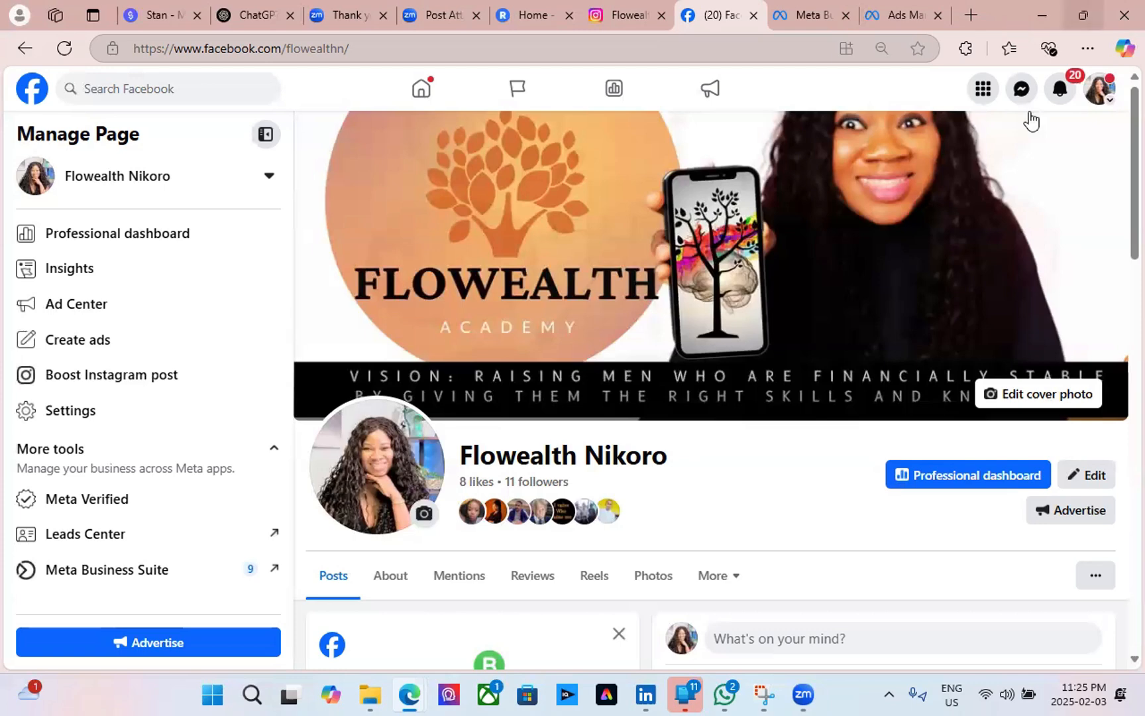
Search Bing for 'facebook business Suite' in a new Edge tab.
left_click(1007, 15)
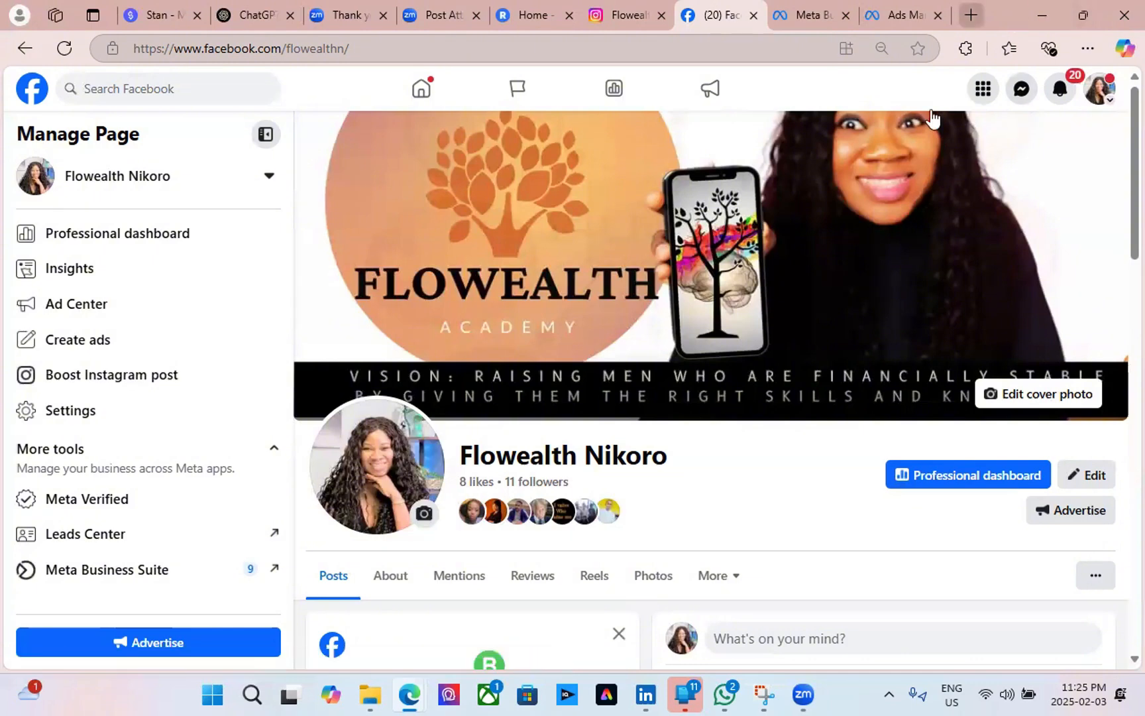
key("ctrl+t")
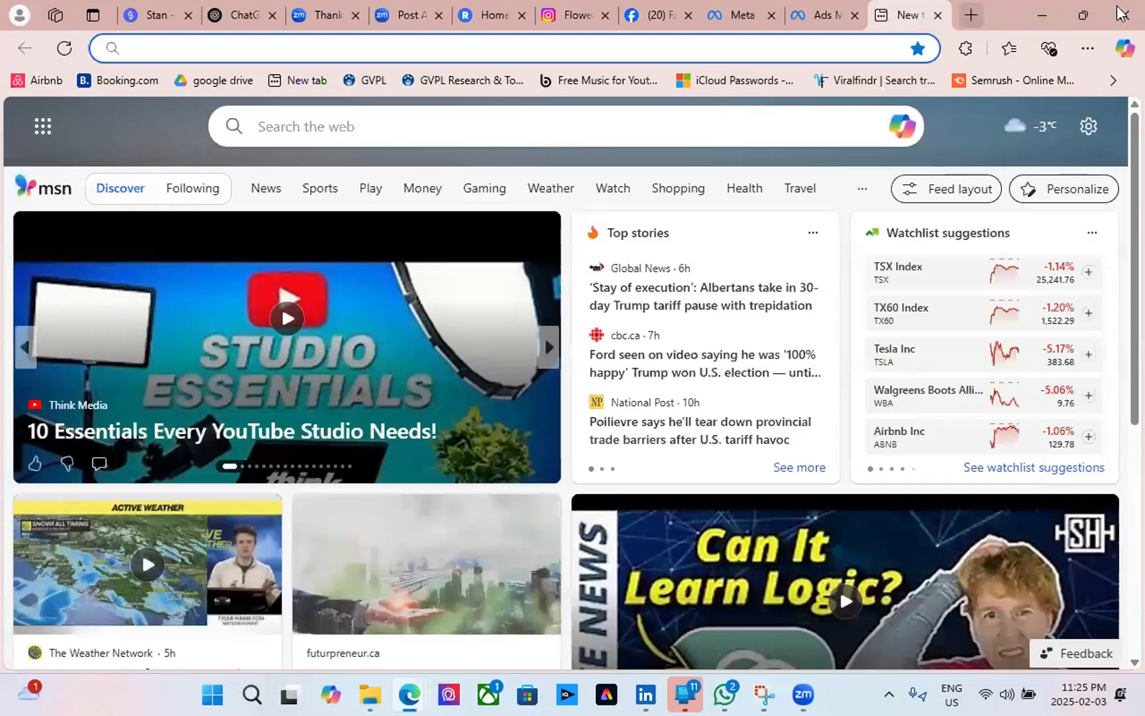
type("b")
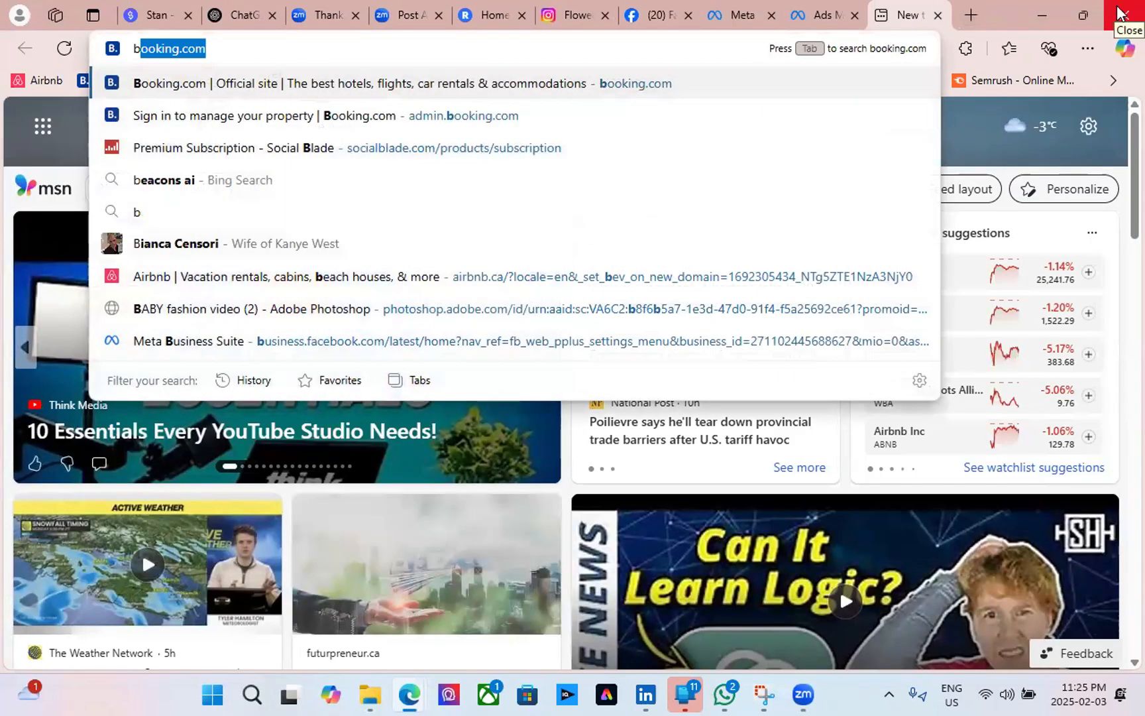
type("us")
key("BackSpace")
key("BackSpace")
key("BackSpace")
key("BackSpace")
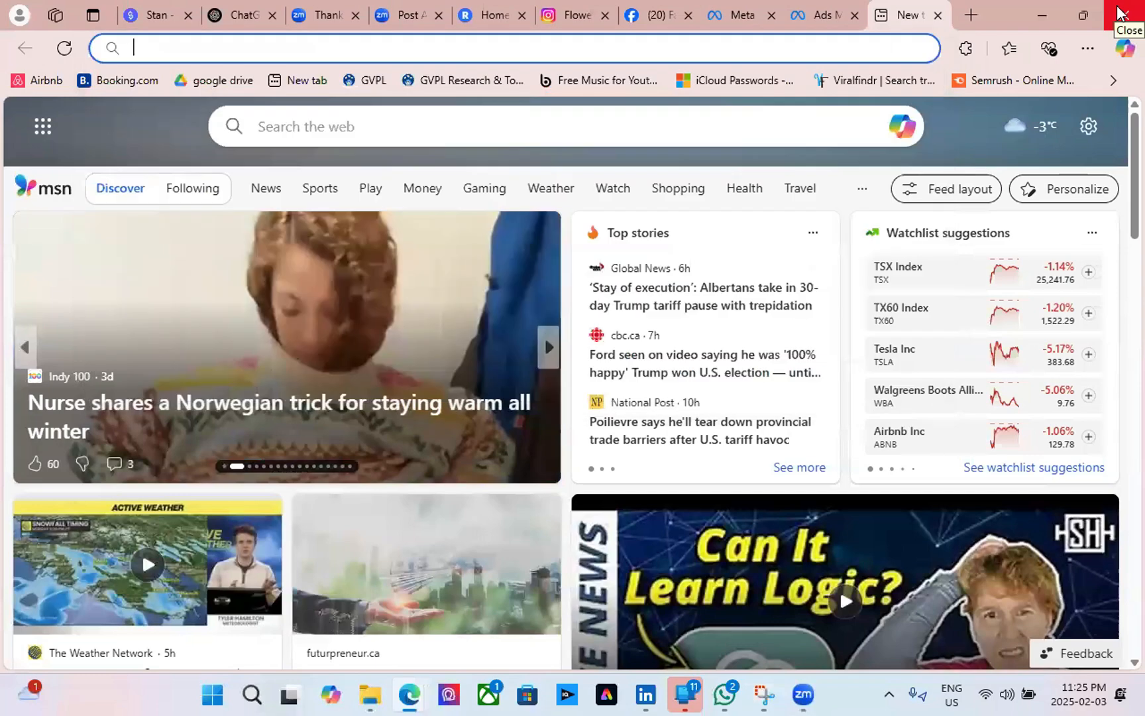
type("face")
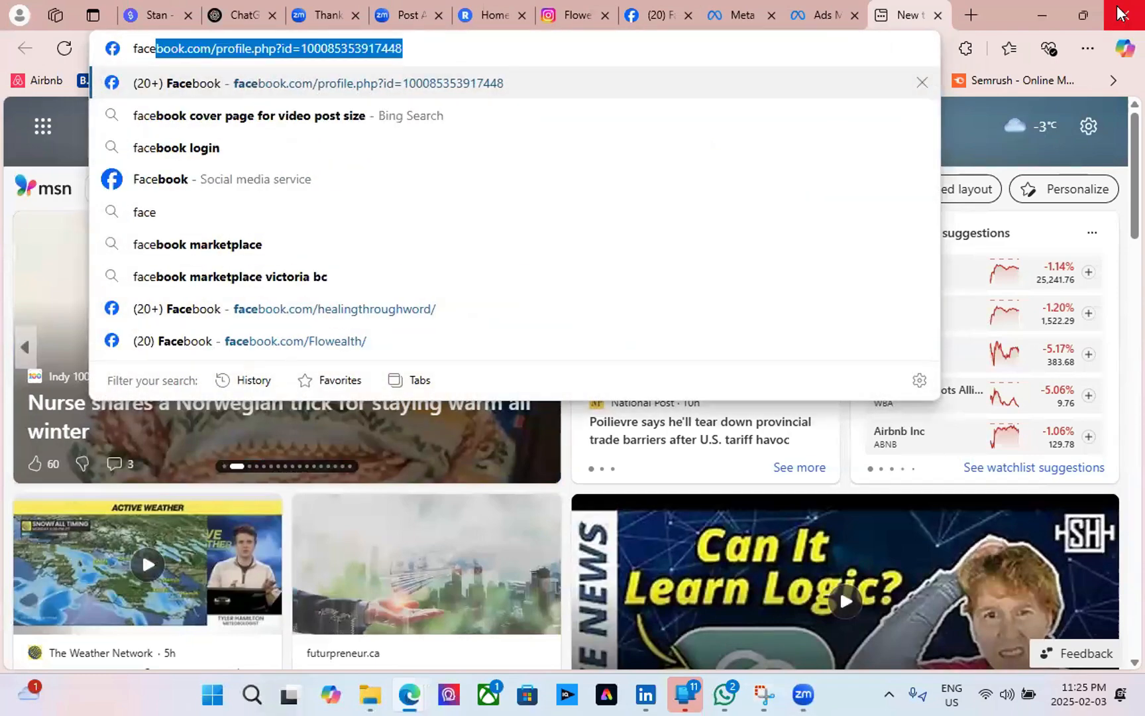
type("boo")
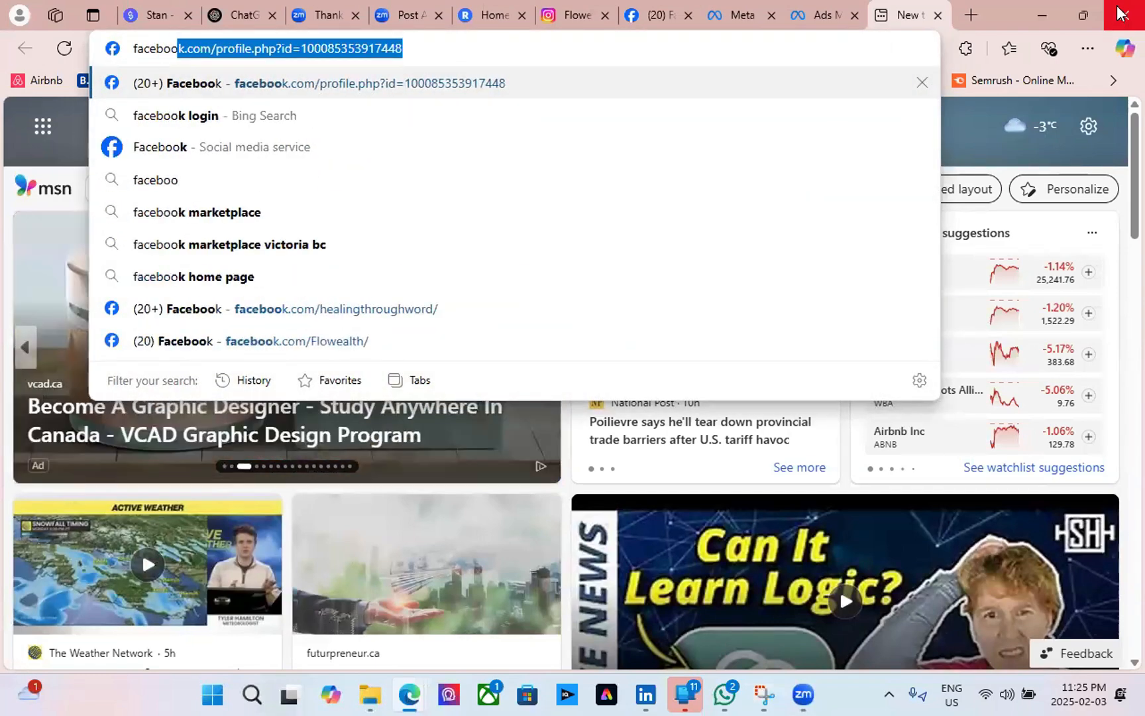
type("k bu")
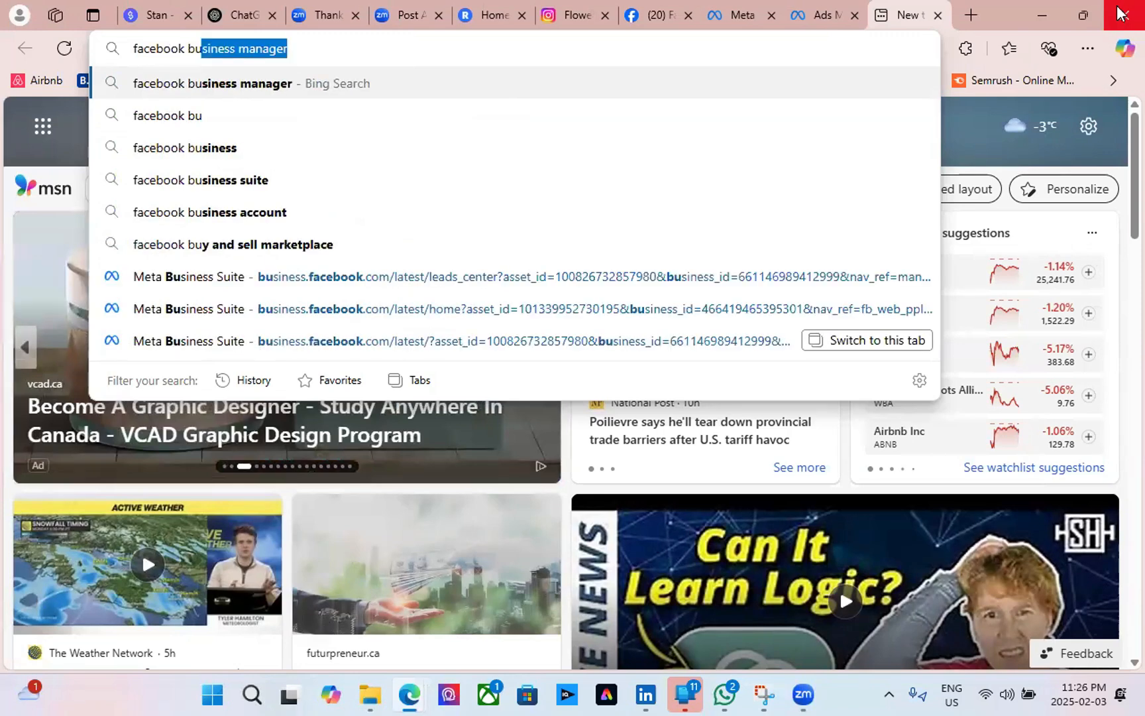
key("Right")
key("BackSpace")
key("BackSpace")
key("BackSpace")
key("BackSpace")
key("BackSpace")
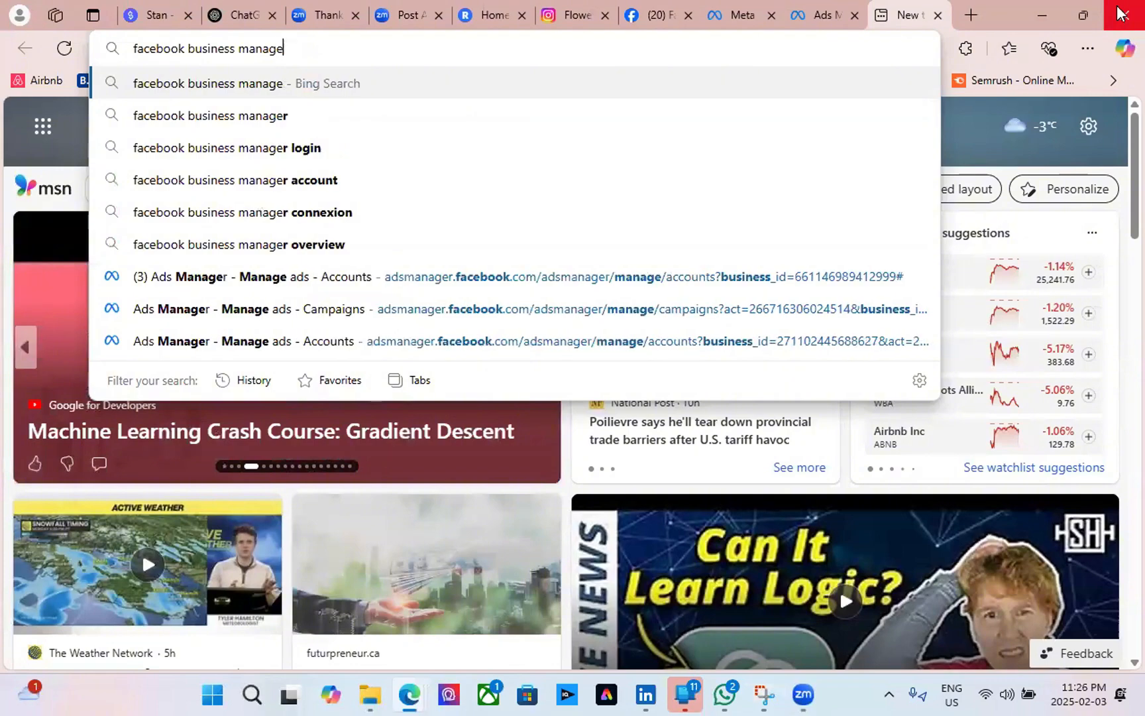
key("BackSpace")
key("BackSpace")
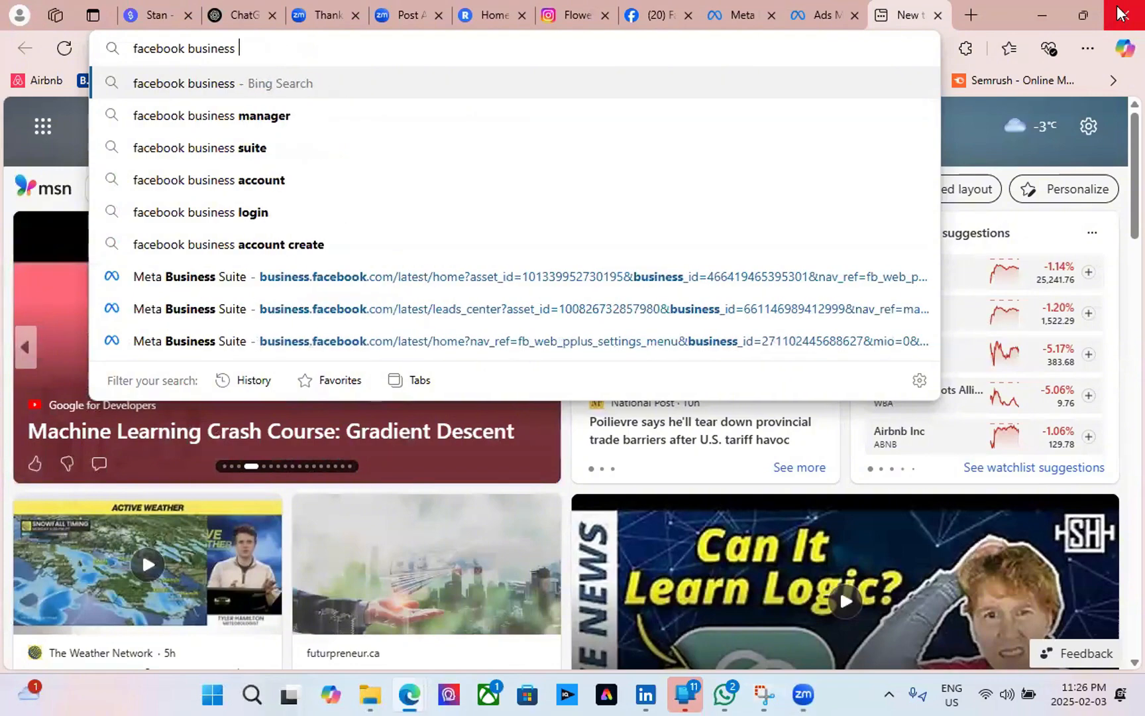
type("Su")
key("Right")
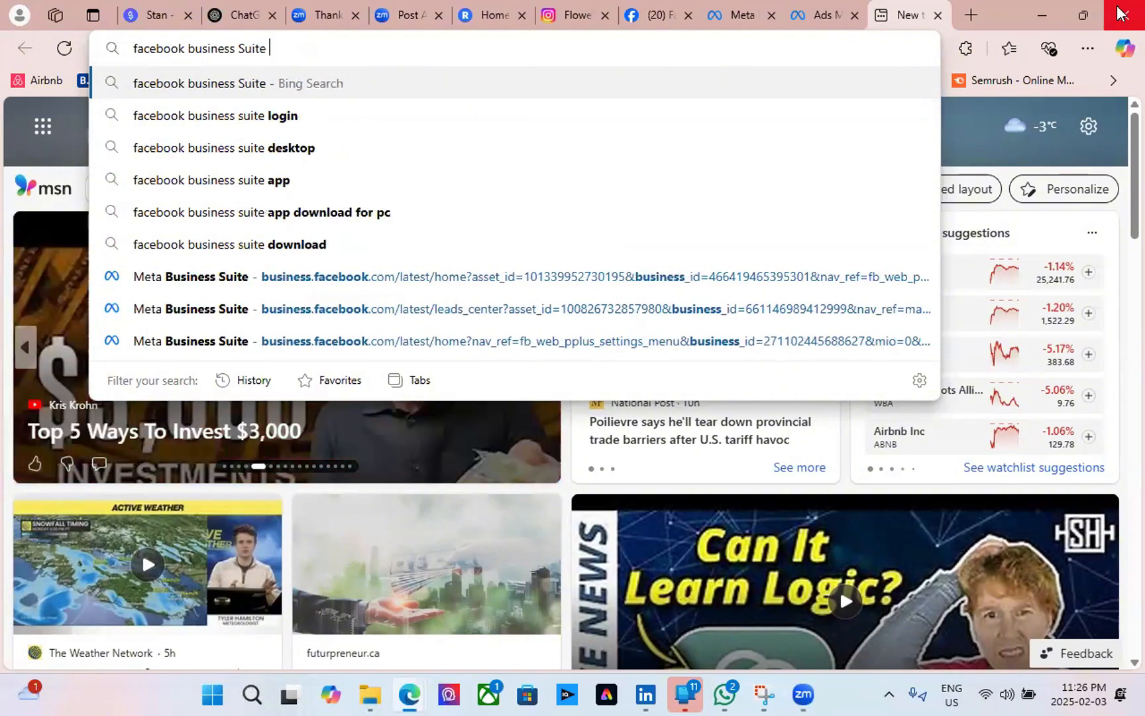
key("Return")
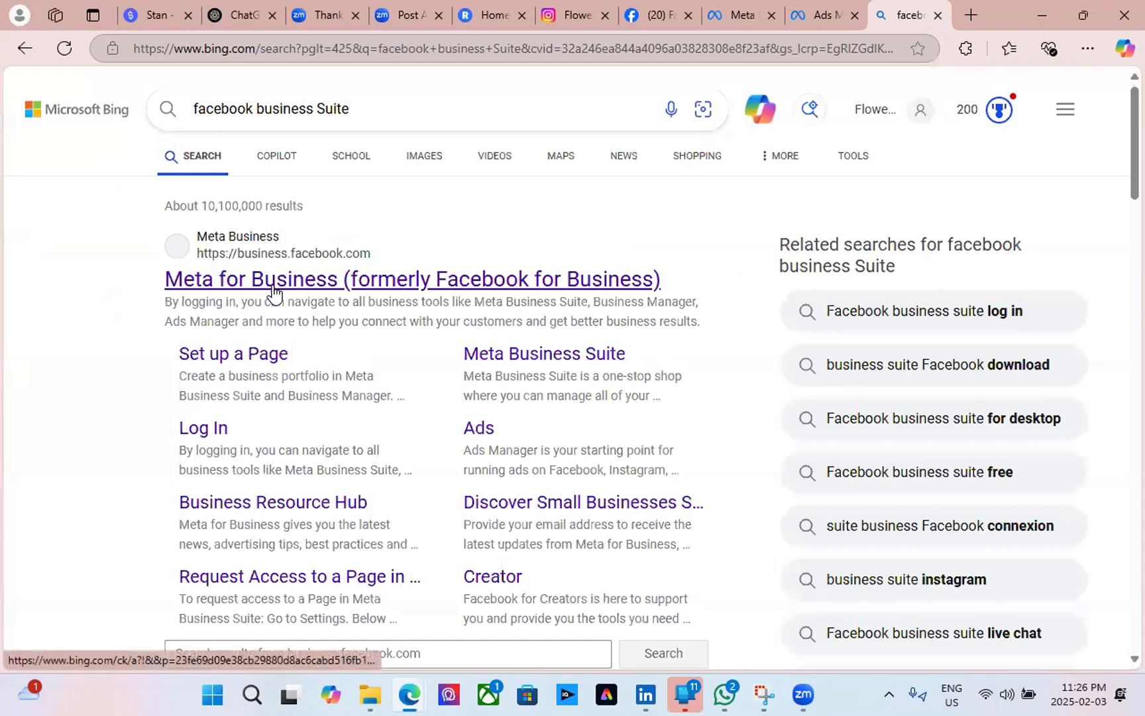
Go to Meta for Business and bring up the business portfolio and assets switcher.
left_click(281, 290)
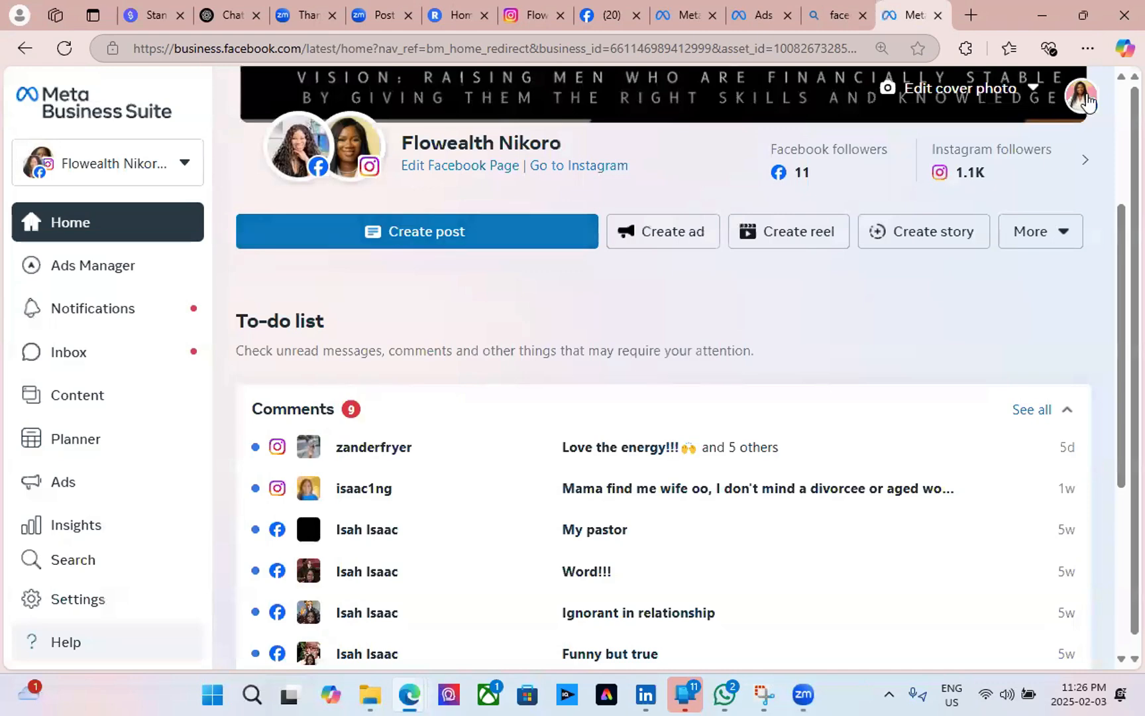
left_click(118, 164)
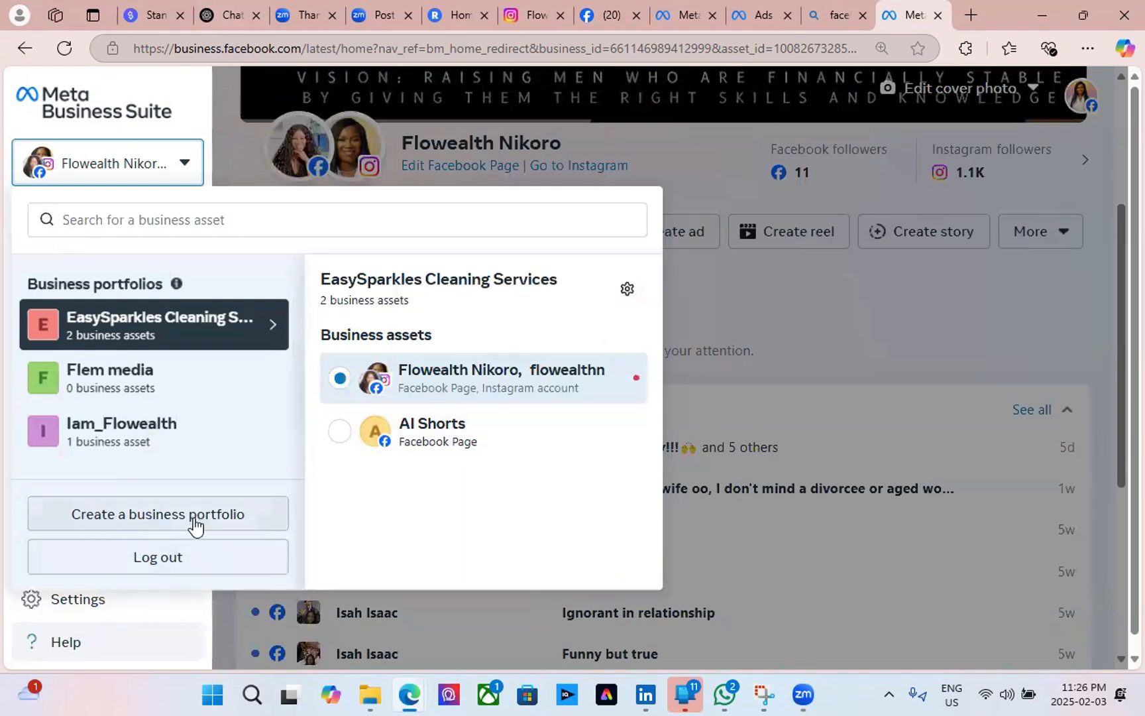
Start a new business portfolio named 'Little Explorer Fun'.
left_click(173, 522)
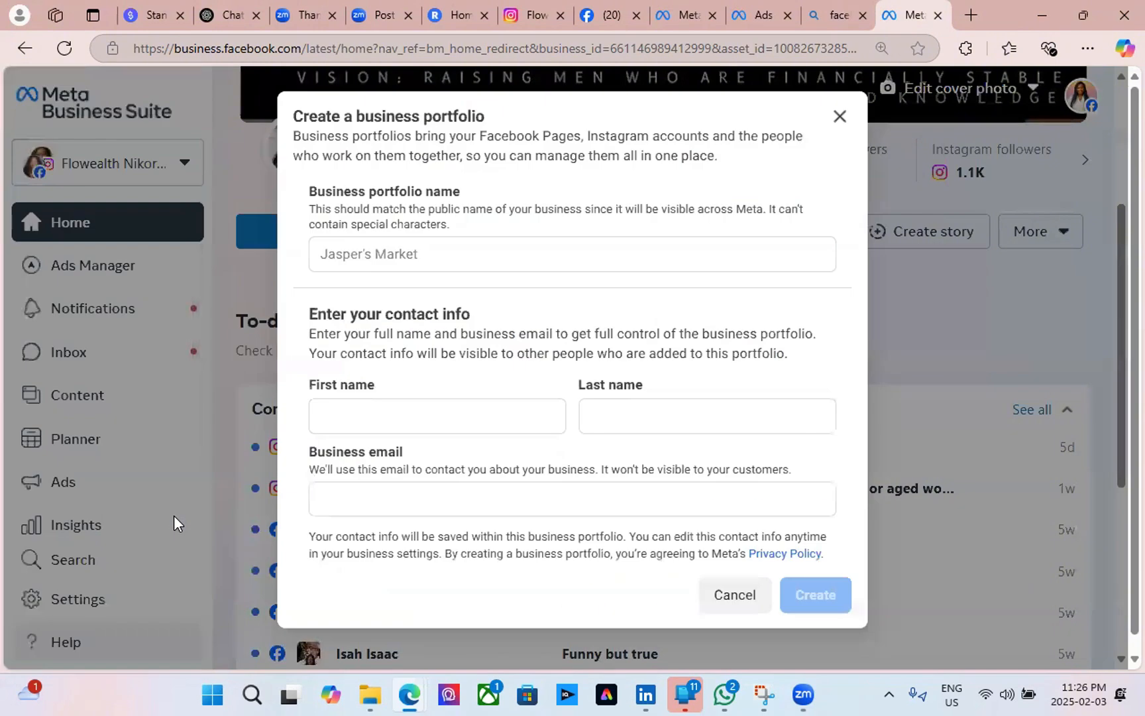
left_click(380, 253)
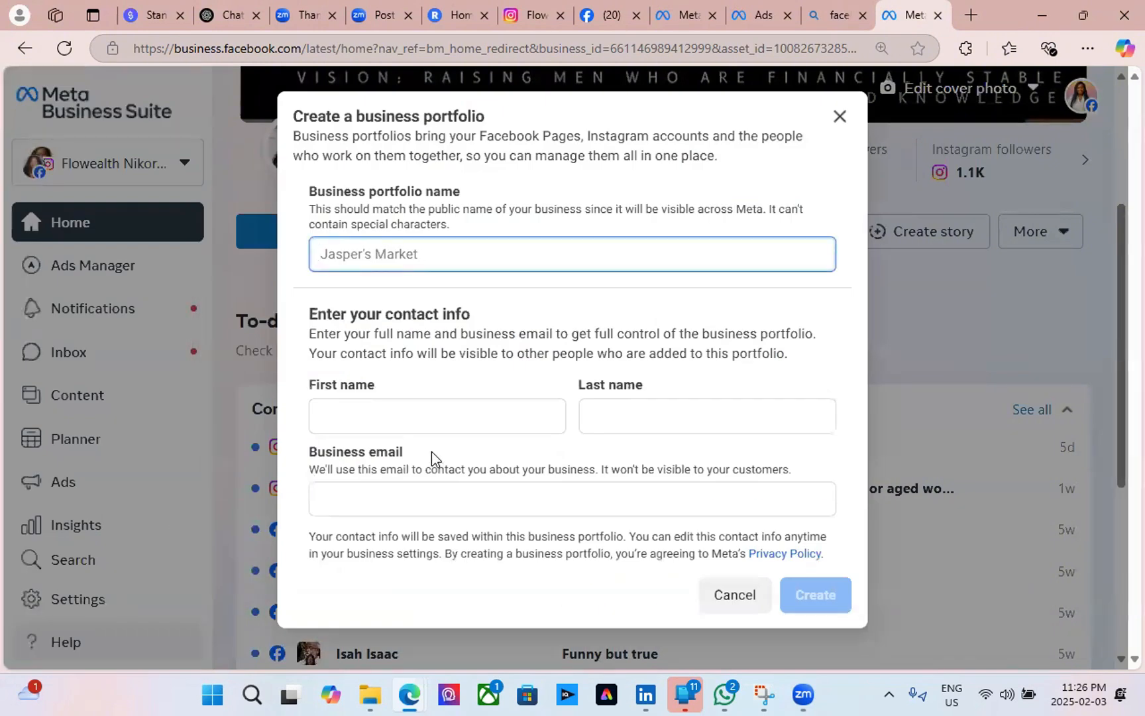
left_click(496, 522)
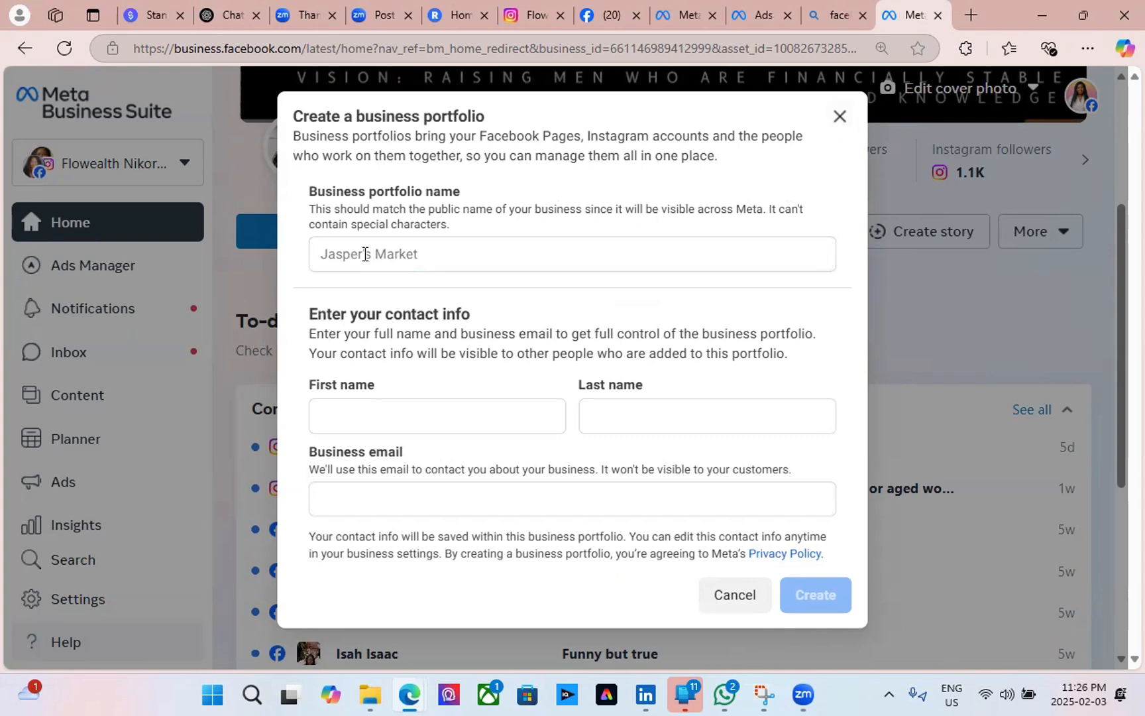
left_click(440, 251)
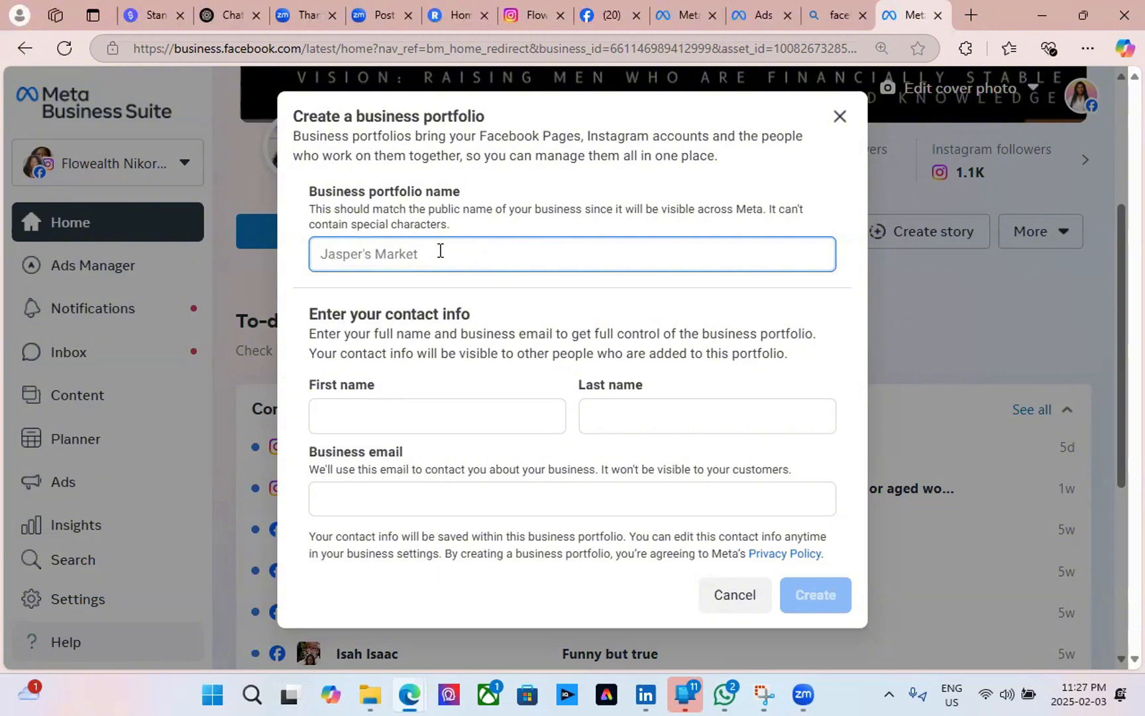
type("Little Explo")
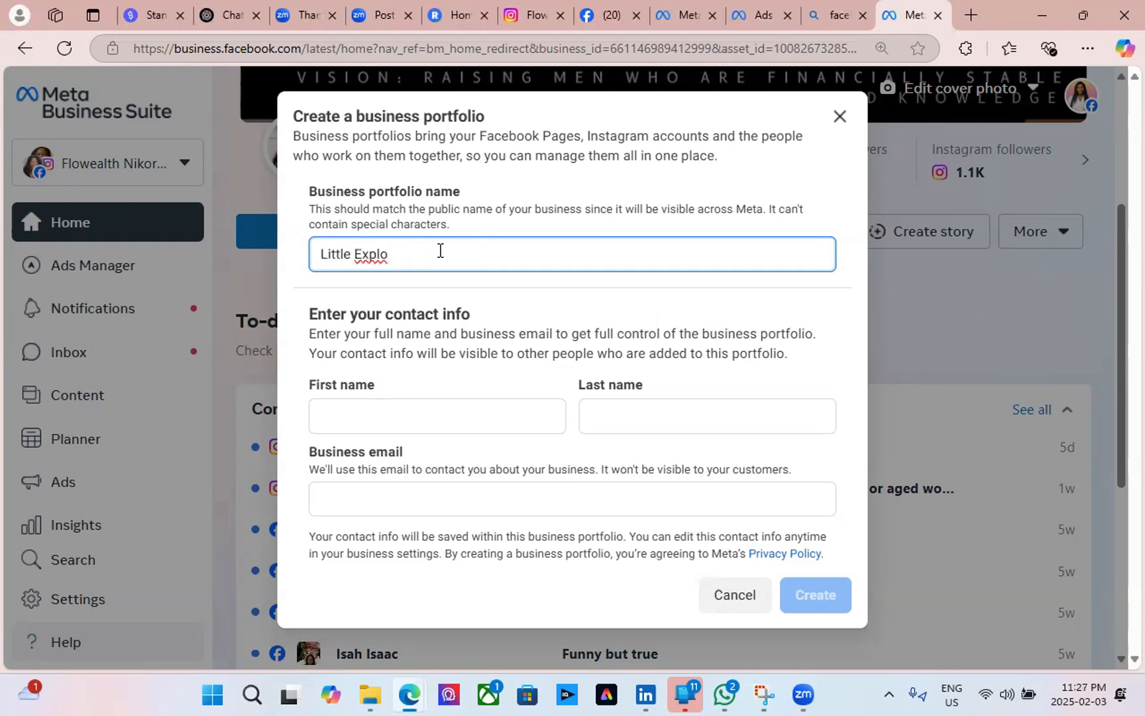
type("rer Fun")
Enter the owner's first name, last name and business email in the portfolio form.
left_click(392, 418)
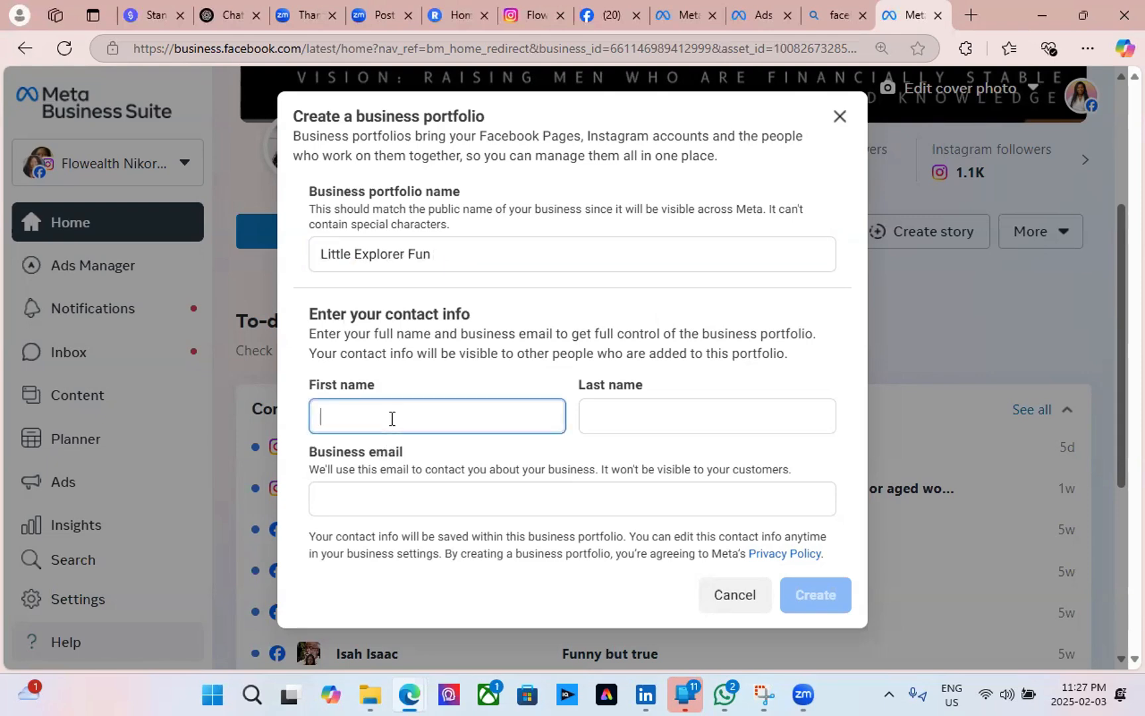
type("Flowealth")
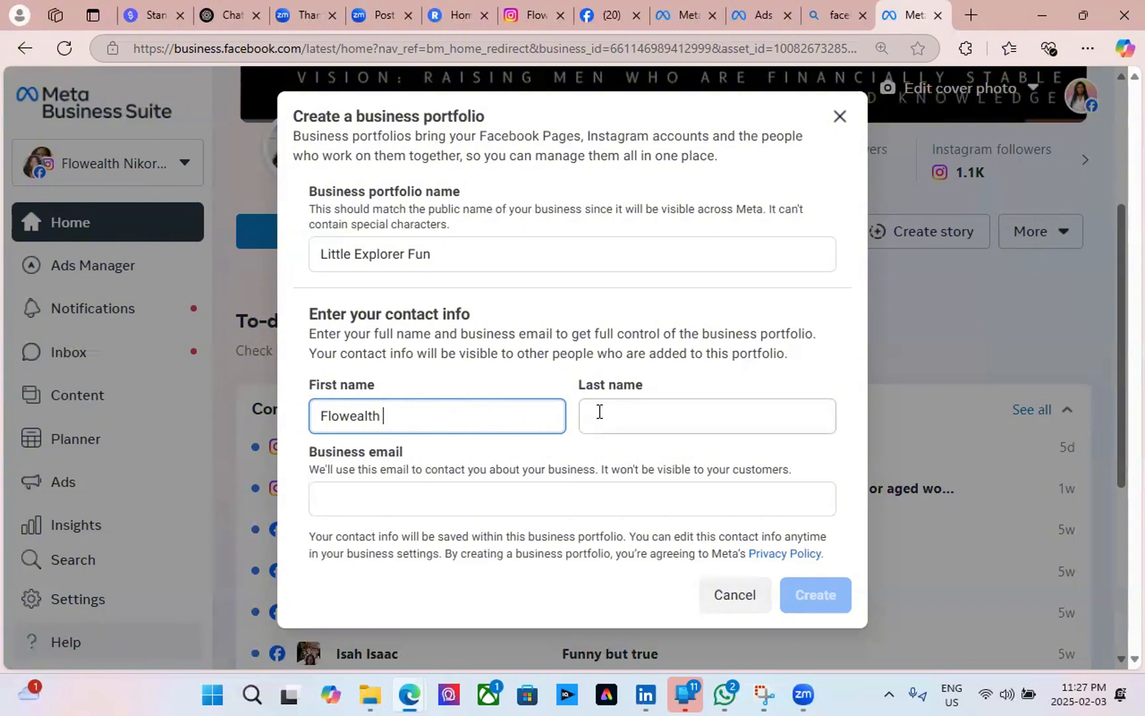
left_click(598, 411)
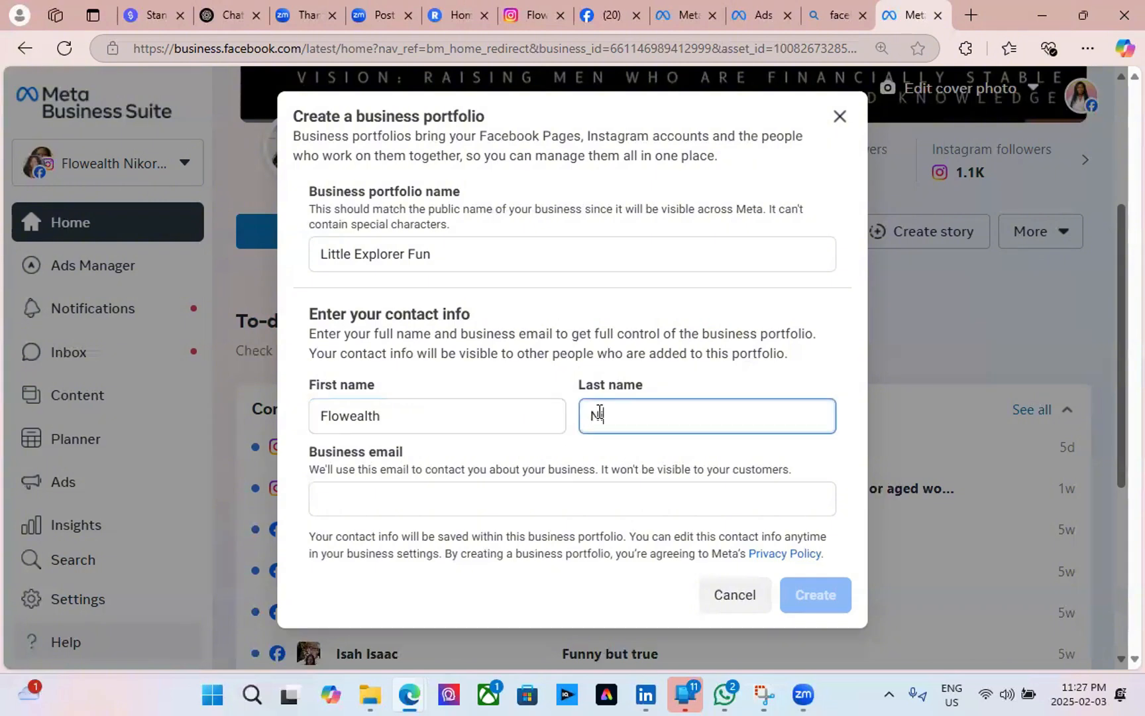
left_click(457, 492)
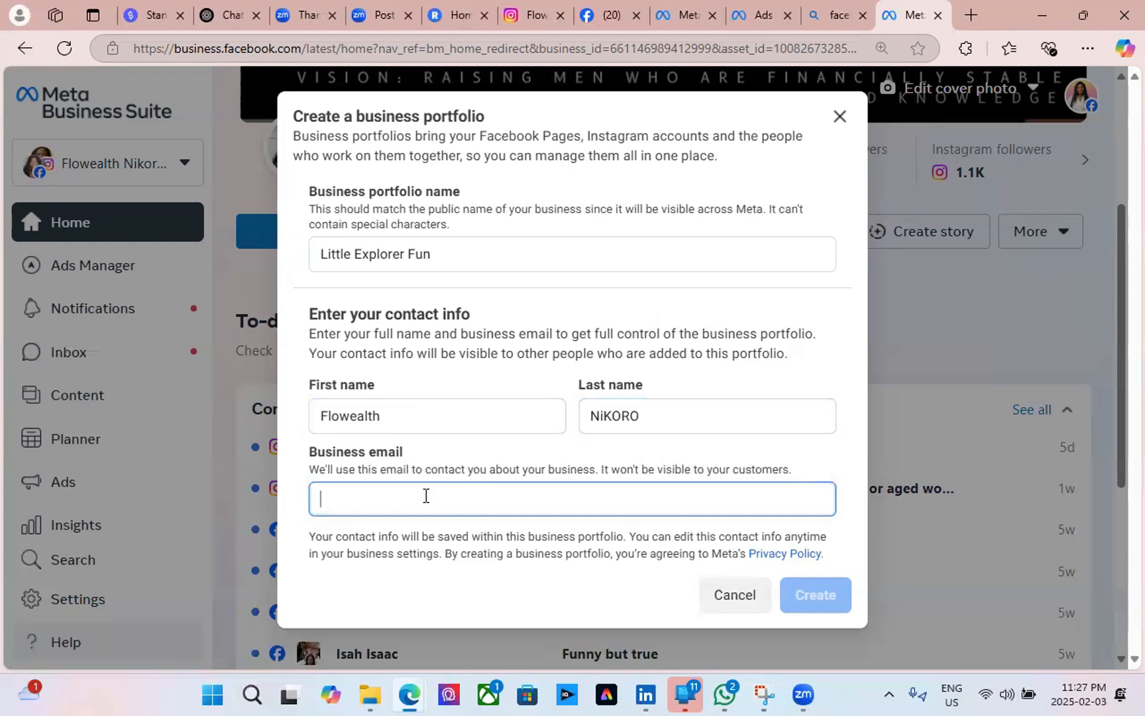
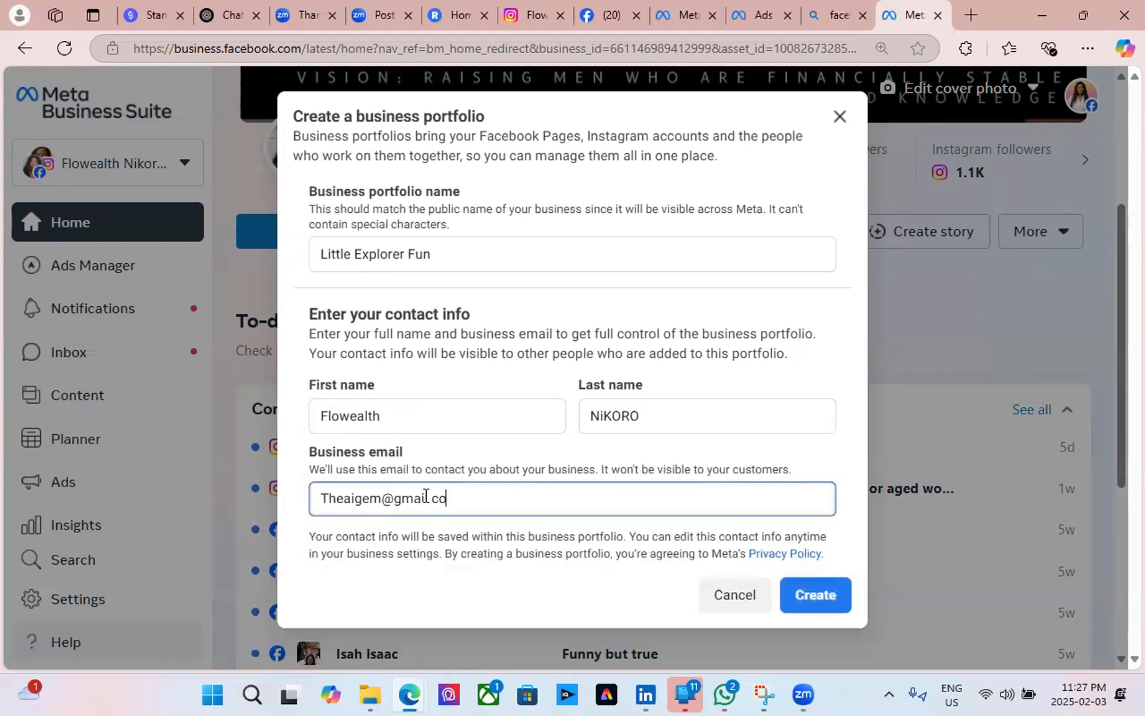
Create the Little Explorer Fun portfolio, pass the Add people step, and confirm it.
left_click(811, 608)
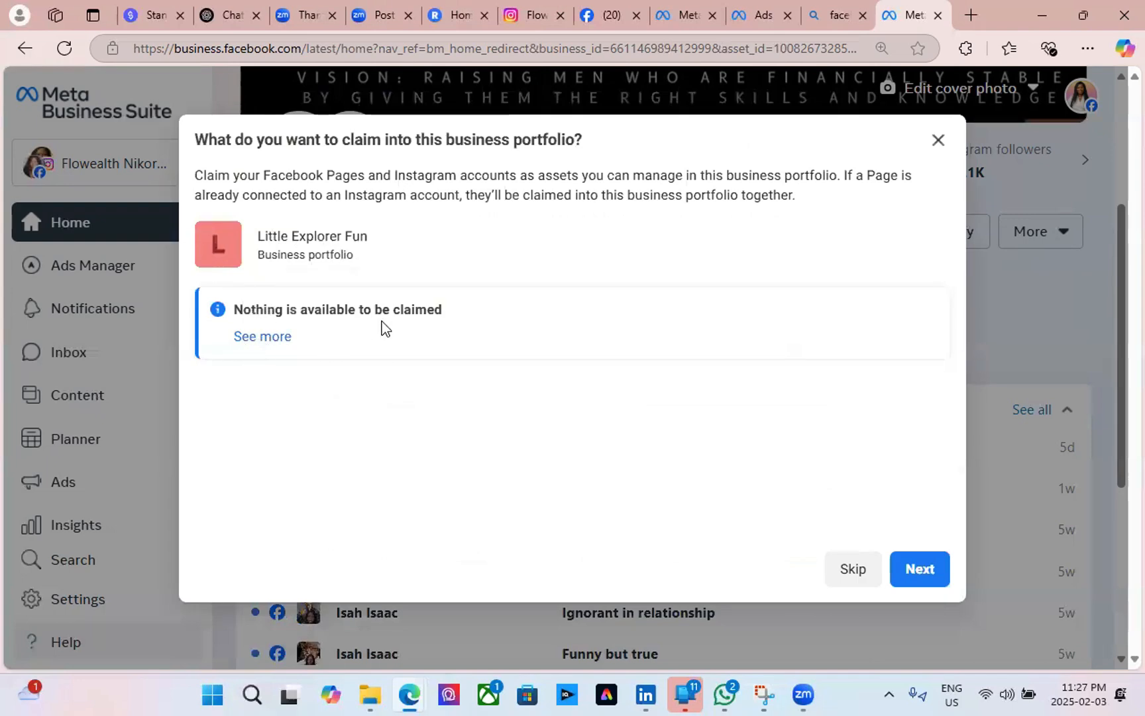
left_click(921, 571)
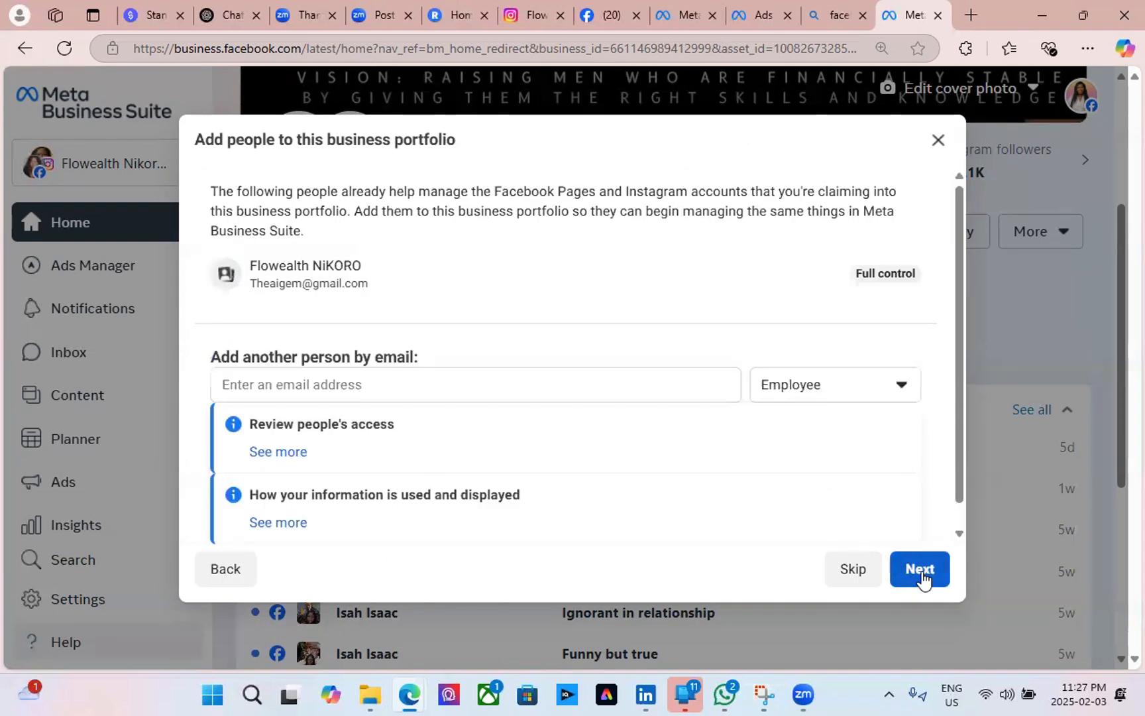
scroll(406, 384, "down", 1)
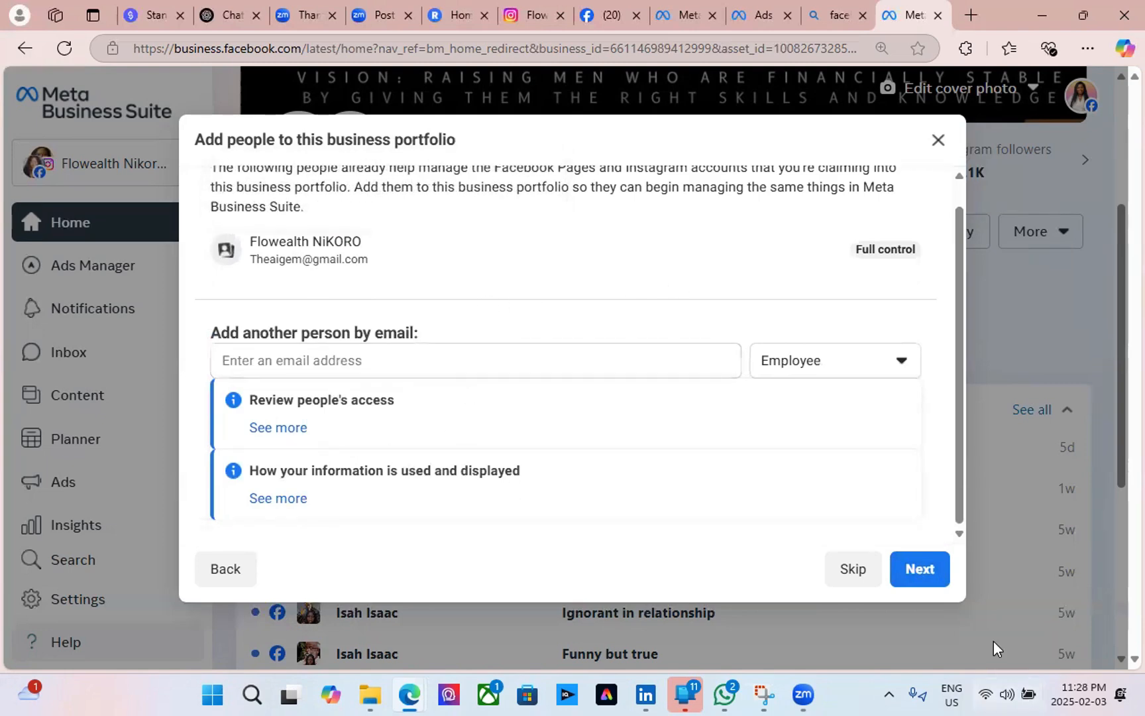
left_click(936, 581)
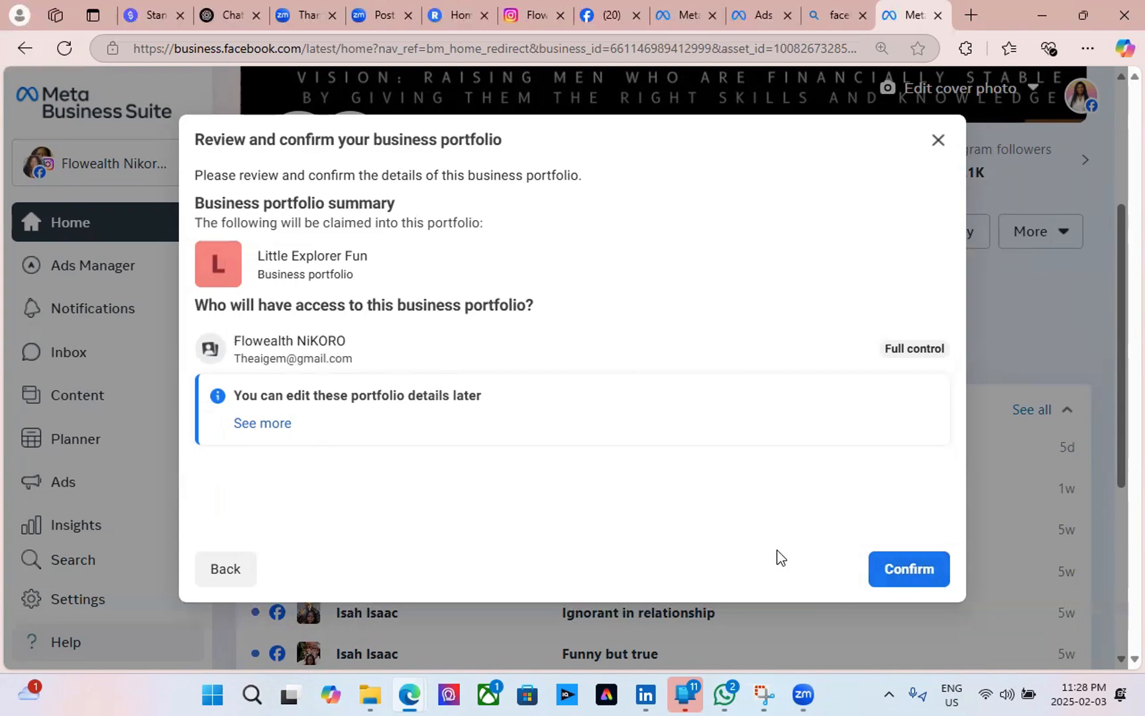
left_click(916, 579)
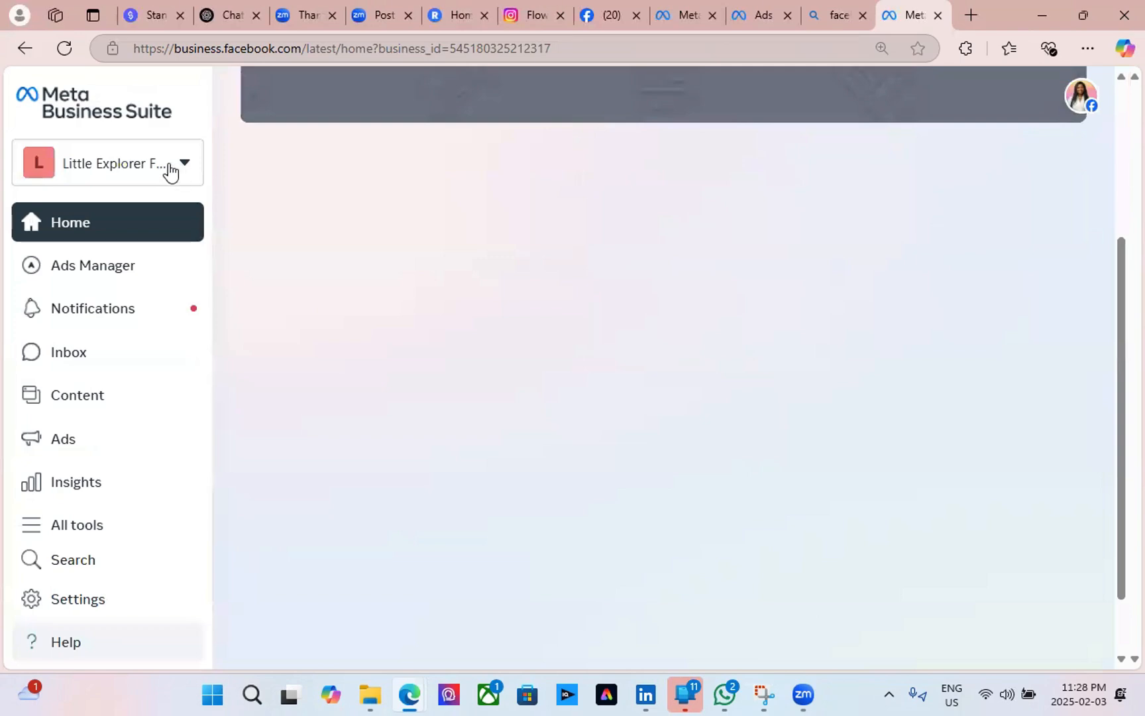
Browse the EasySparkles Cleaning Services and Little Explorer Fun portfolios in the switcher.
left_click(171, 171)
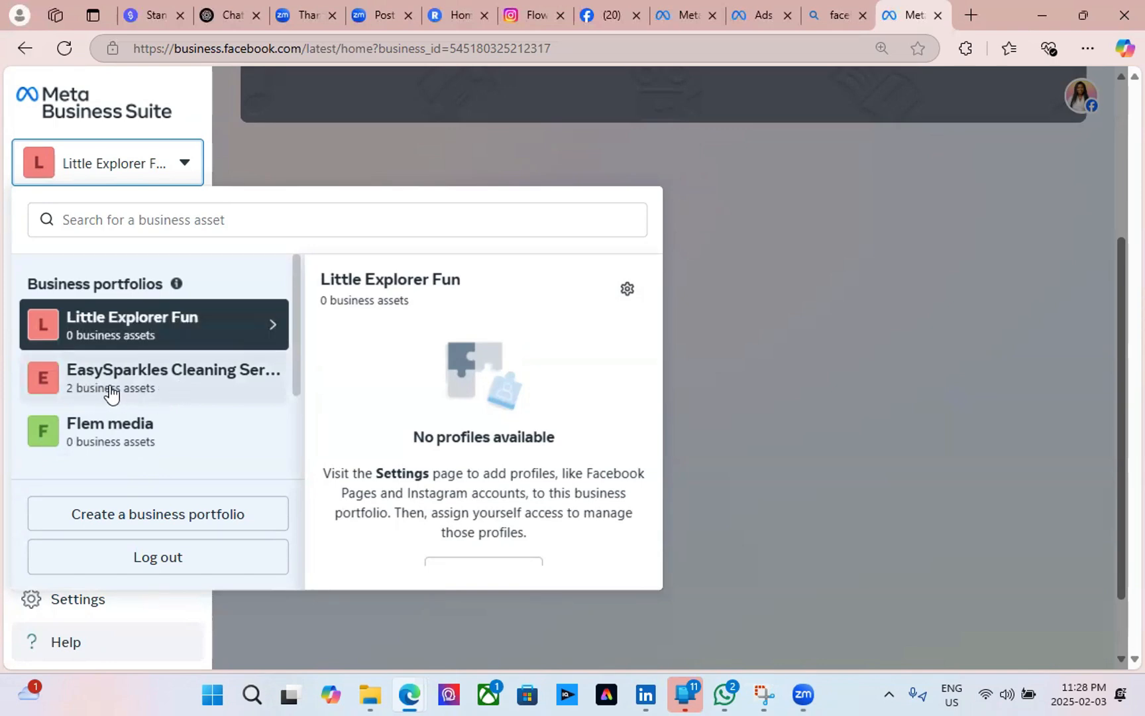
left_click(133, 384)
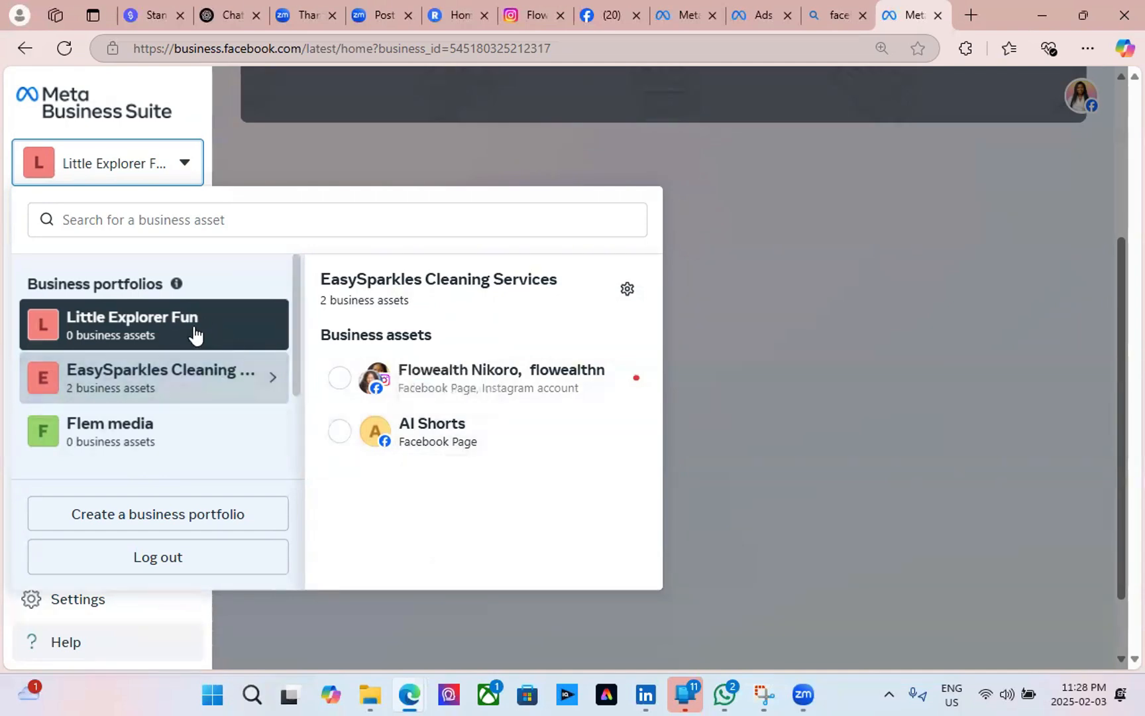
left_click(175, 338)
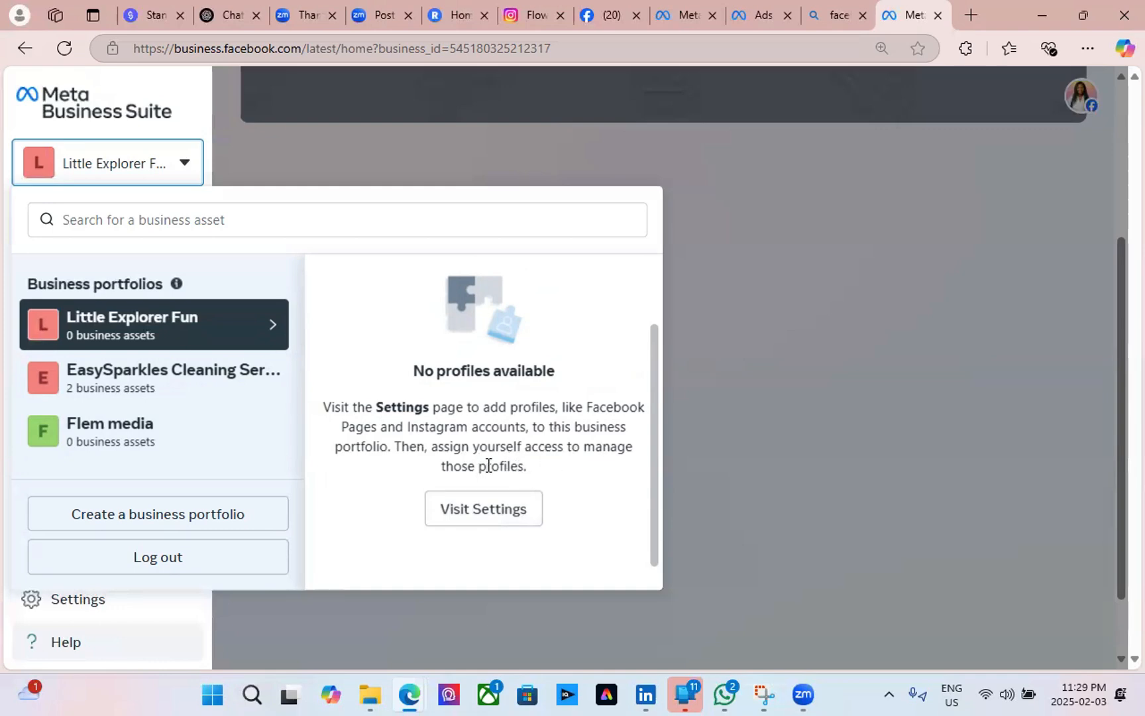
scroll(475, 484, "up", 1)
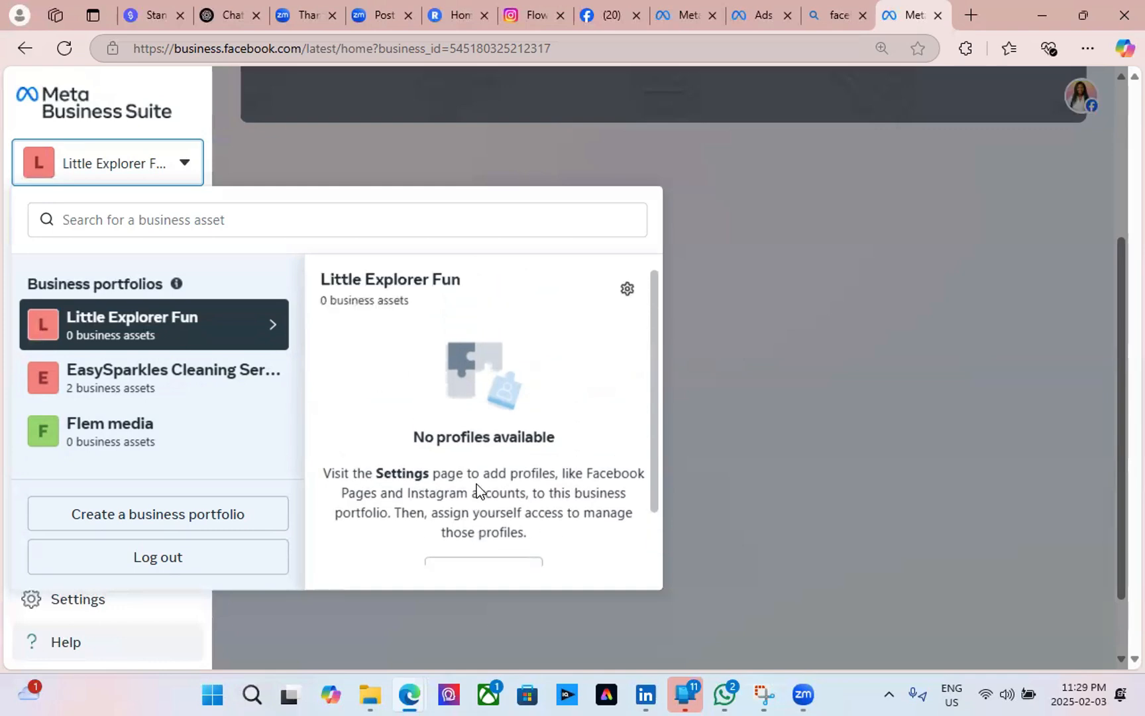
left_click(159, 96)
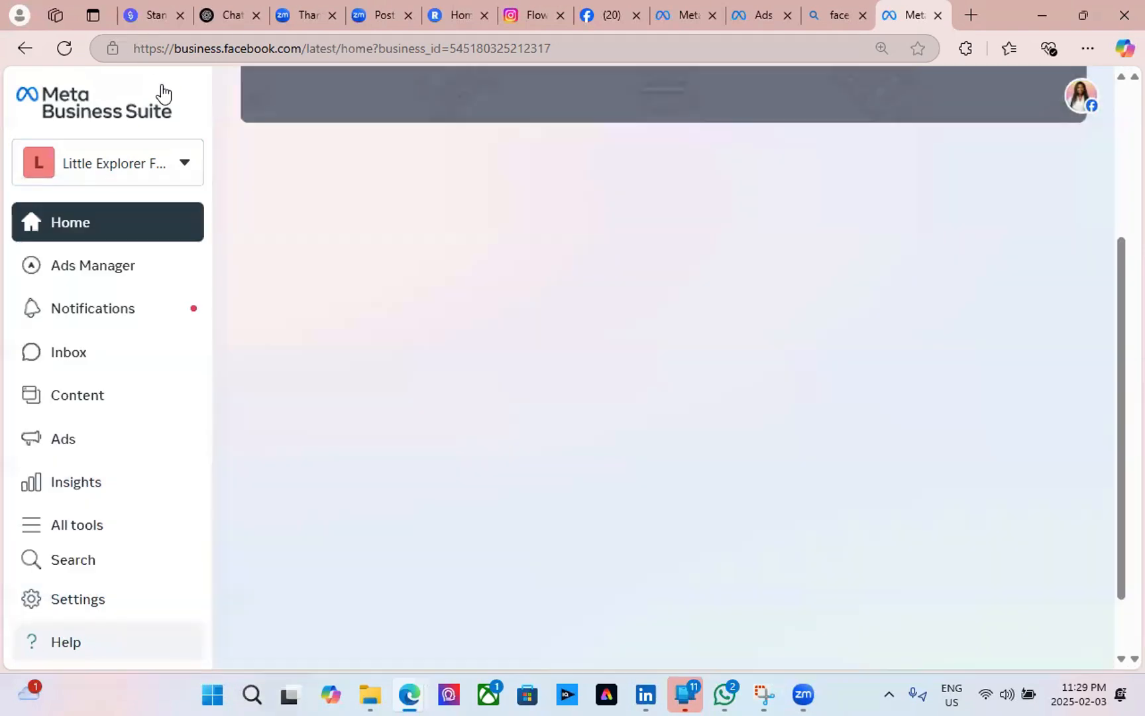
Switch to EasySparkles Cleaning Services' linked Facebook Page and Instagram account.
left_click(115, 180)
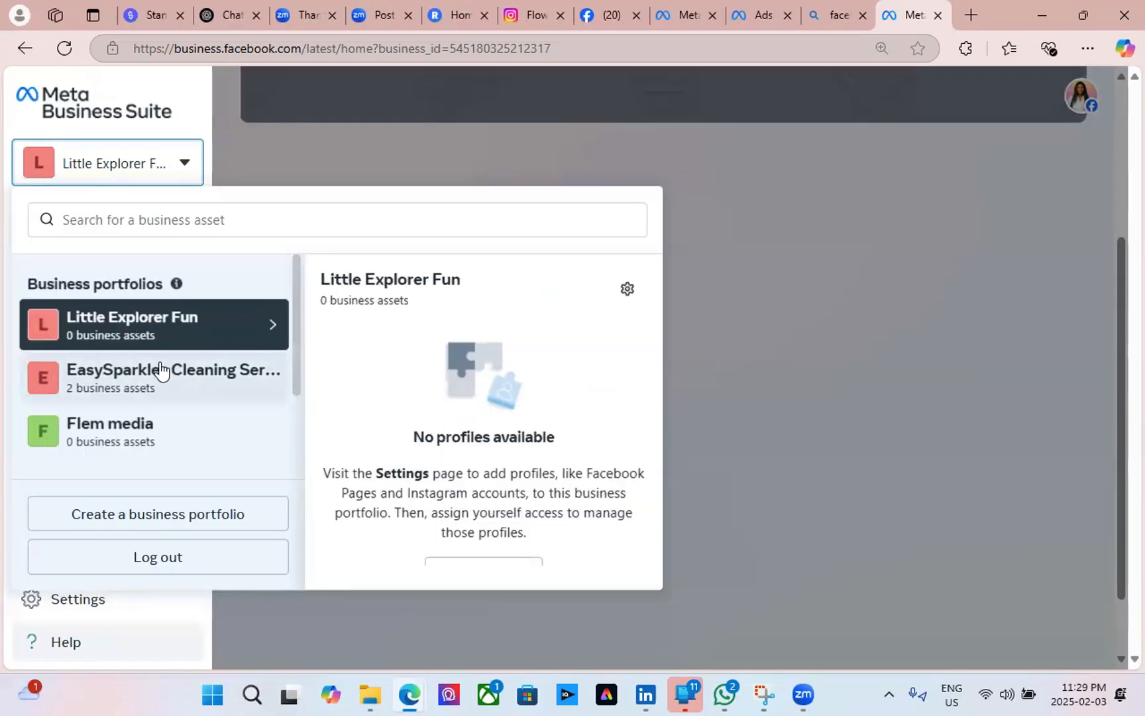
left_click(116, 391)
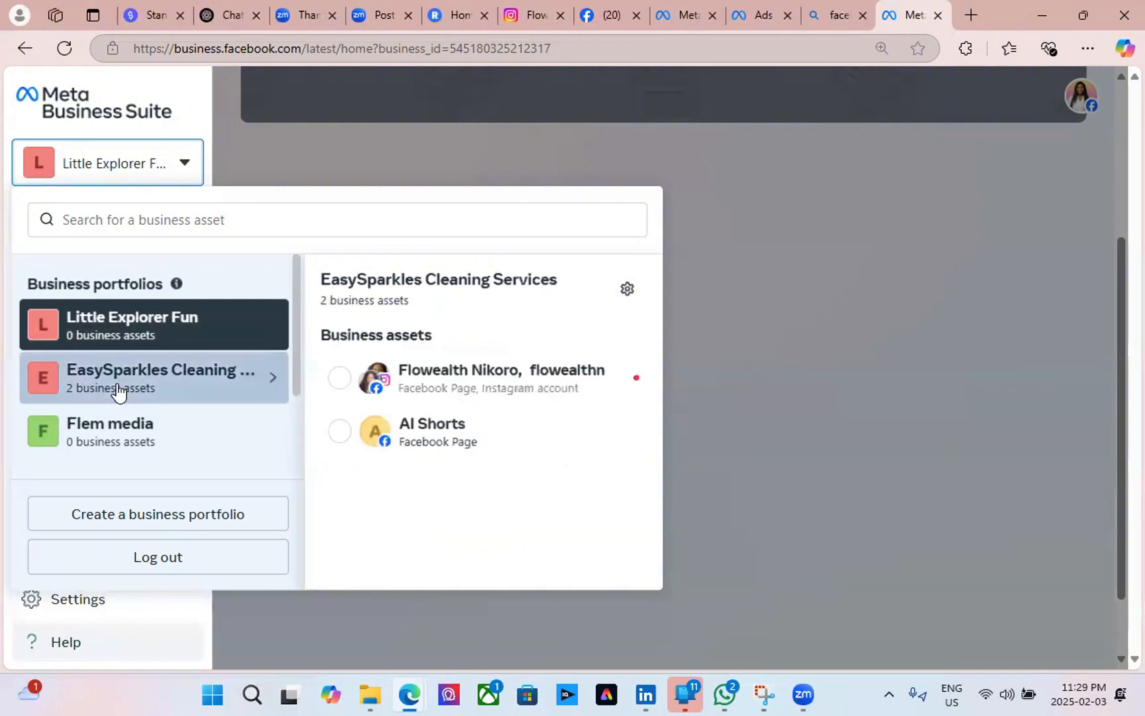
left_click(337, 382)
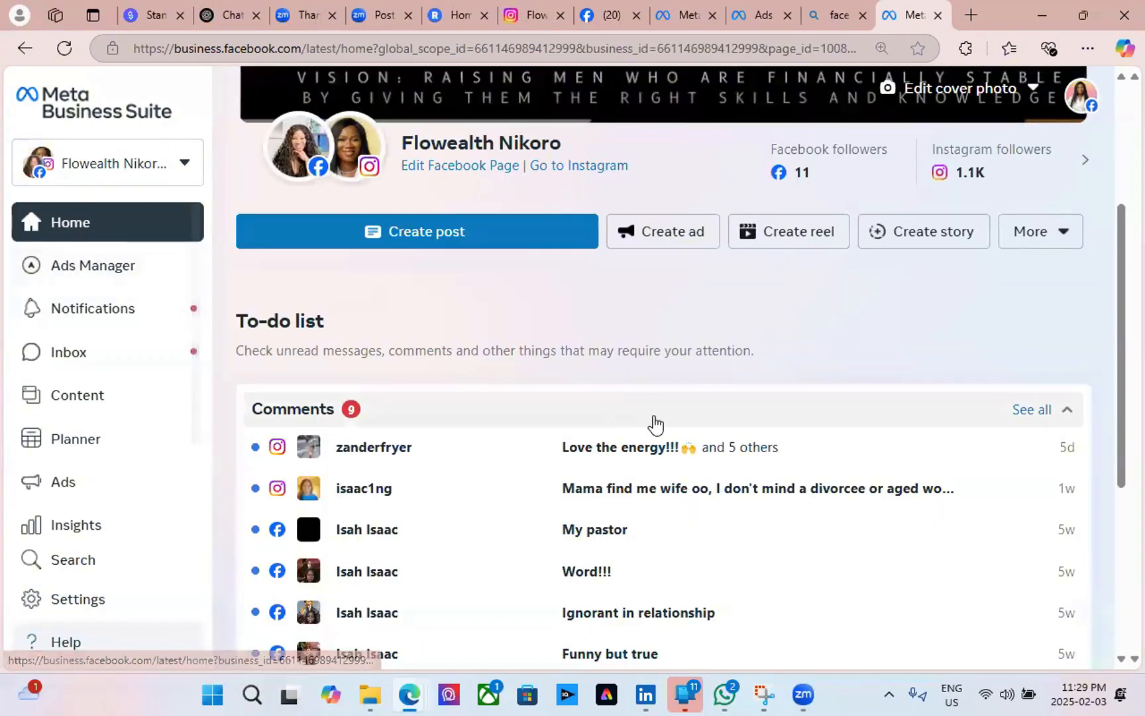
mouse_move(369, 168)
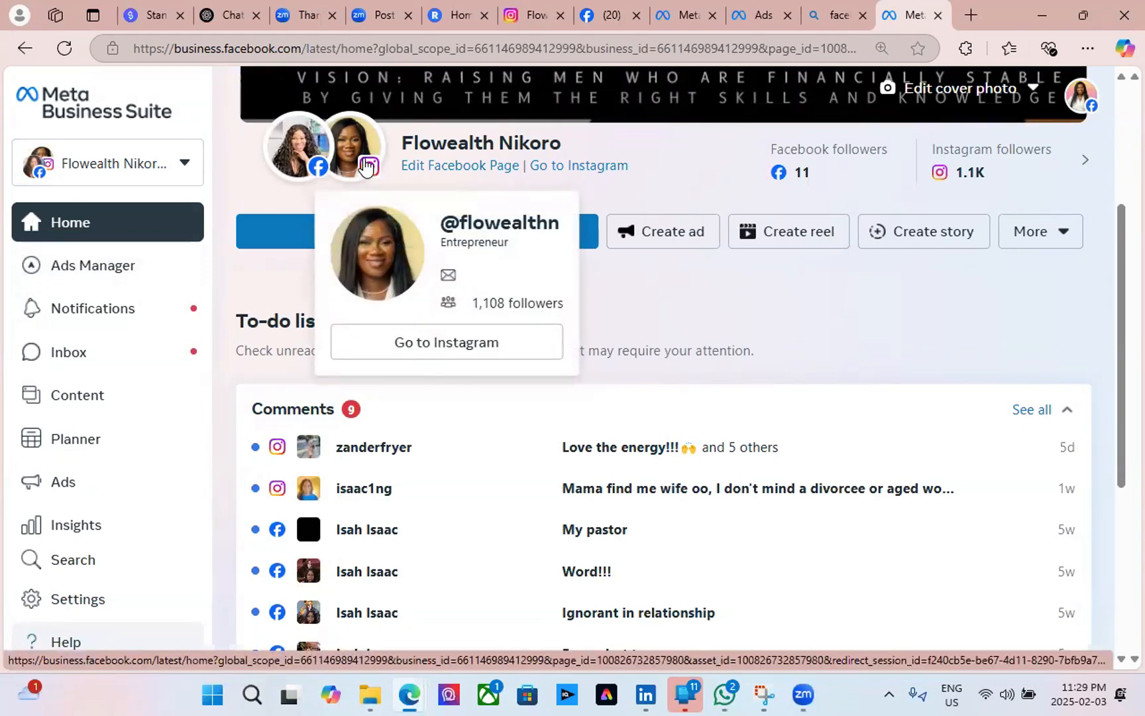
mouse_move(301, 155)
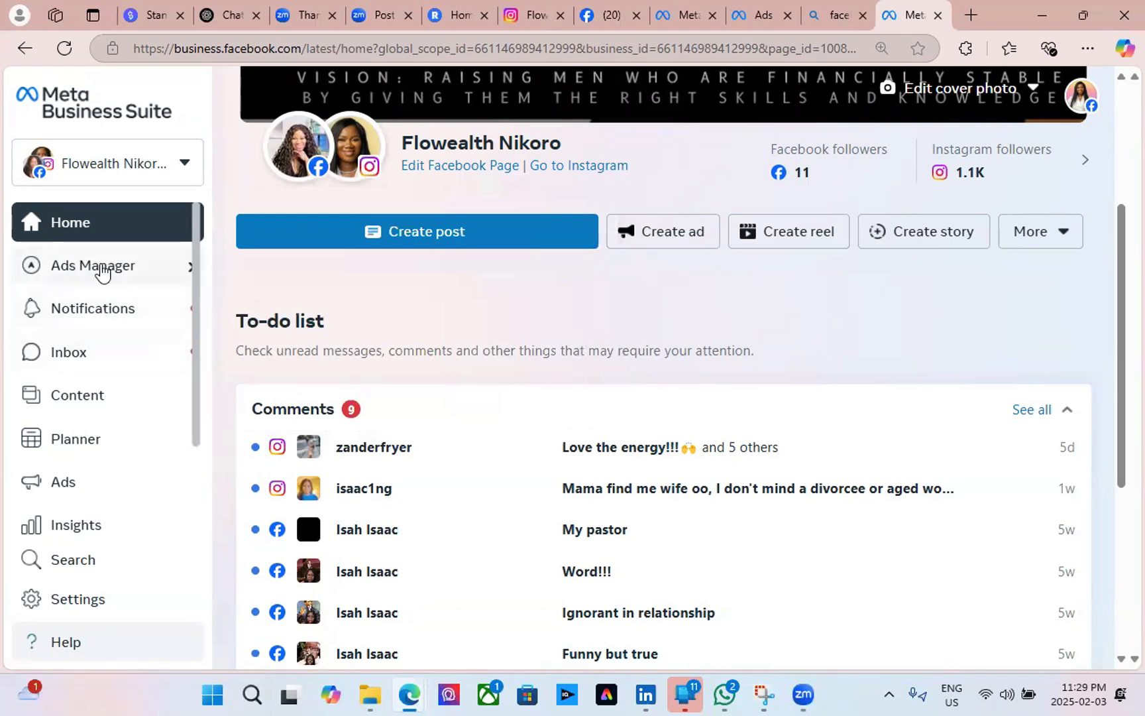
mouse_move(101, 271)
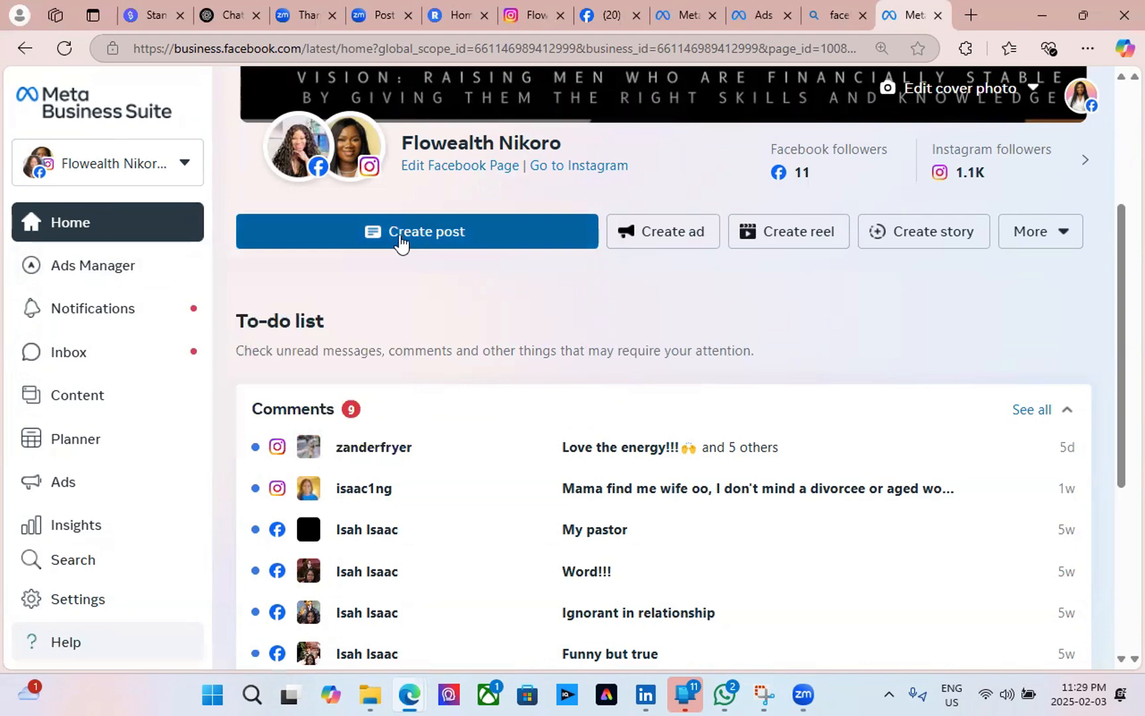
Start a new post and check which accounts it will post to.
mouse_move(341, 139)
left_click(503, 244)
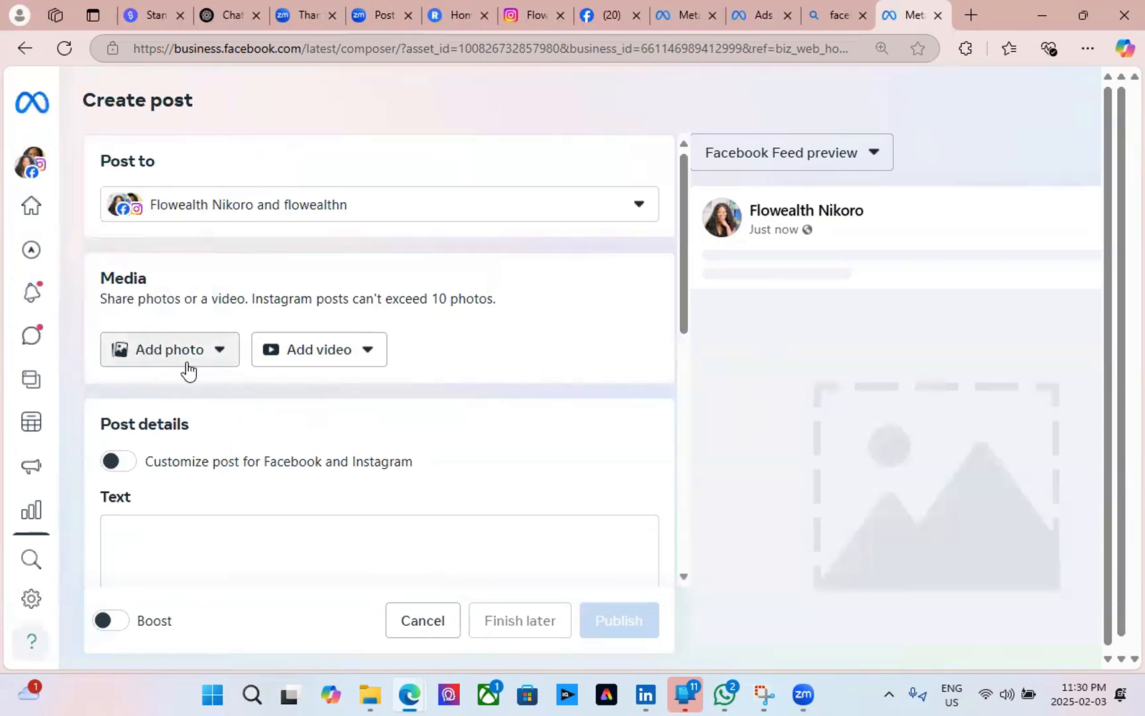
scroll(171, 359, "down", 3)
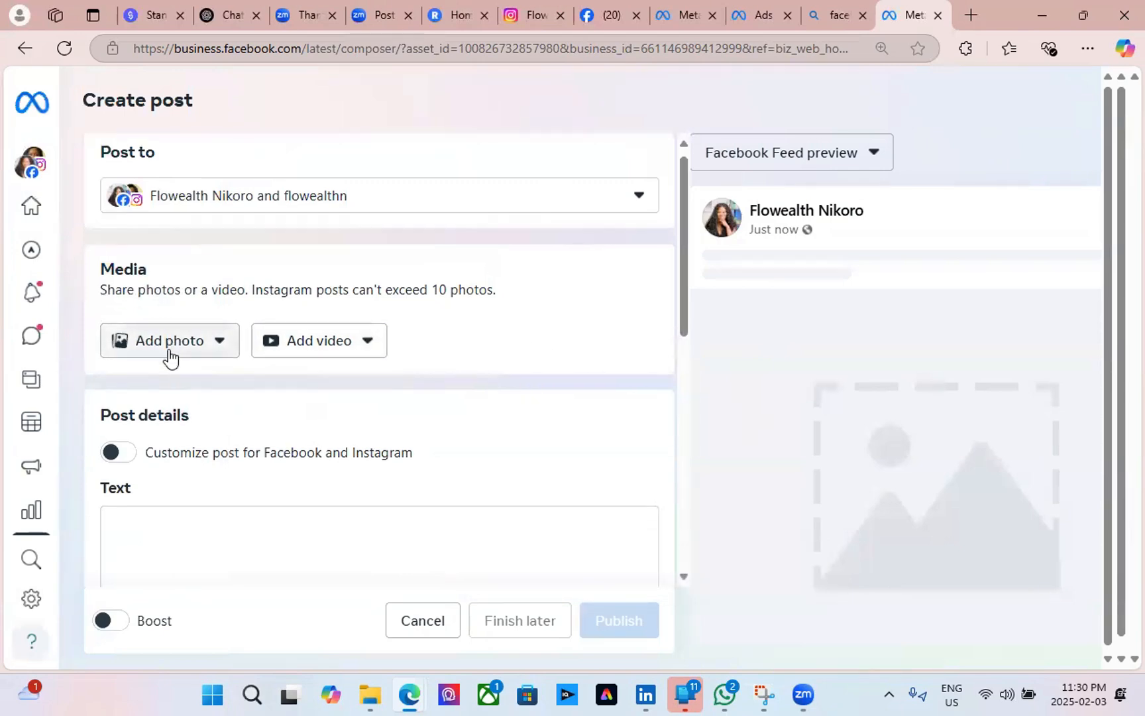
scroll(171, 358, "up", 3)
scroll(171, 359, "down", 5)
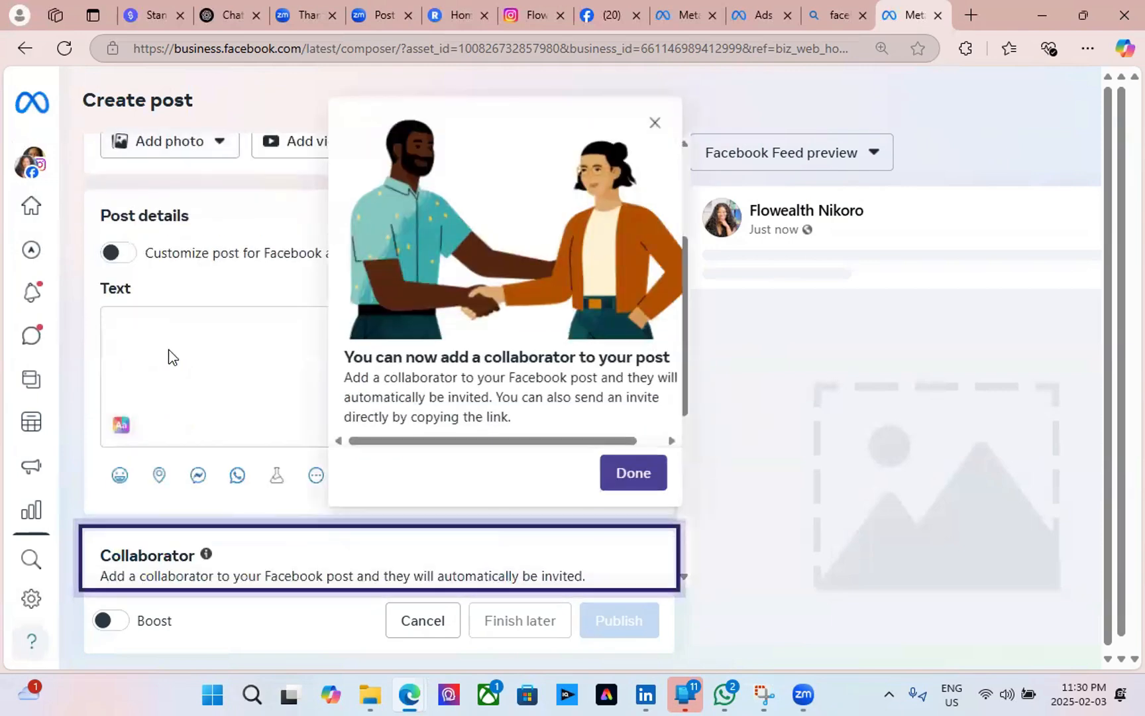
scroll(171, 359, "up", 5)
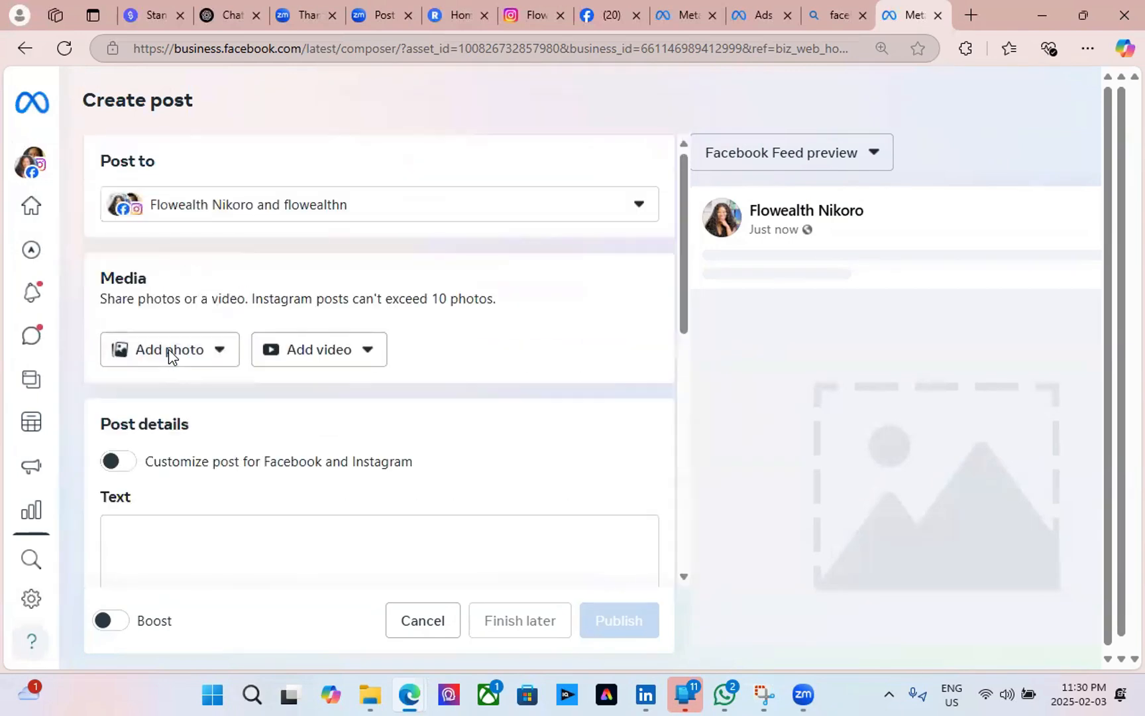
left_click(640, 213)
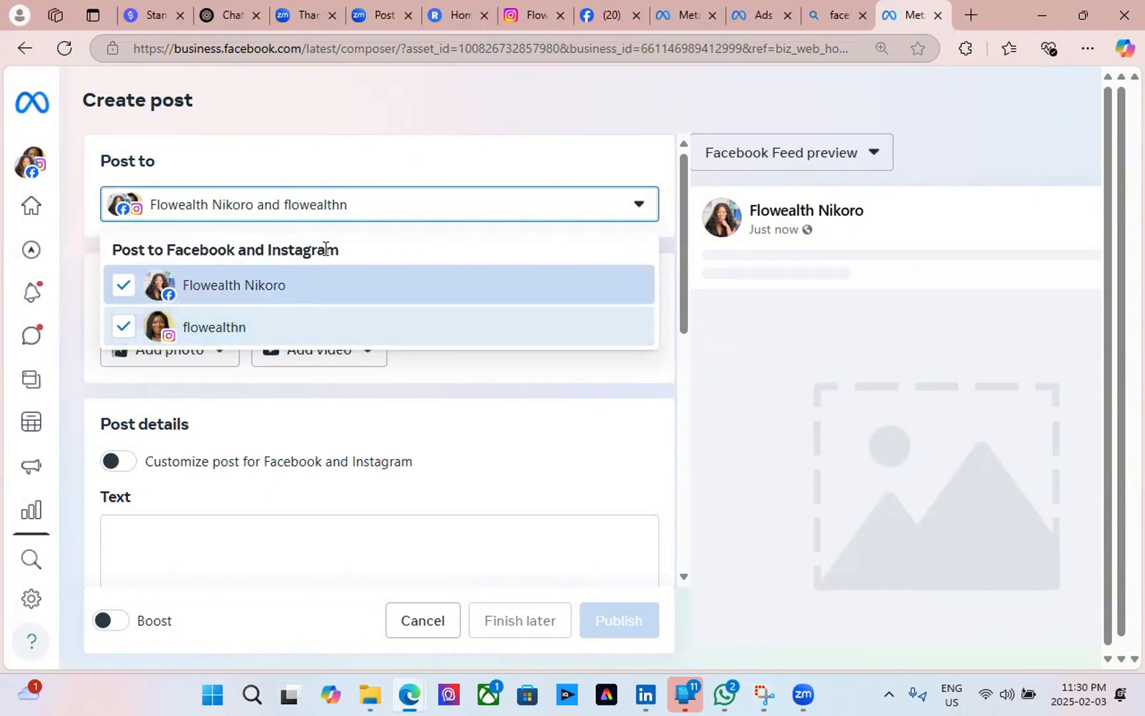
left_click(385, 170)
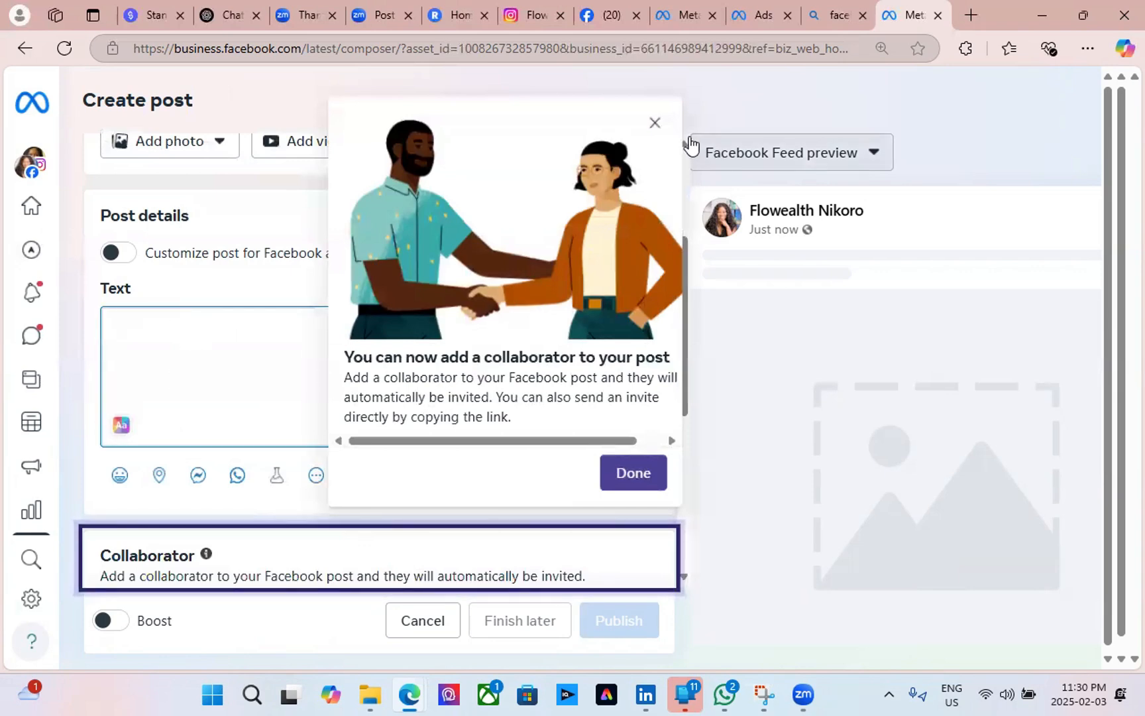
Dismiss the collaborator tip and review the suggested collaborators for the post.
left_click(656, 123)
left_click(413, 322)
scroll(307, 404, "down", 5)
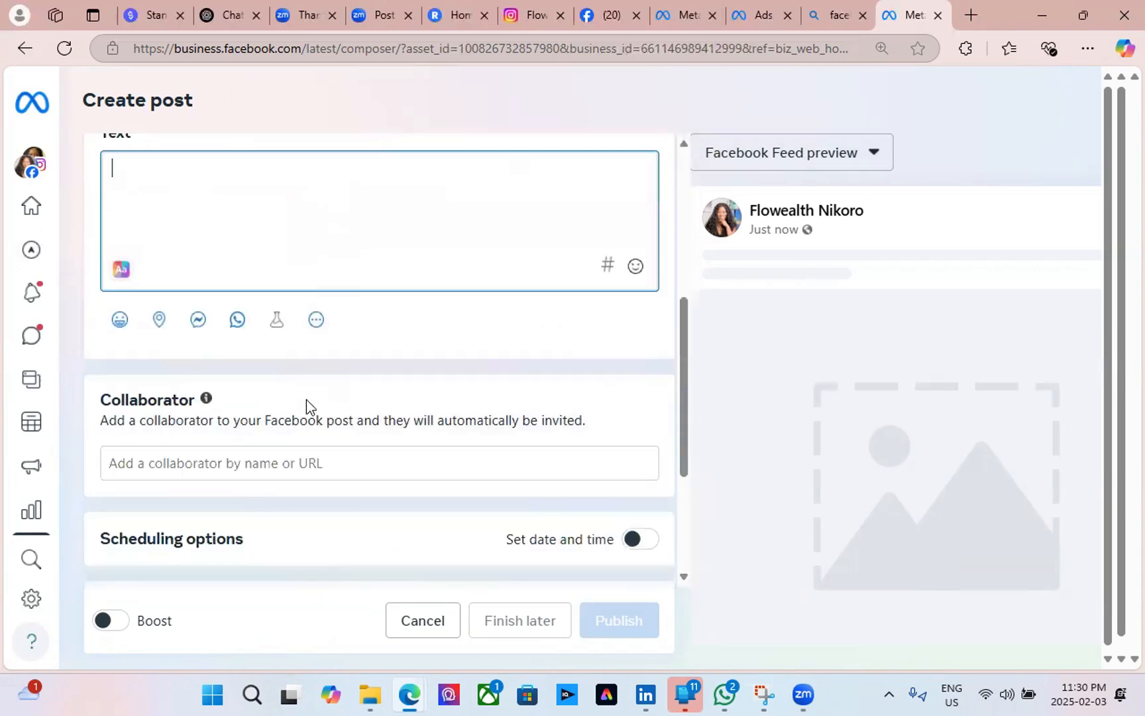
left_click(161, 238)
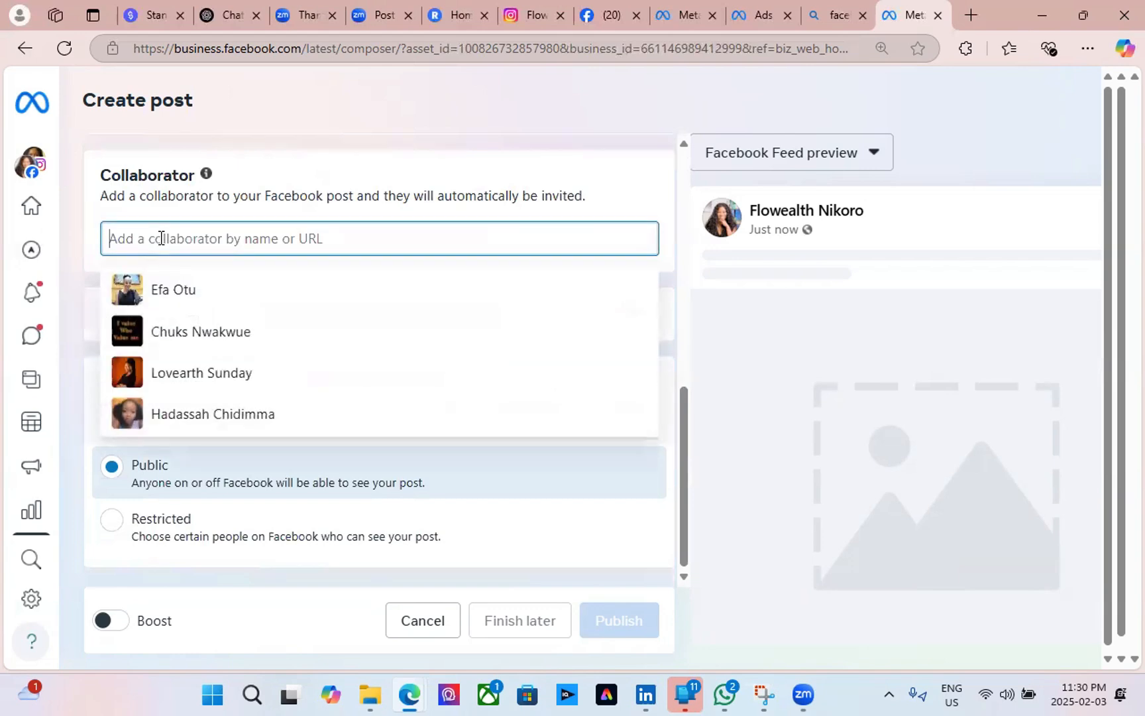
left_click(76, 218)
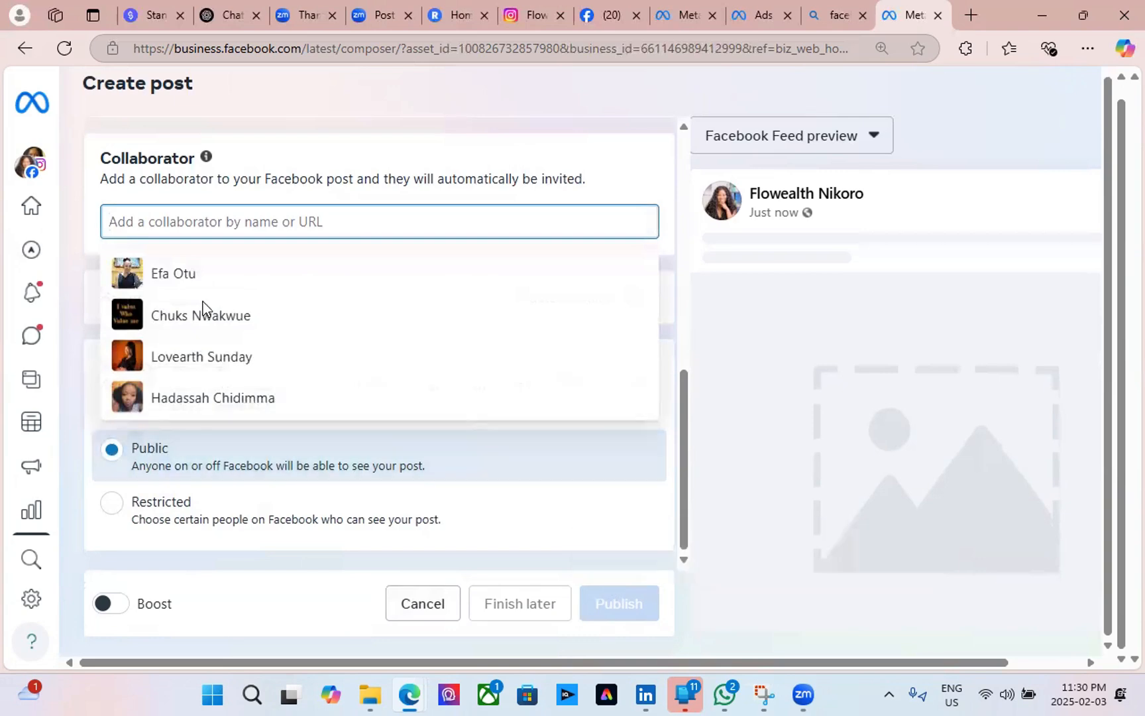
left_click(281, 182)
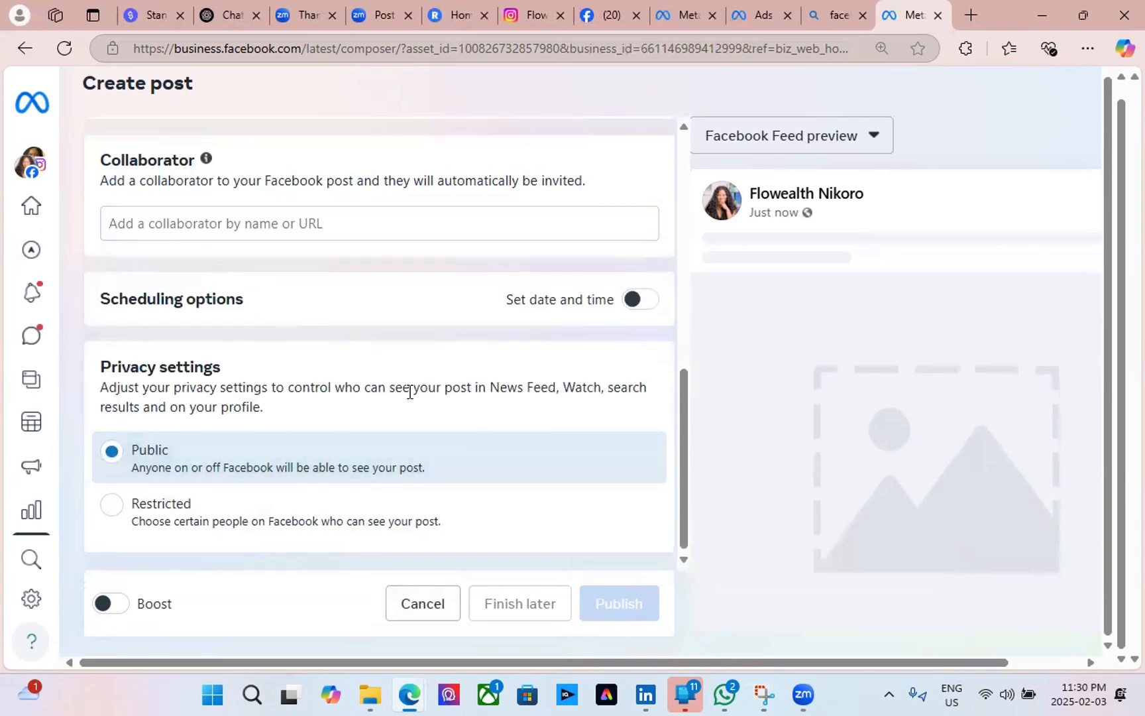
scroll(408, 391, "up", 5)
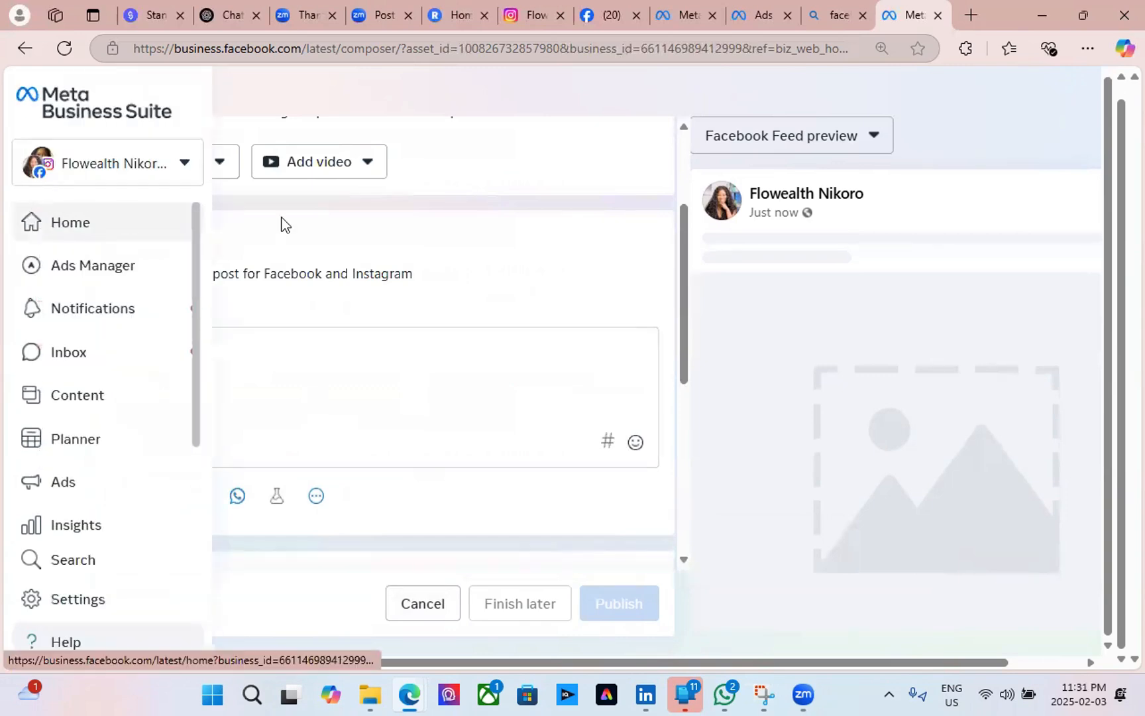
Return to Home and open Ads Manager's Account overview.
left_click(116, 230)
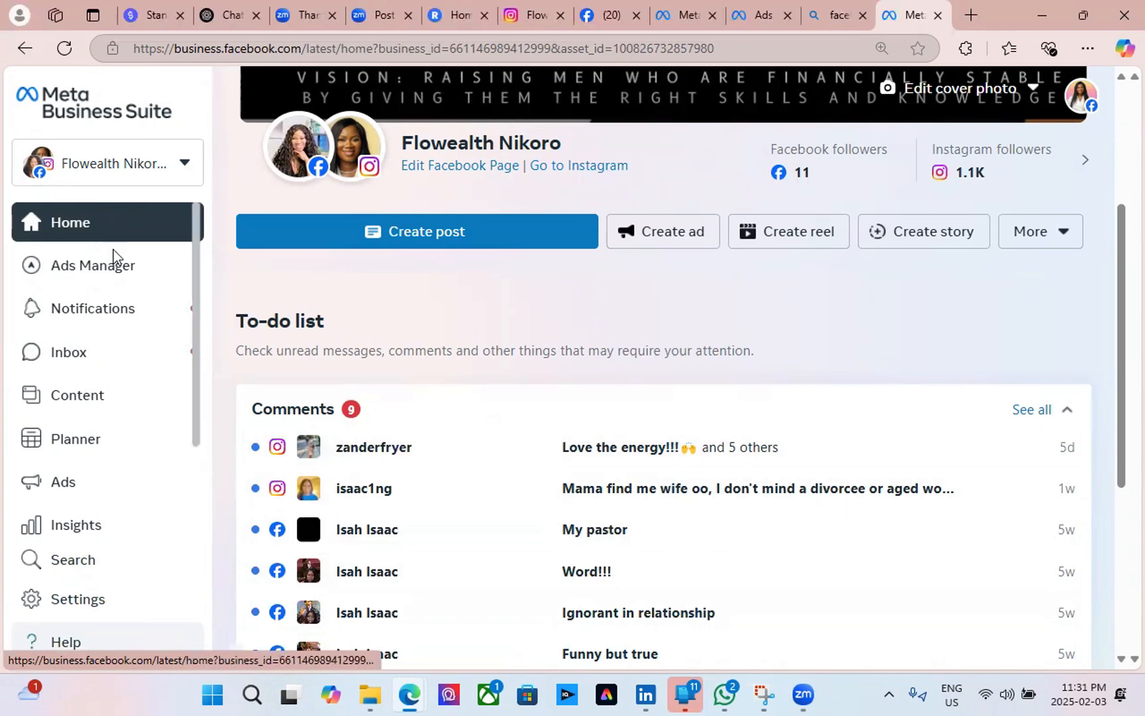
mouse_move(98, 270)
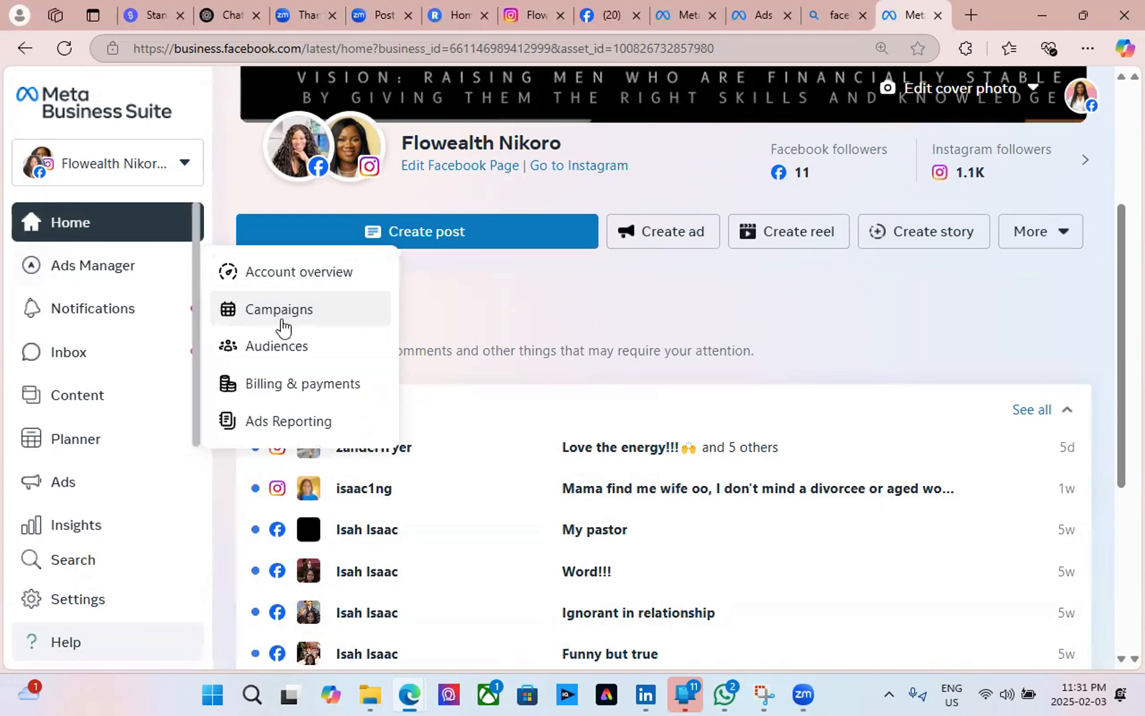
left_click(293, 277)
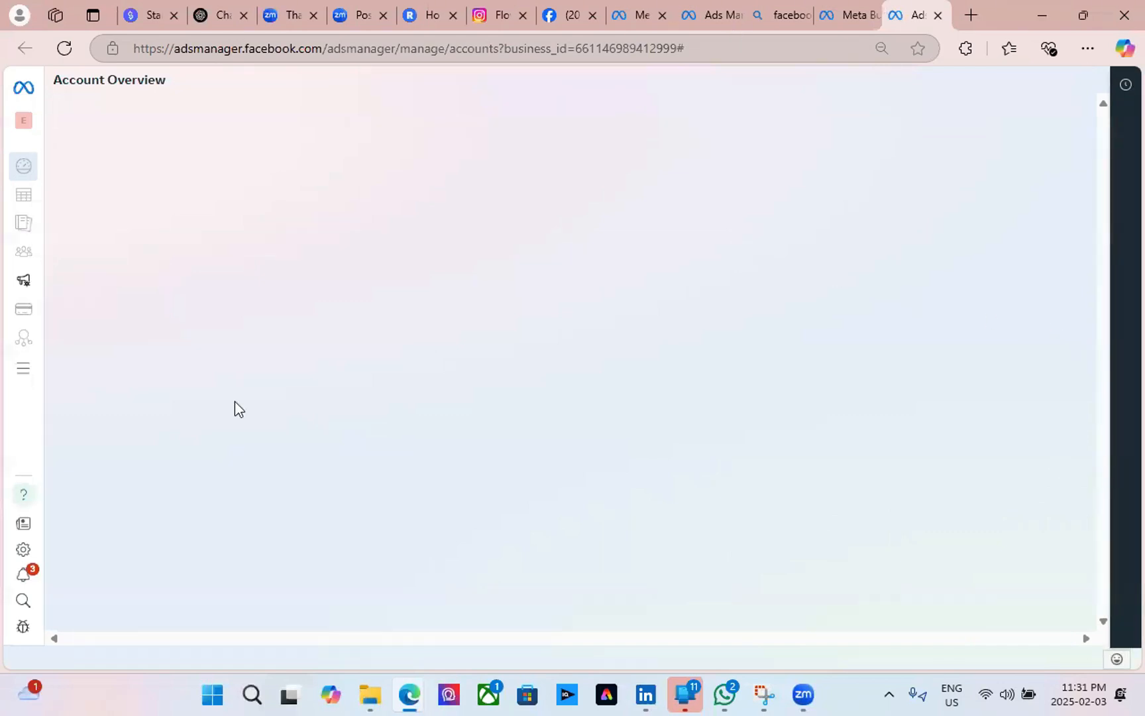
Check ad accounts under Little Explorer Fun, Flem media, EasySparkles and the personal portfolio, then return to campaigns.
left_click(24, 90)
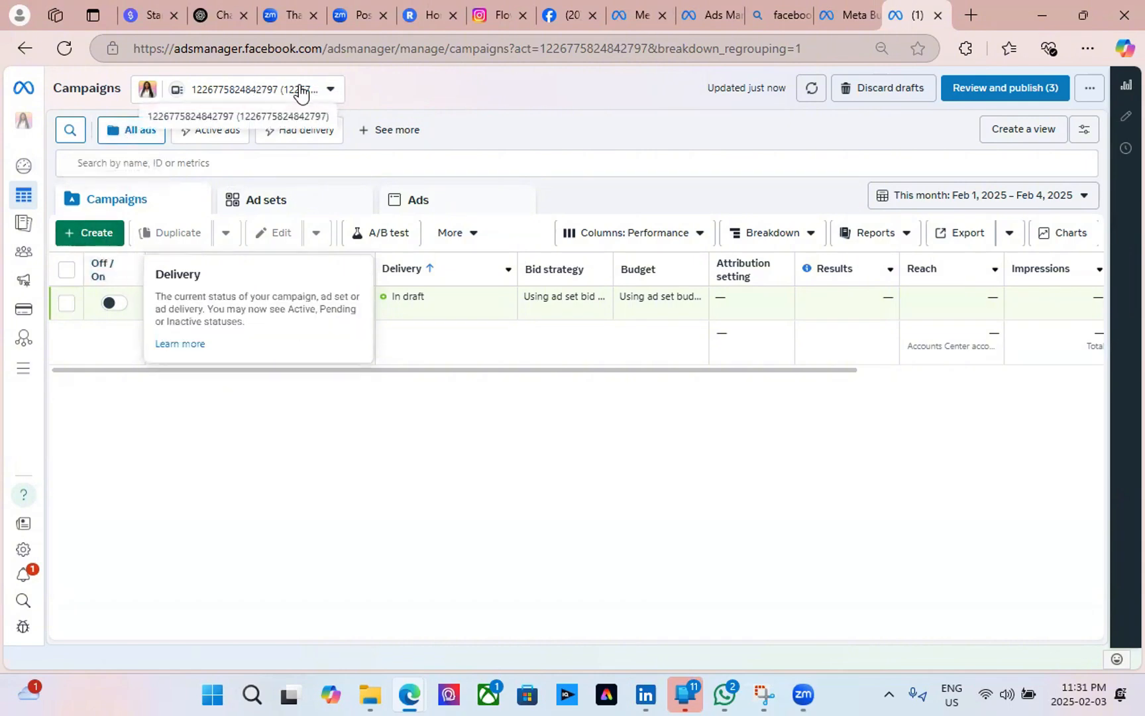
left_click(327, 93)
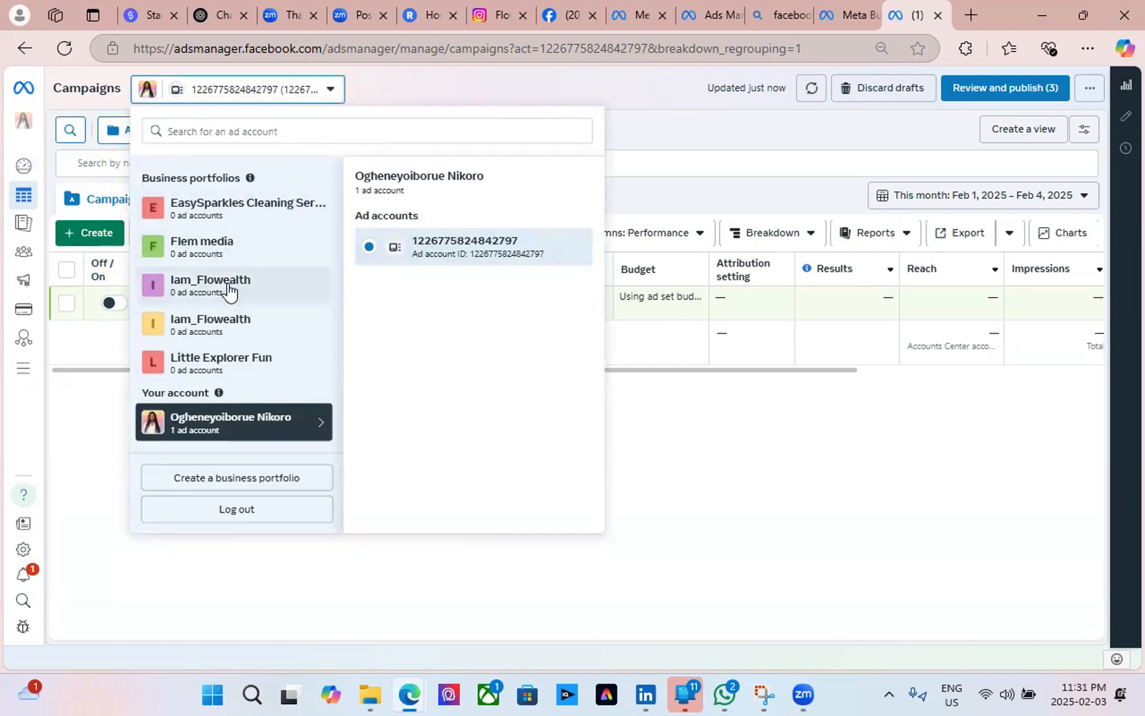
left_click(207, 371)
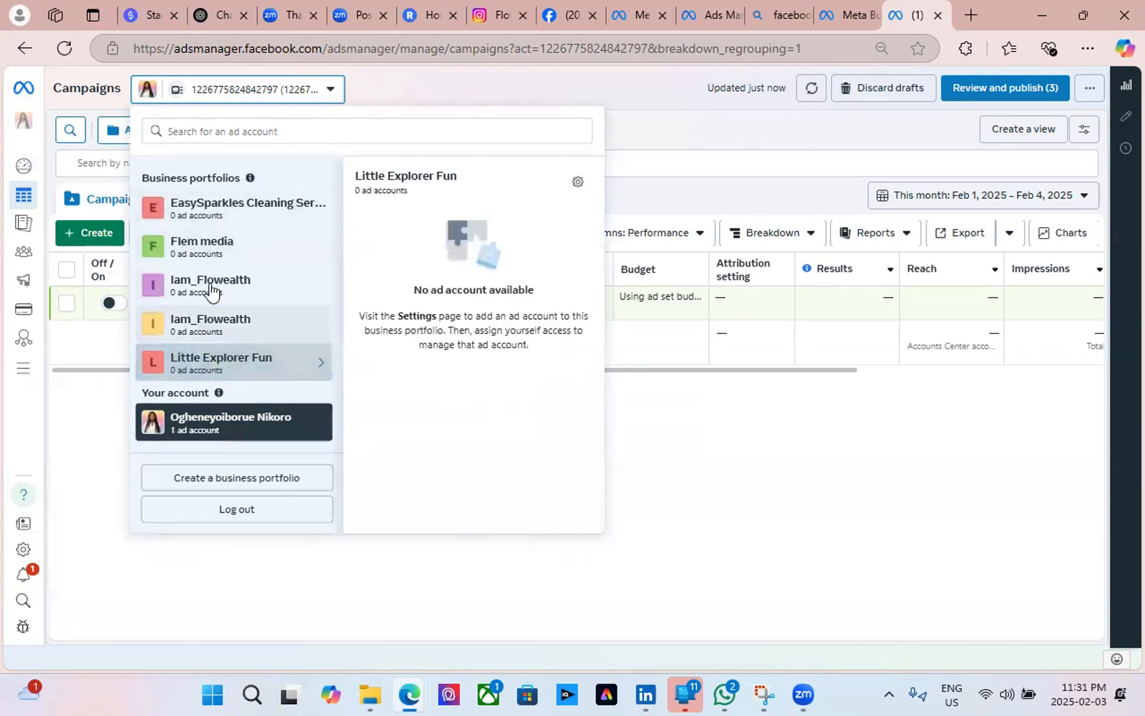
left_click(211, 253)
left_click(228, 217)
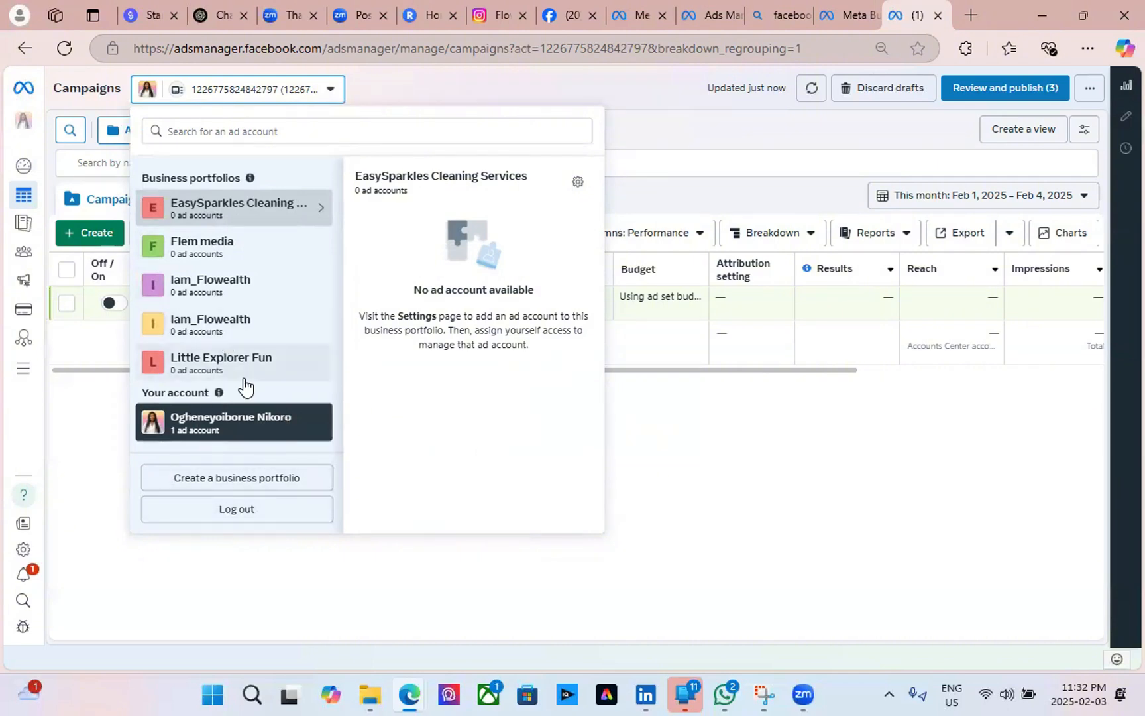
left_click(207, 300)
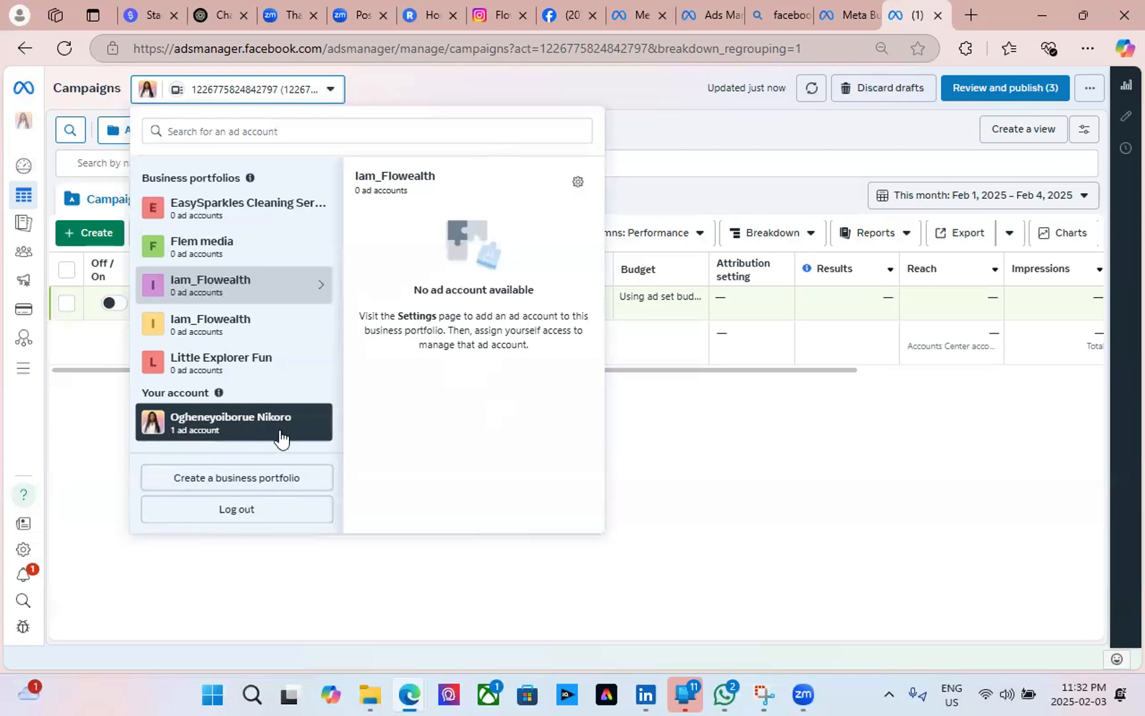
left_click(104, 450)
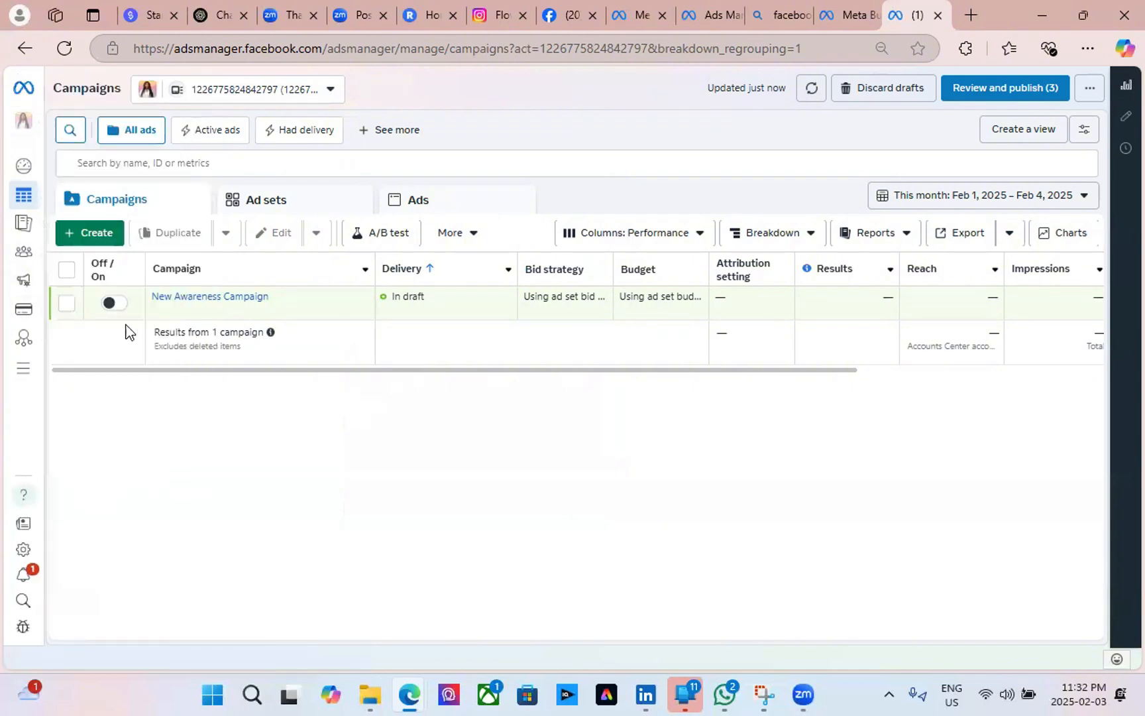
Select the draft New Awareness Campaign and confirm its deletion.
left_click(66, 306)
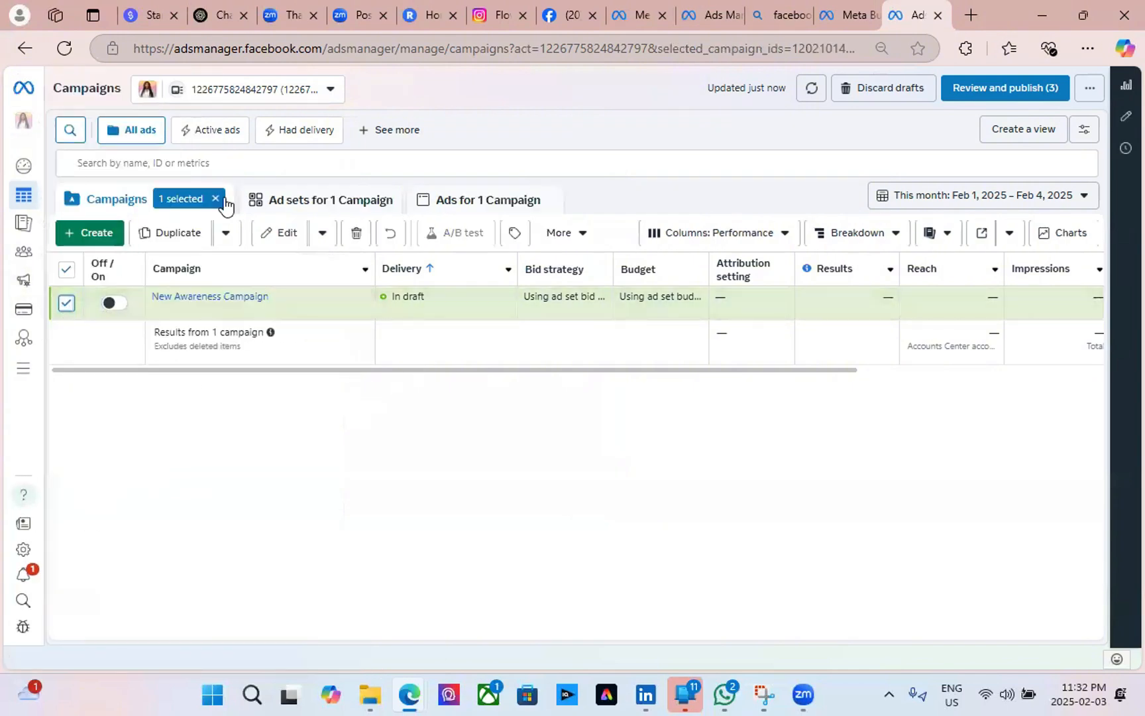
left_click(356, 232)
left_click(689, 306)
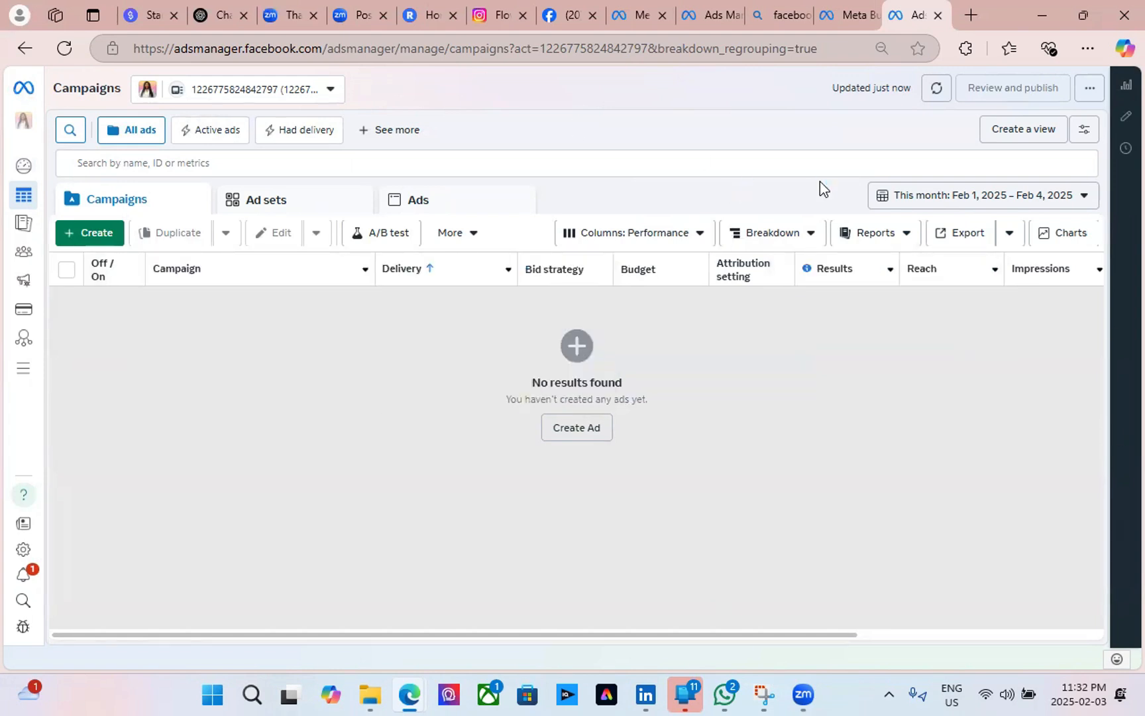
Begin a new campaign with Create Ad and set its buying type to Reservation.
left_click(581, 439)
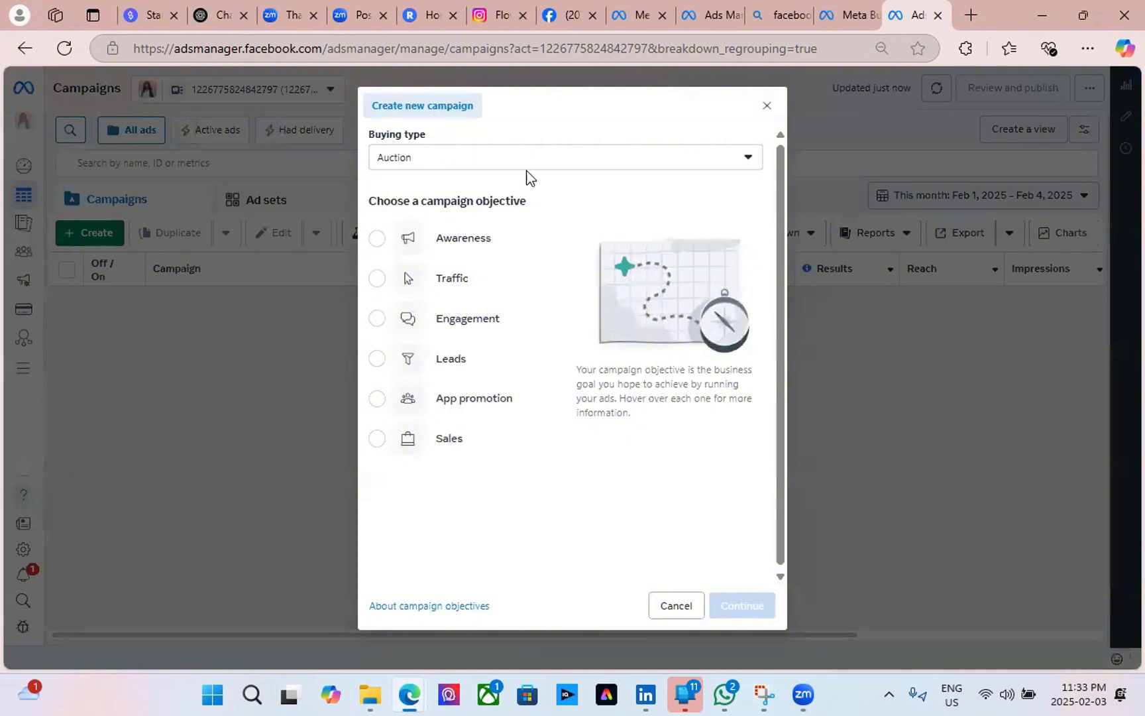
left_click(746, 159)
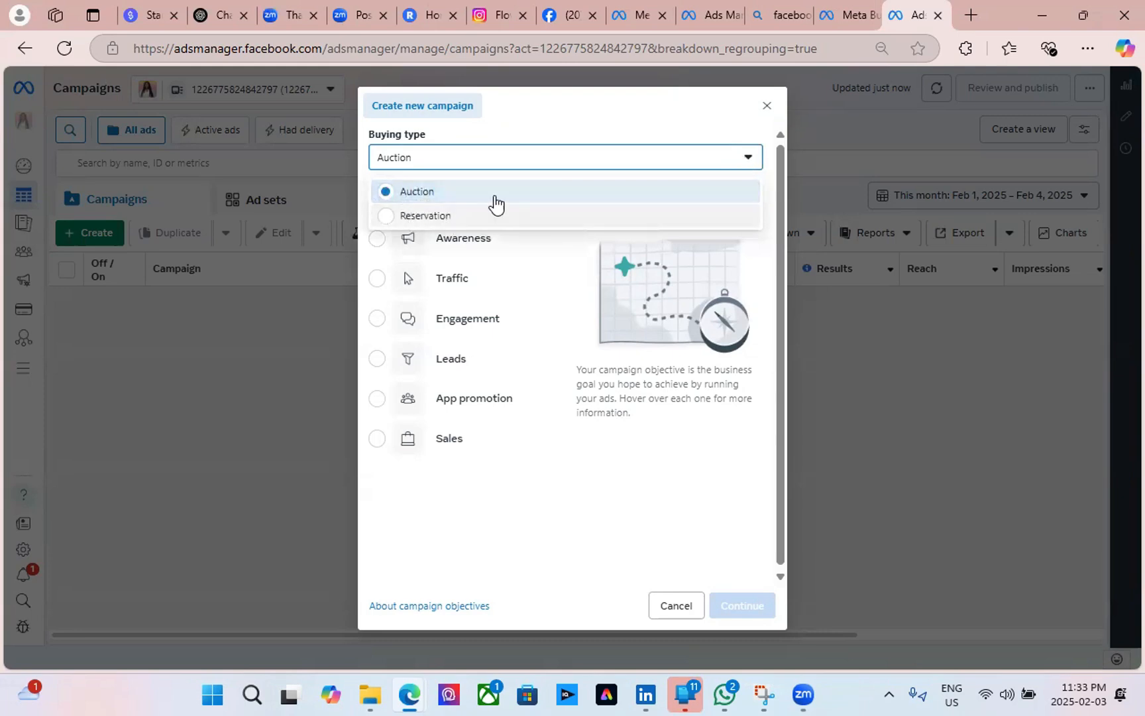
left_click(543, 126)
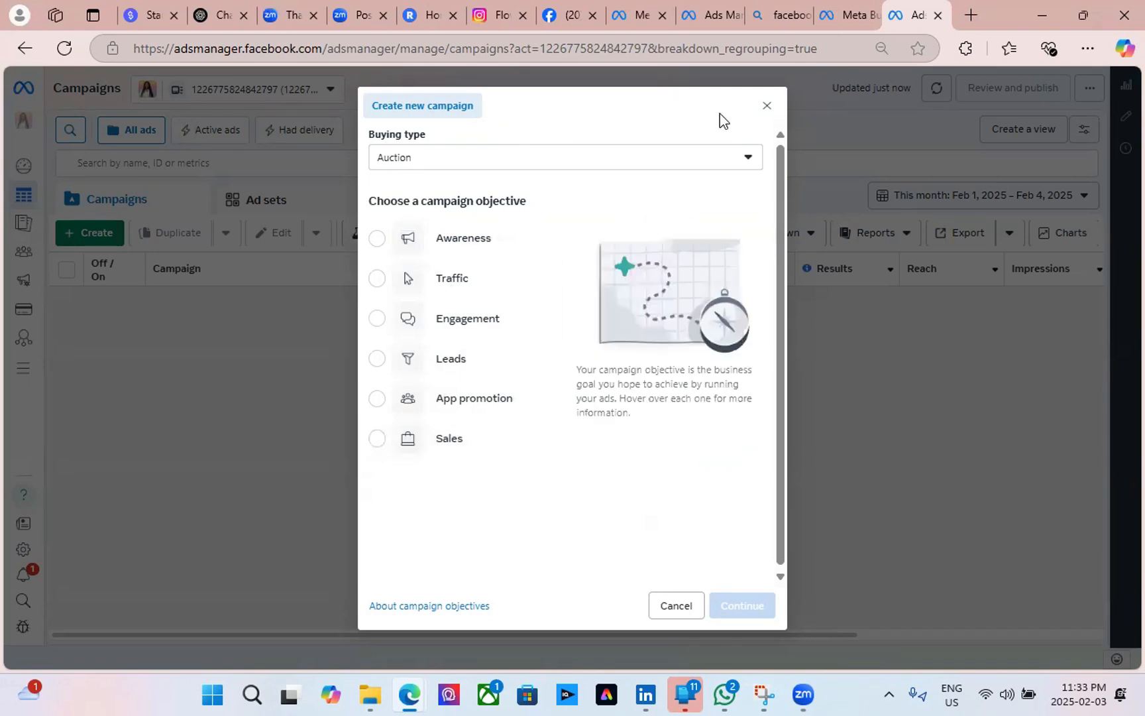
left_click(699, 162)
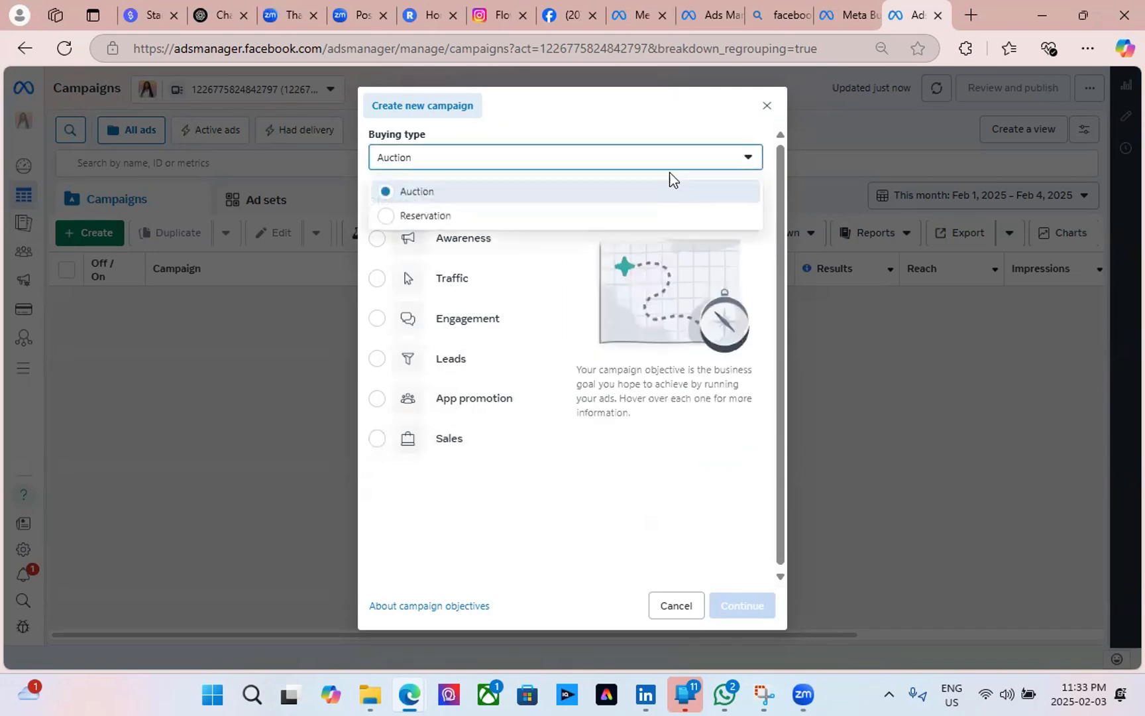
left_click(497, 220)
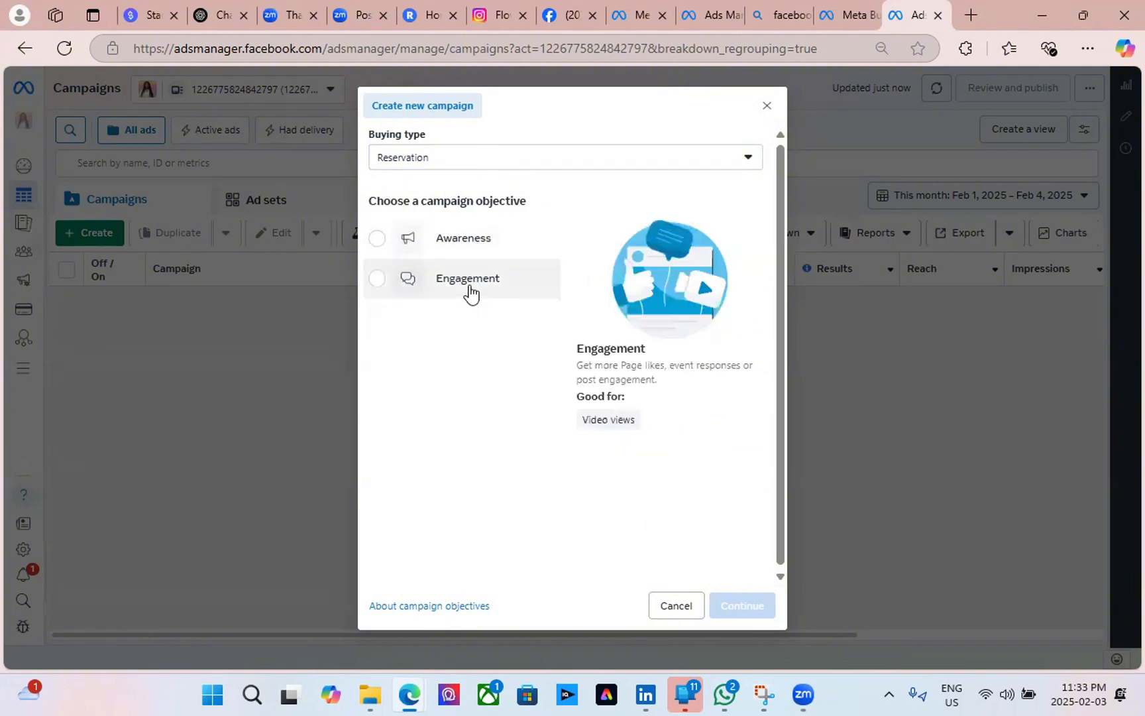
Set the buying type back to Auction and continue with the Traffic objective.
left_click(473, 246)
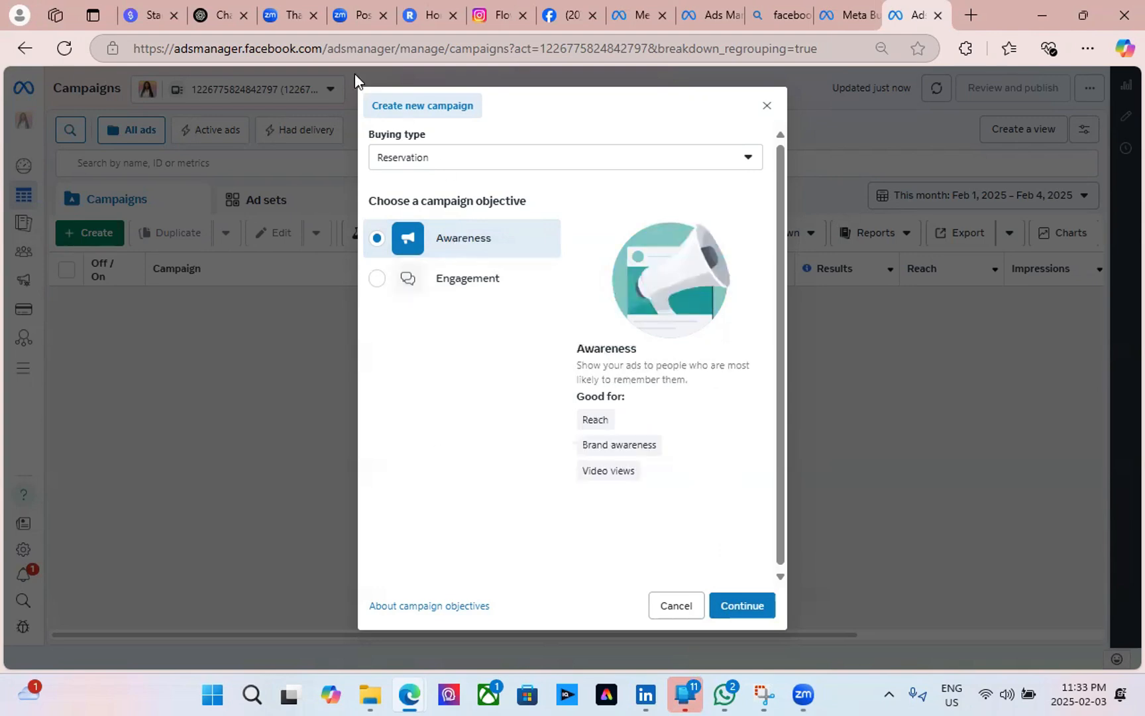
left_click(484, 170)
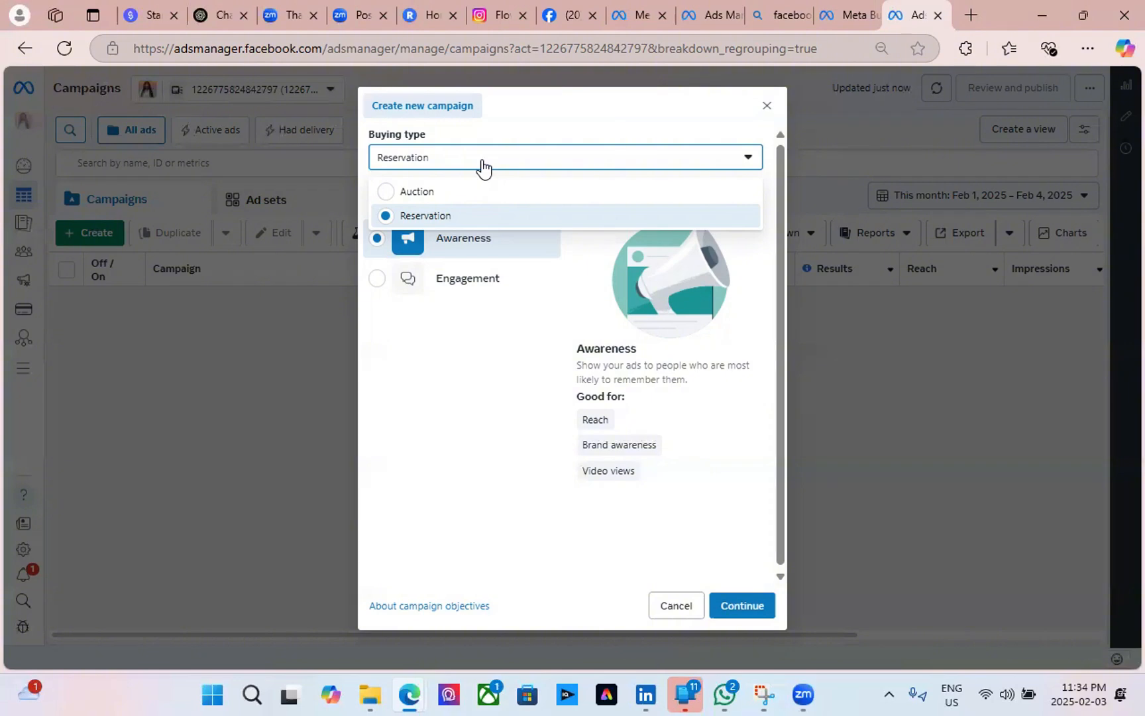
left_click(448, 193)
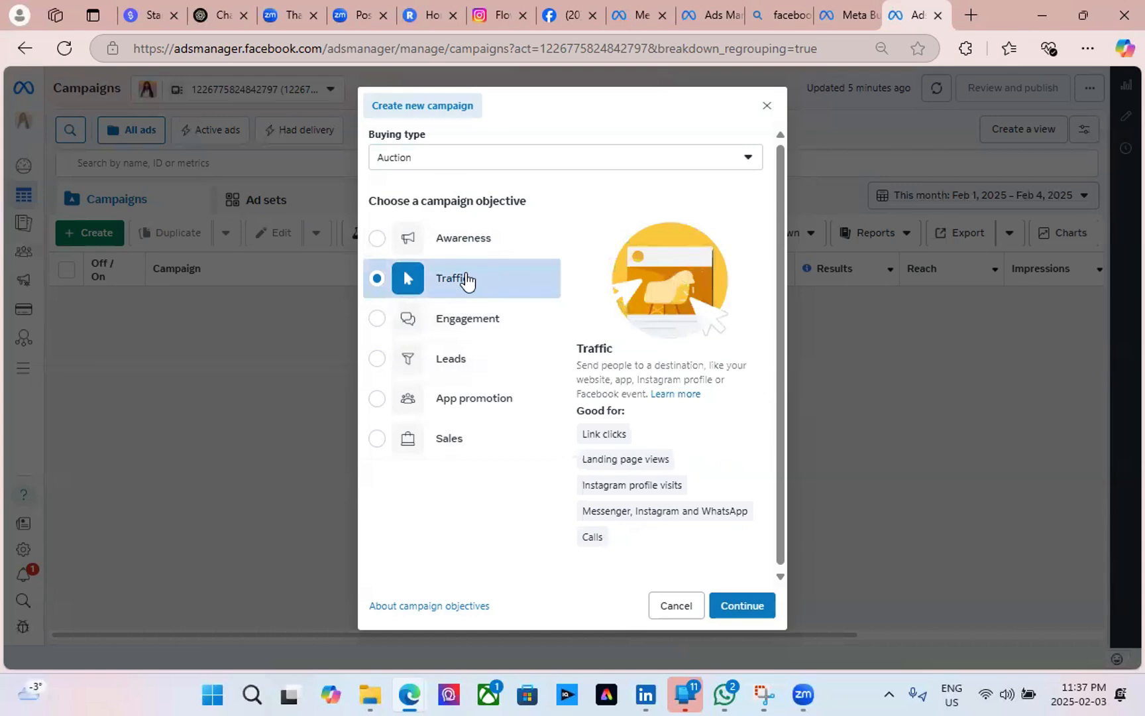
left_click(742, 605)
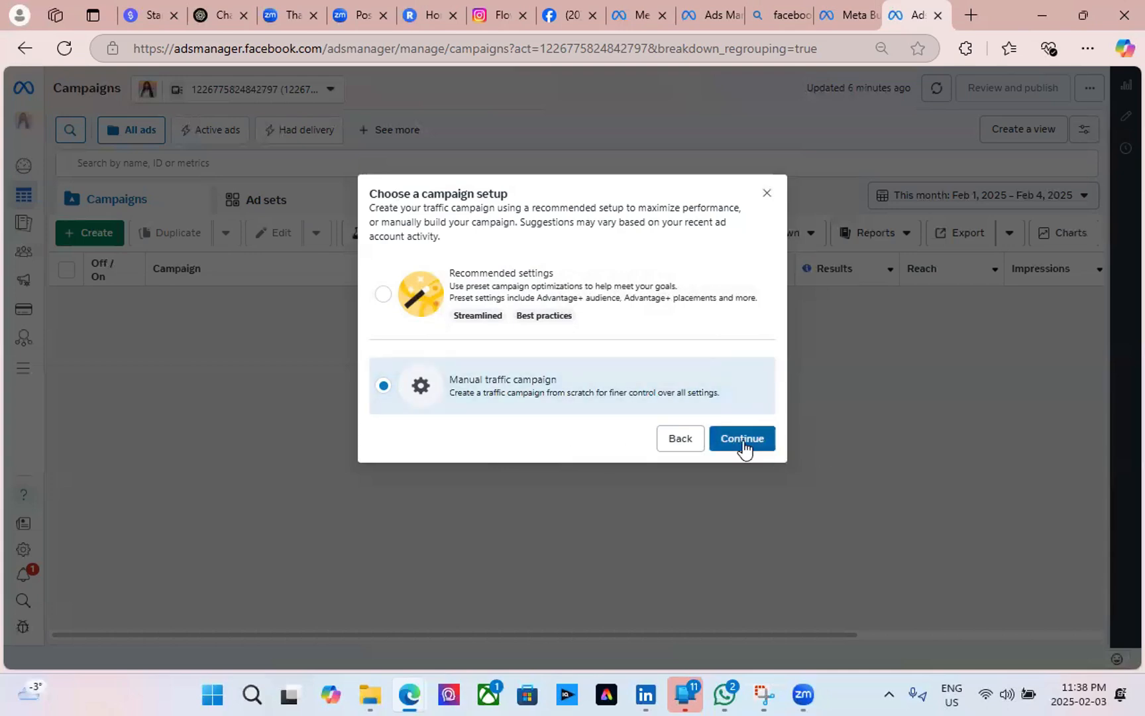
Choose a manual traffic campaign and name it 'AI Training On Chatgpt and Generative AI'.
left_click(743, 442)
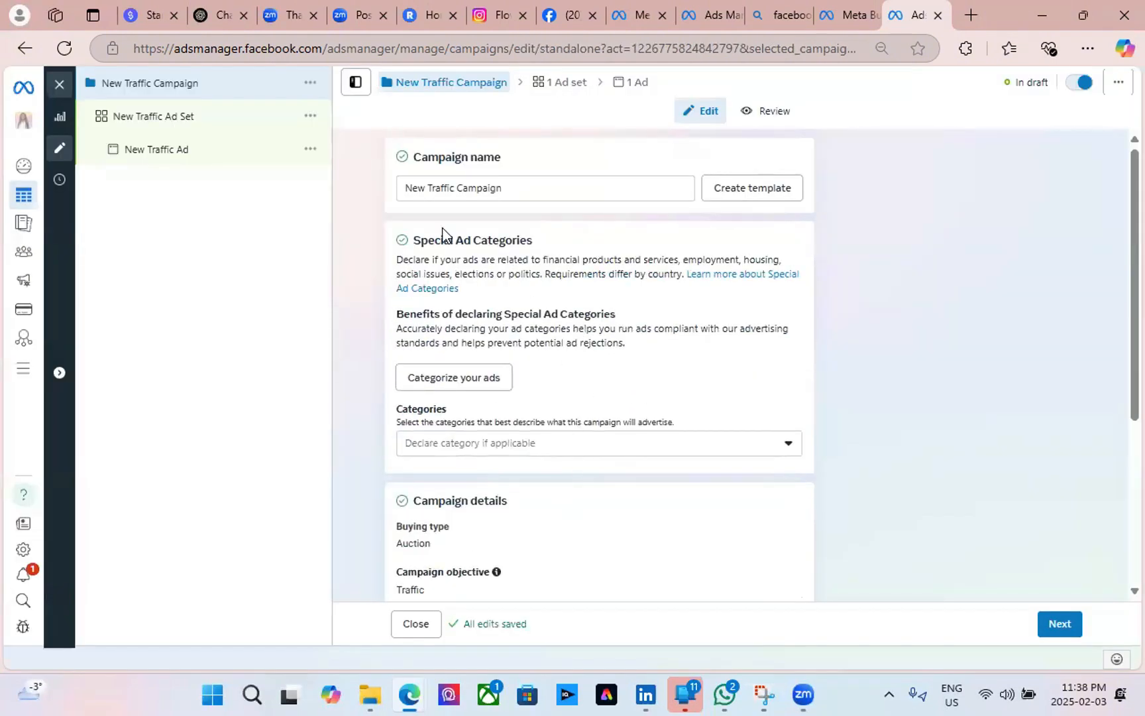
left_click(519, 191)
left_click_drag(519, 192, 379, 194)
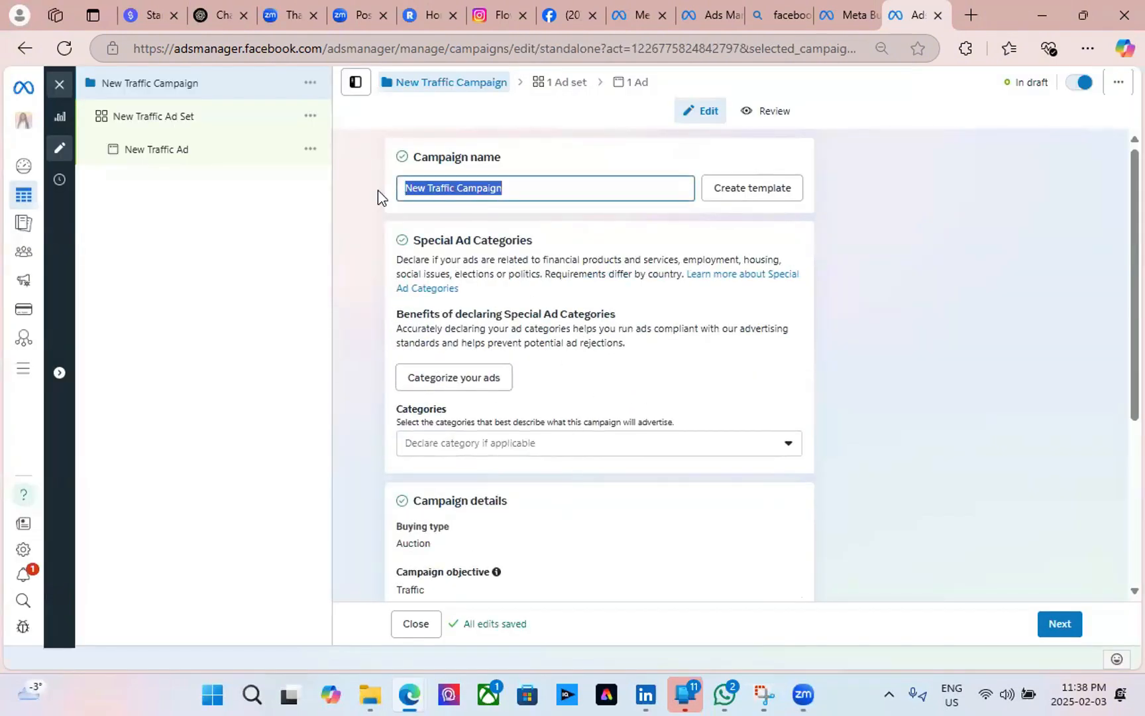
key("BackSpace")
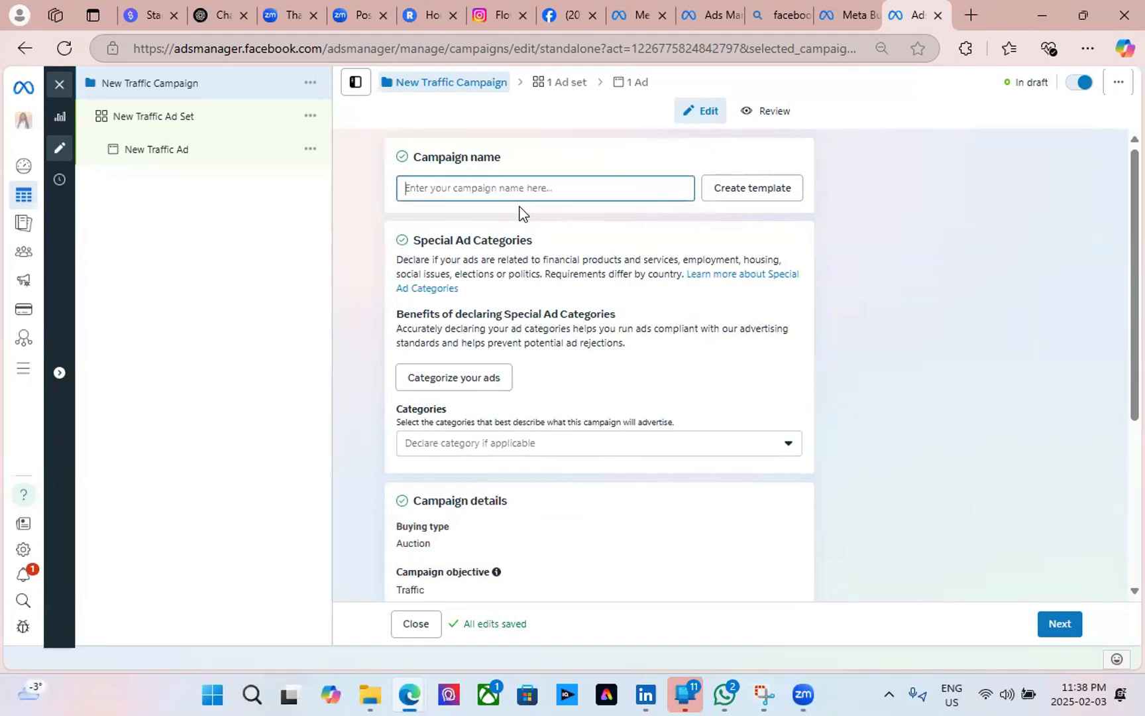
type("A")
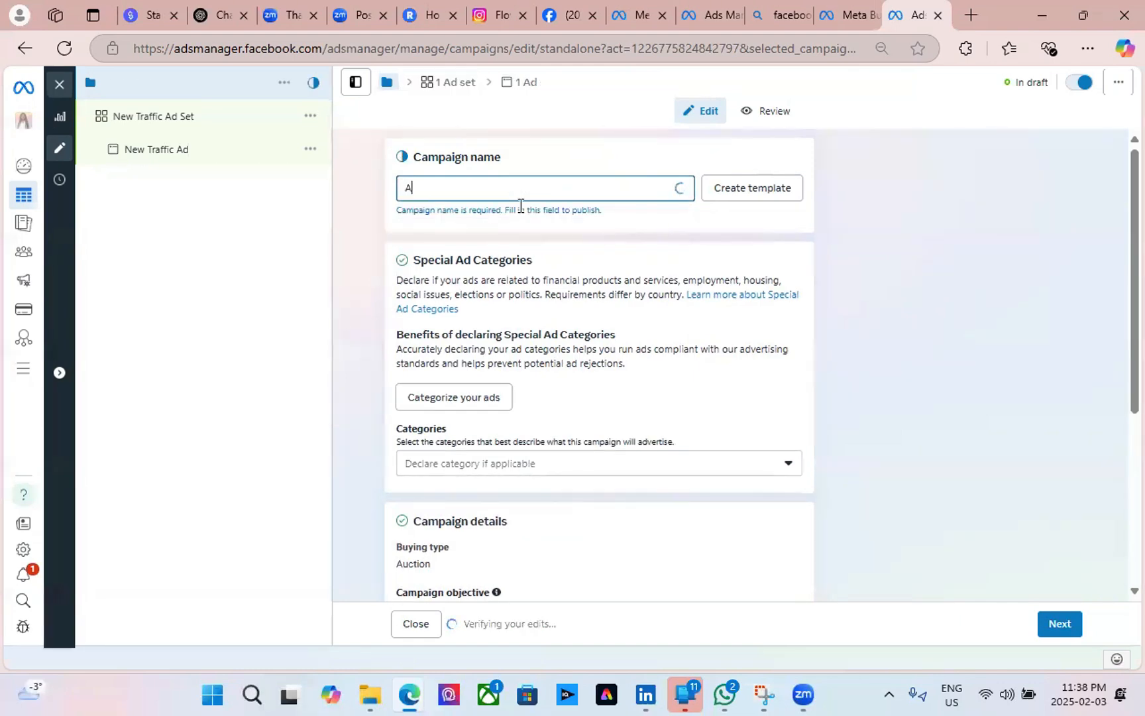
type("I")
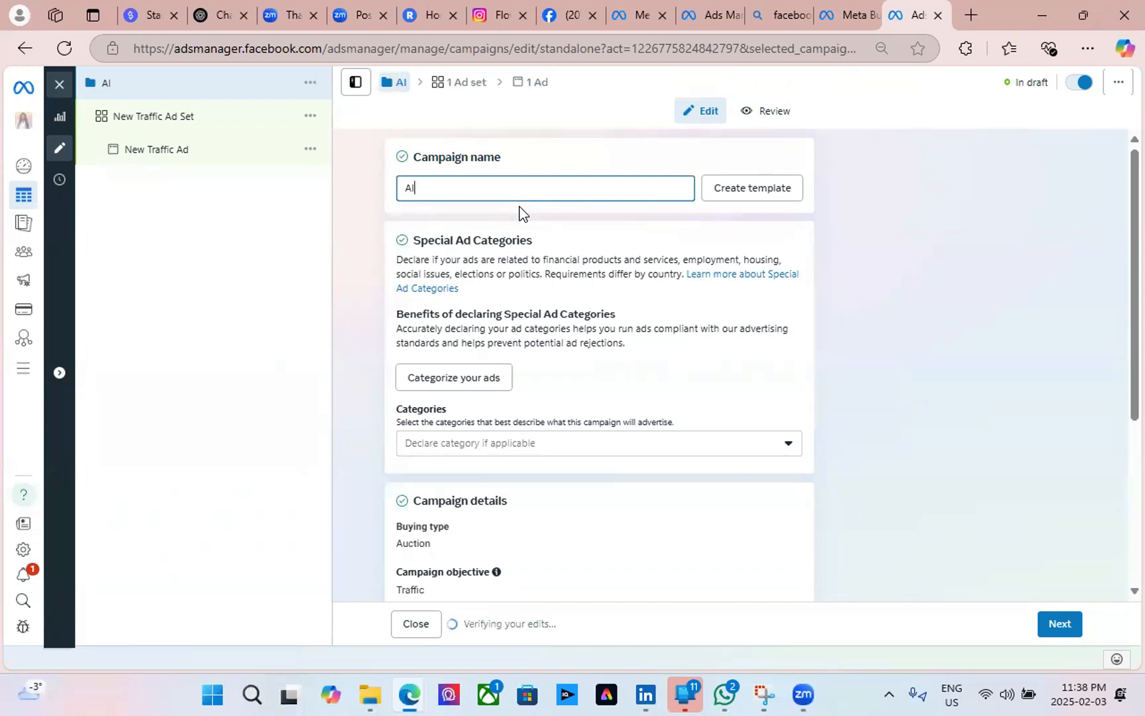
key("BackSpace")
key("BackSpace")
type("A")
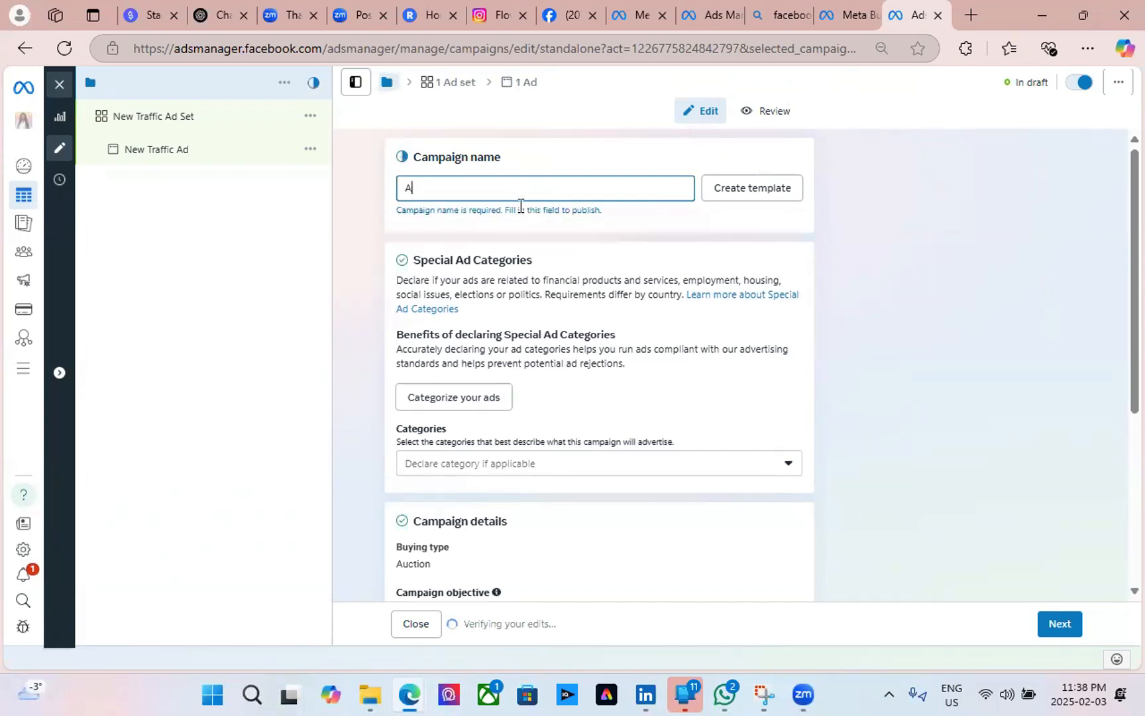
type("I Train")
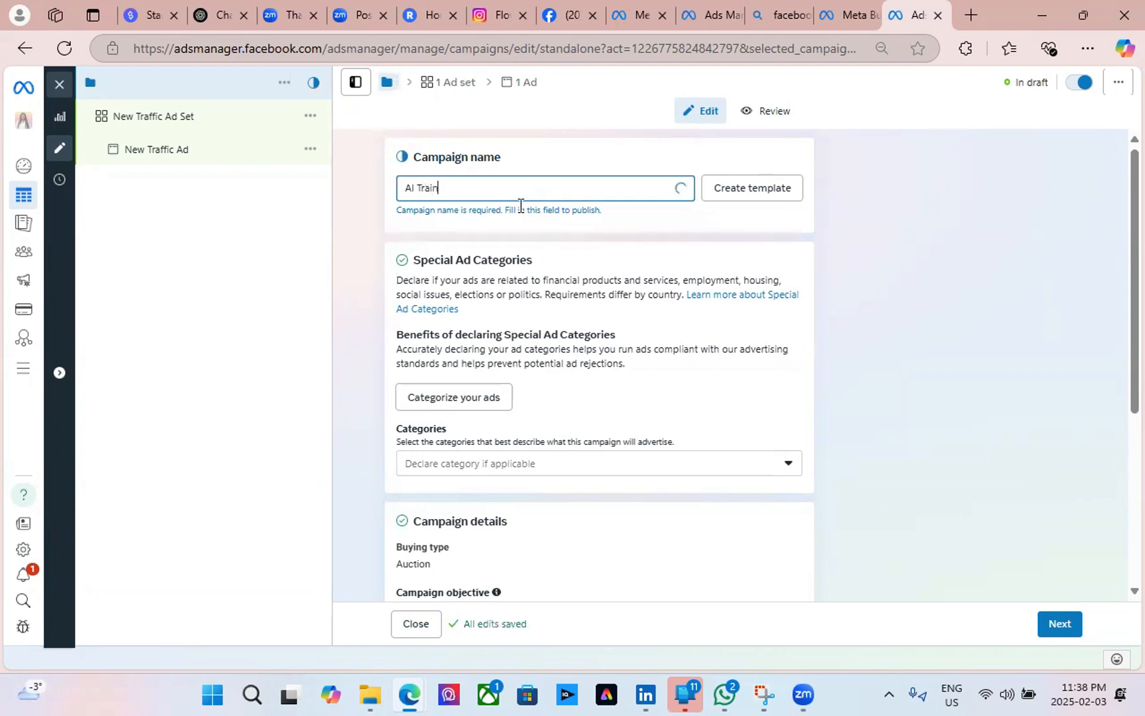
type("ing On CHat")
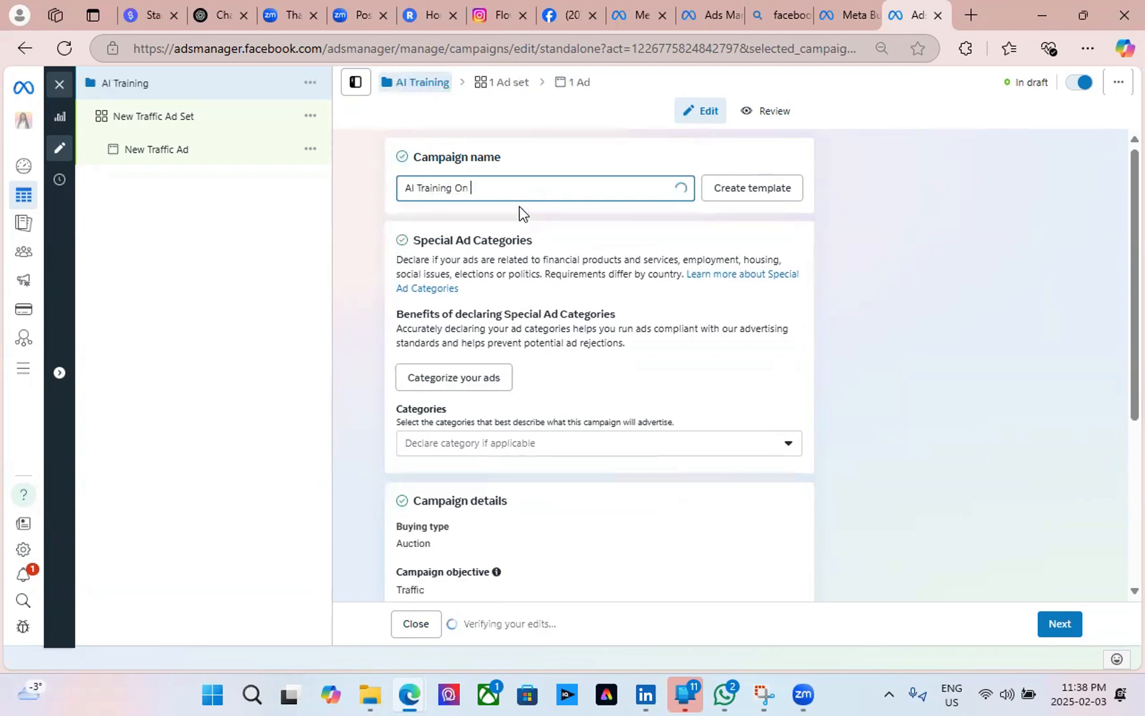
key("BackSpace")
key("BackSpace")
key("BackSpace")
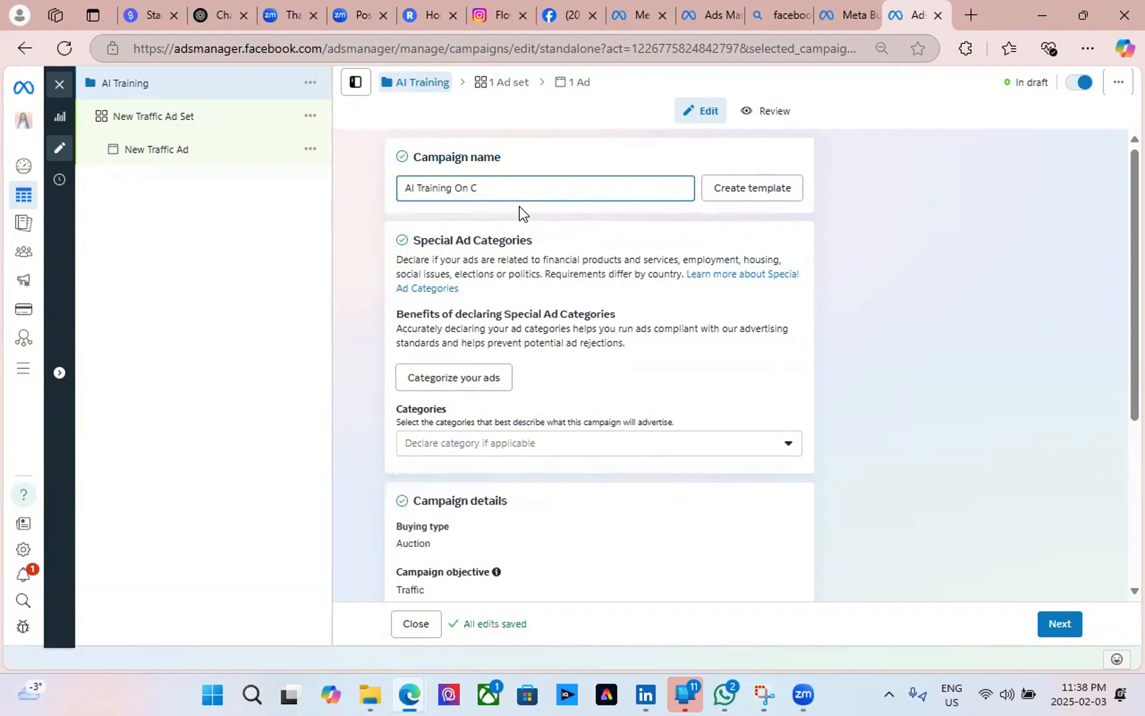
type("hatg")
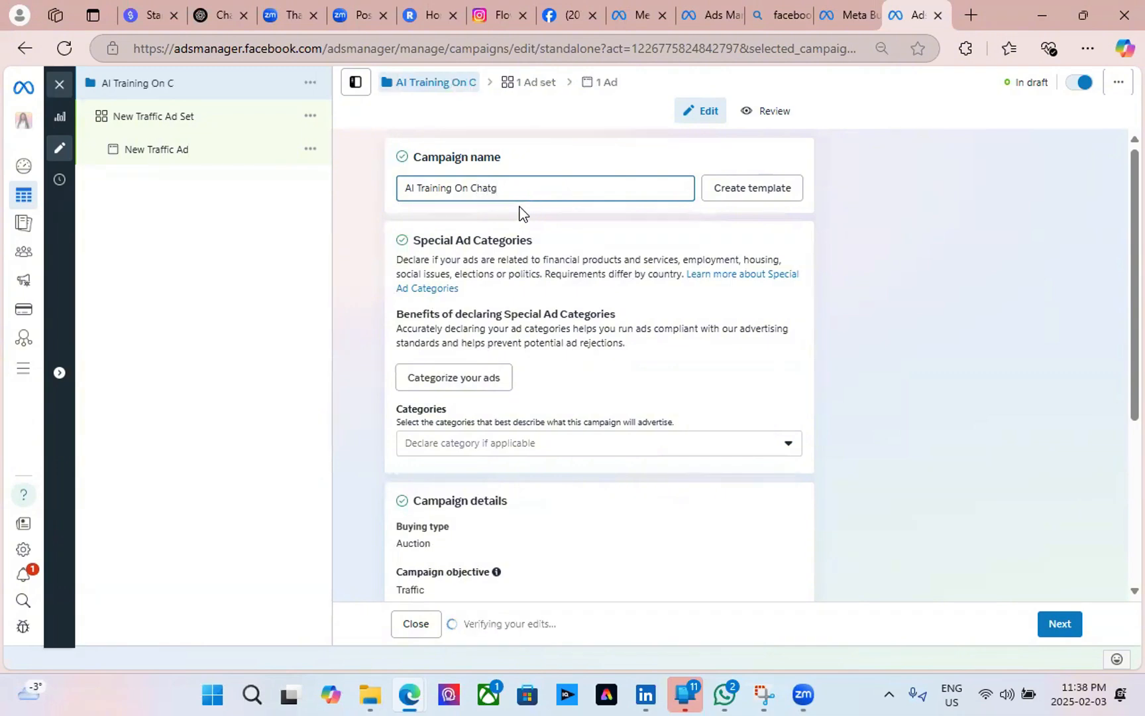
type("pt and ")
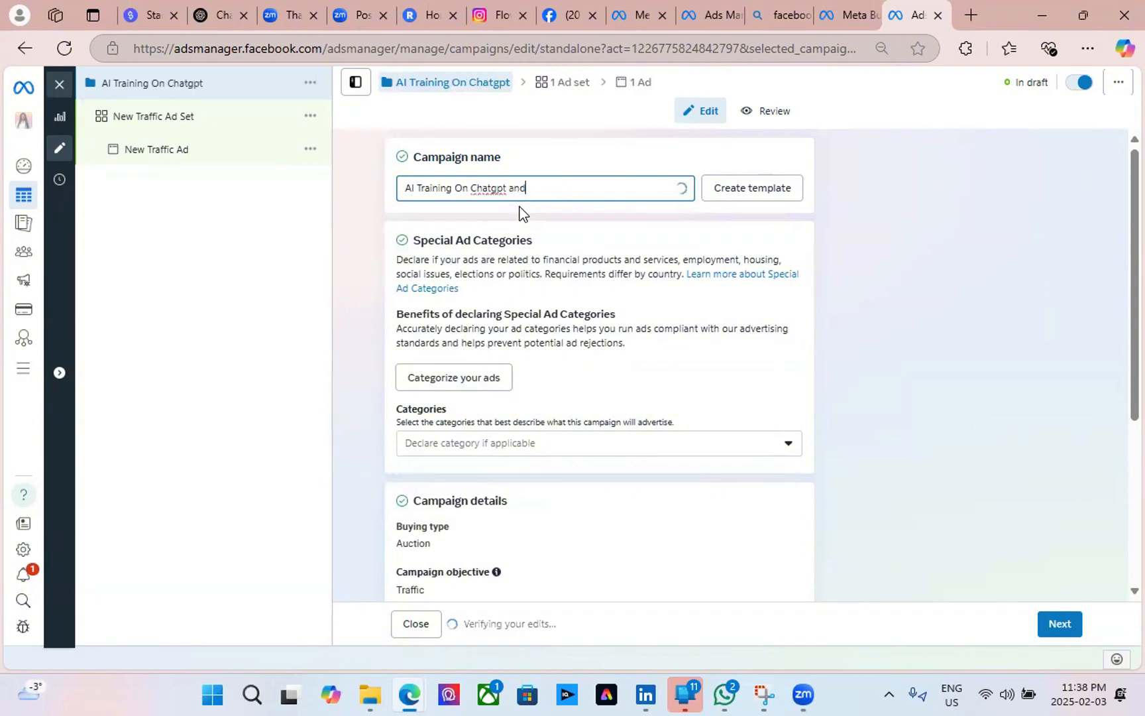
type("Gener")
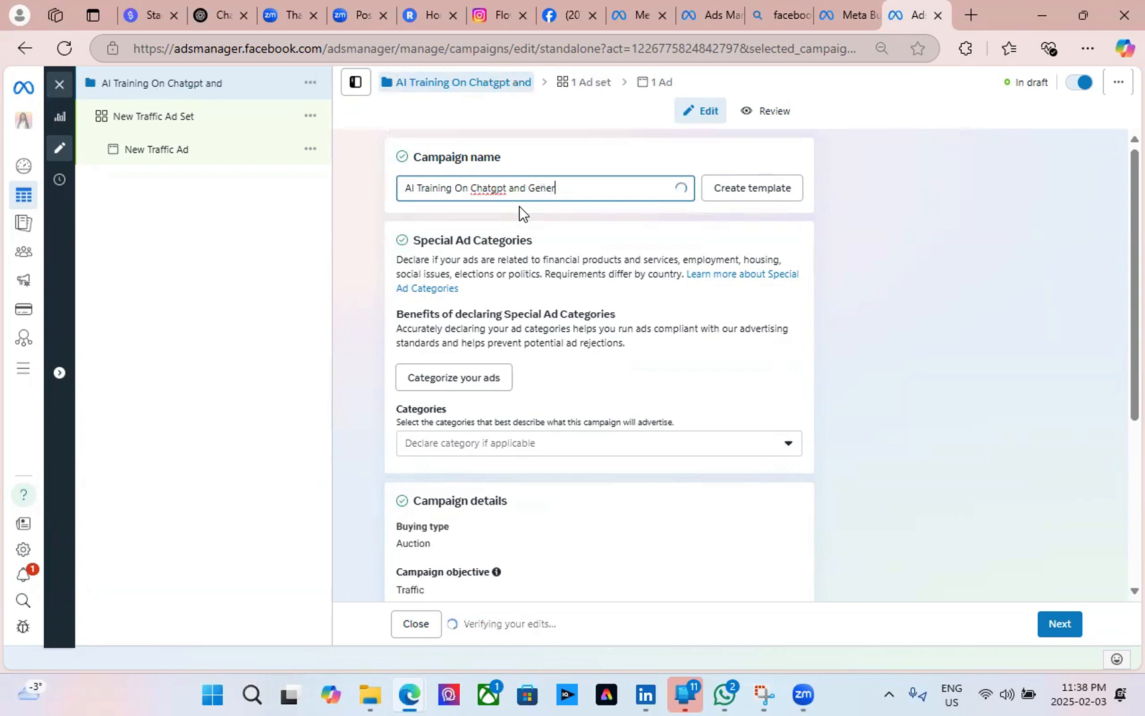
type("ative ")
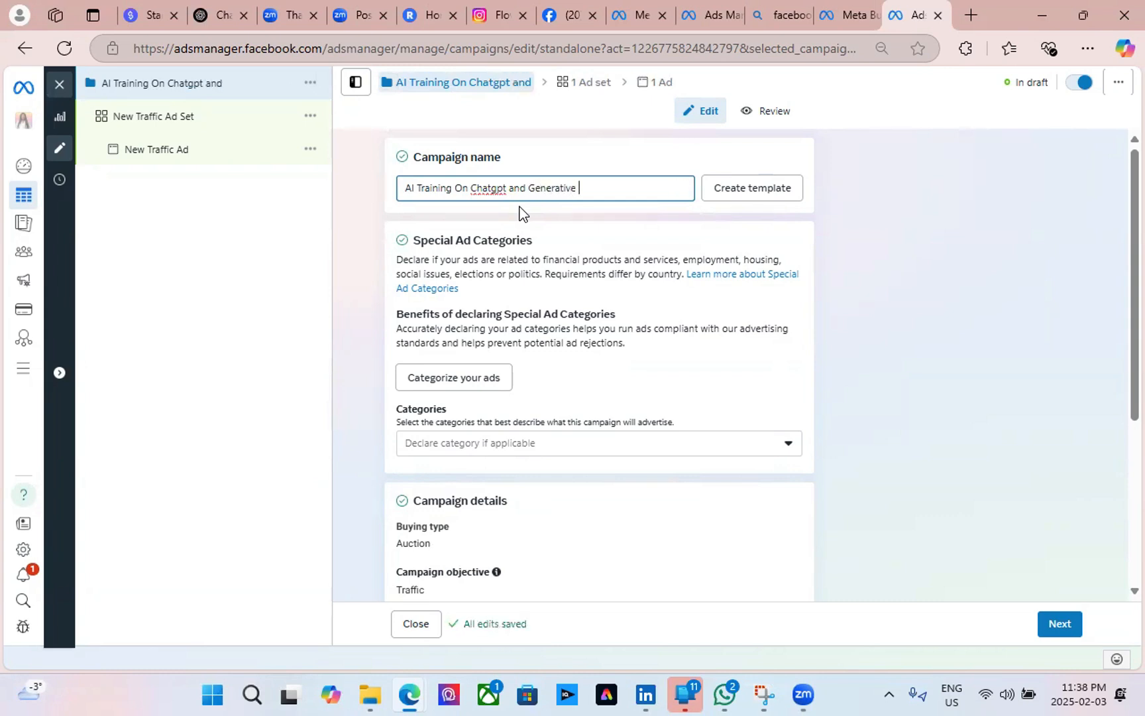
type("AI")
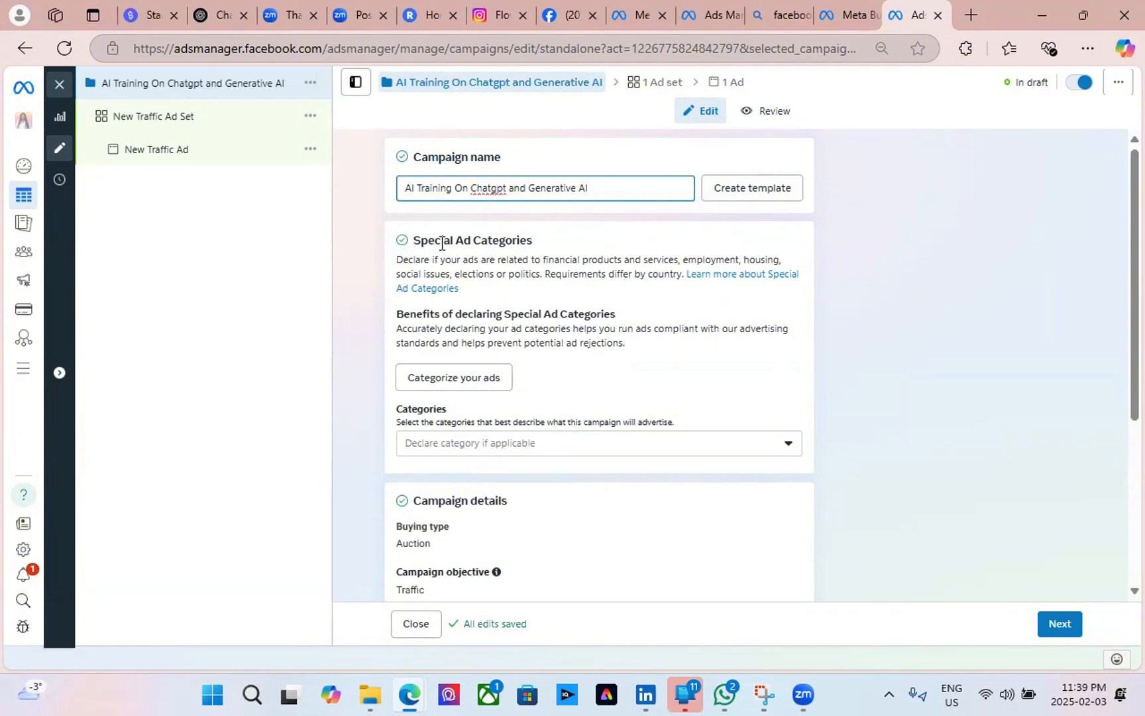
scroll(581, 379, "down", 3)
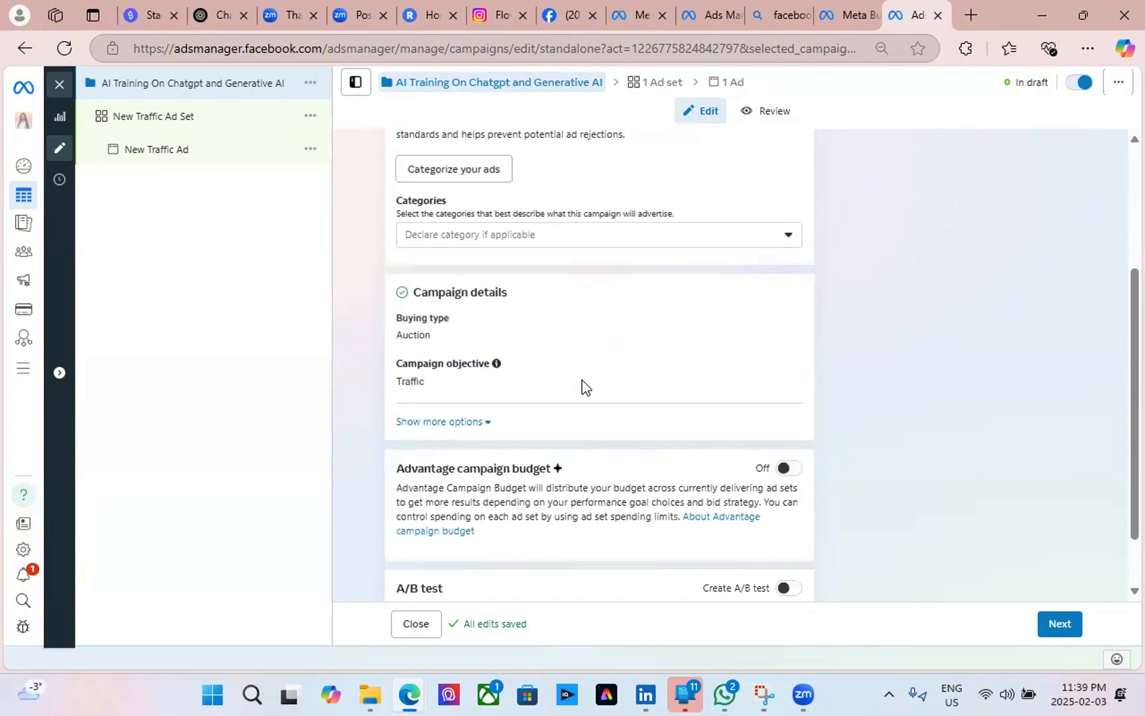
left_click(770, 238)
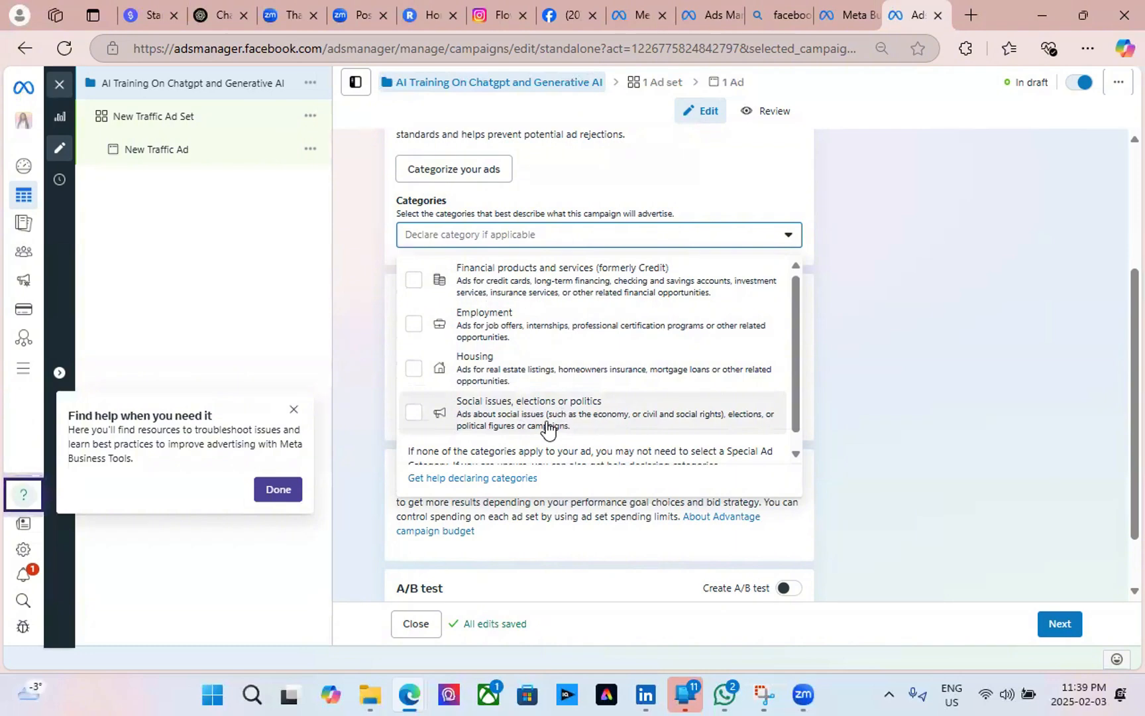
scroll(550, 420, "down", 1)
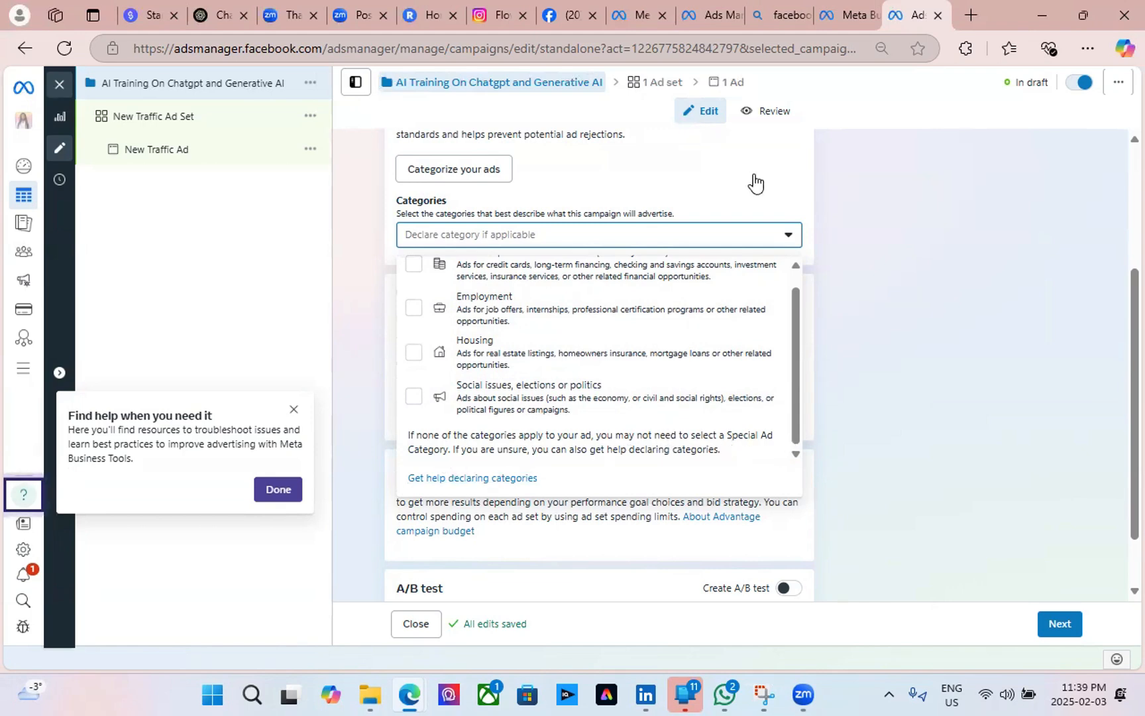
left_click(777, 191)
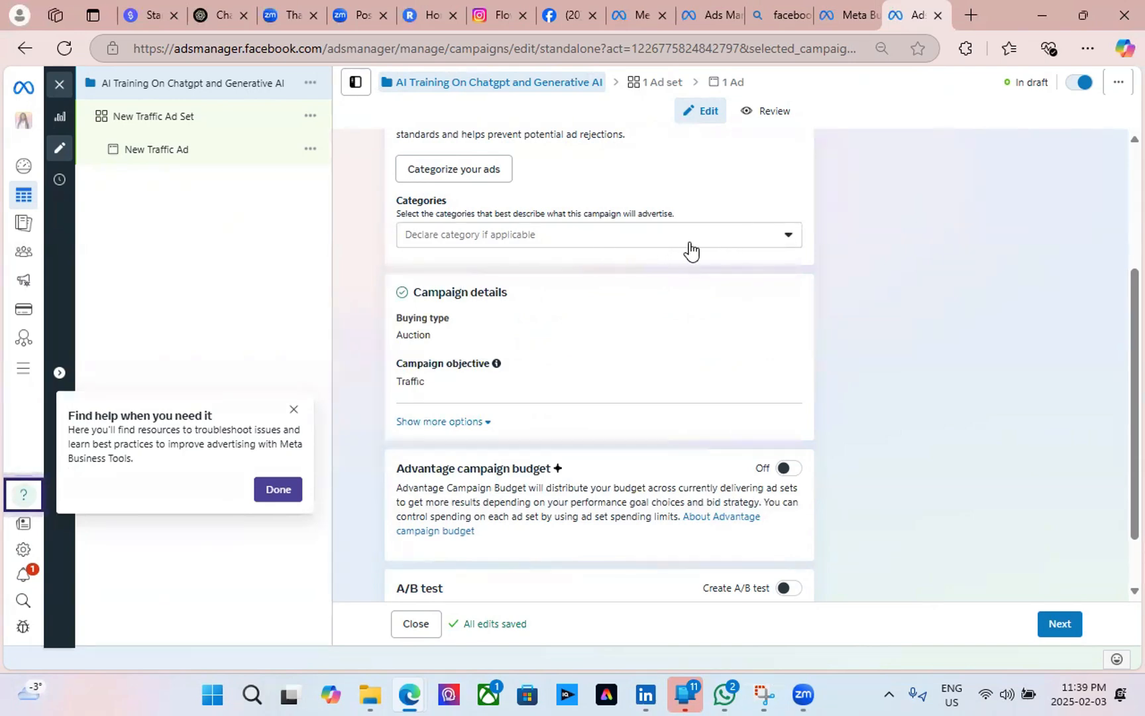
scroll(642, 273, "down", 1)
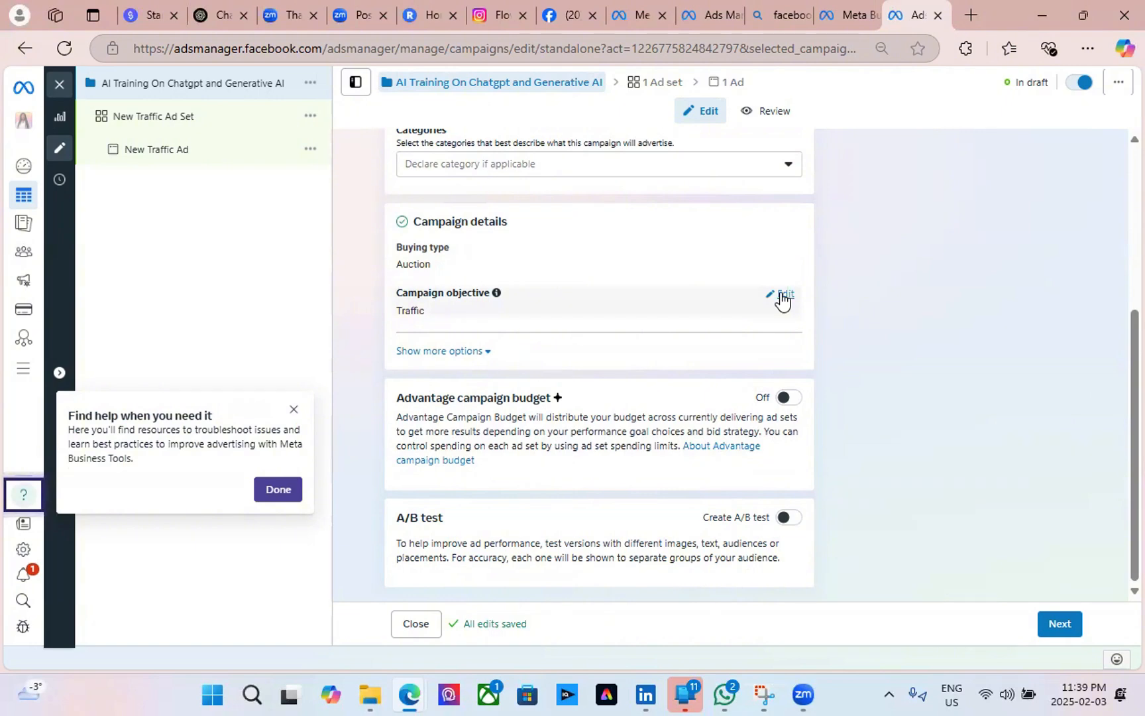
Briefly switch the campaign objective to Engagement, then return it to Traffic.
left_click(782, 294)
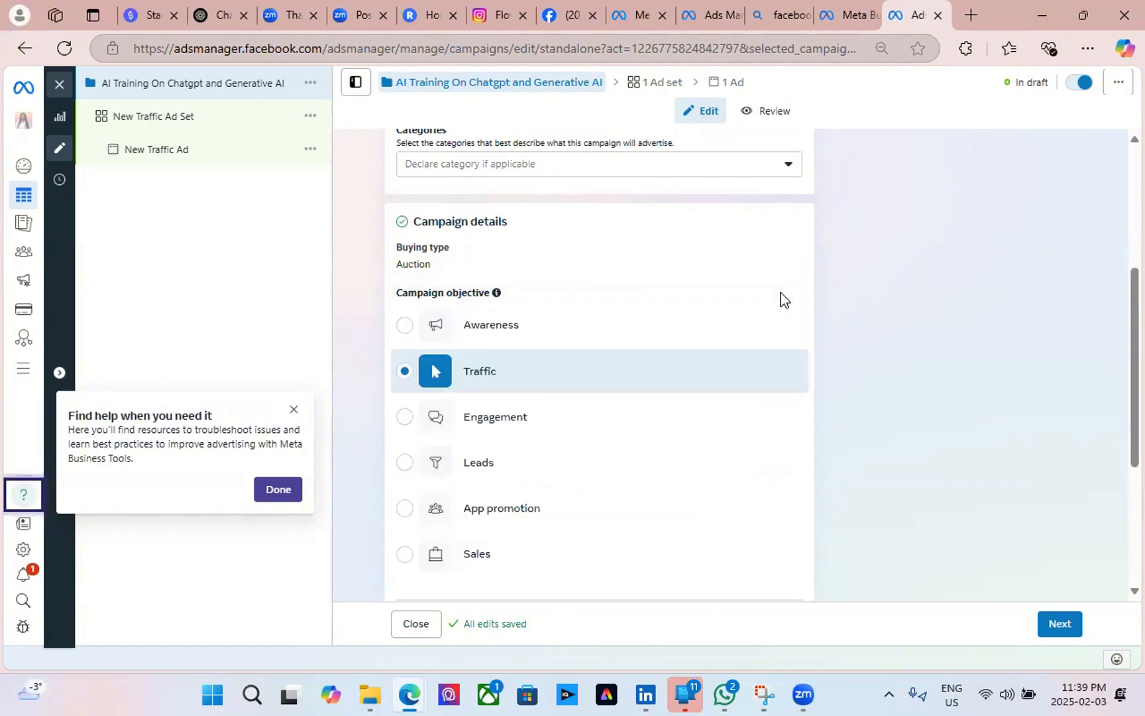
left_click(506, 424)
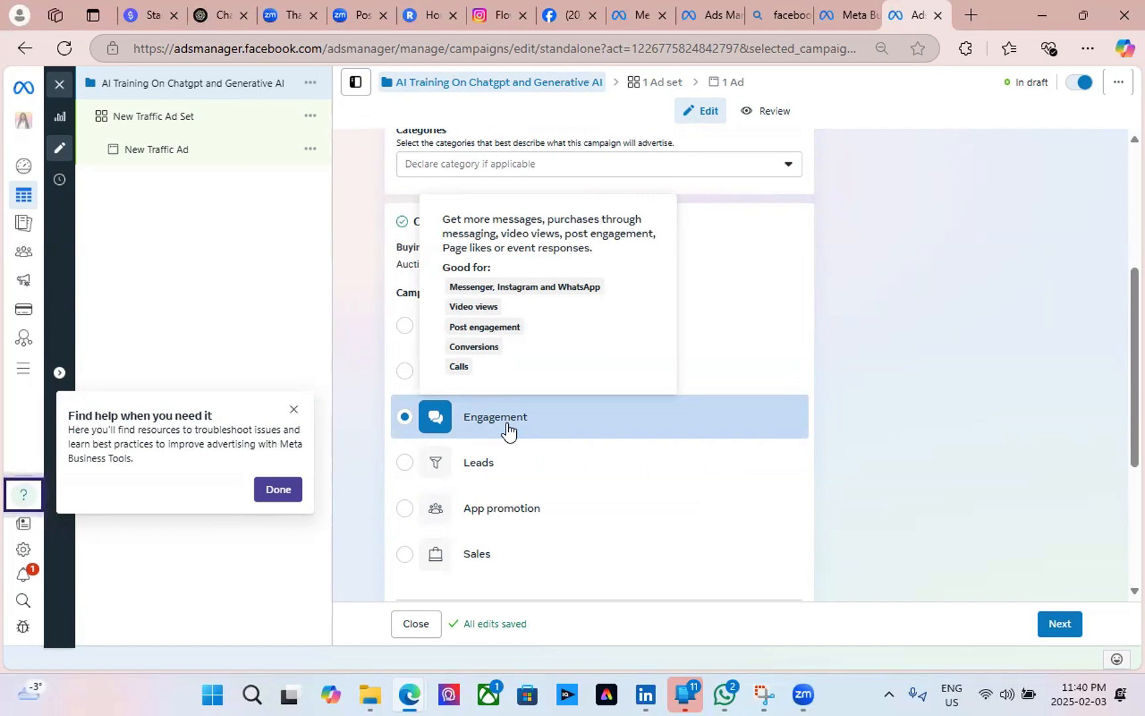
left_click(406, 375)
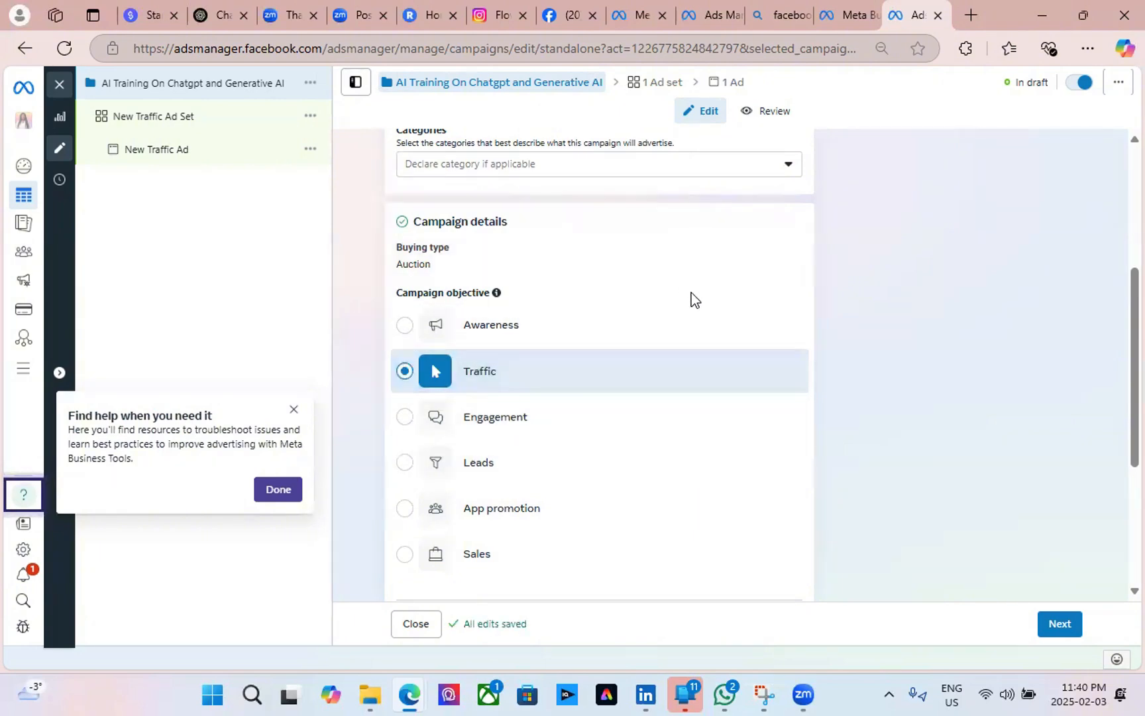
scroll(646, 295, "down", 4)
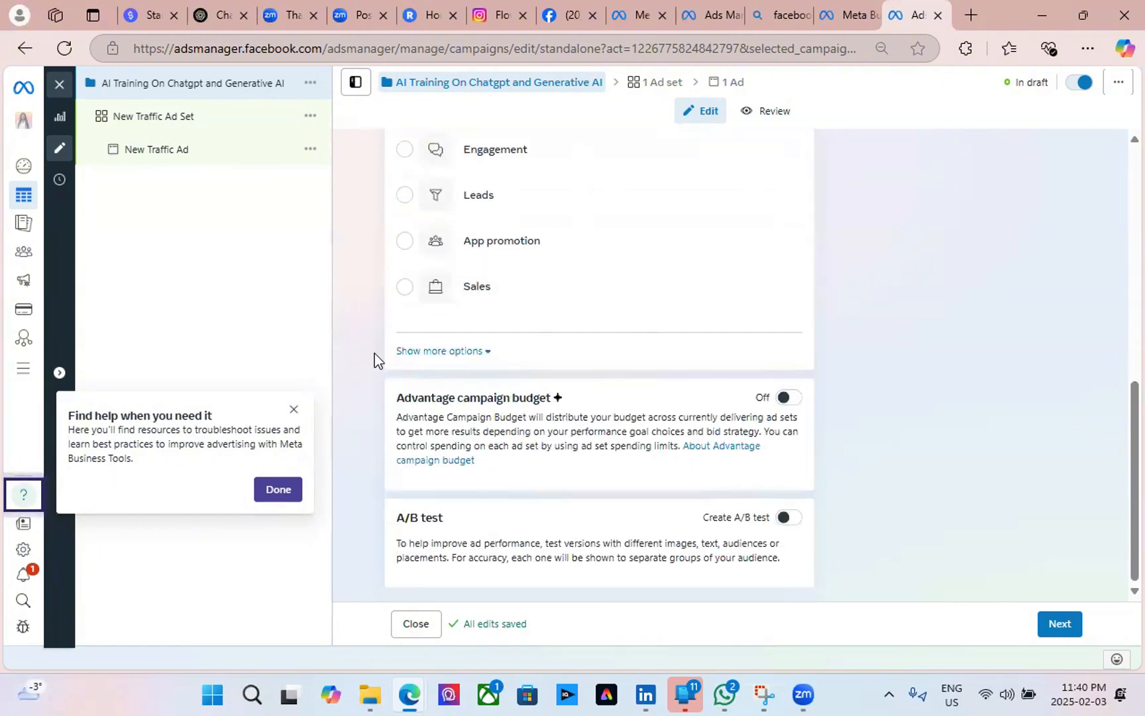
Reveal more campaign options and add a campaign spending limit of $101.
left_click(471, 356)
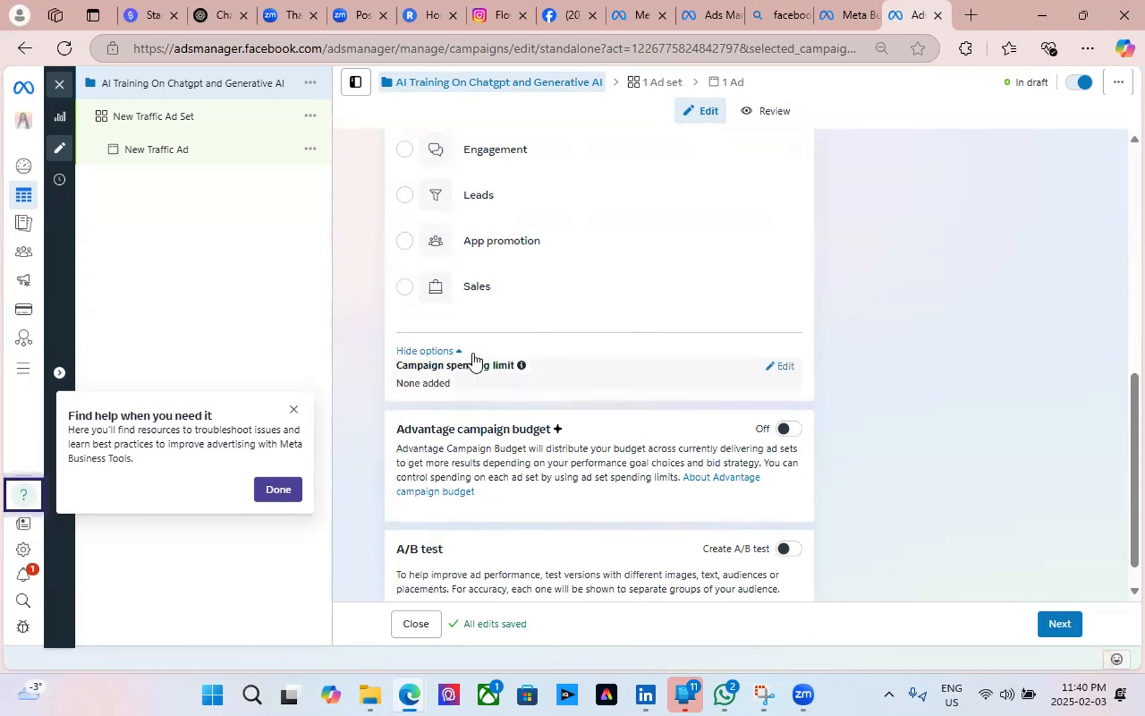
scroll(610, 371, "down", 1)
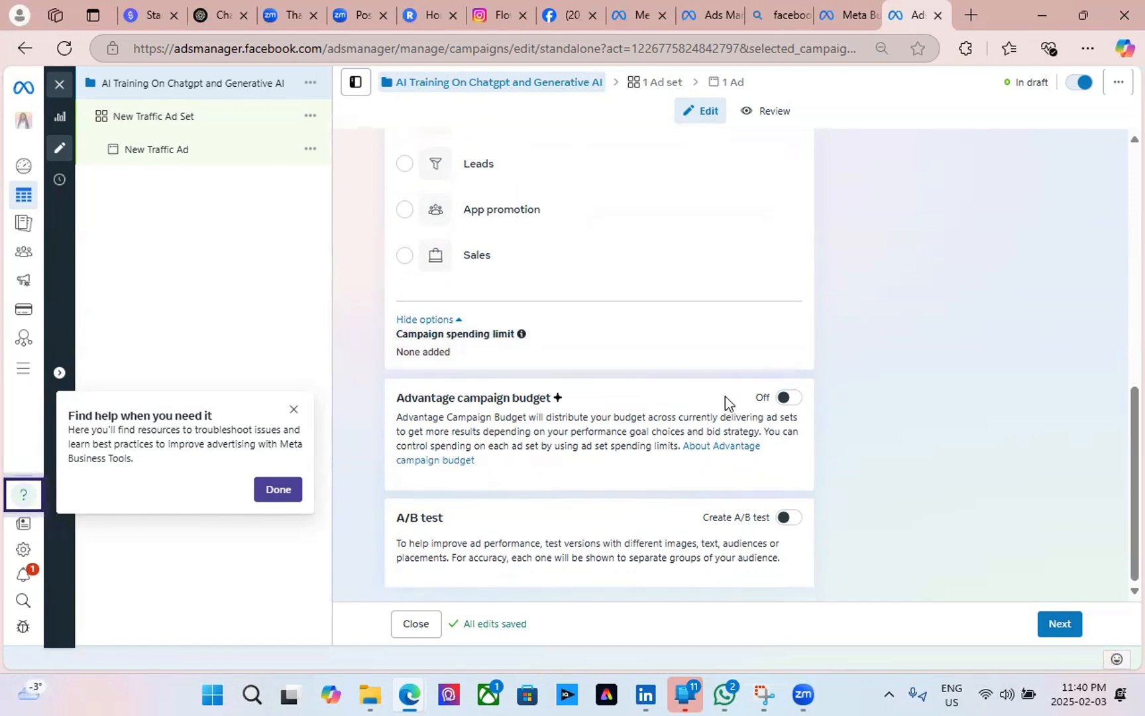
scroll(612, 465, "up", 9)
scroll(612, 459, "down", 9)
left_click(277, 489)
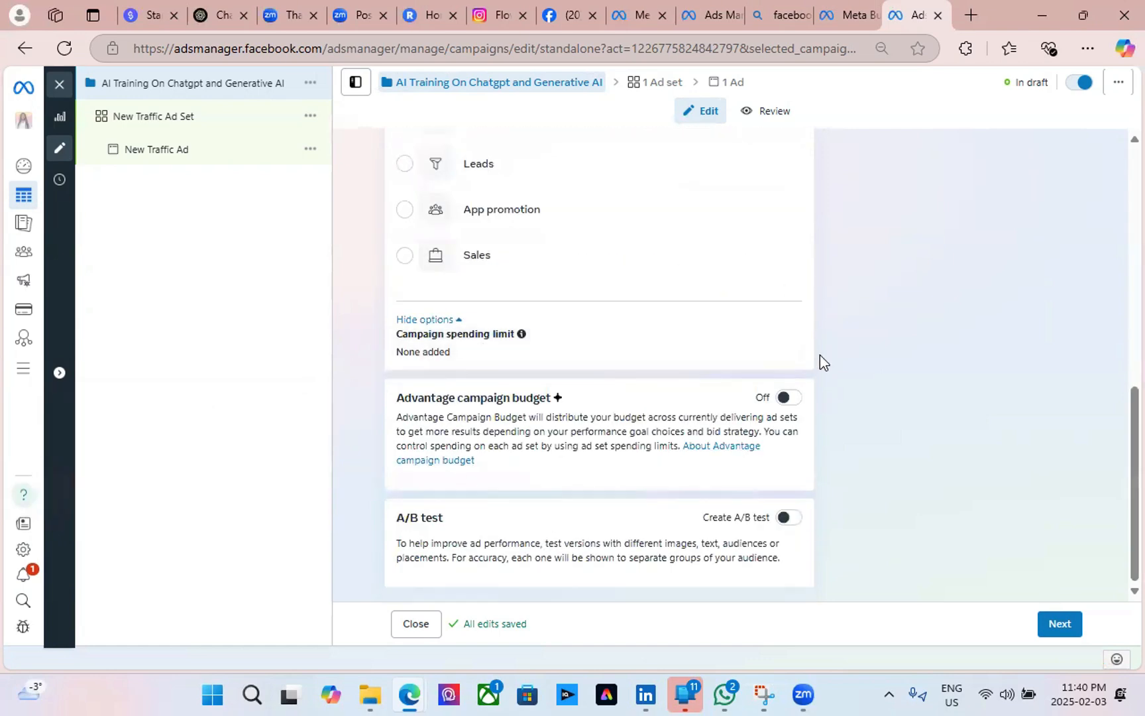
left_click(778, 339)
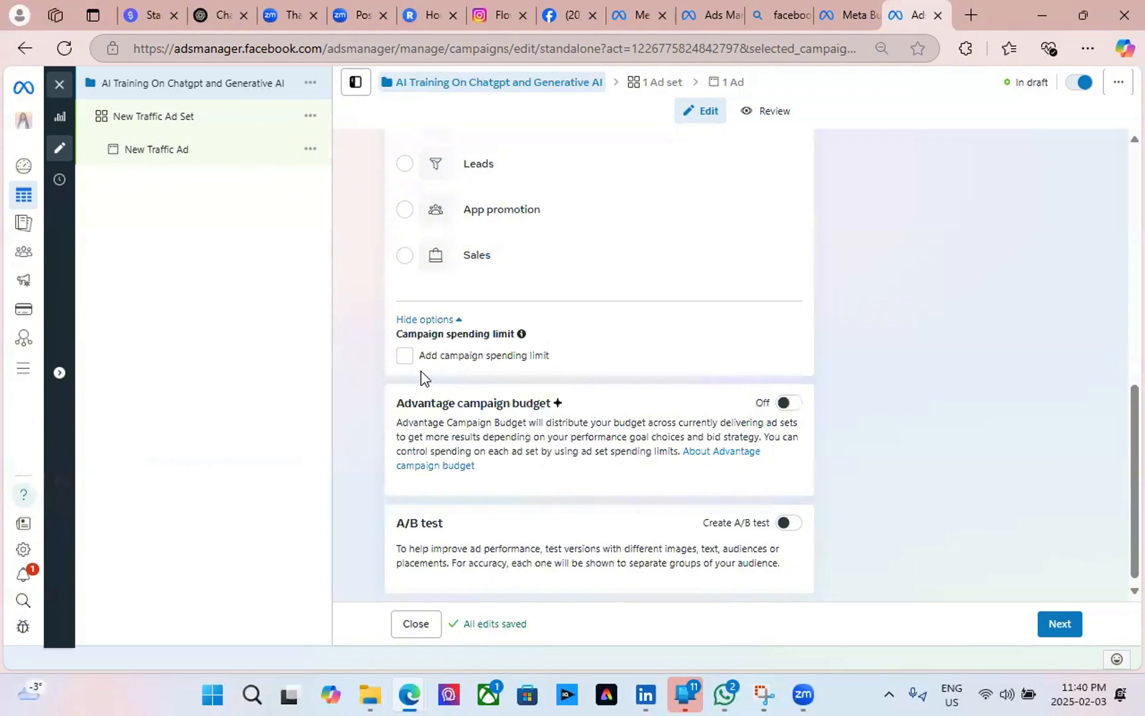
left_click(403, 356)
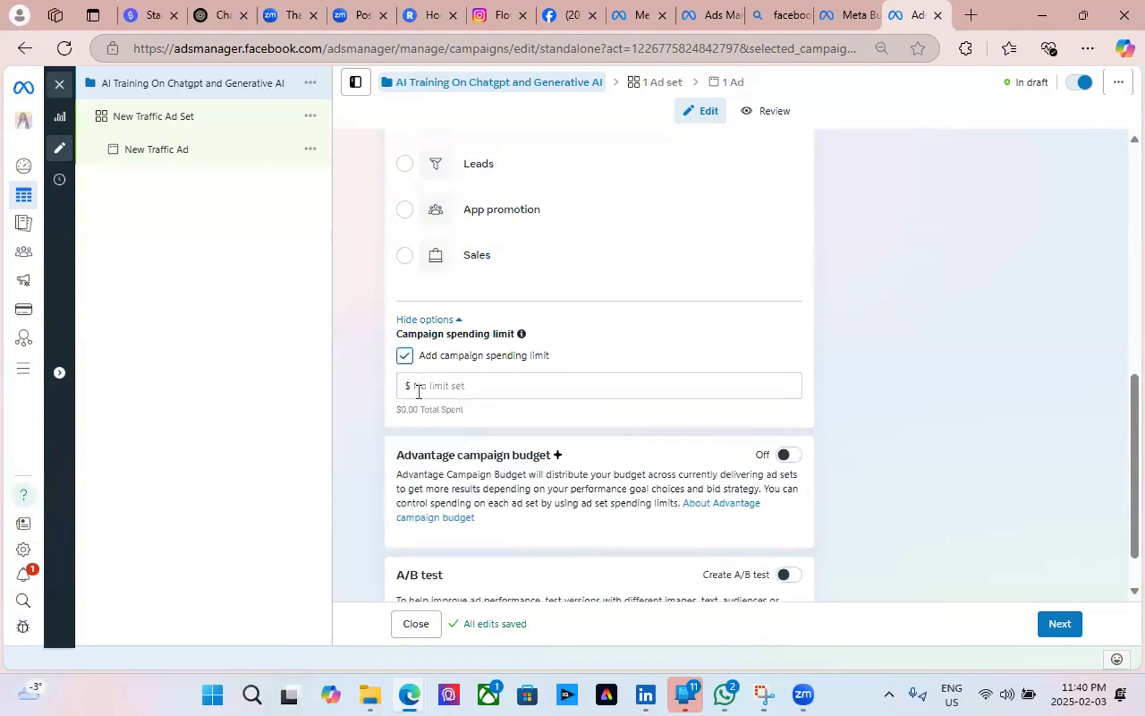
left_click(417, 390)
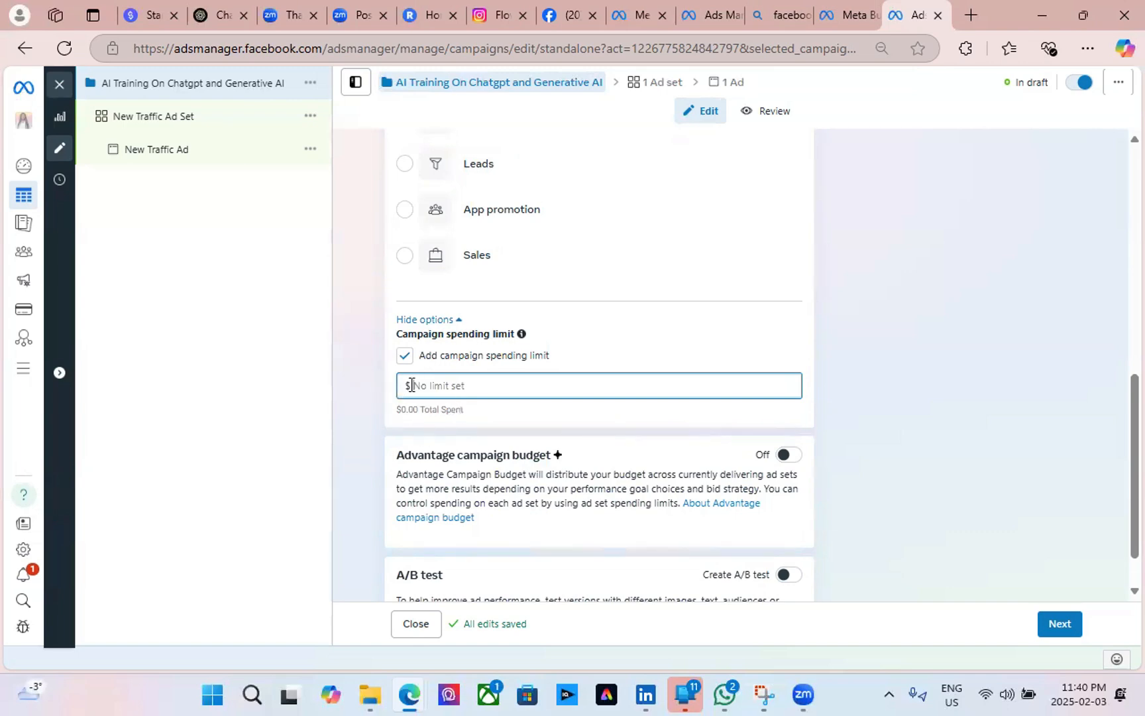
type("100")
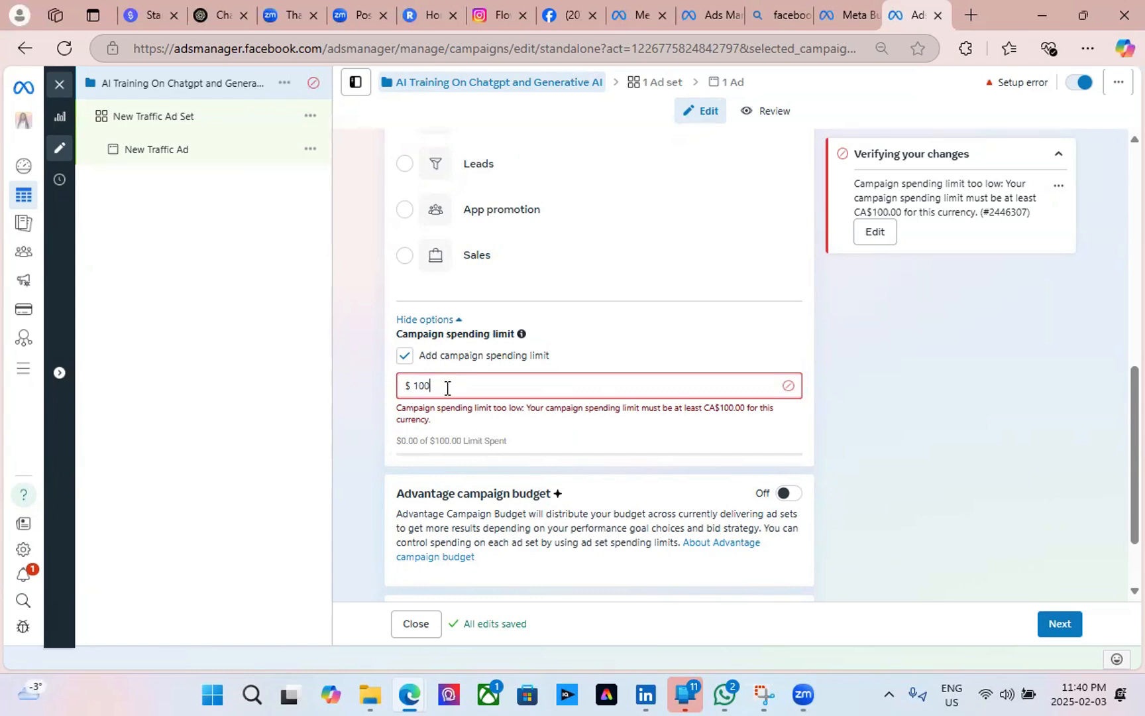
key("BackSpace")
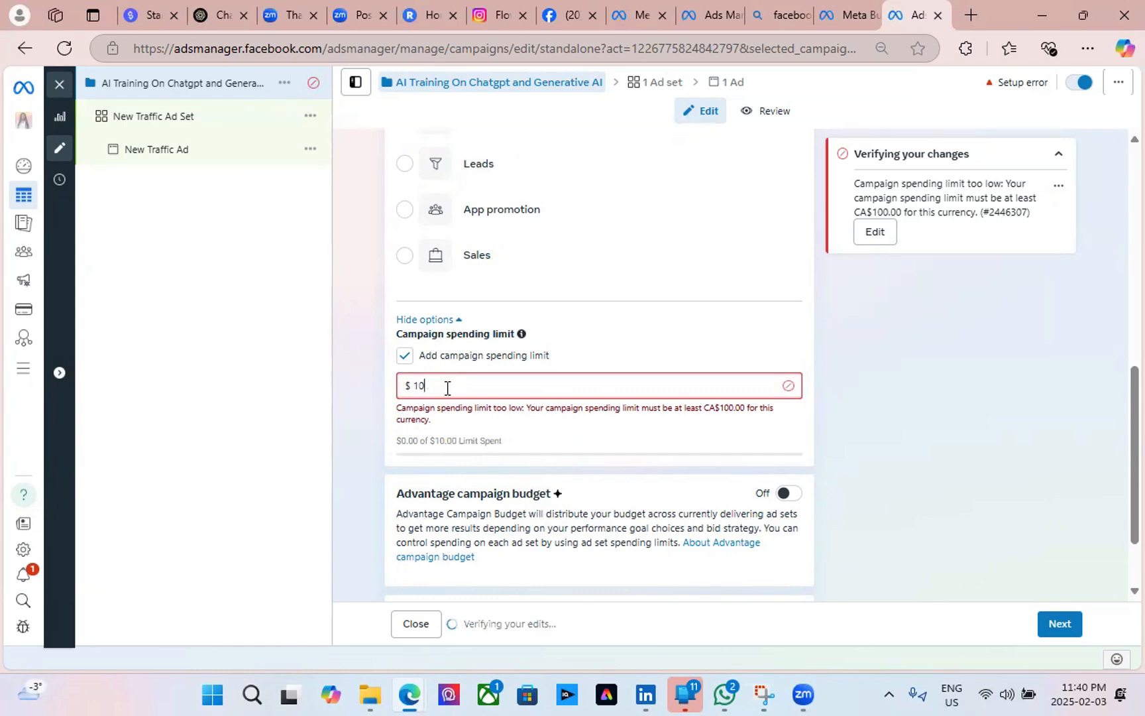
type("1")
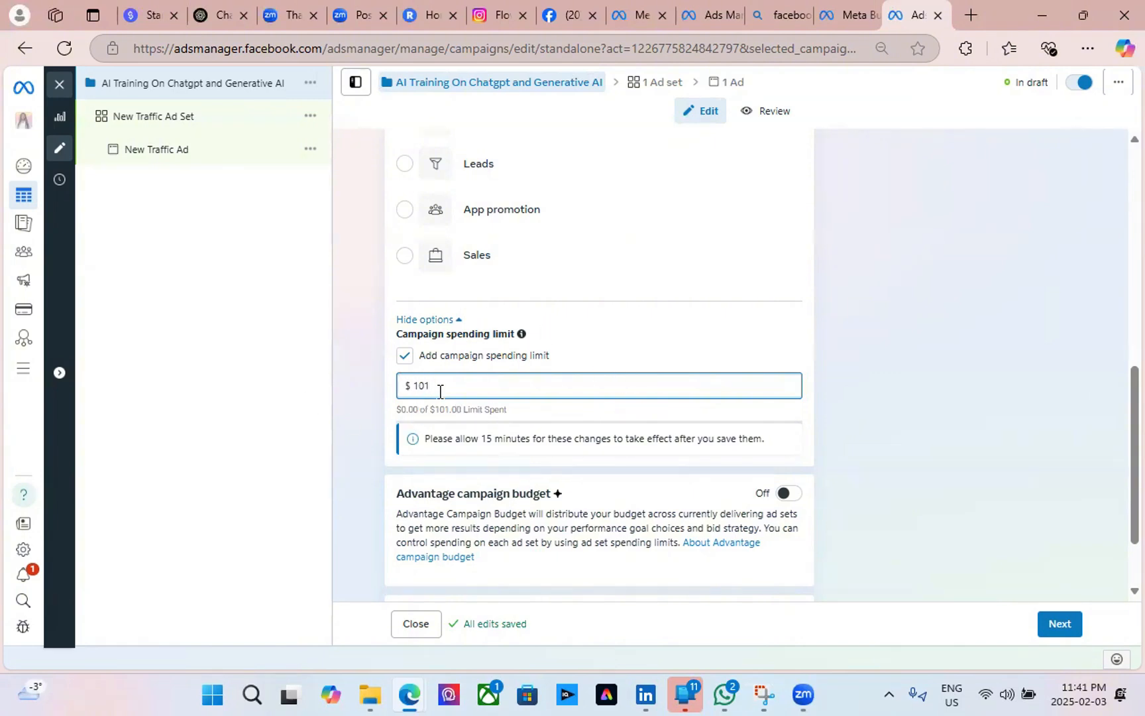
left_click_drag(428, 388, 406, 405)
Turn on Advantage campaign budget with a lifetime budget type.
scroll(649, 367, "down", 1)
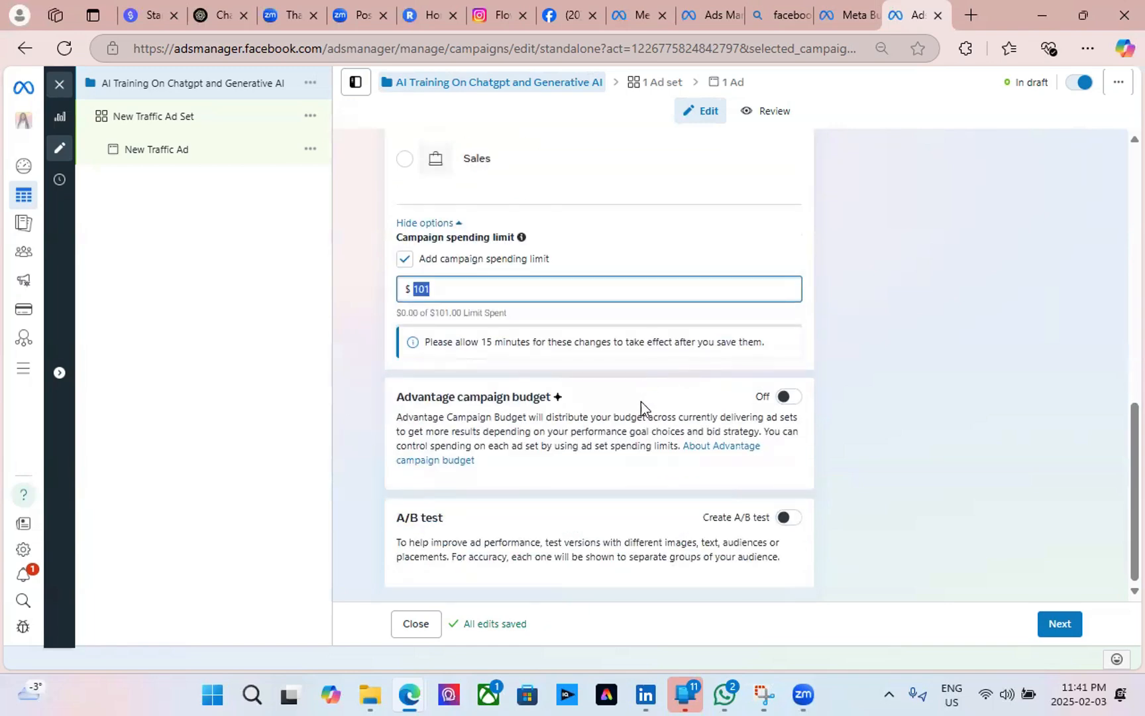
left_click(786, 398)
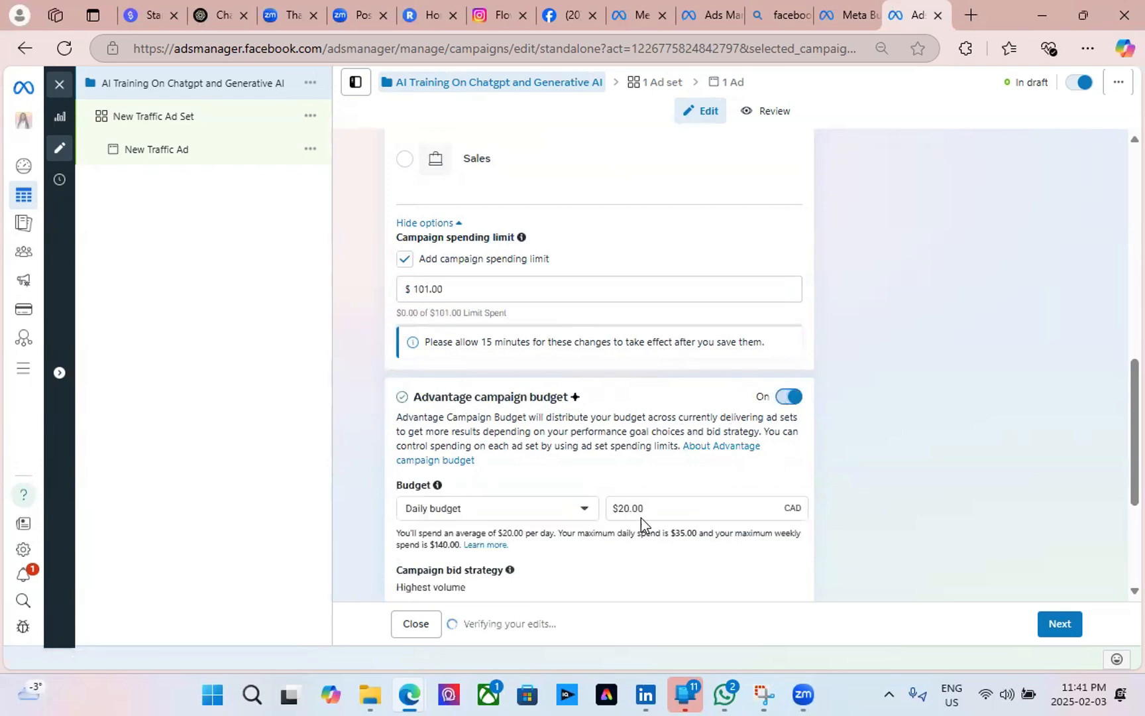
scroll(576, 469, "down", 3)
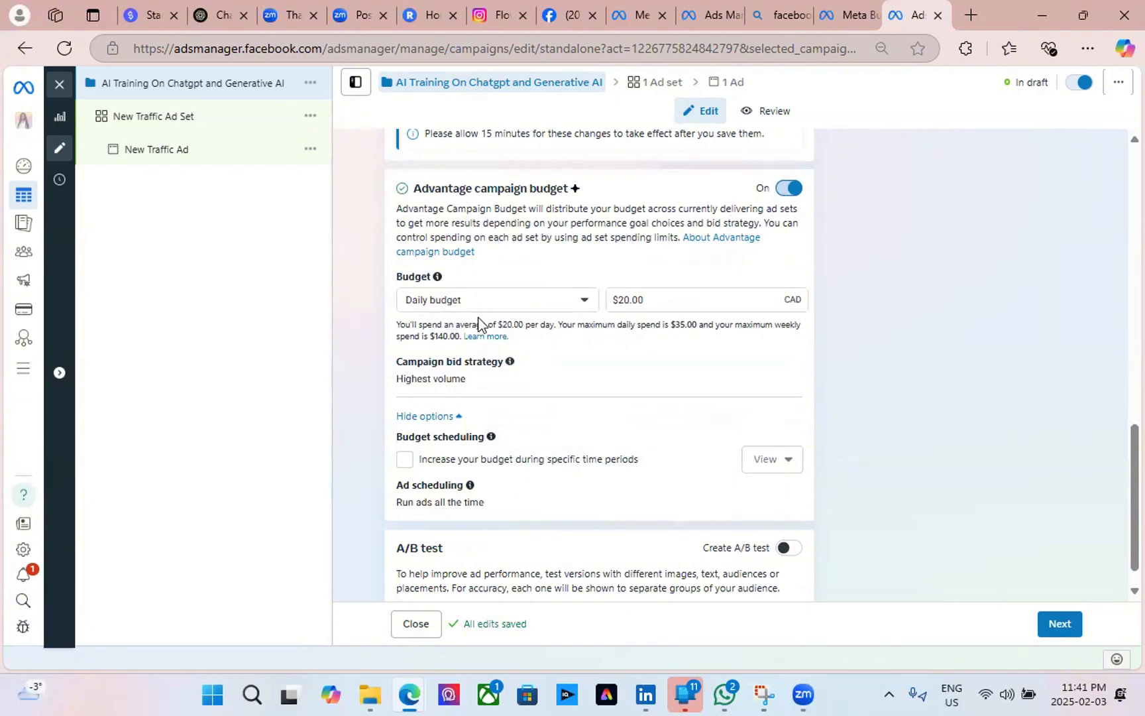
left_click(585, 304)
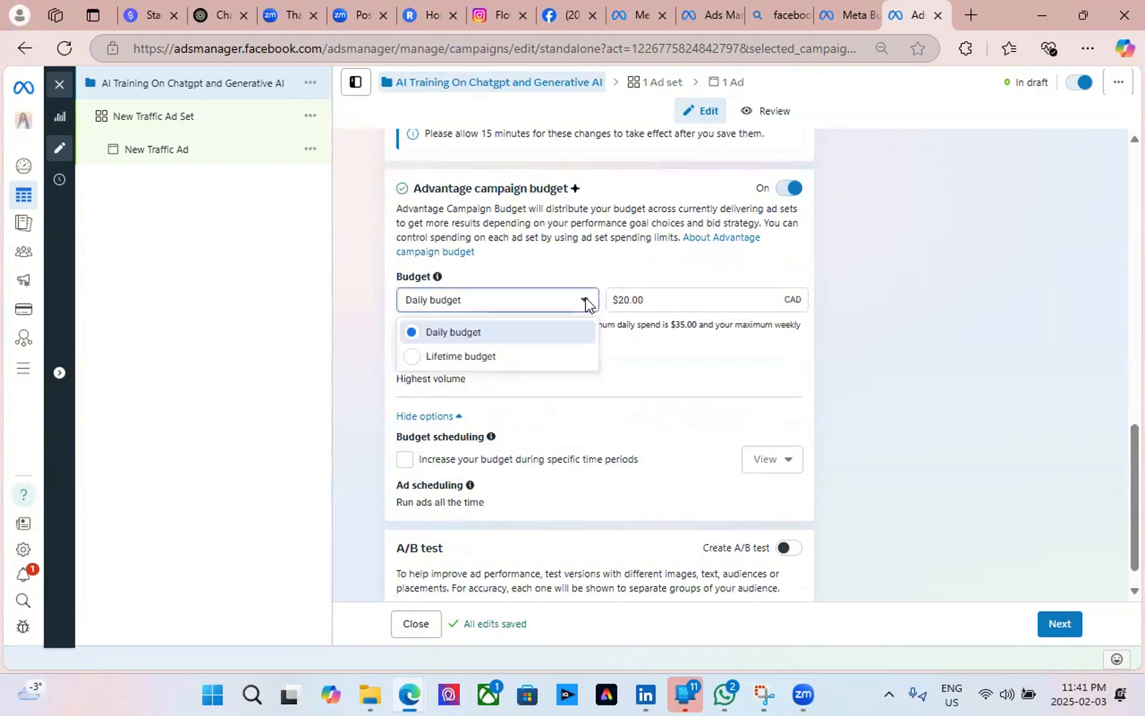
left_click(449, 358)
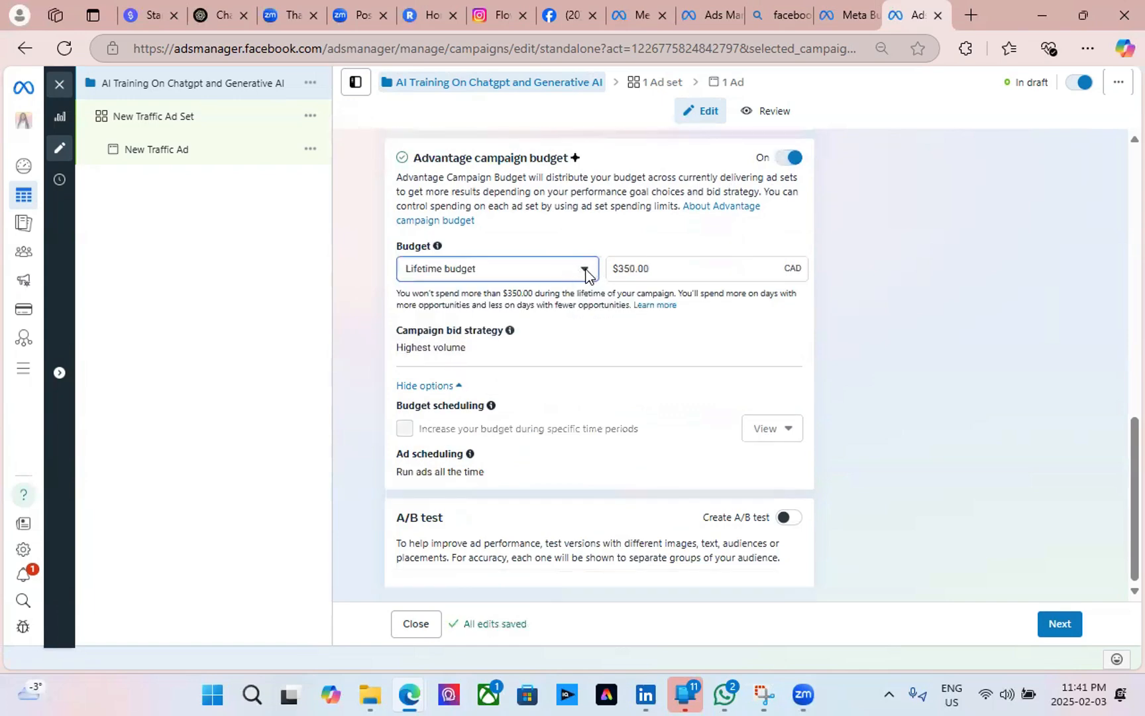
left_click(707, 267)
scroll(464, 397, "up", 5)
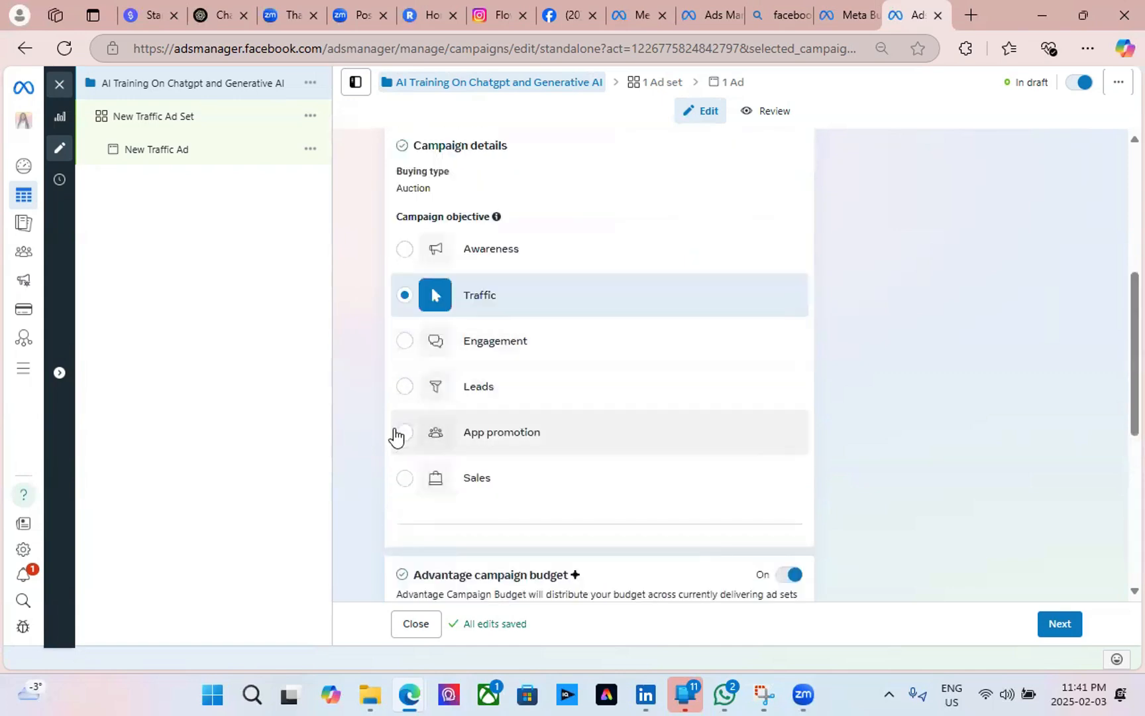
scroll(395, 435, "down", 3)
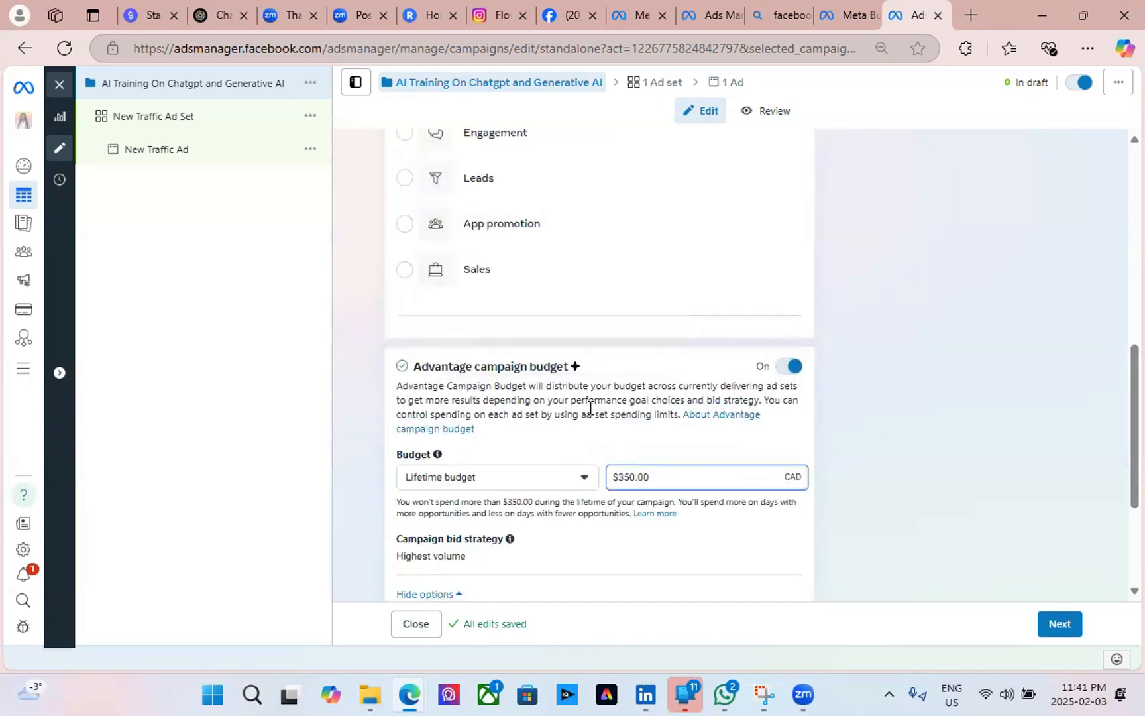
scroll(592, 407, "down", 3)
scroll(539, 320, "up", 3)
scroll(620, 480, "down", 3)
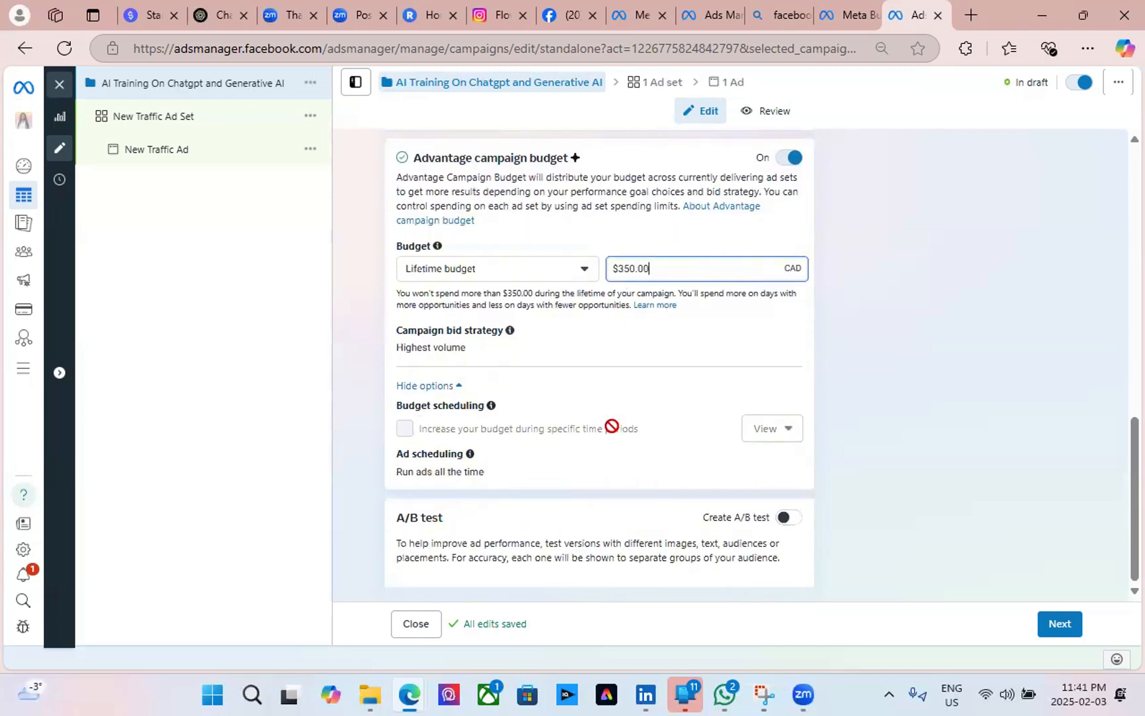
Switch to a daily budget and set its amount to $3.00 CAD.
left_click(586, 271)
left_click(453, 302)
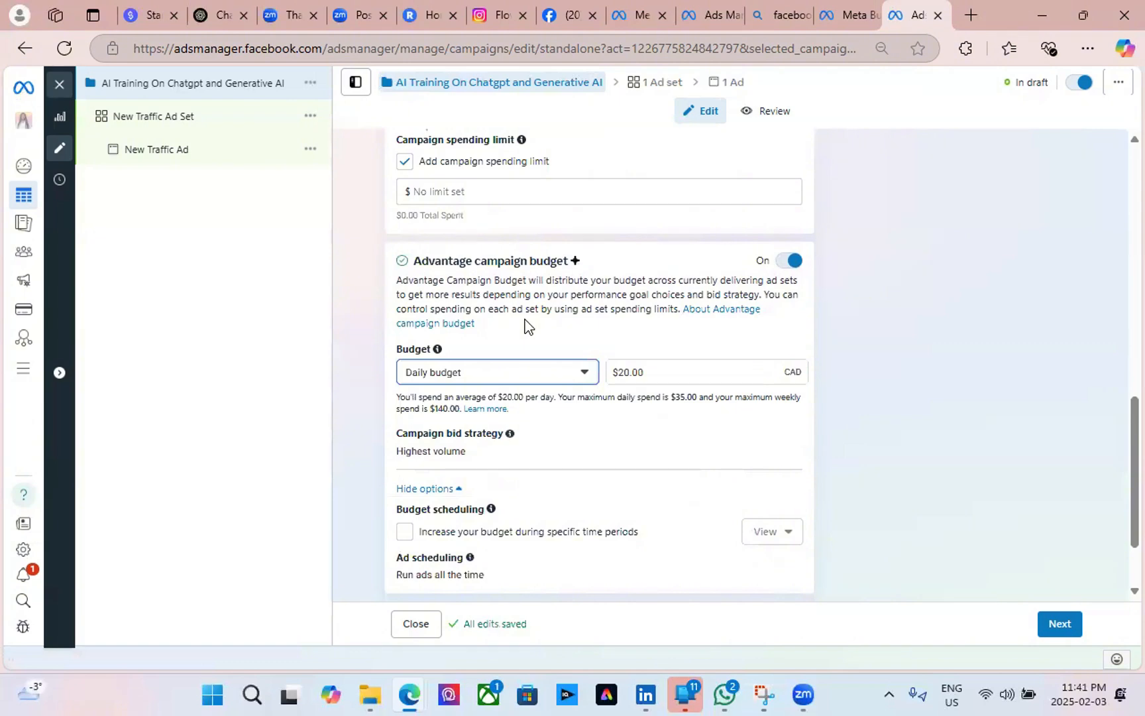
left_click(625, 372)
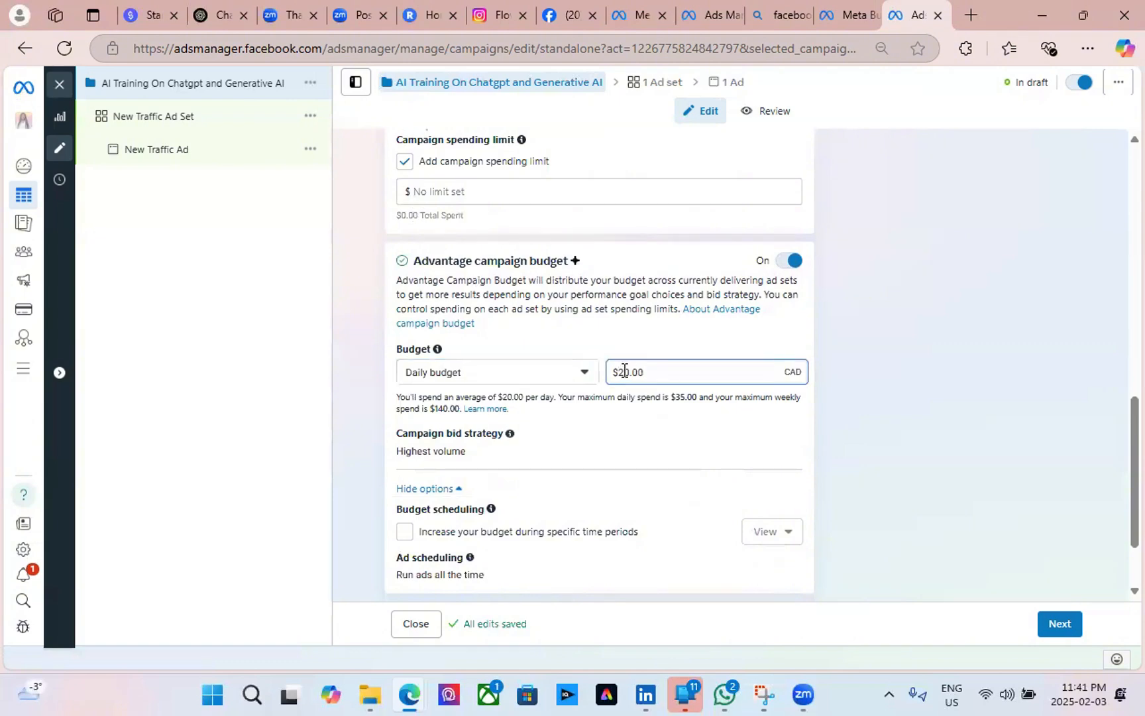
key("BackSpace")
key("BackSpace")
key("BackSpace")
left_click(671, 331)
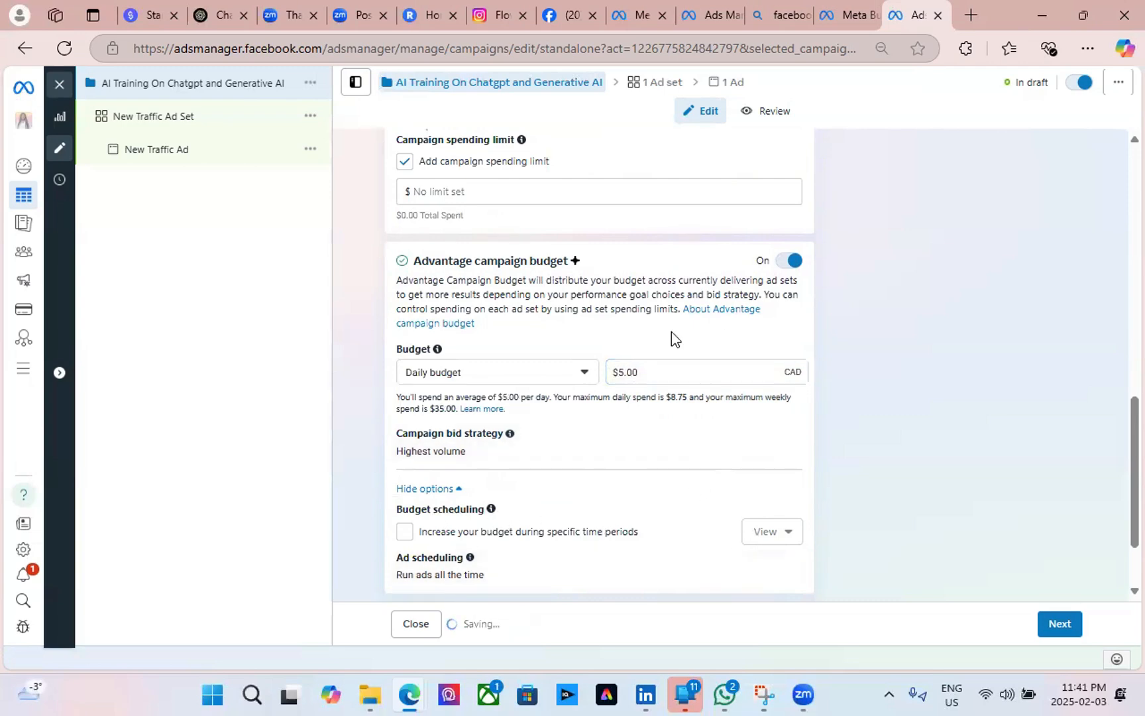
left_click(620, 375)
key("BackSpace")
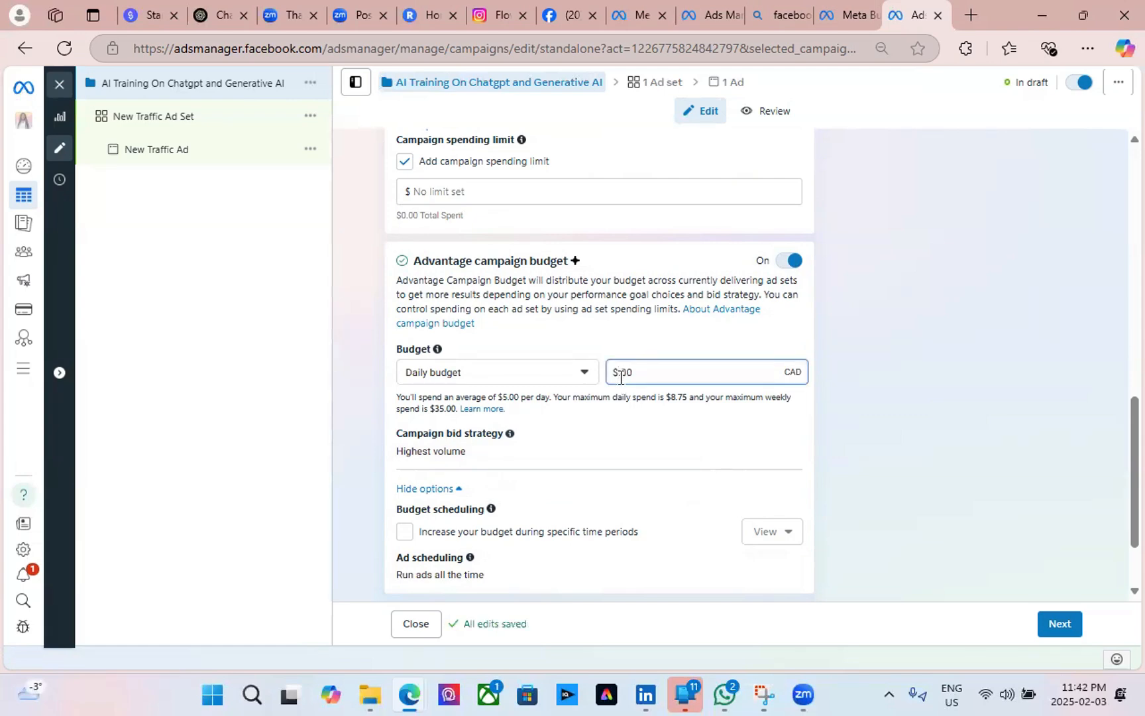
type("3")
left_click(654, 355)
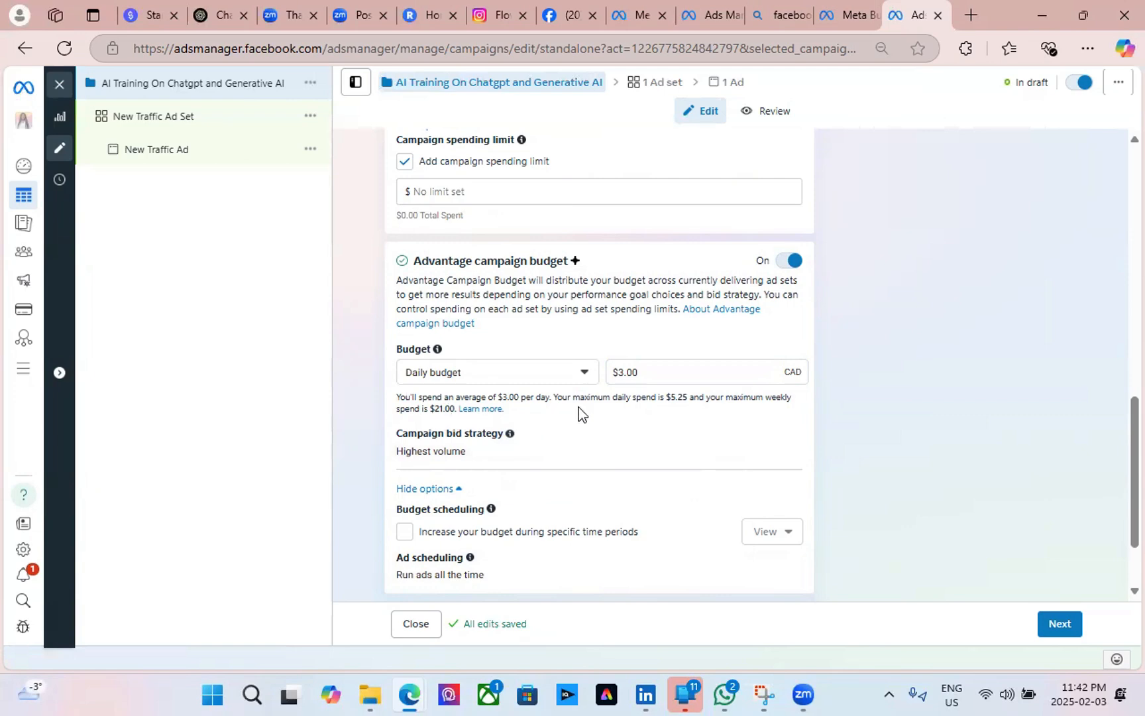
scroll(596, 411, "down", 2)
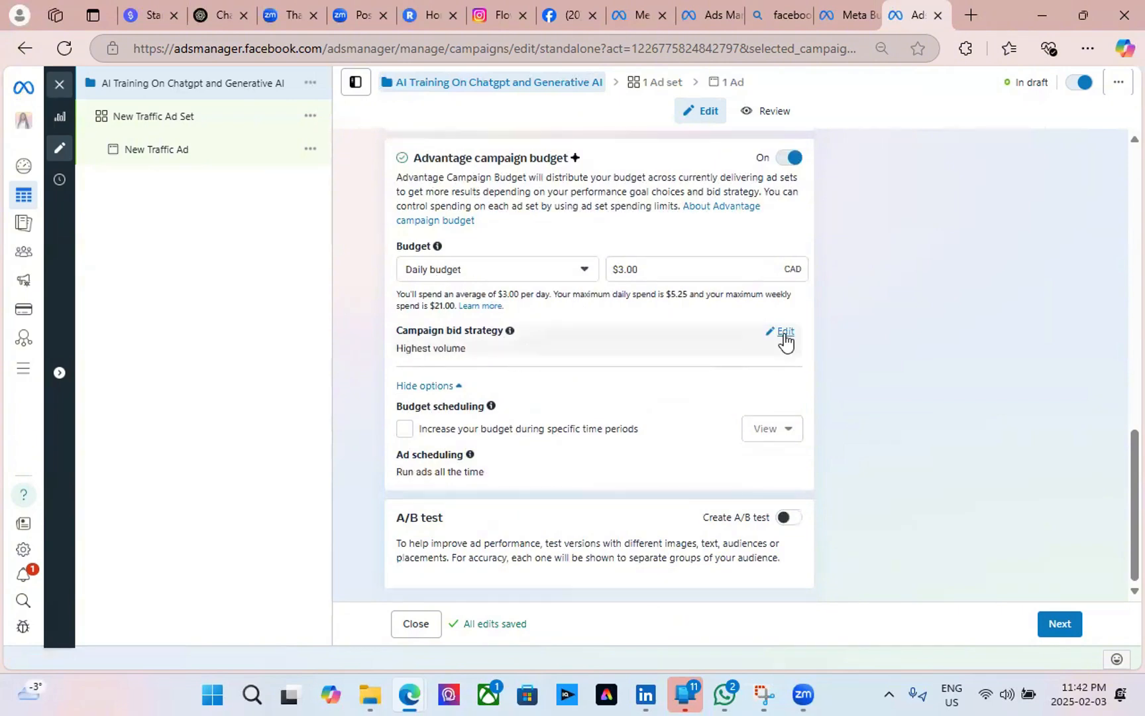
left_click(786, 338)
left_click(493, 366)
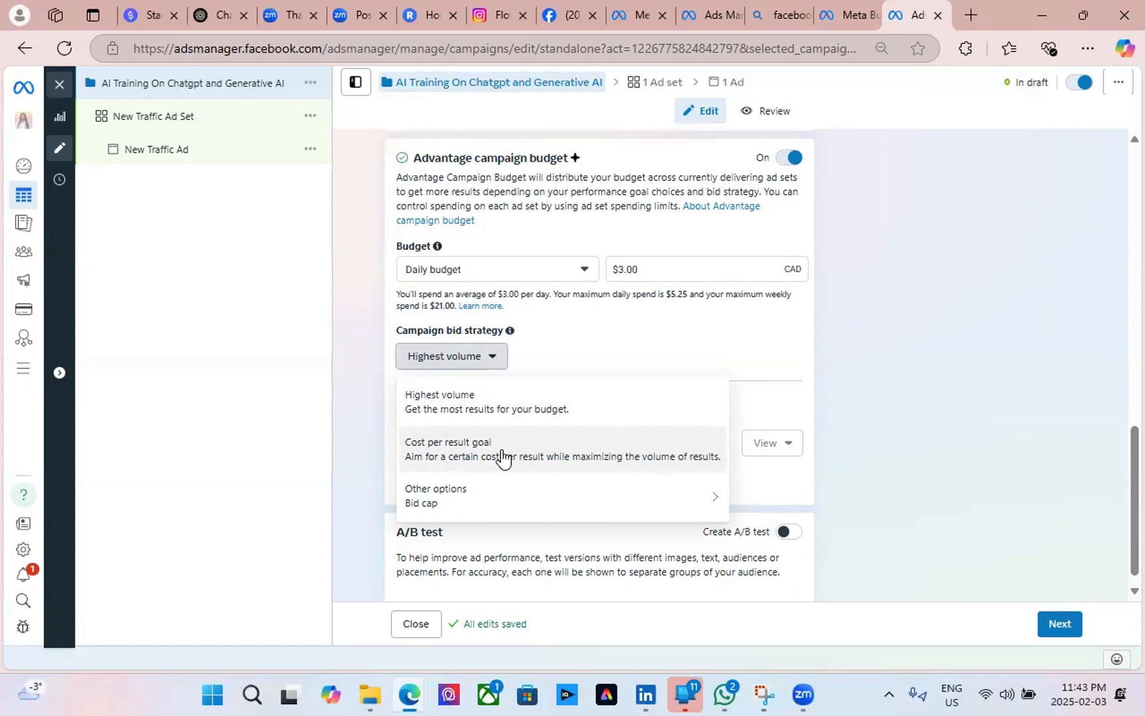
left_click(550, 411)
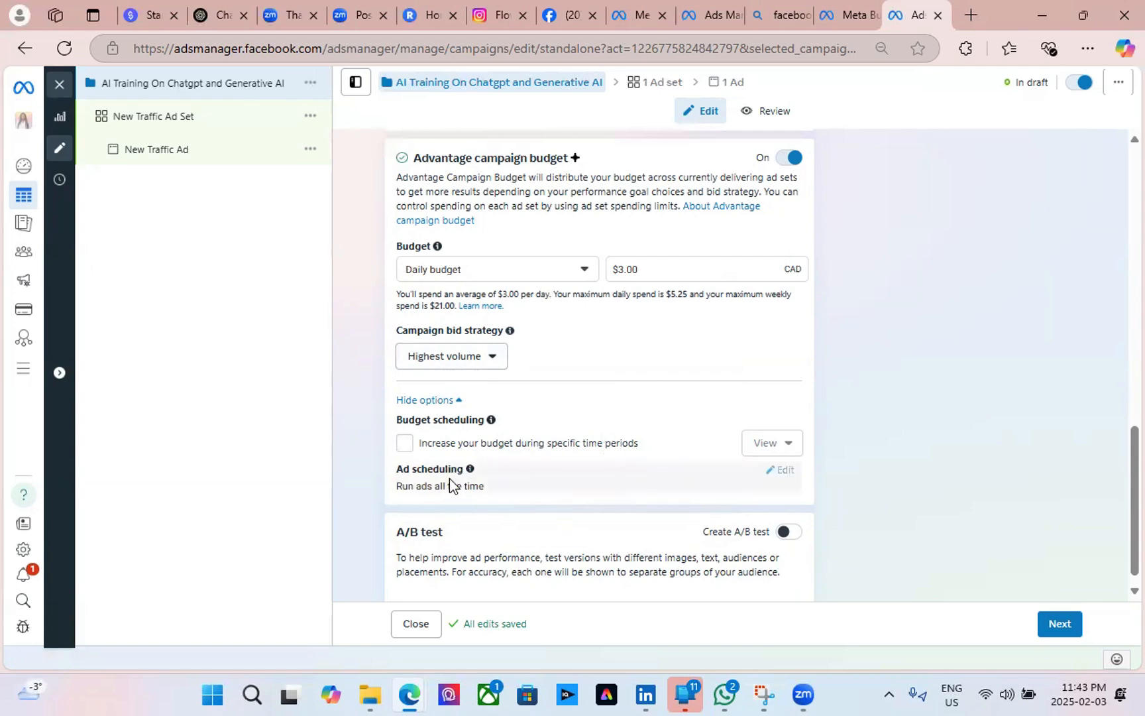
Schedule a $5.00 daily budget increase for Feb 05 to Feb 06, 2025, and review its dates.
left_click(406, 444)
scroll(680, 439, "down", 3)
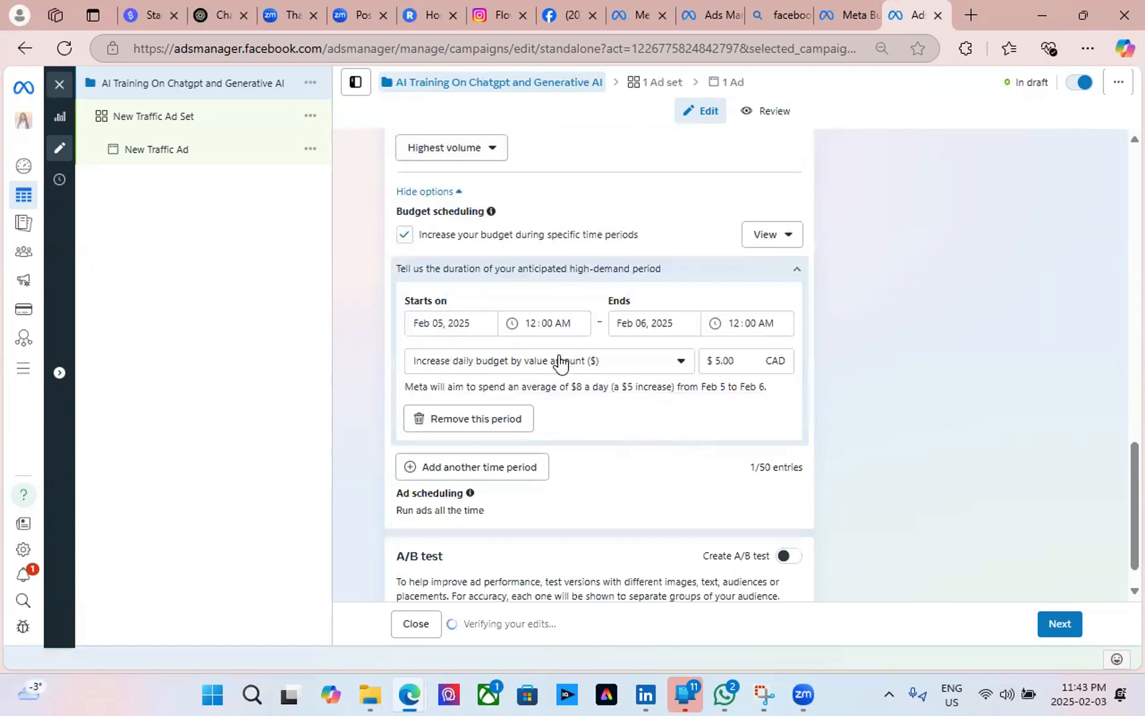
scroll(592, 459, "up", 3)
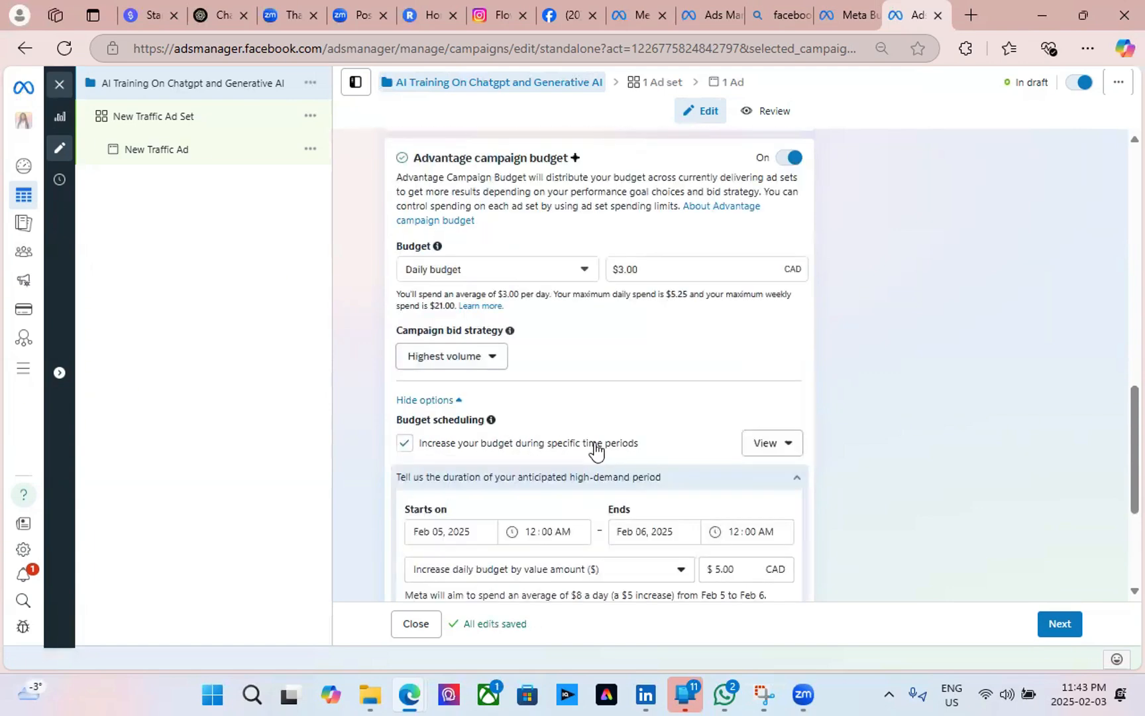
scroll(594, 449, "down", 3)
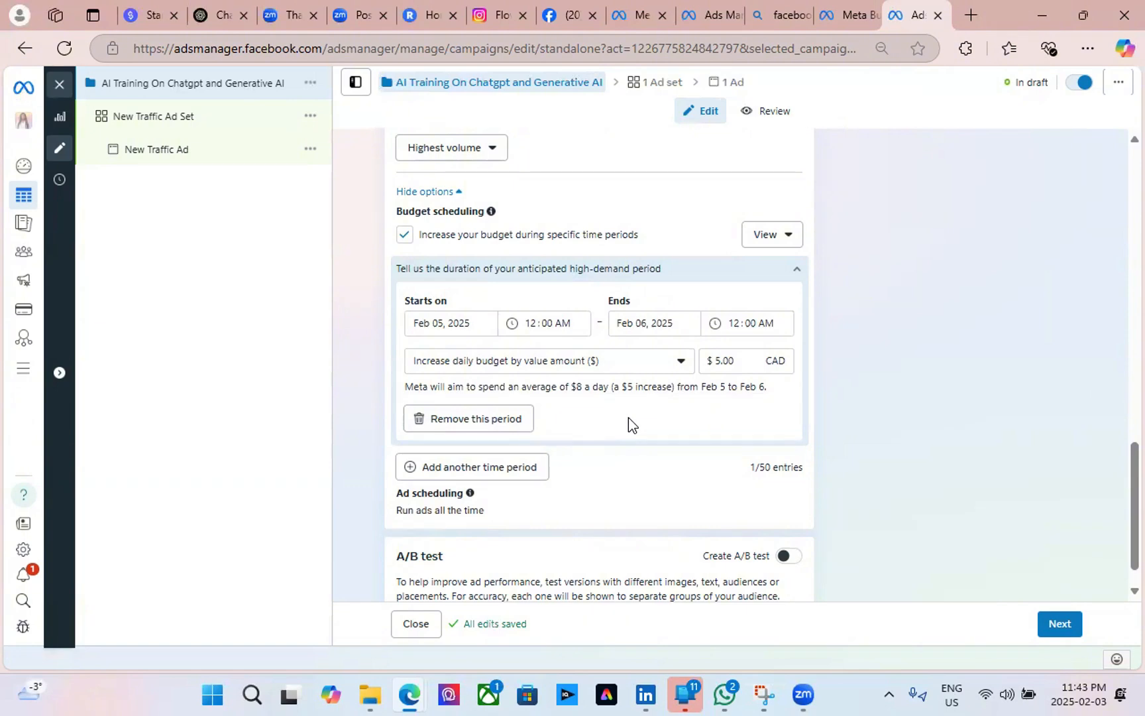
left_click(443, 326)
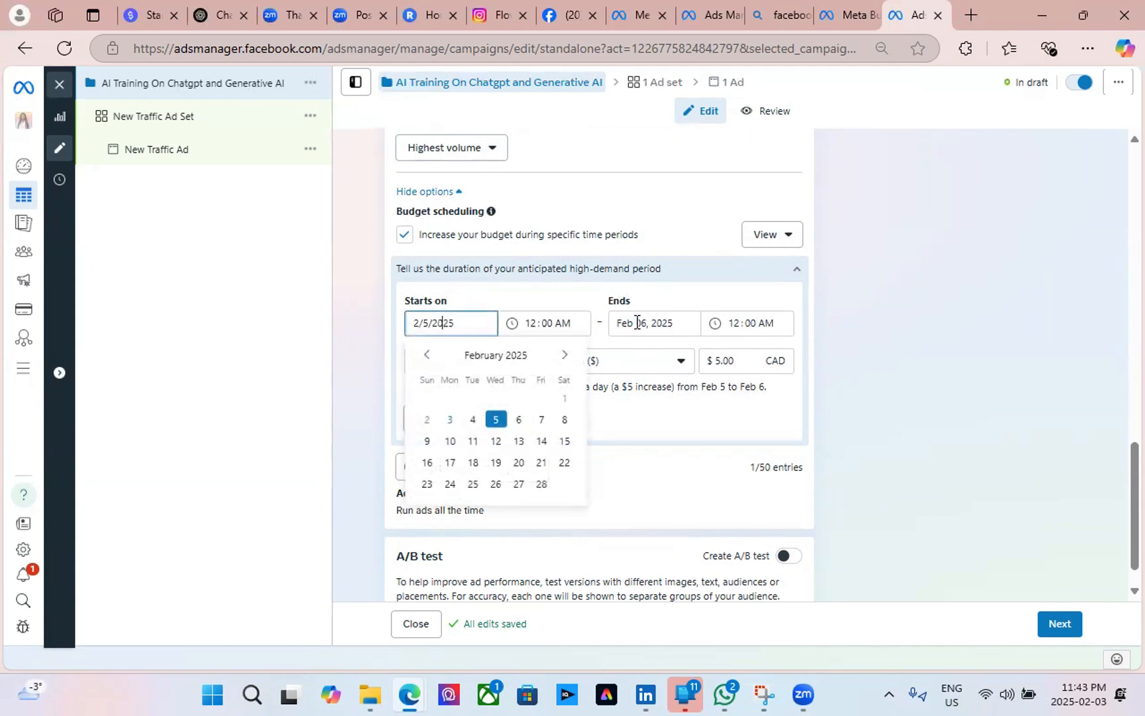
left_click(757, 324)
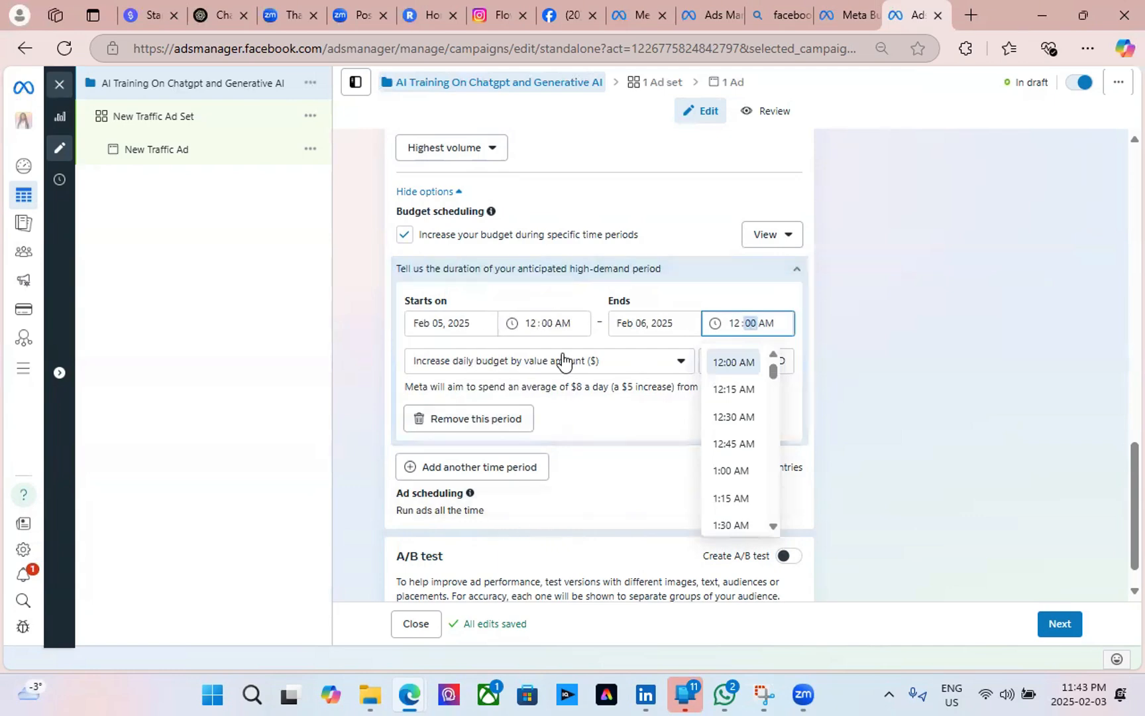
left_click(474, 327)
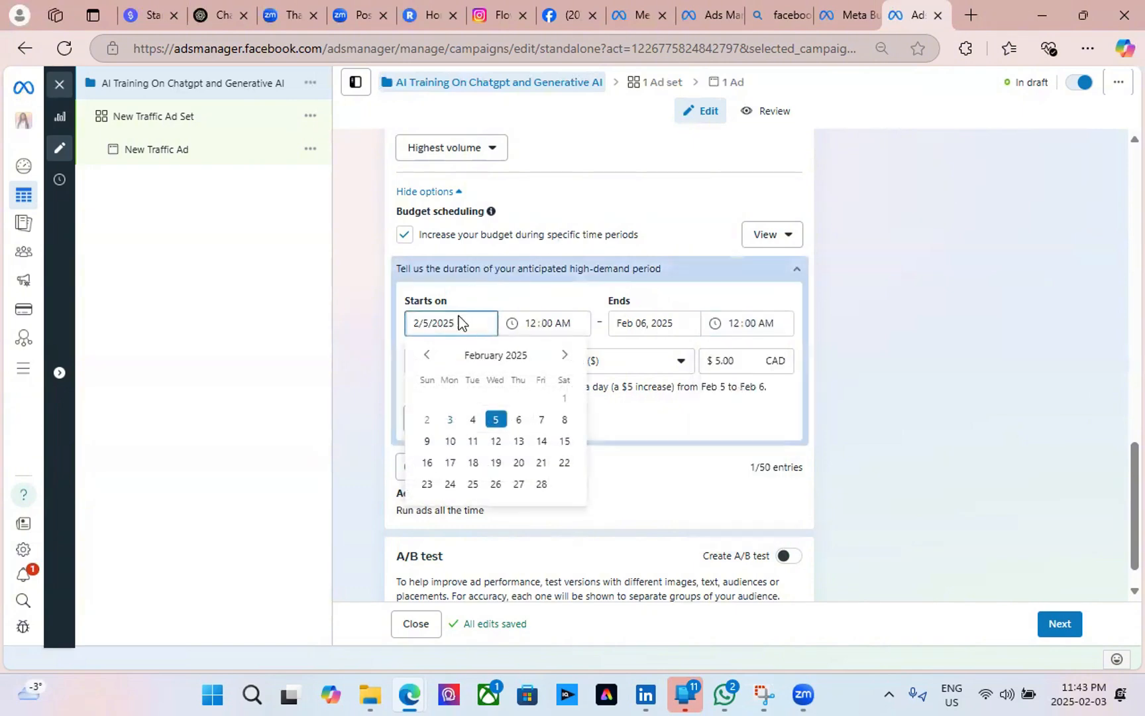
left_click(679, 192)
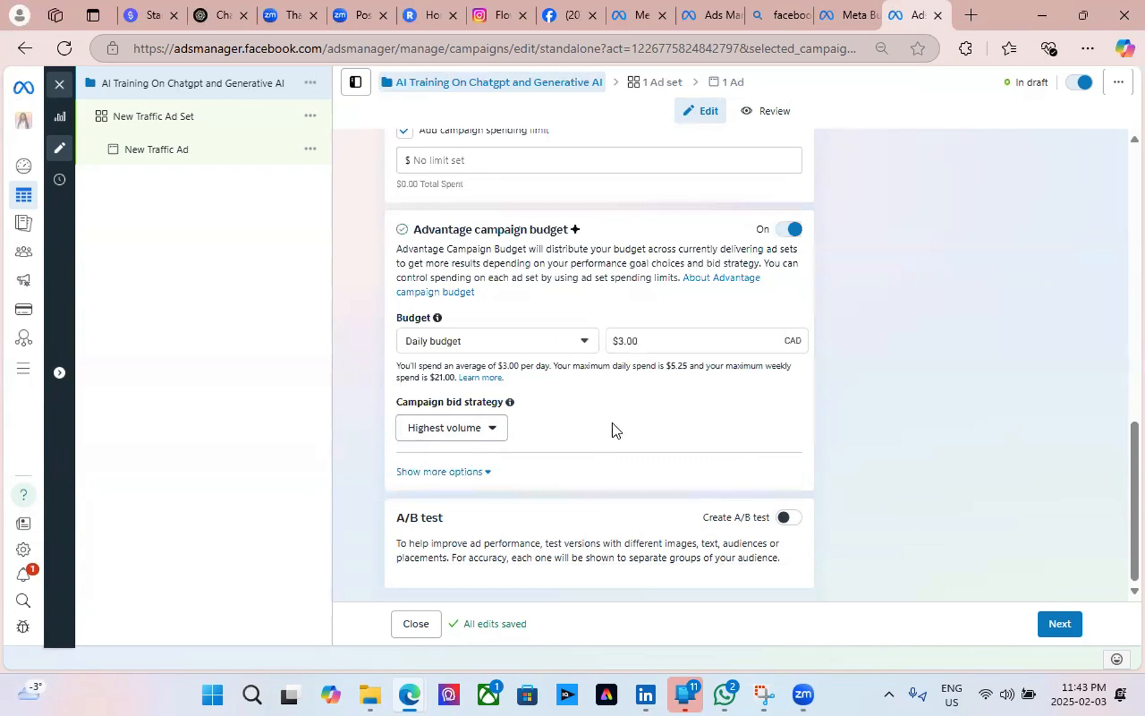
left_click(488, 472)
scroll(663, 424, "down", 4)
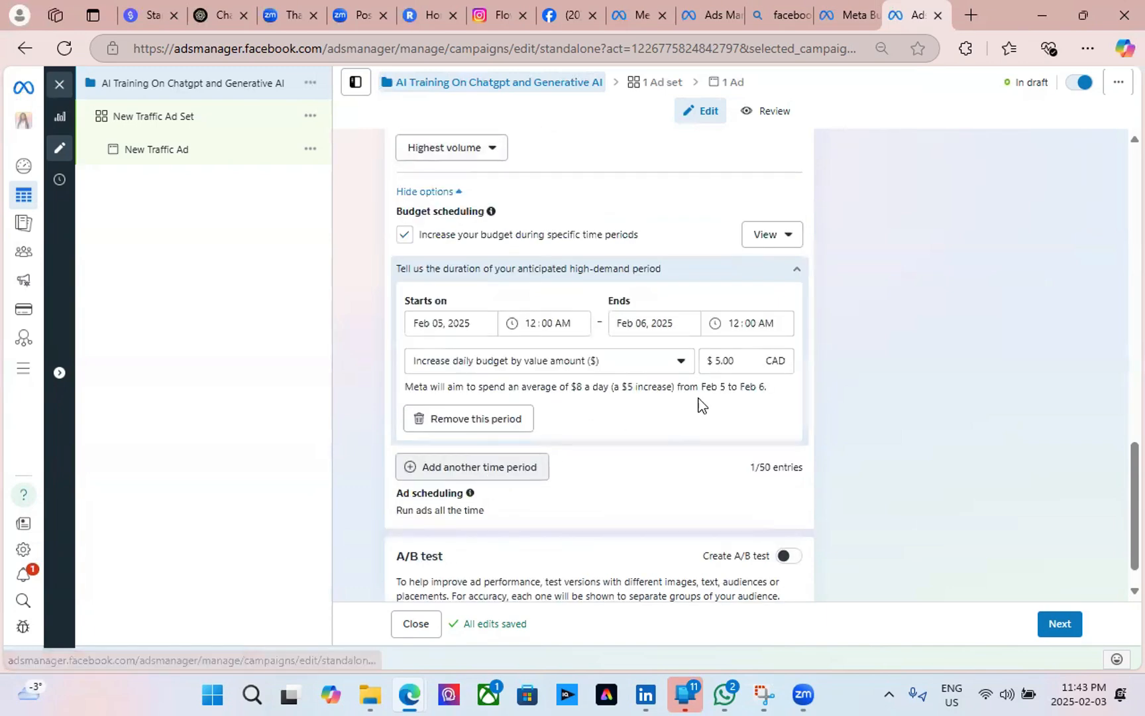
scroll(665, 405, "down", 1)
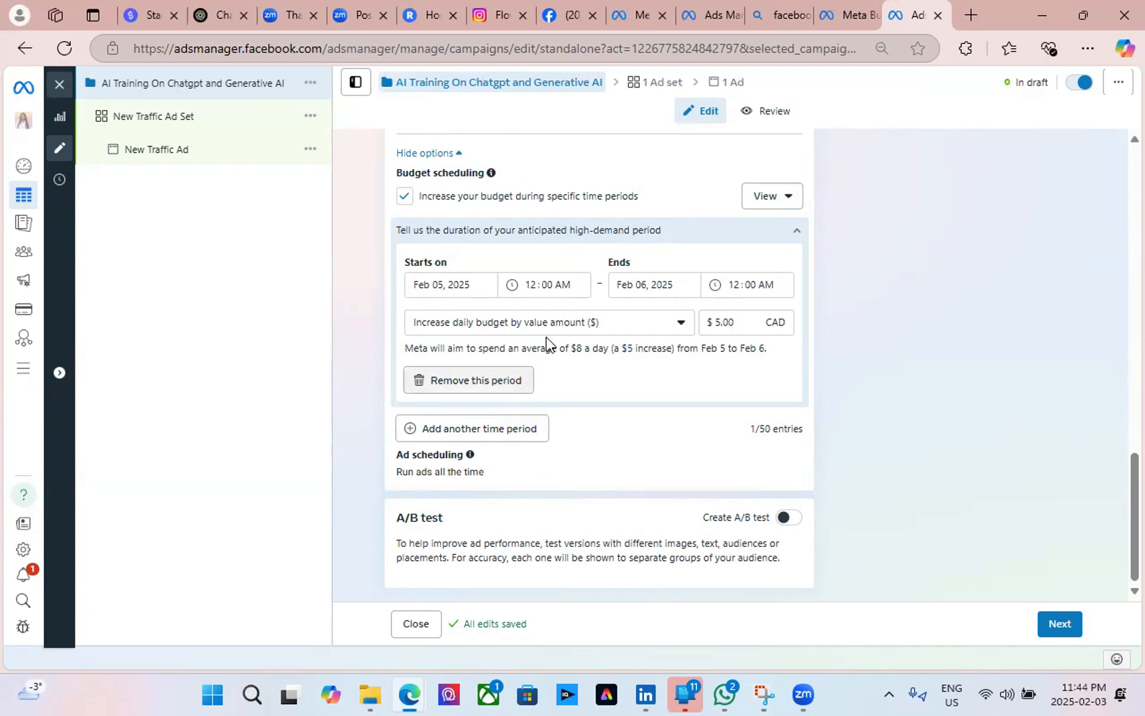
Untick the scheduled budget increase and change the daily budget from $3.00 to $5.00.
left_click(403, 198)
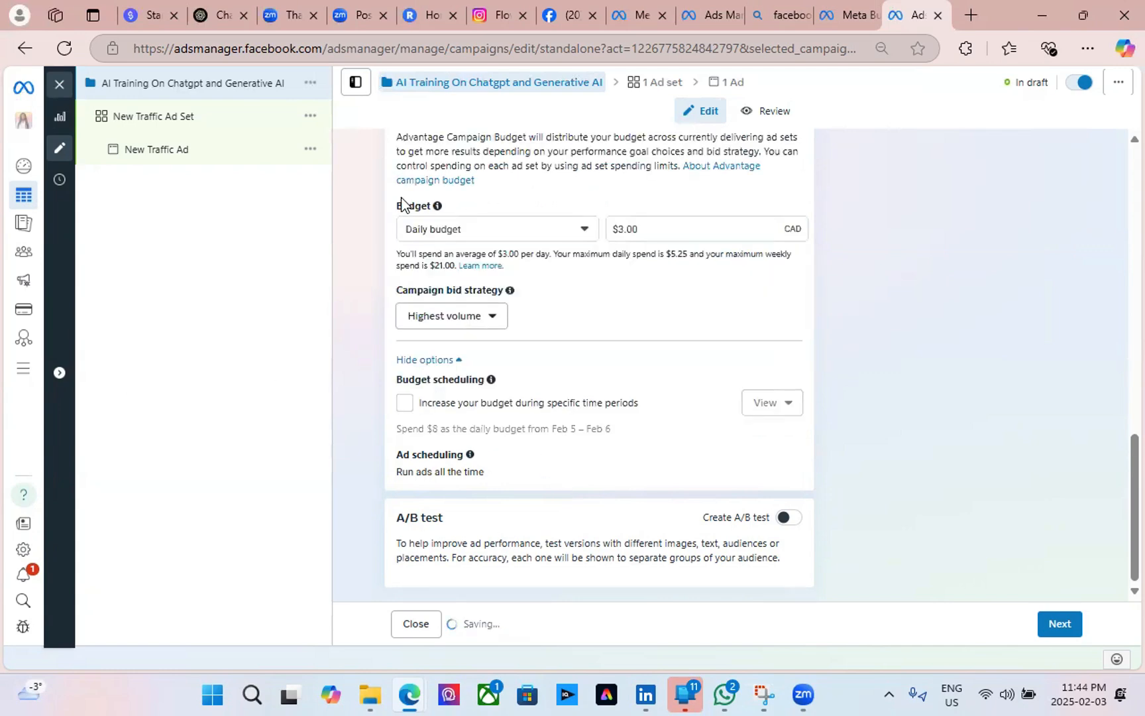
left_click(624, 232)
key("BackSpace")
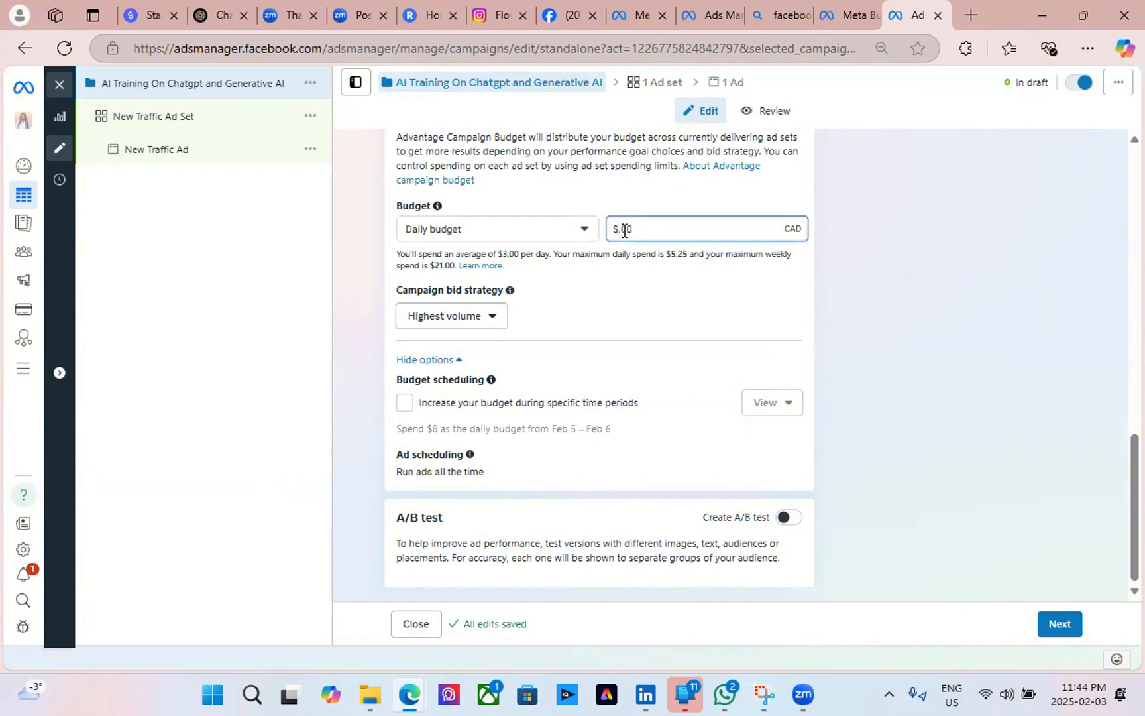
left_click(625, 320)
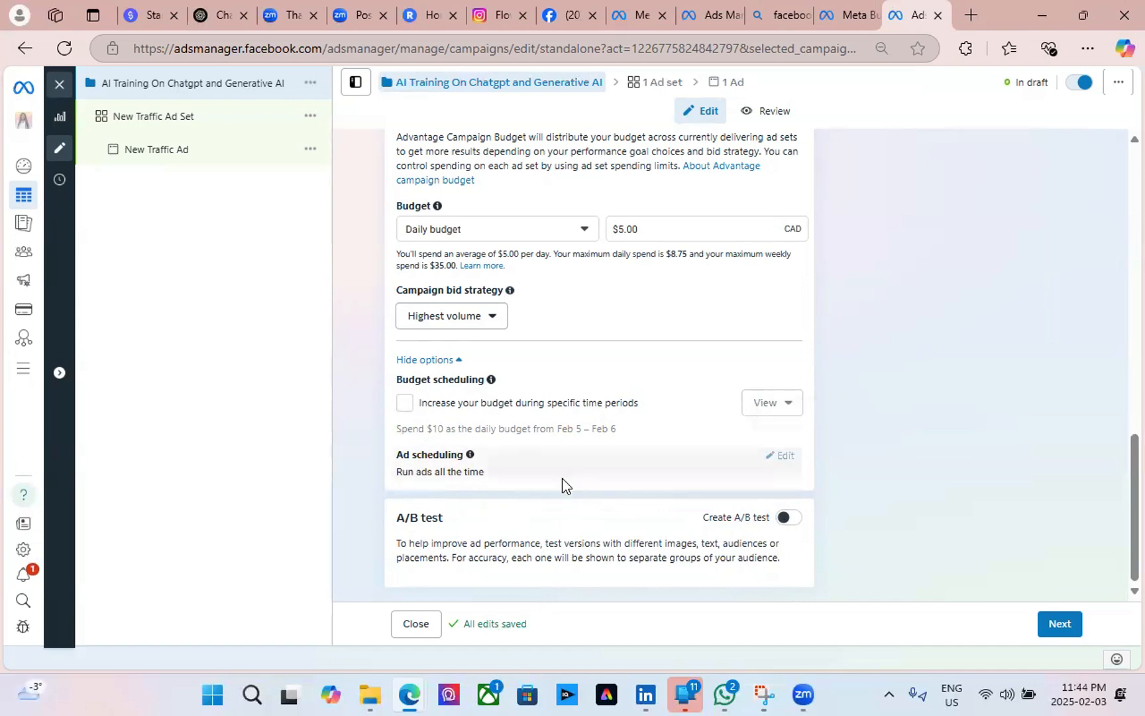
scroll(562, 478, "up", 6)
scroll(562, 478, "down", 6)
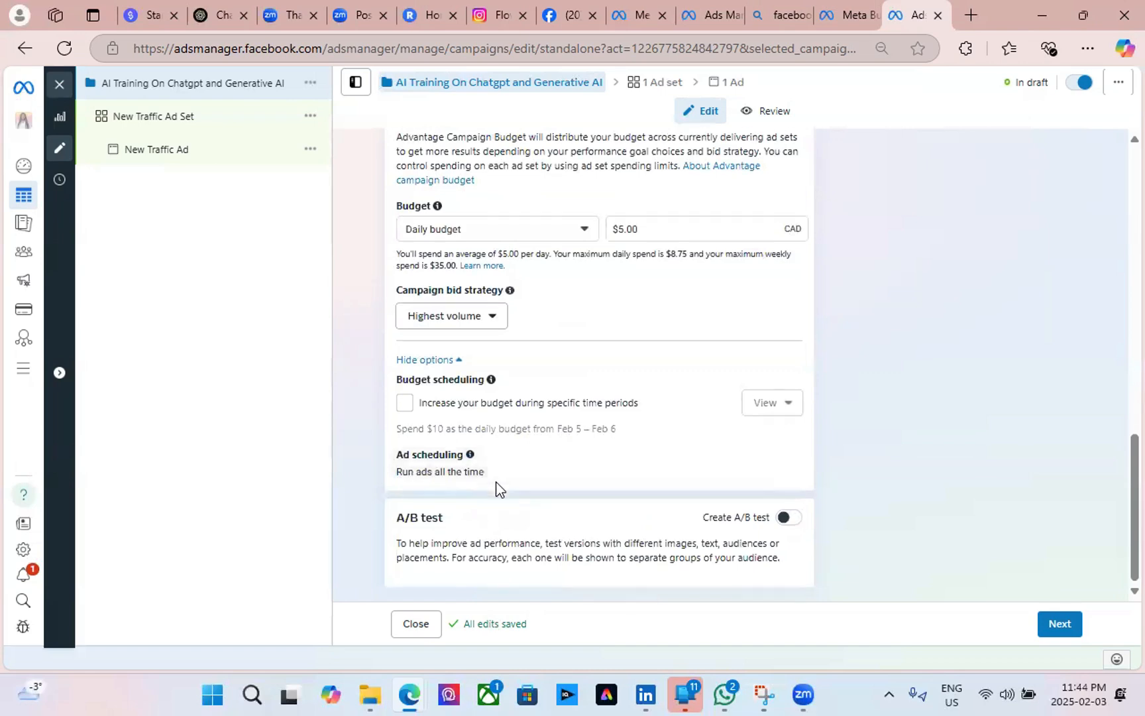
Open New Traffic Ad Set and review its Website conversion location and link-click goal.
left_click(1058, 624)
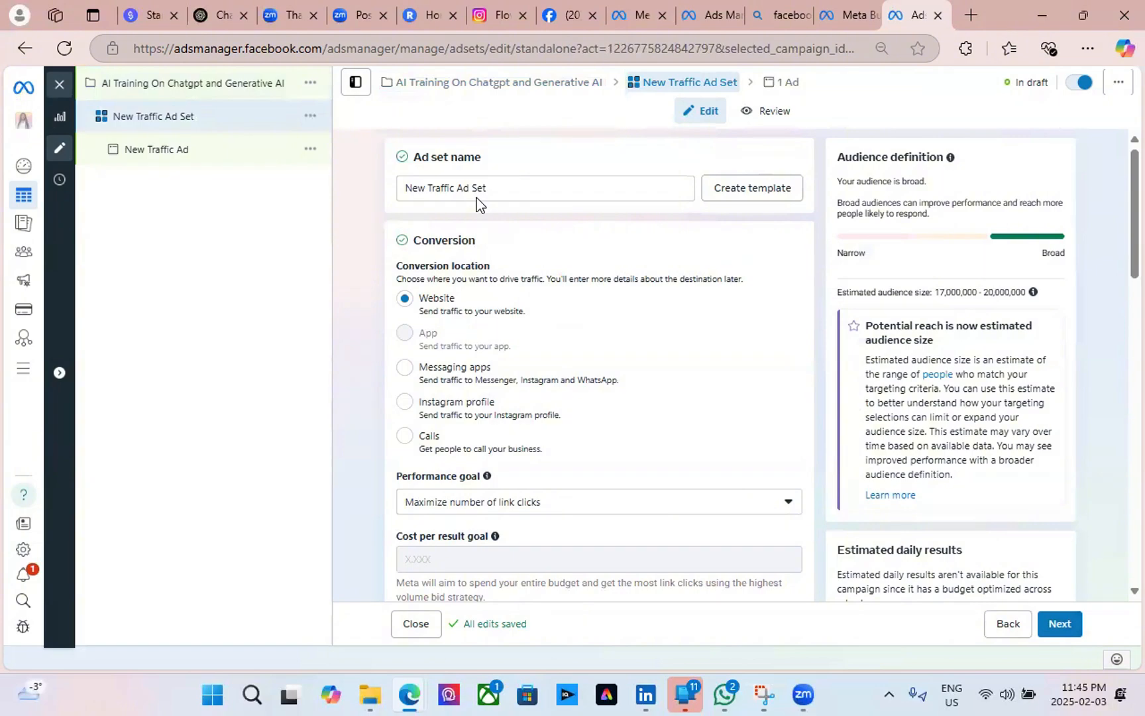
scroll(542, 265, "down", 15)
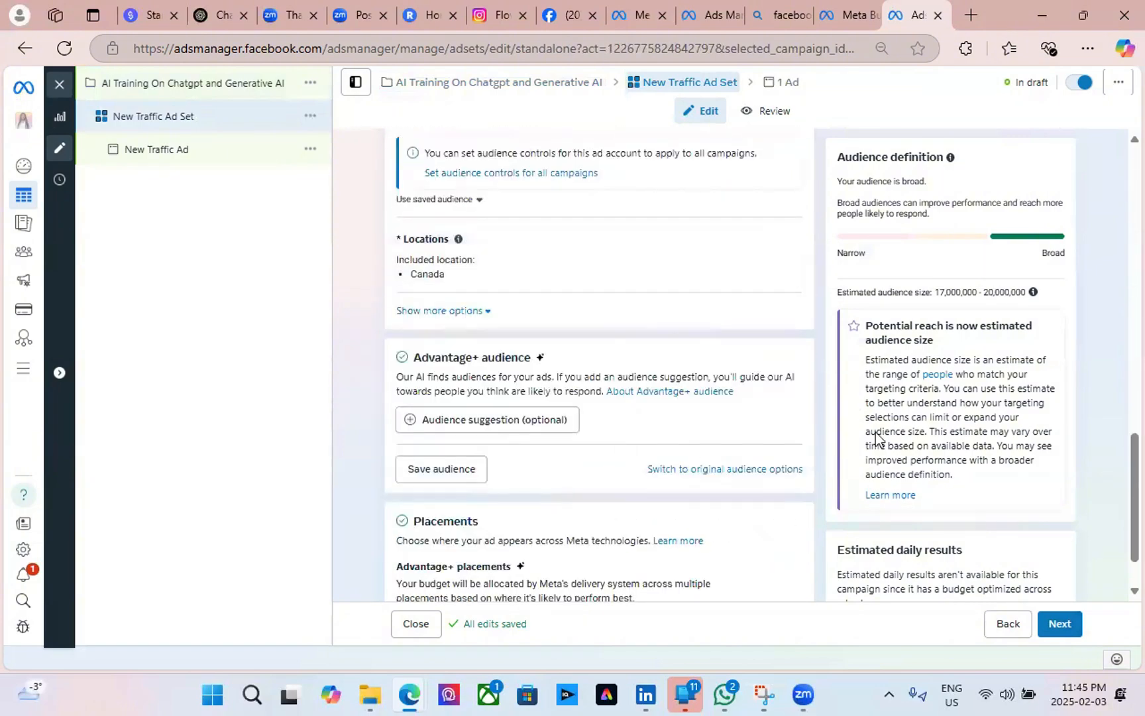
scroll(925, 400, "up", 5)
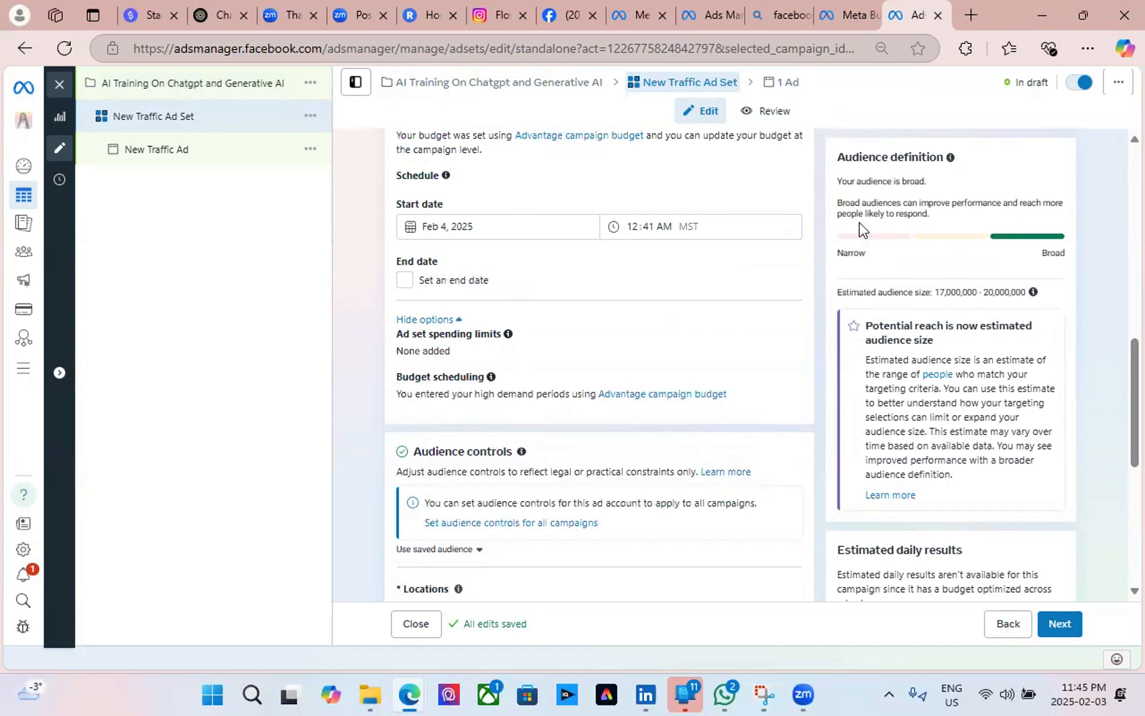
scroll(537, 319, "up", 5)
scroll(503, 305, "up", 1)
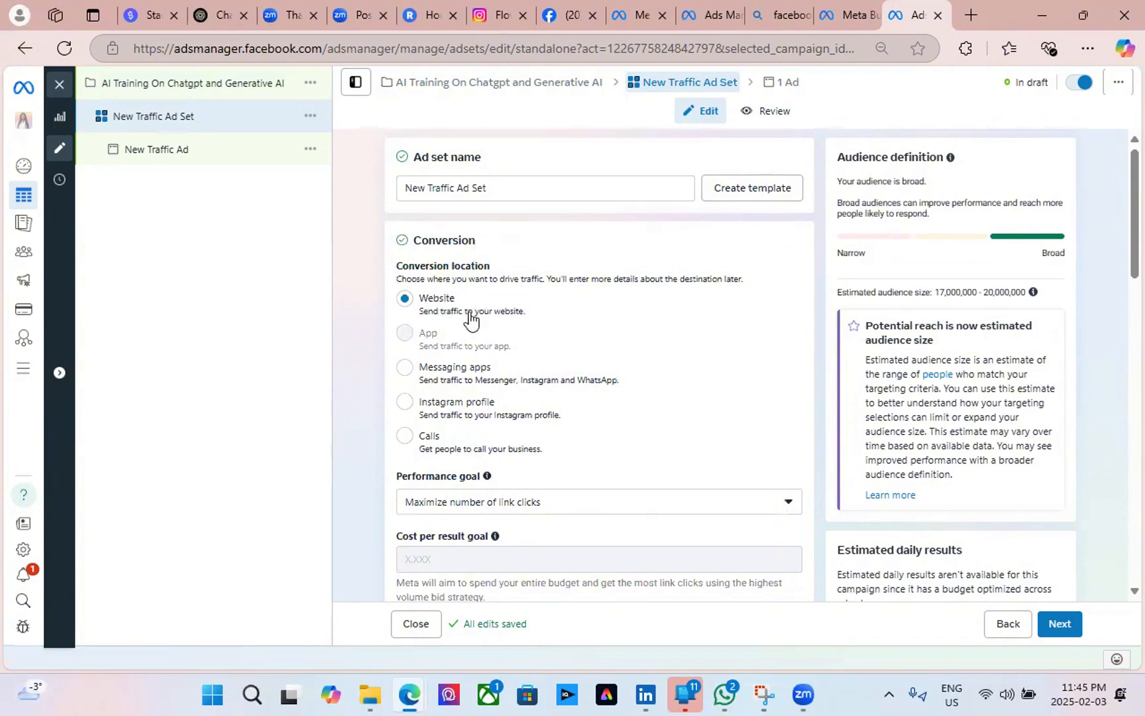
scroll(477, 365, "down", 3)
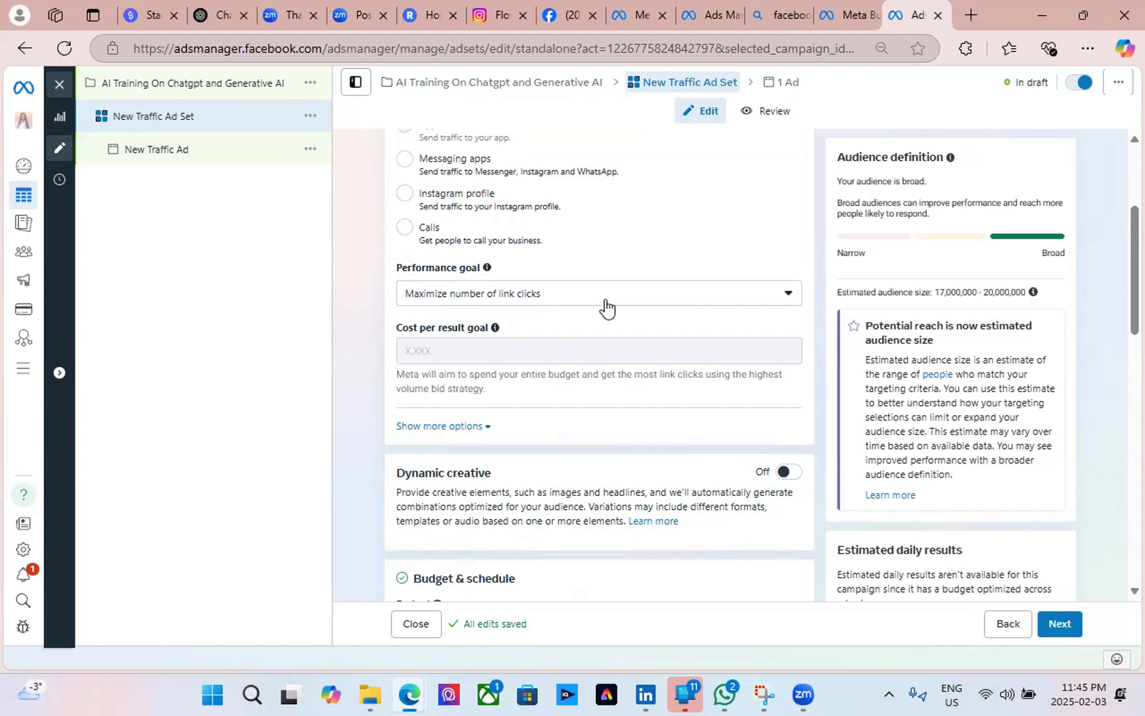
Keep Maximize number of link clicks as the performance goal and billing on Impression.
left_click(605, 307)
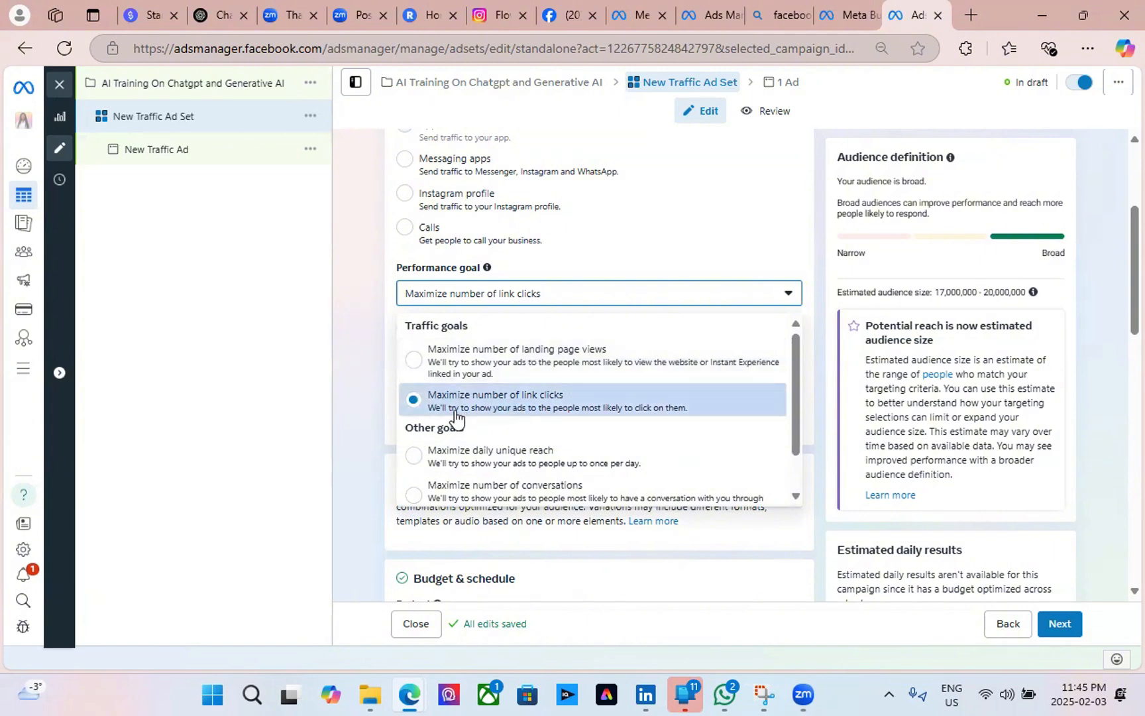
left_click(520, 410)
scroll(544, 379, "down", 3)
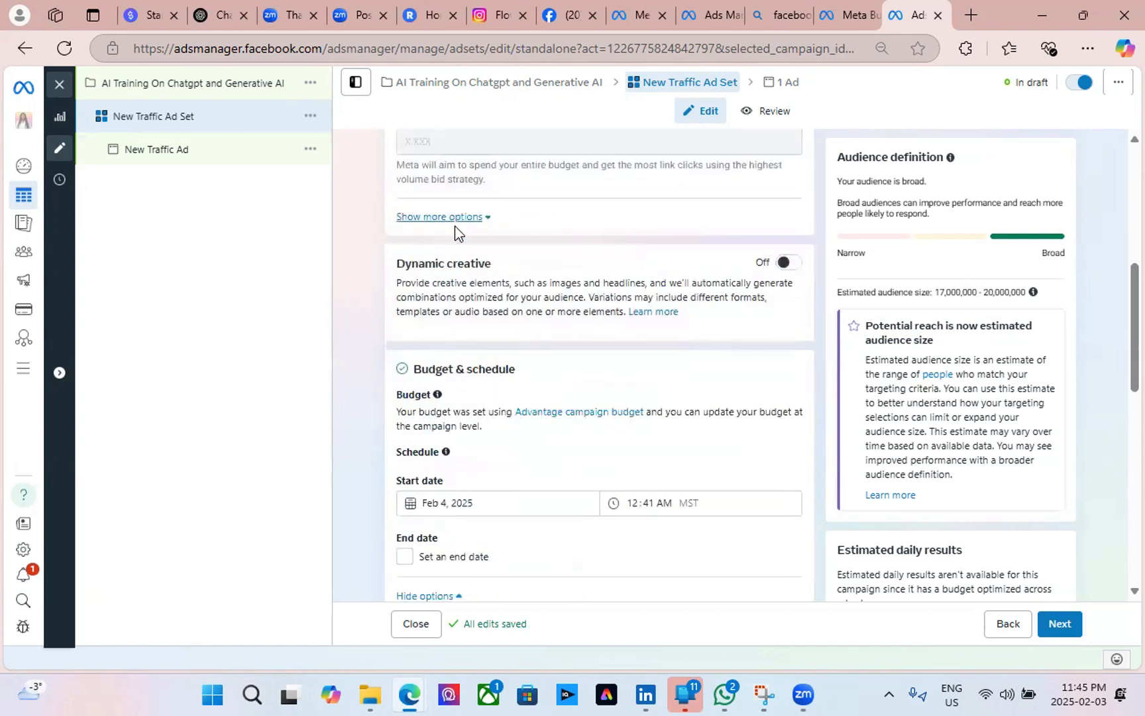
left_click(487, 219)
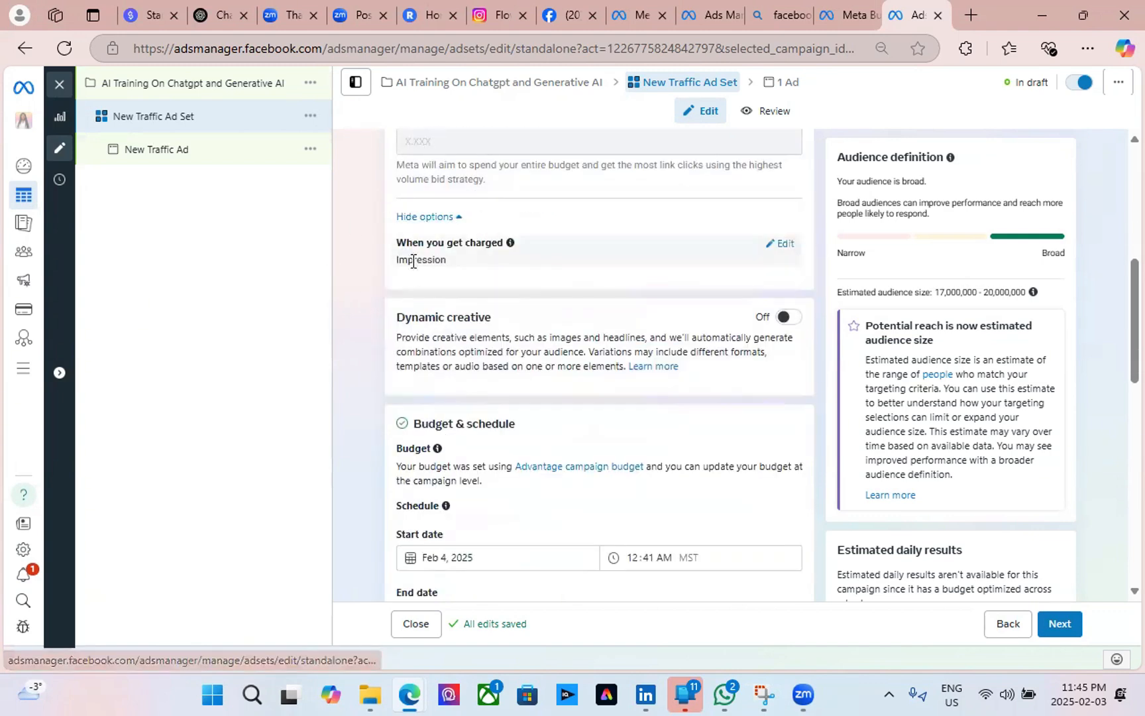
left_click(785, 247)
left_click(780, 268)
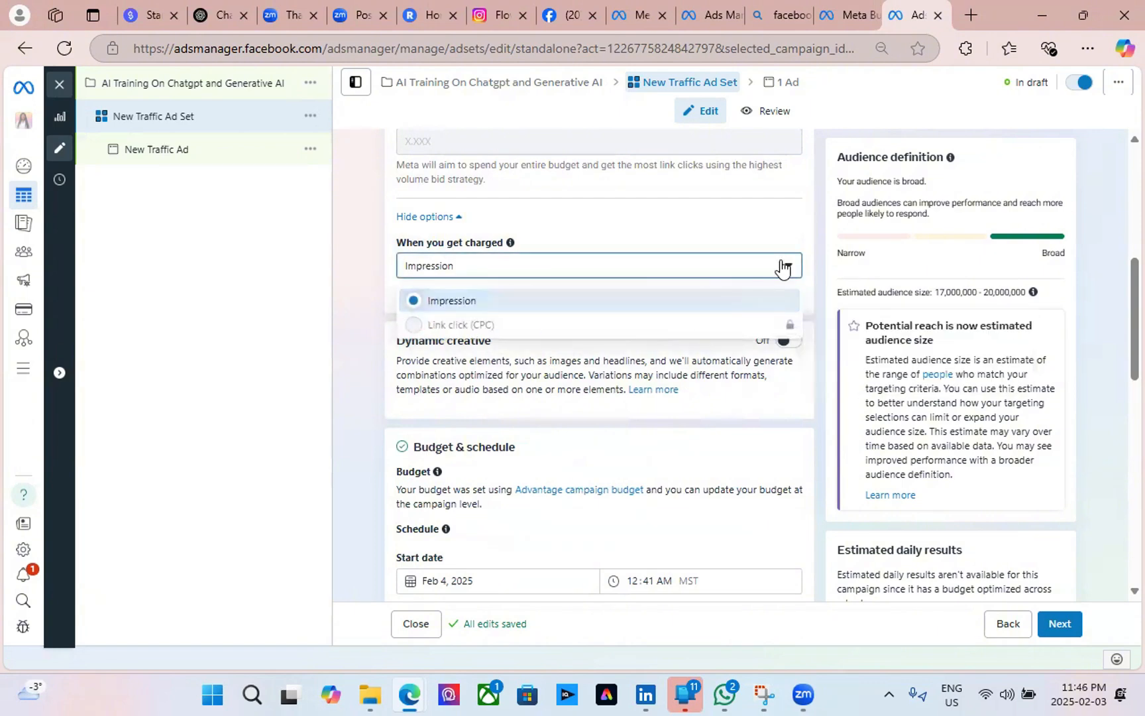
left_click(782, 269)
scroll(606, 288, "up", 3)
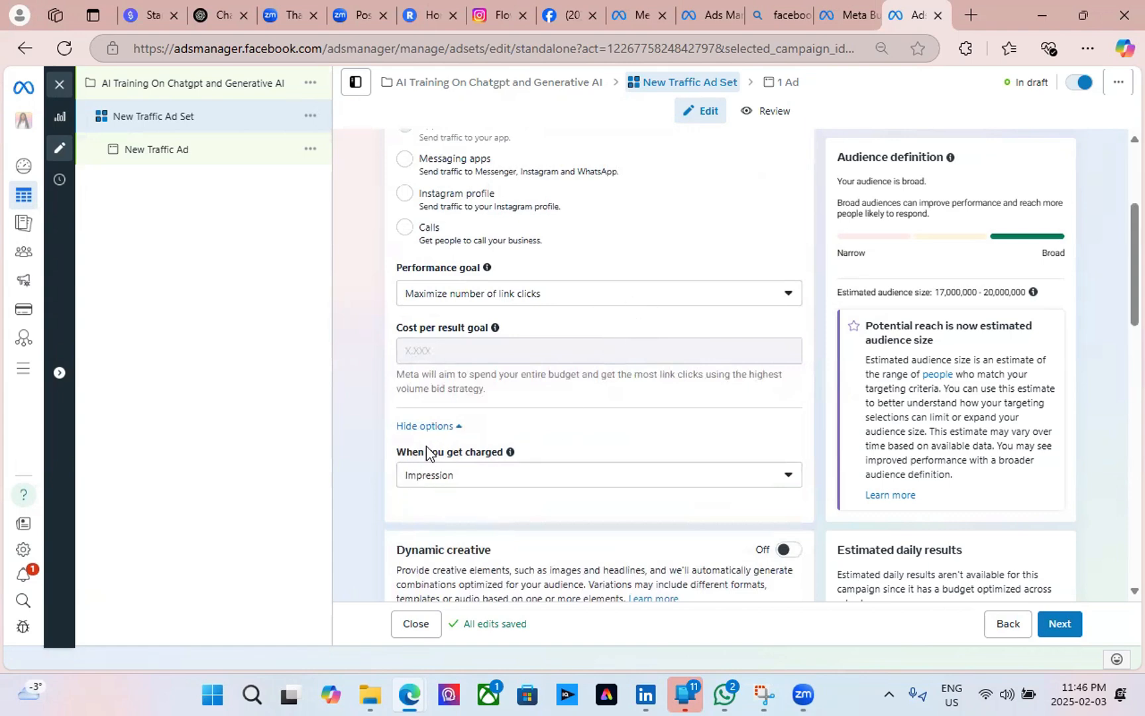
scroll(540, 415, "down", 6)
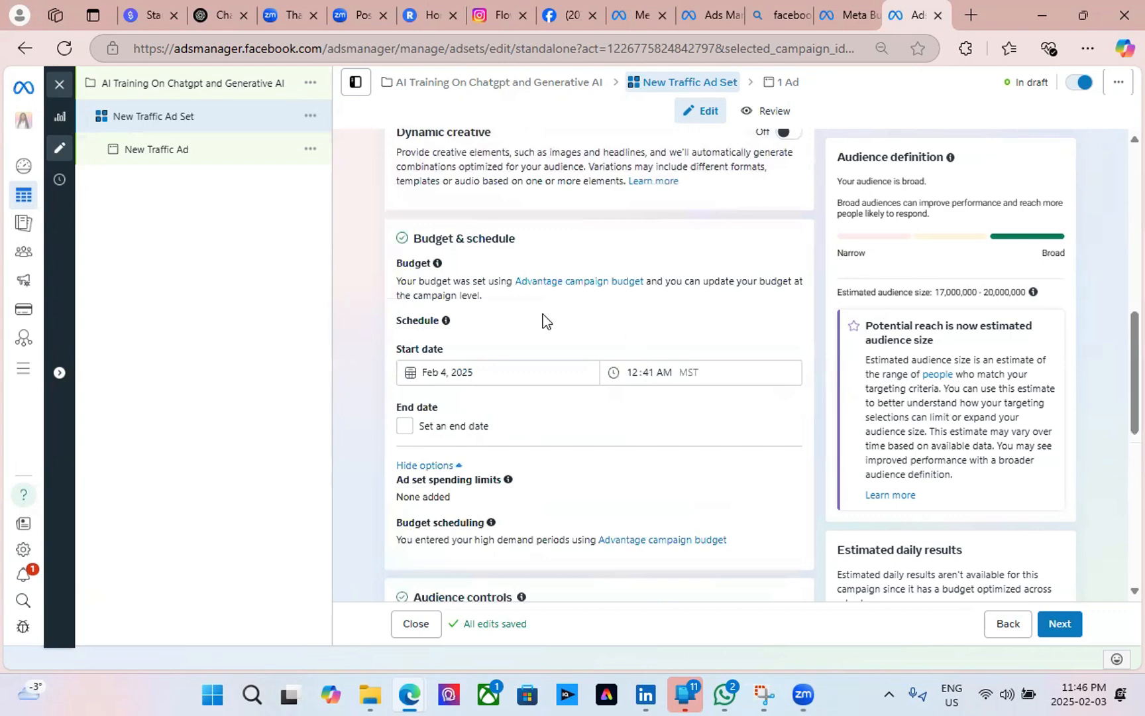
Keep the Feb 4, 2025 start, try a Feb 11 end date, then remove it.
left_click(460, 372)
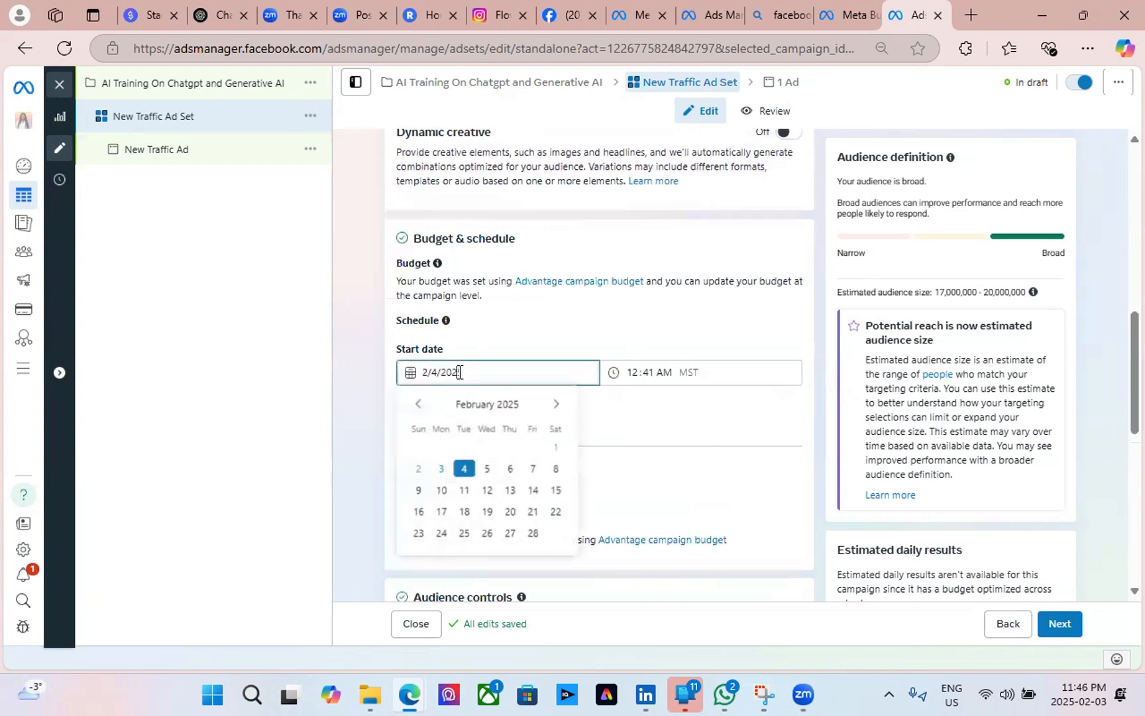
left_click(524, 339)
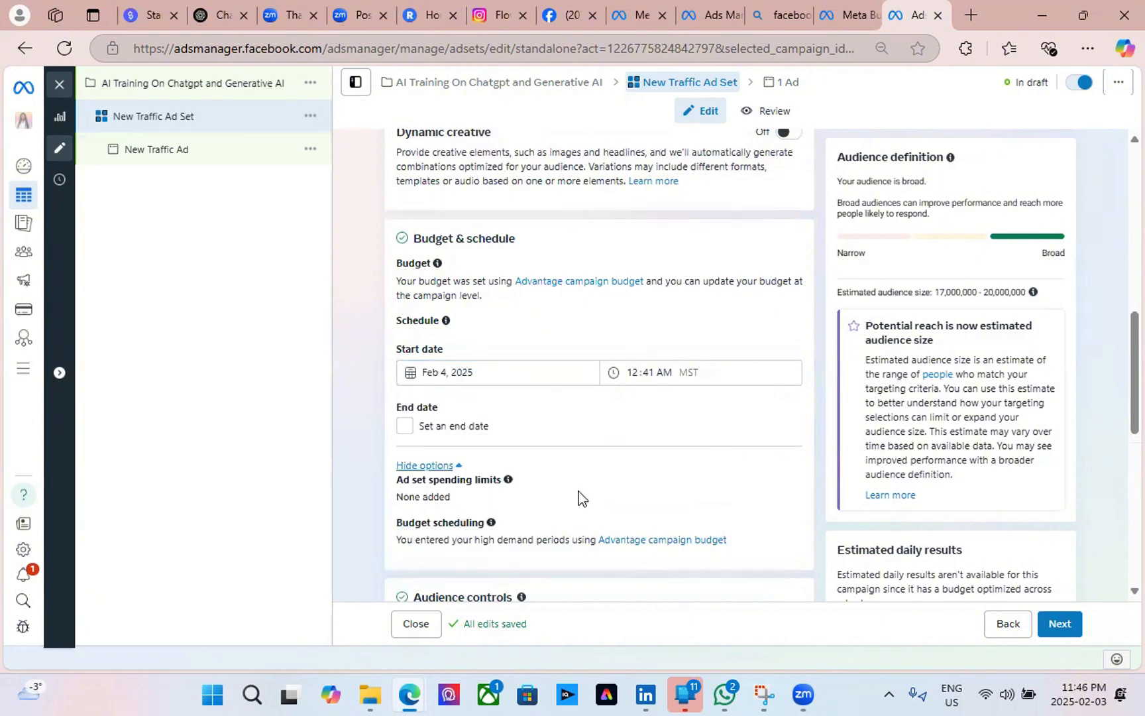
left_click(405, 426)
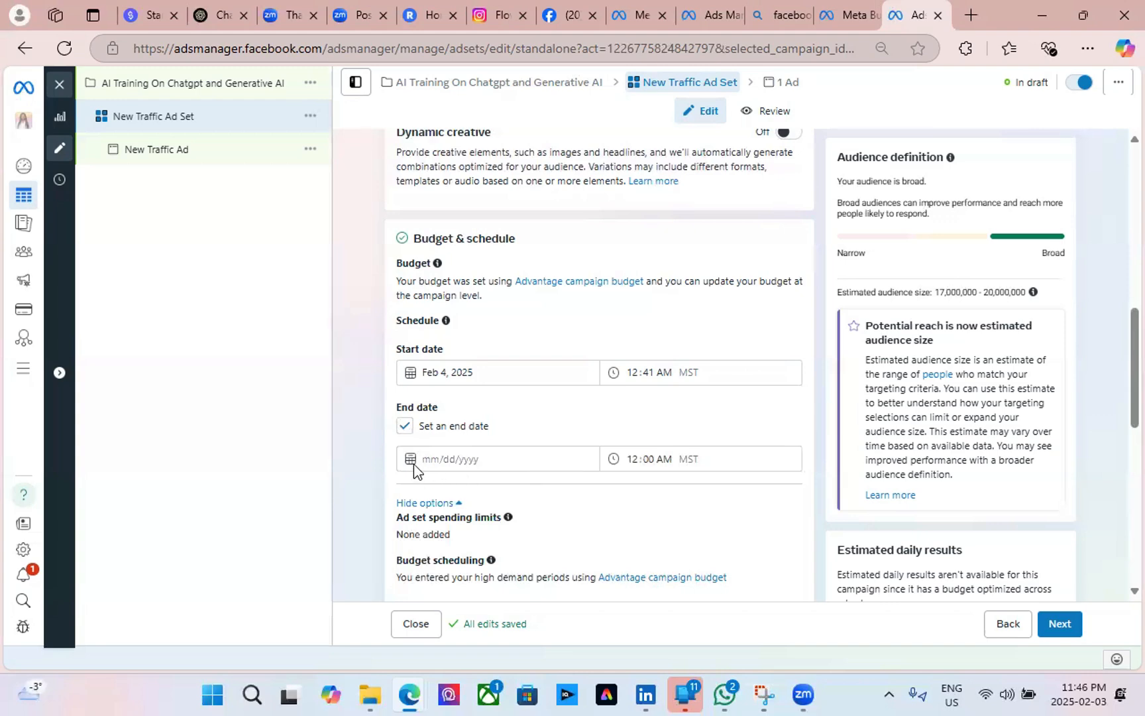
left_click(481, 459)
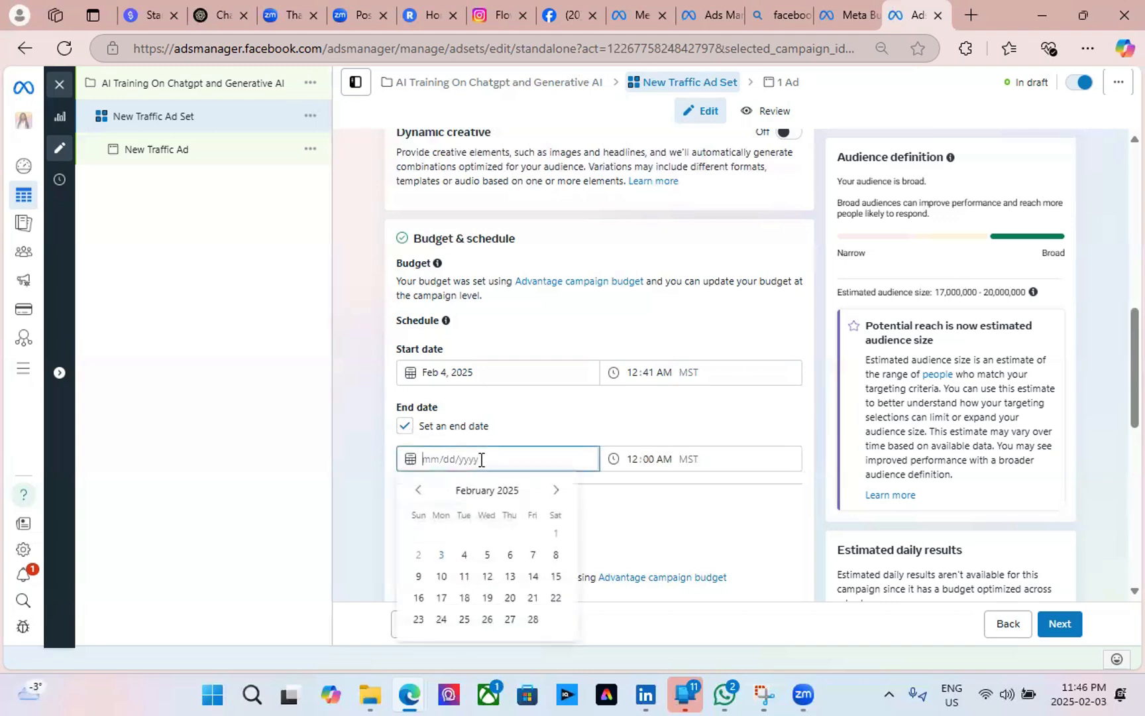
left_click(465, 577)
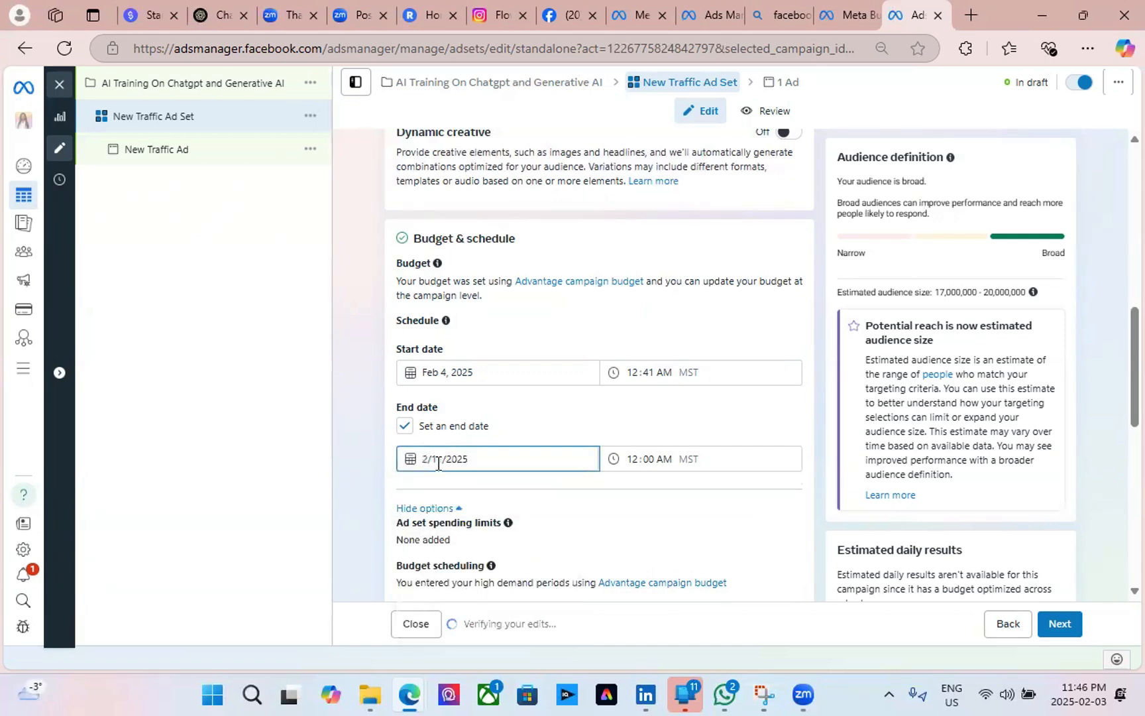
left_click(648, 459)
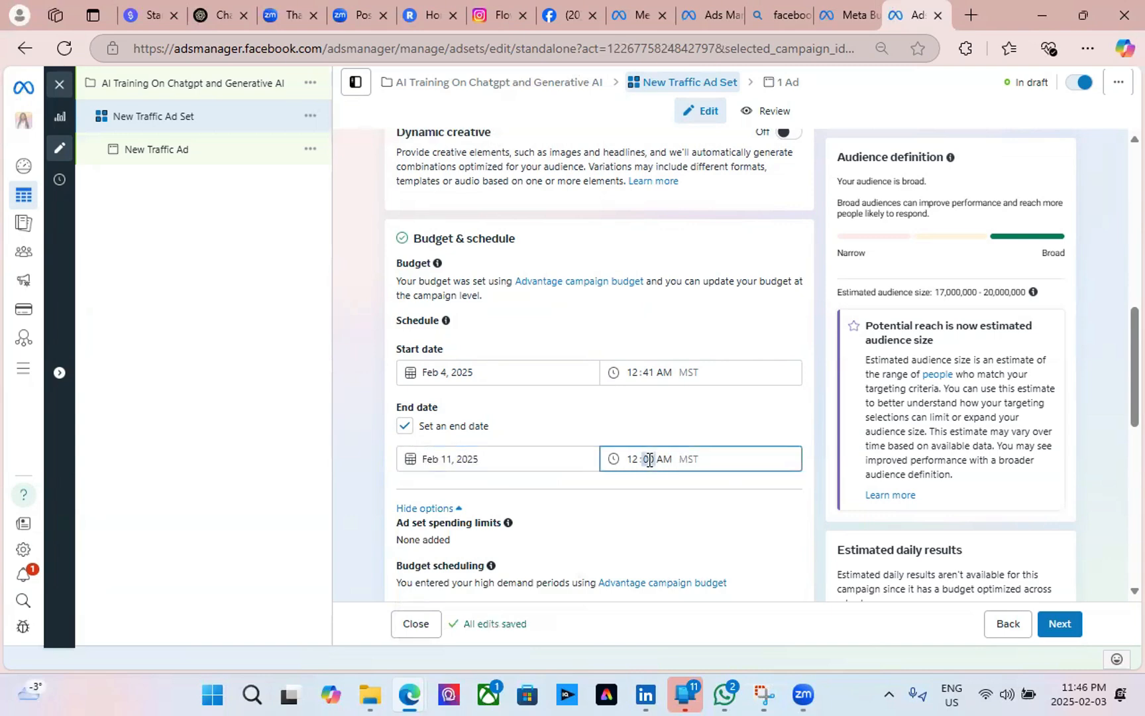
left_click(650, 429)
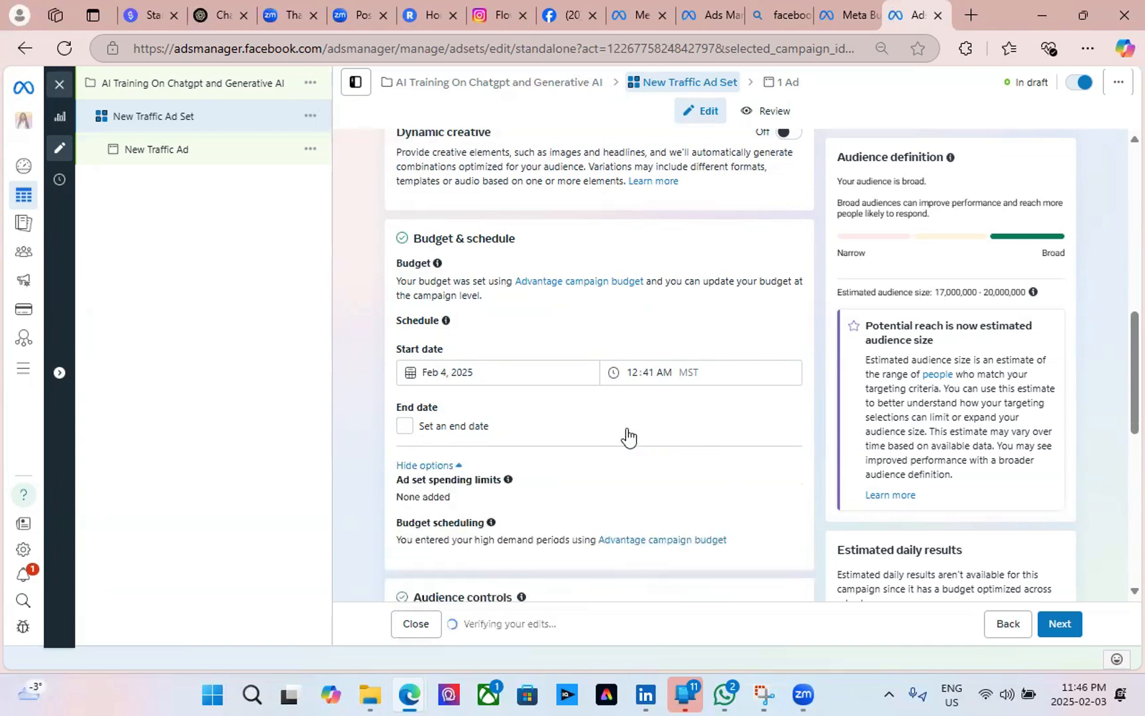
scroll(488, 439, "down", 3)
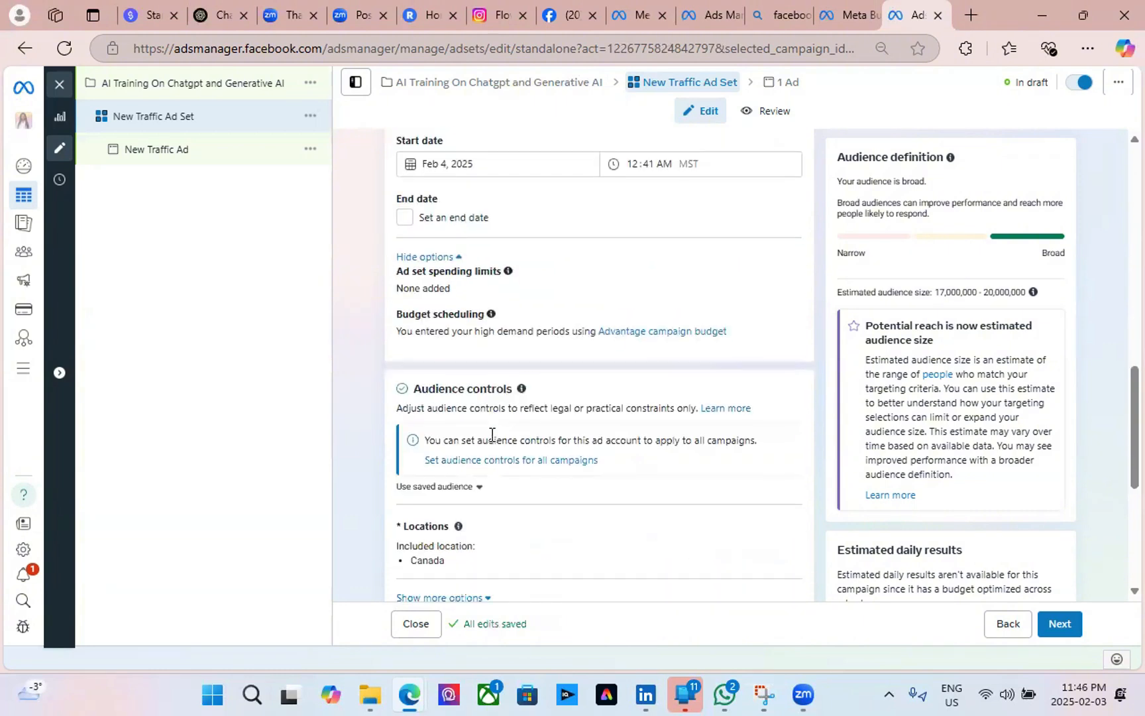
scroll(509, 413, "up", 1)
scroll(509, 413, "up", 3)
scroll(530, 435, "down", 5)
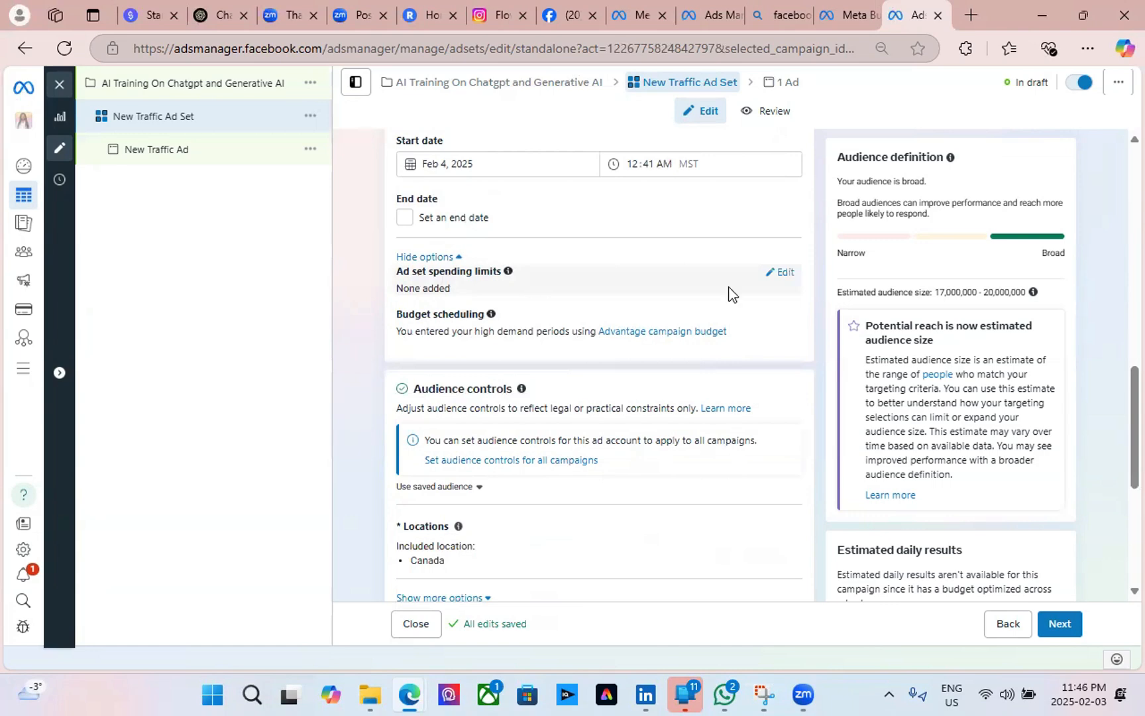
Toggle ad set spending limits on and back off, then switch to the ChatGPT tab.
left_click(784, 273)
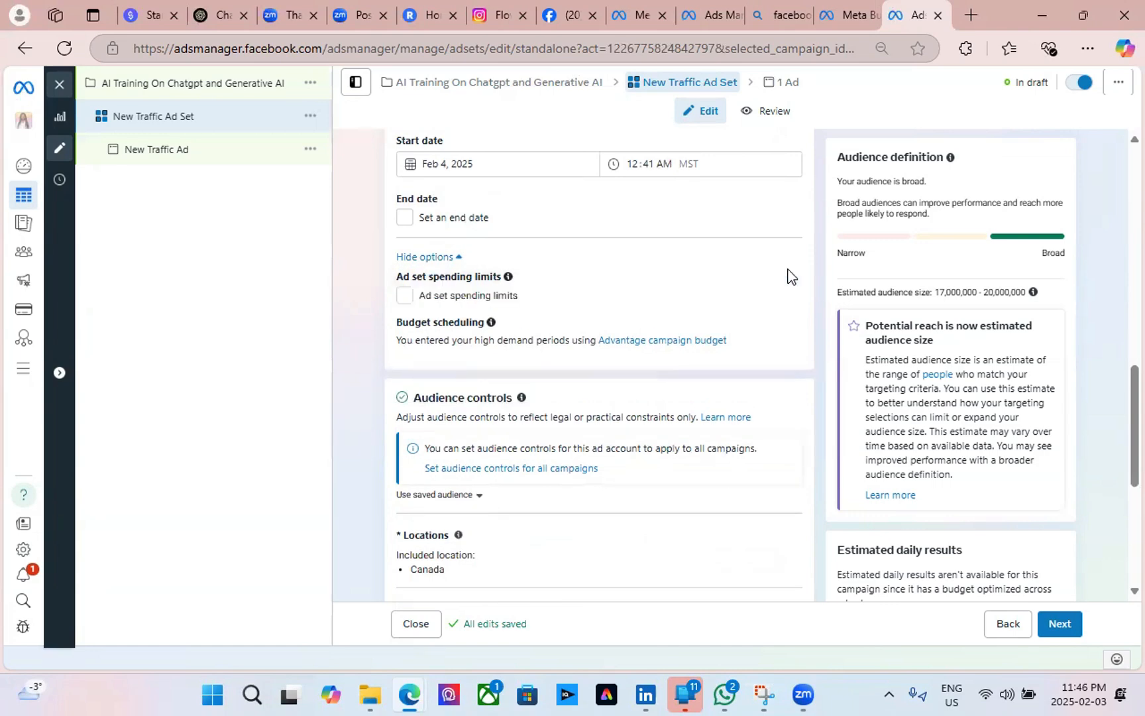
left_click(404, 295)
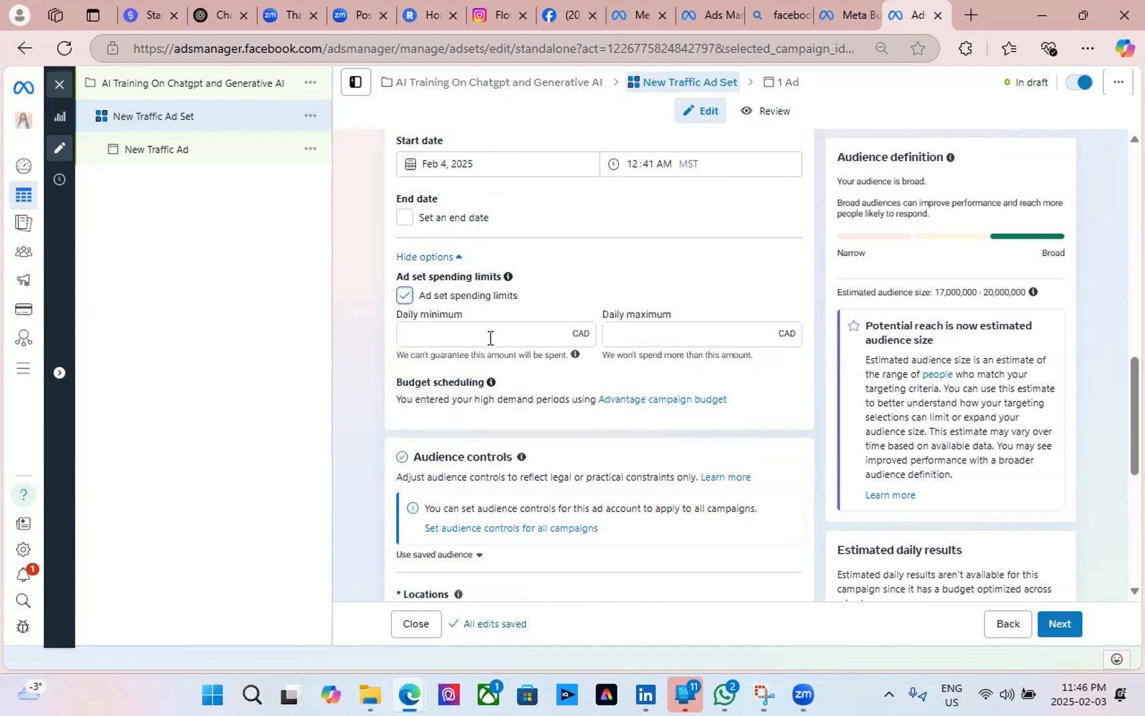
left_click(489, 338)
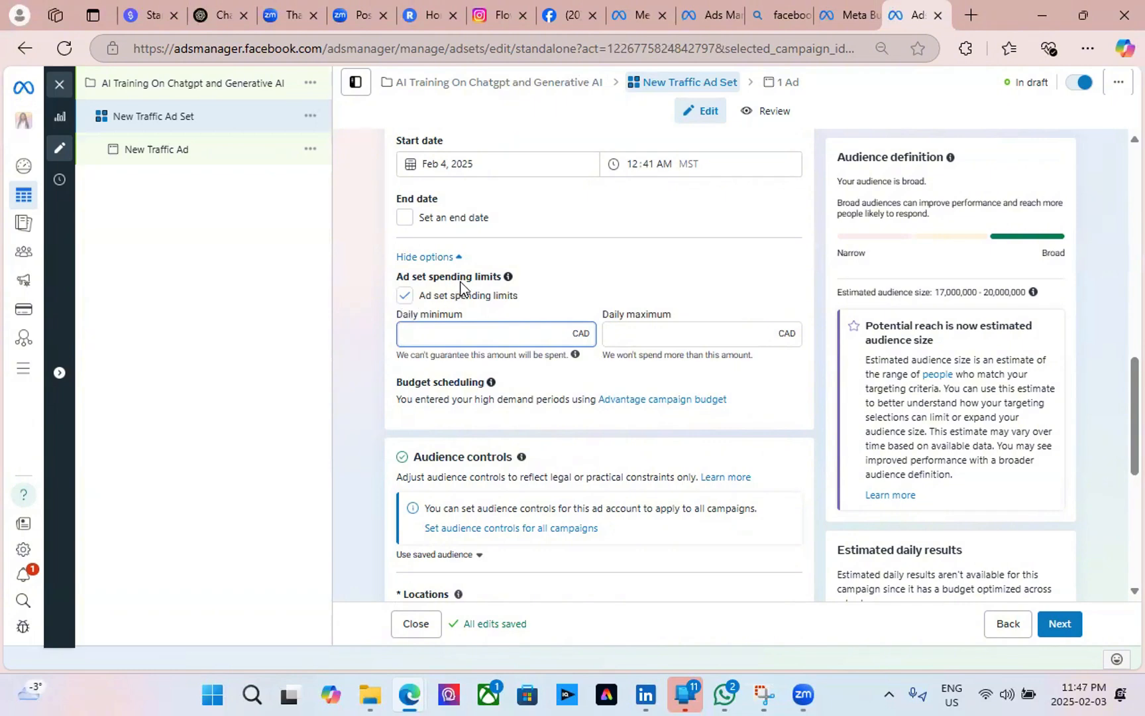
left_click(405, 298)
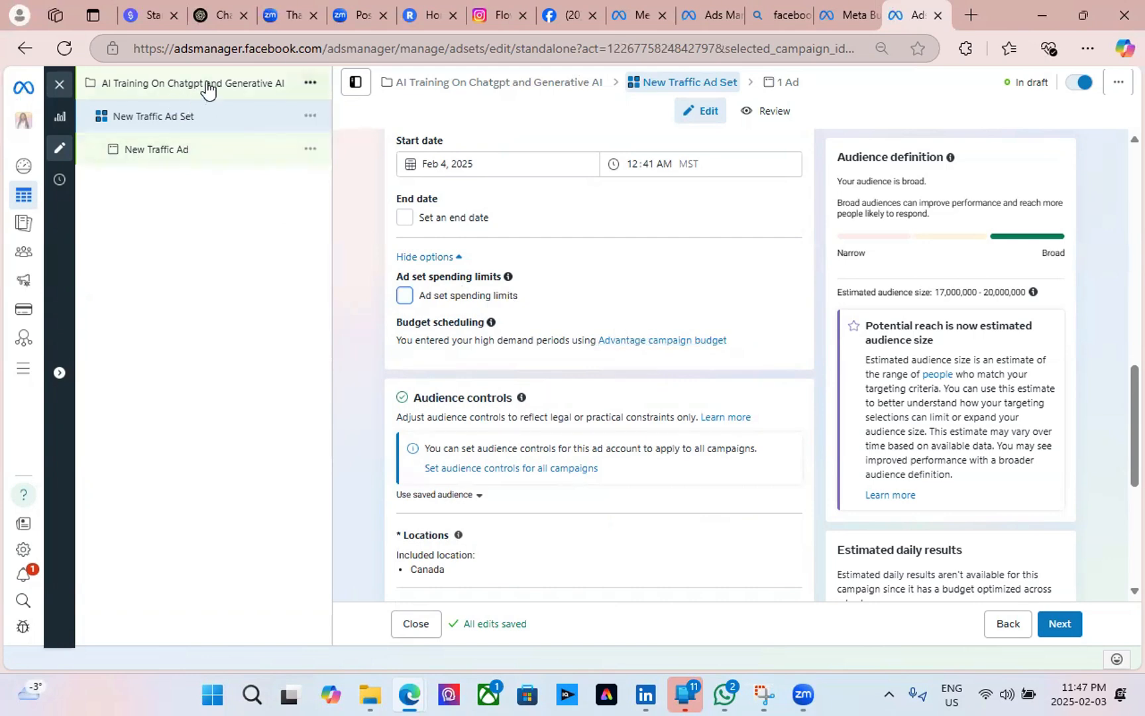
scroll(618, 352, "down", 3)
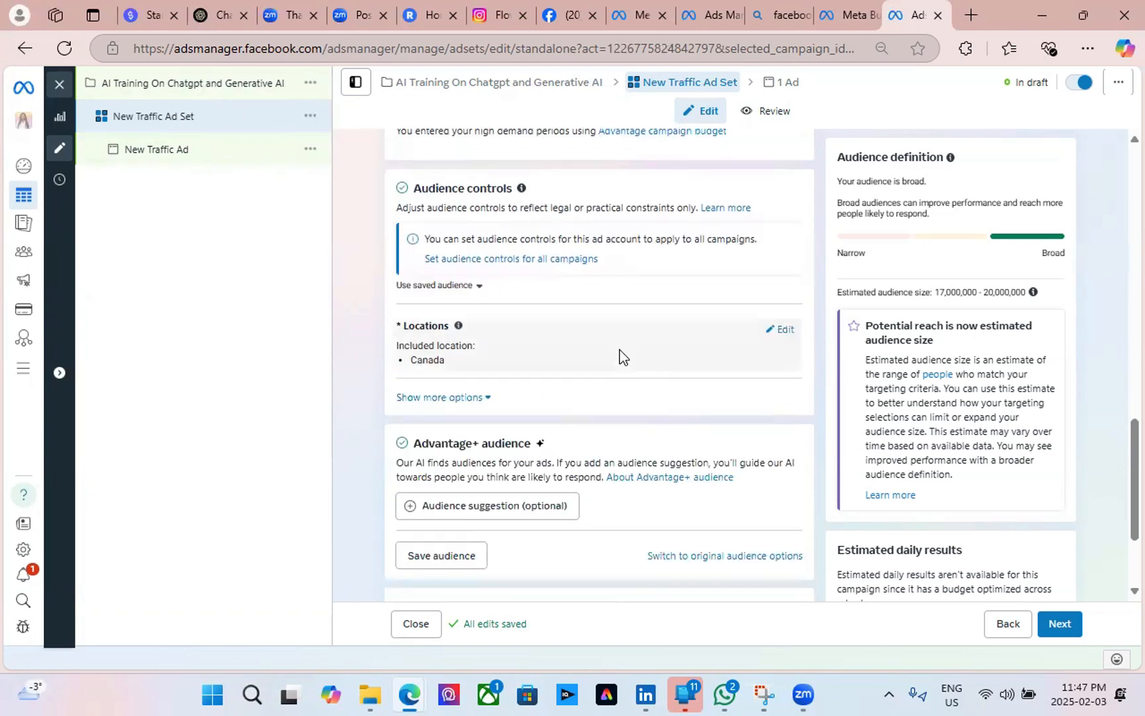
scroll(620, 354, "up", 3)
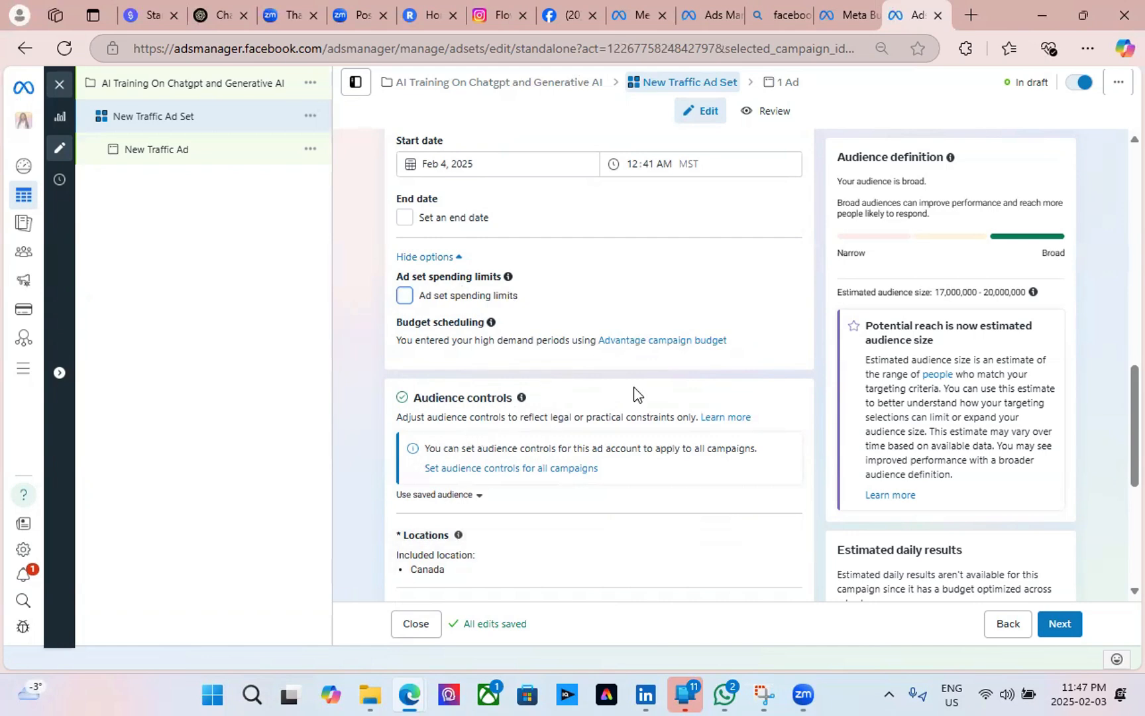
scroll(636, 394, "down", 3)
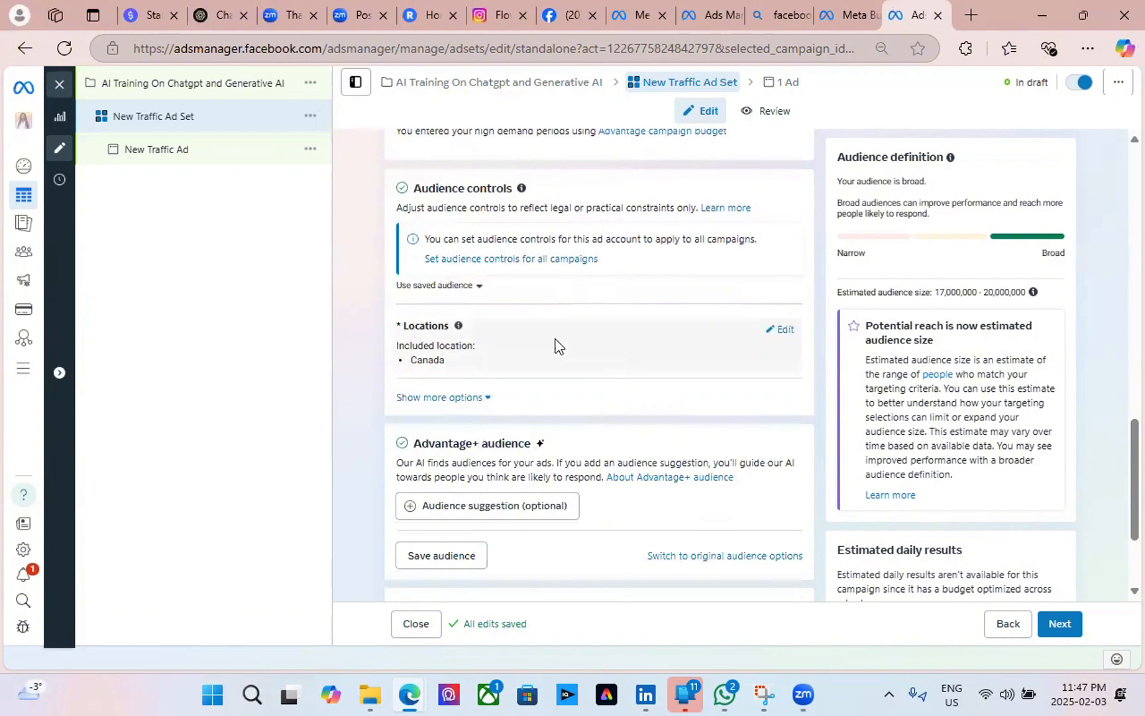
left_click(232, 29)
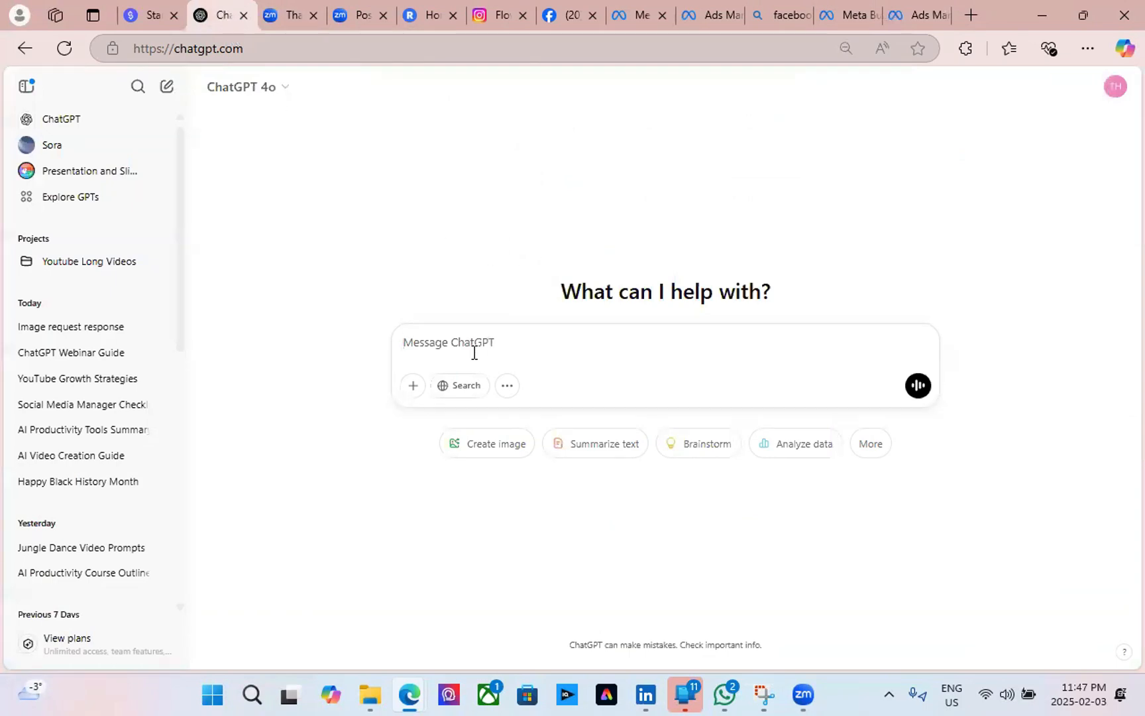
Paste the copied link into the ChatGPT message box, then delete it again.
key("ctrl+v")
left_click_drag(732, 355, 381, 338)
key("BackSpace")
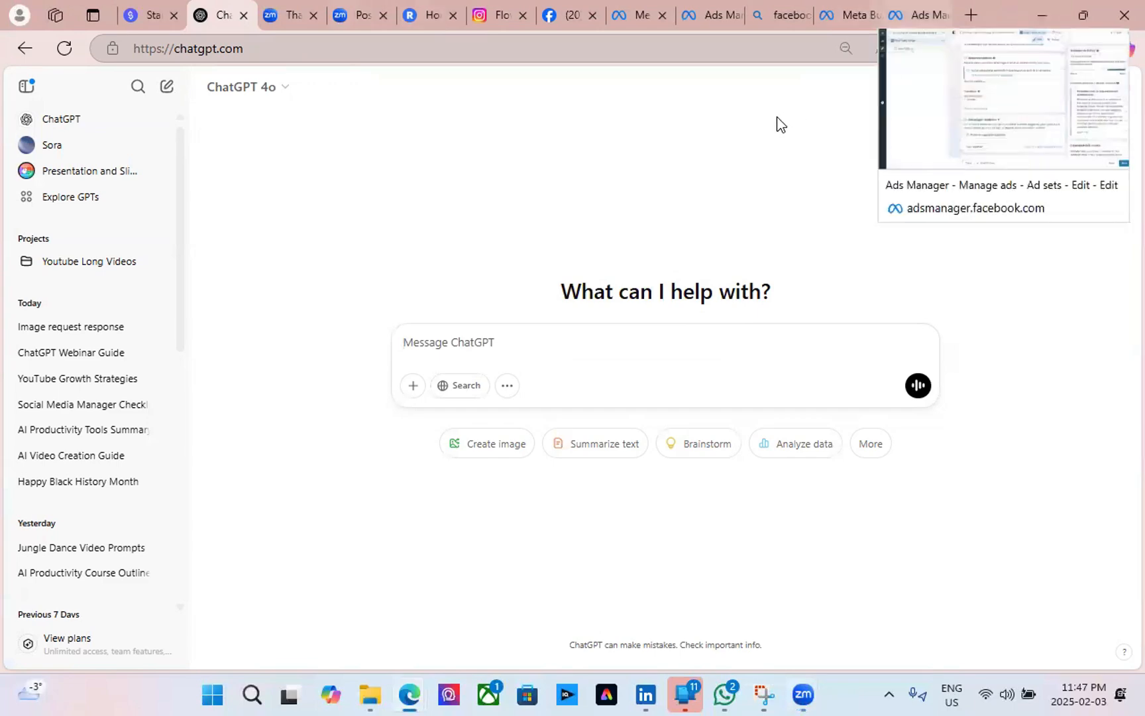
Move the ChatGPT tab to the end of the tab strip, after the Ads Manager tabs.
left_click(919, 16)
scroll(669, 212, "up", 9)
scroll(538, 249, "up", 4)
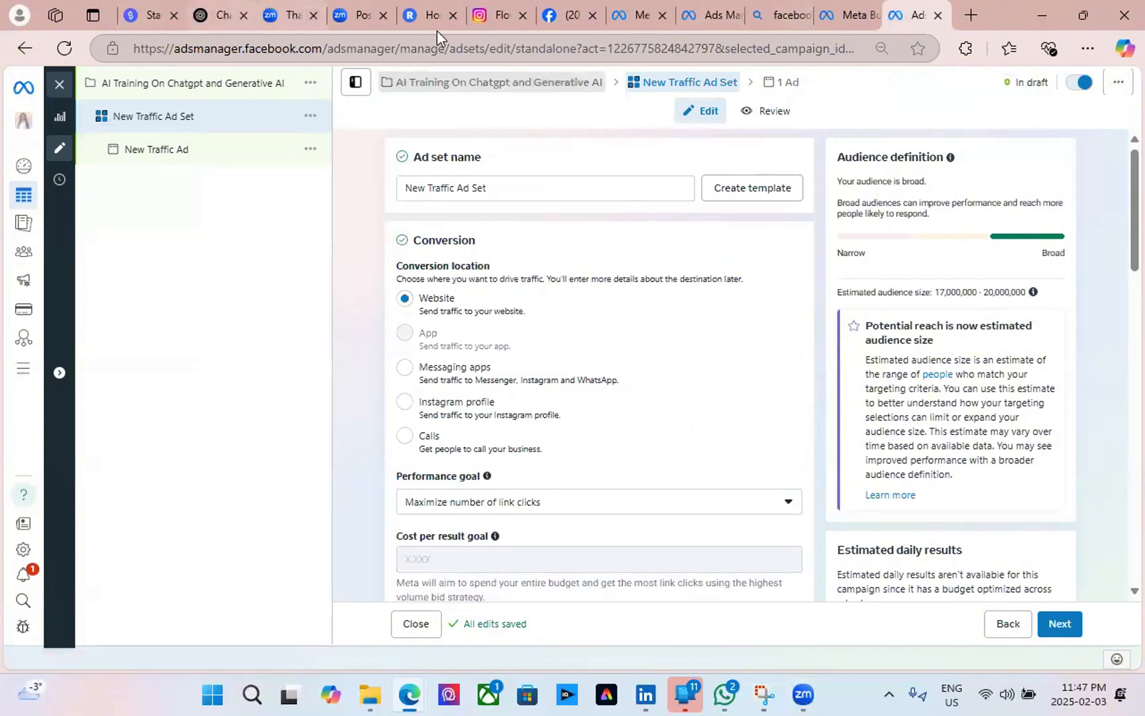
left_click_drag(220, 16, 915, 23)
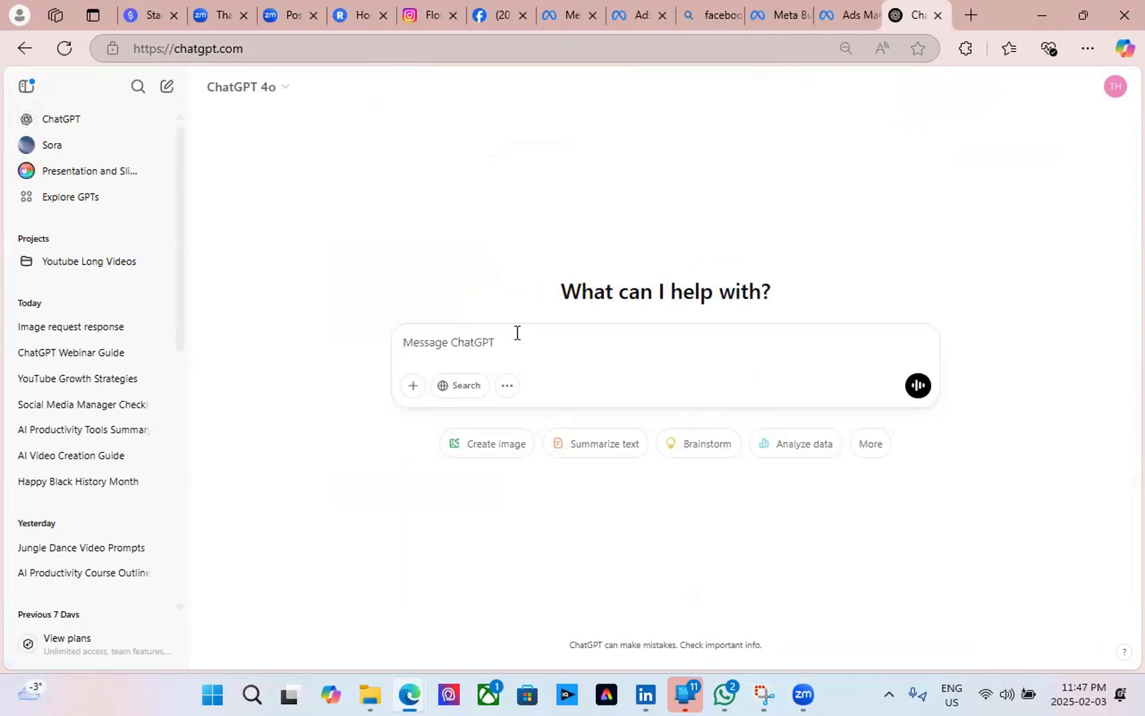
Type the prompt 'Give me a facebook ad Campaign for my webinar sale on AI training on Chatgpt and gener…'.
type("ive")
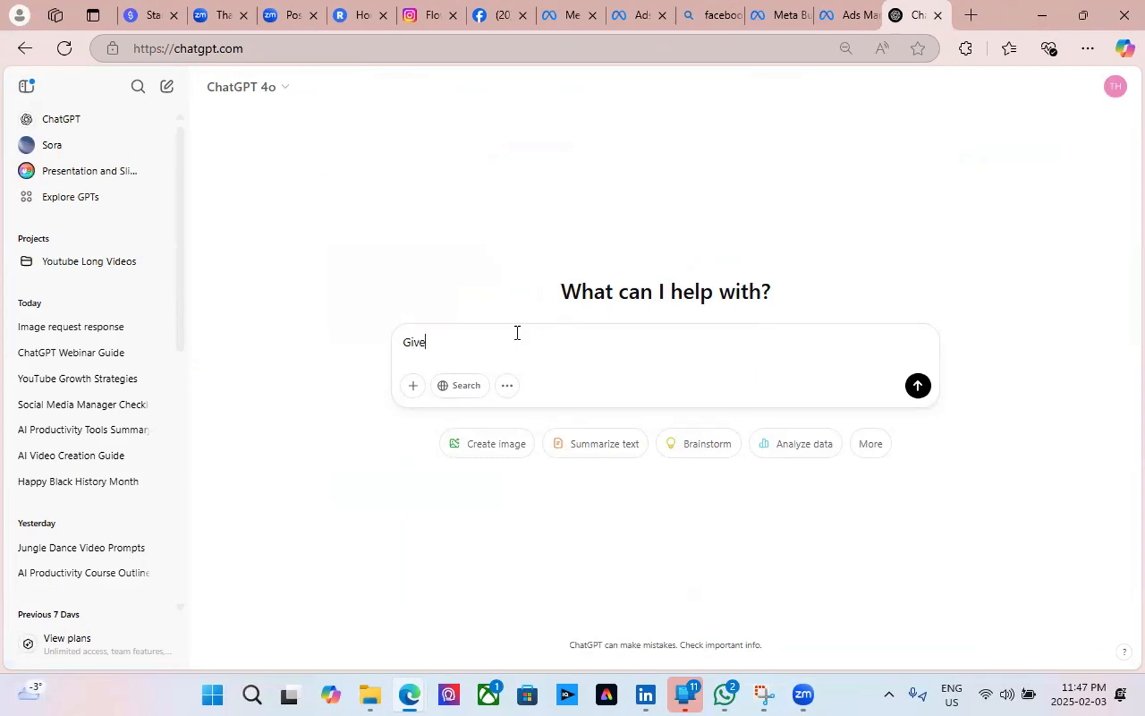
type(" me a")
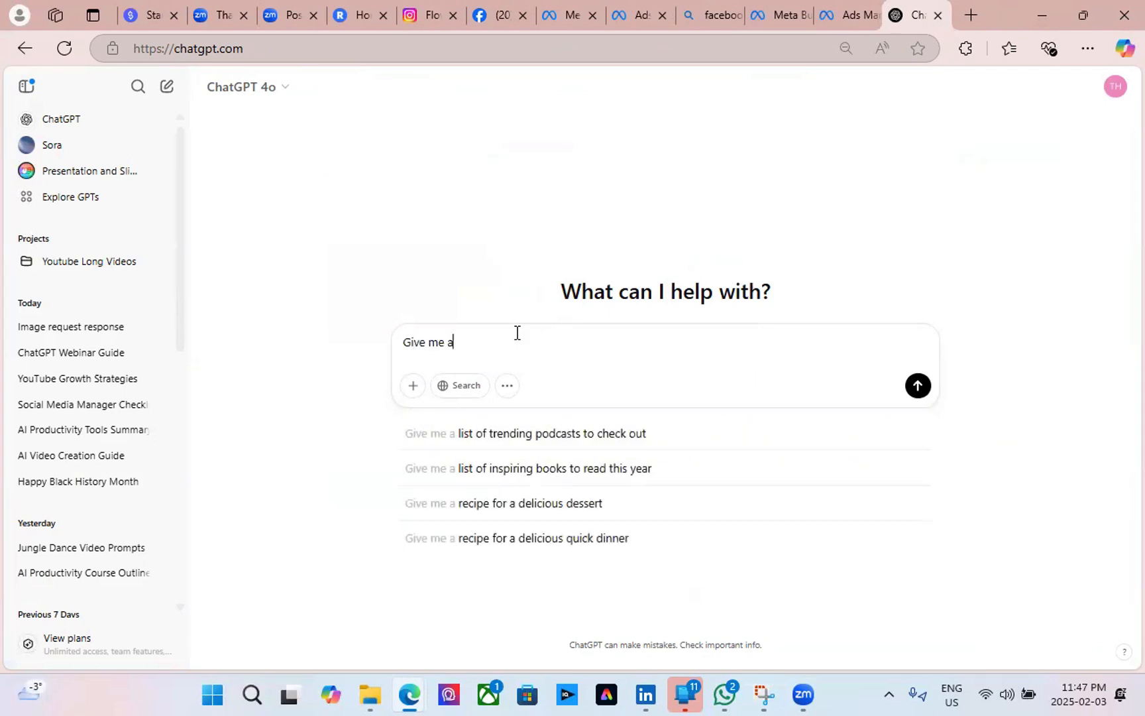
type("n D")
key("BackSpace")
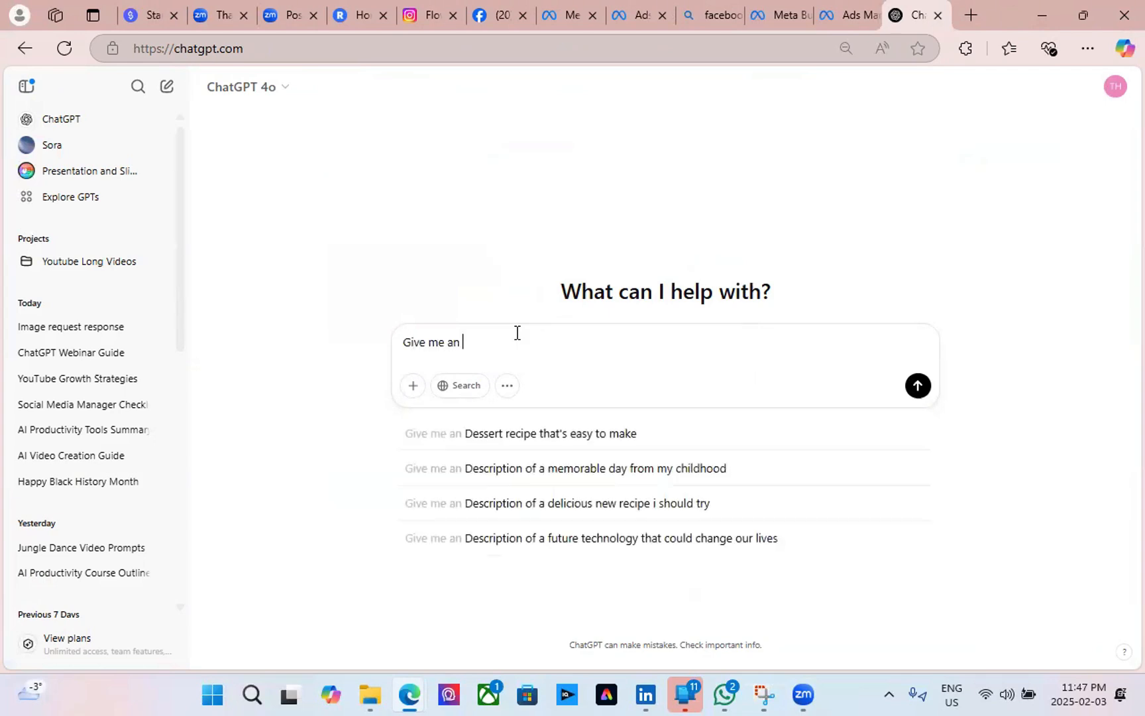
type("ad Ca")
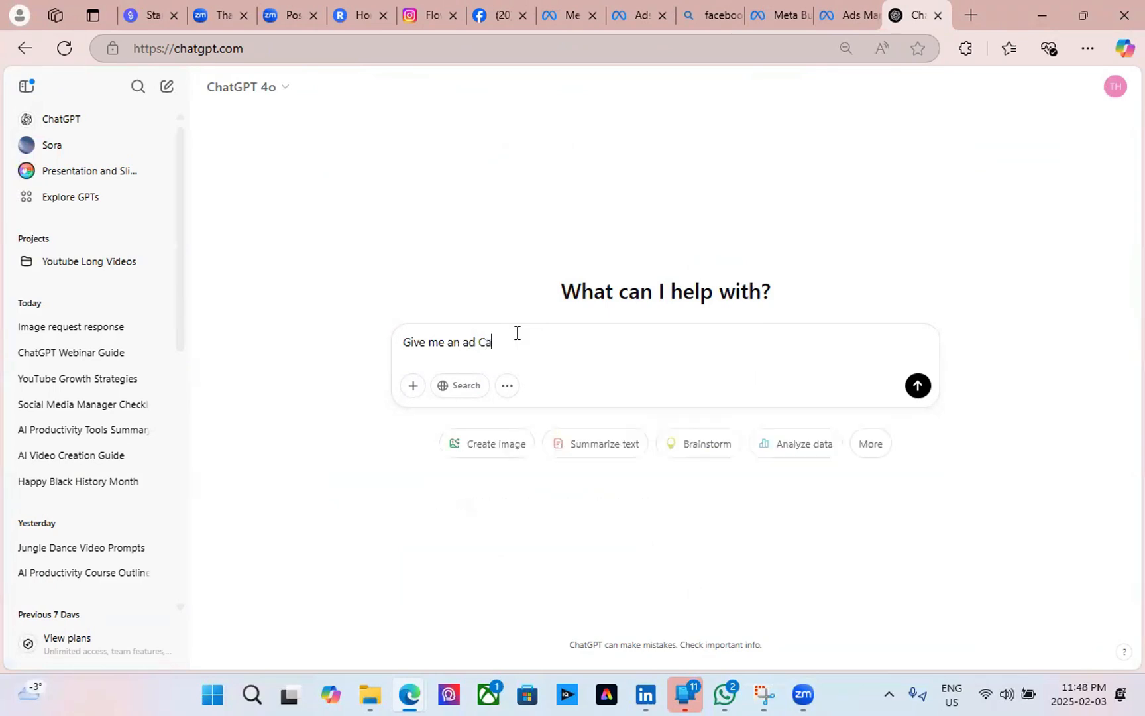
key("BackSpace")
key("BackSpace")
key("BackSpace")
key("BackSpace")
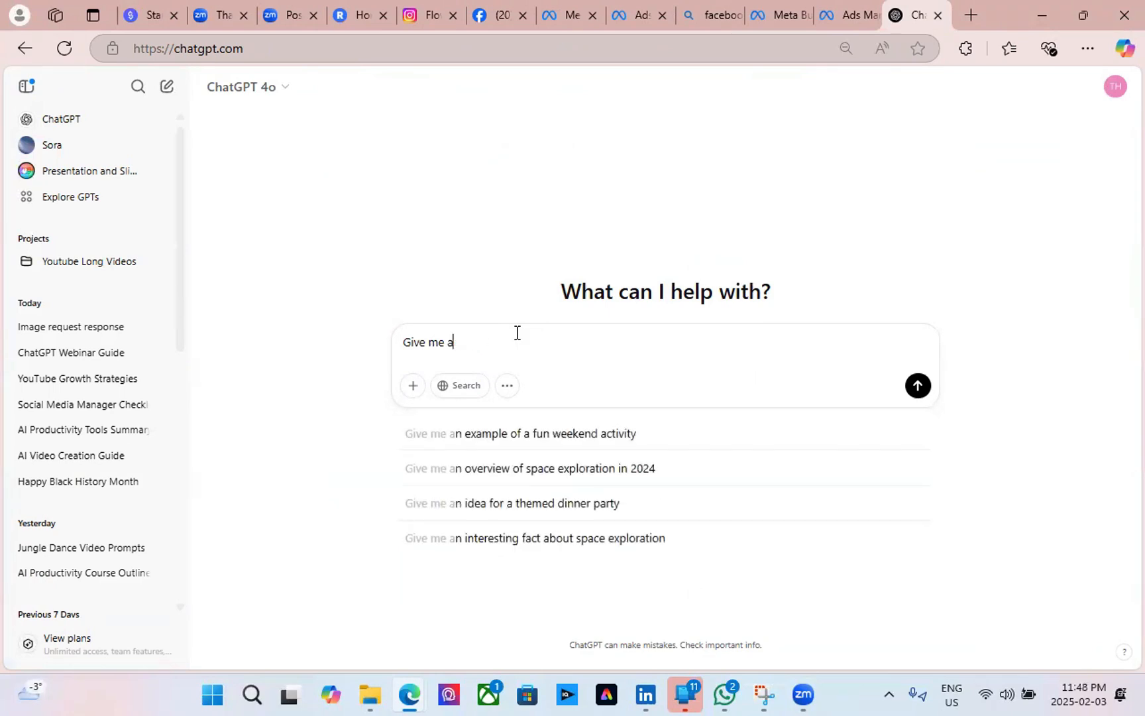
type("facebp")
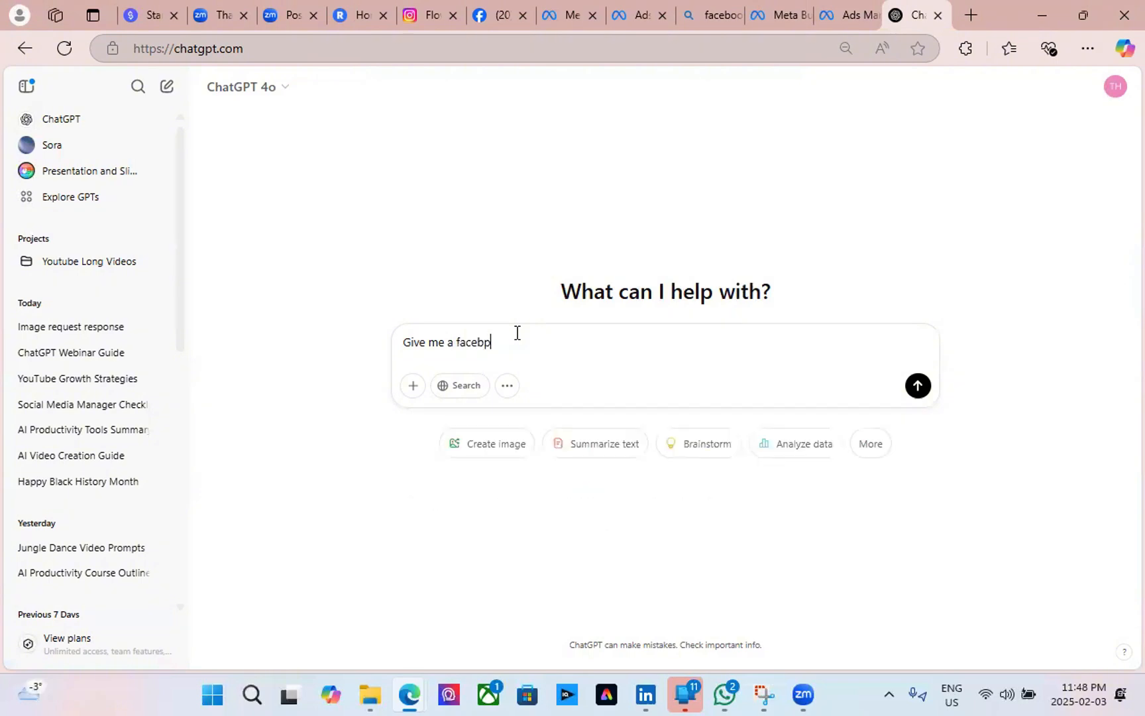
key("BackSpace")
type("o")
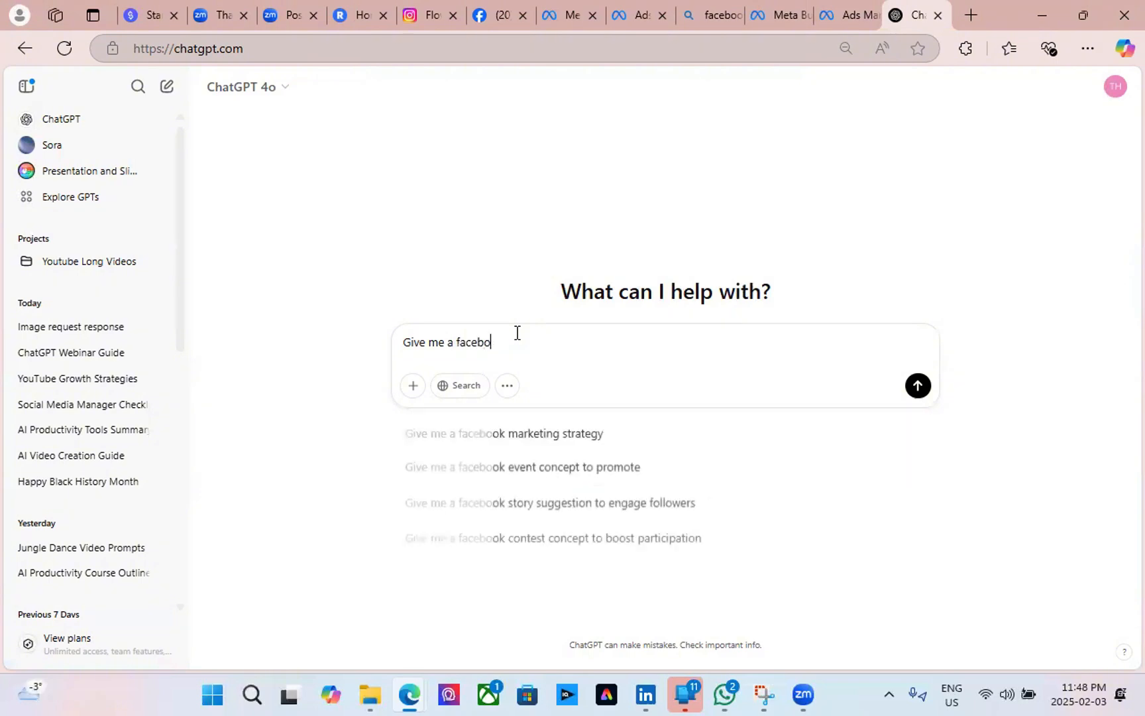
type("ok ad C")
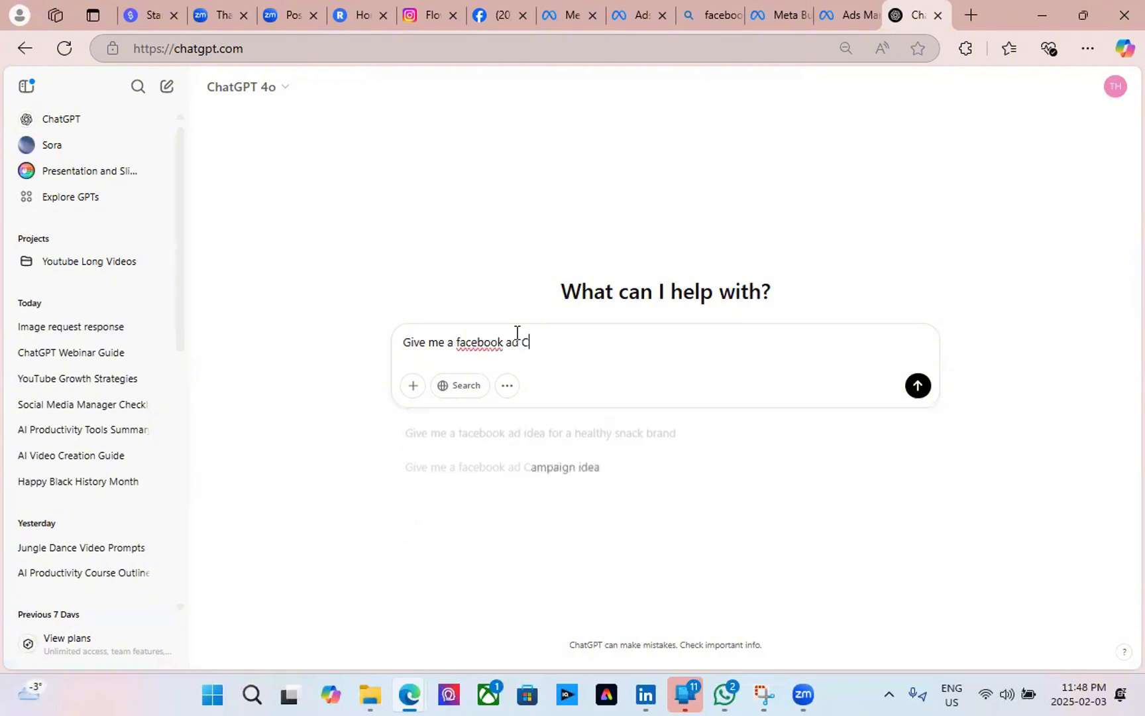
type("ampaign")
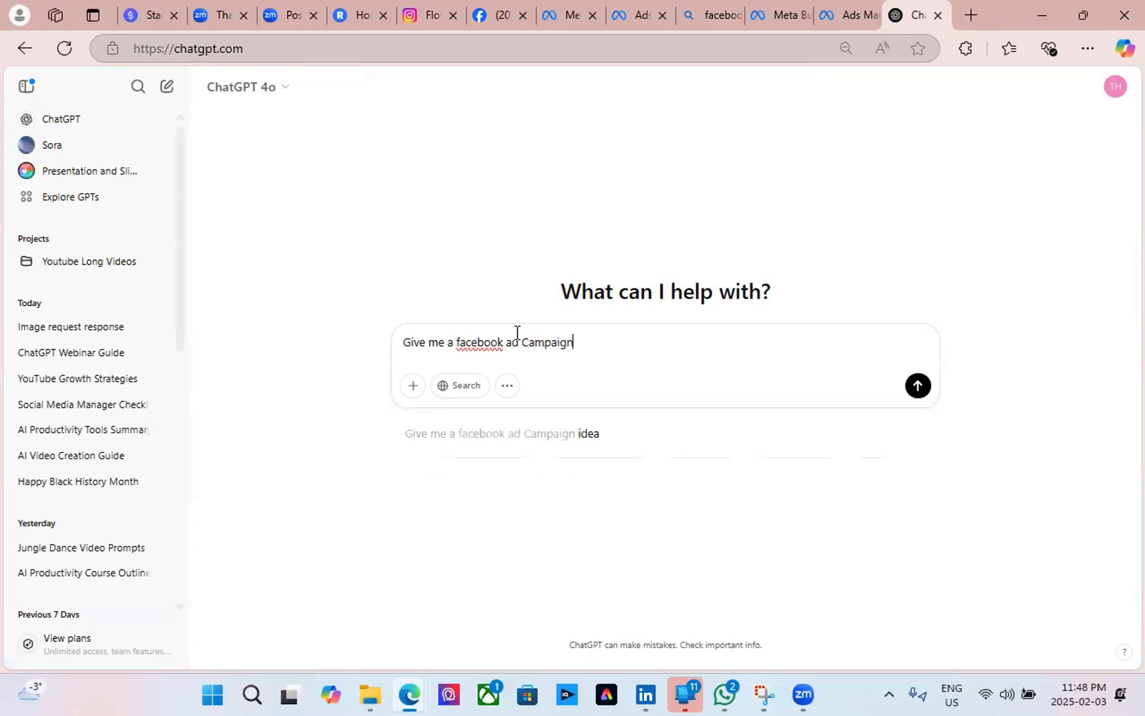
type(" for ")
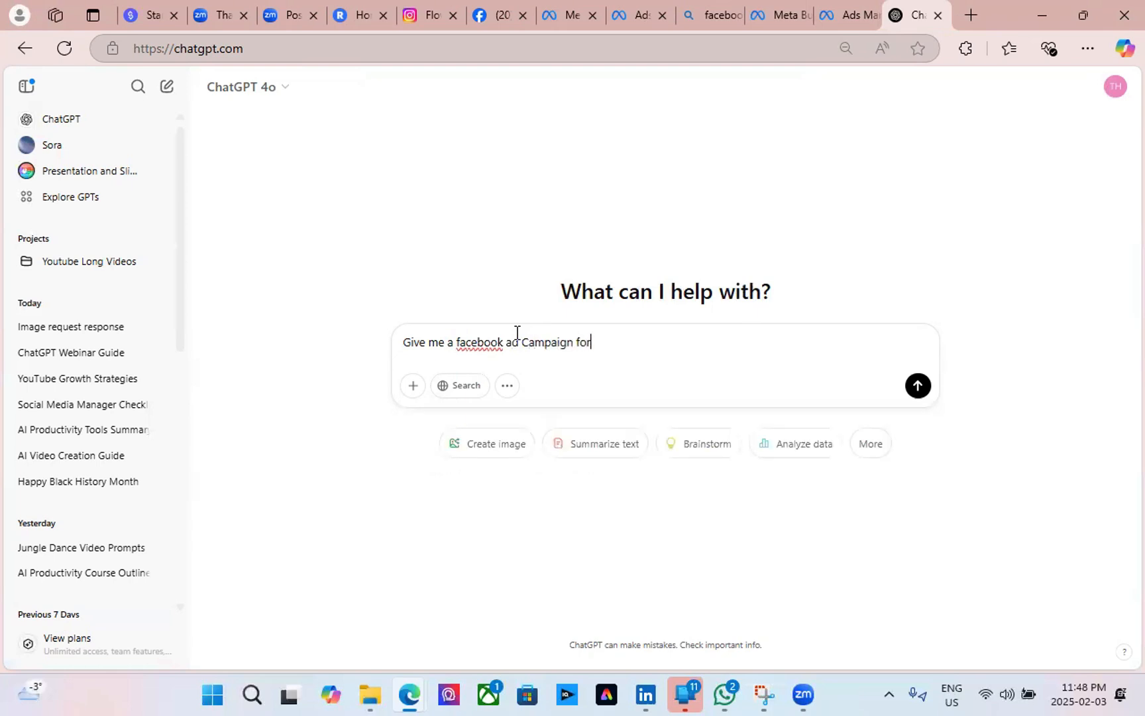
type("my webinar sale on A")
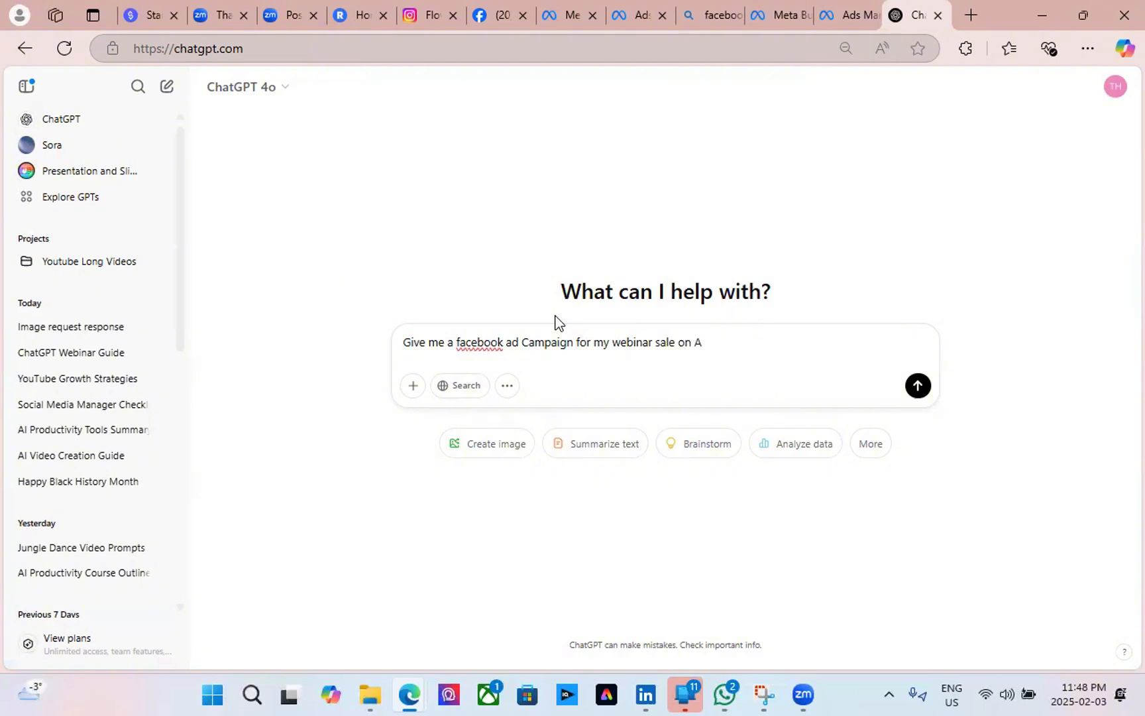
type("tra")
type("ining")
type(" for")
type("ha")
type("tgpt")
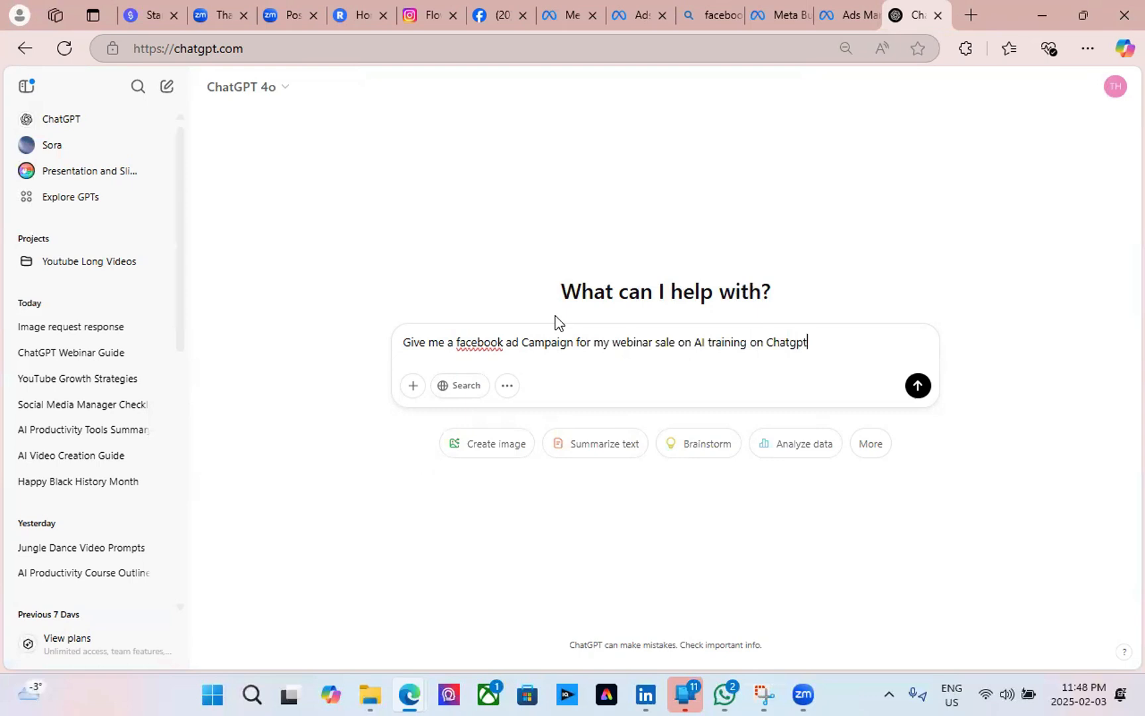
type(" and generative AI")
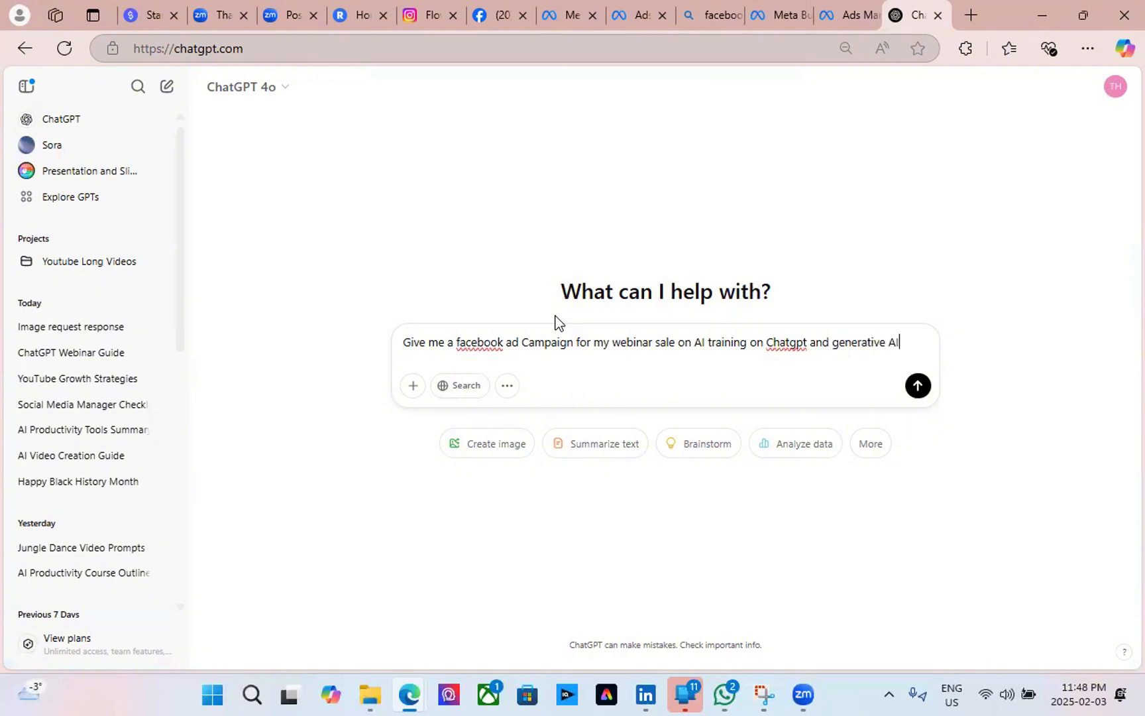
Send the webinar ad campaign prompt and collapse the chat history sidebar.
left_click(915, 393)
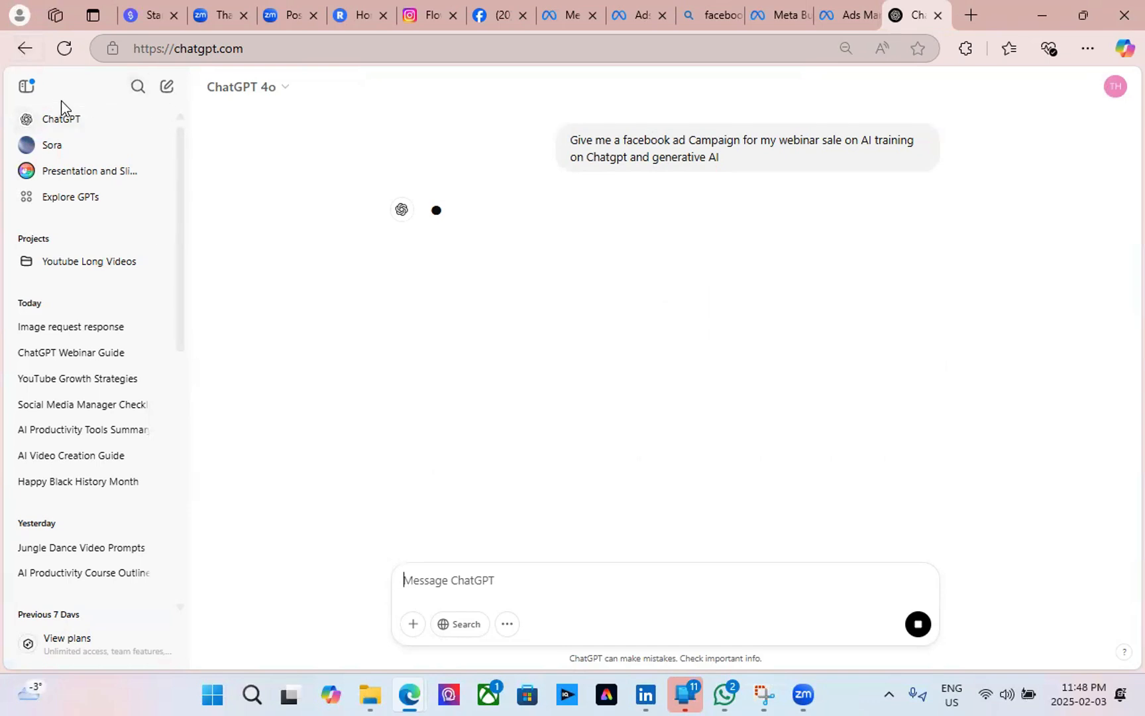
left_click(27, 86)
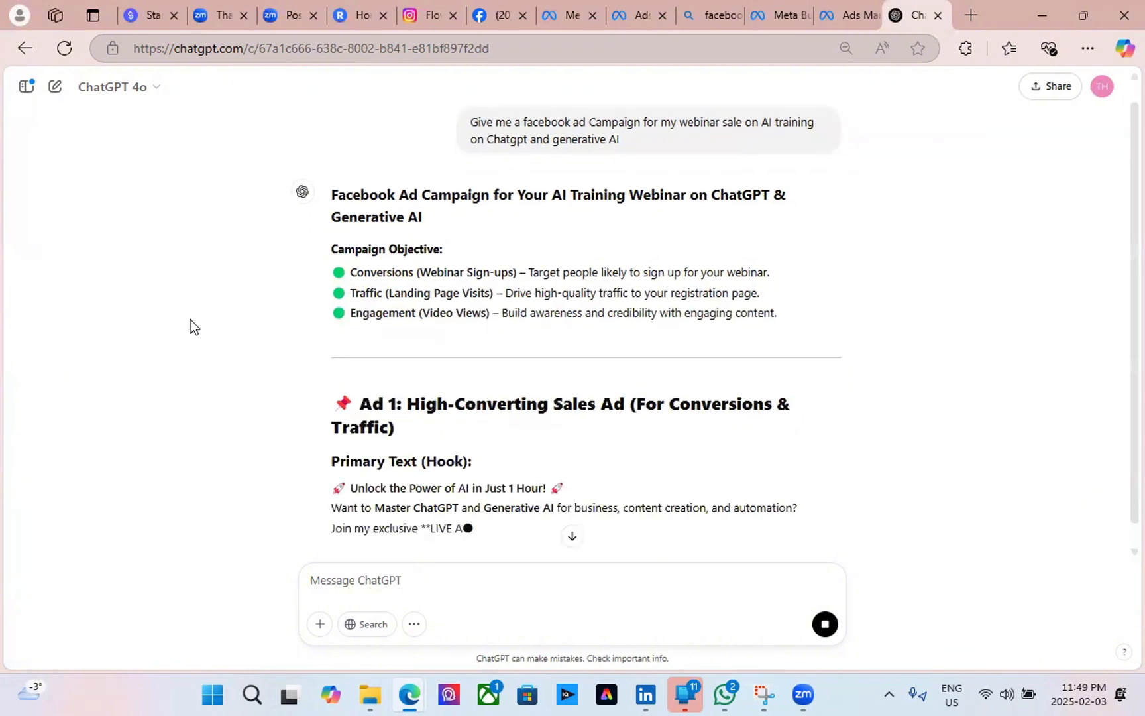
Read the reply's Ad 1 sales copy and Ad 2 storytelling copy, down to Target Audience.
scroll(241, 372, "down", 1)
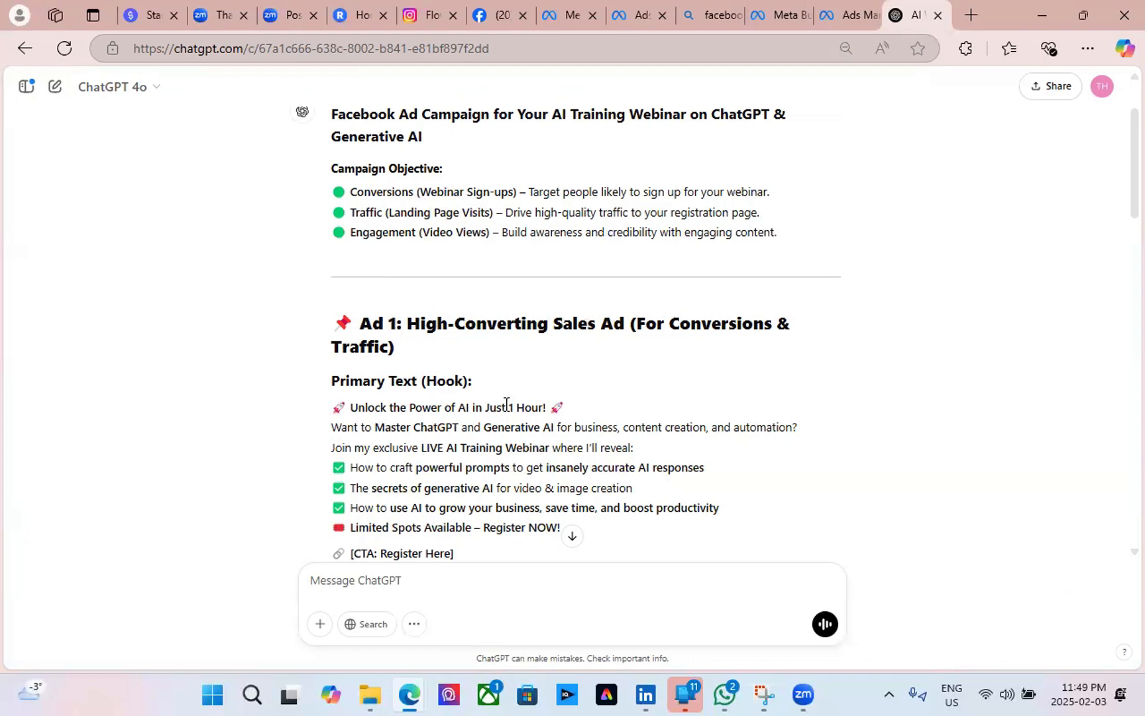
scroll(604, 423, "down", 3)
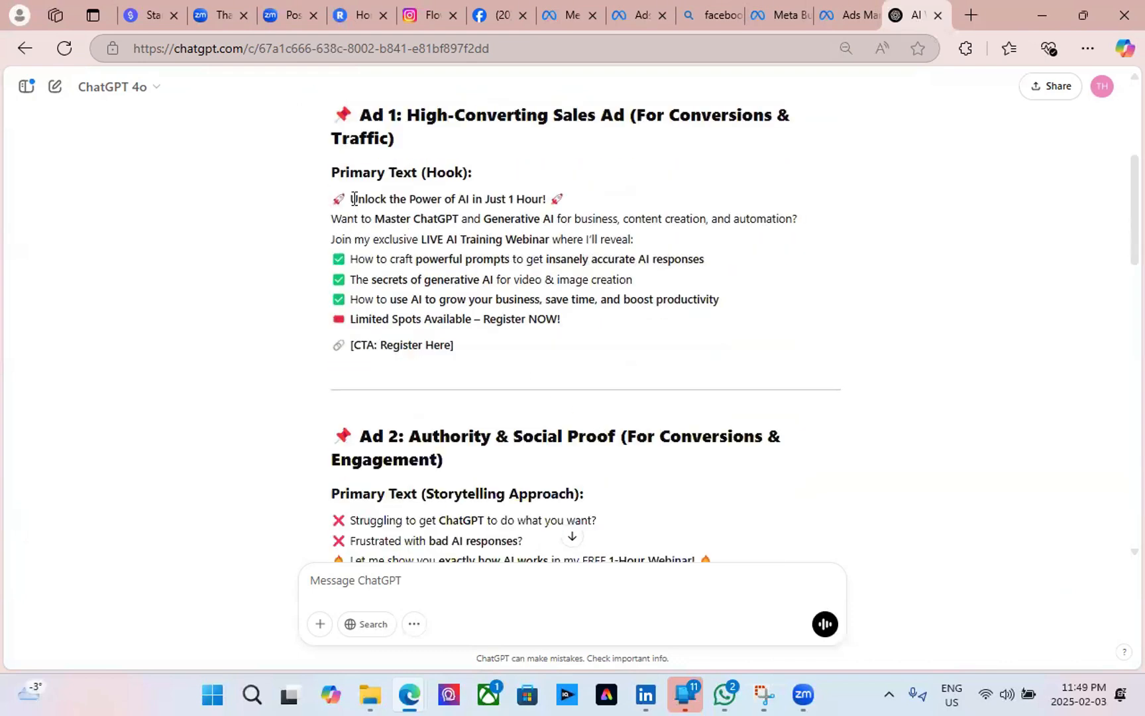
left_click_drag(321, 197, 563, 202)
left_click(597, 207)
scroll(506, 414, "up", 3)
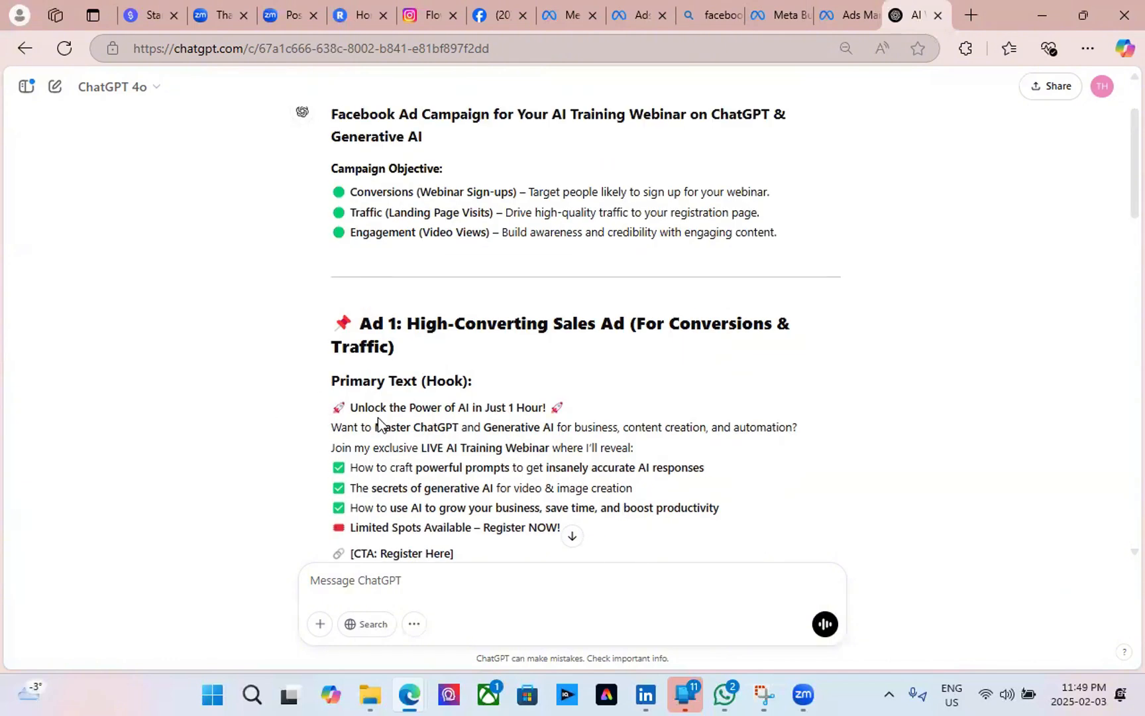
scroll(479, 490, "down", 3)
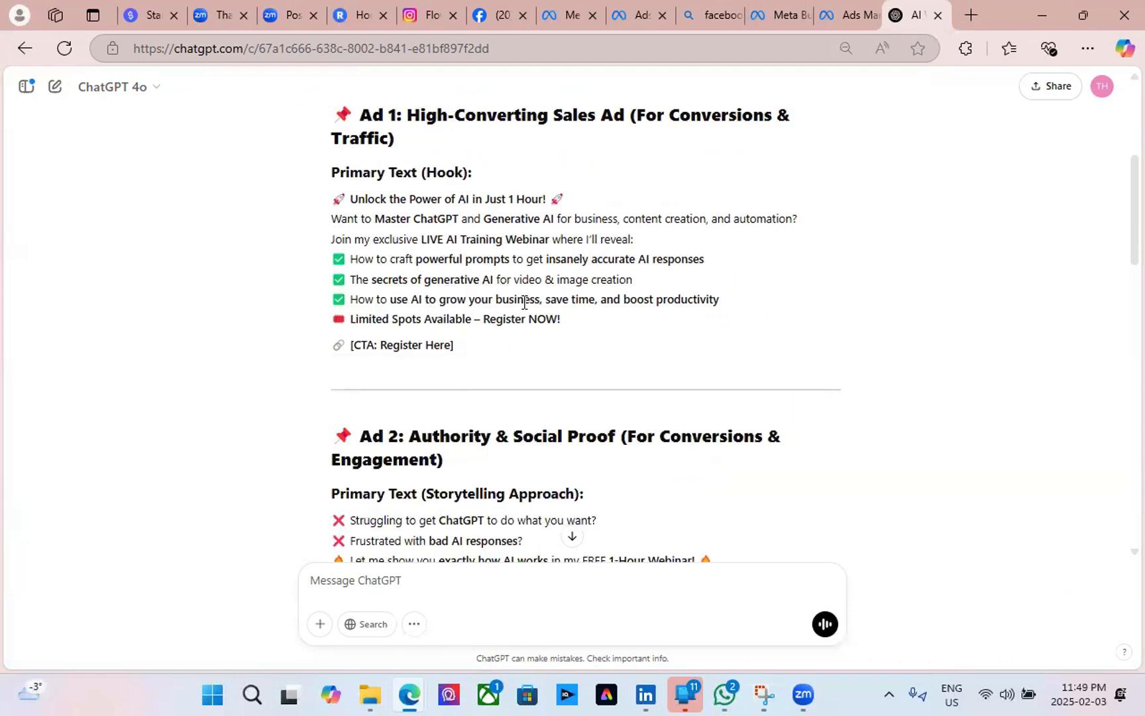
scroll(474, 516, "down", 3)
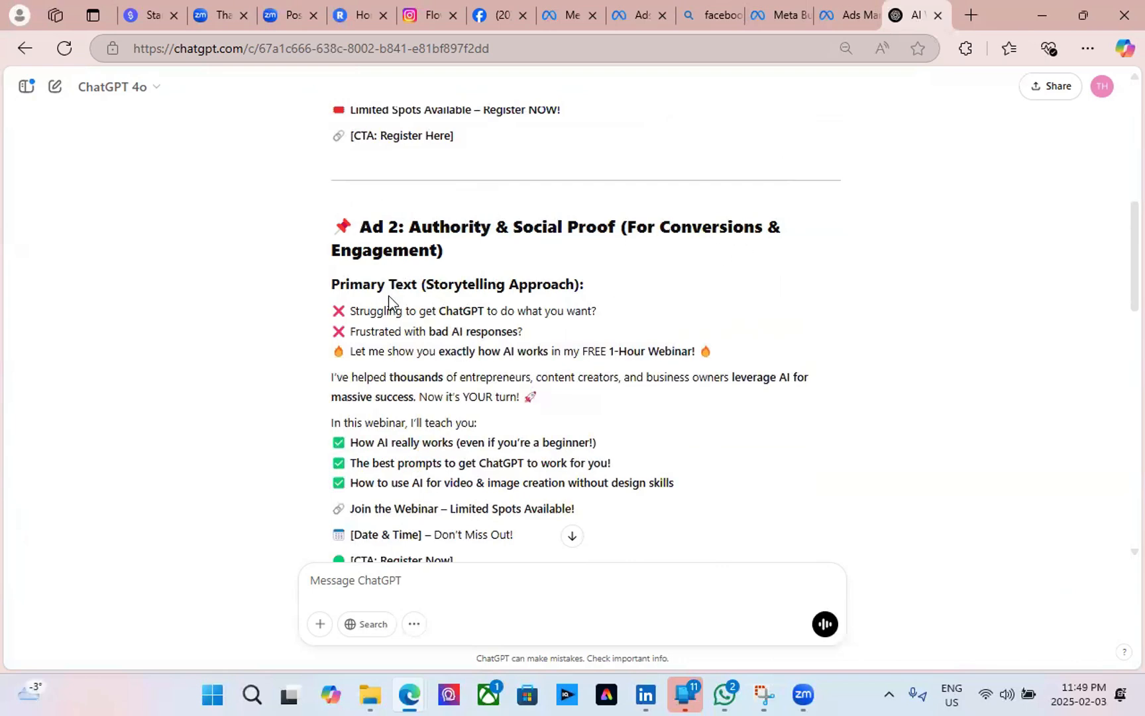
scroll(429, 306, "up", 6)
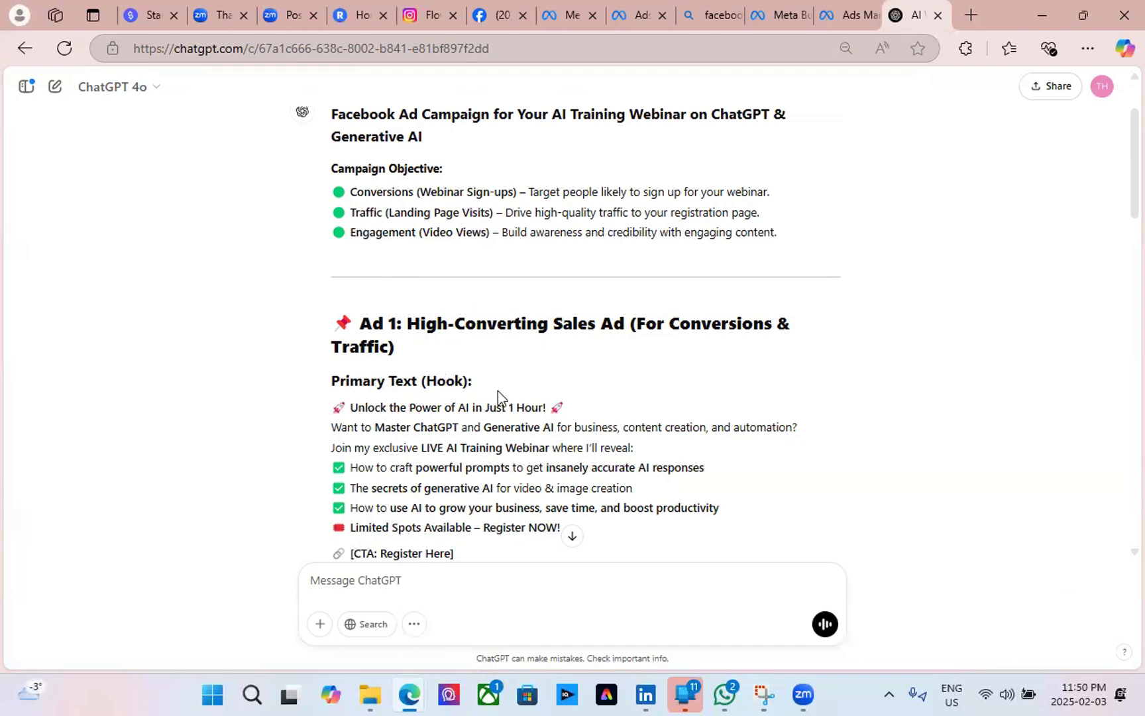
scroll(544, 406, "down", 3)
scroll(417, 398, "down", 3)
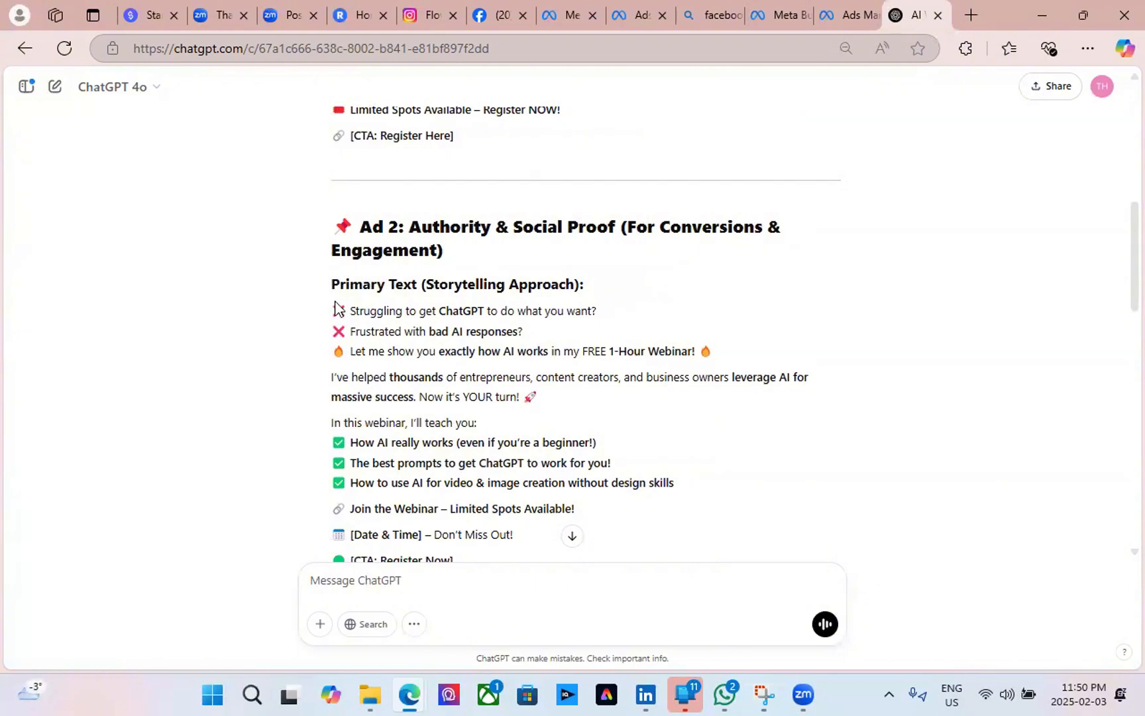
scroll(544, 407, "down", 6)
Scroll the reply past Ad 3 and Target Audience to the Ad Formats and Budget & Strategy sections.
scroll(408, 265, "down", 3)
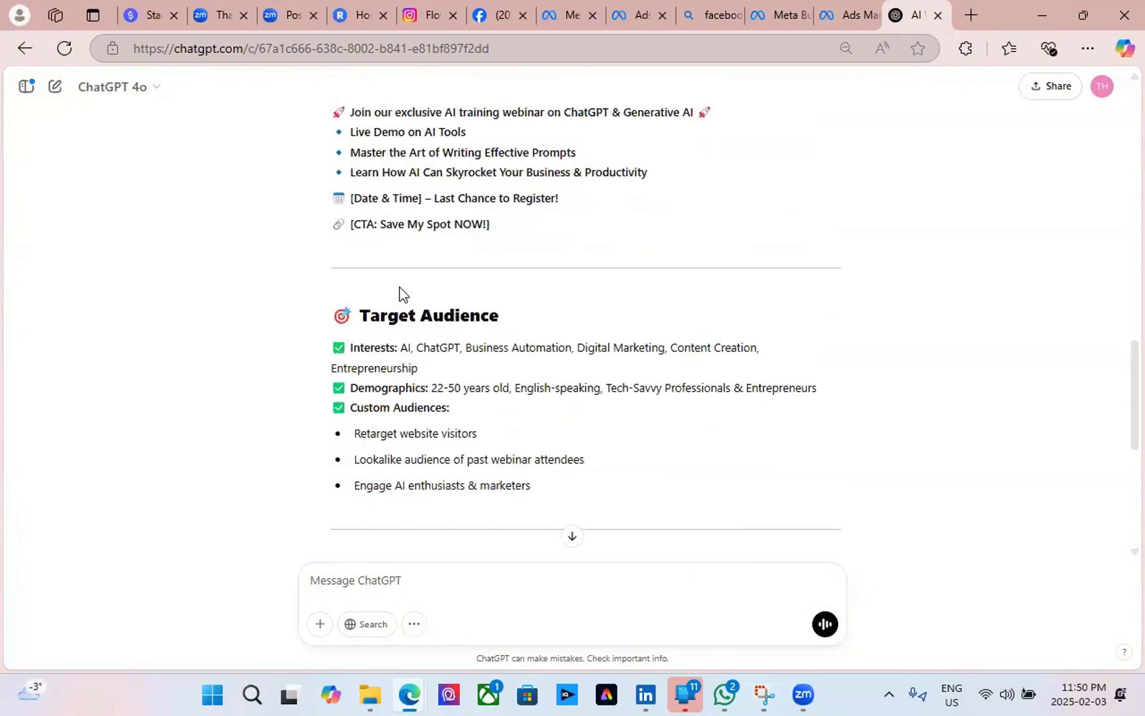
scroll(400, 291, "down", 4)
scroll(431, 252, "up", 8)
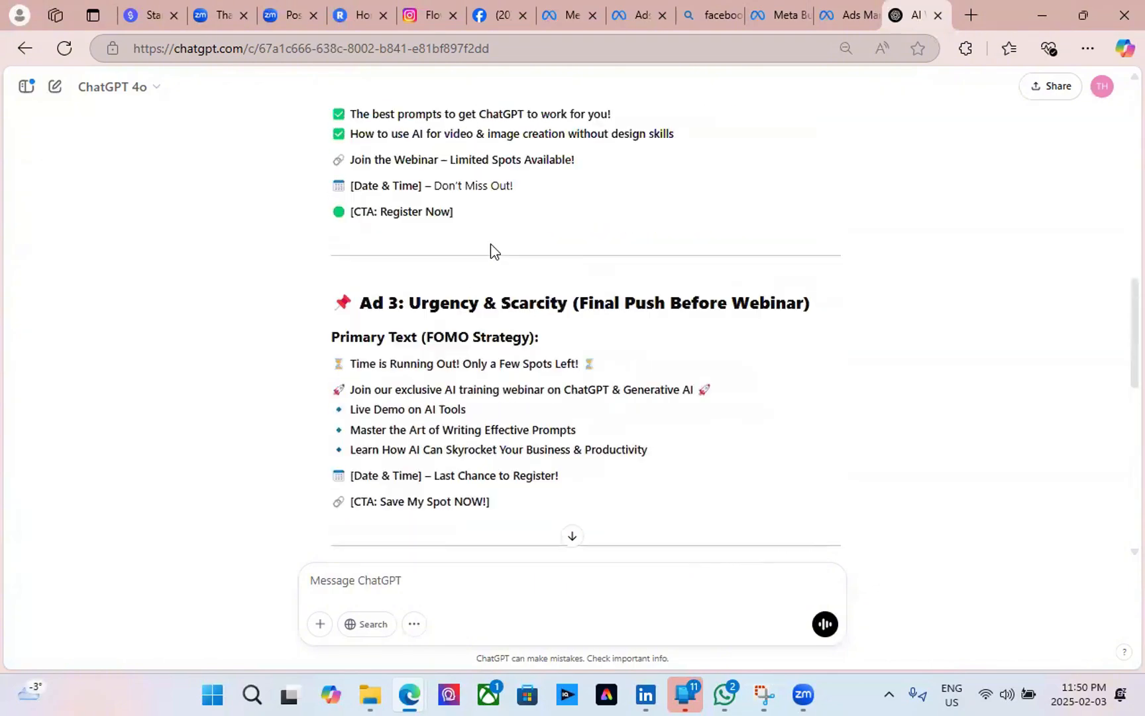
scroll(447, 475, "up", 2)
scroll(411, 463, "down", 3)
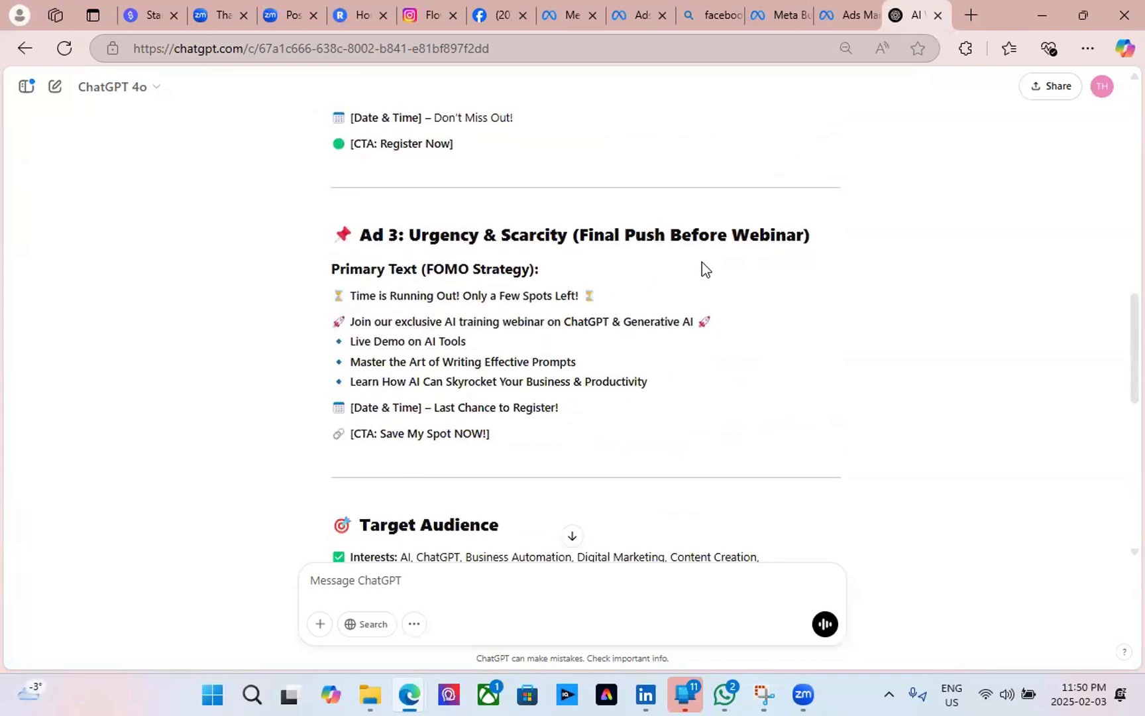
scroll(555, 312, "down", 3)
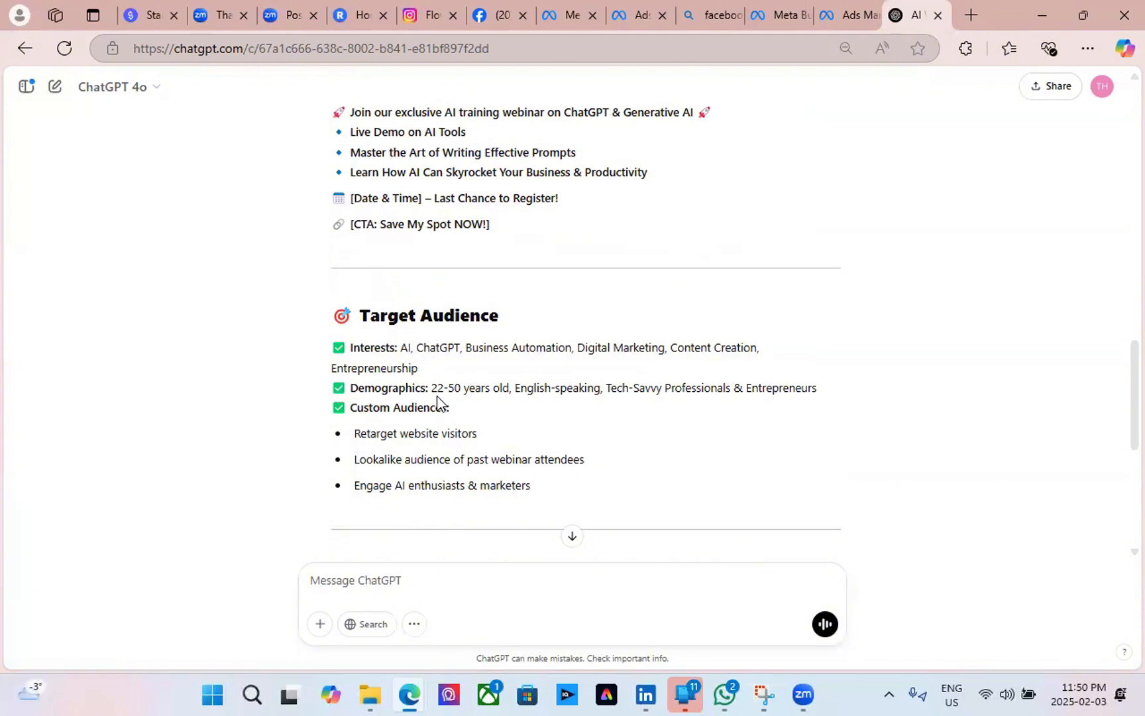
scroll(436, 403, "down", 3)
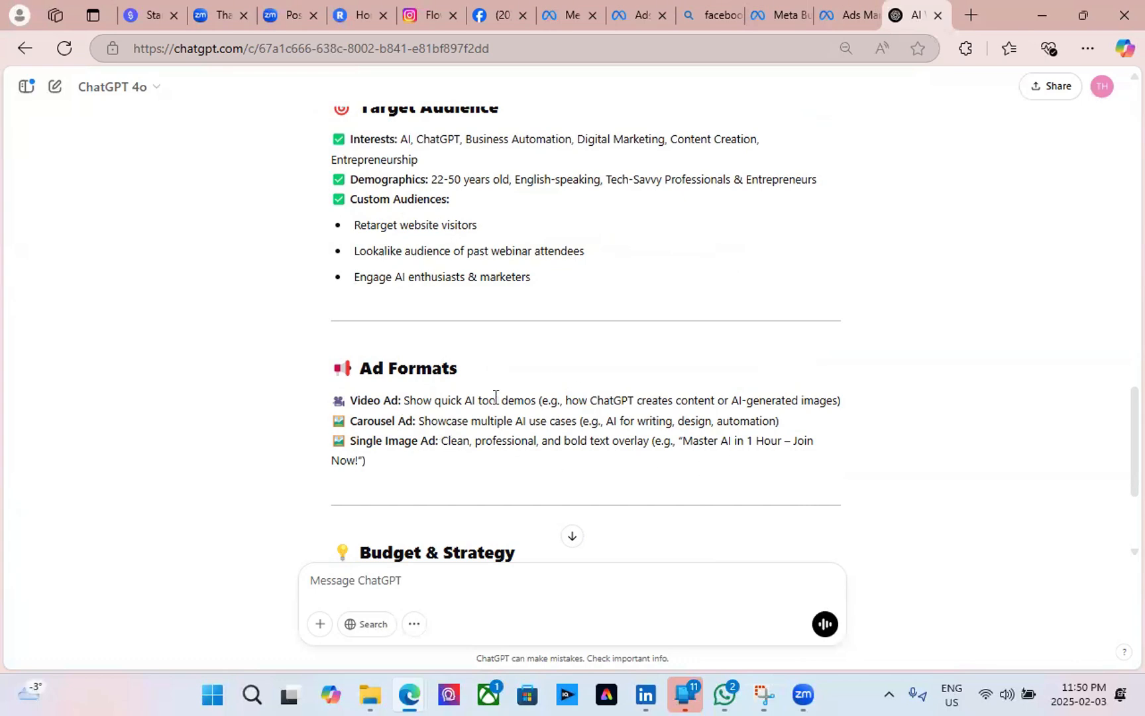
In the New Traffic Ad Set, keep 'When you get charged' billing on Impression.
scroll(494, 403, "down", 3)
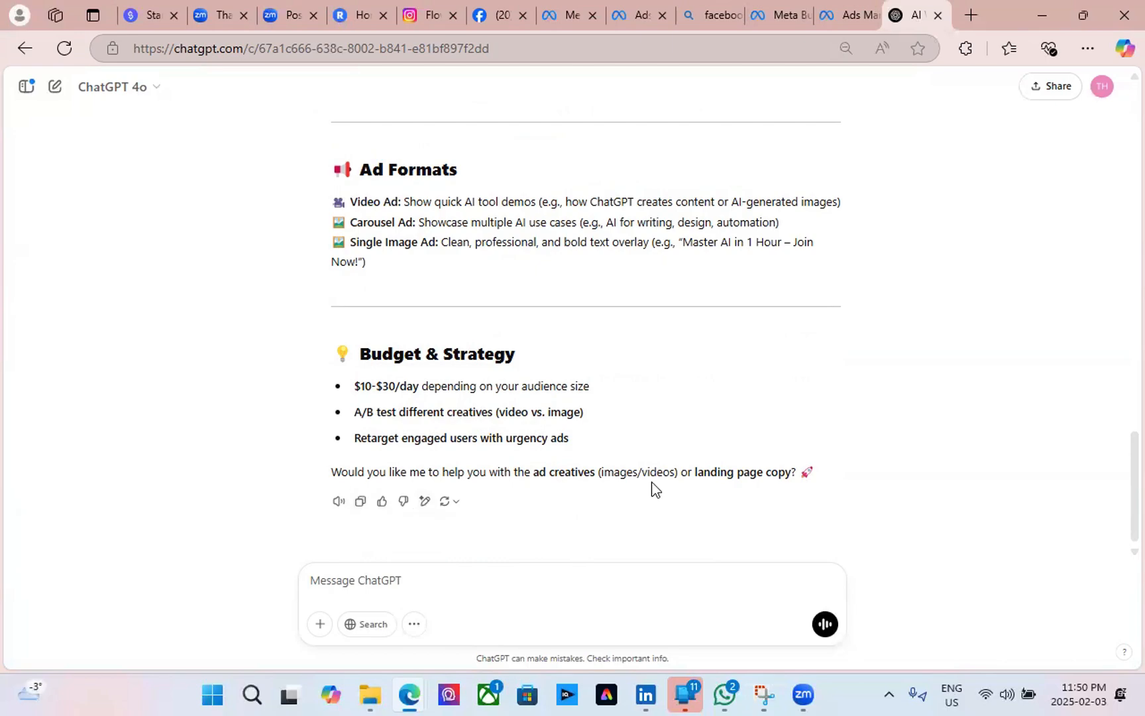
scroll(574, 325, "up", 20)
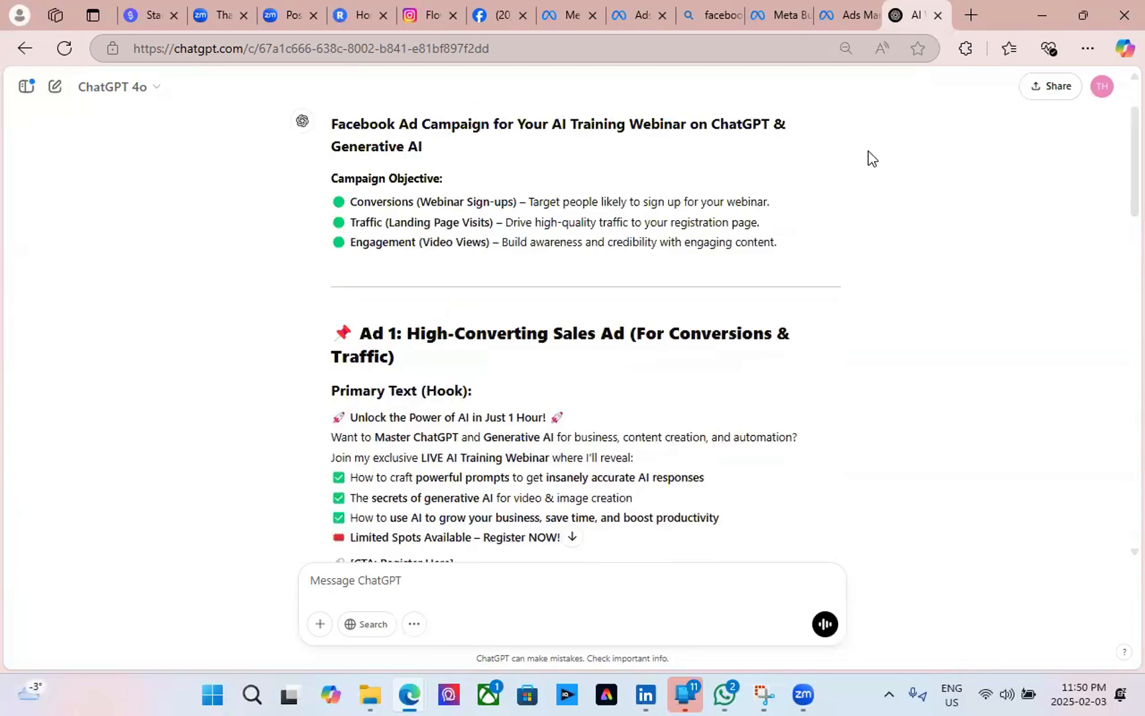
left_click(848, 27)
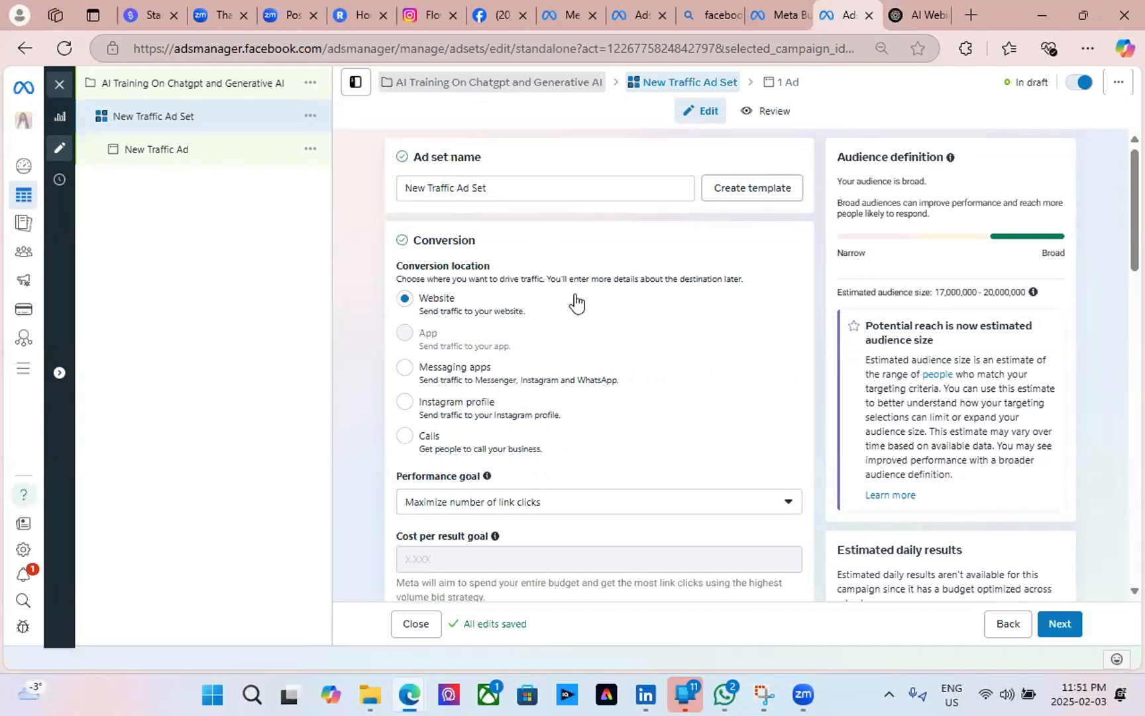
scroll(646, 488, "down", 3)
scroll(611, 439, "down", 3)
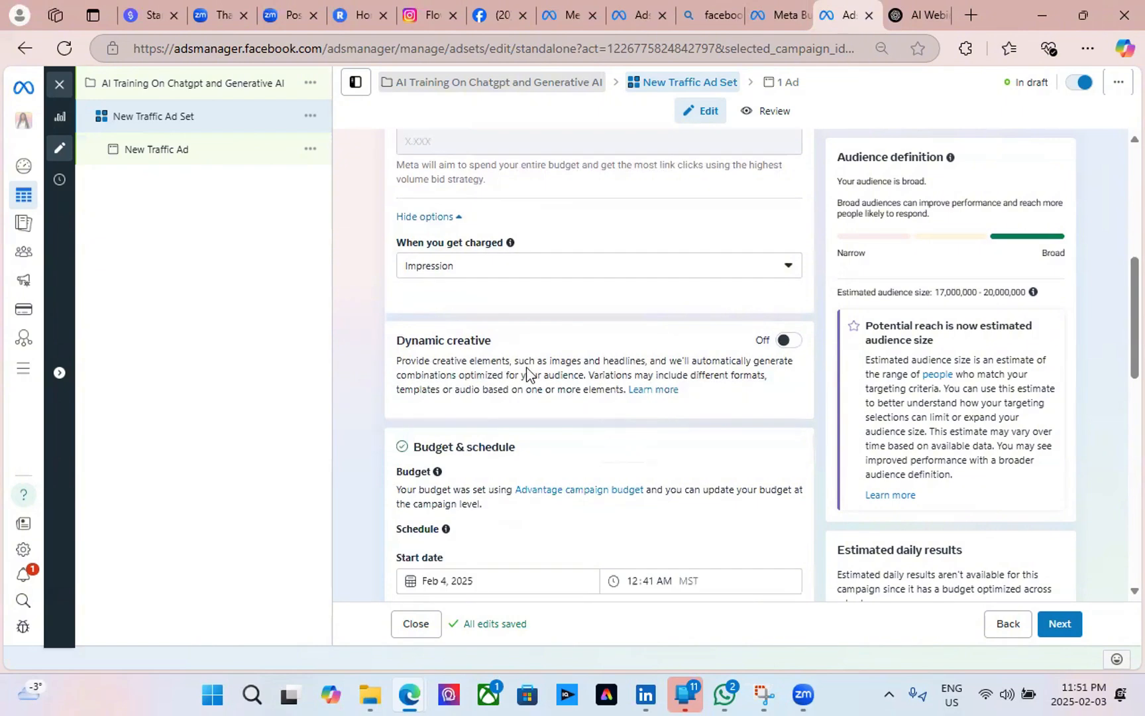
left_click(459, 273)
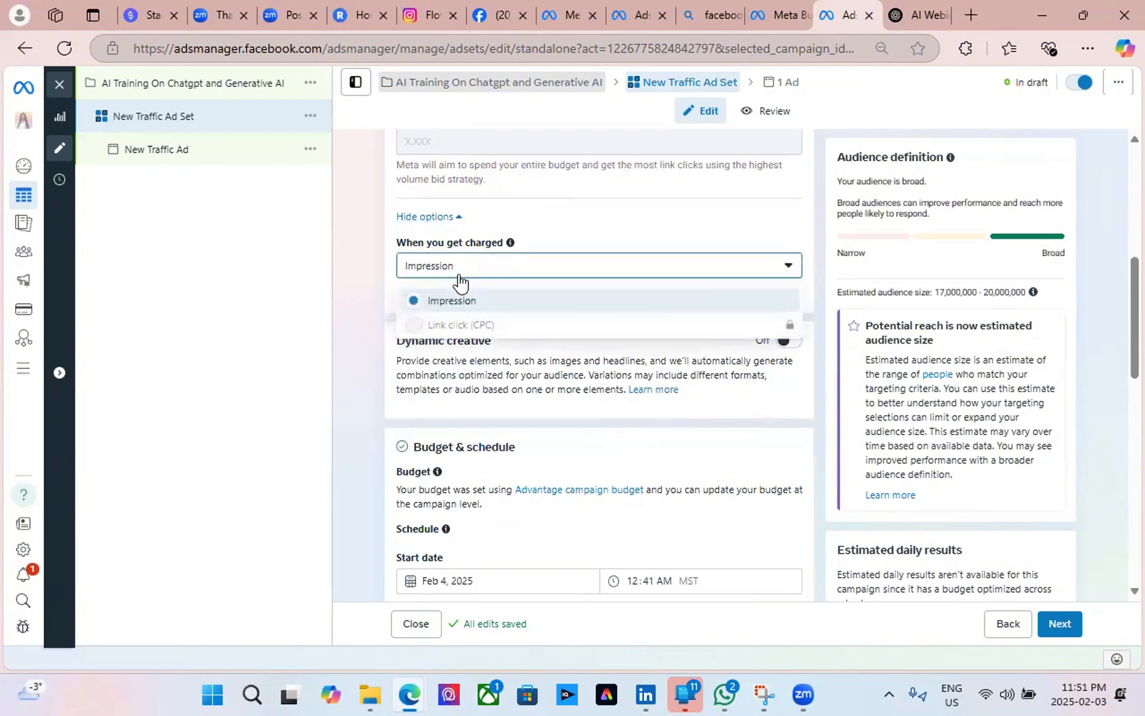
left_click(459, 278)
Turn on an end date for the ad set and set it to February 11, 2025.
scroll(474, 381, "down", 6)
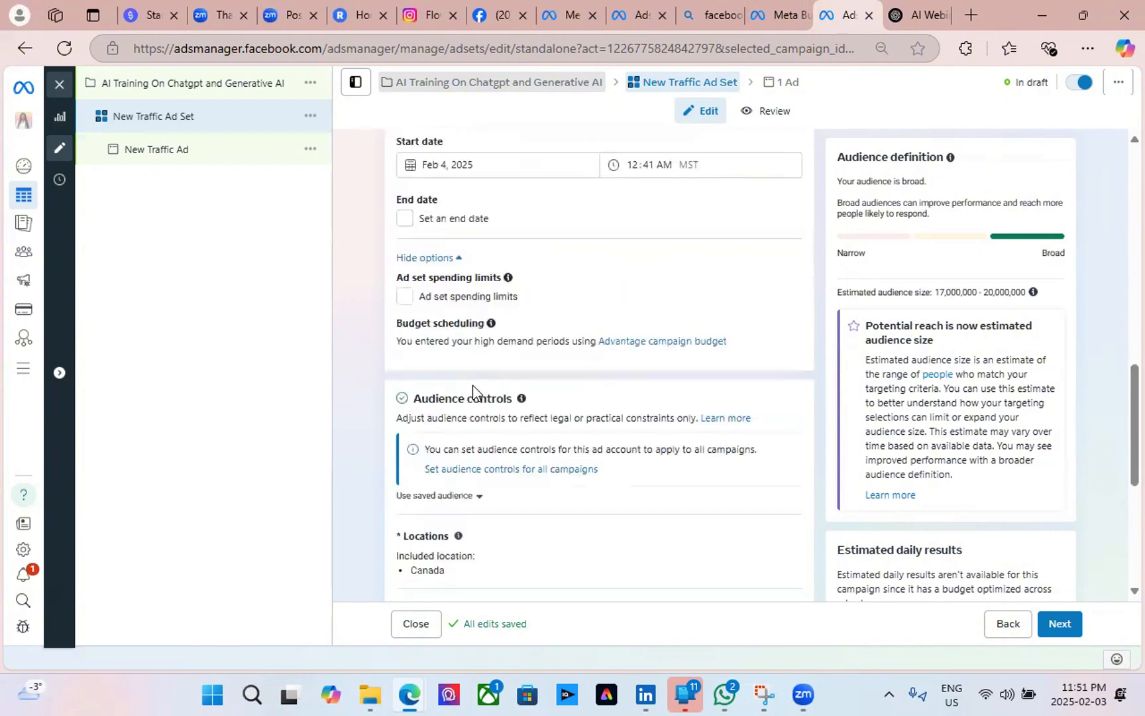
left_click(402, 223)
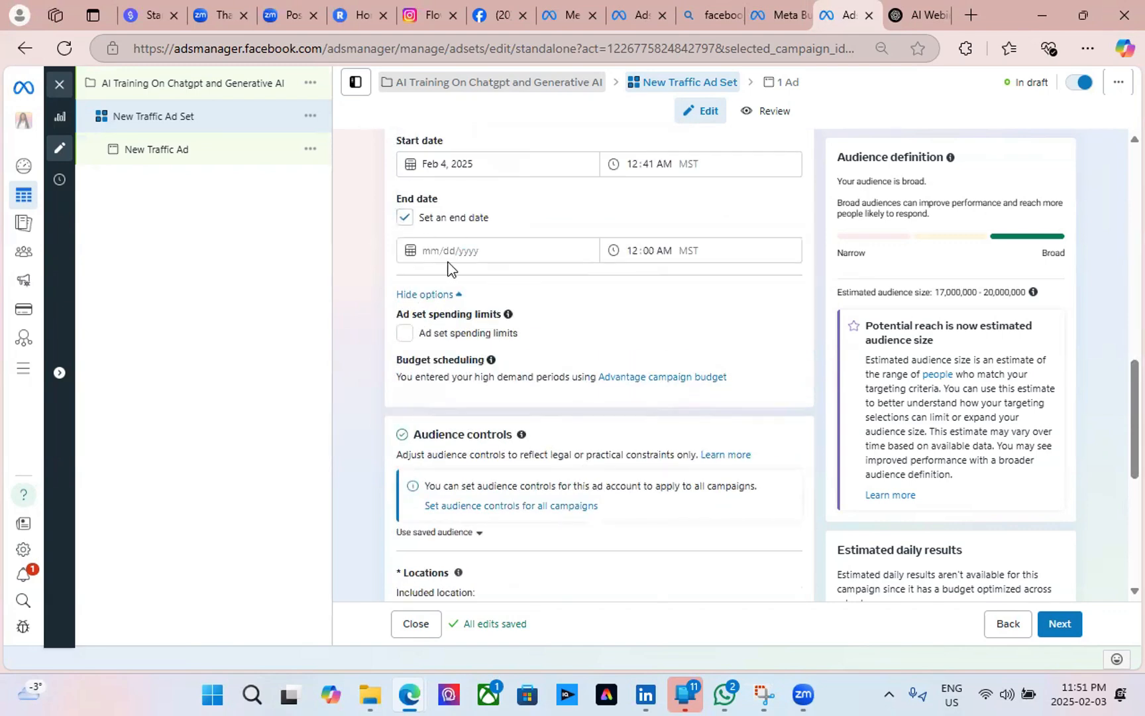
left_click(447, 251)
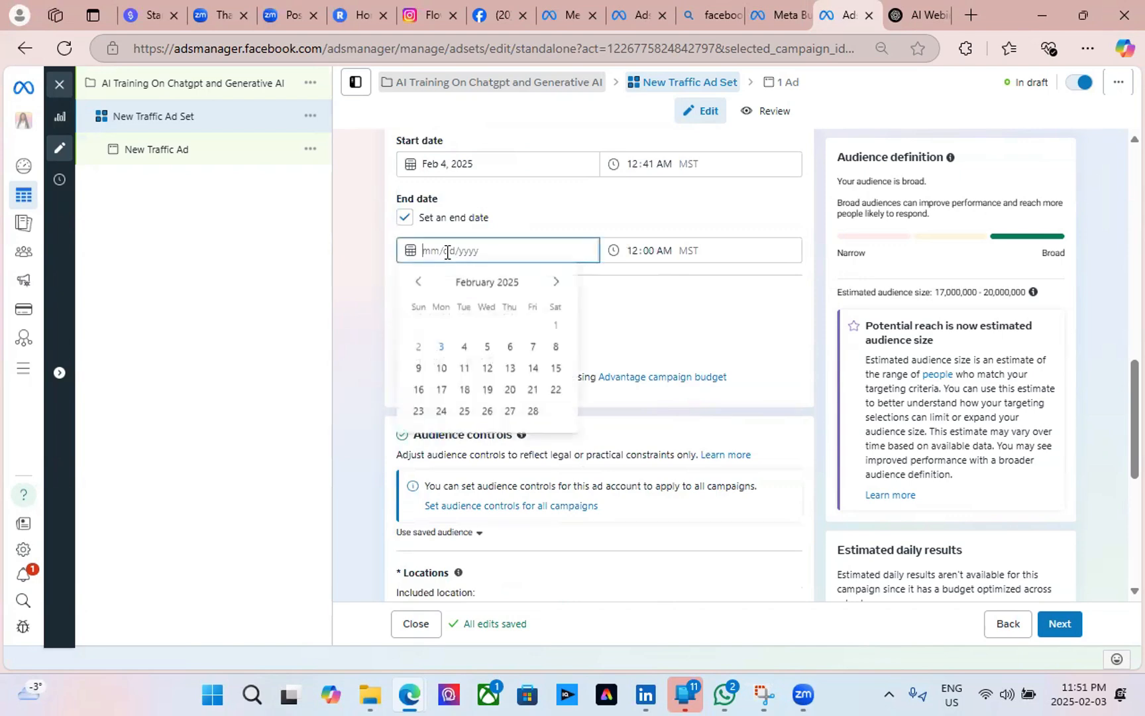
left_click(465, 369)
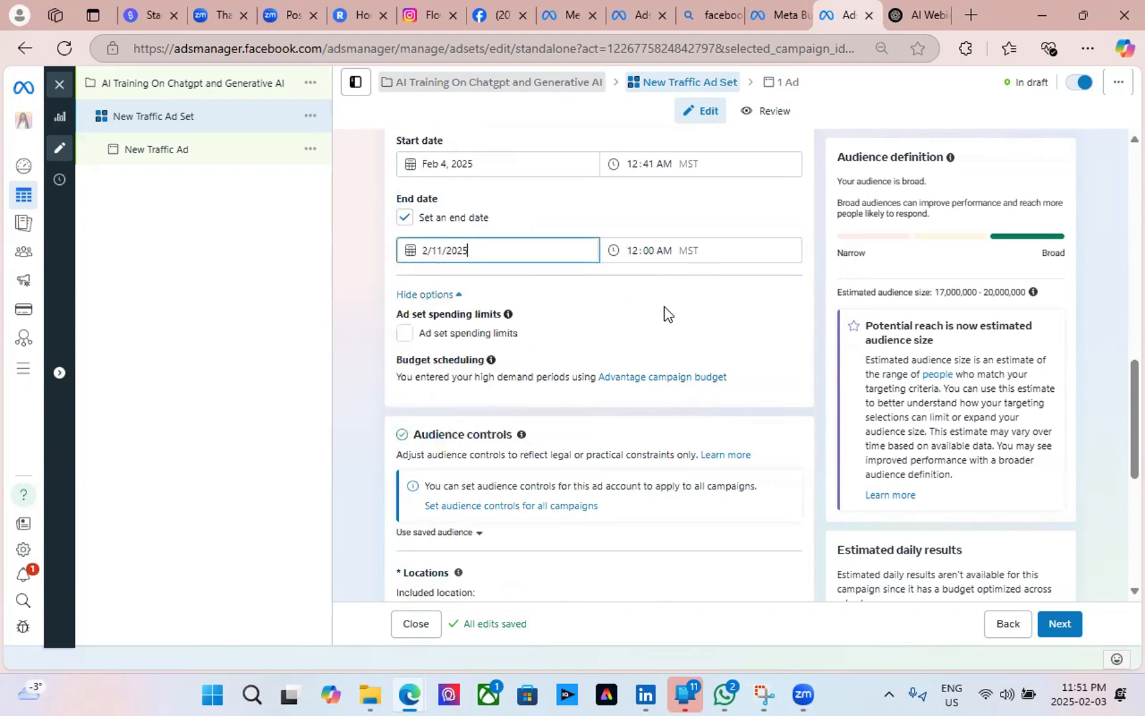
scroll(420, 311, "down", 3)
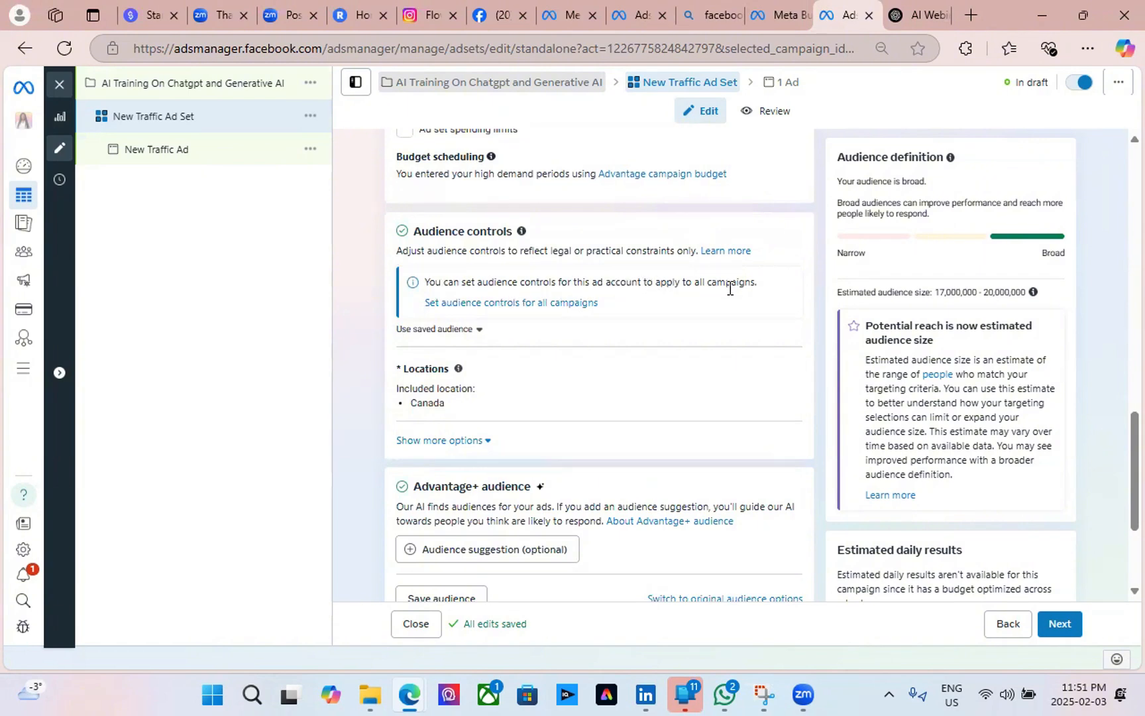
Look through the account-wide audience controls and saved audiences, closing both unchanged.
left_click(511, 303)
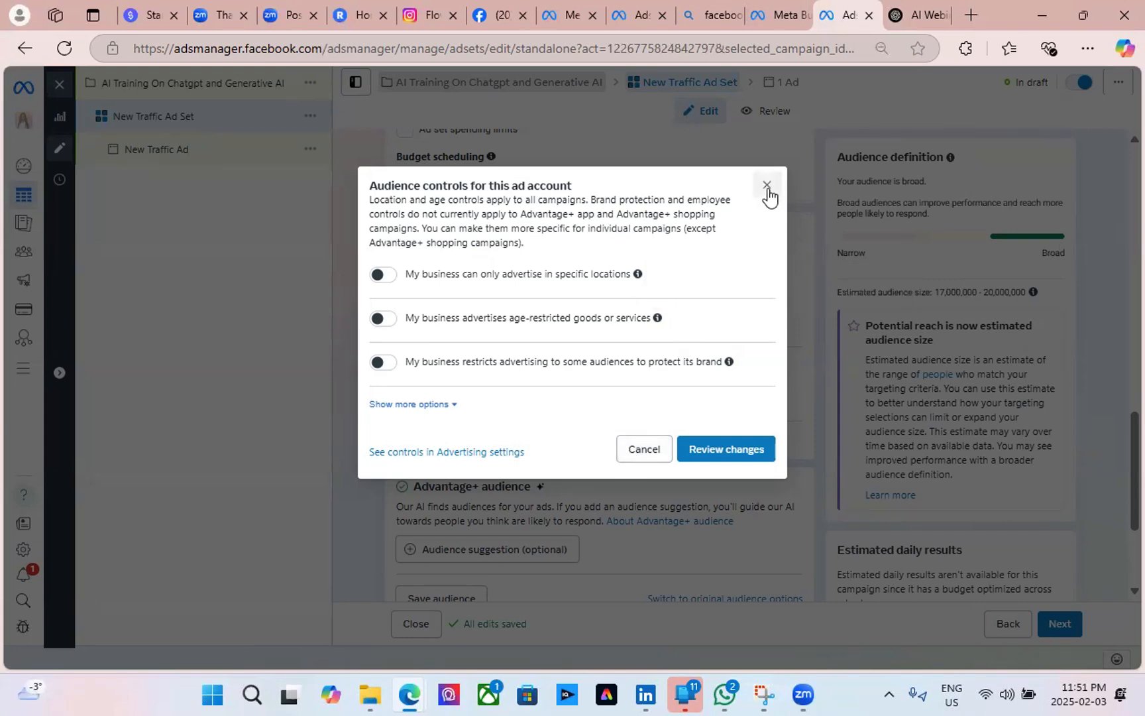
left_click(646, 454)
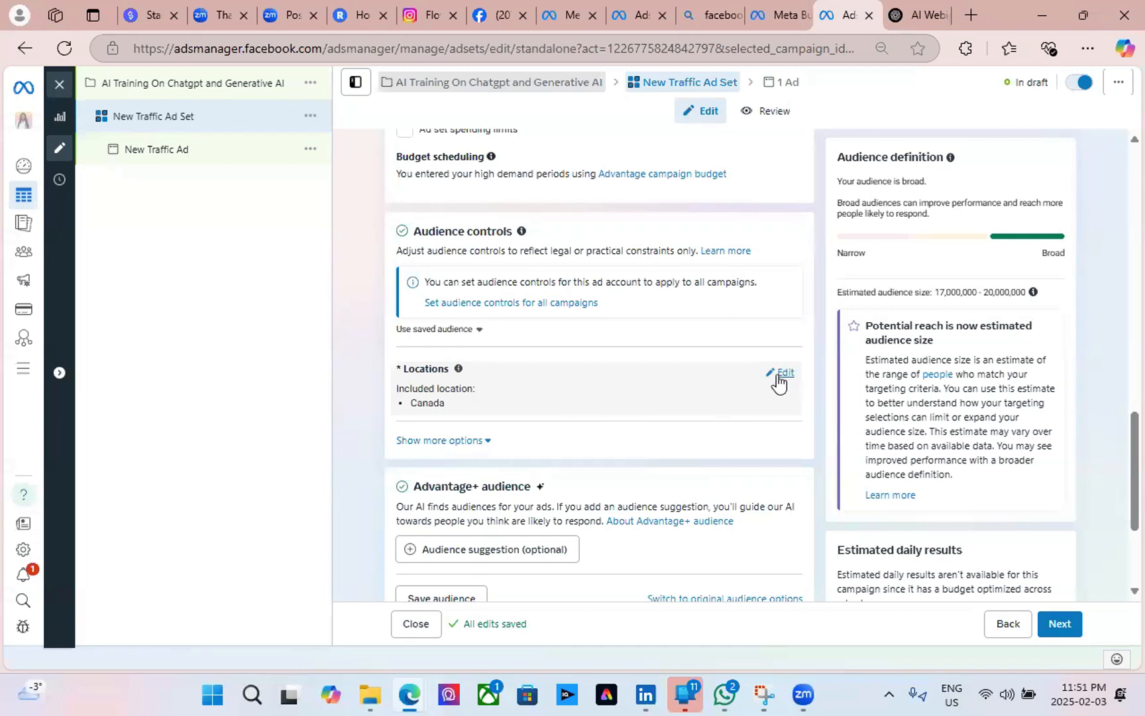
left_click(479, 330)
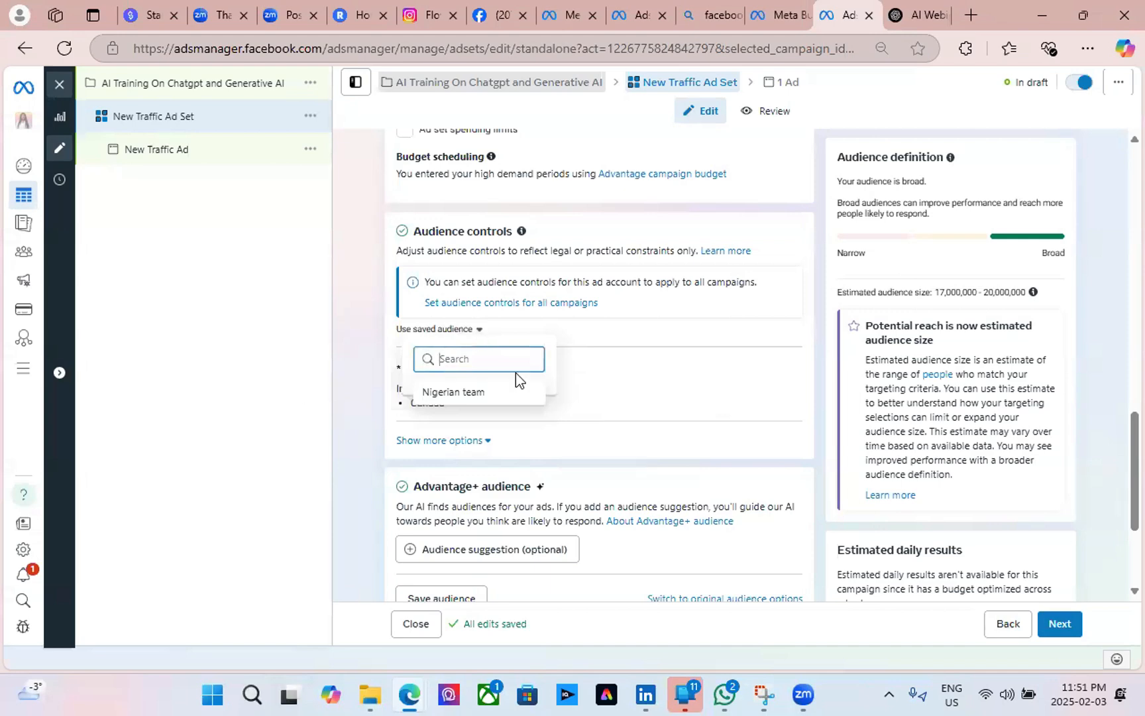
left_click(636, 333)
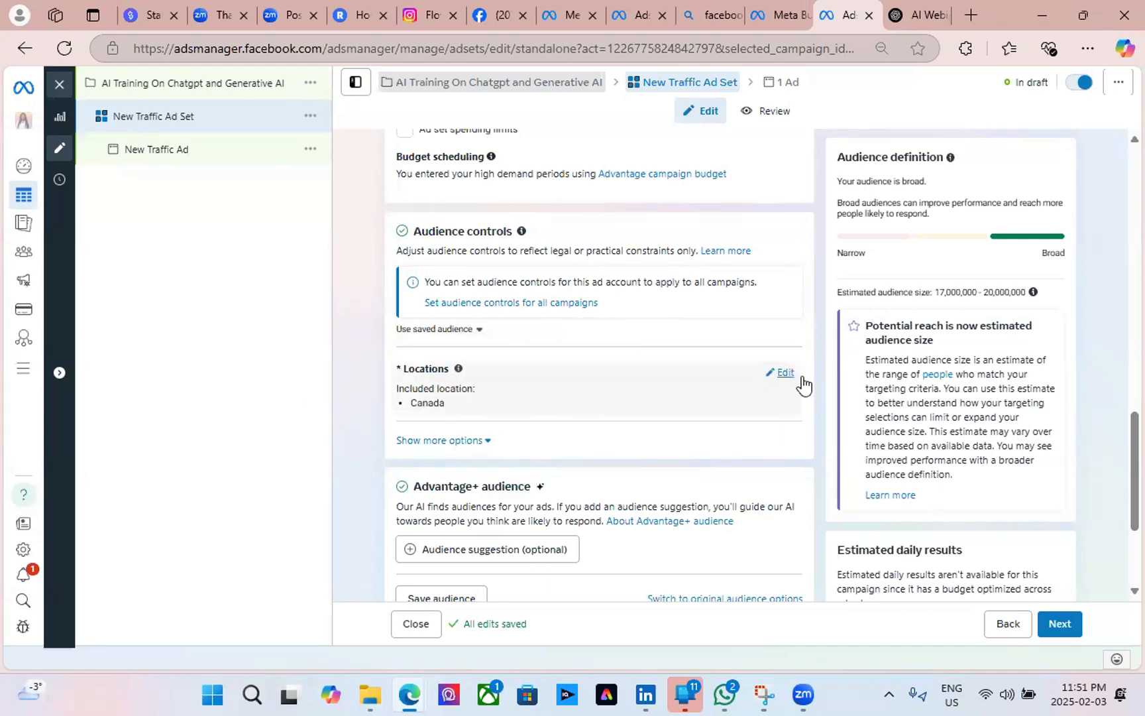
Show more audience options: minimum age 18, custom audience exclusions and all languages.
left_click(484, 441)
scroll(571, 467, "down", 3)
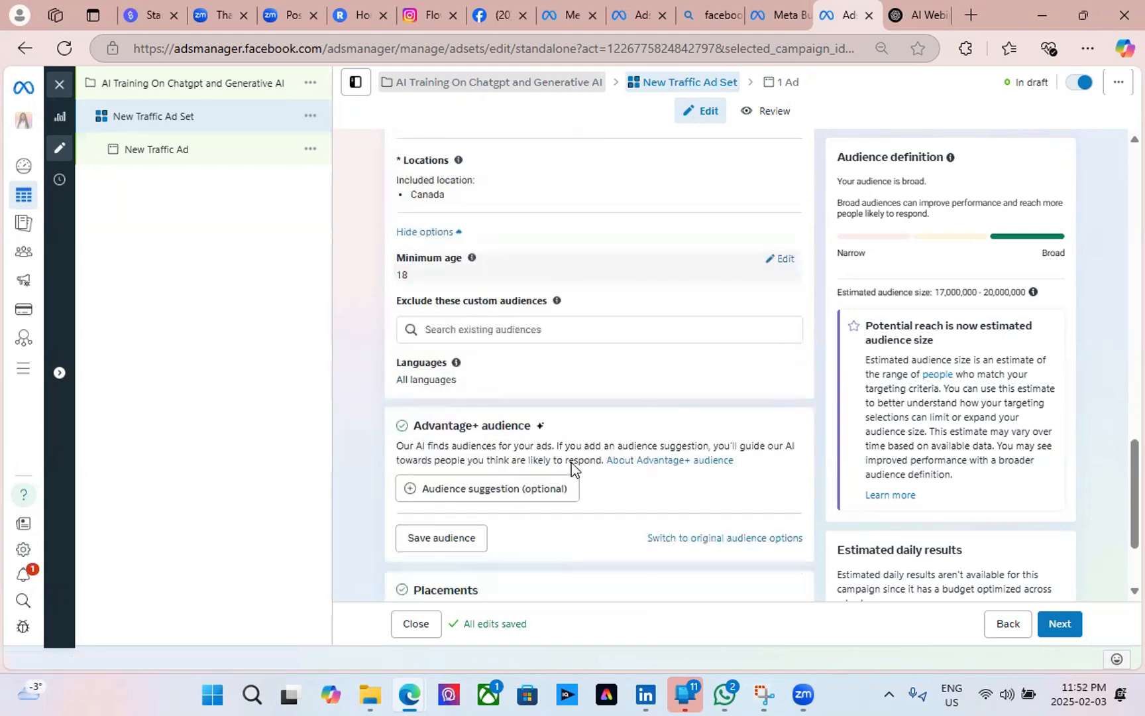
scroll(530, 358, "up", 2)
scroll(523, 348, "up", 1)
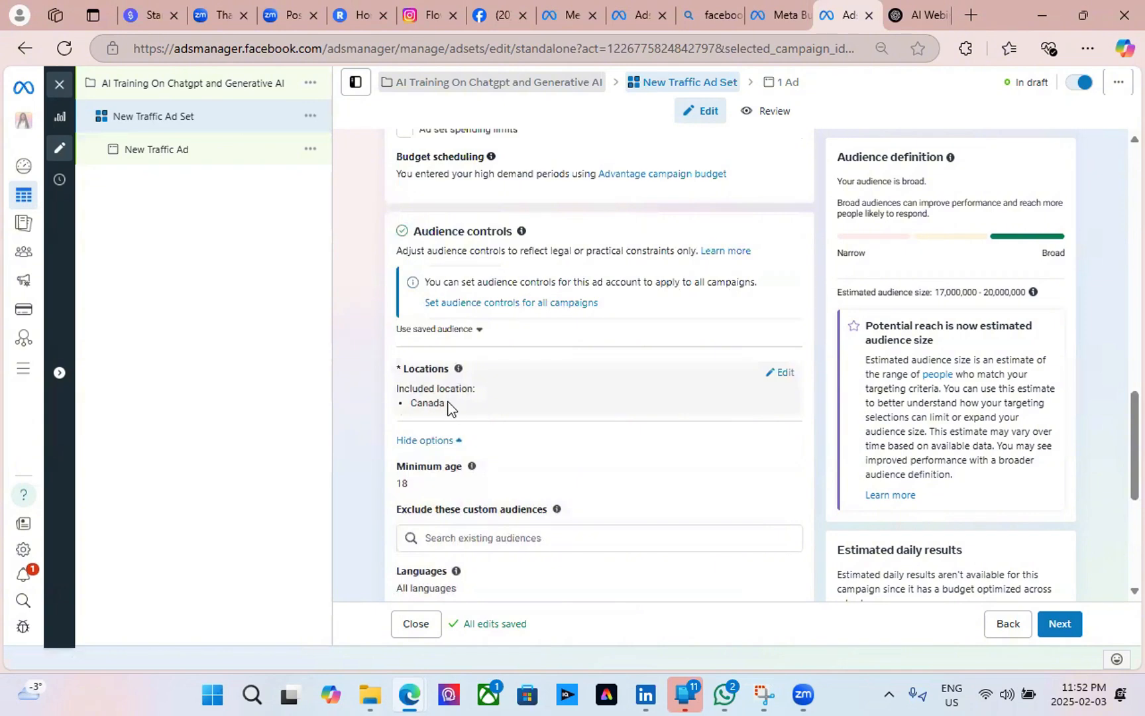
Add Nigeria and United States to the ad set's target locations.
left_click(778, 376)
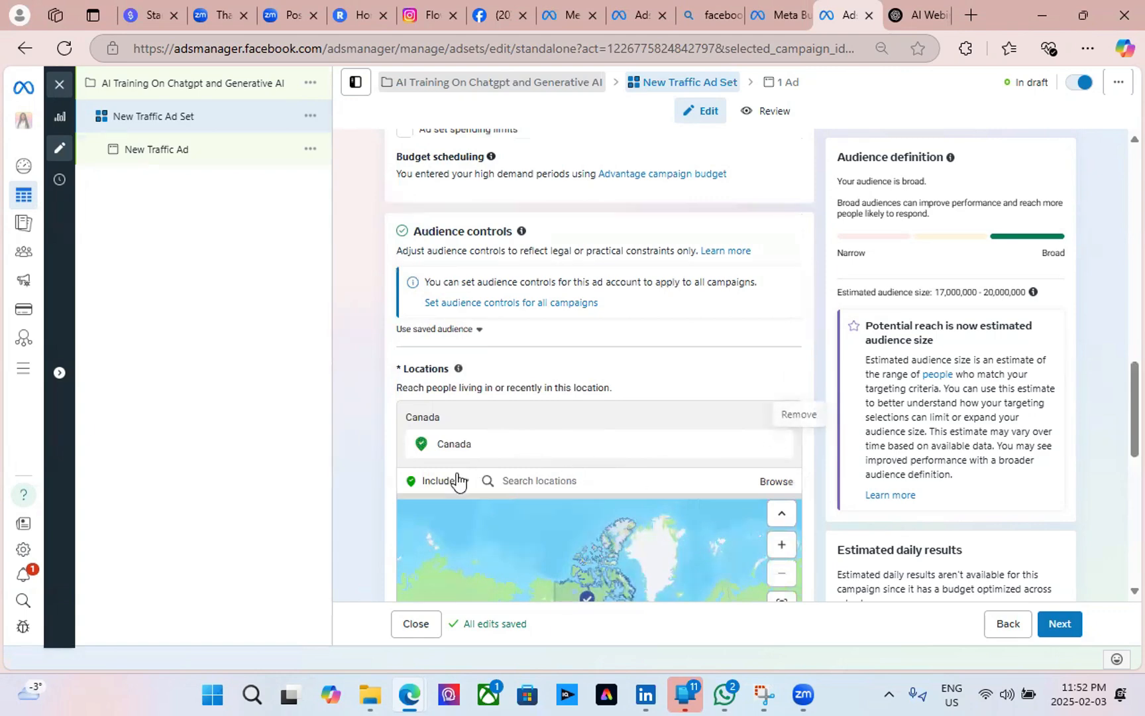
left_click(513, 481)
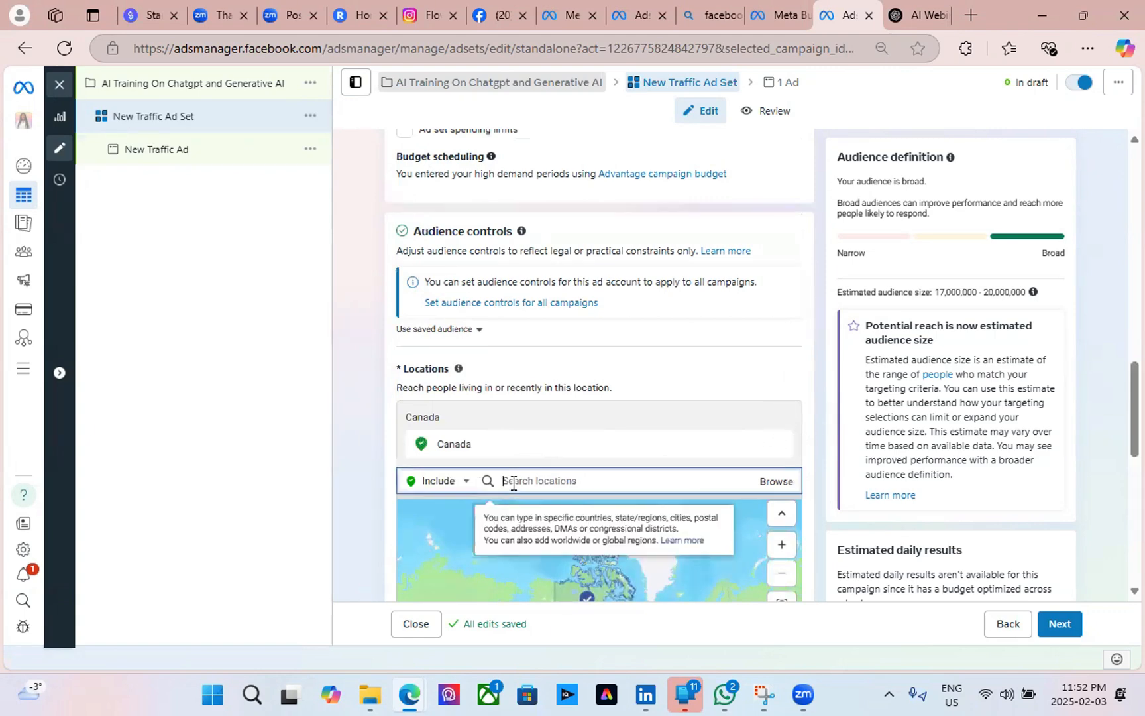
type("Nigeria")
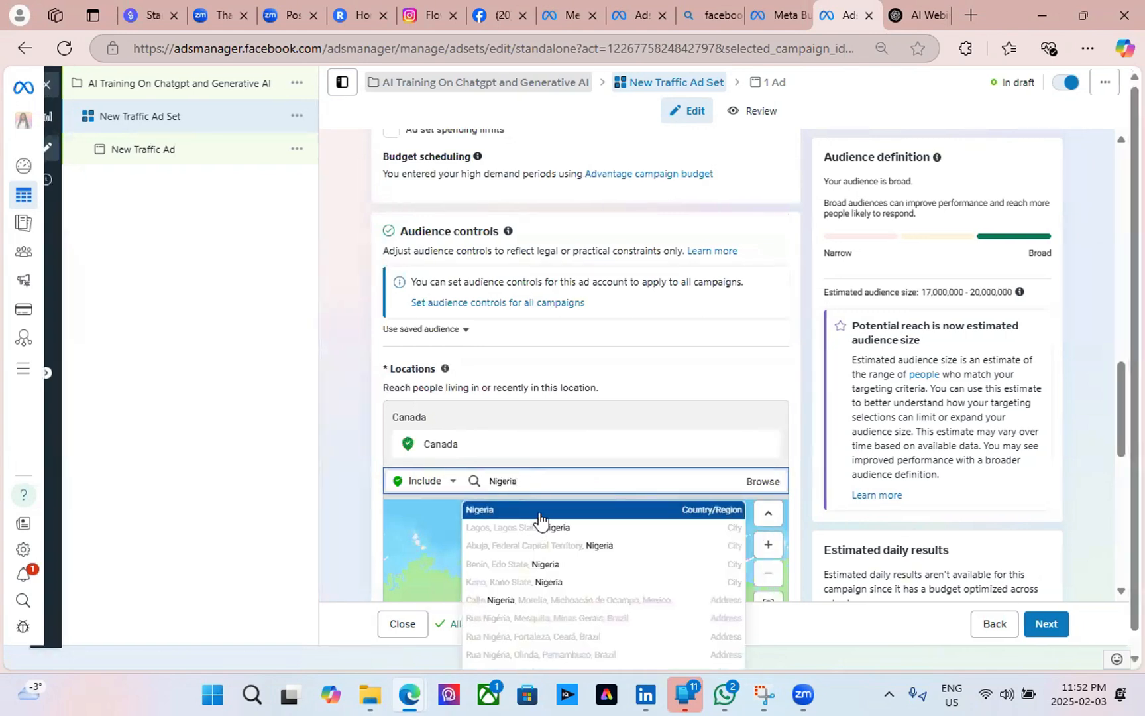
left_click(538, 511)
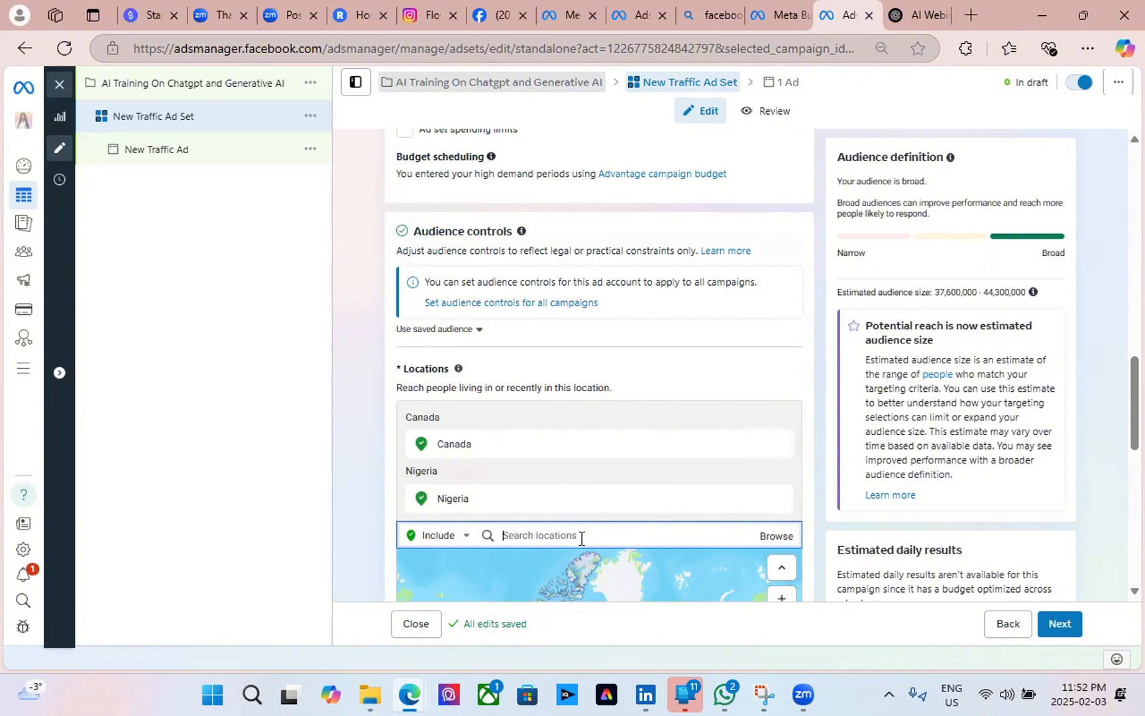
type("United")
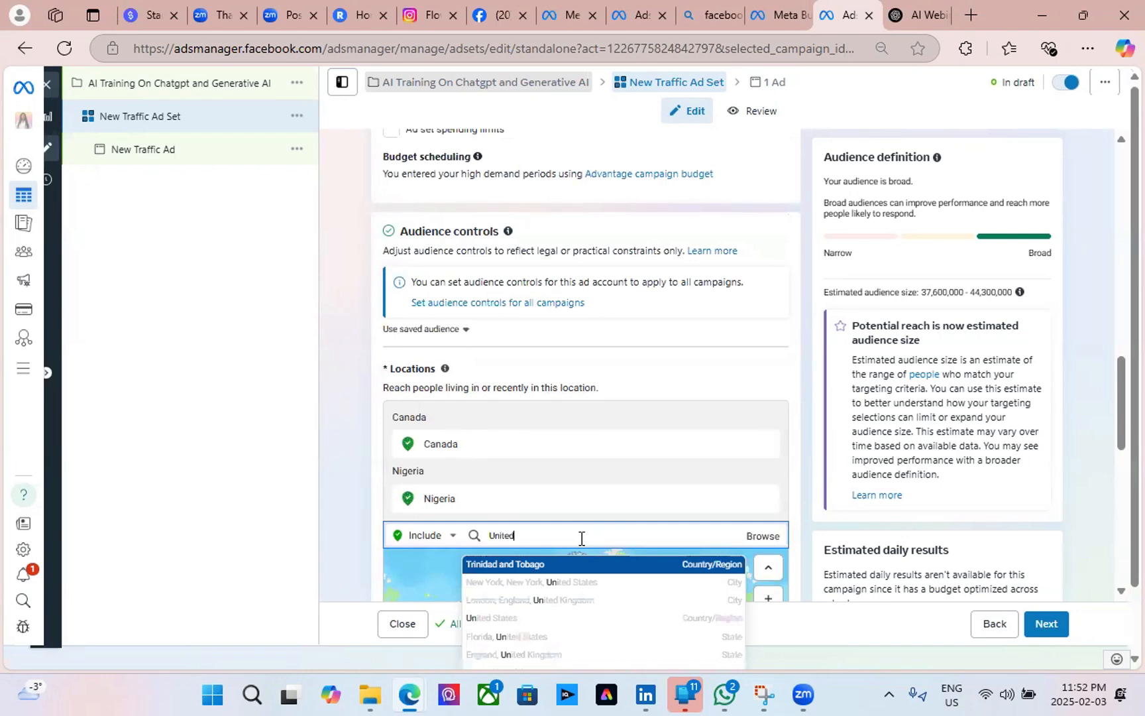
type("State")
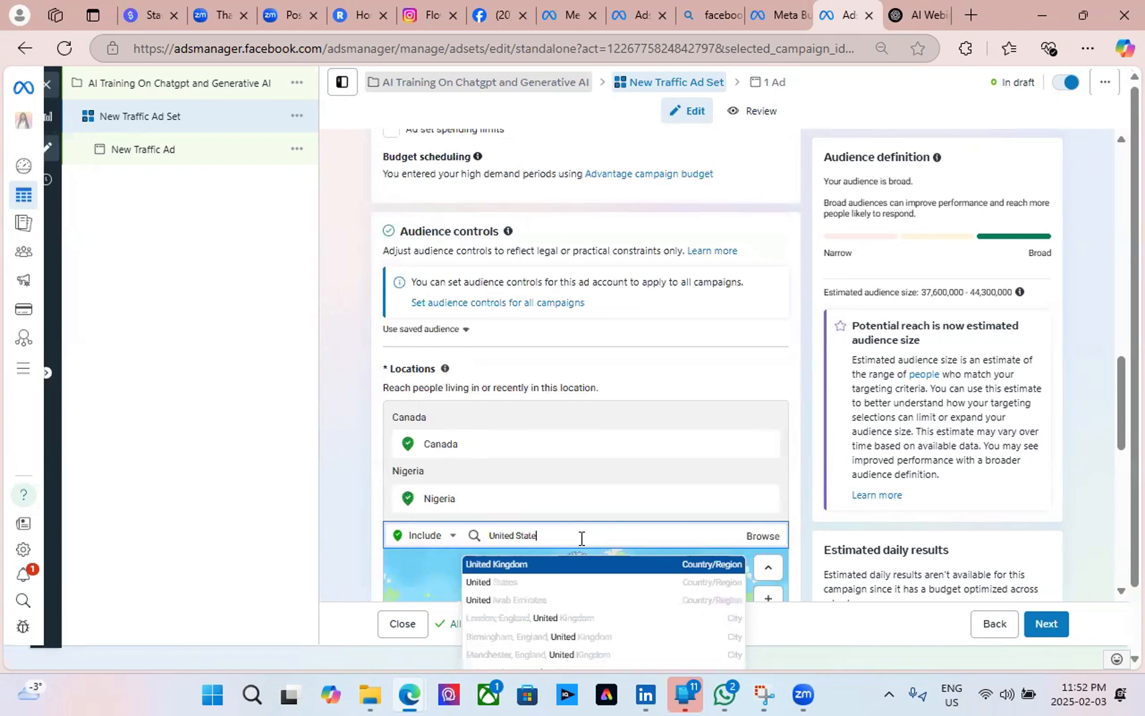
type("s")
left_click(542, 564)
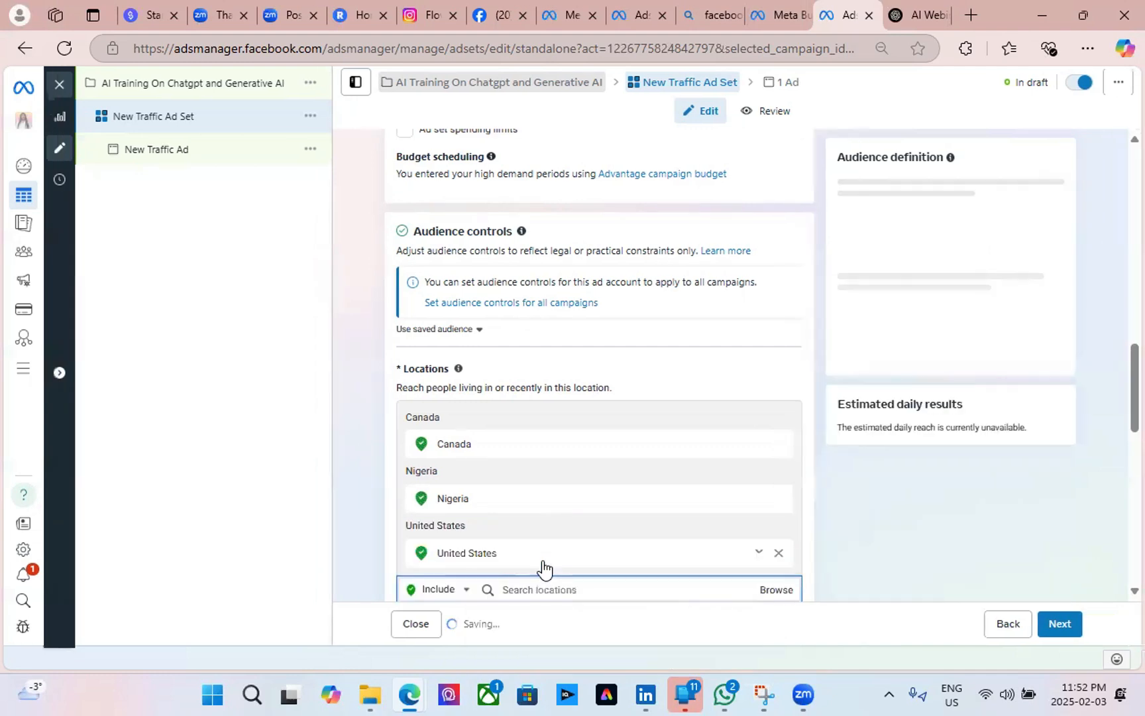
Remove Canada and United States so Nigeria is the only targeted location.
scroll(550, 489, "down", 3)
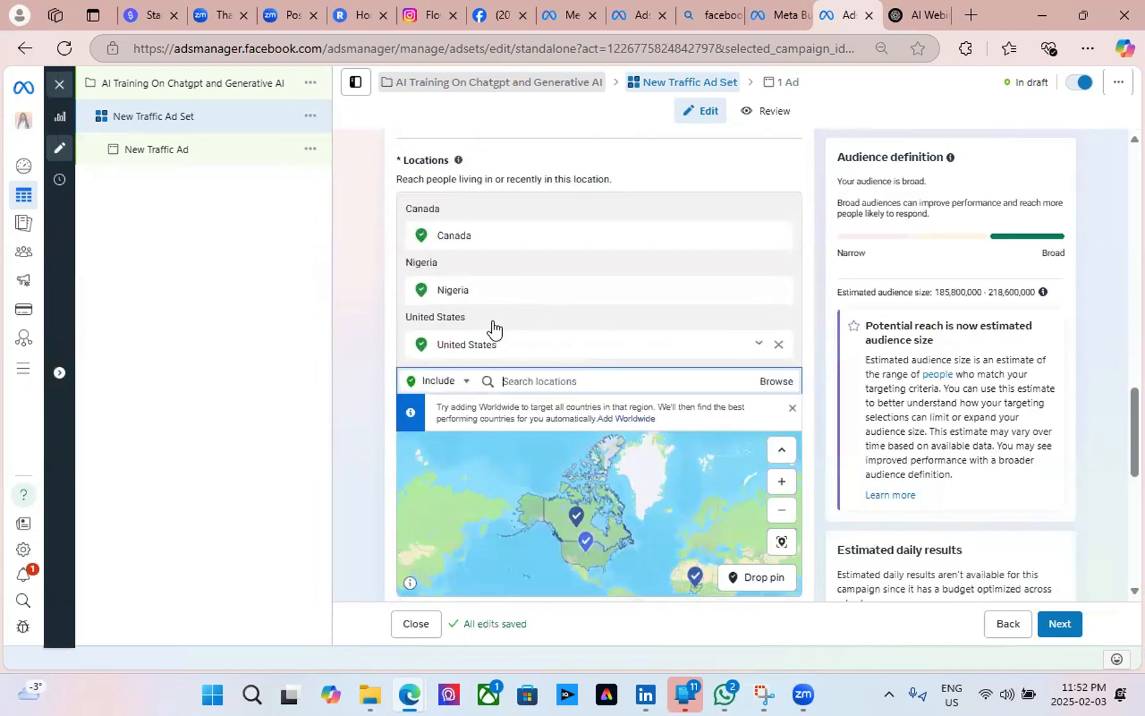
scroll(1017, 357, "up", 6)
scroll(780, 286, "down", 3)
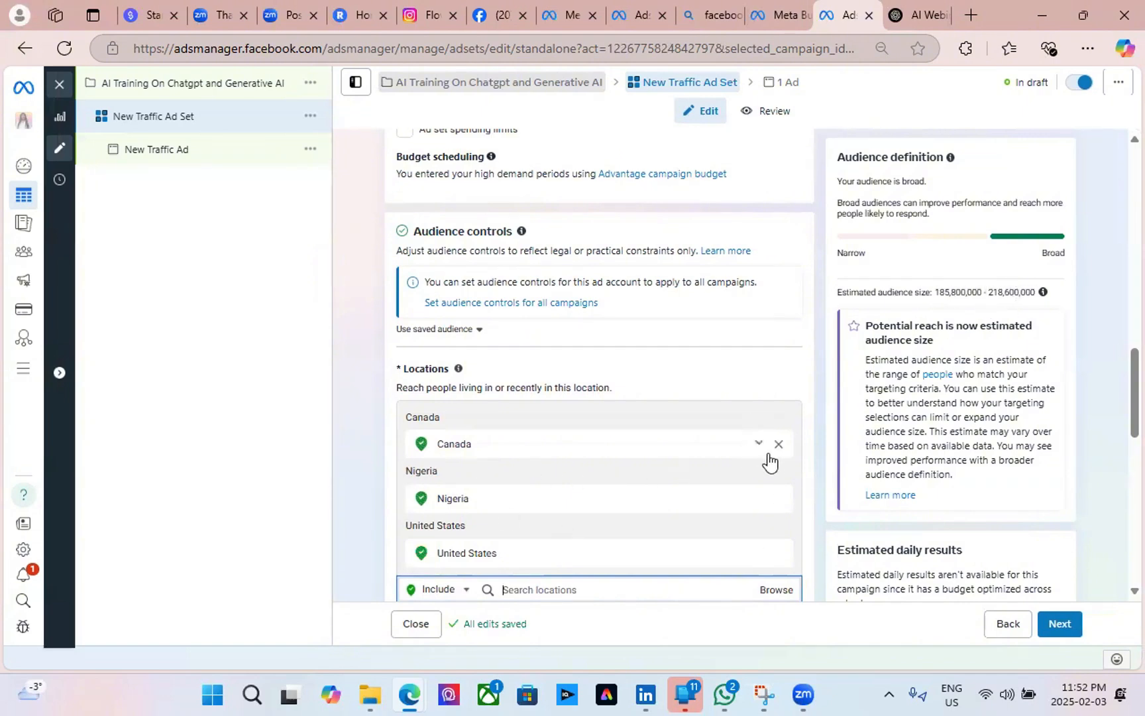
left_click(779, 448)
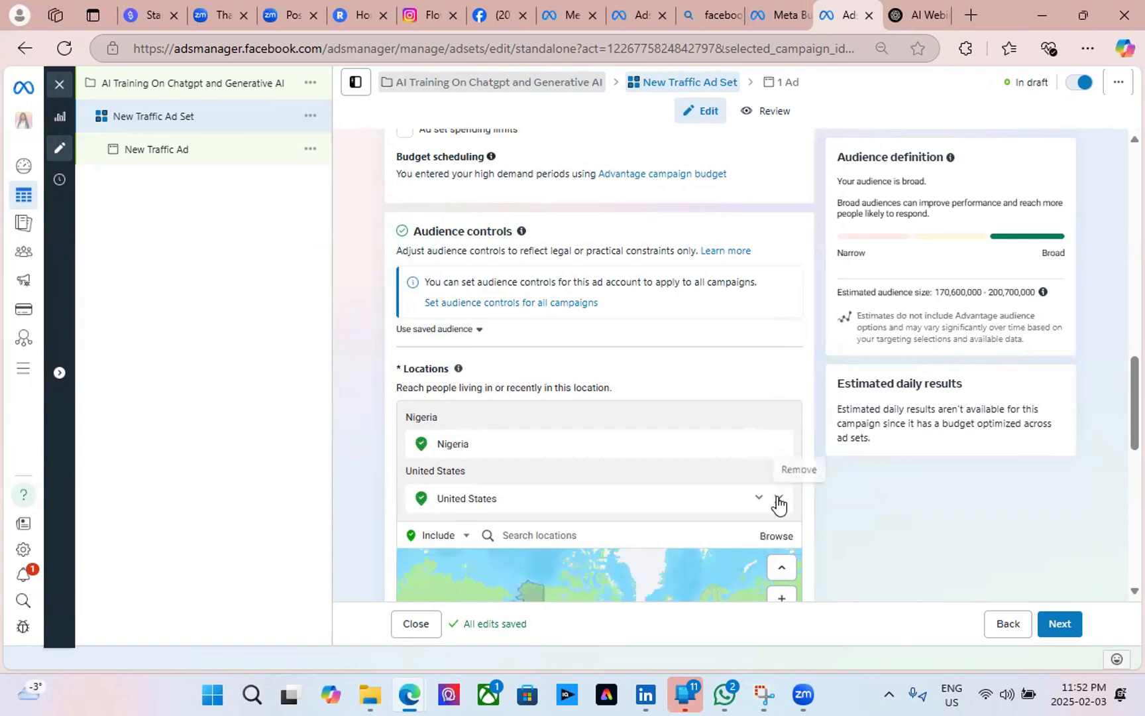
left_click(778, 498)
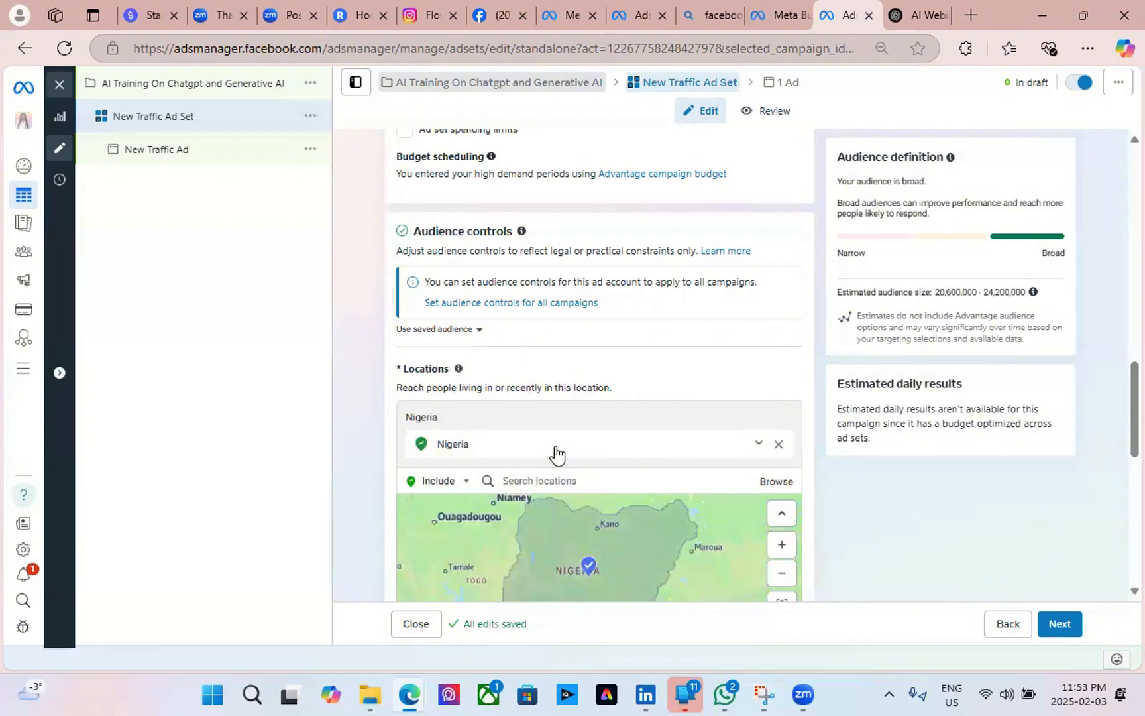
scroll(555, 454, "down", 3)
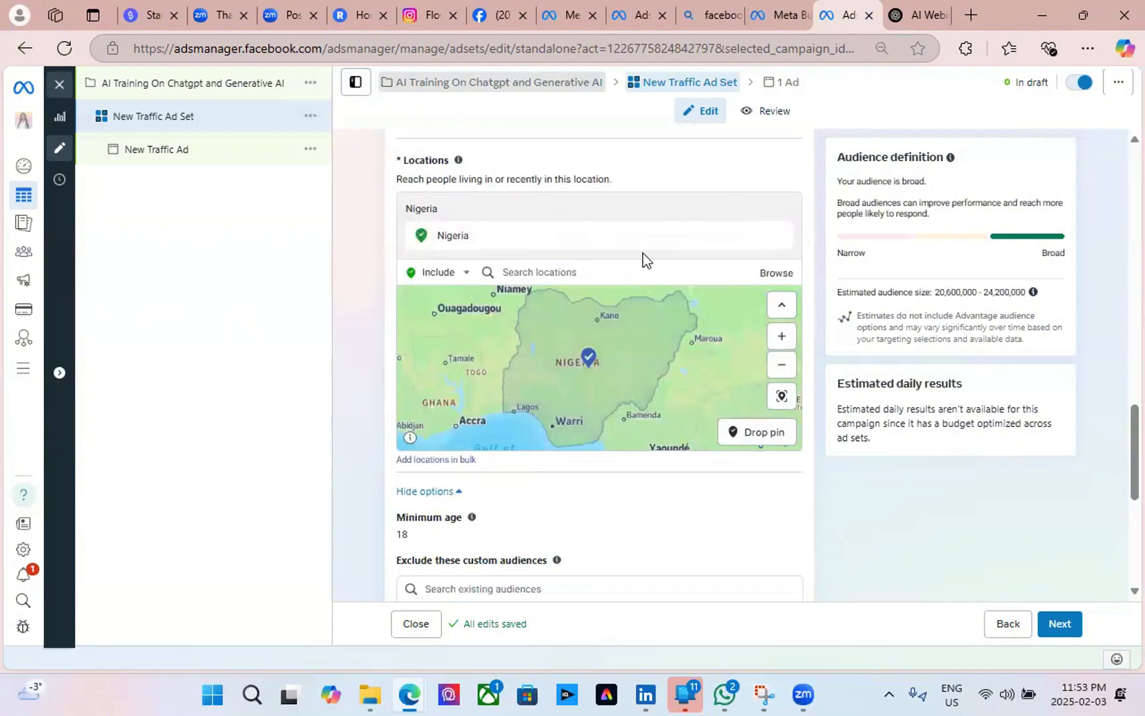
scroll(510, 546, "down", 3)
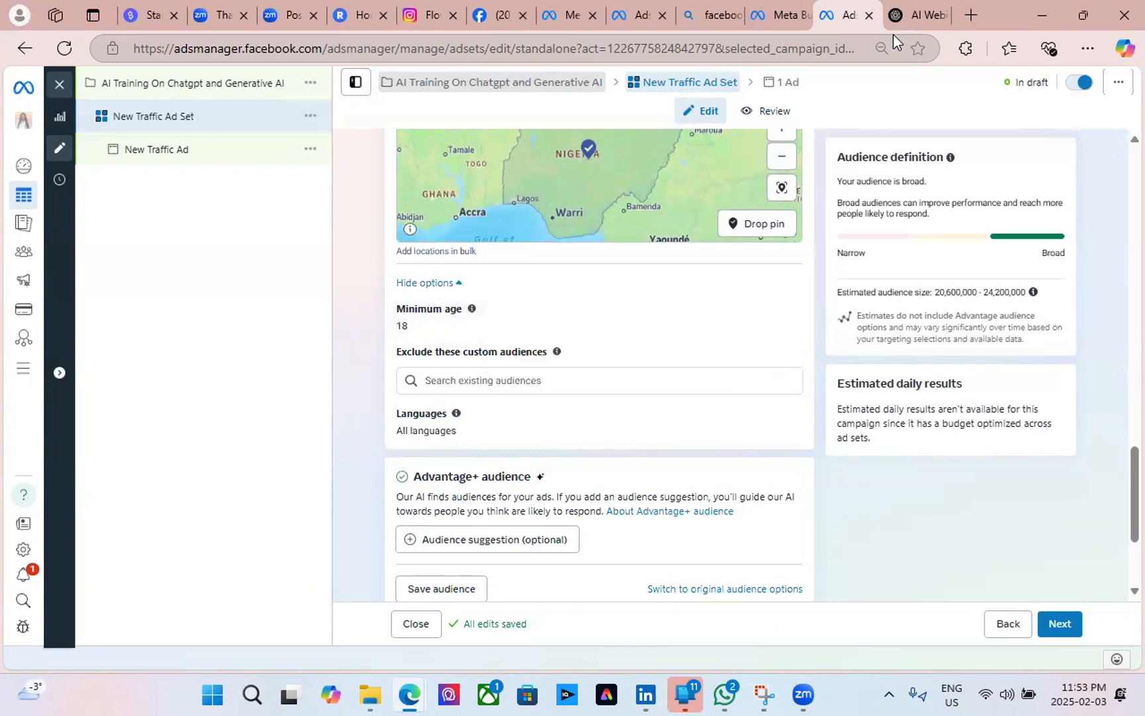
left_click(913, 15)
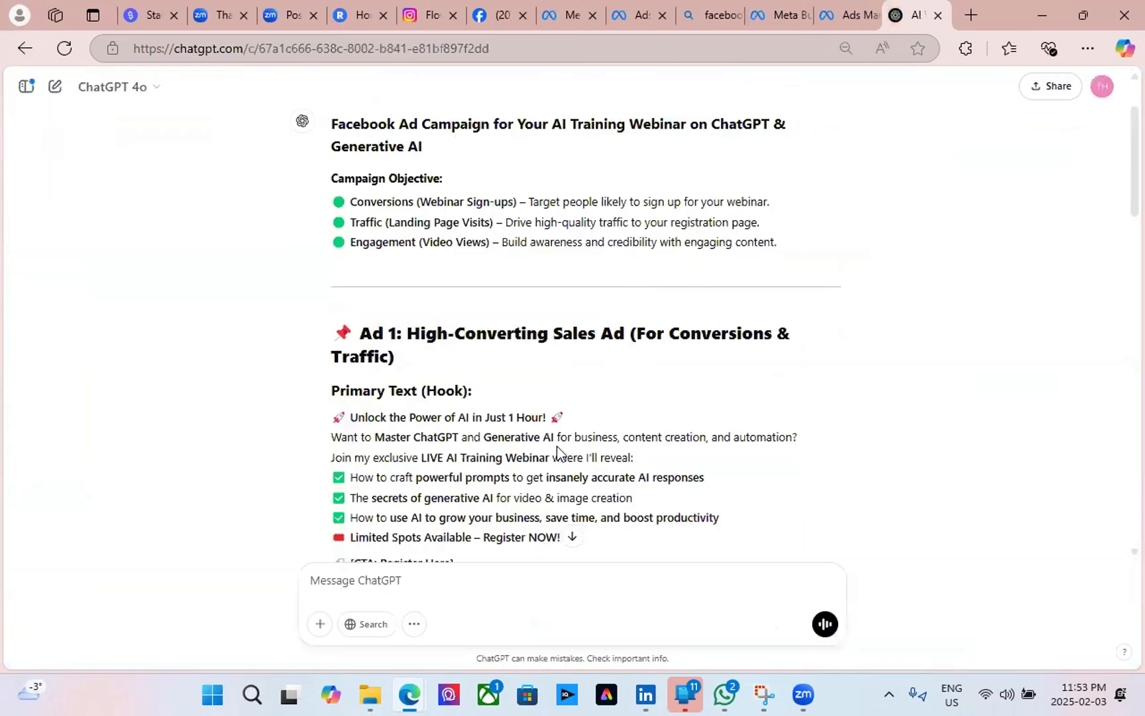
scroll(558, 453, "down", 3)
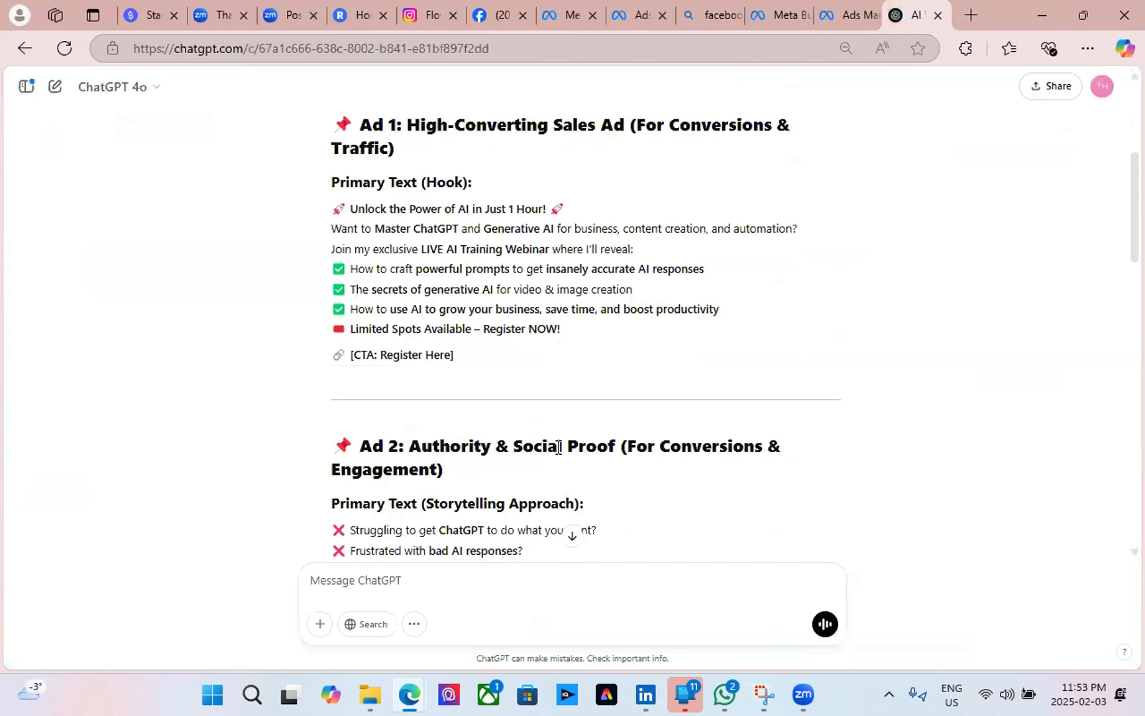
scroll(558, 447, "down", 10)
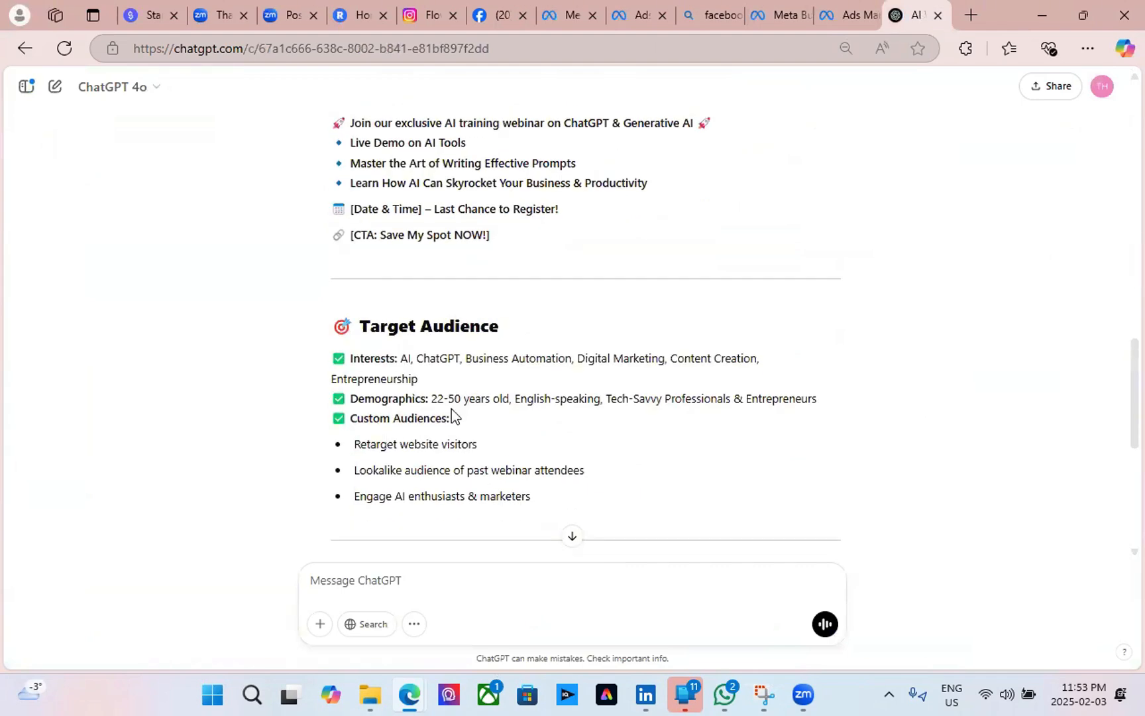
left_click(782, 15)
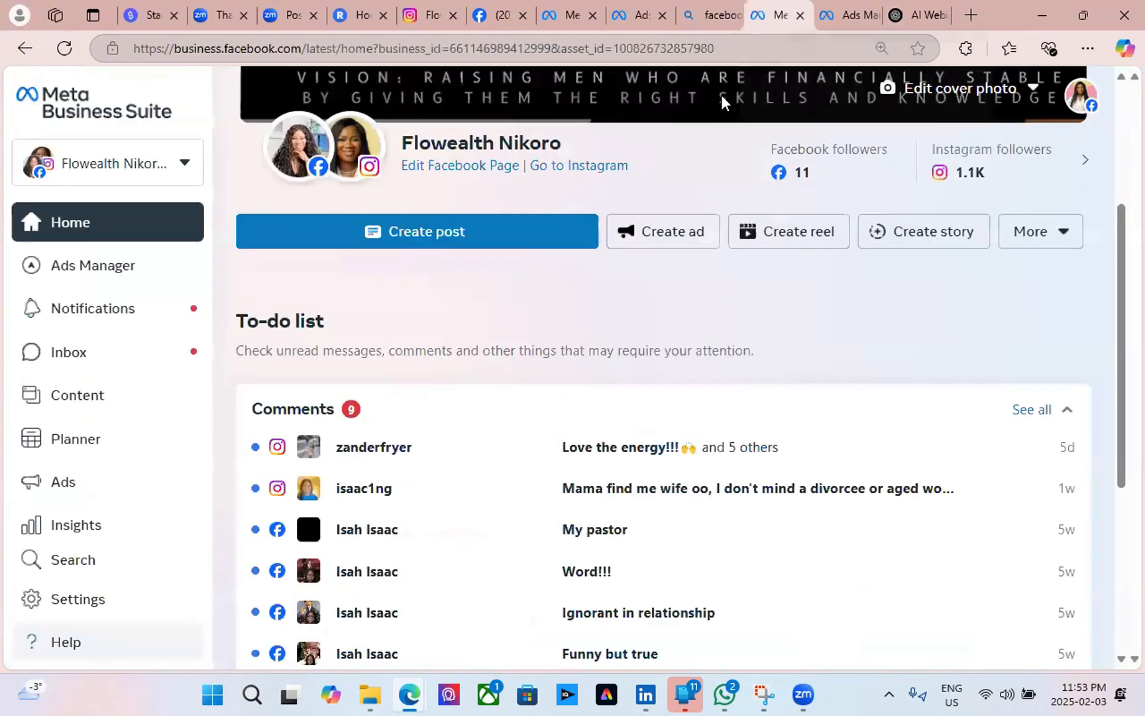
left_click(848, 15)
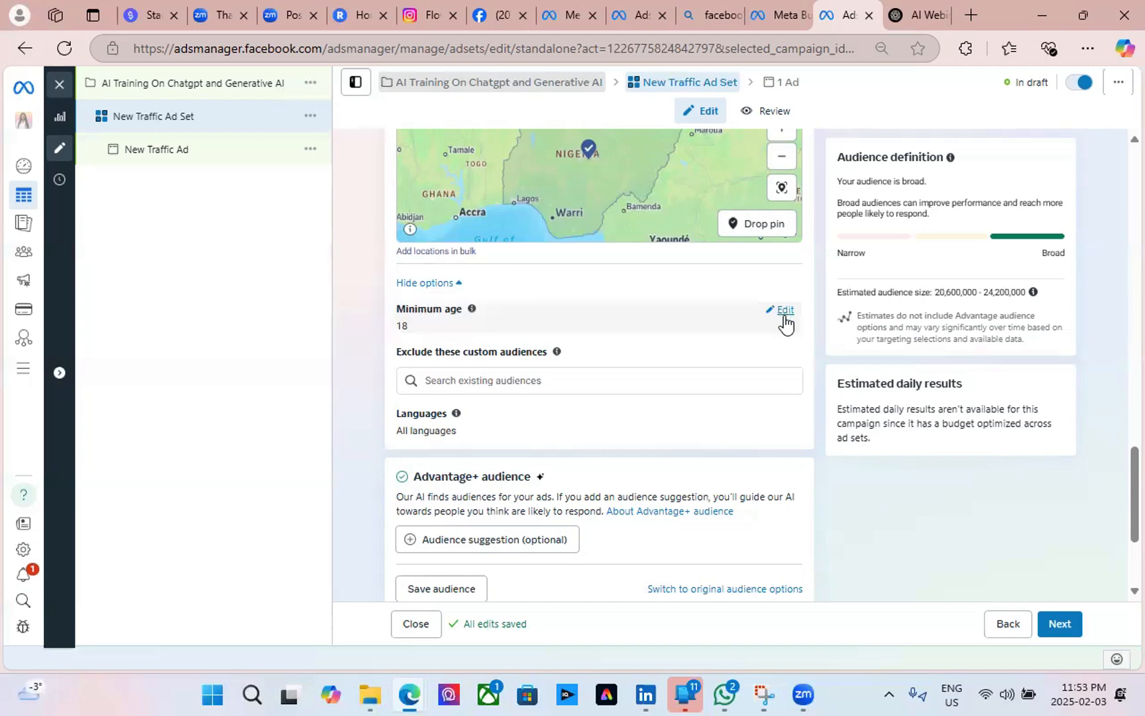
Set the ad set's minimum age to 20, shrinking the estimated audience to 19.6–23 million.
left_click(784, 322)
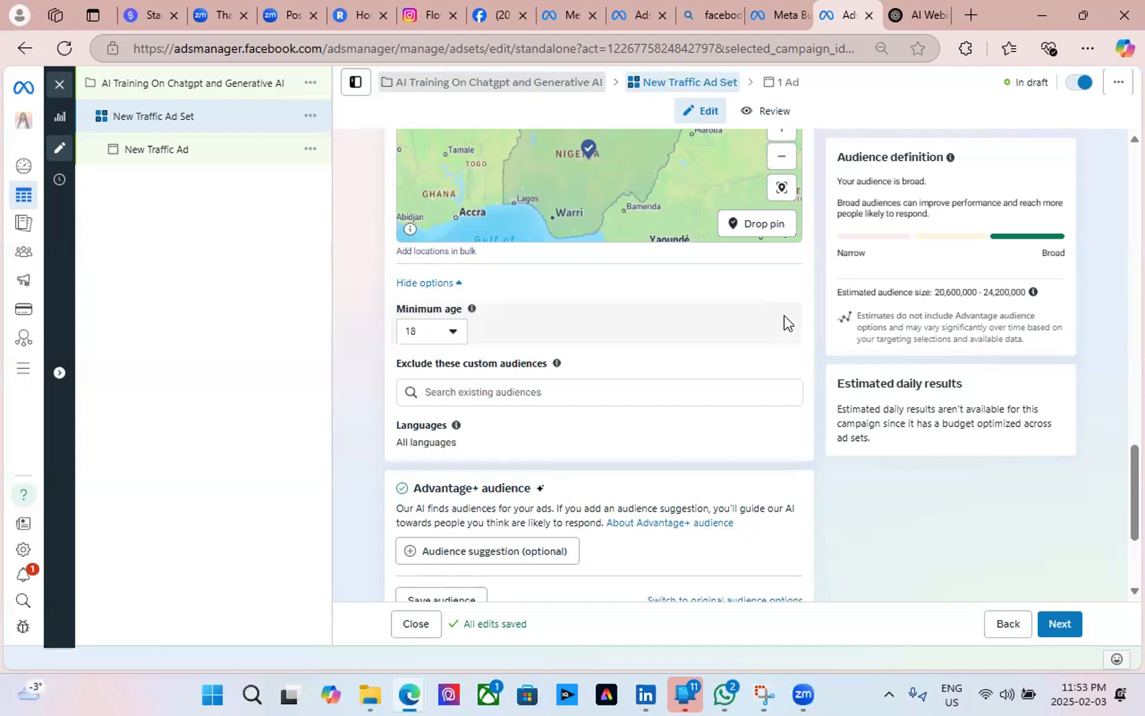
left_click(458, 337)
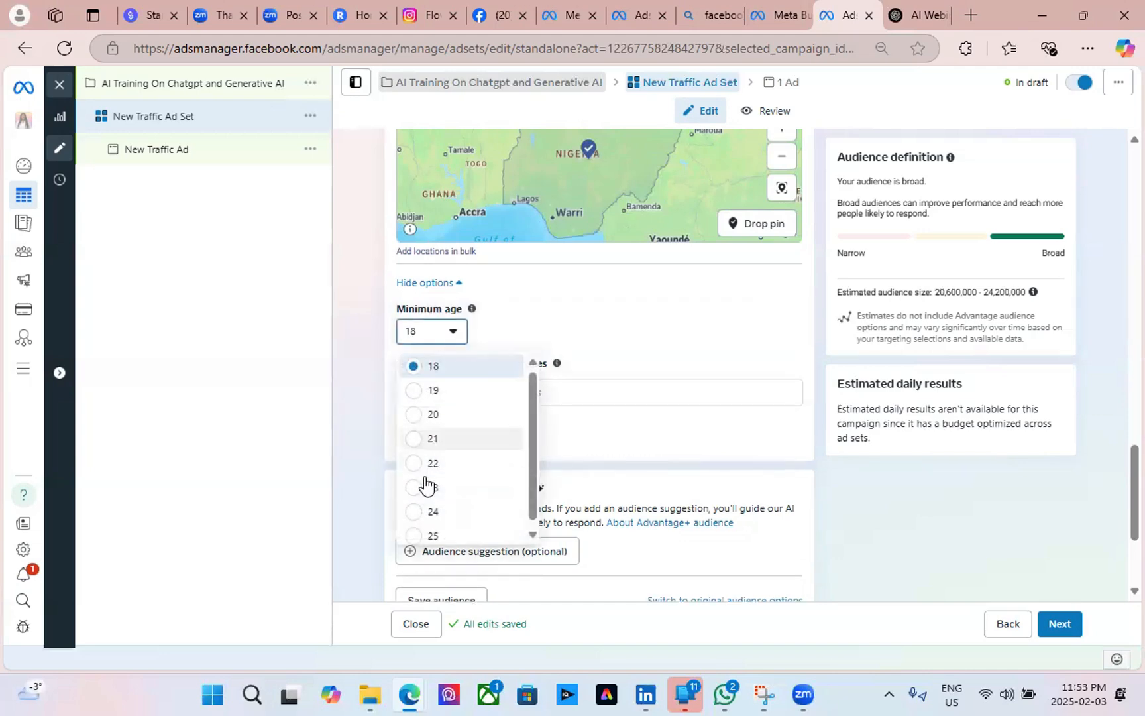
left_click(417, 414)
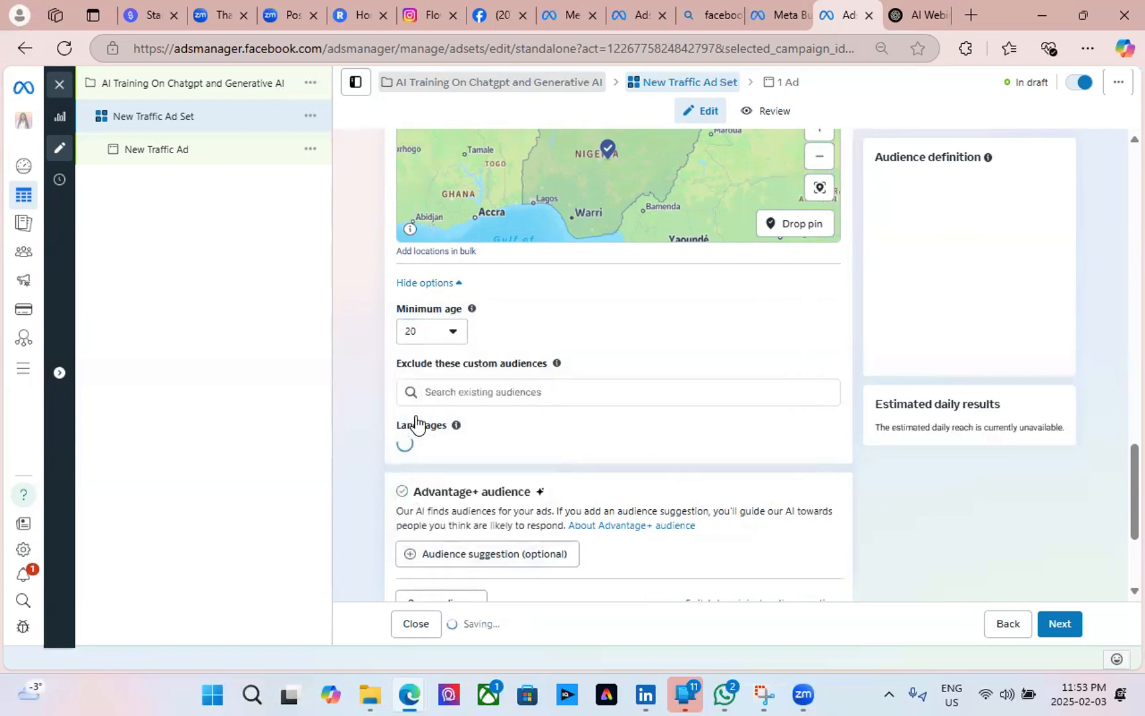
mouse_move(455, 425)
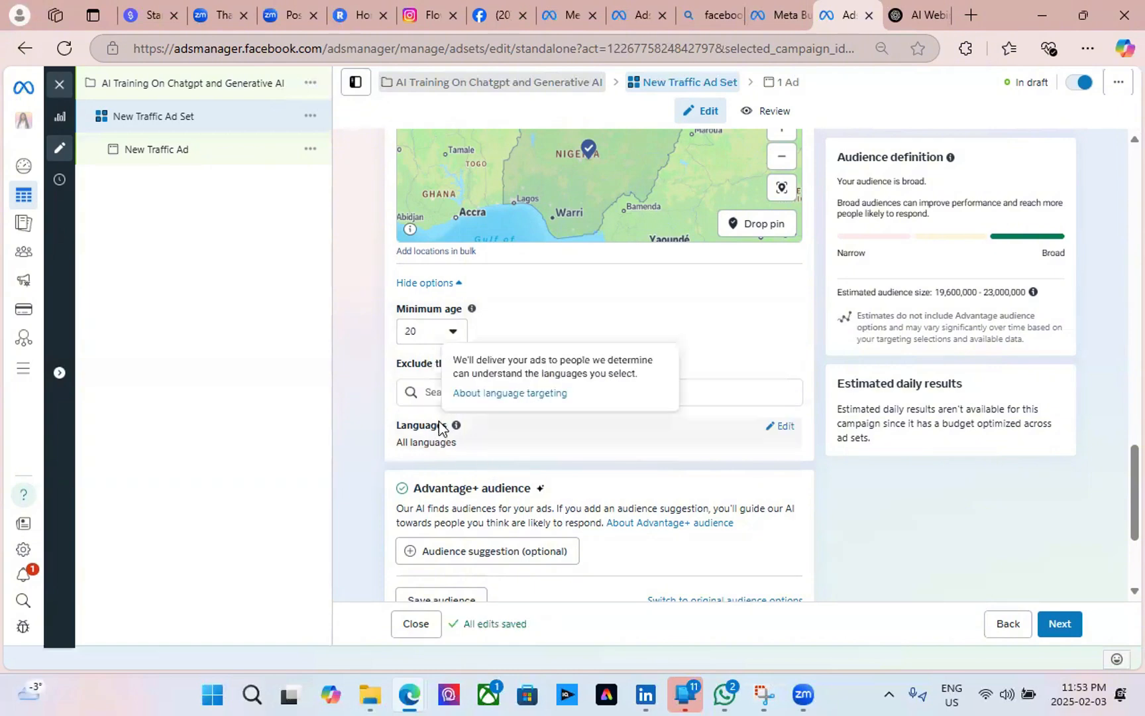
mouse_move(786, 435)
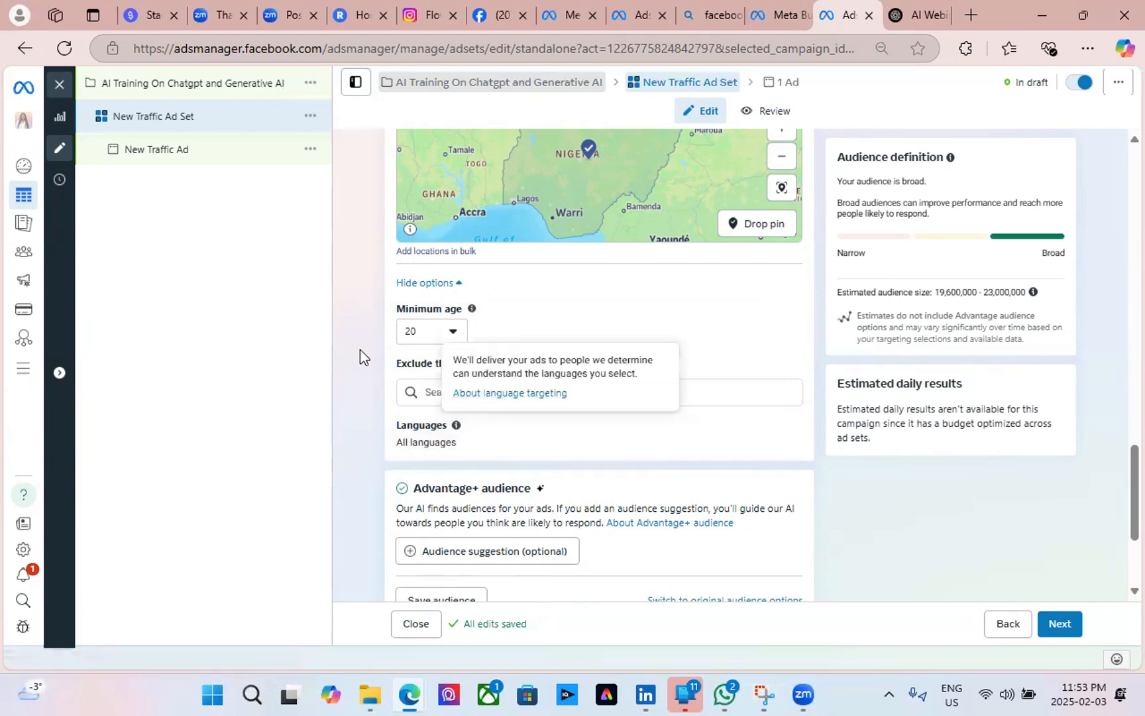
mouse_move(583, 441)
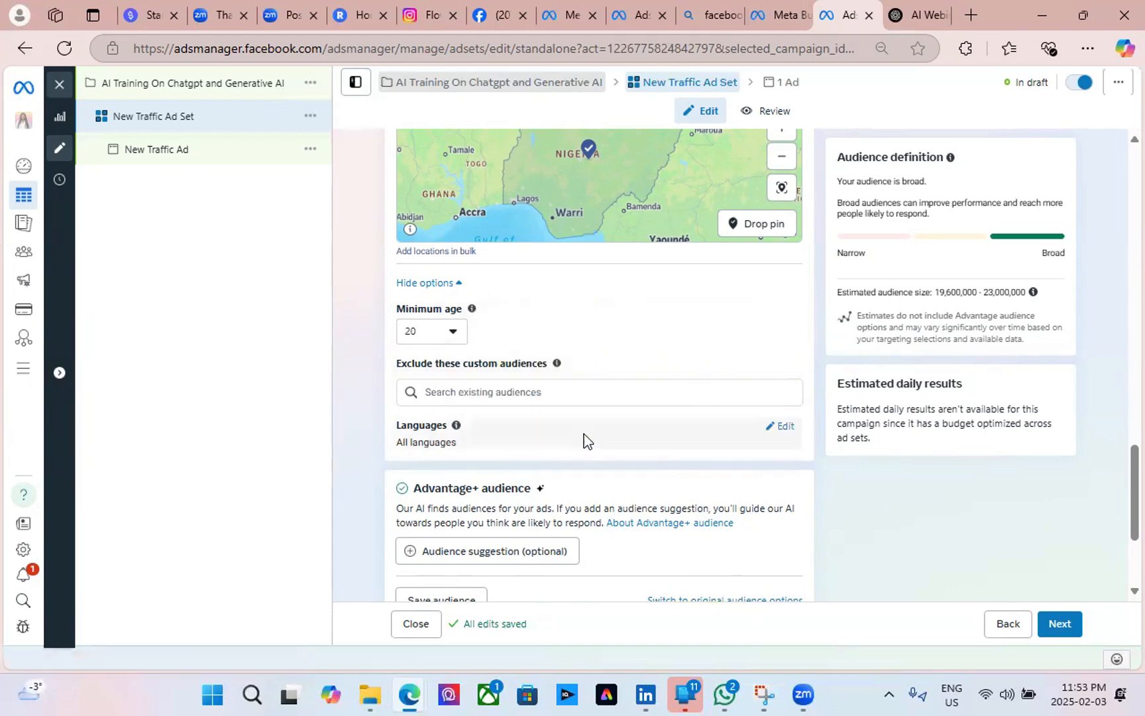
scroll(569, 442, "down", 3)
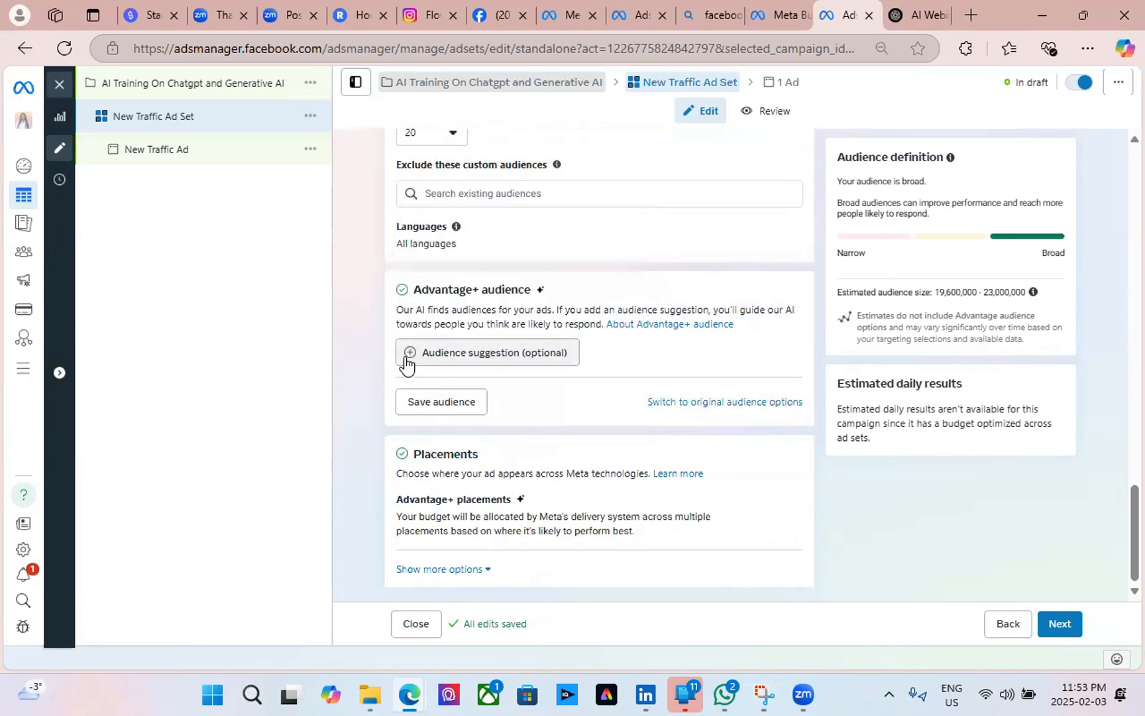
Add an Advantage+ audience suggestion with age range 20–50 and dismiss the lookalike tip.
left_click(407, 363)
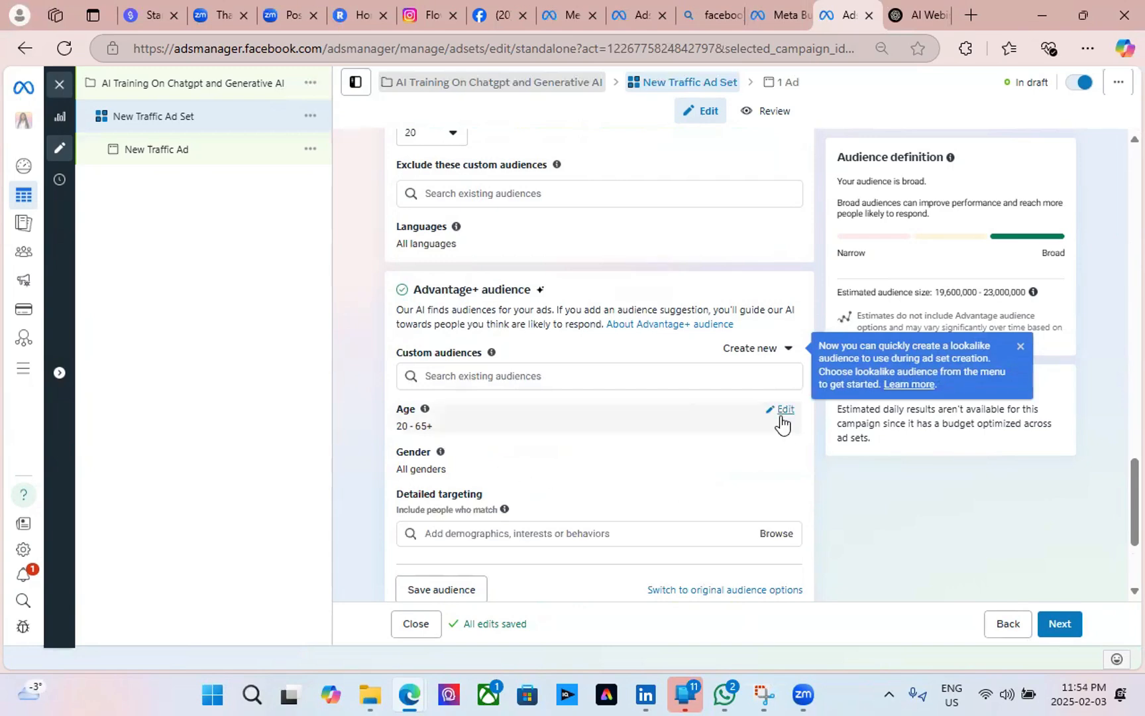
left_click(785, 413)
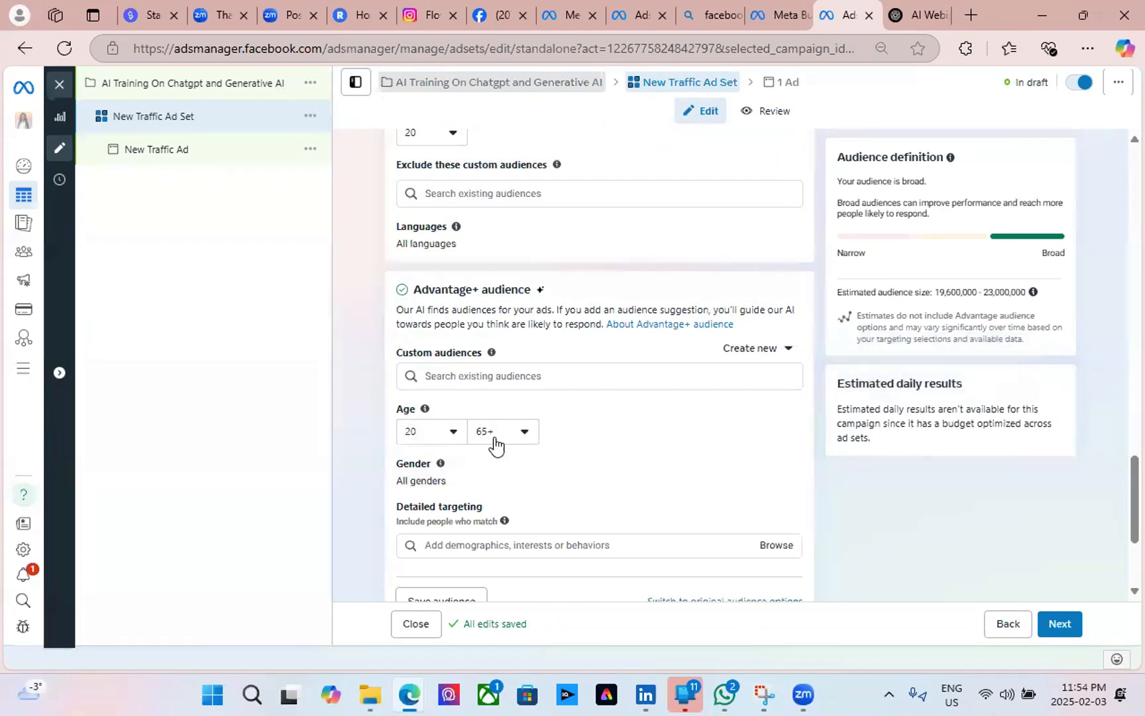
left_click(526, 436)
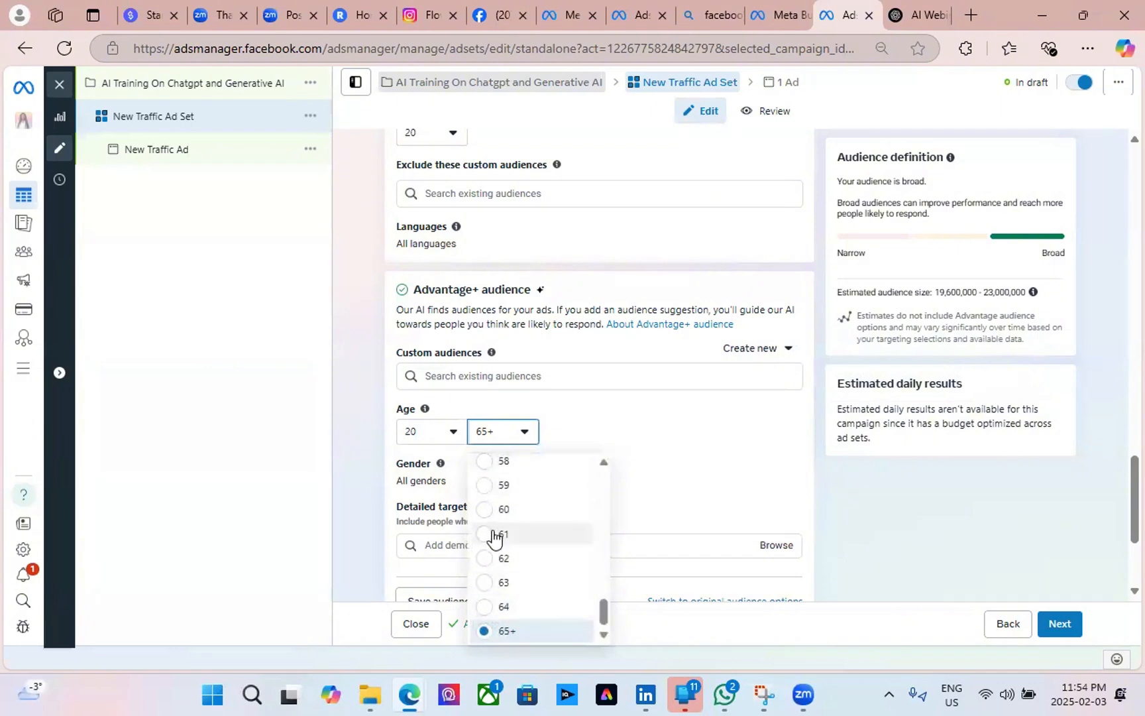
scroll(509, 549, "up", 3)
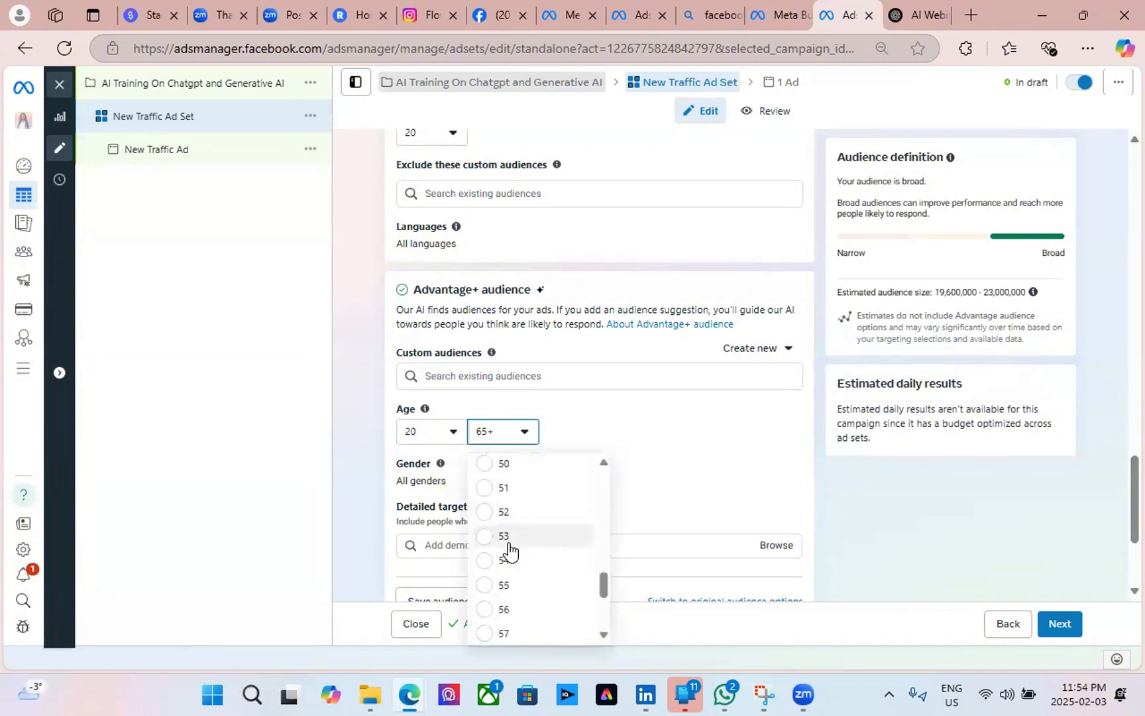
left_click(494, 468)
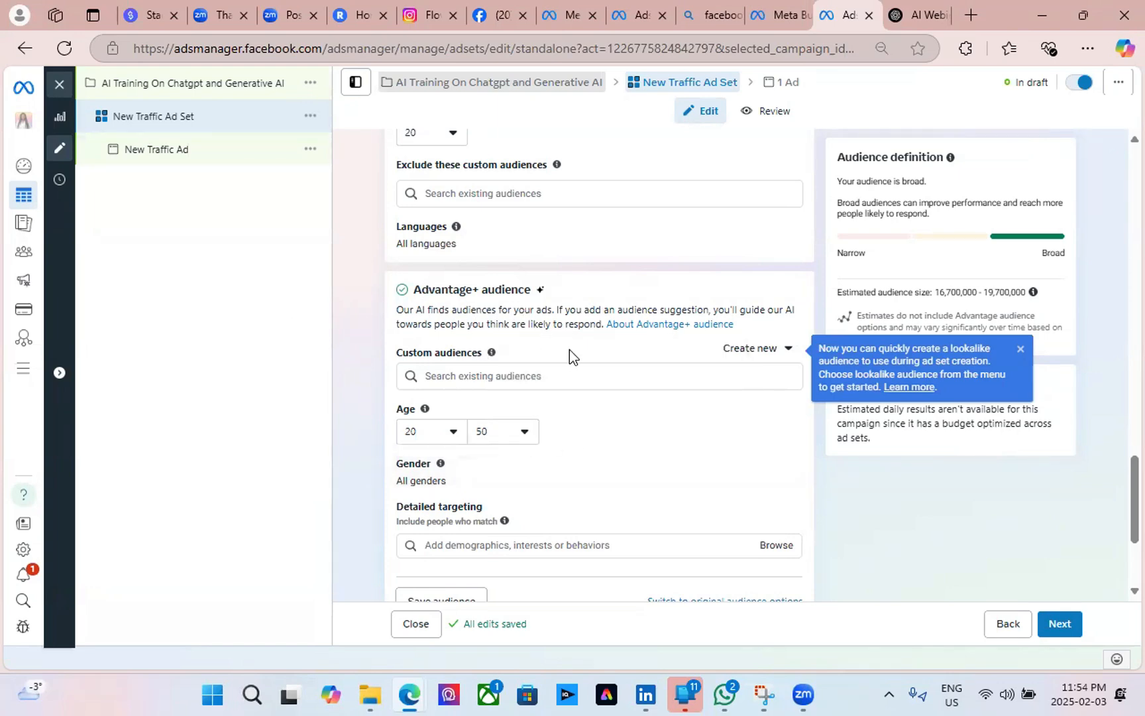
scroll(569, 349, "down", 3)
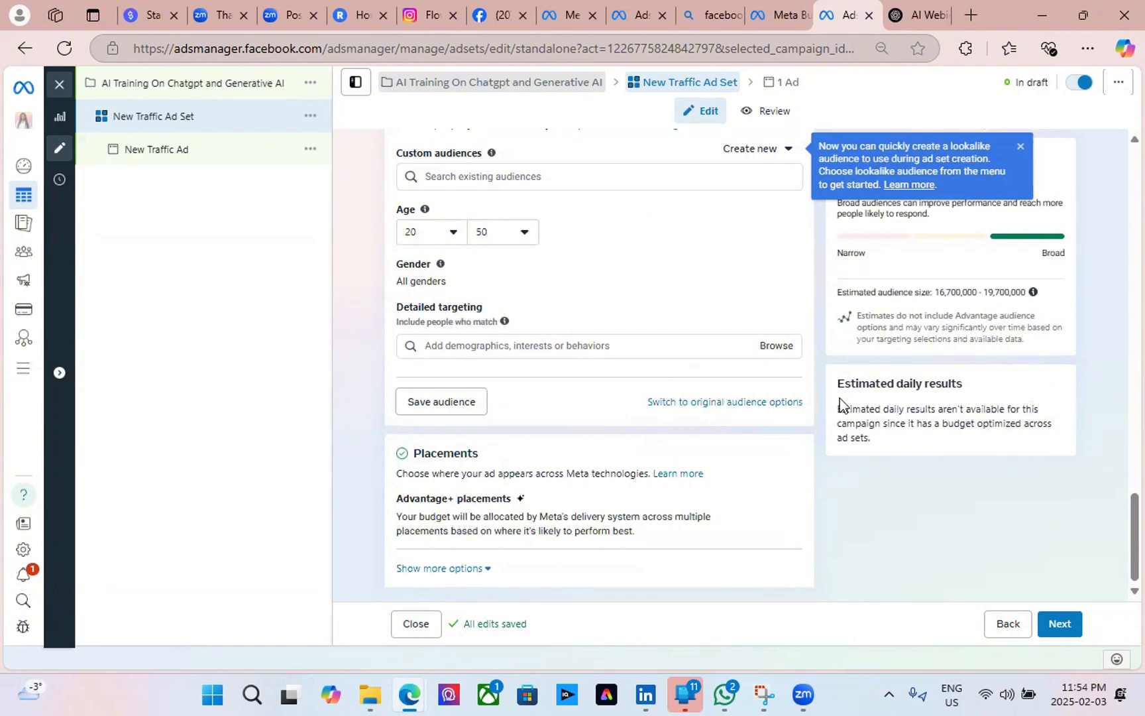
scroll(527, 346, "up", 3)
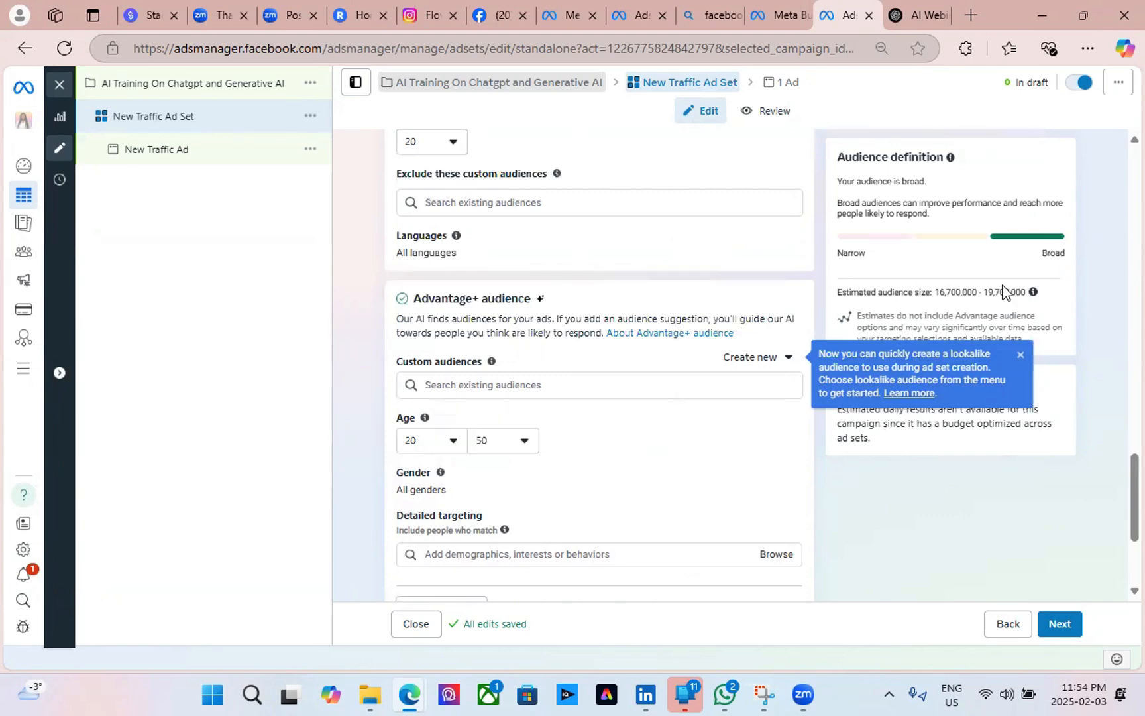
left_click(1021, 354)
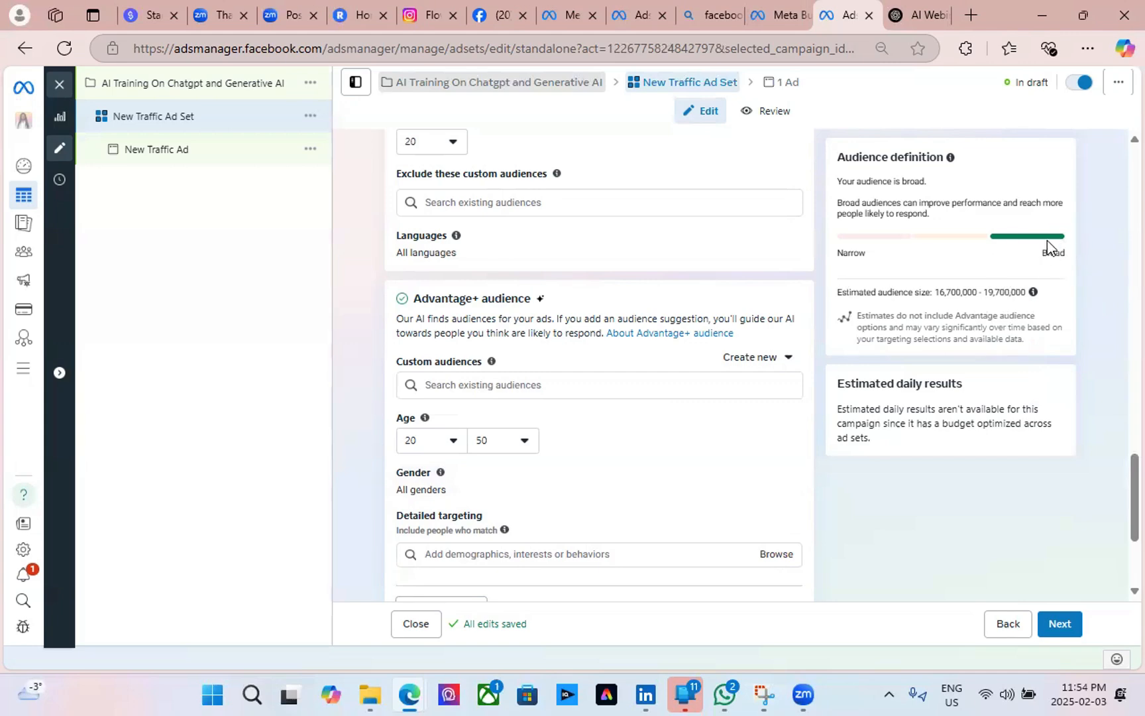
scroll(637, 464, "down", 3)
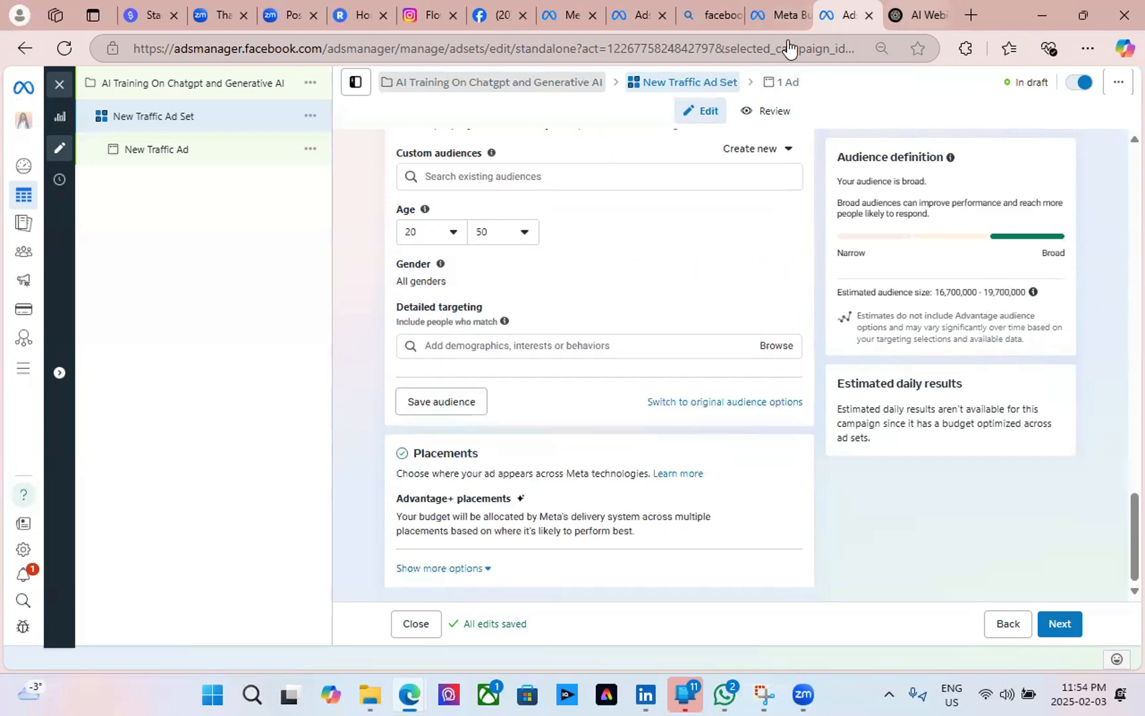
Copy the Interests line, AI through Entrepreneurship, from ChatGPT's Target Audience section.
left_click(917, 15)
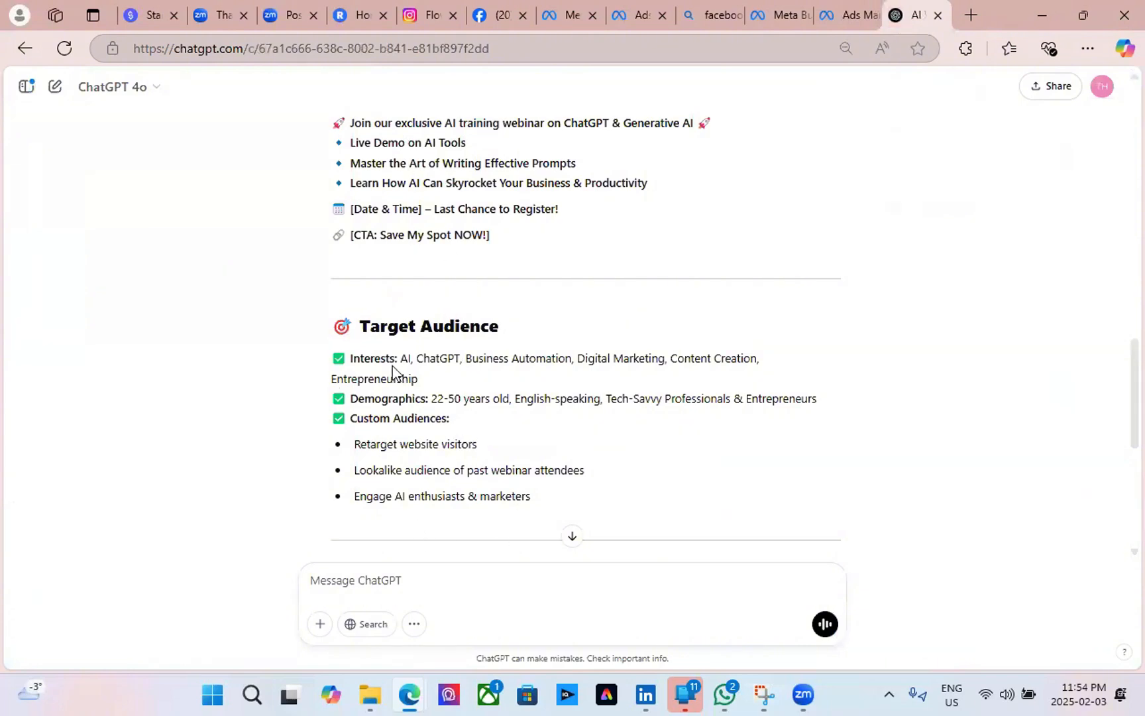
left_click_drag(400, 358, 496, 388)
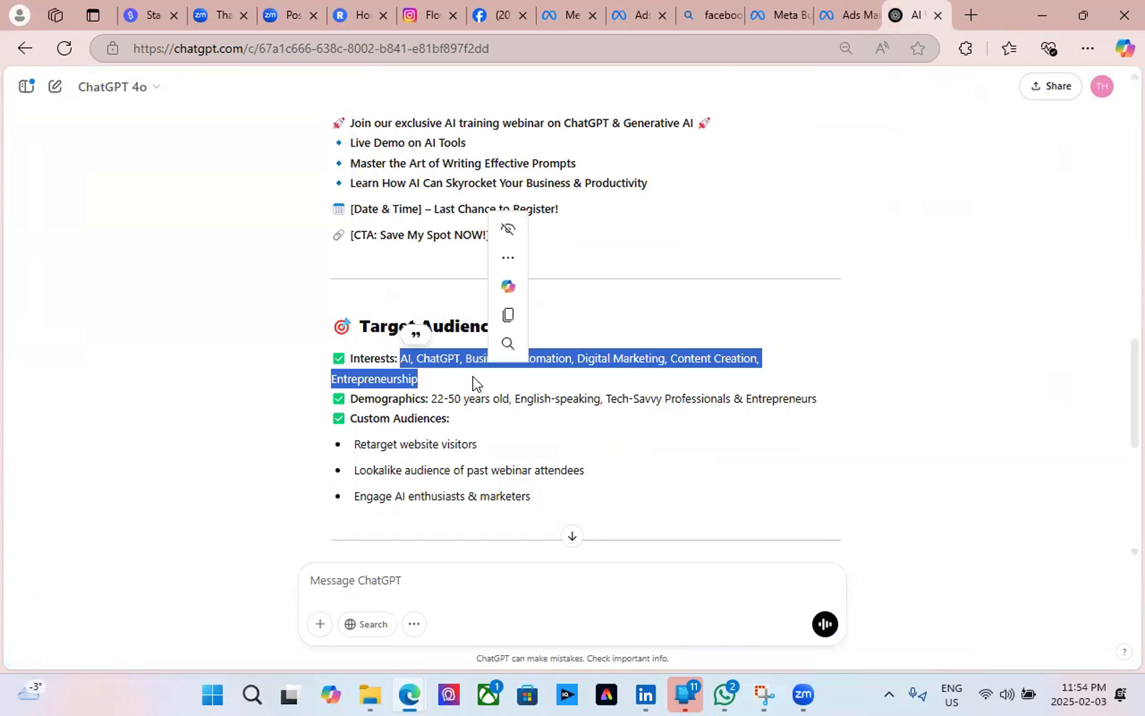
left_click(508, 316)
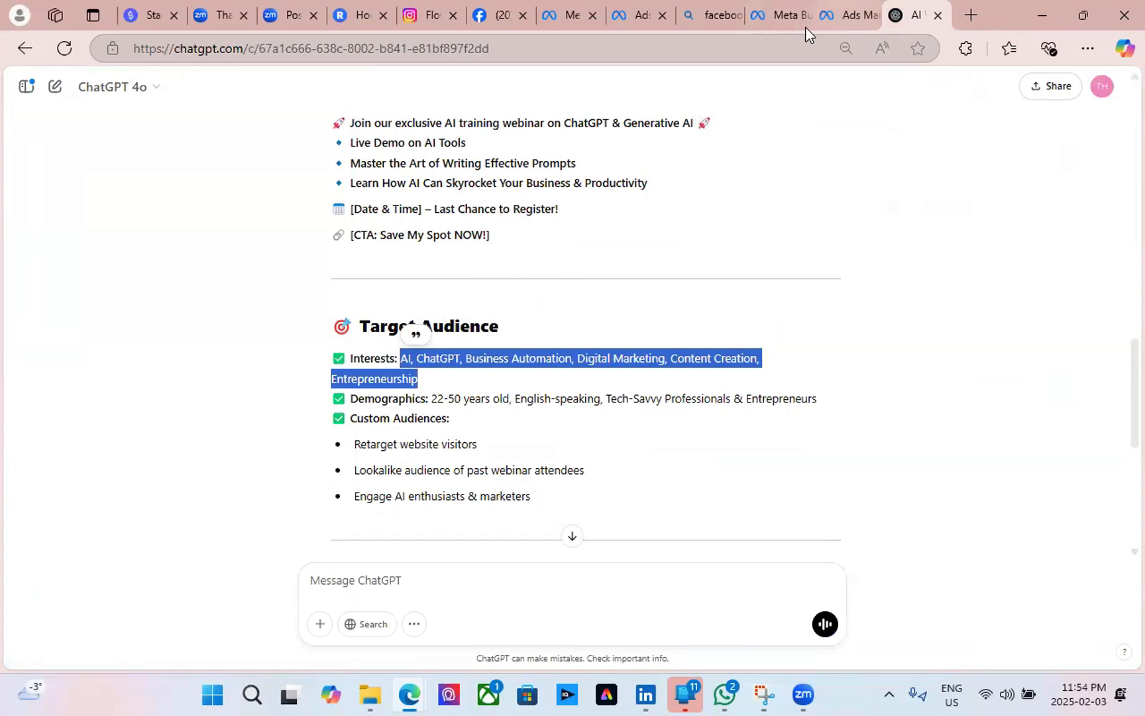
left_click(836, 15)
Paste the interests into Detailed targeting, adding the Digital marketing (marketing) interest.
left_click(466, 350)
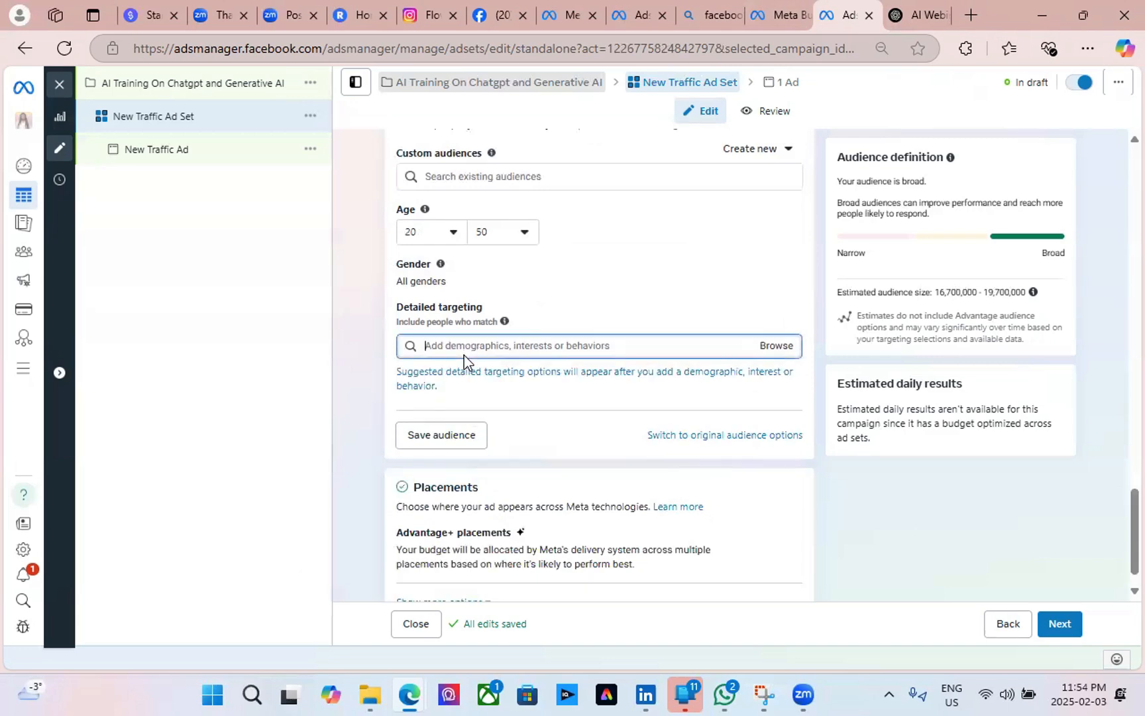
key("ctrl+v")
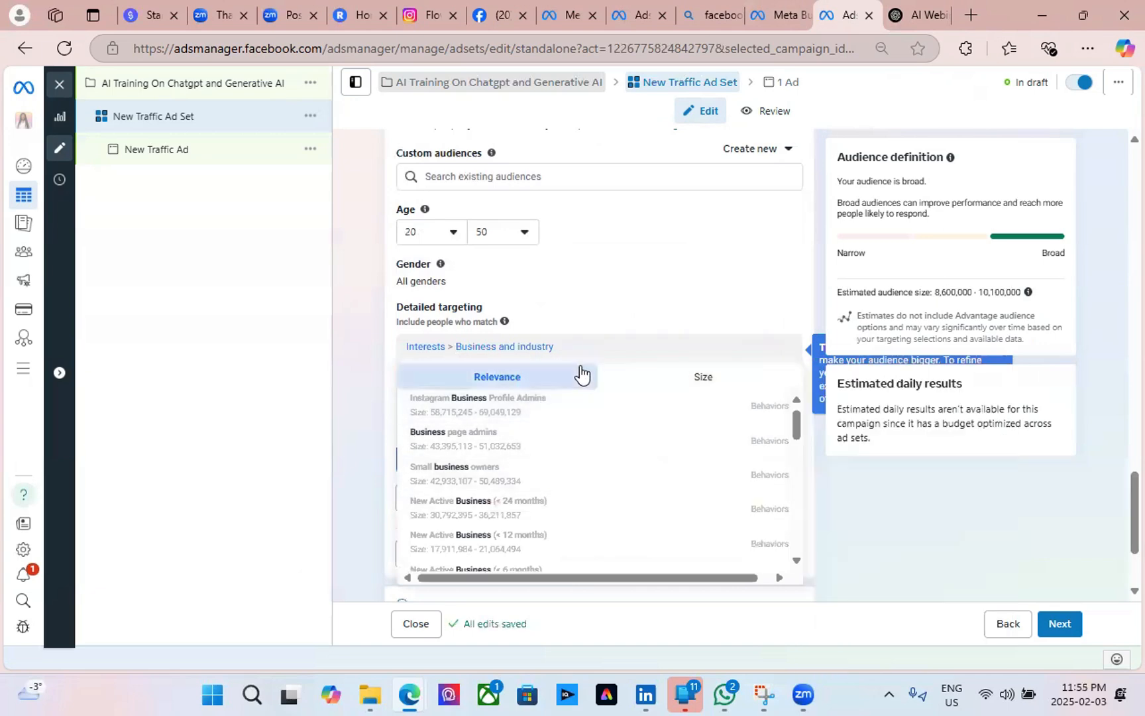
left_click(775, 350)
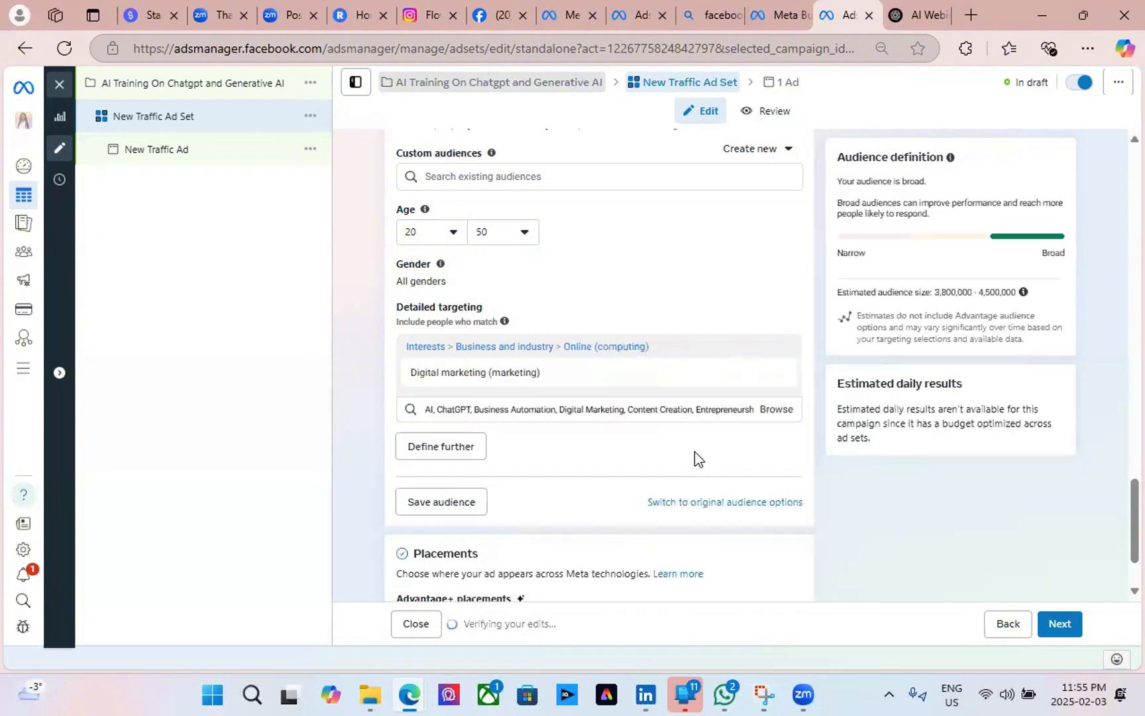
mouse_move(546, 373)
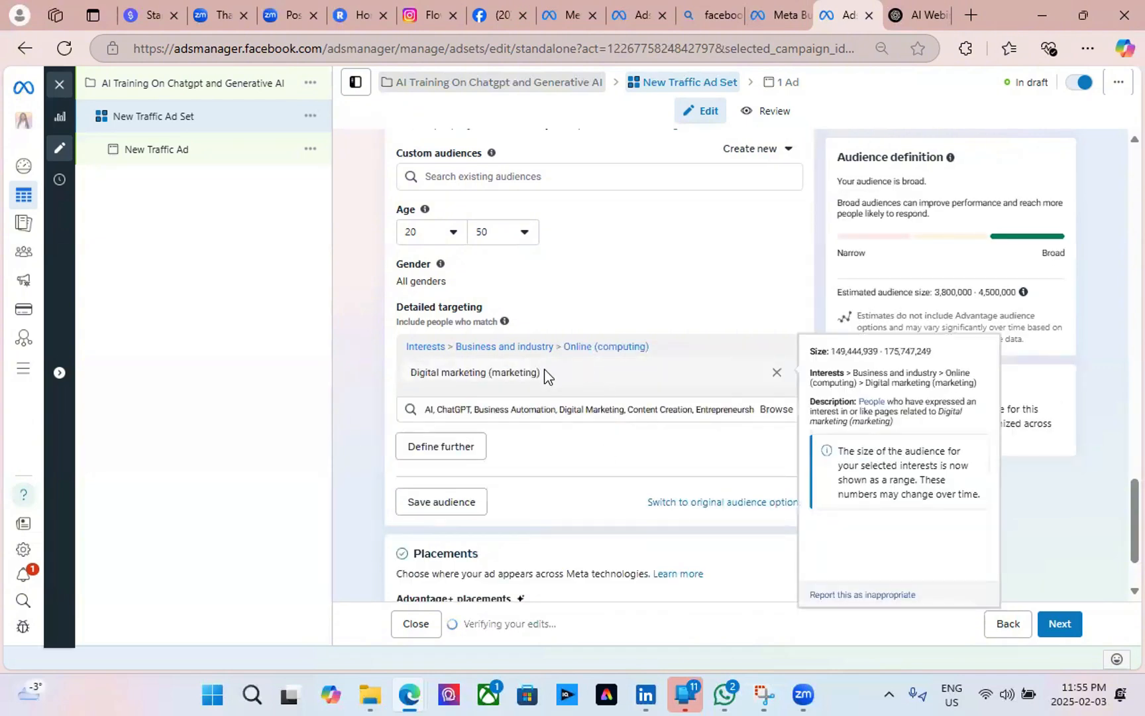
scroll(621, 477, "down", 2)
scroll(590, 451, "up", 3)
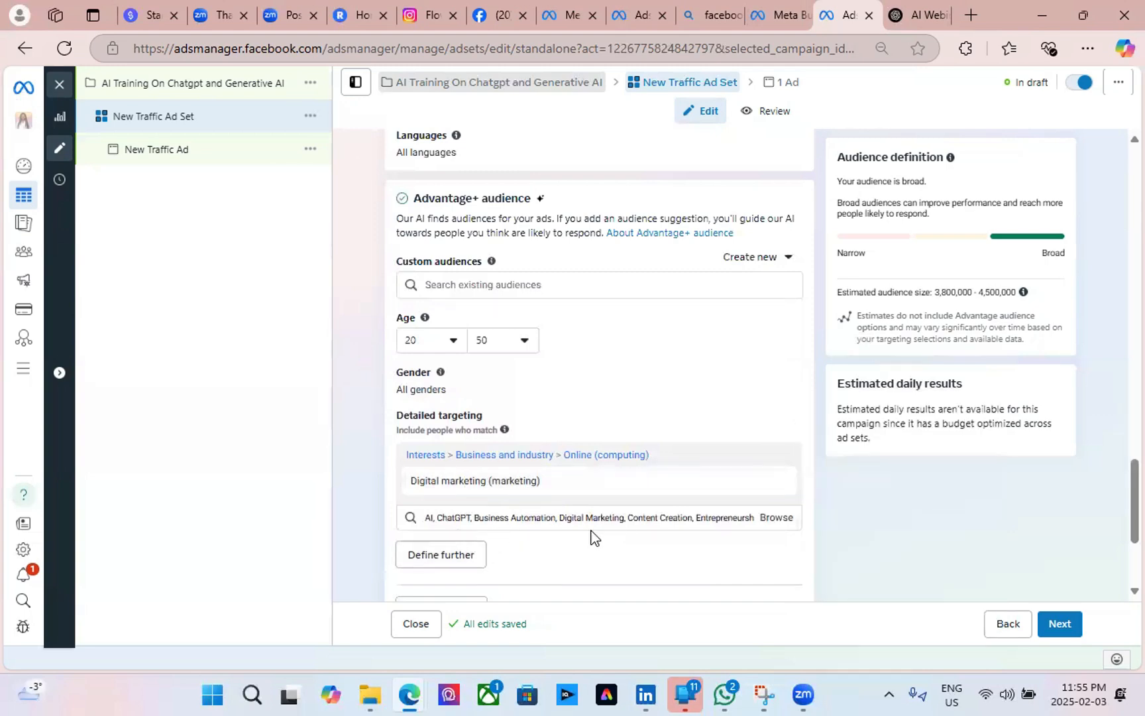
left_click(767, 520)
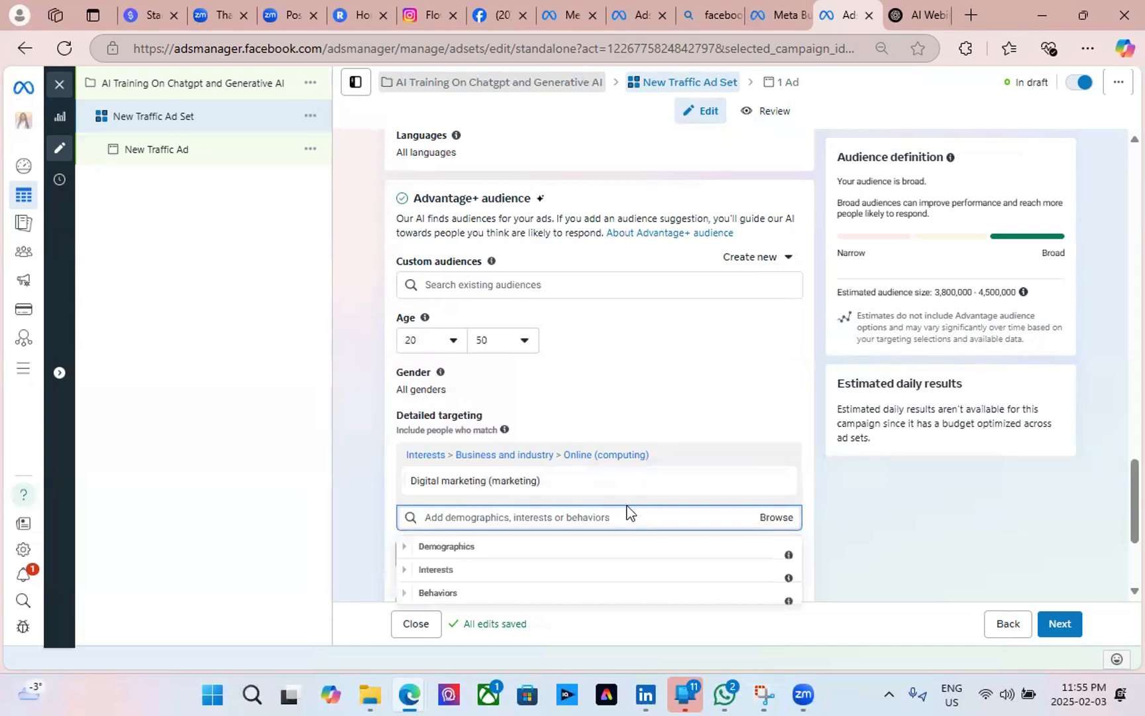
mouse_move(546, 489)
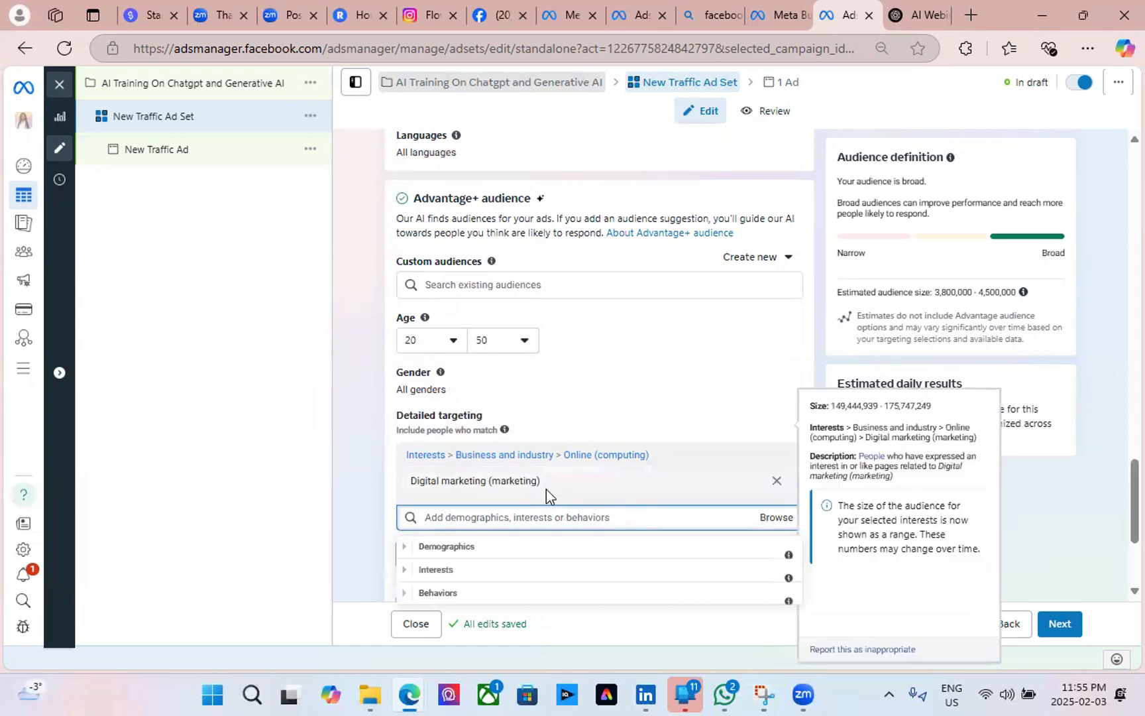
Remove Digital marketing and add Artificial intelligence as a targeted field of study.
left_click(777, 482)
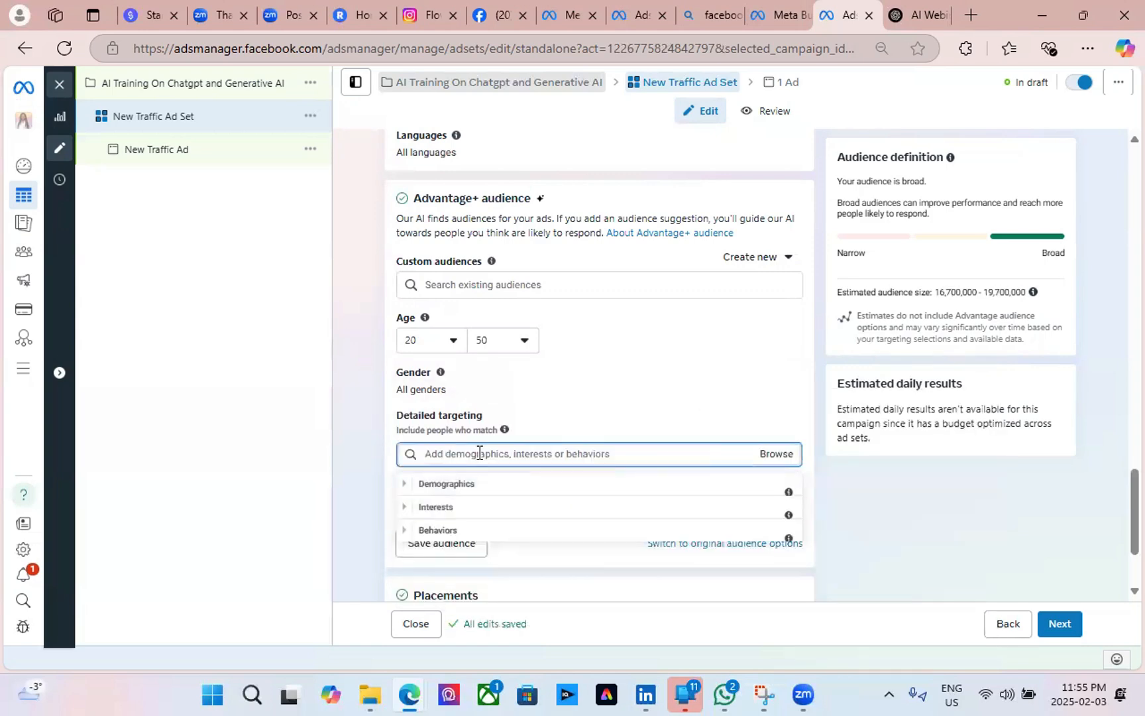
type("AI")
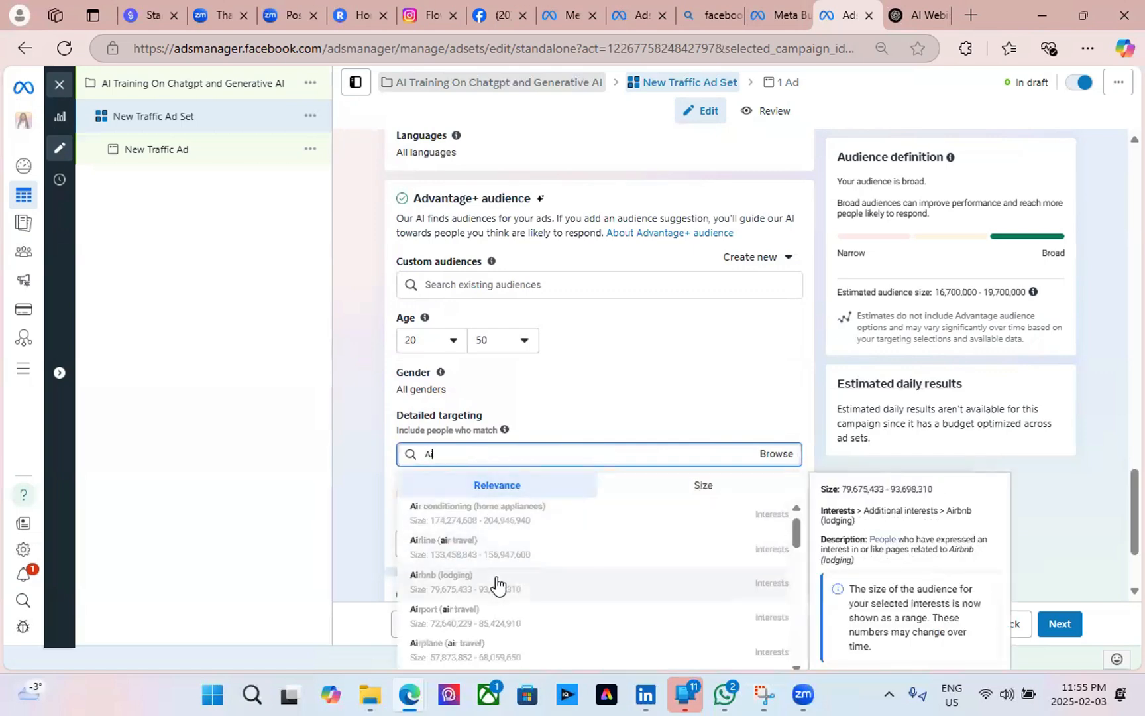
key("BackSpace")
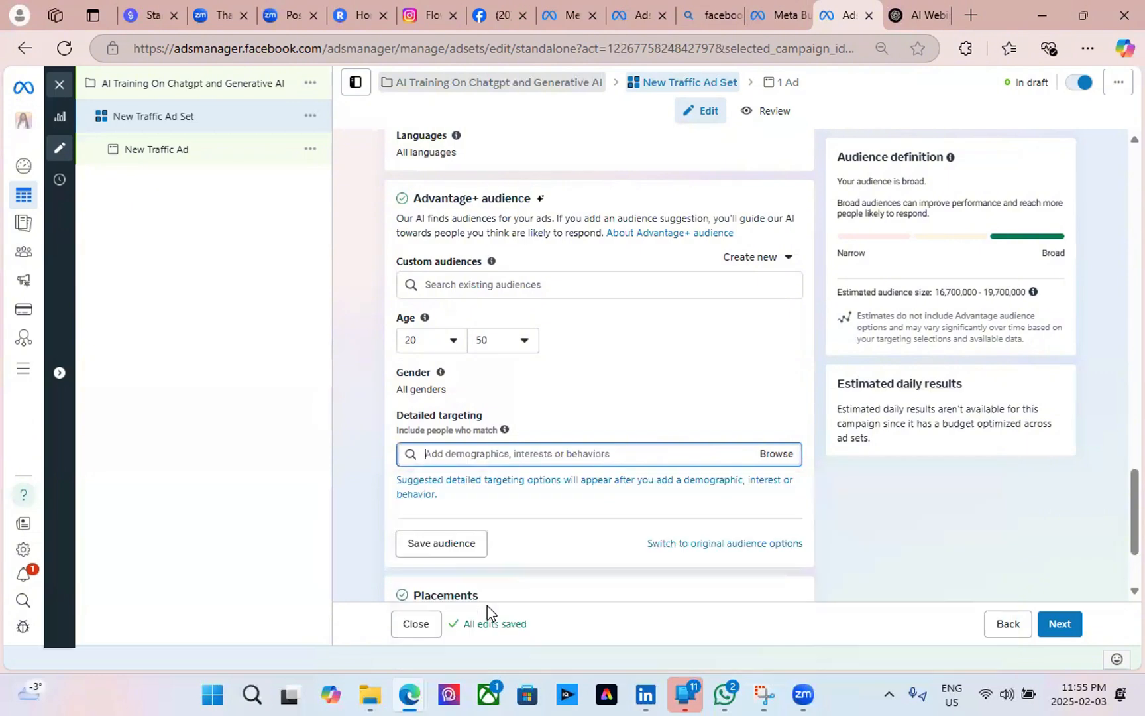
type("chatgpt")
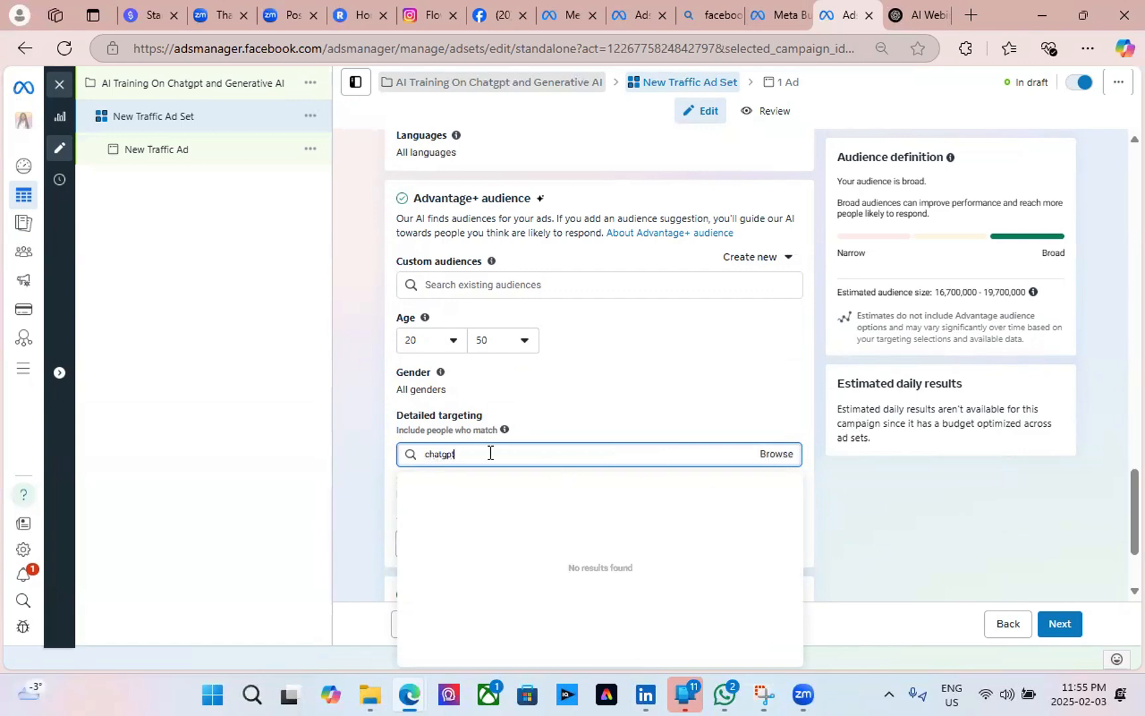
key("ctrl+a")
key("BackSpace")
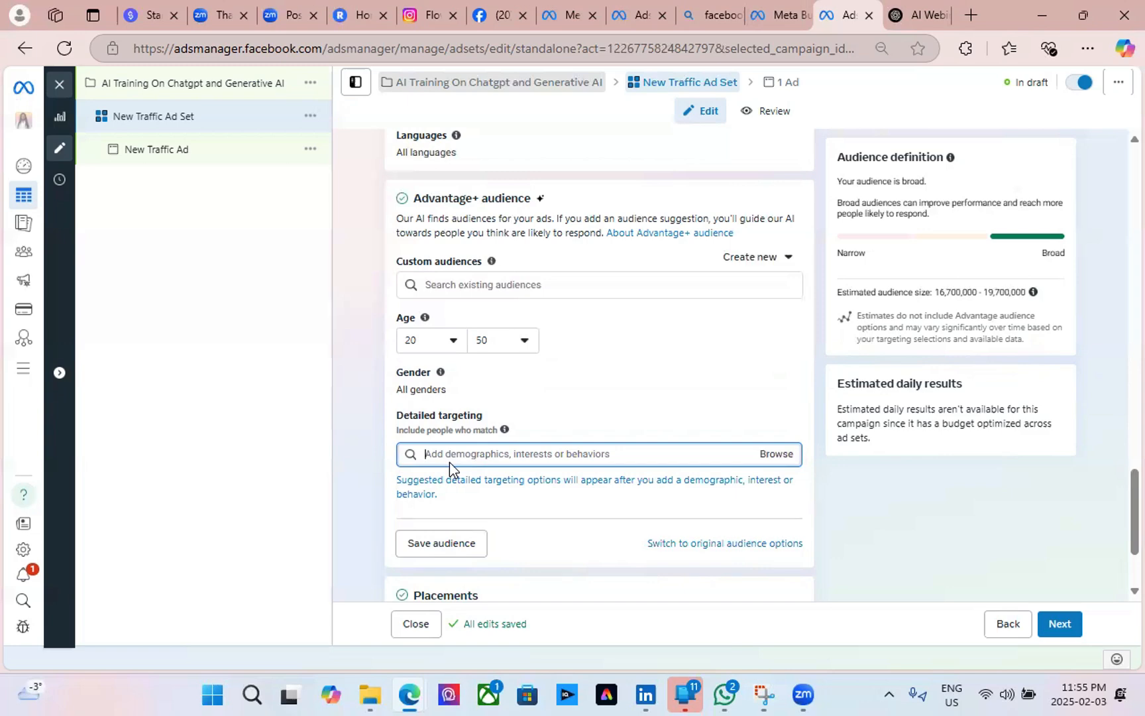
type("Art")
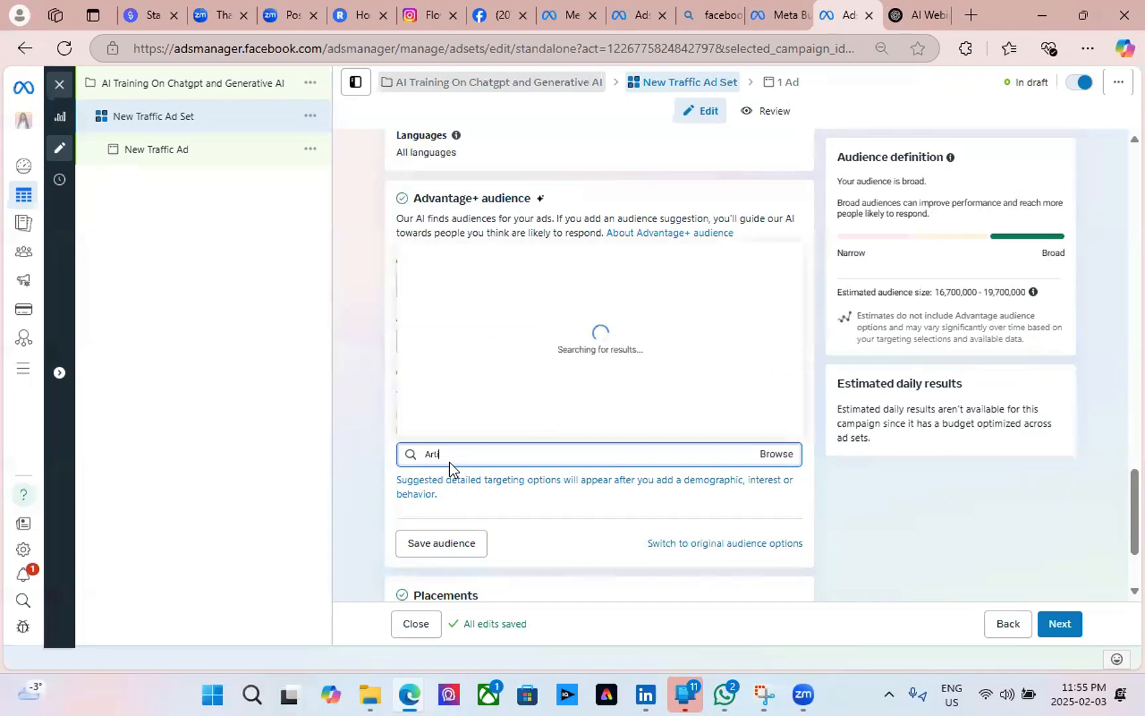
type("if")
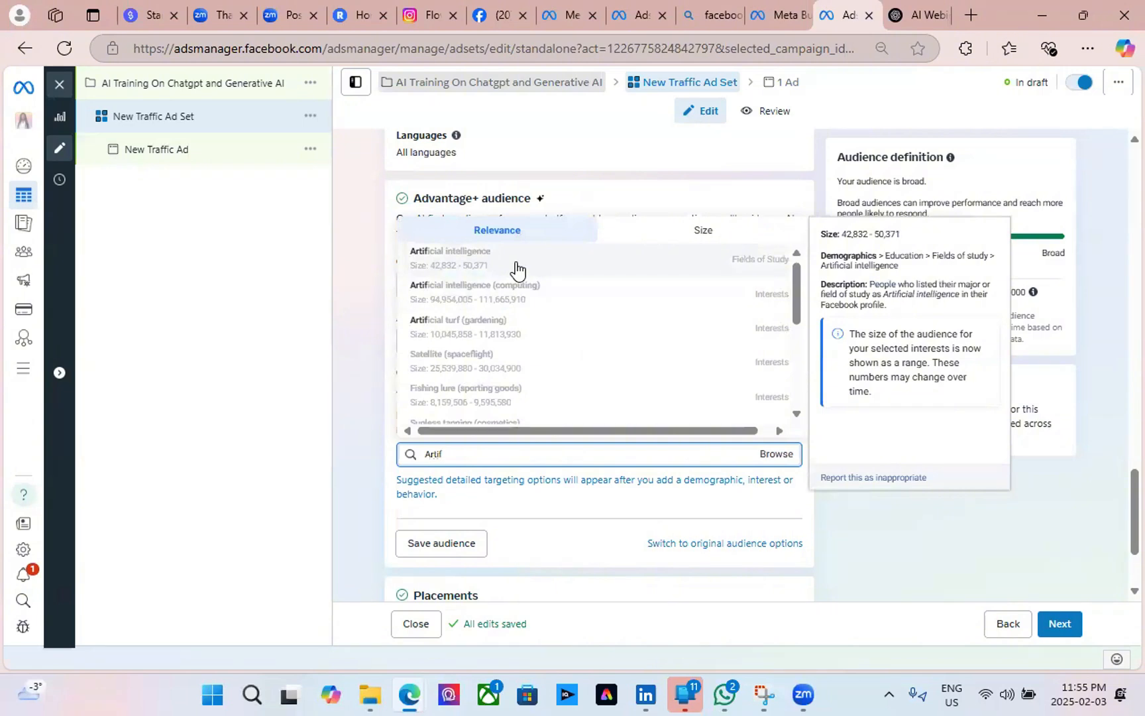
left_click(516, 263)
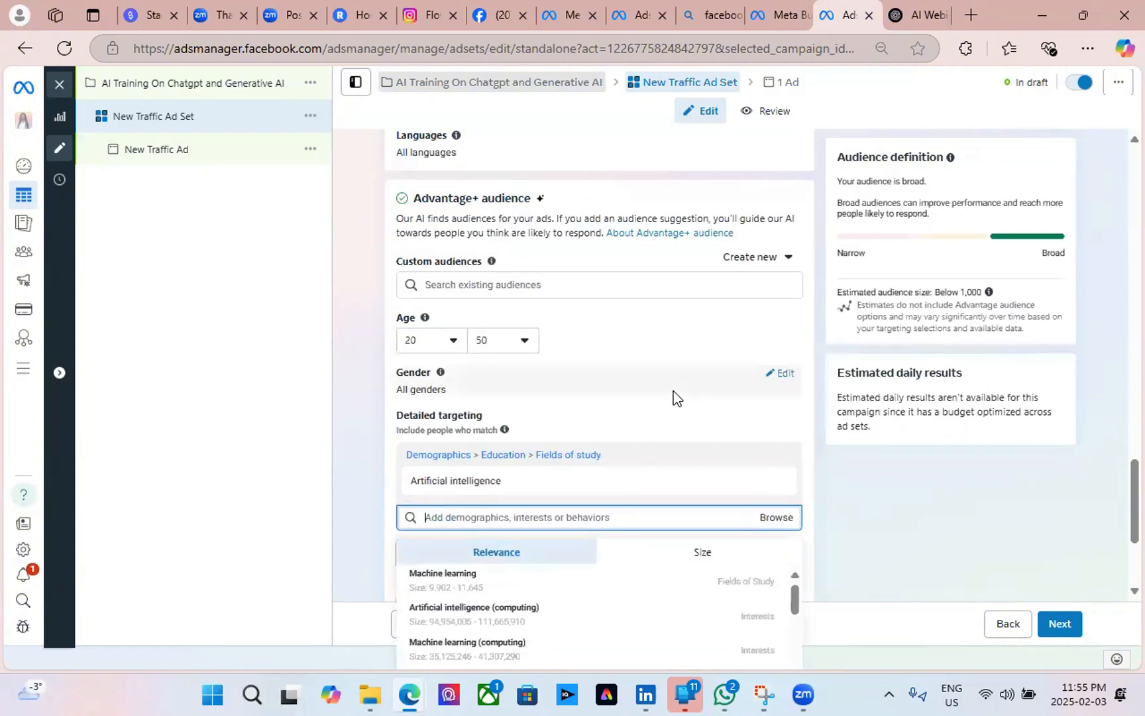
Add the Business Analyst and IT Project Manager job titles to the targeting.
scroll(672, 396, "down", 3)
scroll(513, 472, "down", 3)
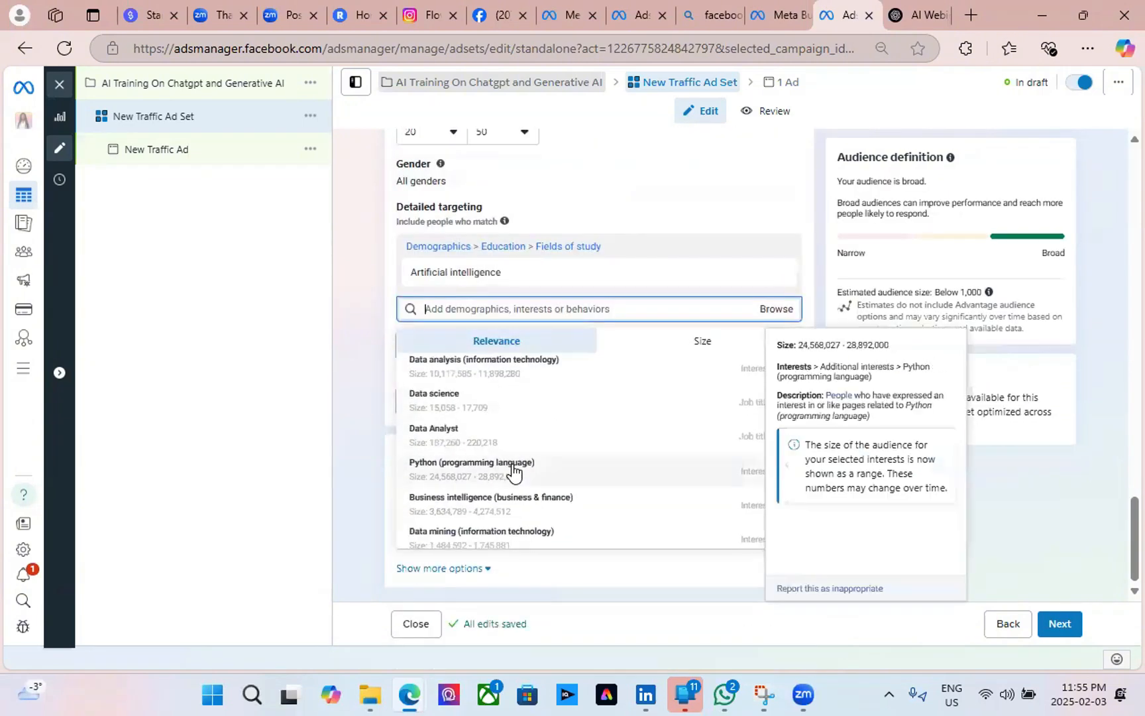
scroll(484, 434, "down", 3)
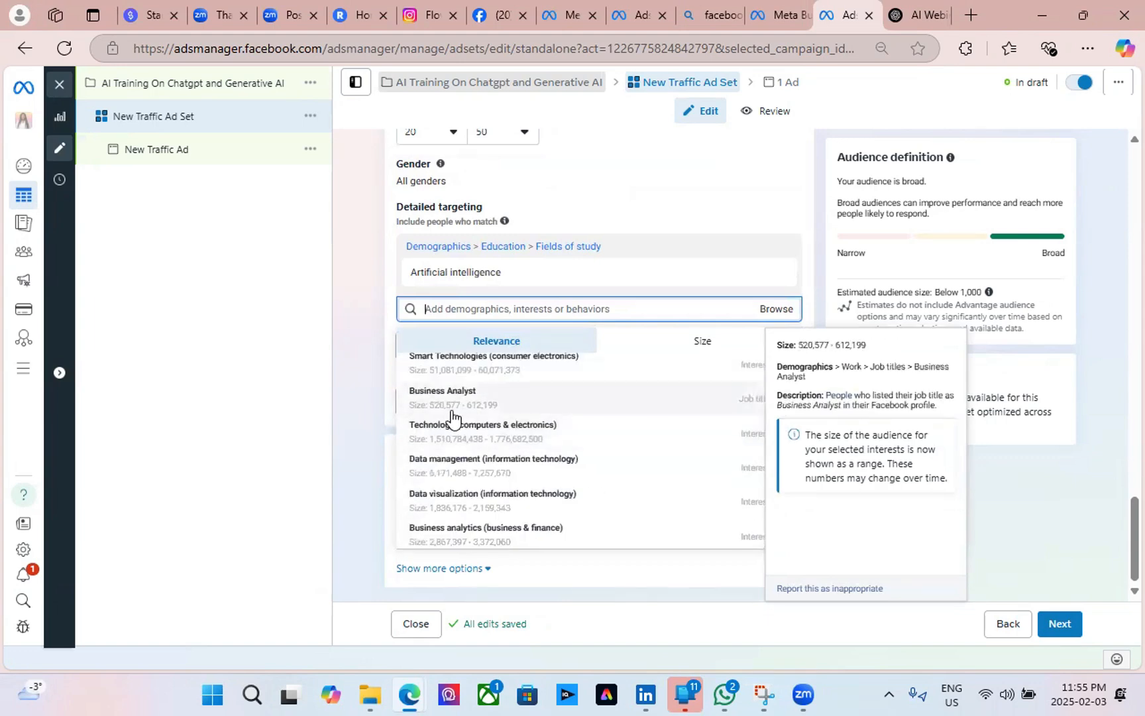
left_click(490, 398)
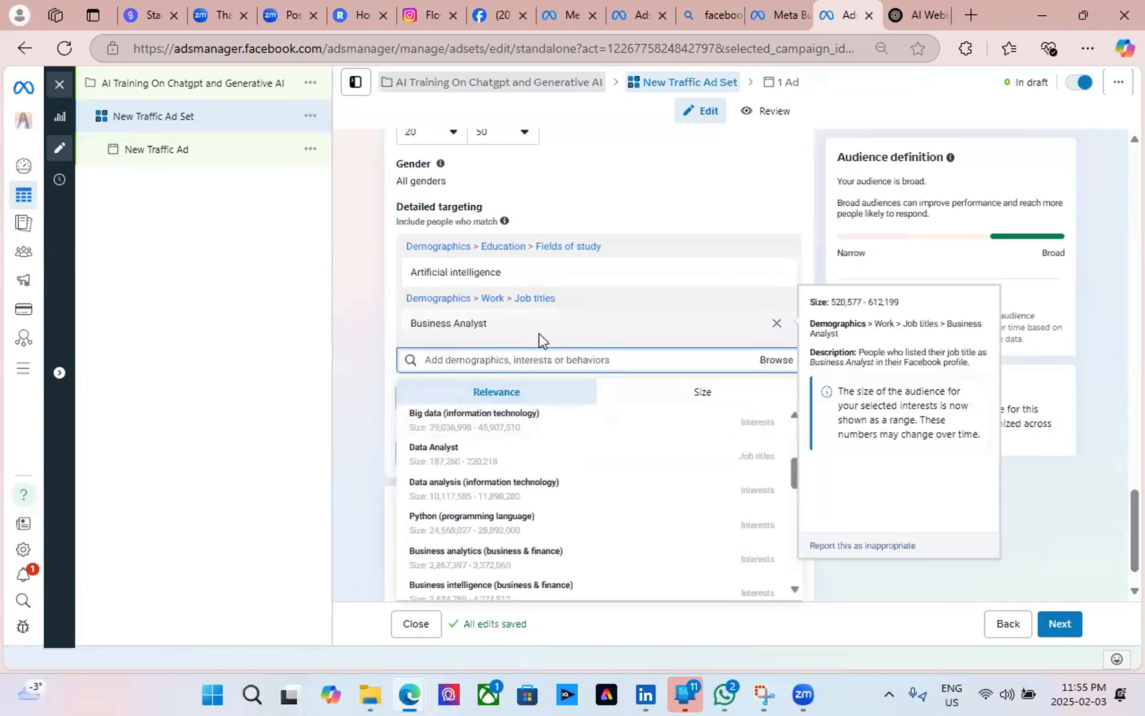
scroll(493, 509, "down", 3)
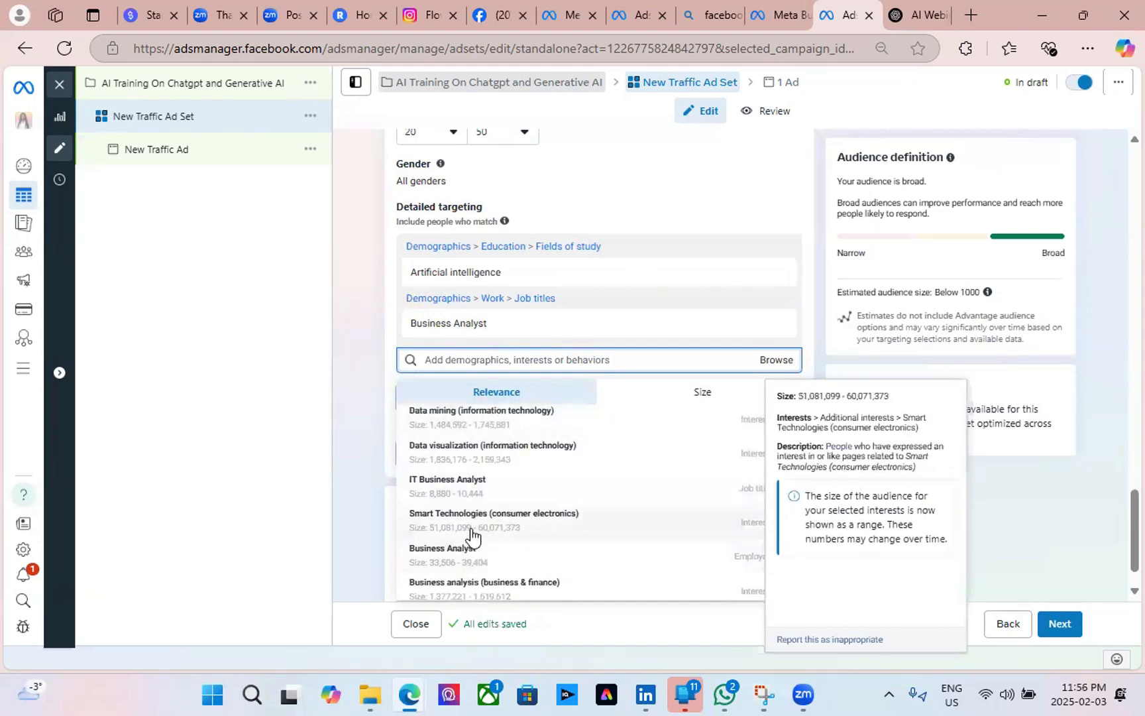
scroll(473, 537, "down", 3)
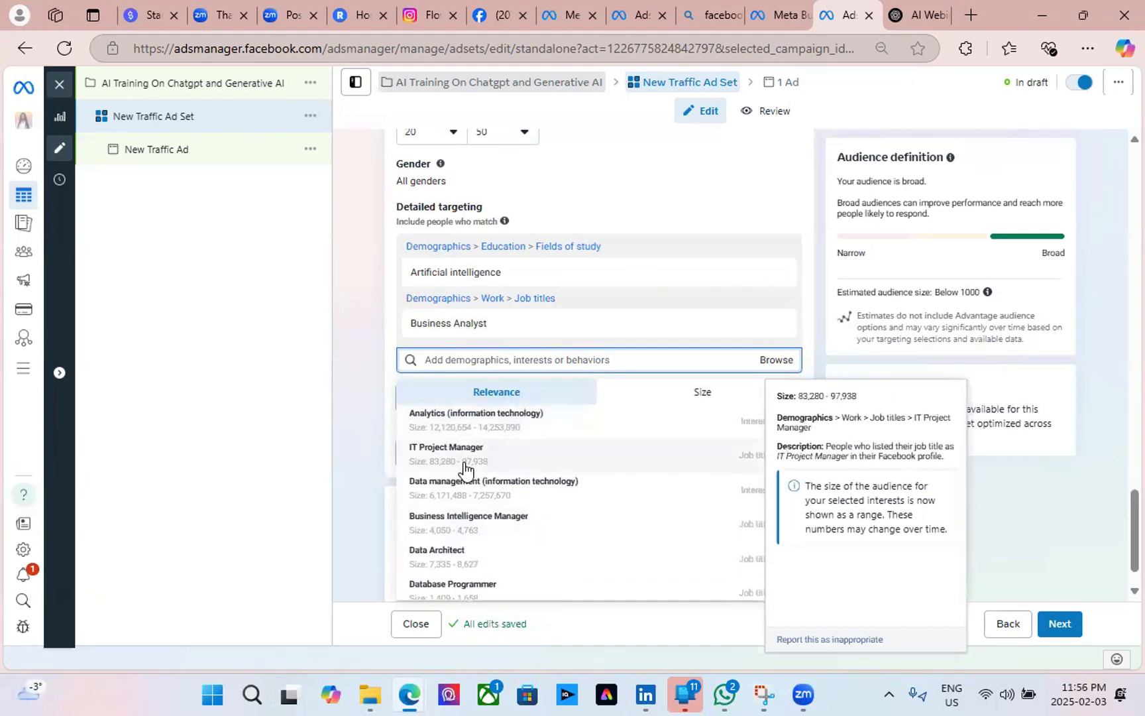
left_click(534, 466)
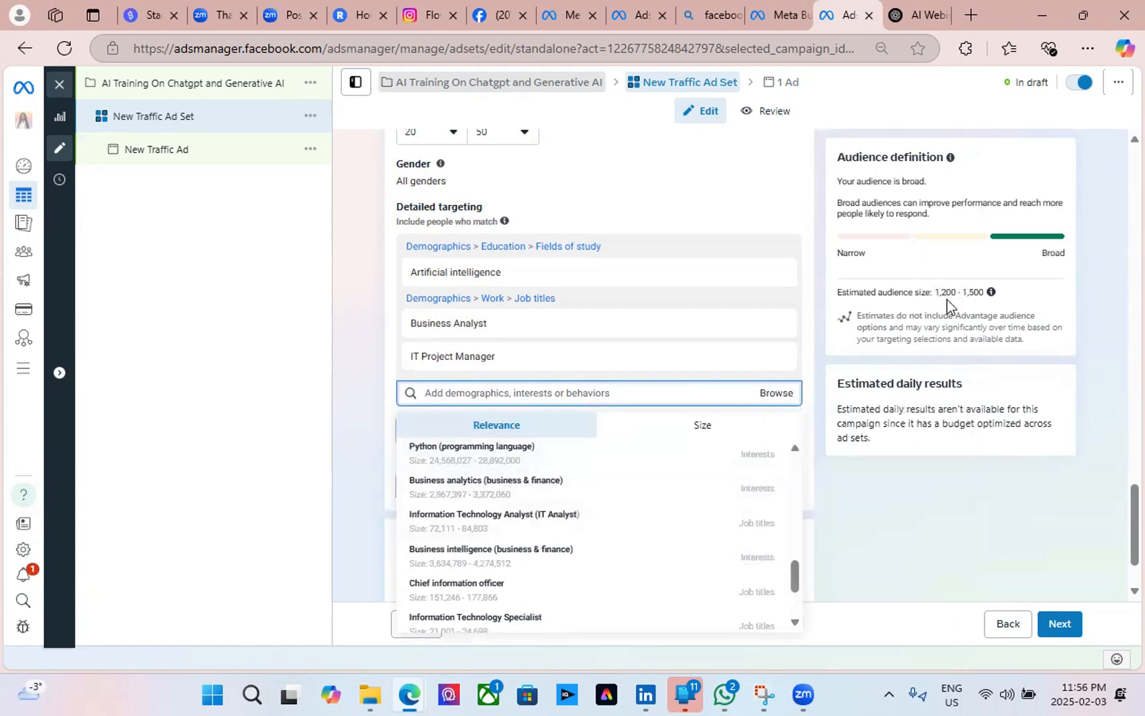
mouse_move(509, 546)
scroll(525, 552, "down", 2)
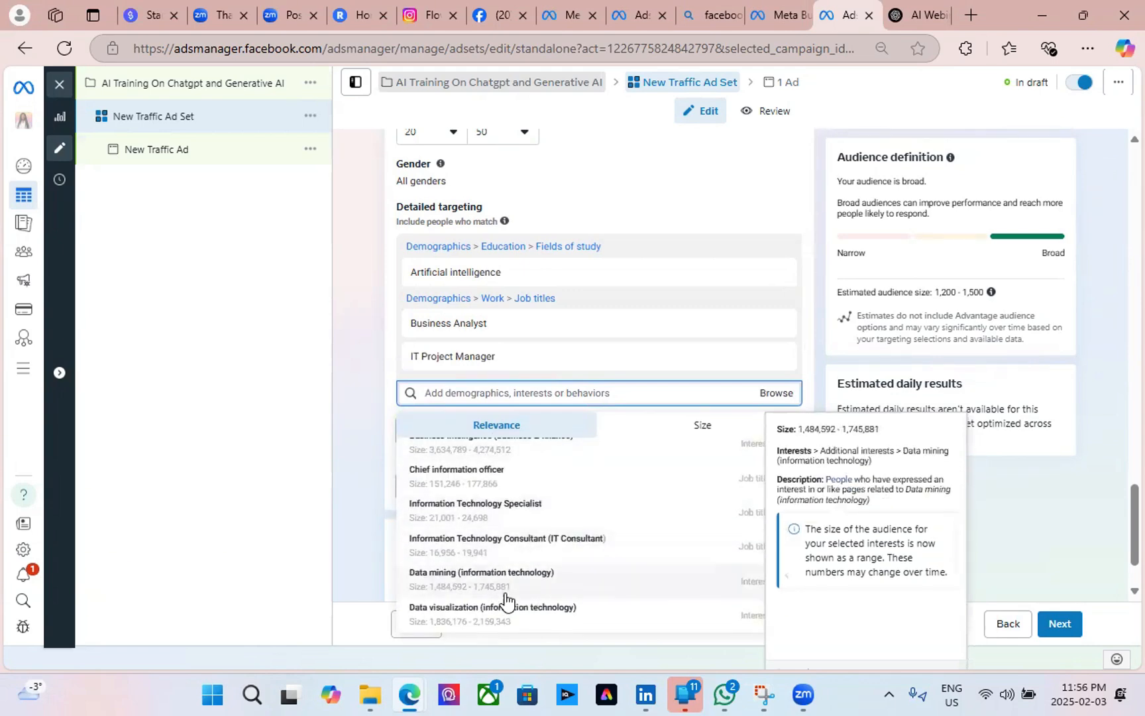
scroll(510, 598, "up", 3)
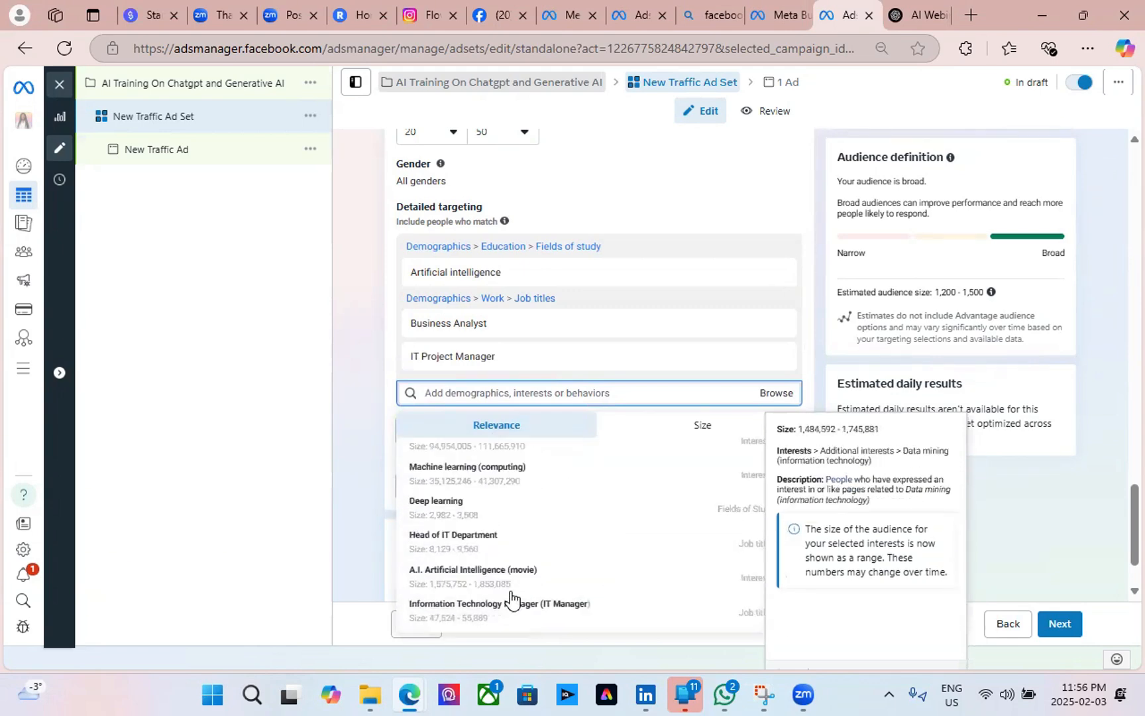
Select Business Automation in ChatGPT's suggested interests.
left_click(950, 27)
left_click(617, 397)
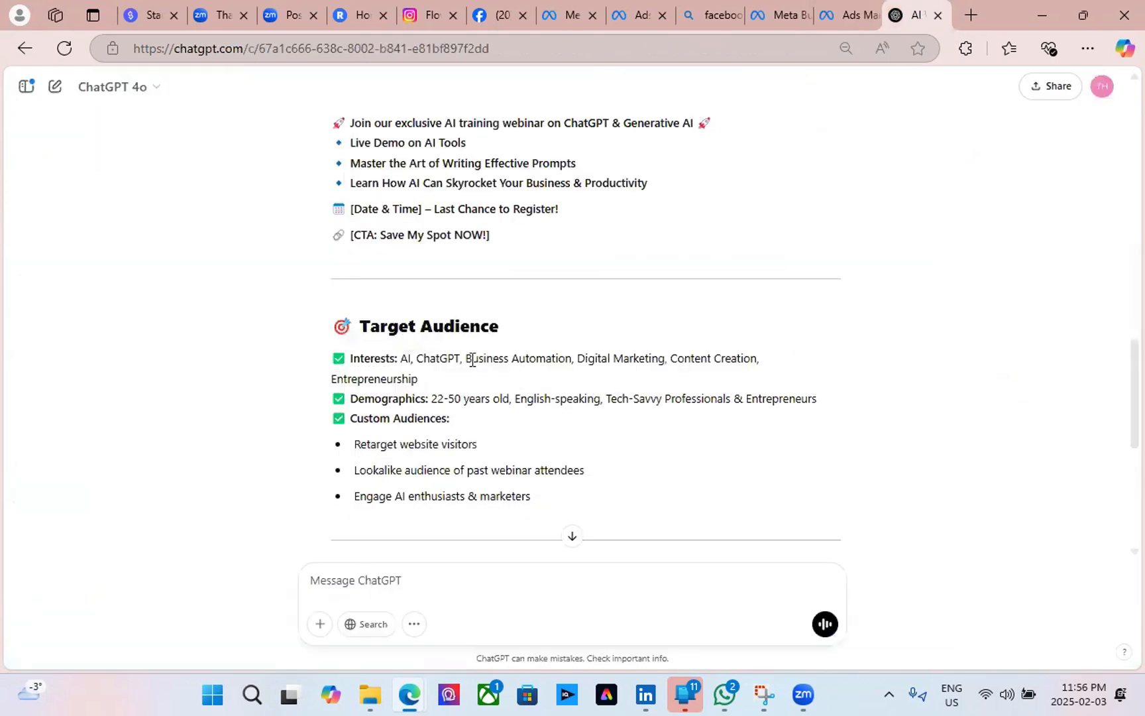
left_click_drag(467, 363, 570, 358)
key("ctrl+c")
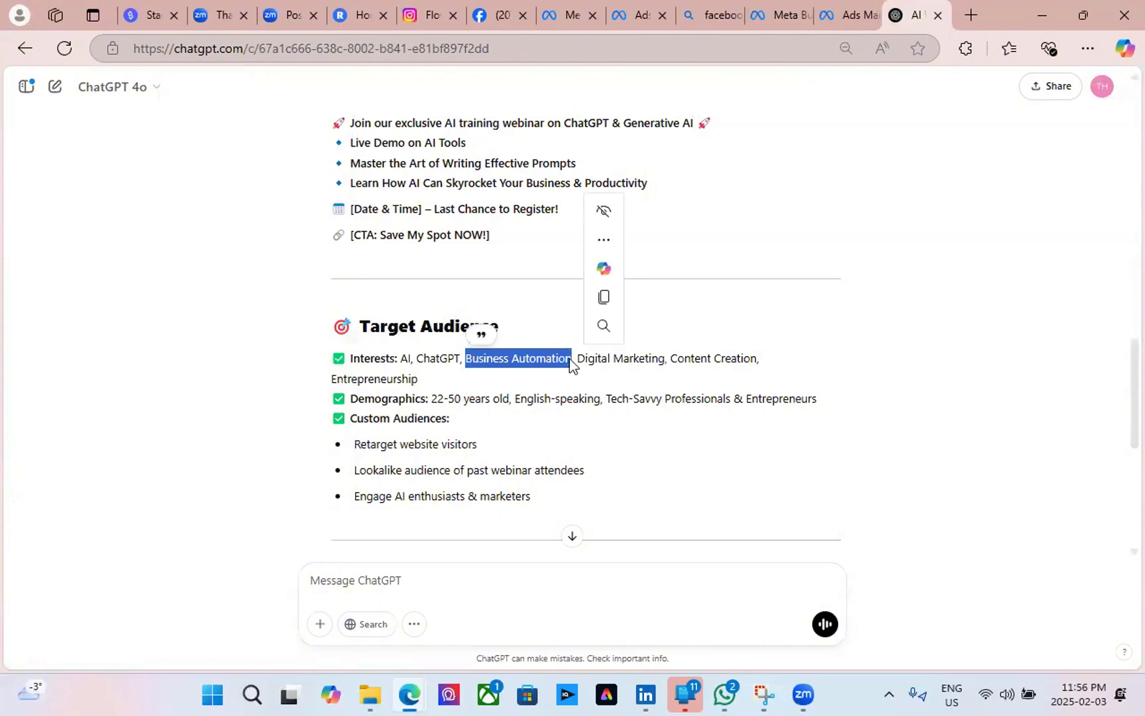
Paste Business Automation into Detailed targeting and add Business process automation (business & finance).
left_click(846, 17)
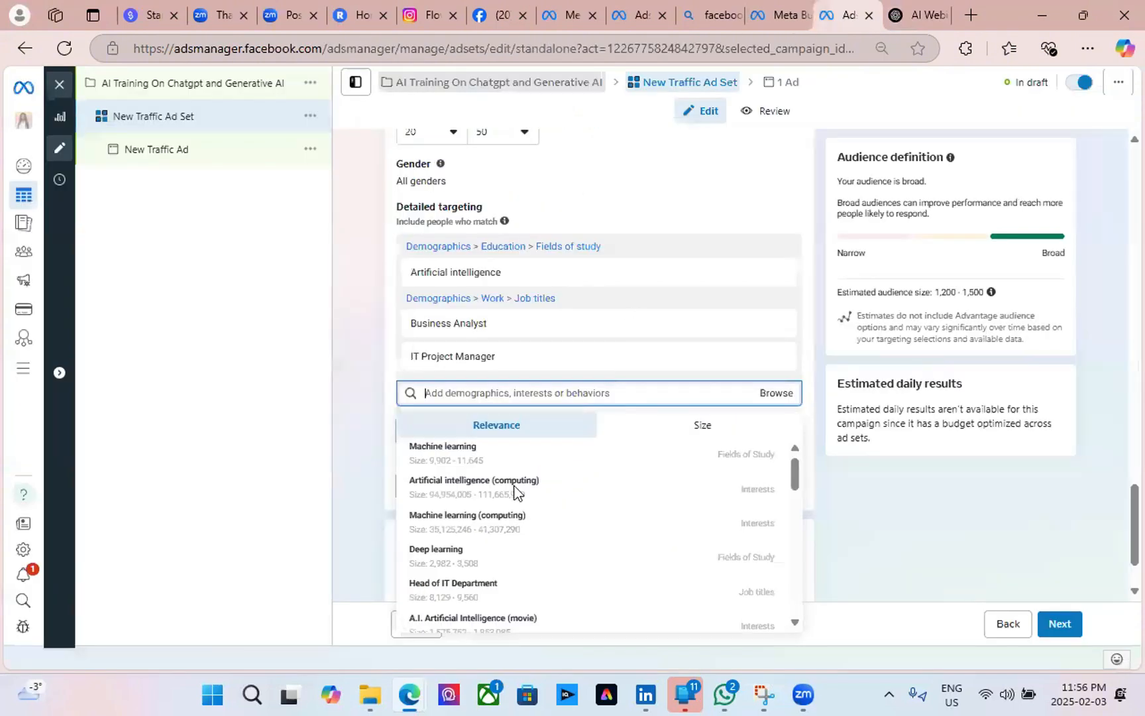
key("ctrl+v")
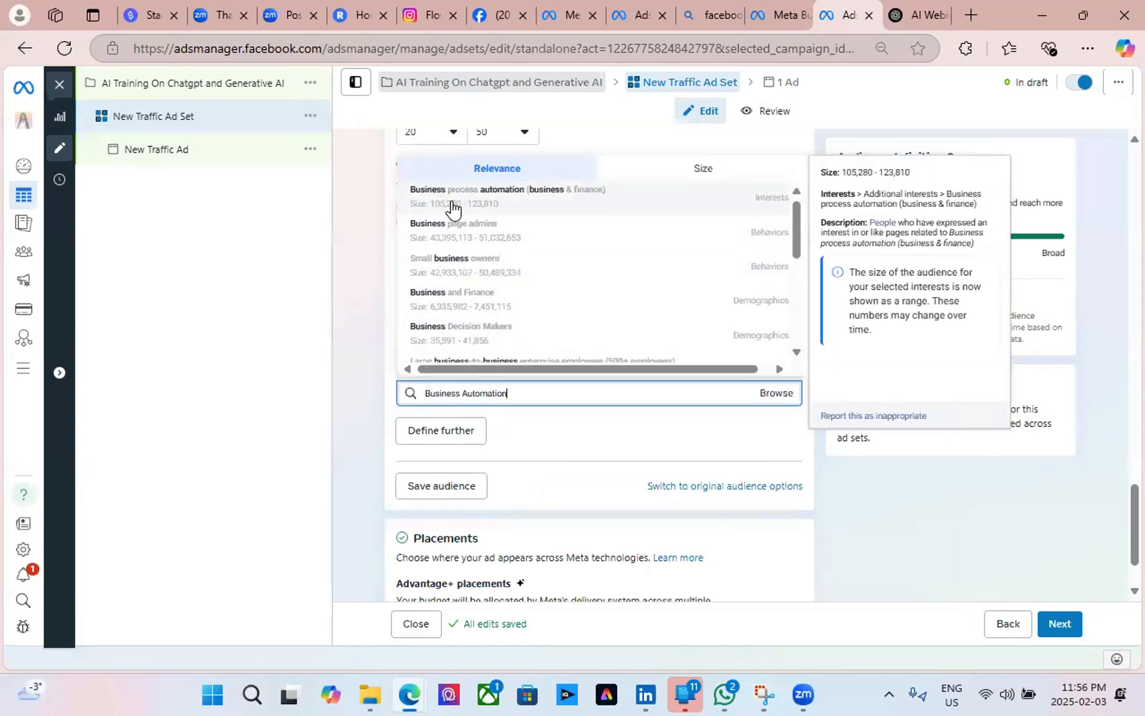
left_click(452, 207)
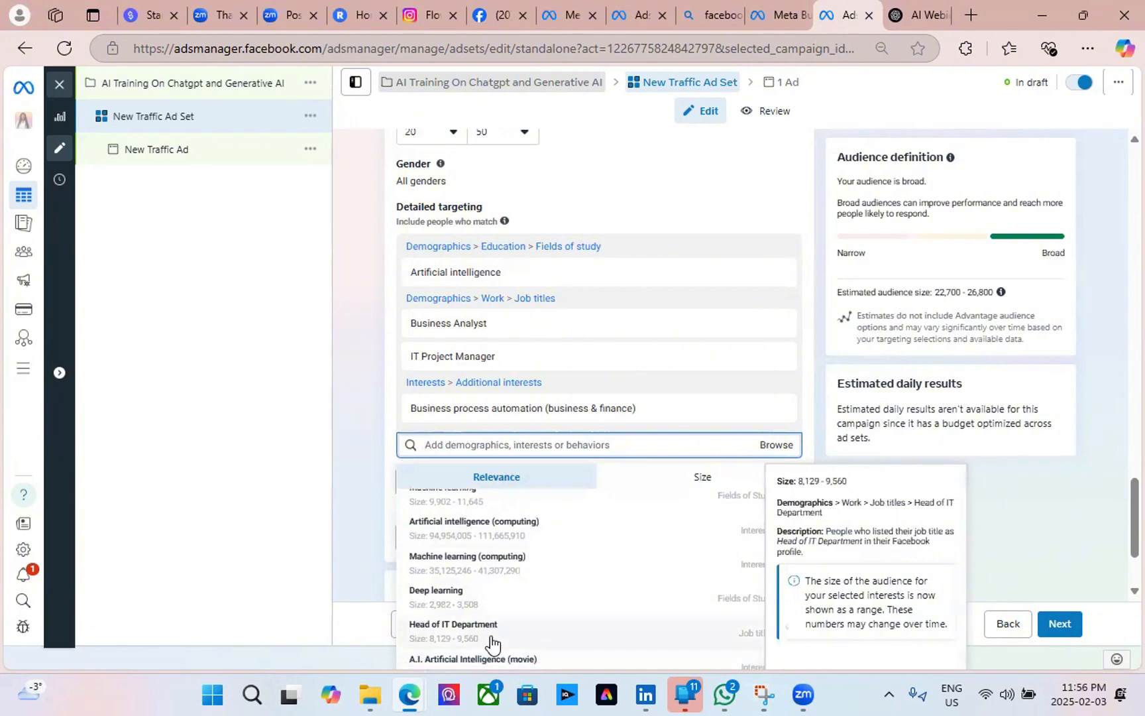
Select Digital Marketing in ChatGPT's suggested interests, then return to the ad set's targeting.
key("ctrl+Tab")
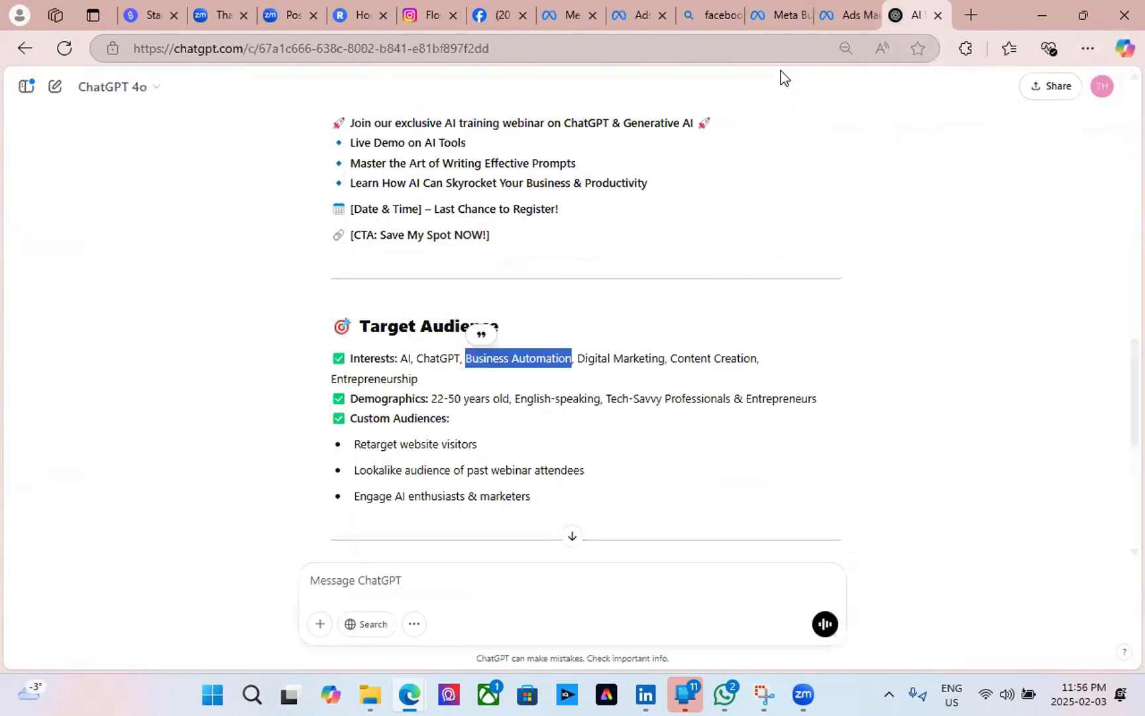
left_click(589, 366)
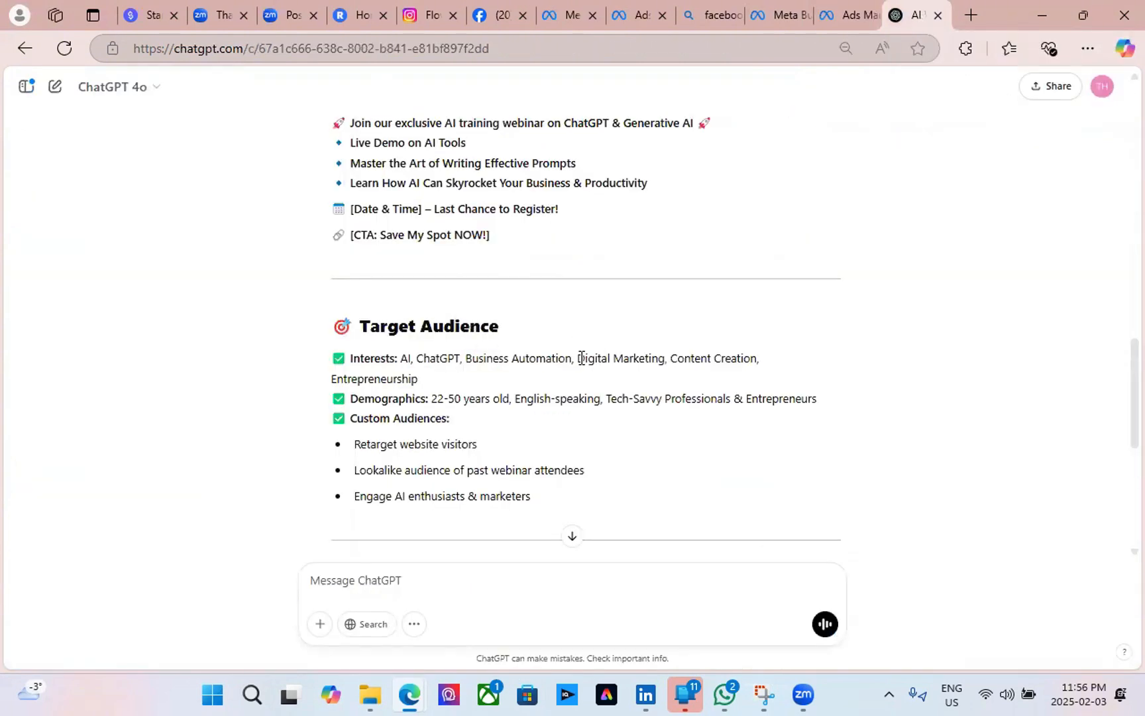
left_click_drag(580, 350, 668, 361)
key("ctrl+c")
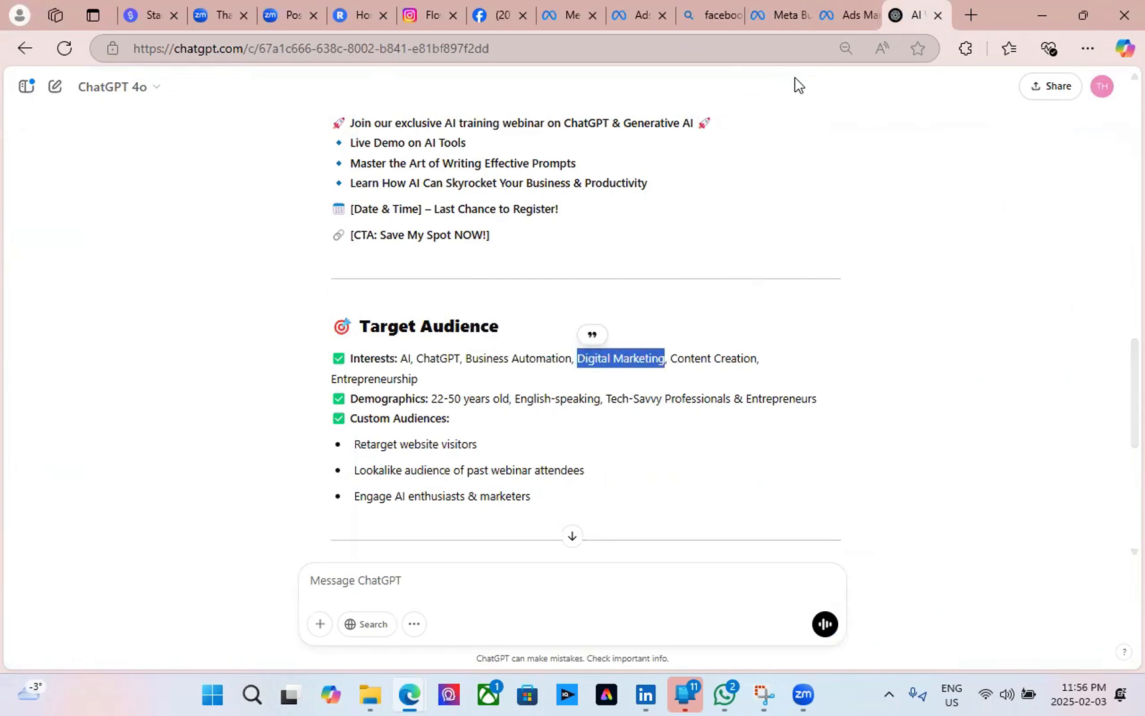
left_click(861, 25)
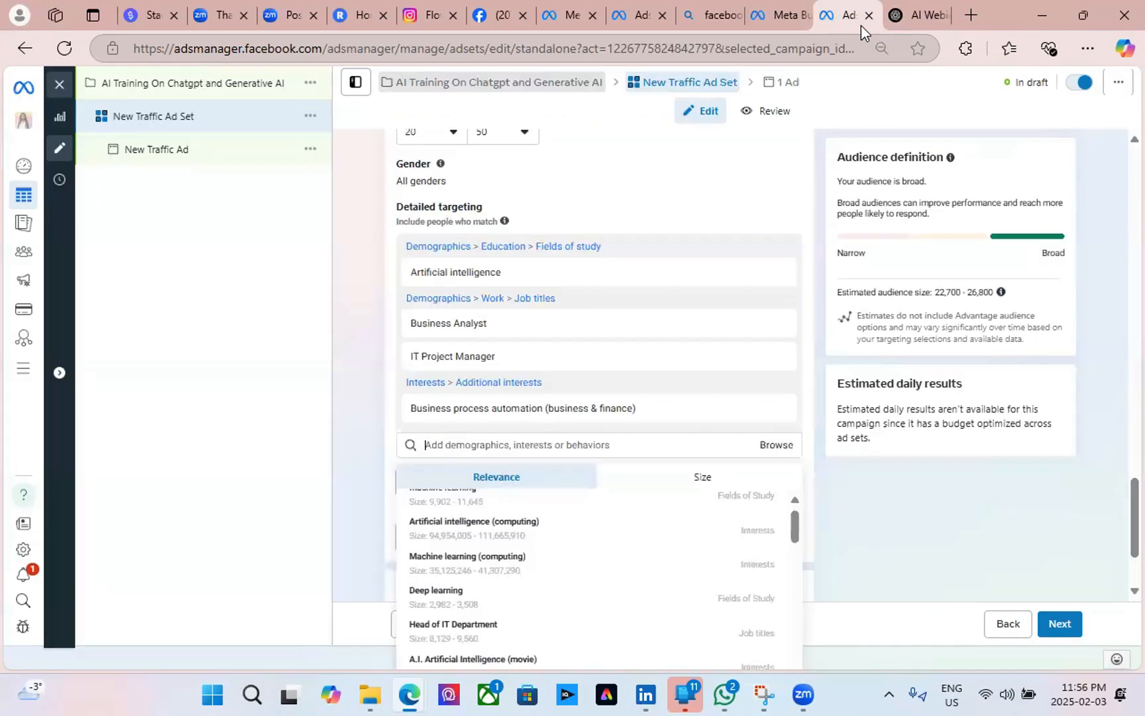
Add the Digital marketing, Social media marketing and Online advertising (marketing) interests to detailed targeting.
left_click(432, 443)
key("ctrl+v")
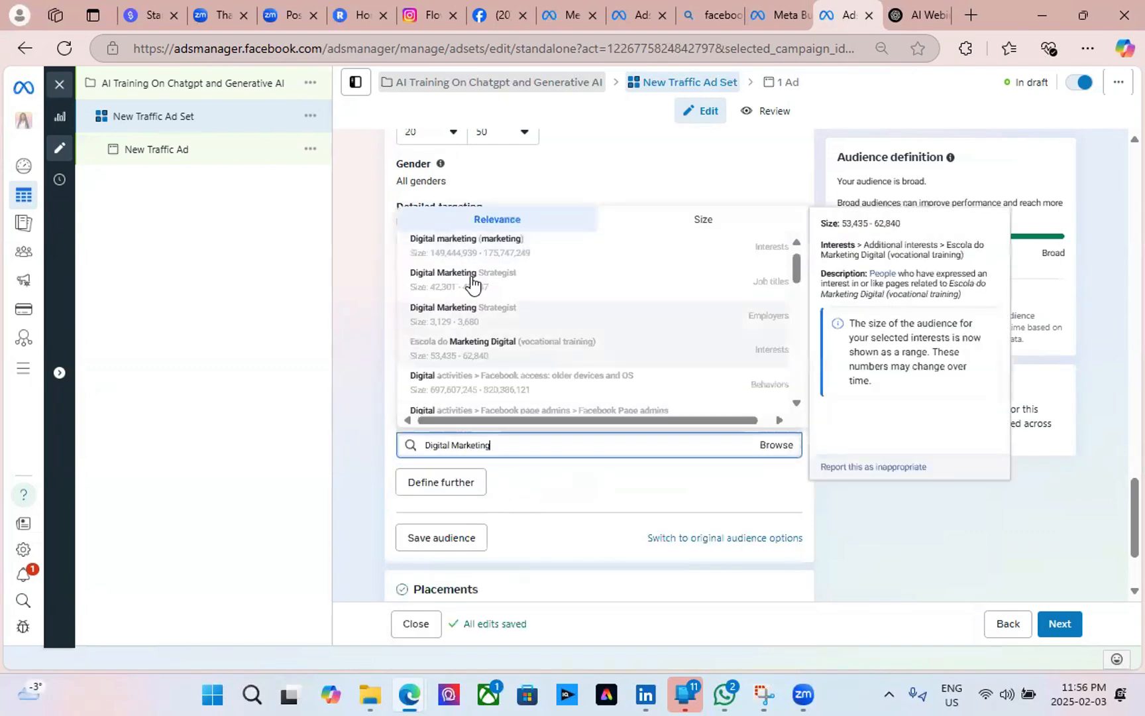
scroll(552, 358, "up", 1)
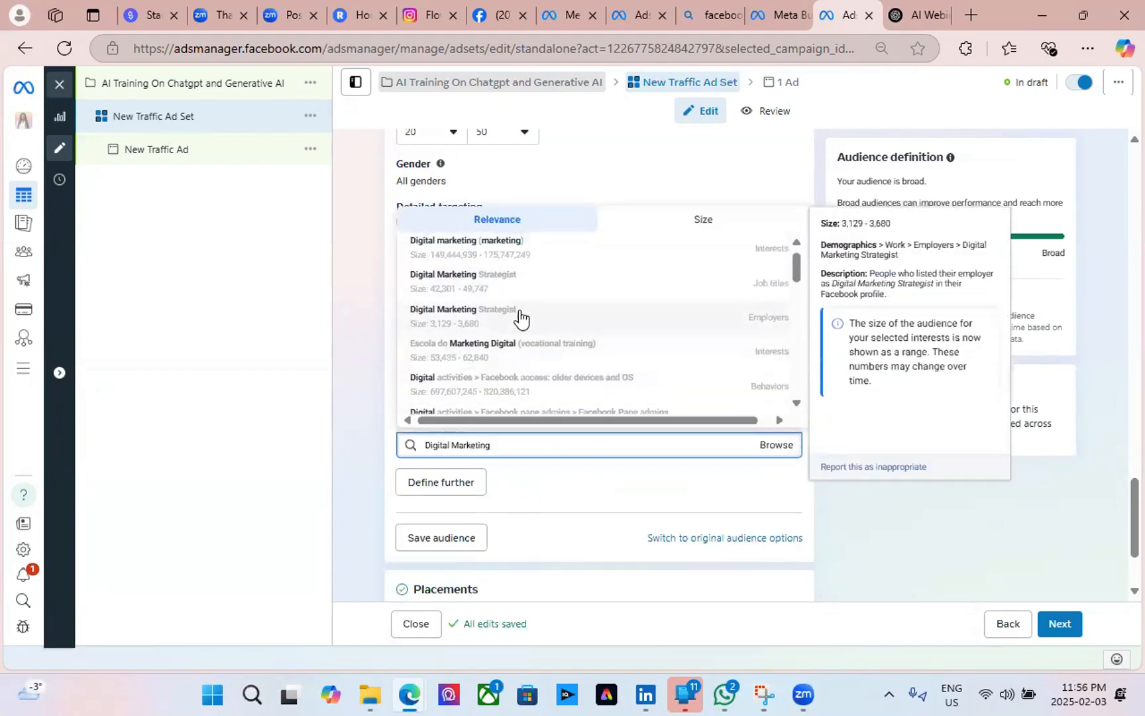
left_click(687, 255)
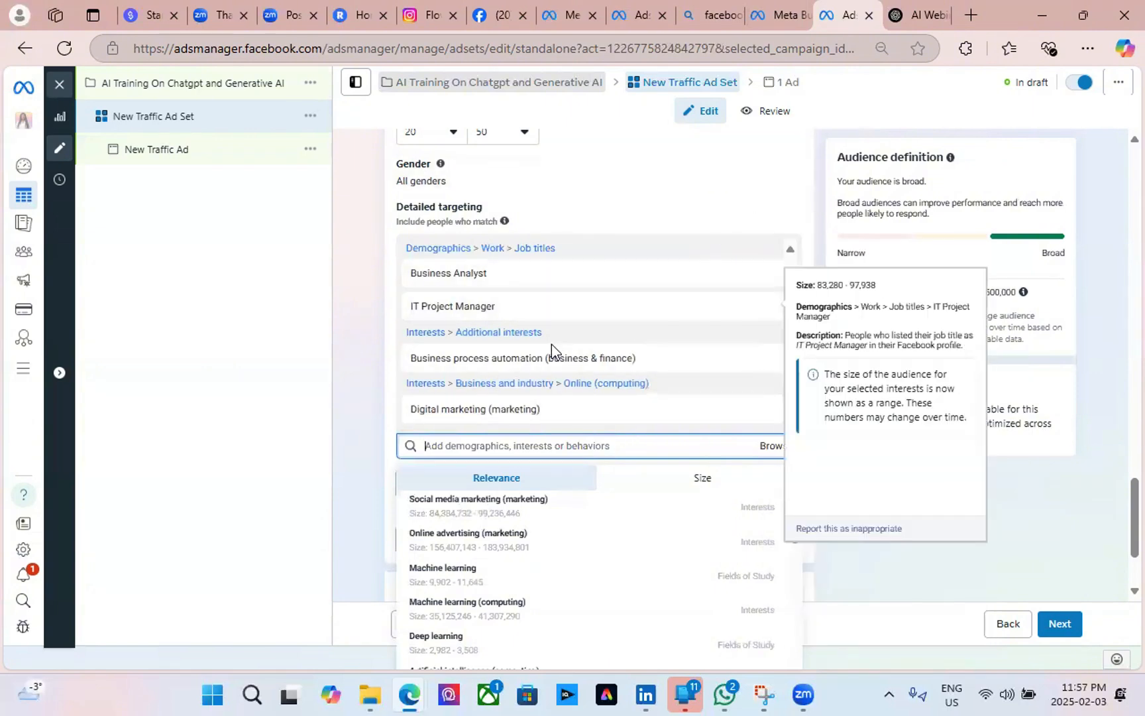
scroll(624, 388, "down", 2)
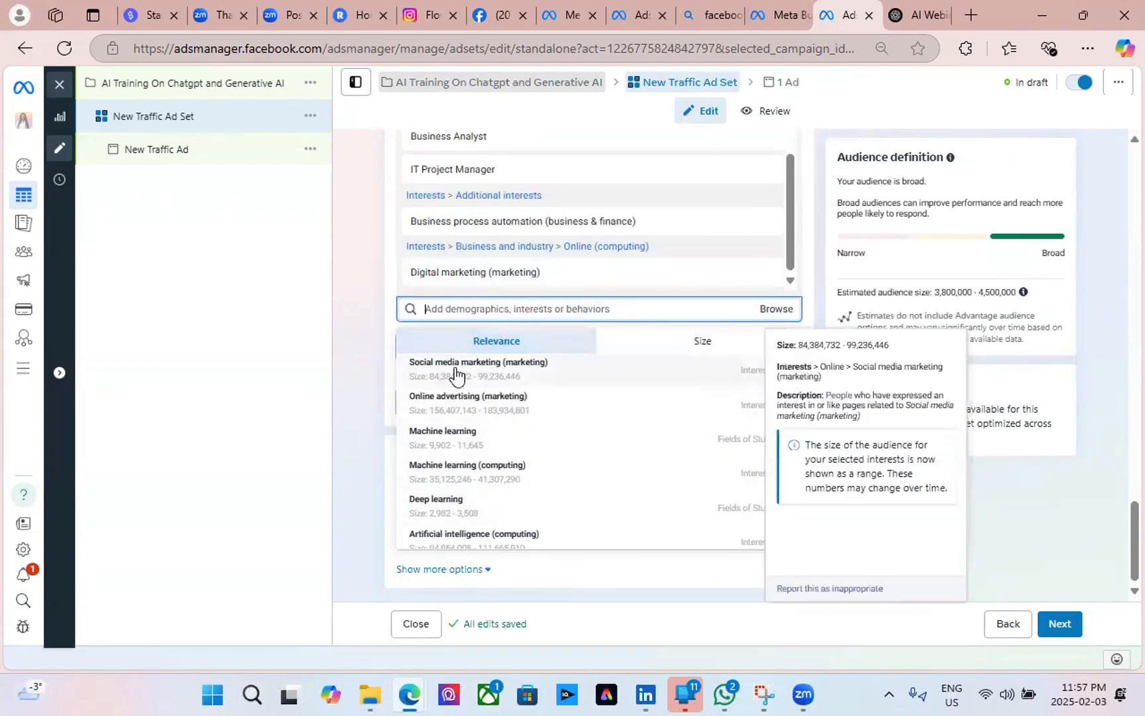
left_click(482, 369)
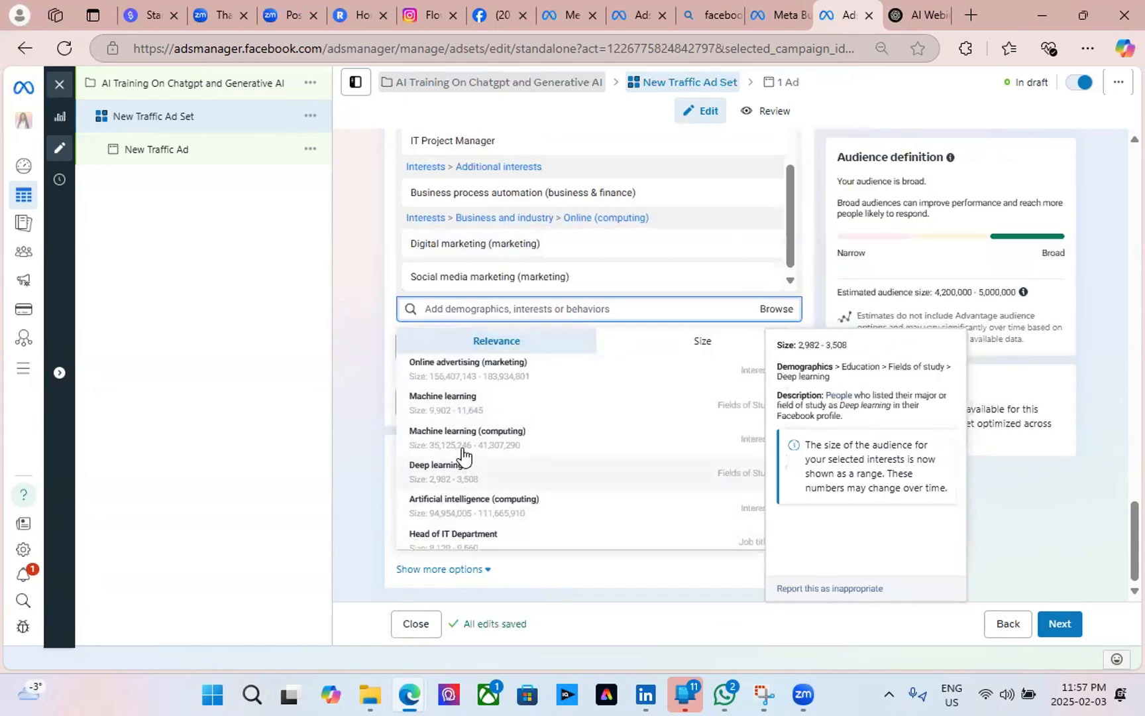
left_click(487, 375)
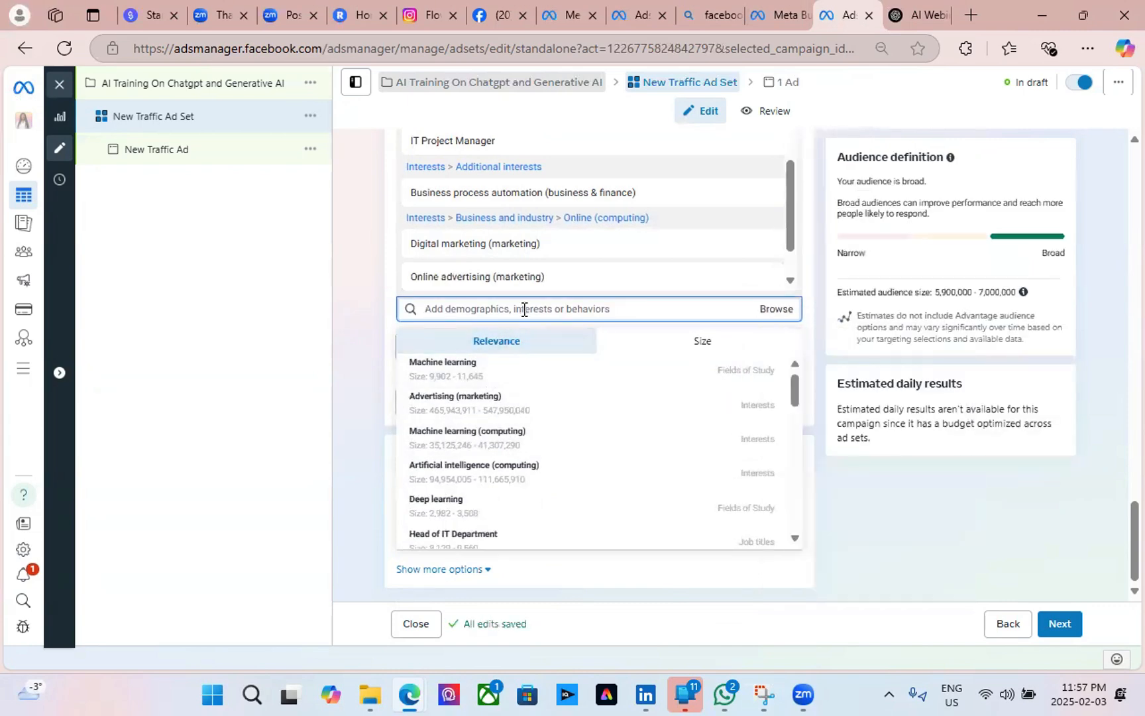
Search targeting for 'scr' and add Script Writer as a targeted job title.
type("s")
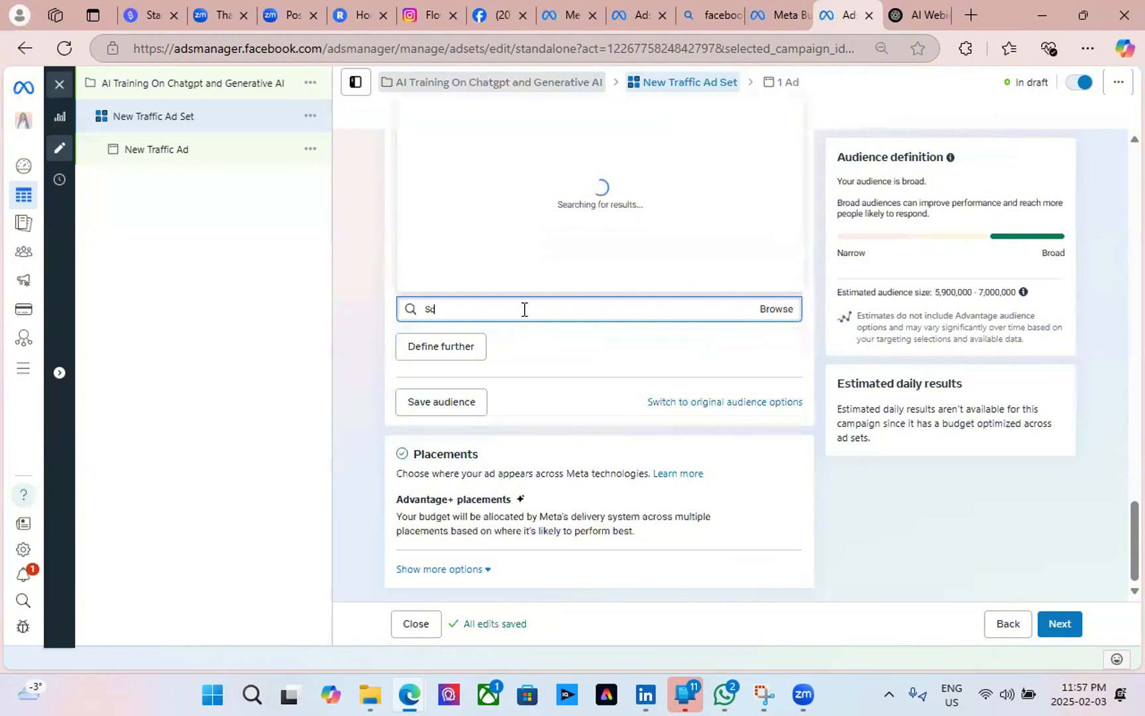
type("crip")
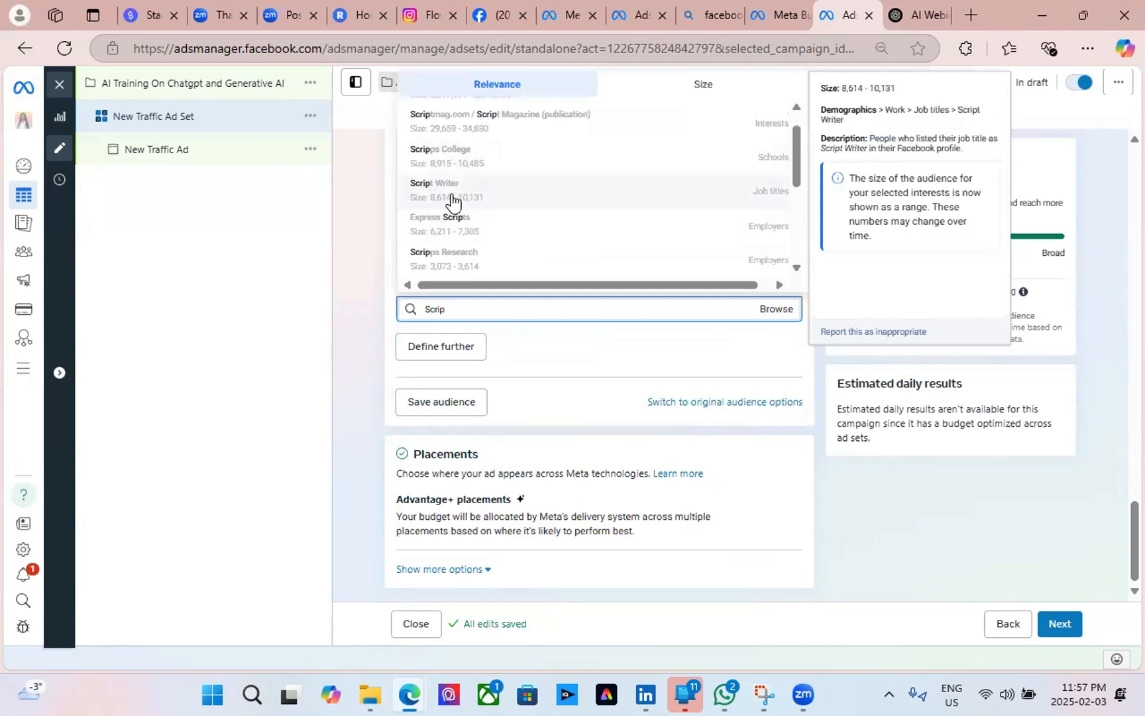
scroll(544, 277, "down", 1)
scroll(536, 266, "up", 1)
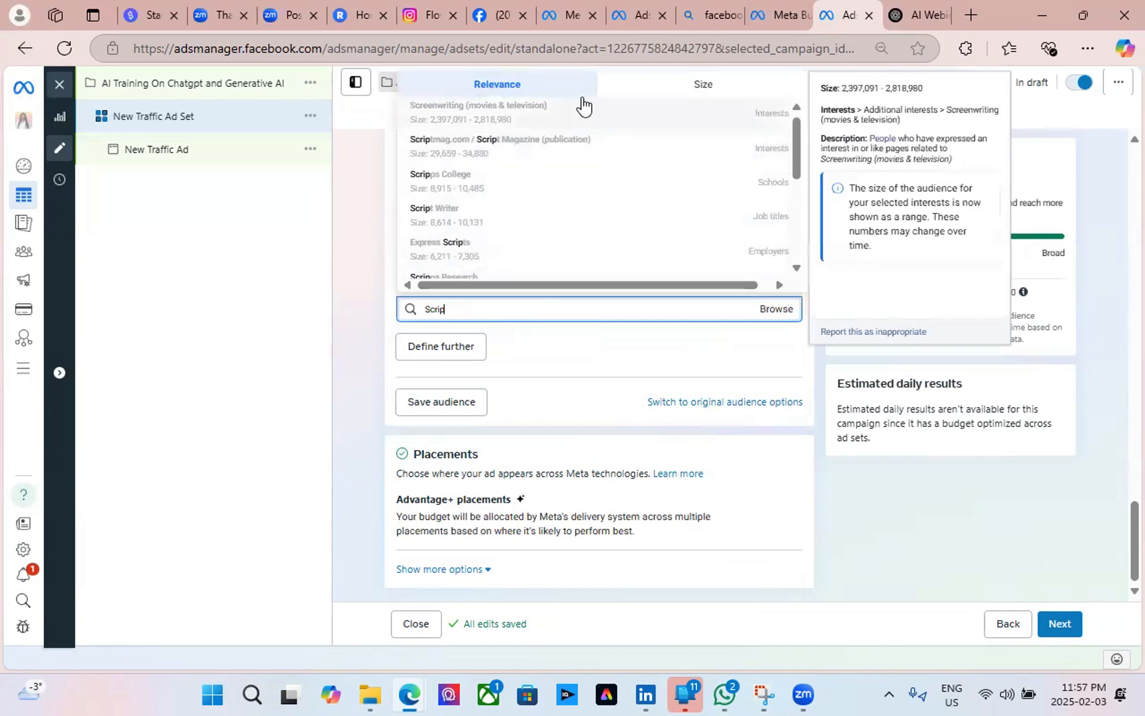
scroll(540, 227, "down", 3)
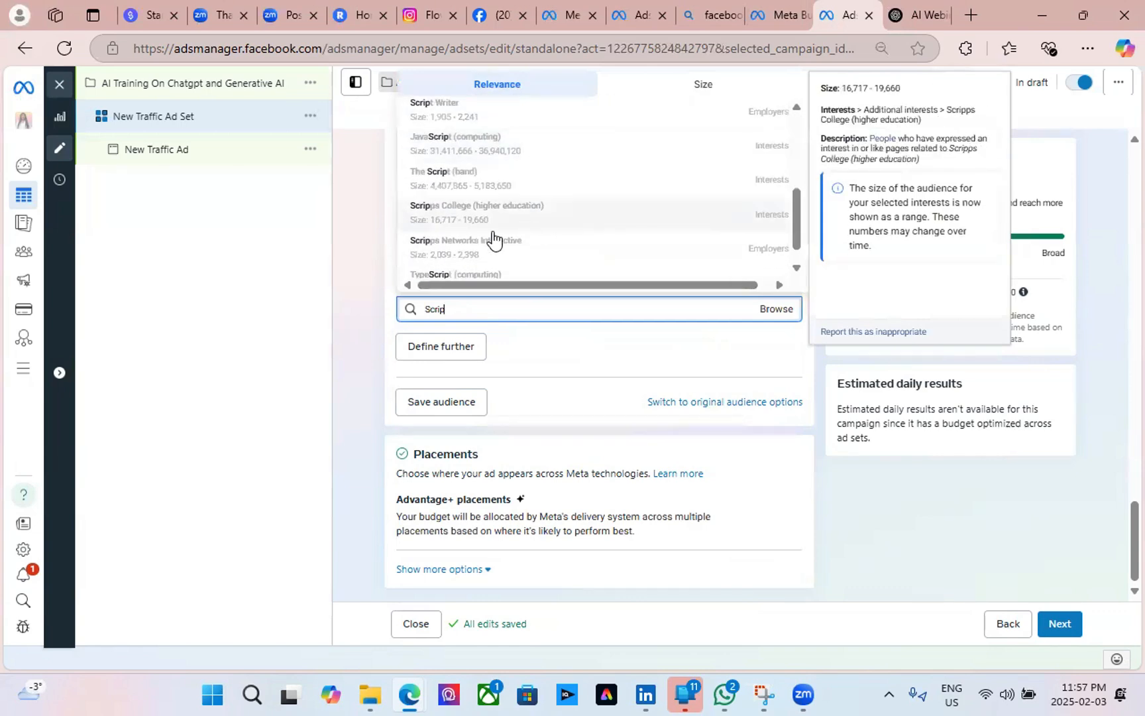
scroll(494, 238, "down", 1)
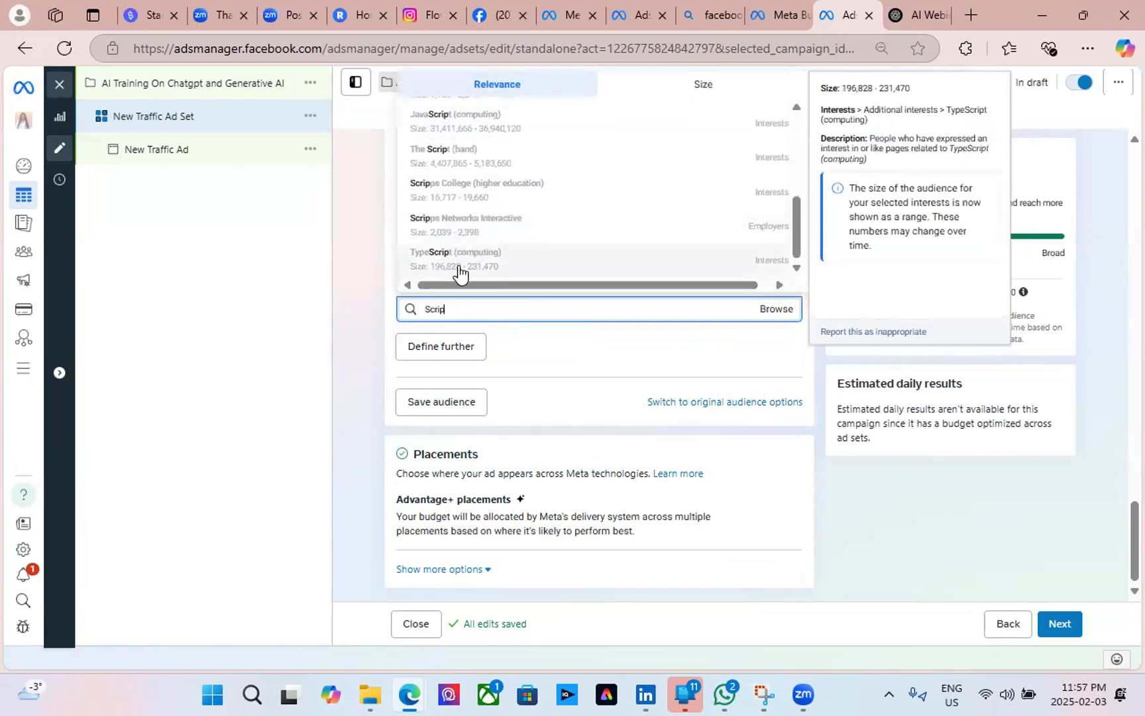
scroll(470, 192, "up", 2)
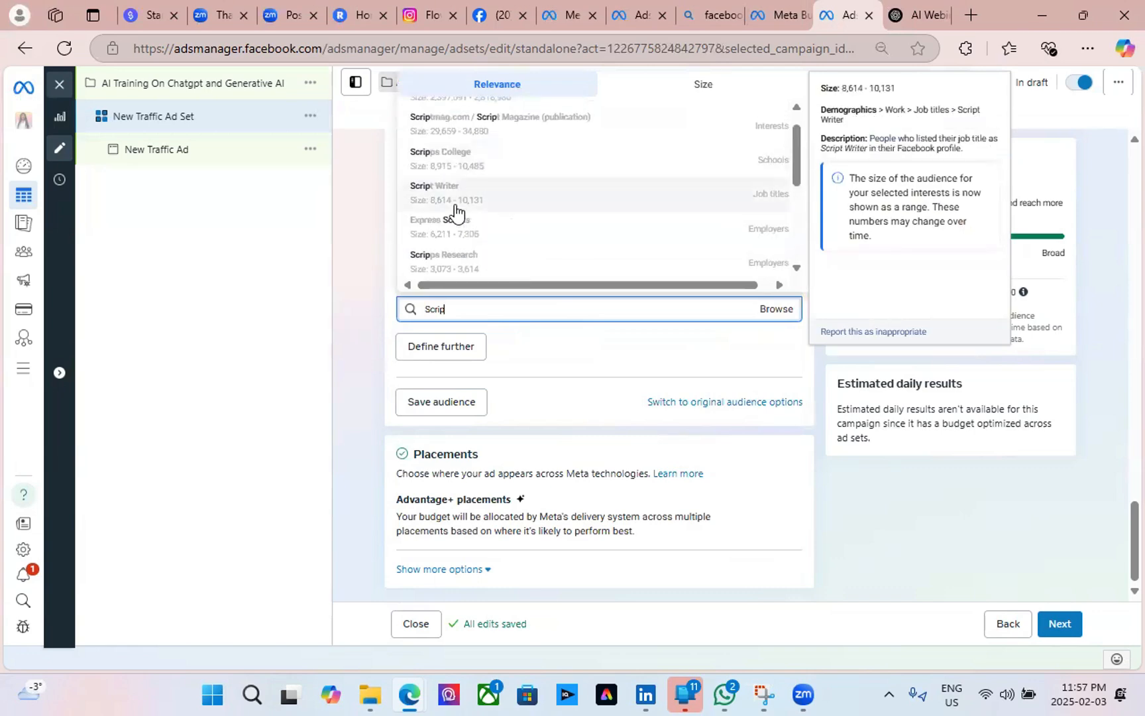
left_click(523, 197)
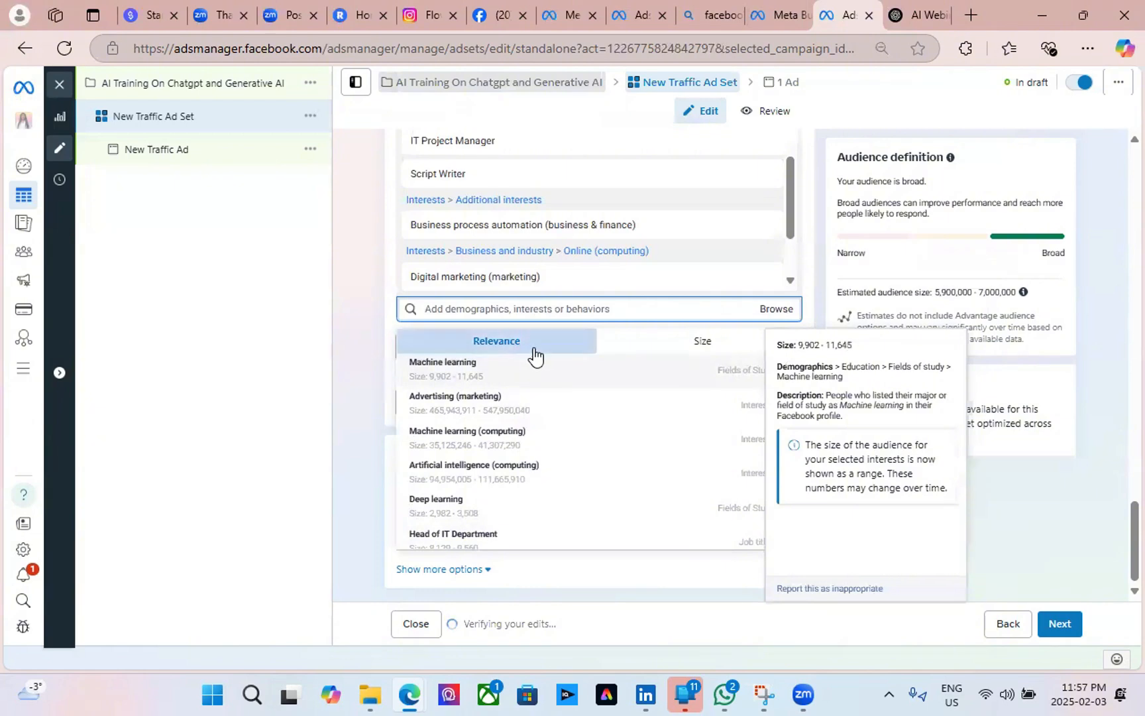
In ChatGPT's suggested audience interests, select 'Content Creation' to copy it.
scroll(483, 246, "down", 2)
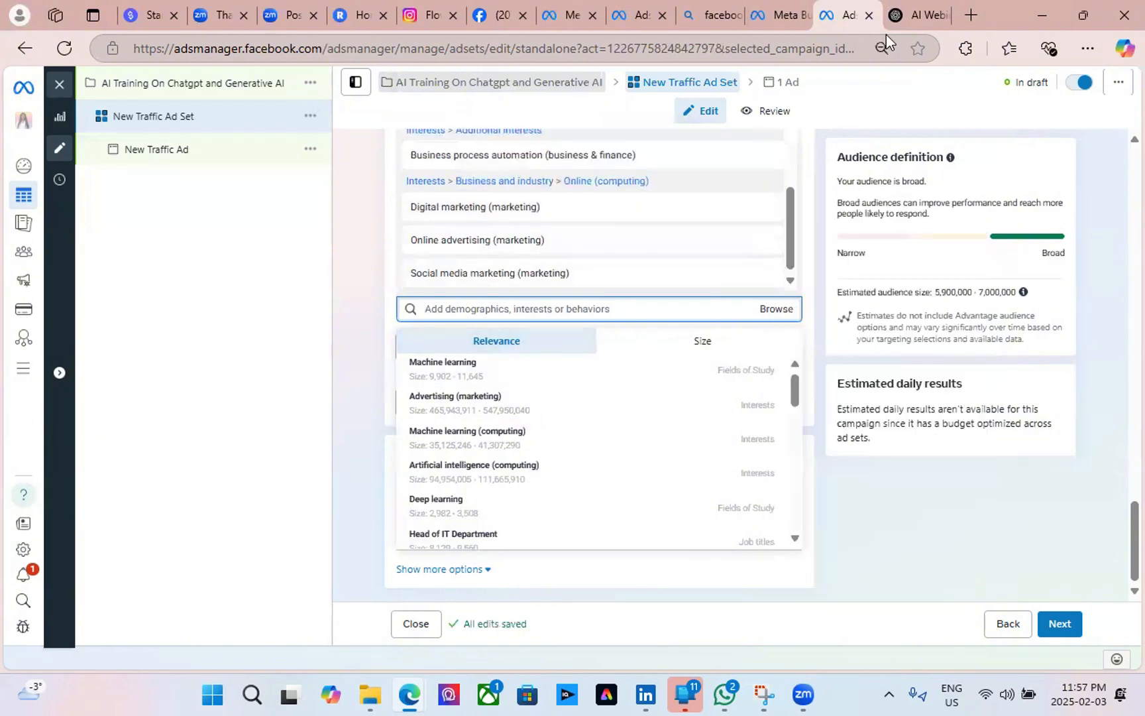
left_click(896, 17)
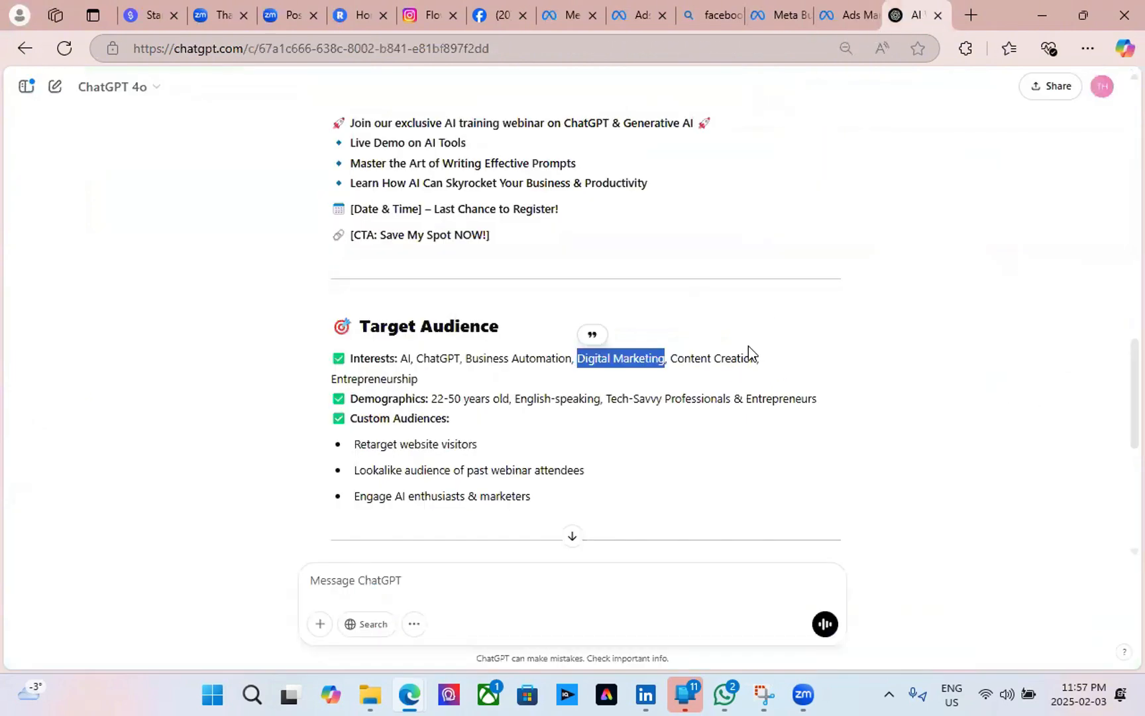
left_click_drag(759, 361, 674, 364)
key("ctrl+c")
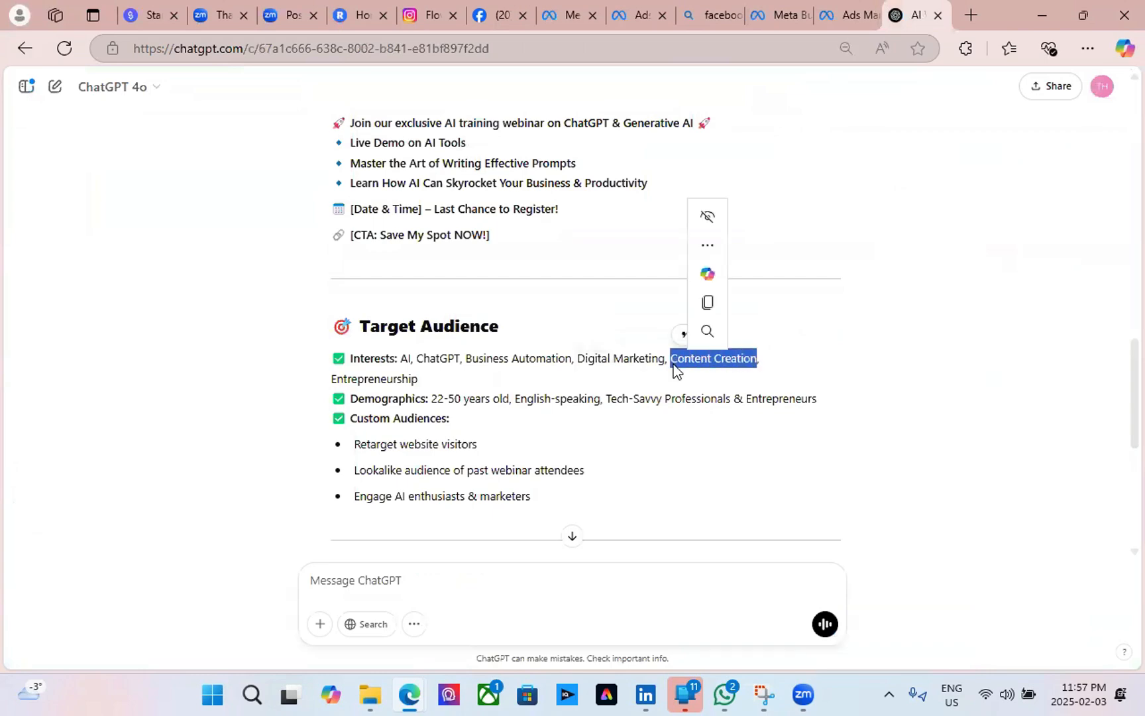
Paste 'Content Creation' into the targeting search and add the Content Creator job title.
left_click(850, 16)
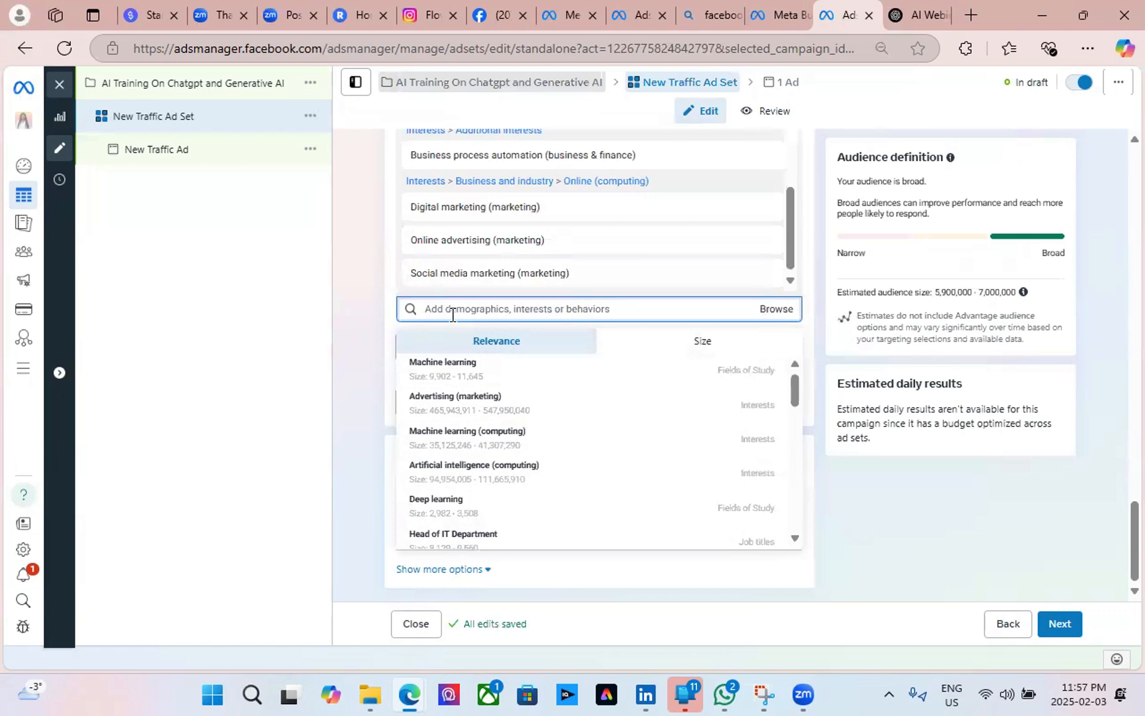
key("ctrl+v")
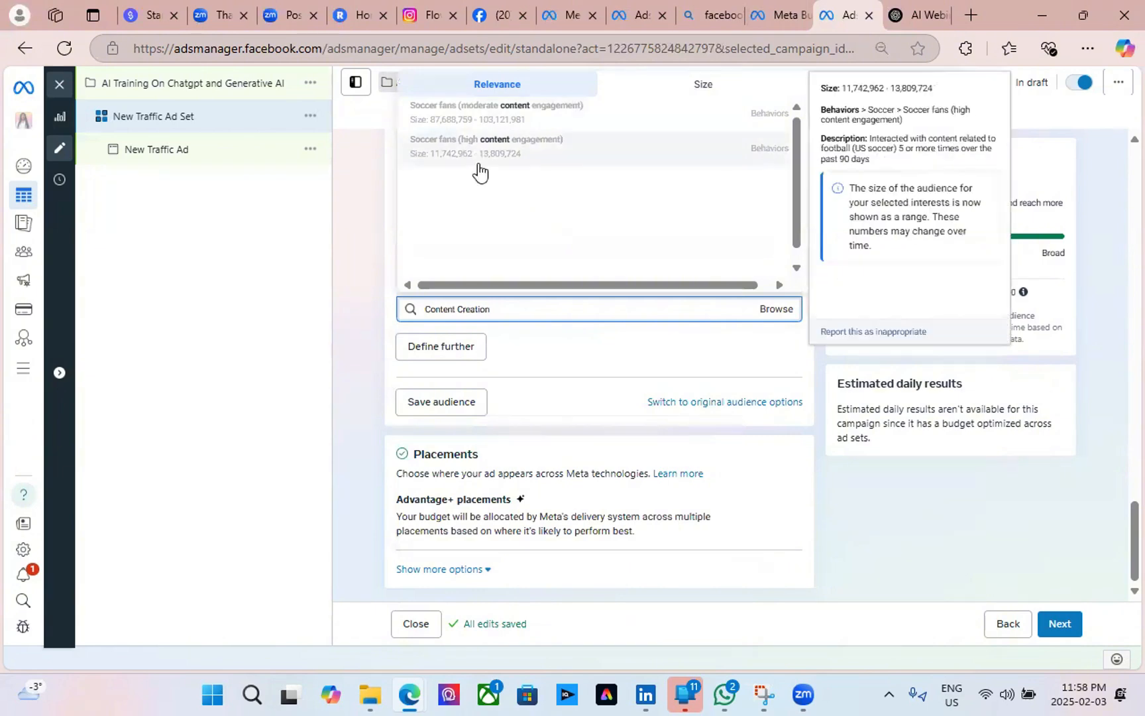
scroll(477, 189, "down", 1)
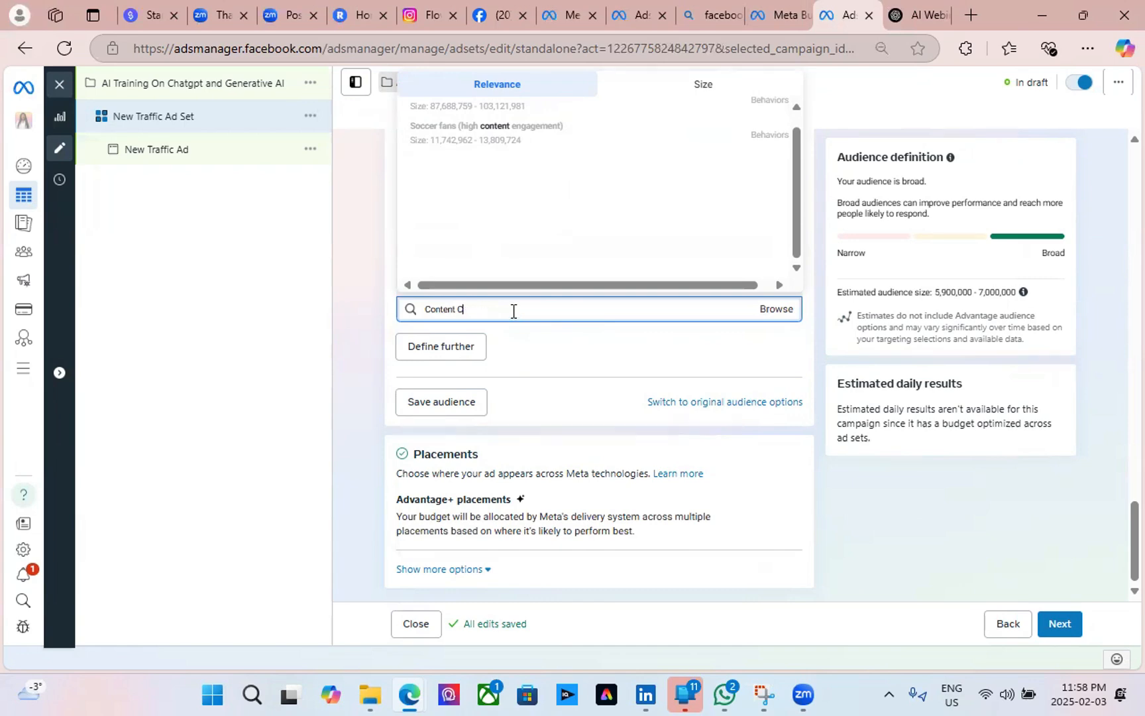
scroll(490, 199, "down", 2)
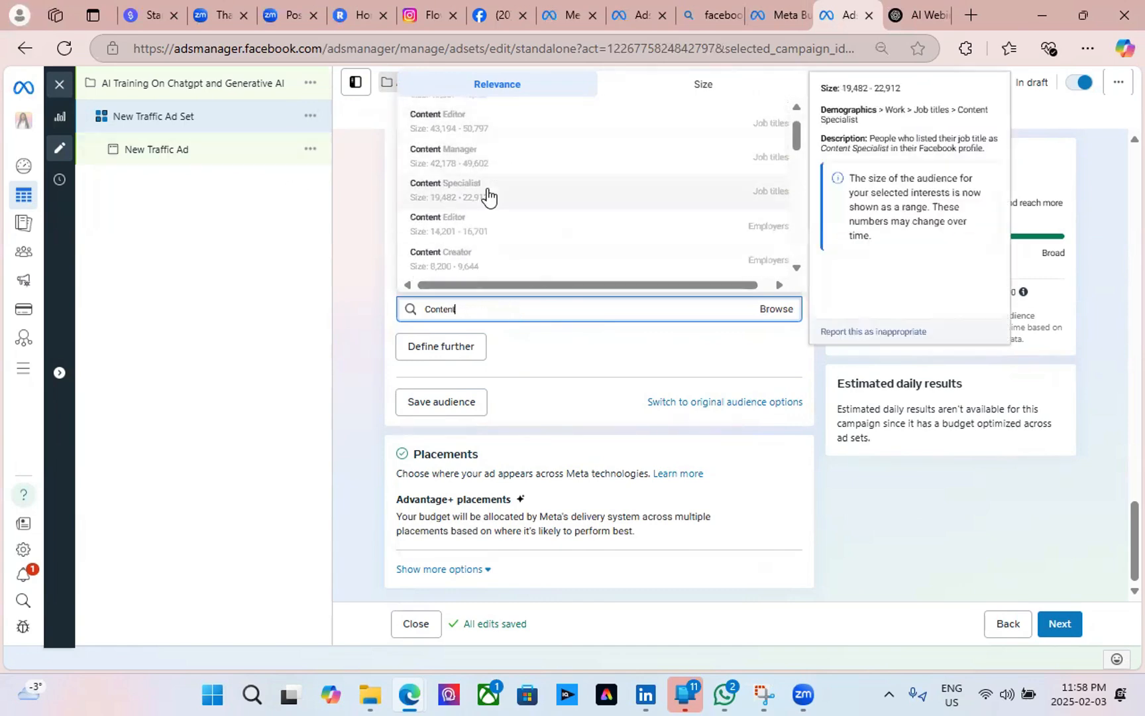
scroll(563, 241, "up", 1)
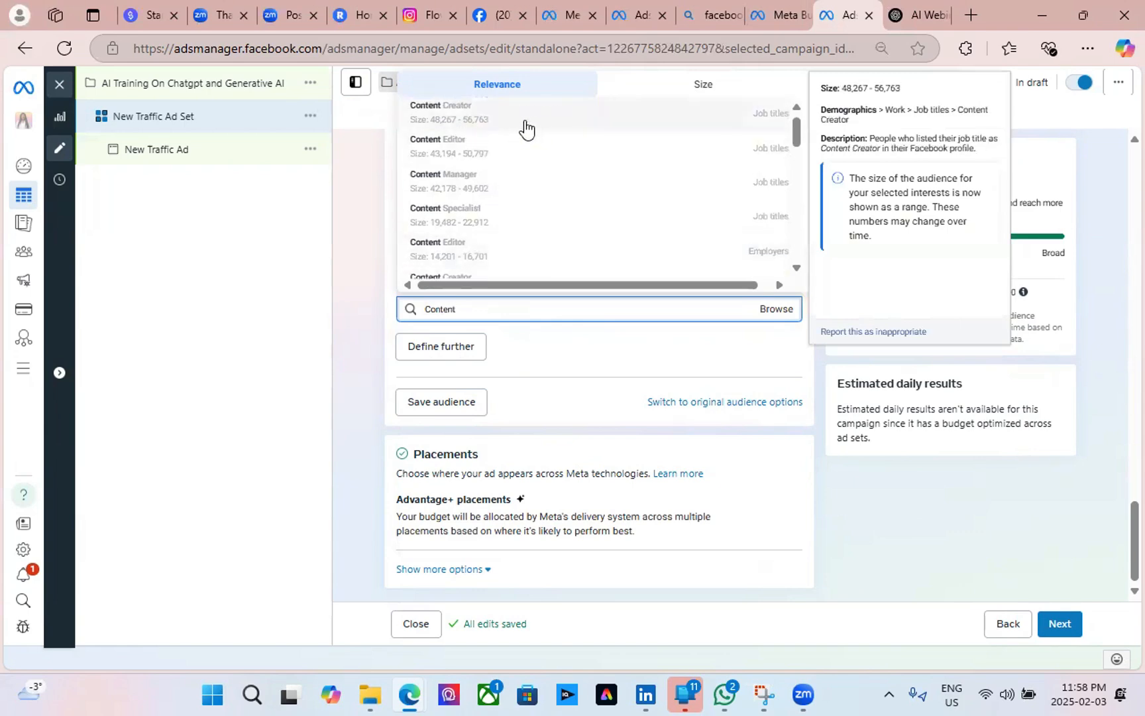
left_click(526, 126)
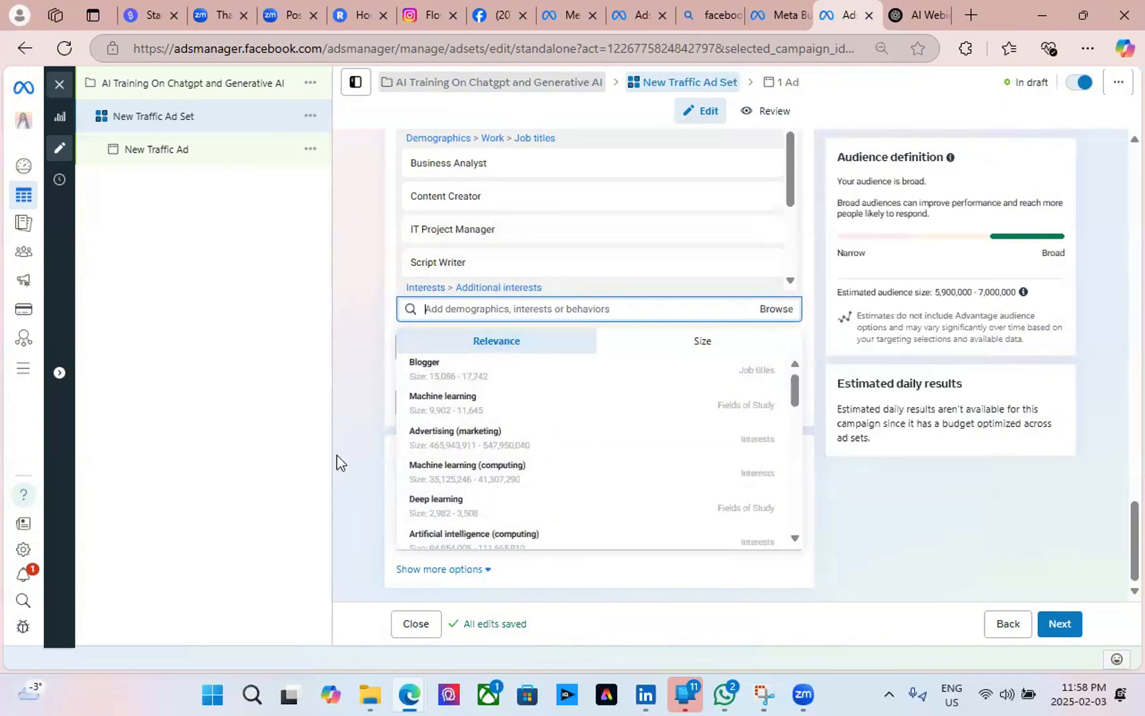
Add Blogger, Advertising, Content marketing, Screenwriting, Creative writing and Screenwriter to the targeting.
left_click(358, 408)
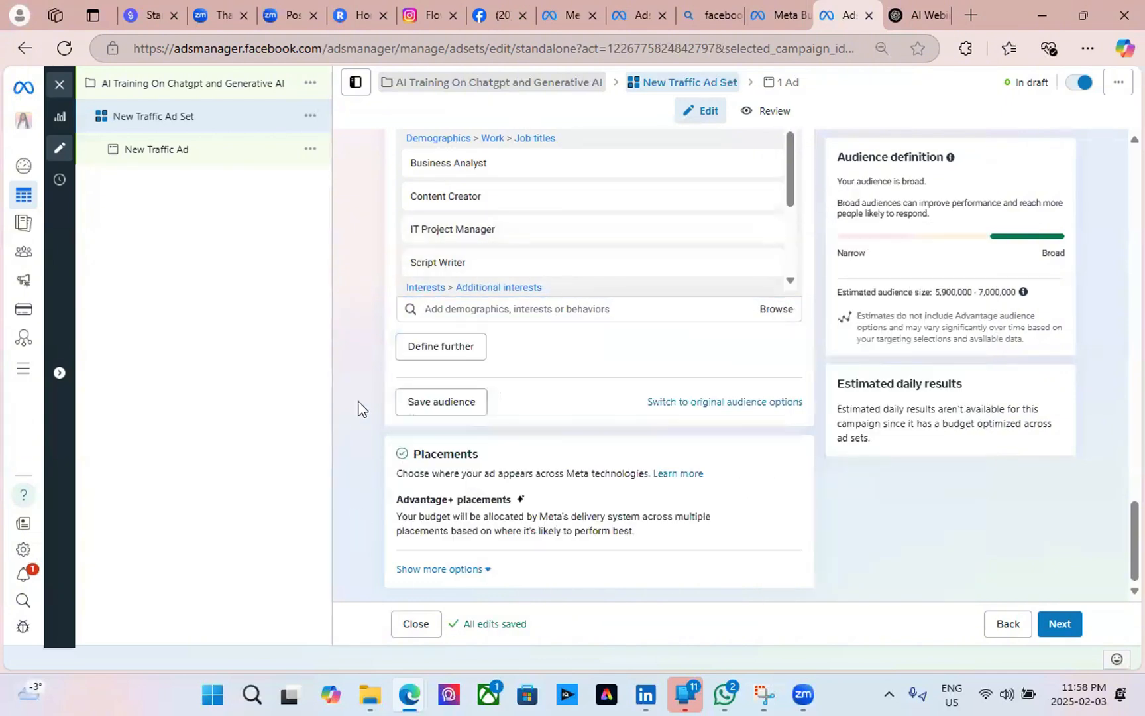
left_click(475, 317)
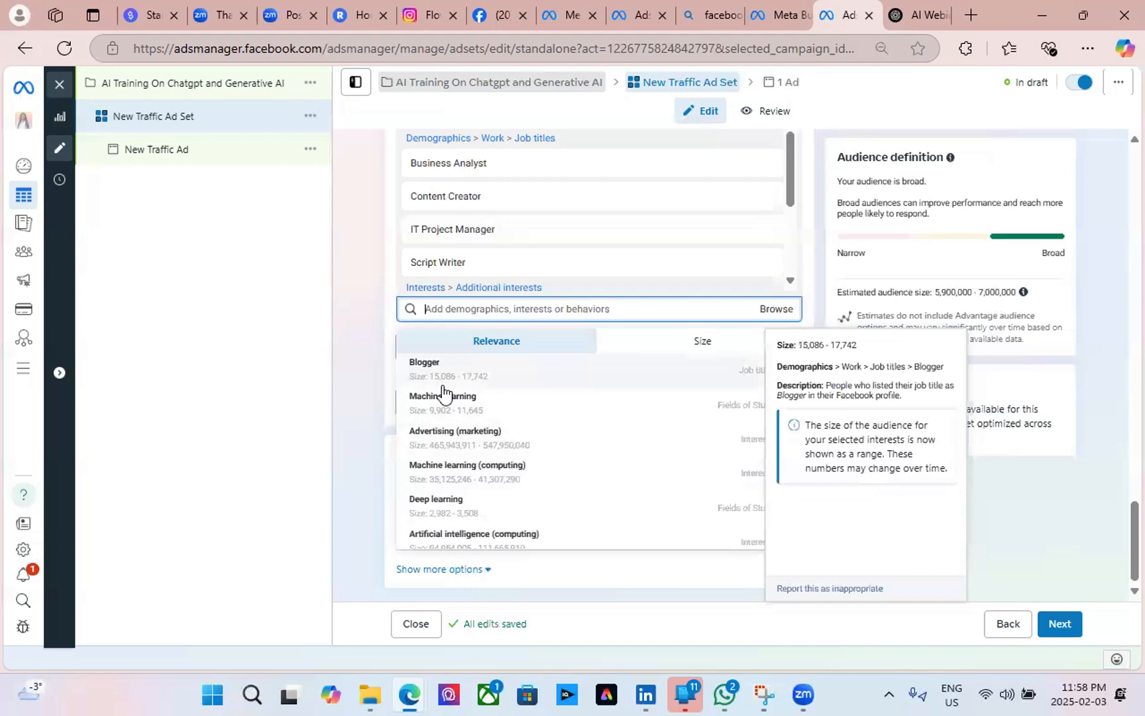
left_click(584, 374)
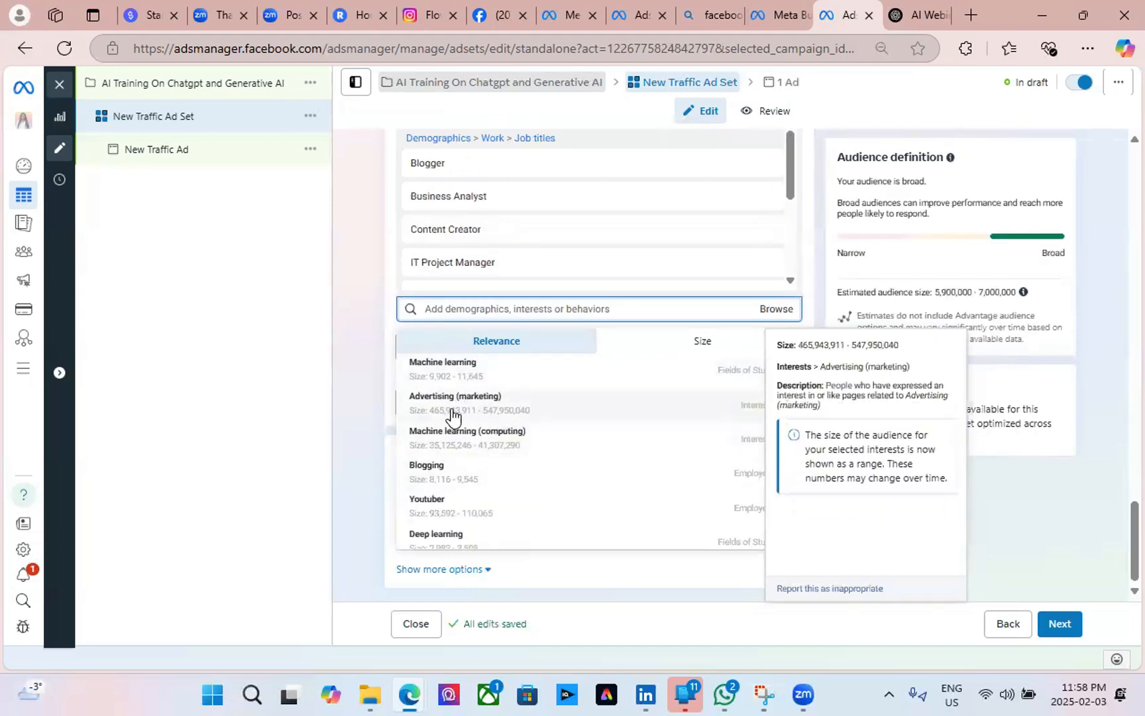
left_click(563, 404)
left_click(562, 437)
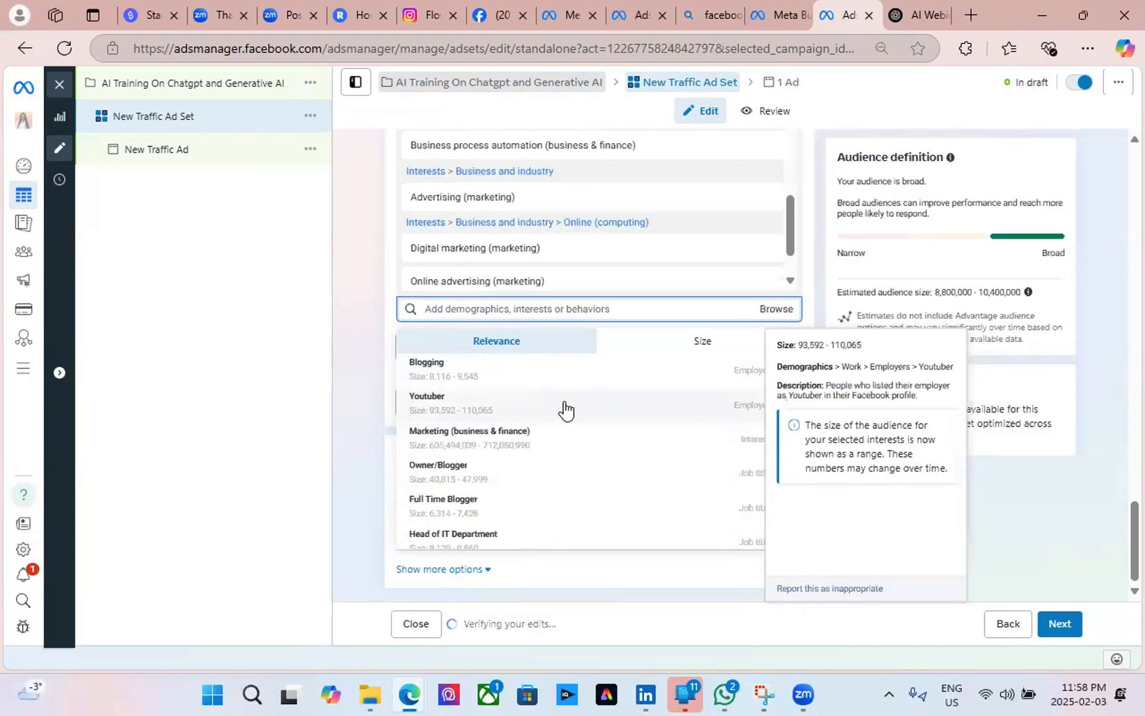
scroll(536, 480, "down", 3)
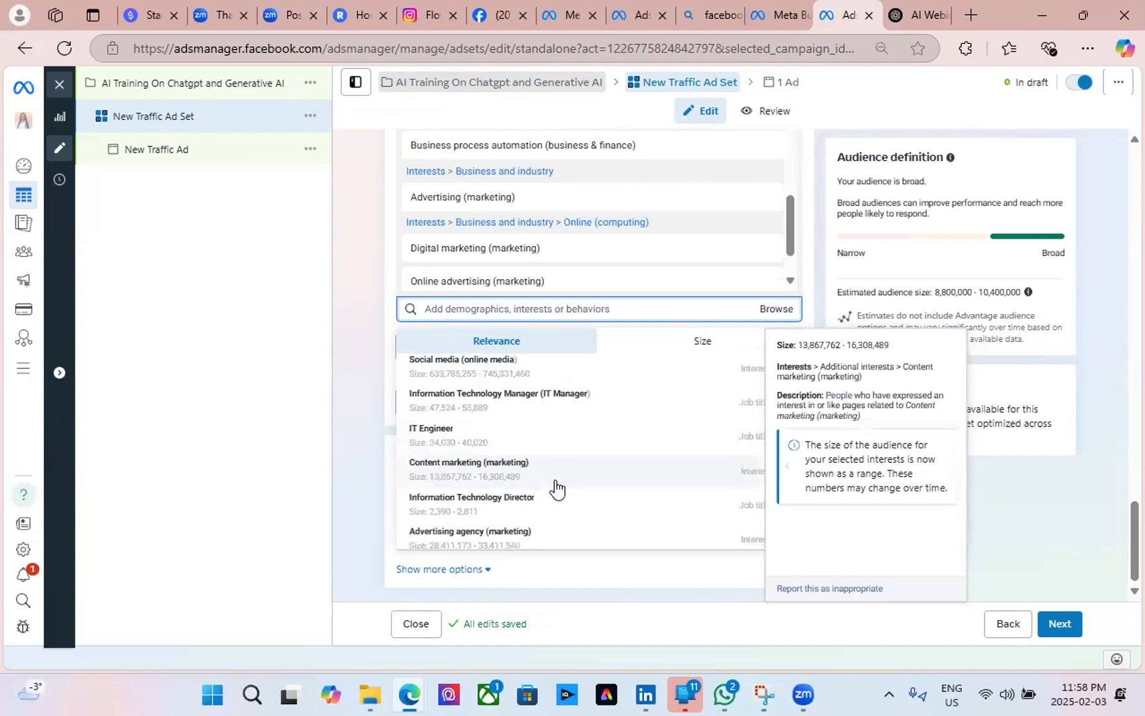
left_click(578, 476)
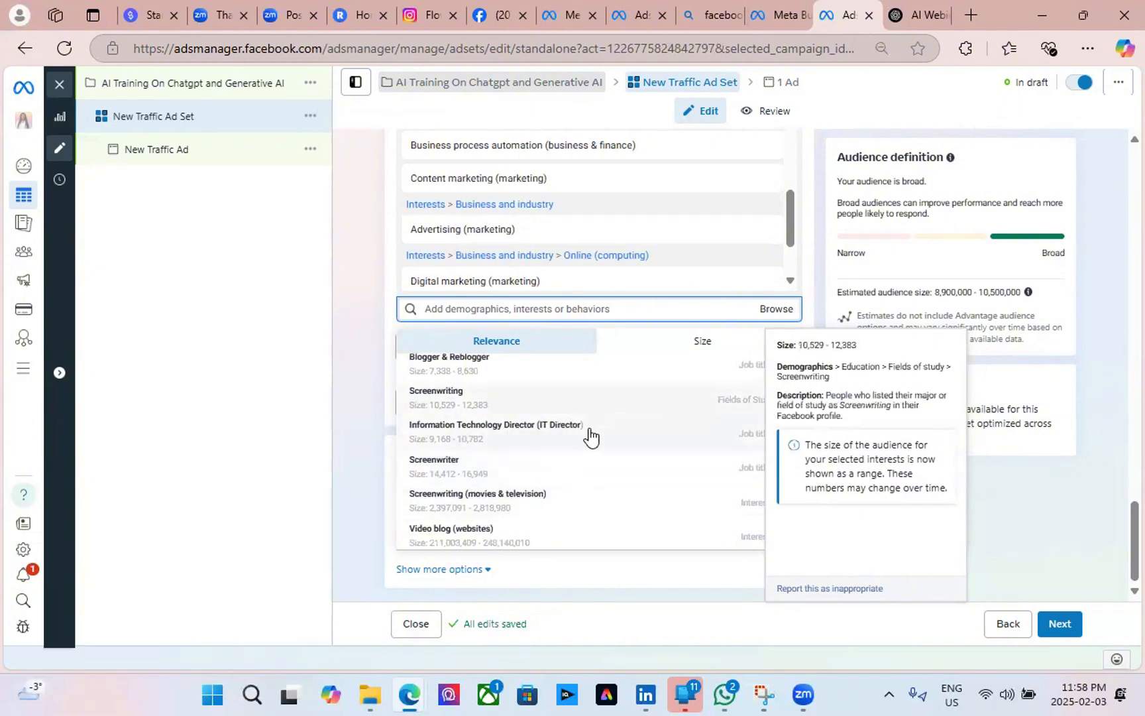
left_click(587, 514)
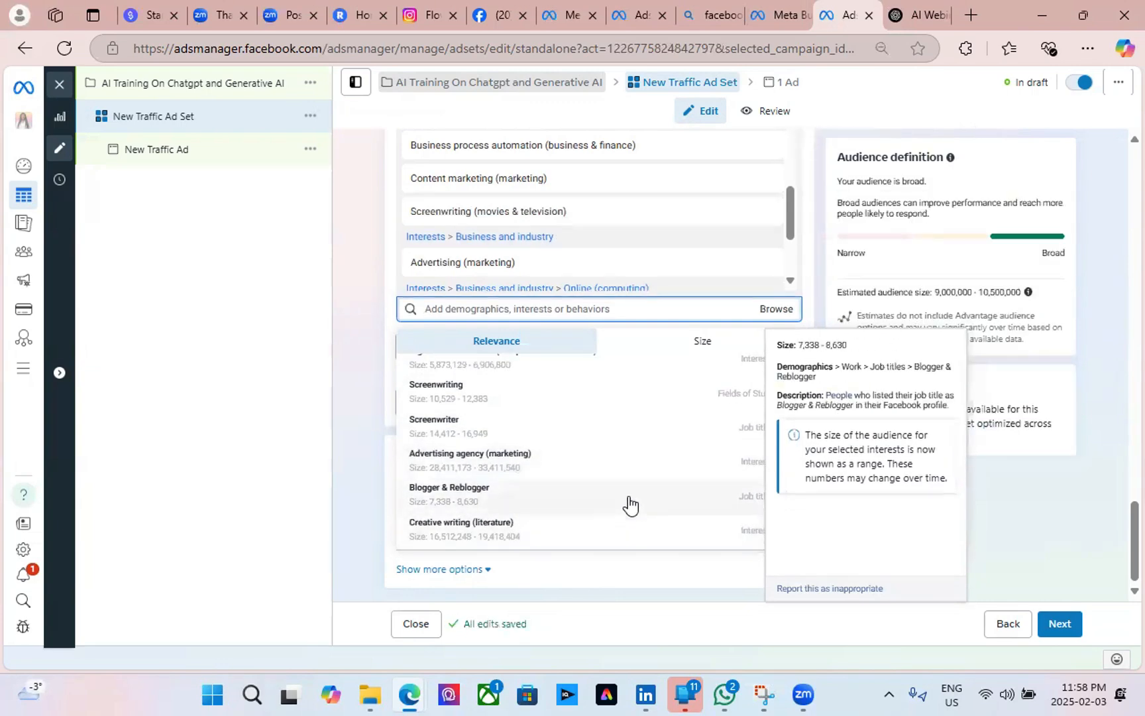
left_click(606, 542)
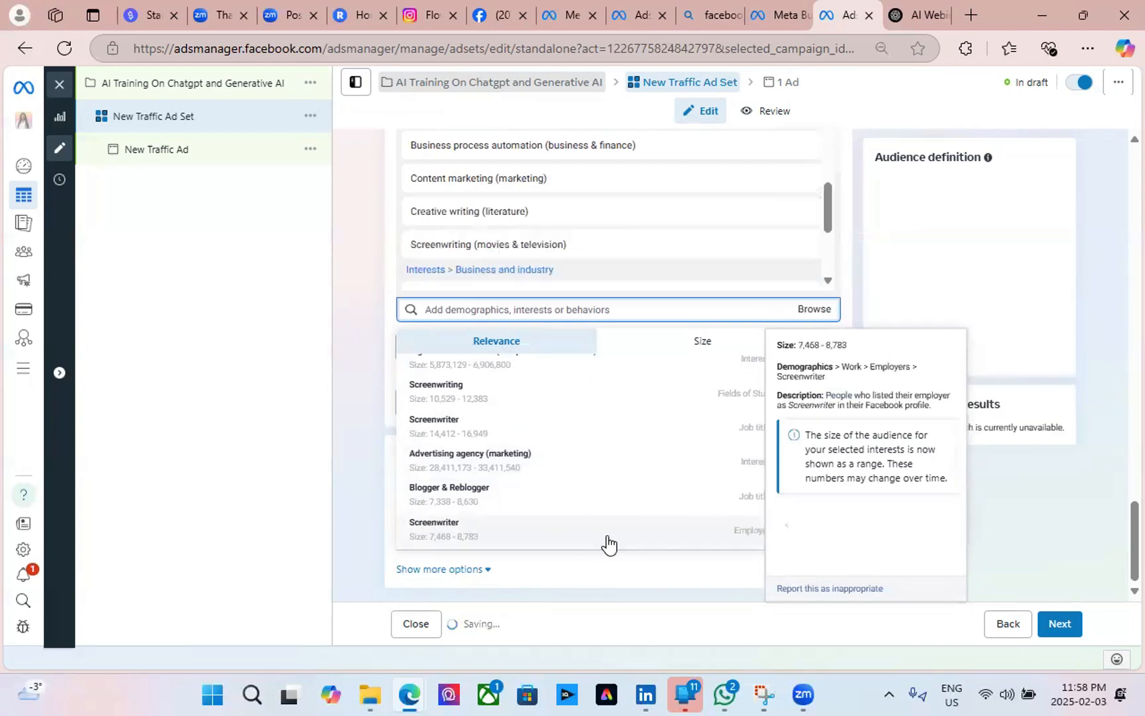
left_click(608, 544)
Copy 'Entrepreneurship' from ChatGPT's suggested interests and return to the ad set.
key("ctrl+Tab")
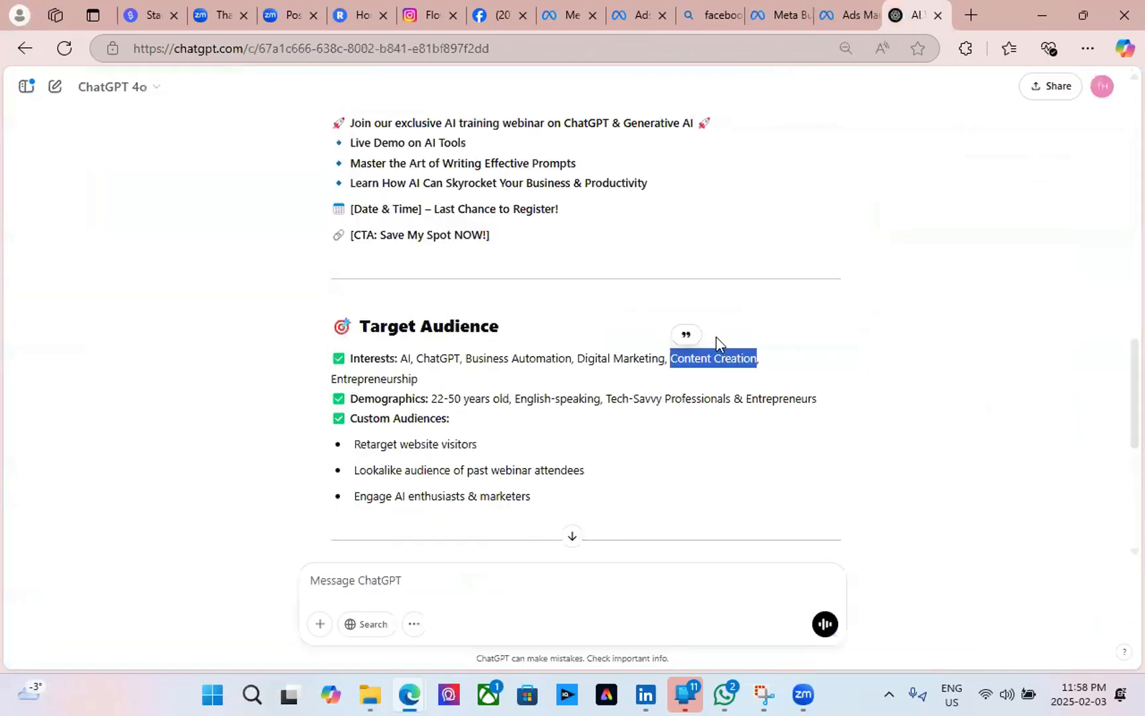
left_click_drag(424, 380, 329, 380)
key("ctrl+c")
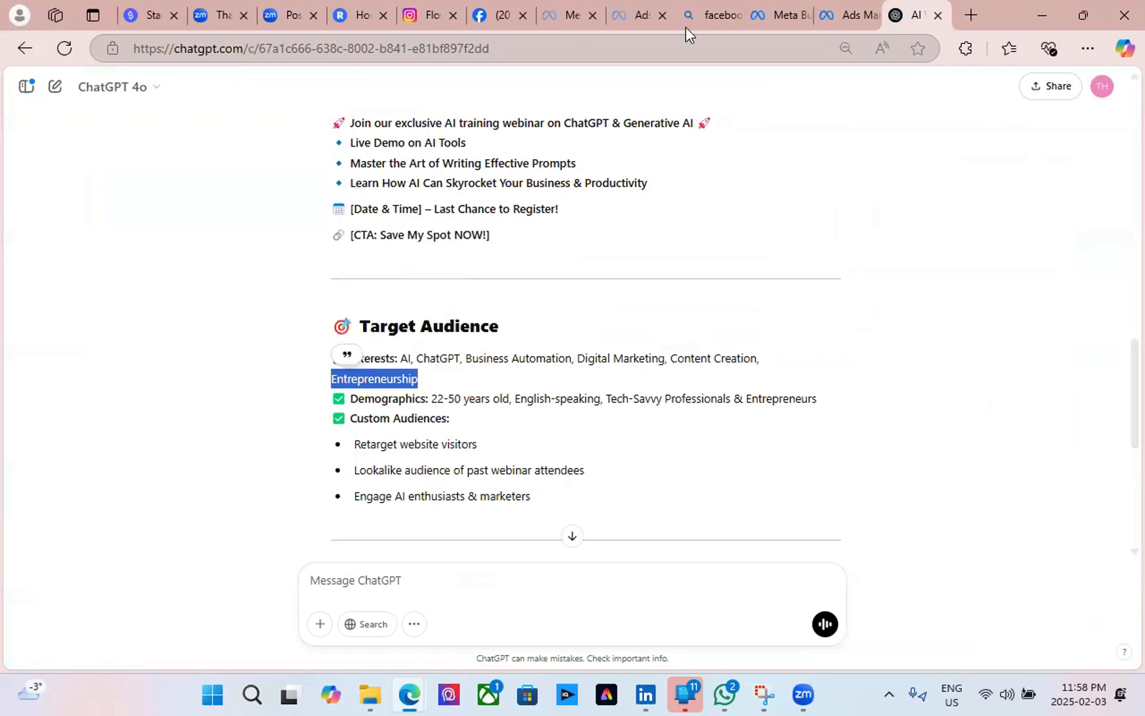
key("ctrl+shift+Tab")
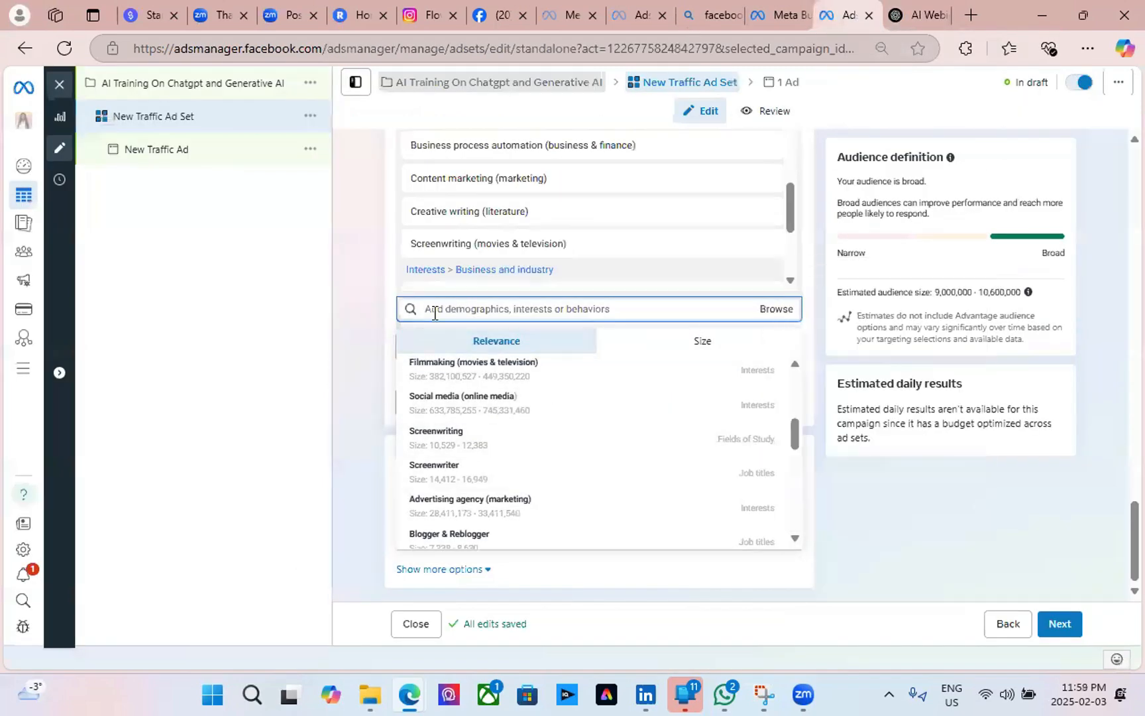
Paste 'Entrepreneurship' into targeting search and add the Entrepreneurship (business & finance) interest.
key("ctrl+v")
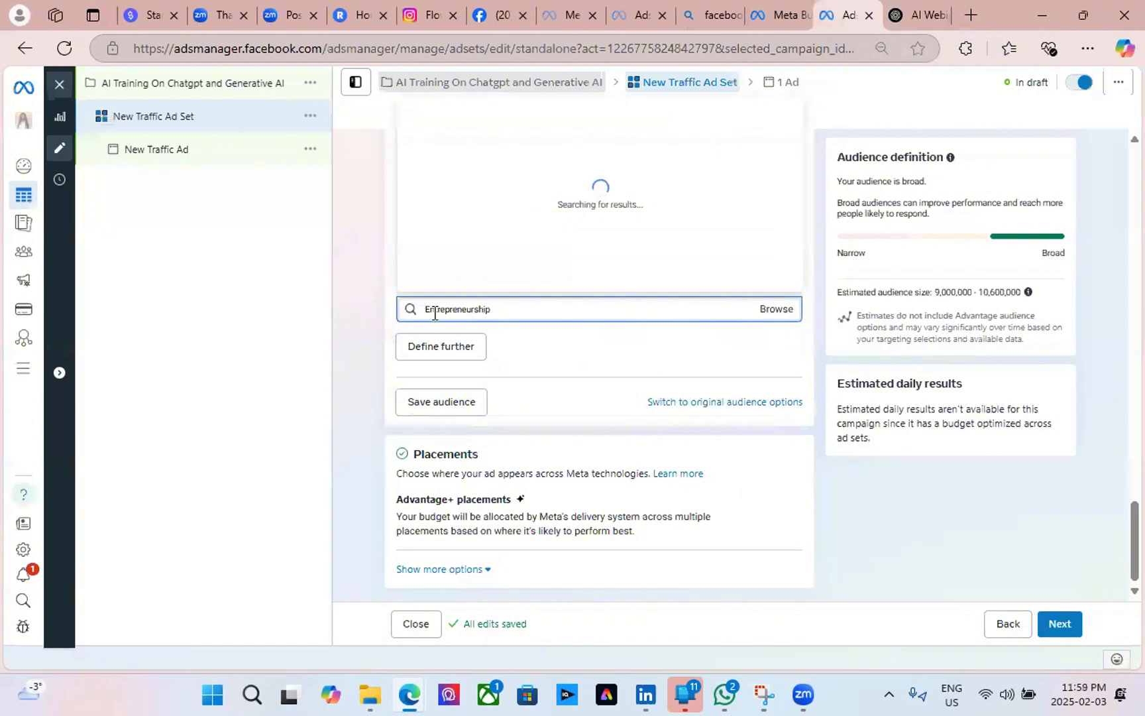
scroll(523, 216, "up", 1)
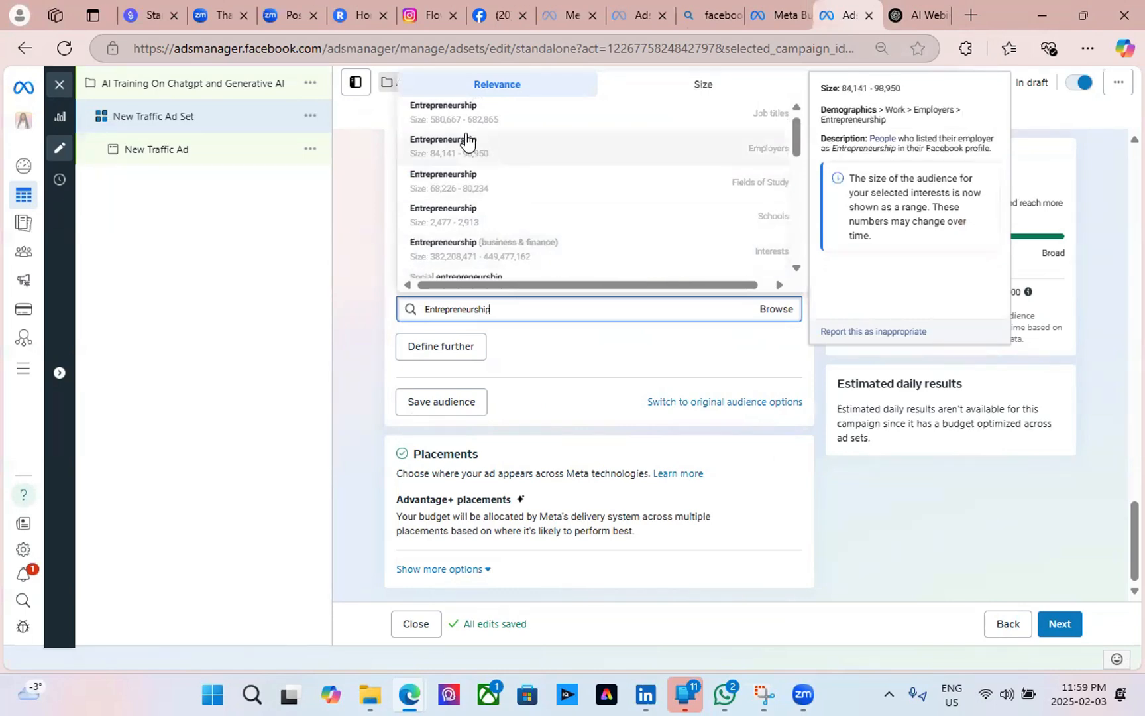
left_click(503, 255)
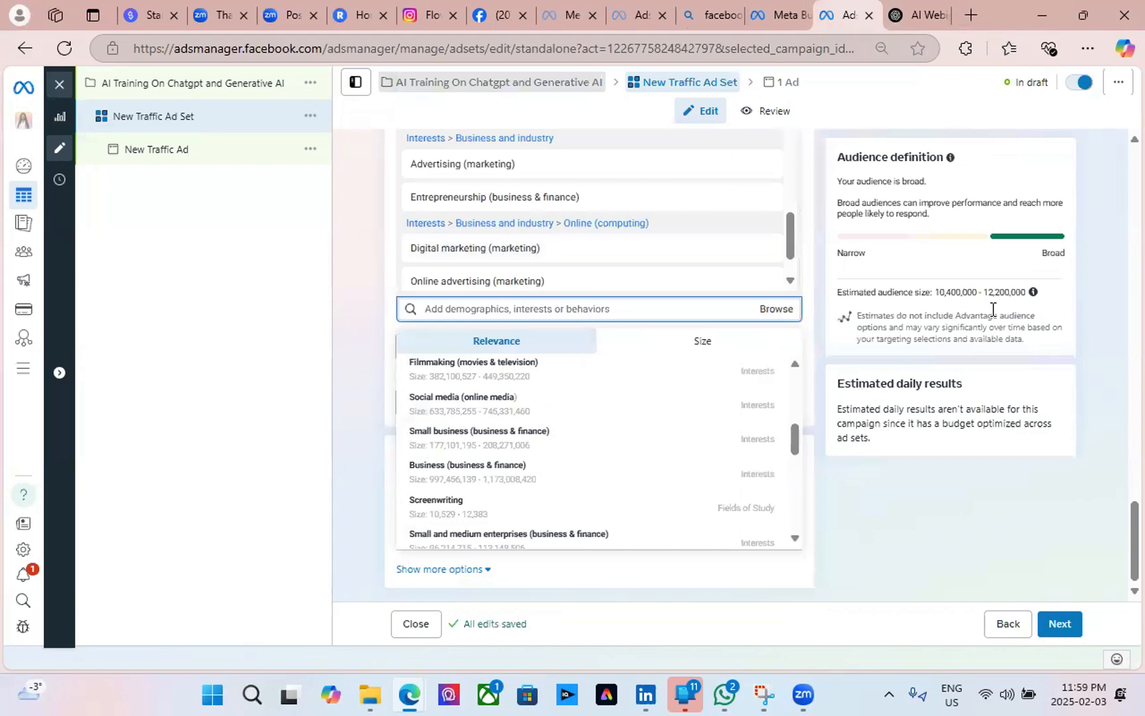
Close the suggestions and review the audience: ages 20–50, job titles and marketing interests.
left_click(1005, 531)
scroll(516, 328, "up", 5)
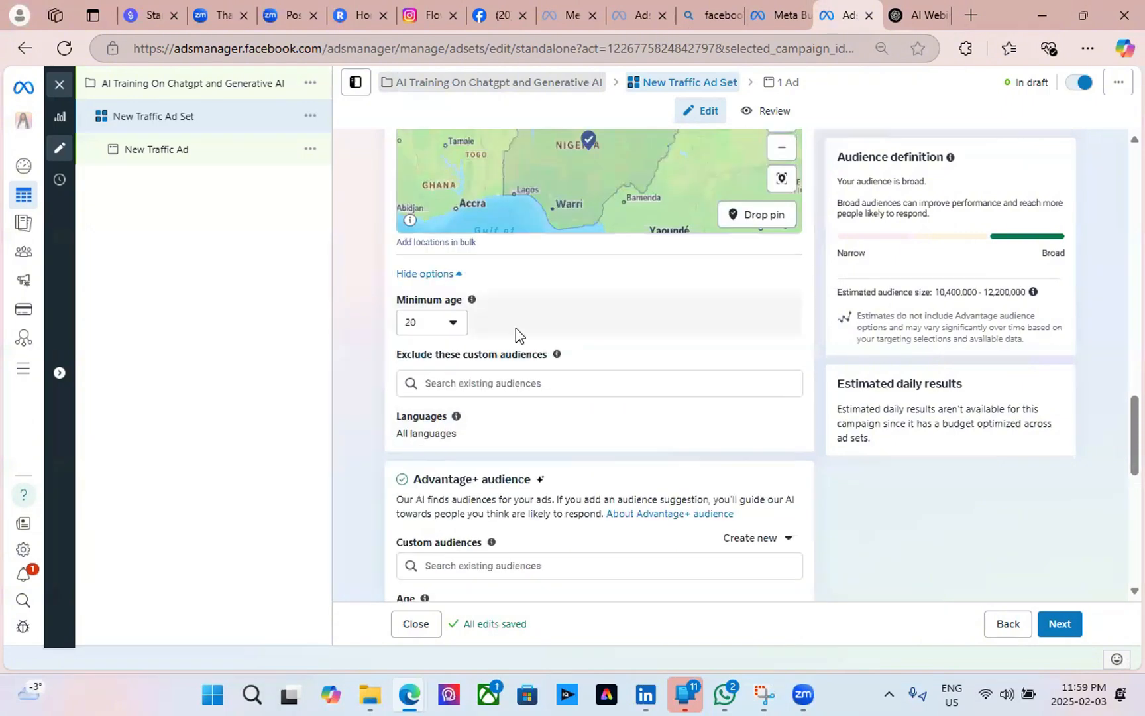
scroll(751, 460, "down", 1)
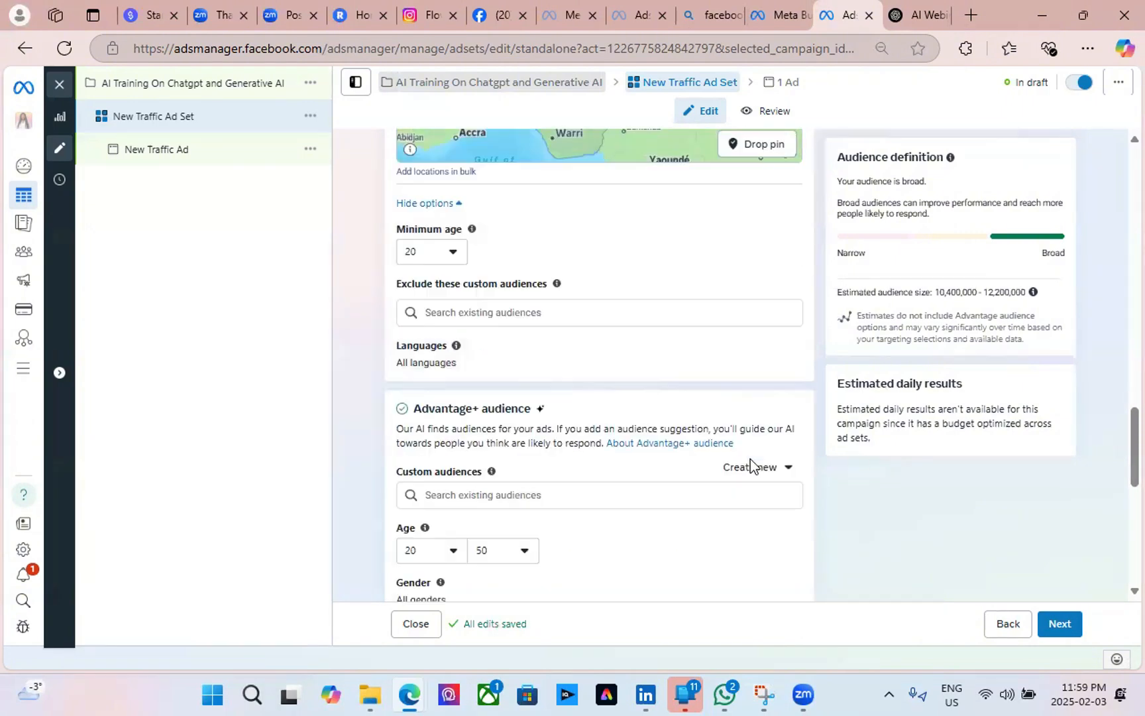
scroll(751, 459, "down", 2)
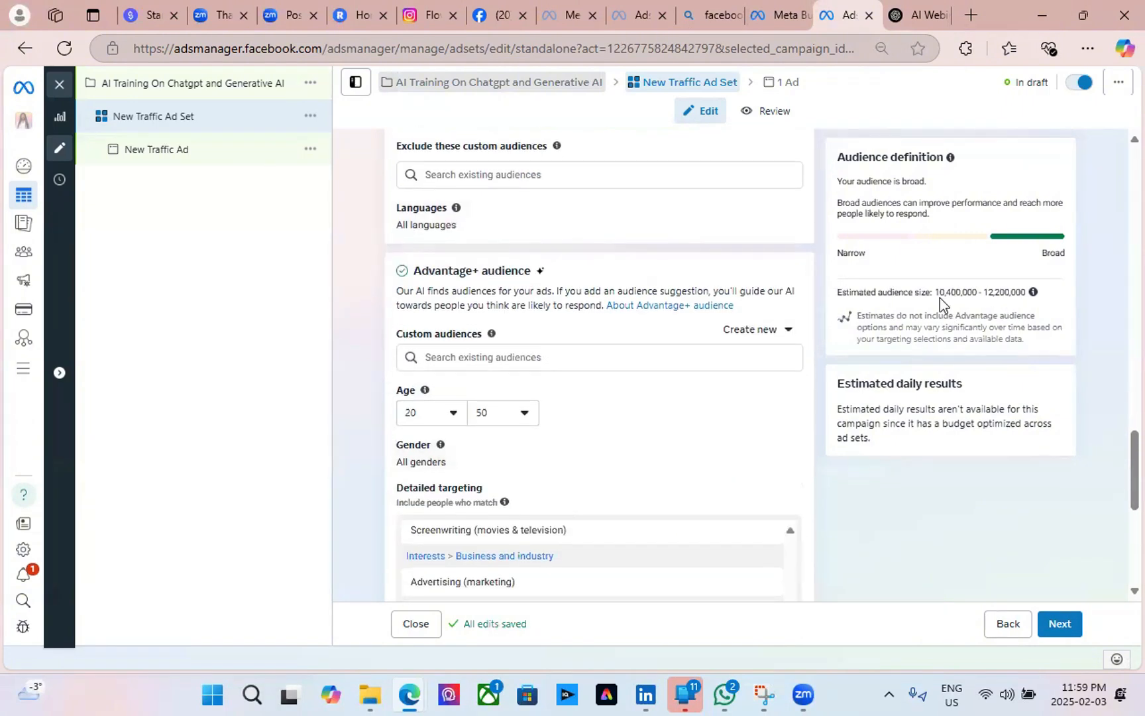
mouse_move(597, 582)
scroll(598, 581, "up", 7)
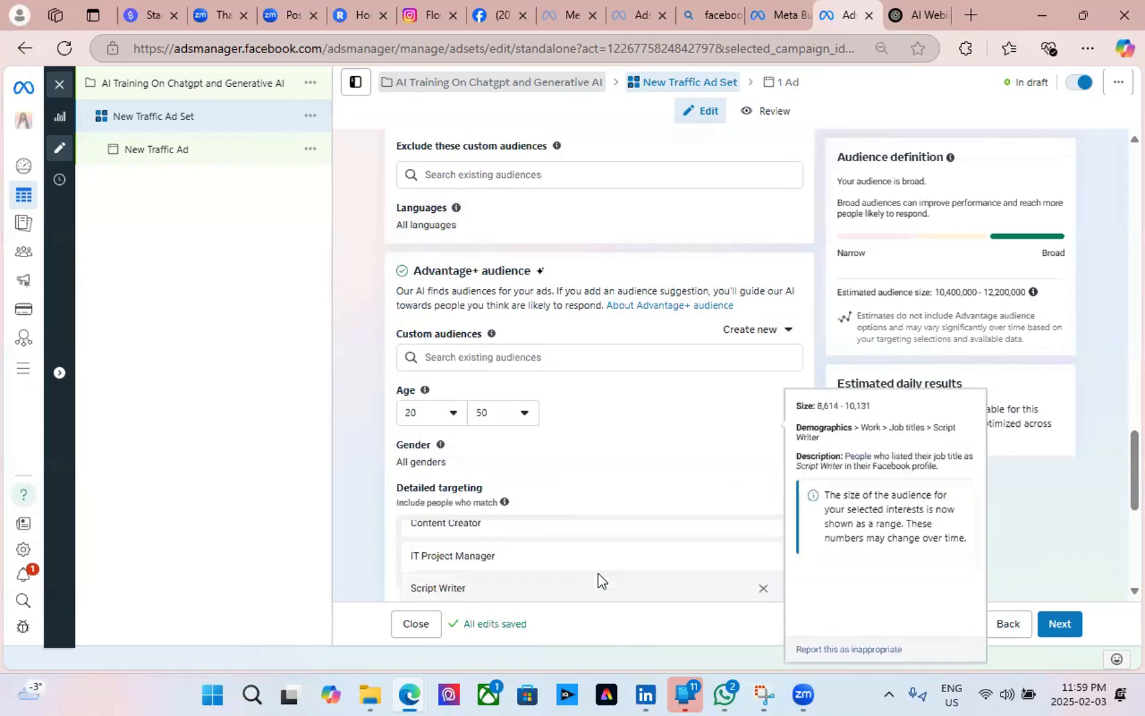
scroll(599, 477, "down", 8)
scroll(597, 467, "down", 1)
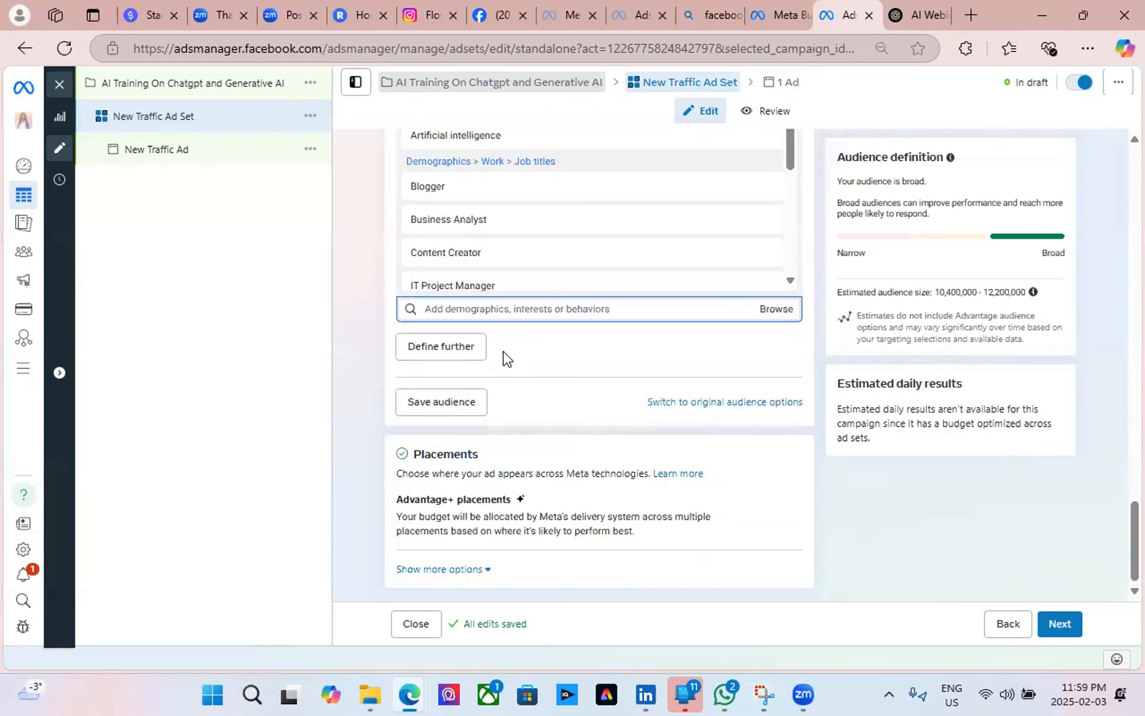
scroll(613, 394, "up", 3)
scroll(539, 410, "down", 3)
scroll(538, 411, "down", 5)
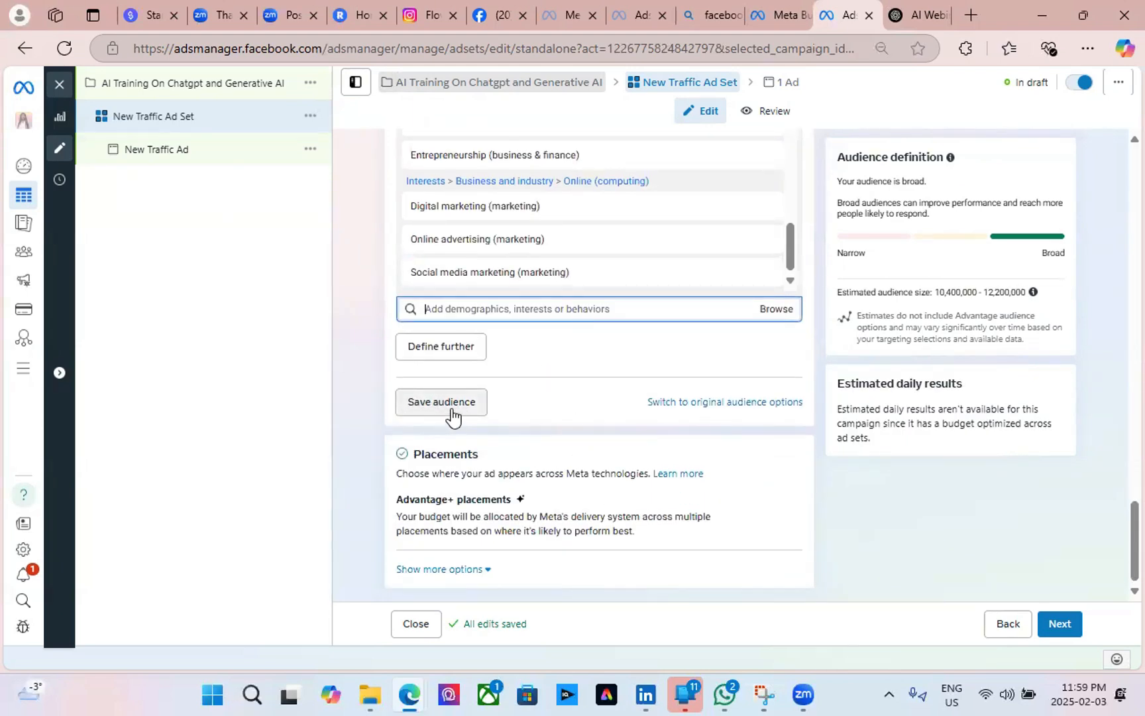
In the Save audience dialog, replace the prefilled name with 'Nigeria AI Audience'.
left_click(451, 411)
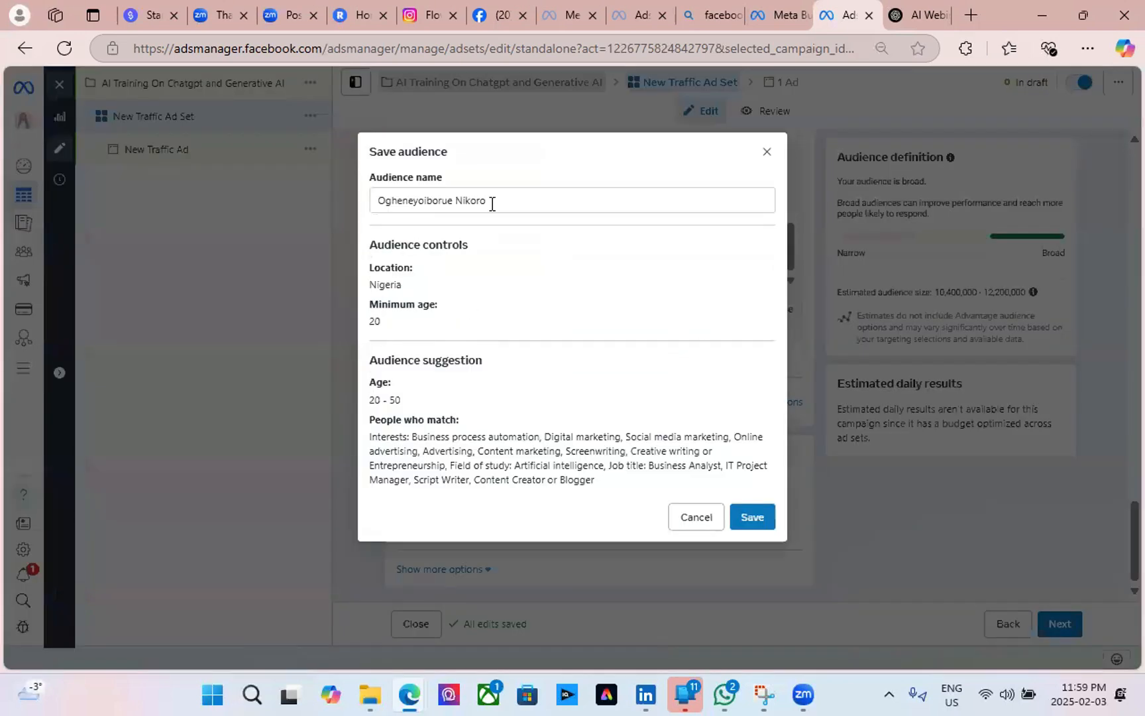
left_click(491, 201)
left_click_drag(492, 201, 372, 202)
key("BackSpace")
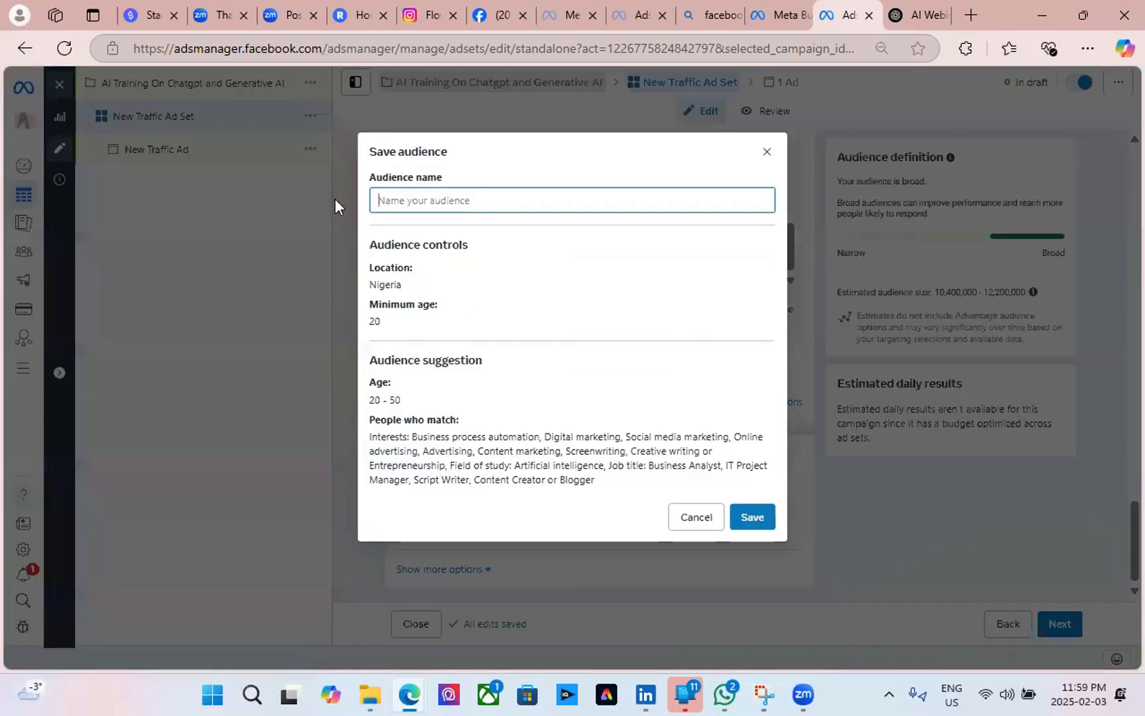
type("Nig")
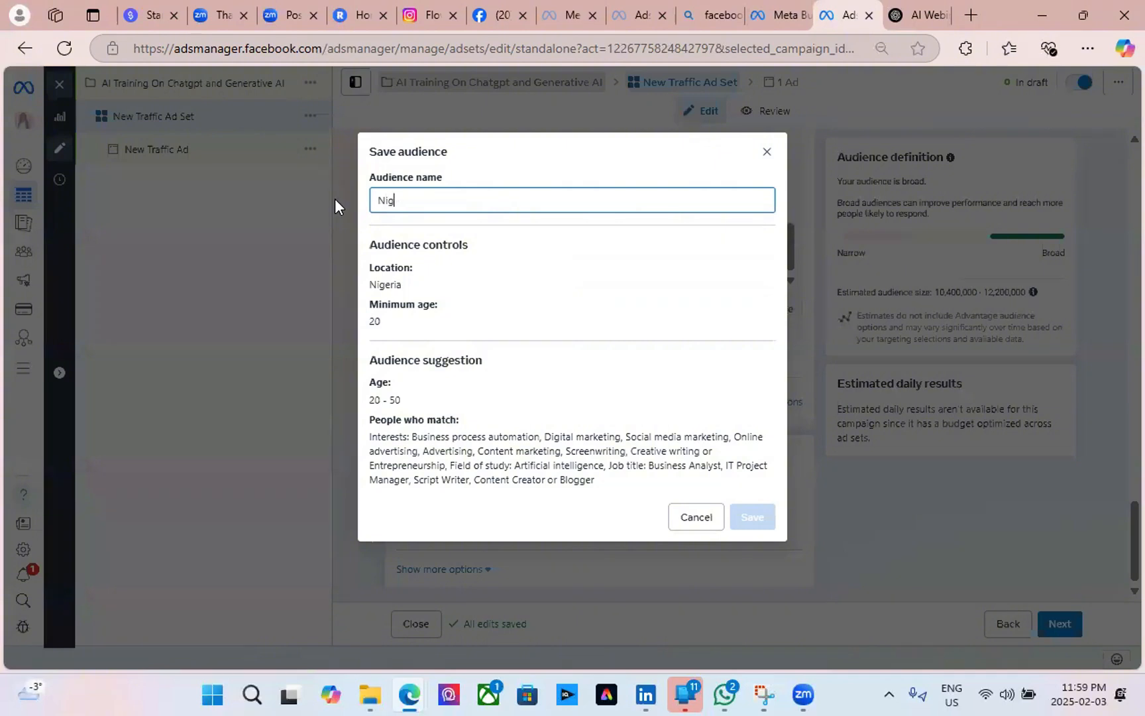
type("eria AI ")
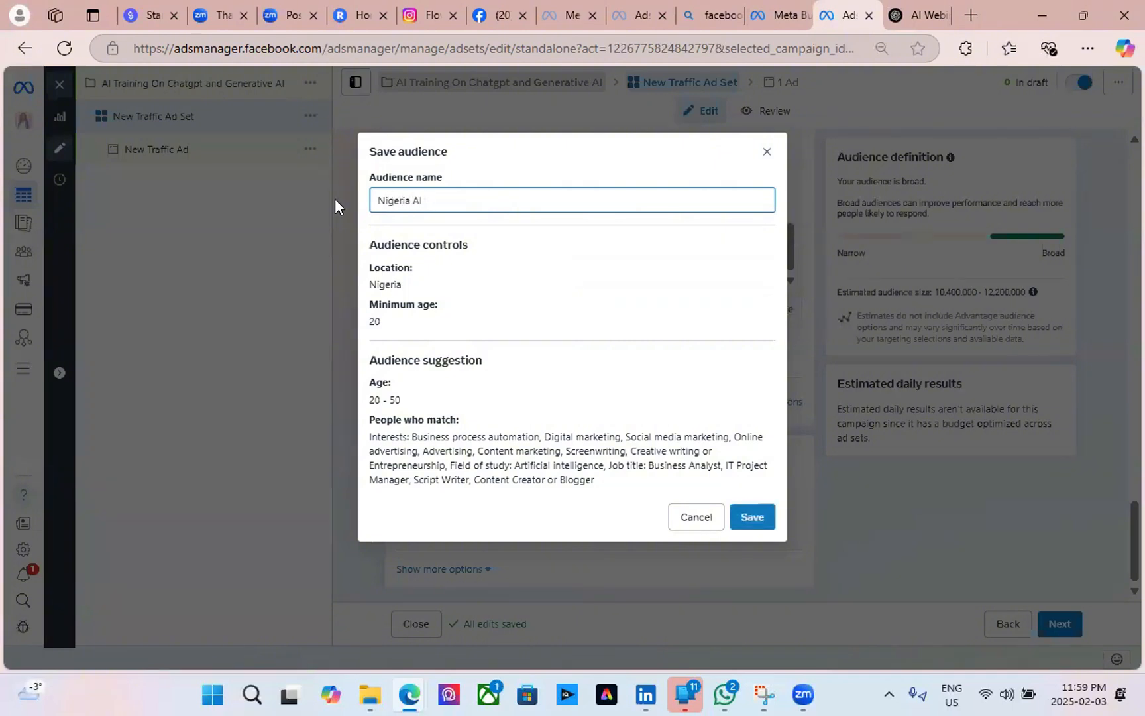
type("Audienc e")
key("BackSpace")
key("BackSpace")
type("e")
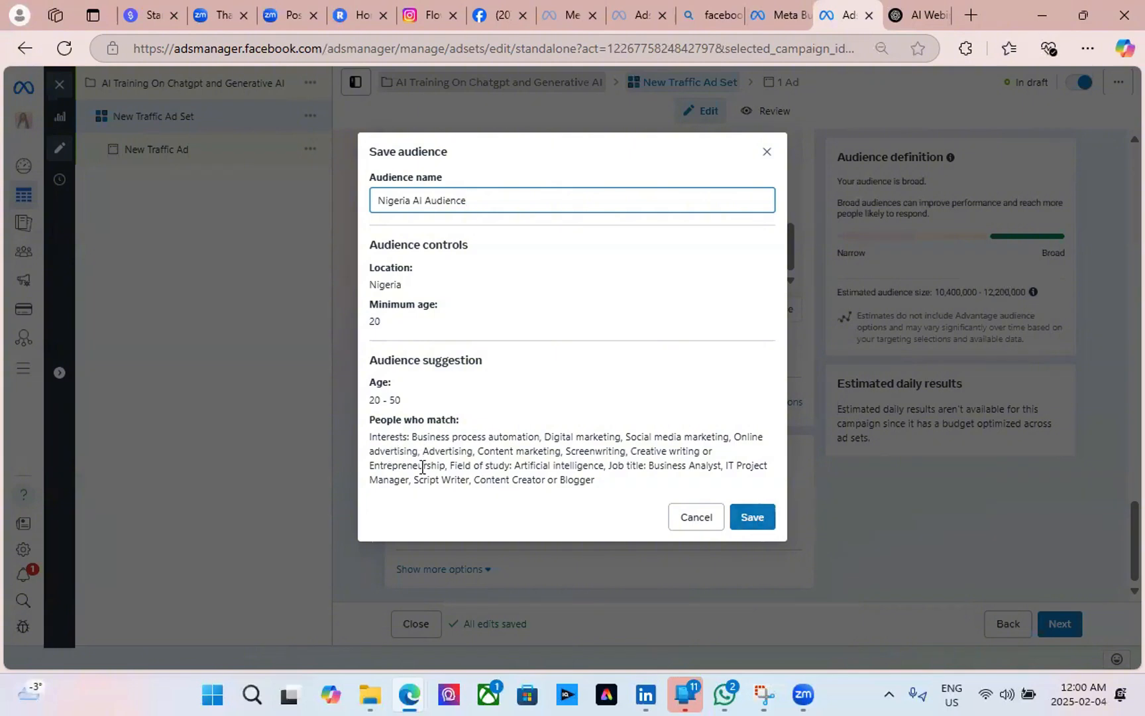
Save the Nigeria AI Audience and check the ad set's 16,700,000–19,700,000 estimate and placements.
left_click(760, 520)
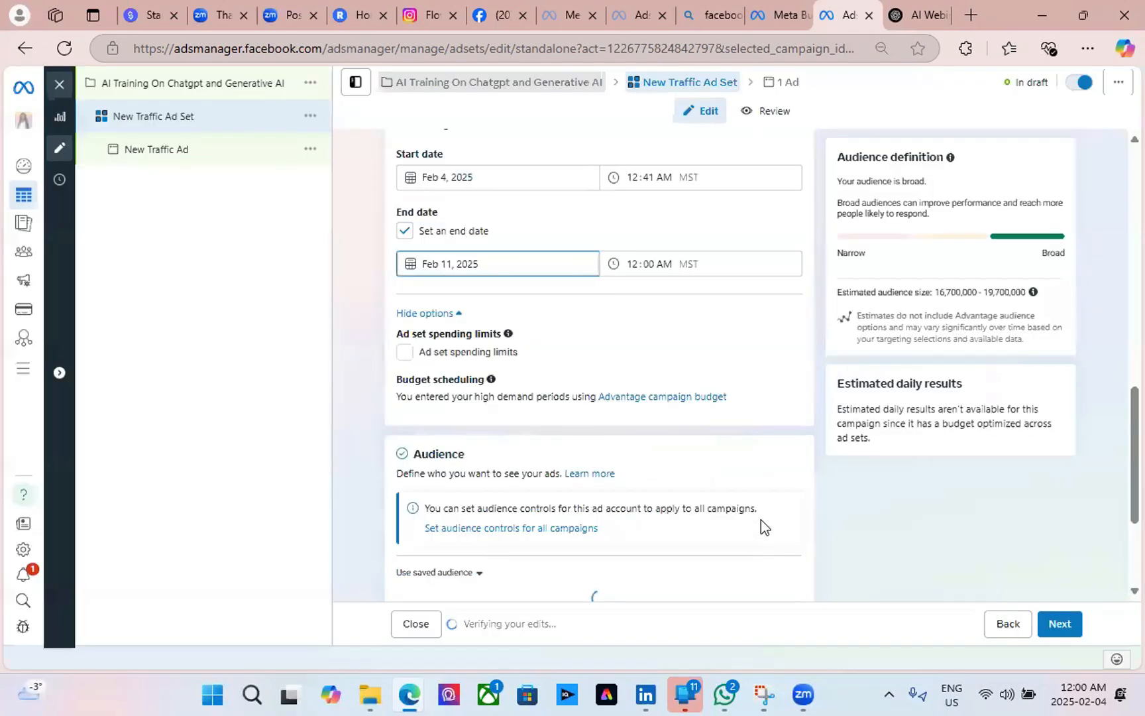
scroll(653, 443, "down", 5)
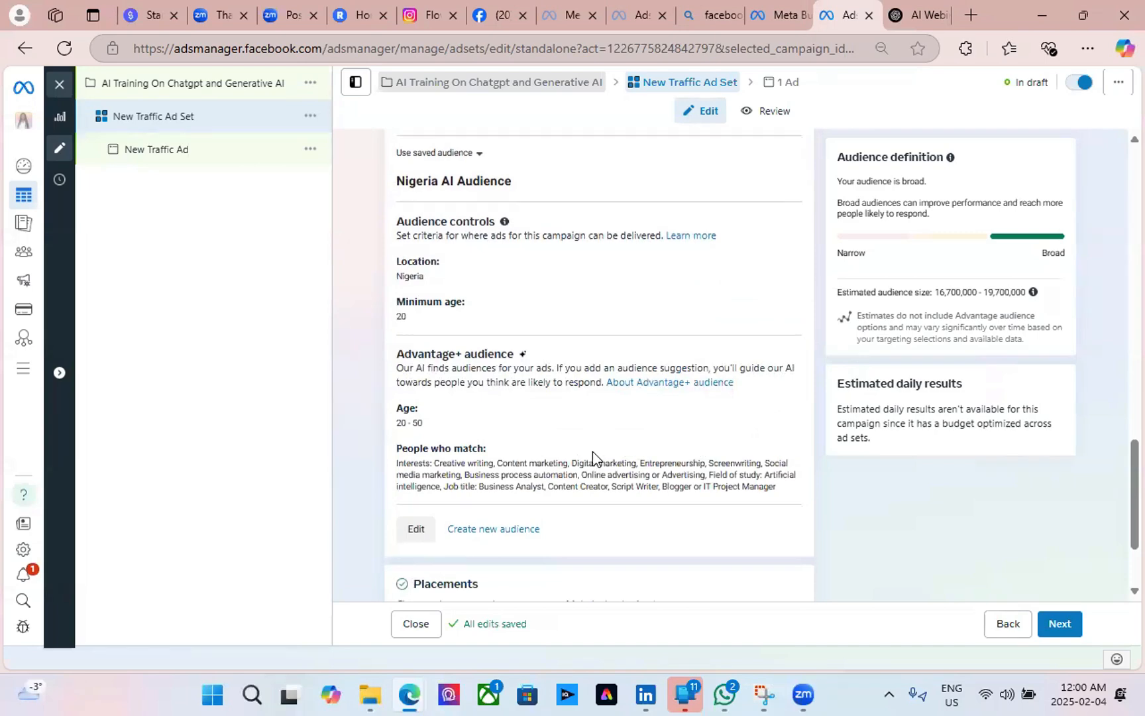
scroll(593, 459, "down", 2)
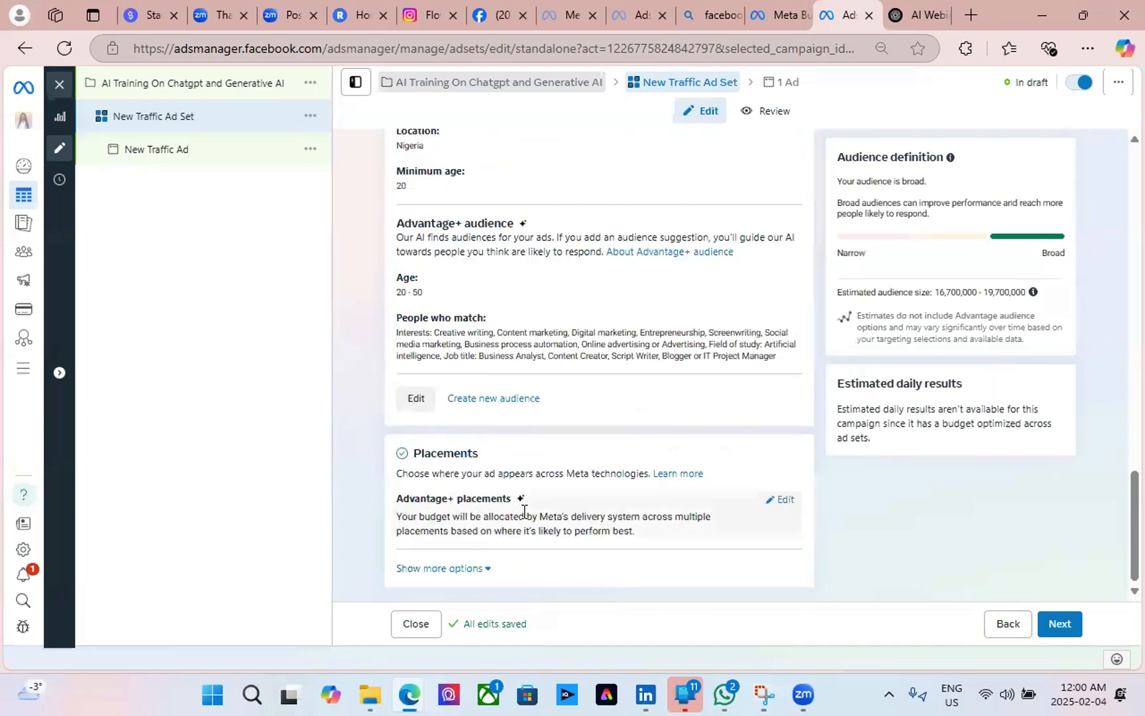
scroll(411, 491, "up", 10)
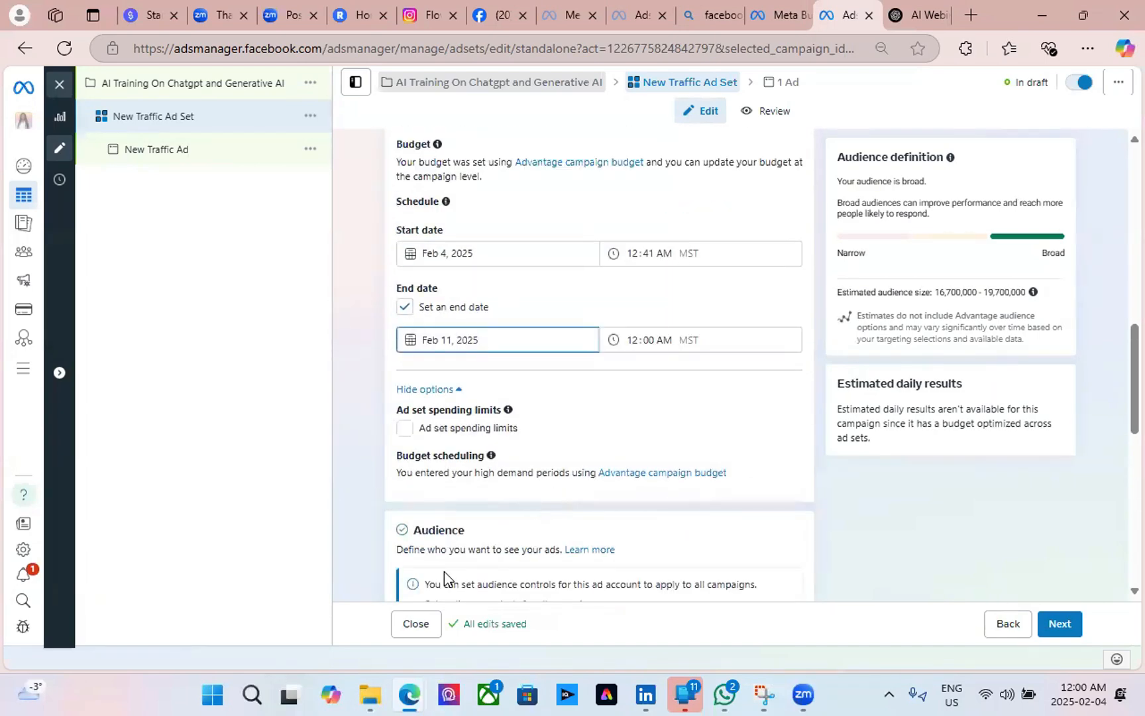
scroll(444, 572, "down", 10)
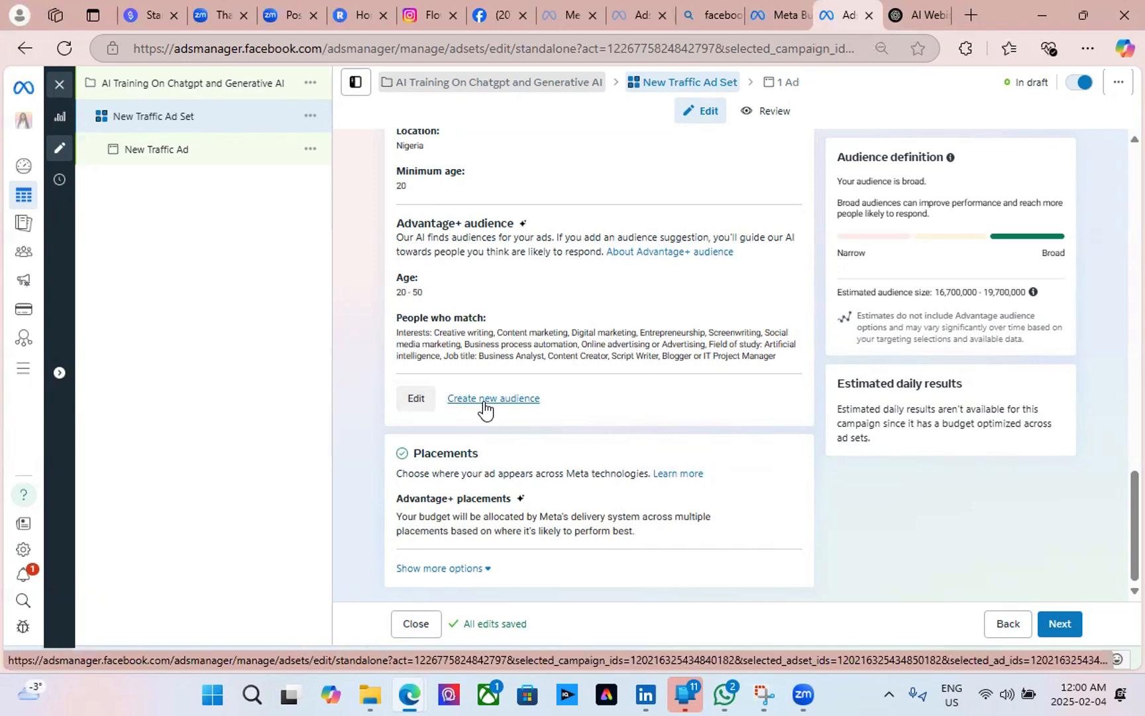
scroll(553, 325, "up", 5)
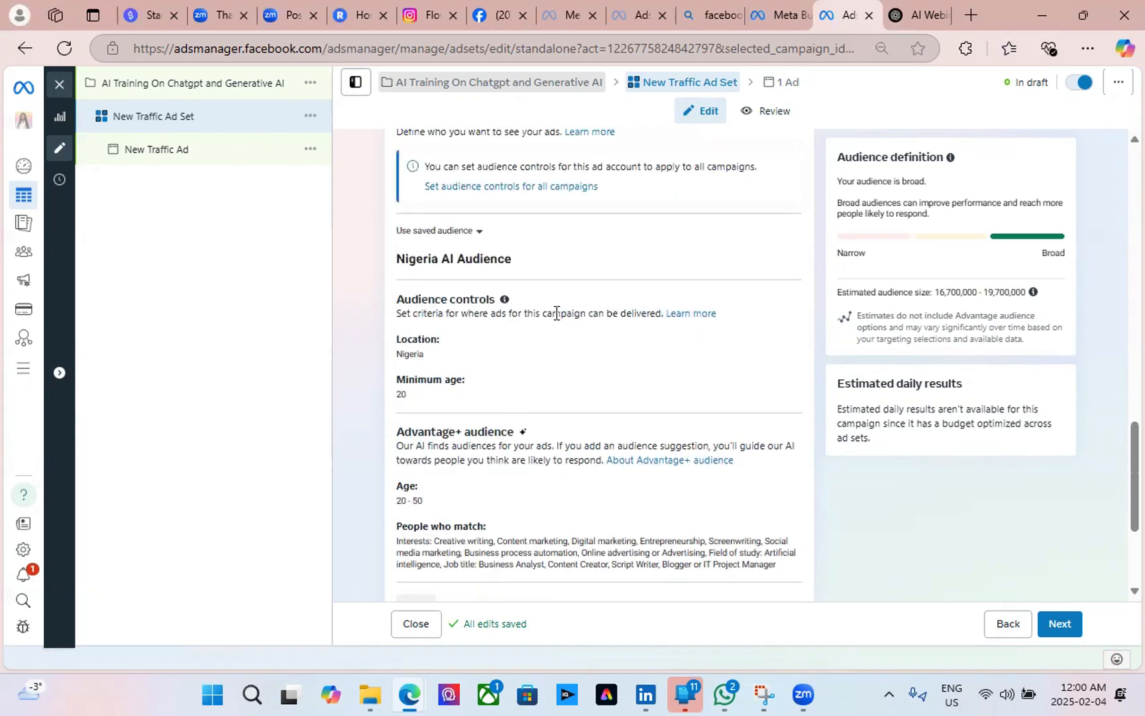
scroll(554, 321, "down", 5)
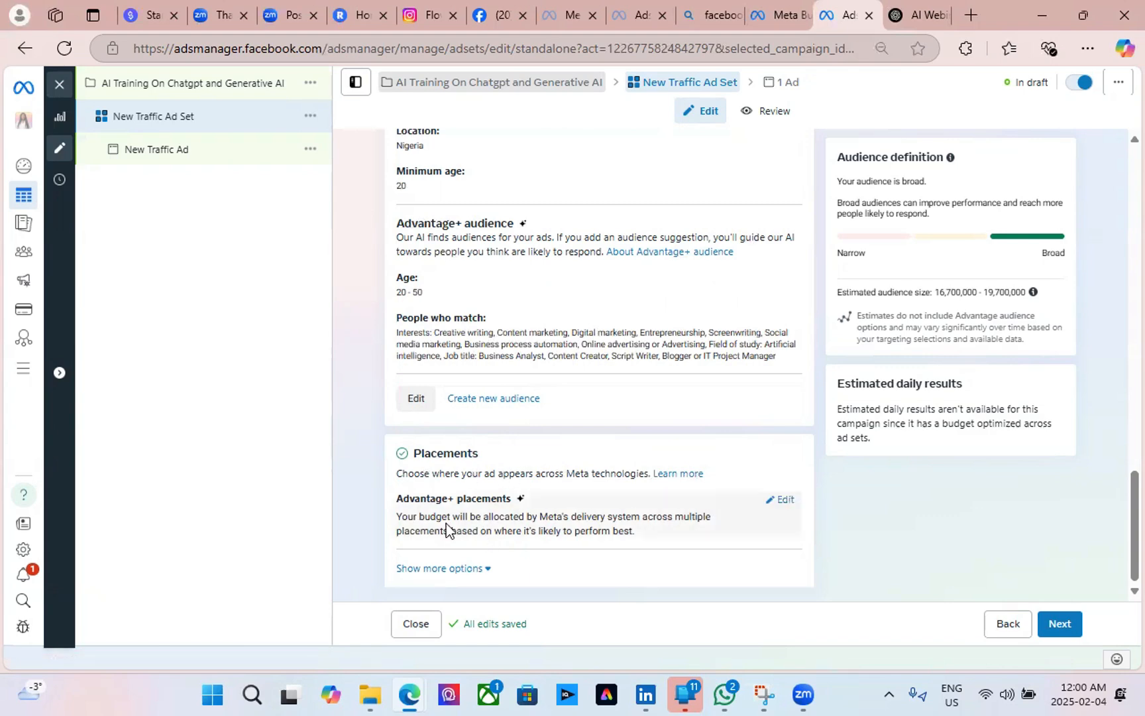
Set placements to Manual with Facebook, Instagram, Audience Network and Messenger all checked.
left_click(781, 503)
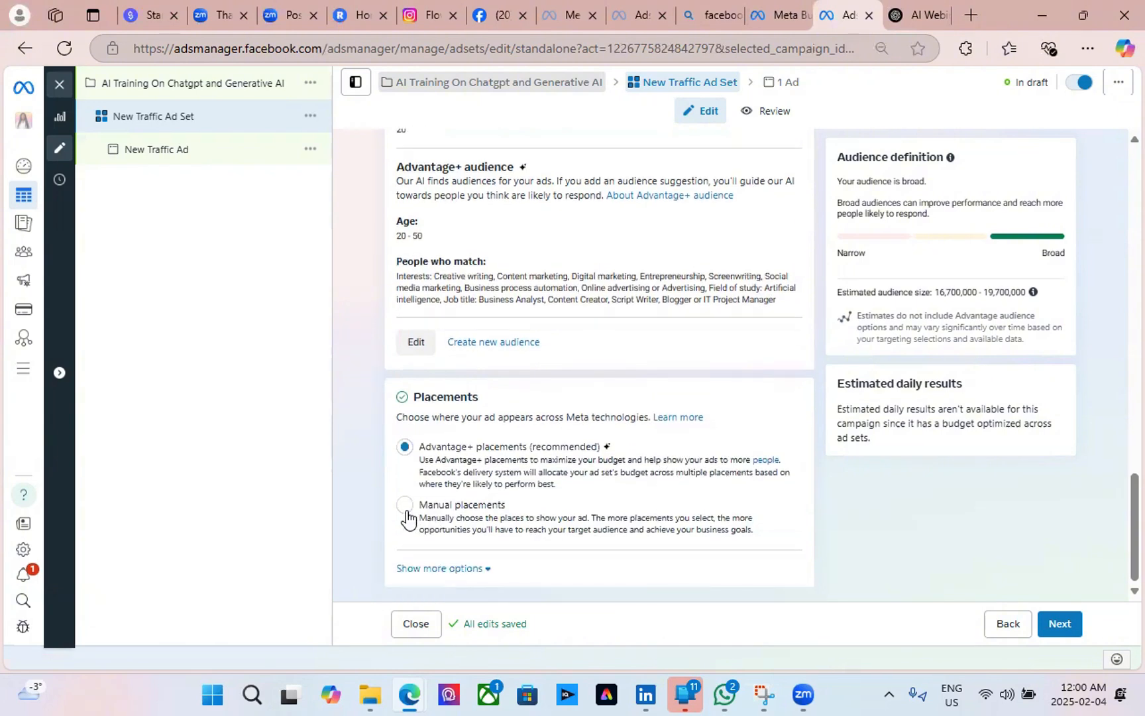
left_click(405, 507)
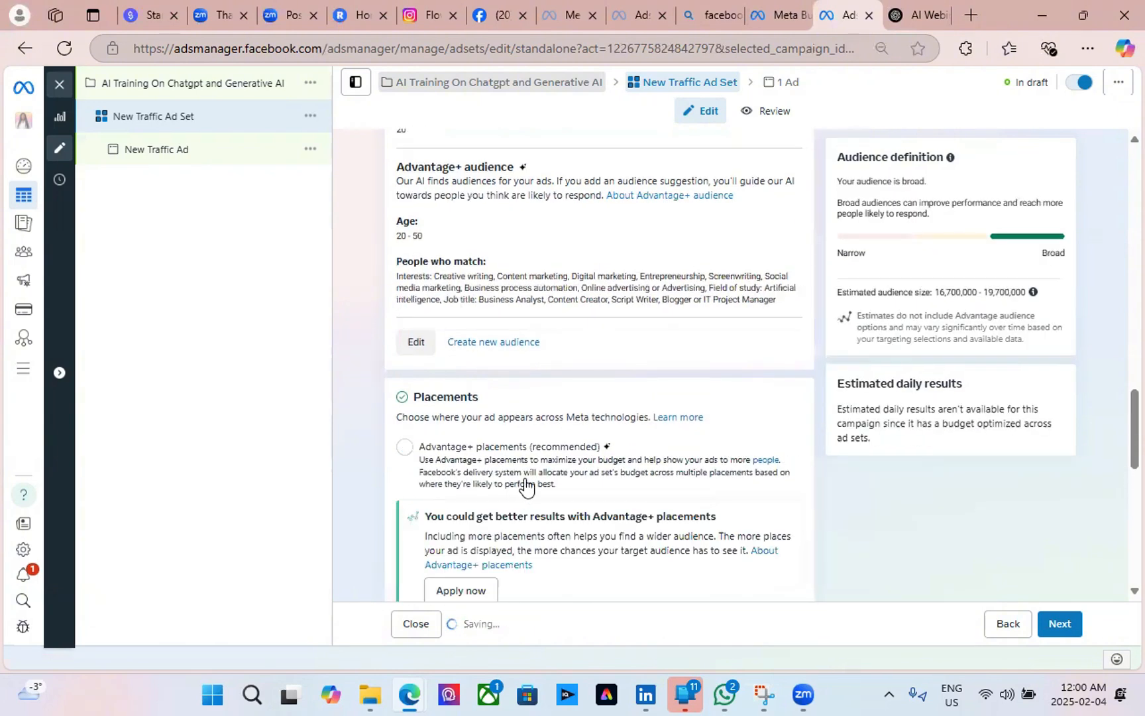
scroll(525, 486, "down", 3)
scroll(557, 437, "down", 6)
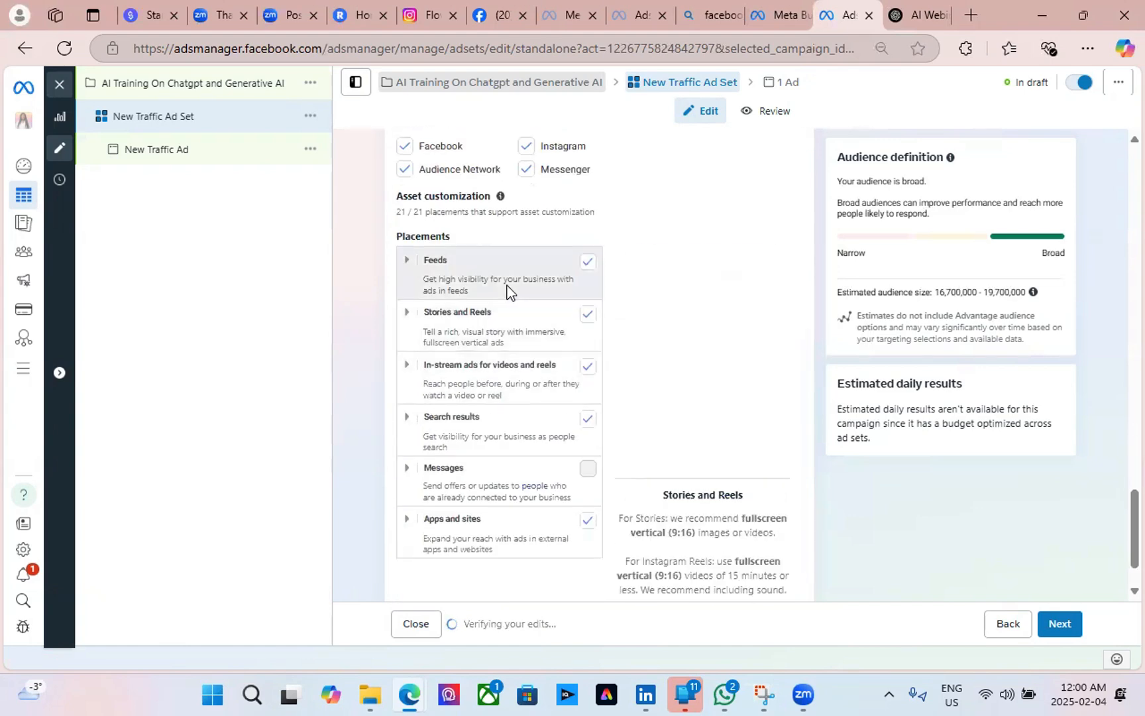
scroll(500, 344, "up", 3)
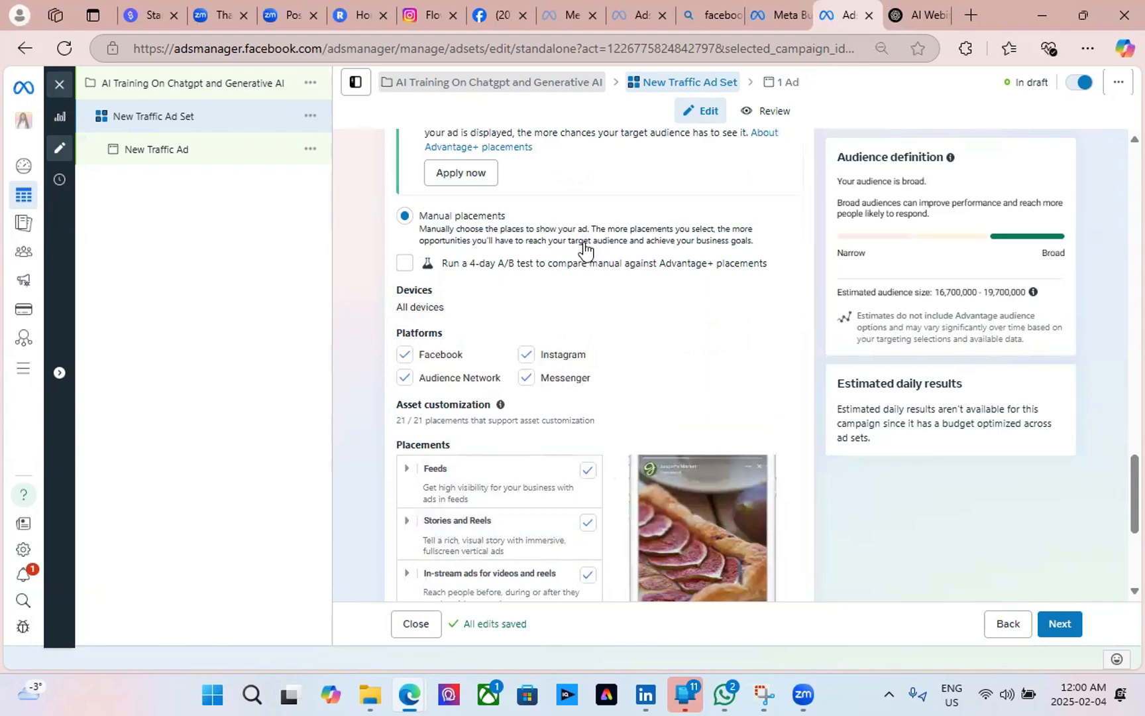
left_click(528, 358)
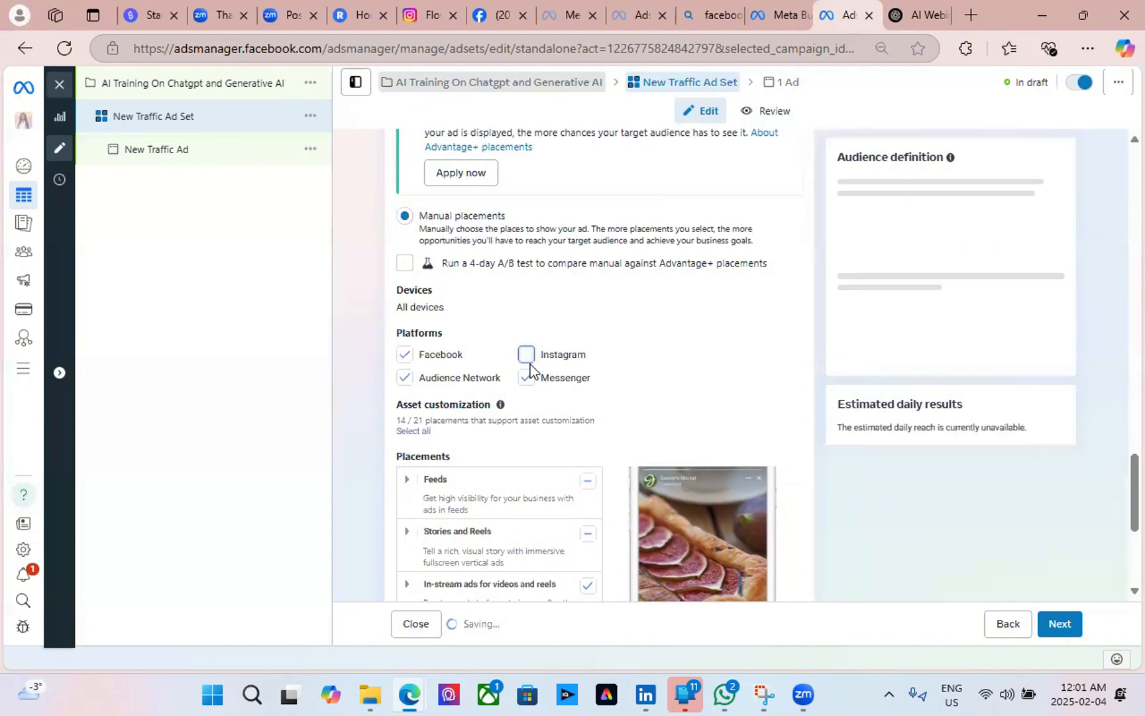
scroll(361, 334, "up", 3)
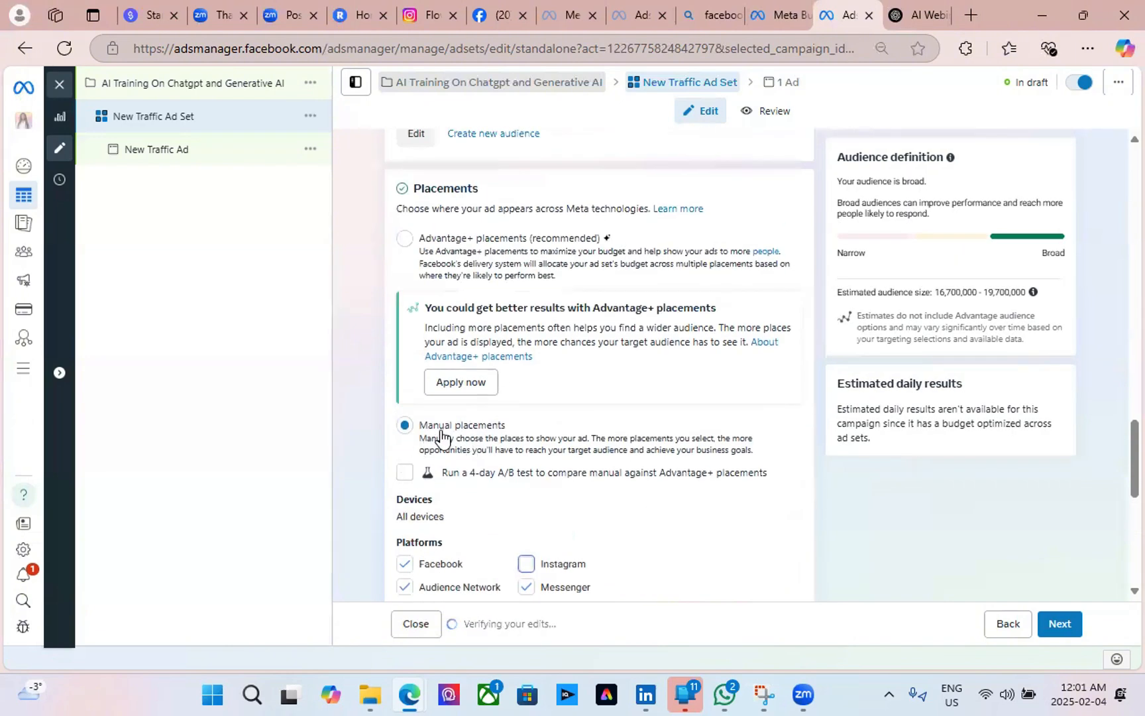
scroll(517, 450, "down", 3)
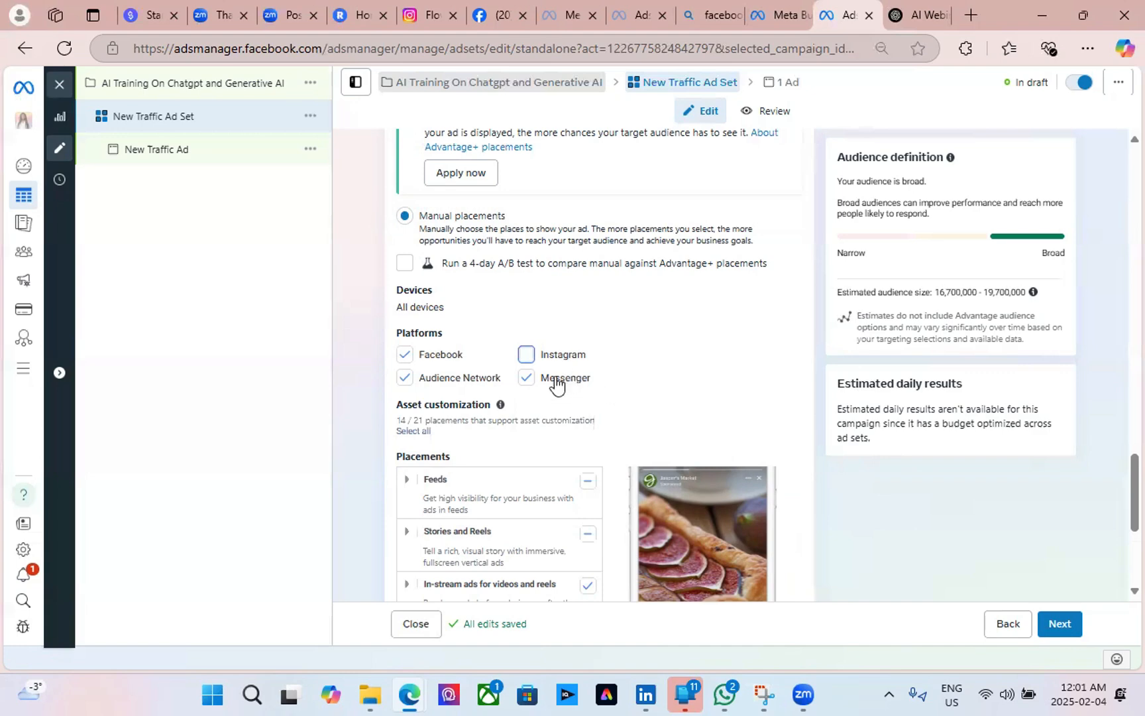
left_click(526, 361)
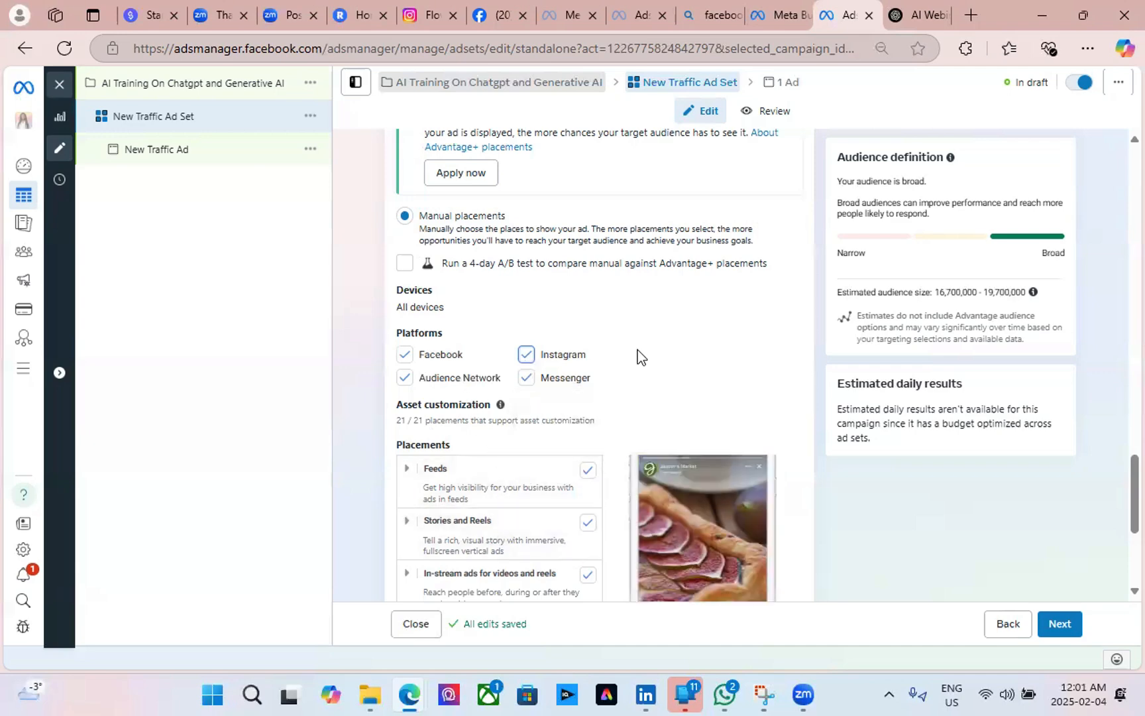
scroll(511, 442, "down", 3)
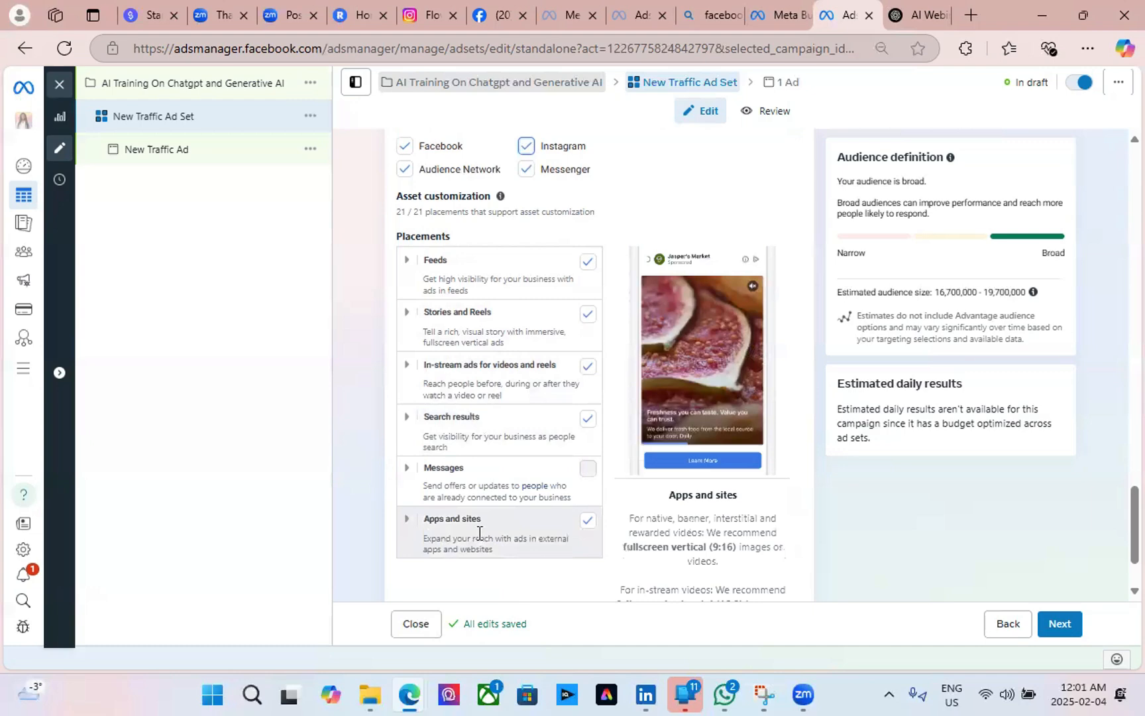
scroll(474, 534, "down", 2)
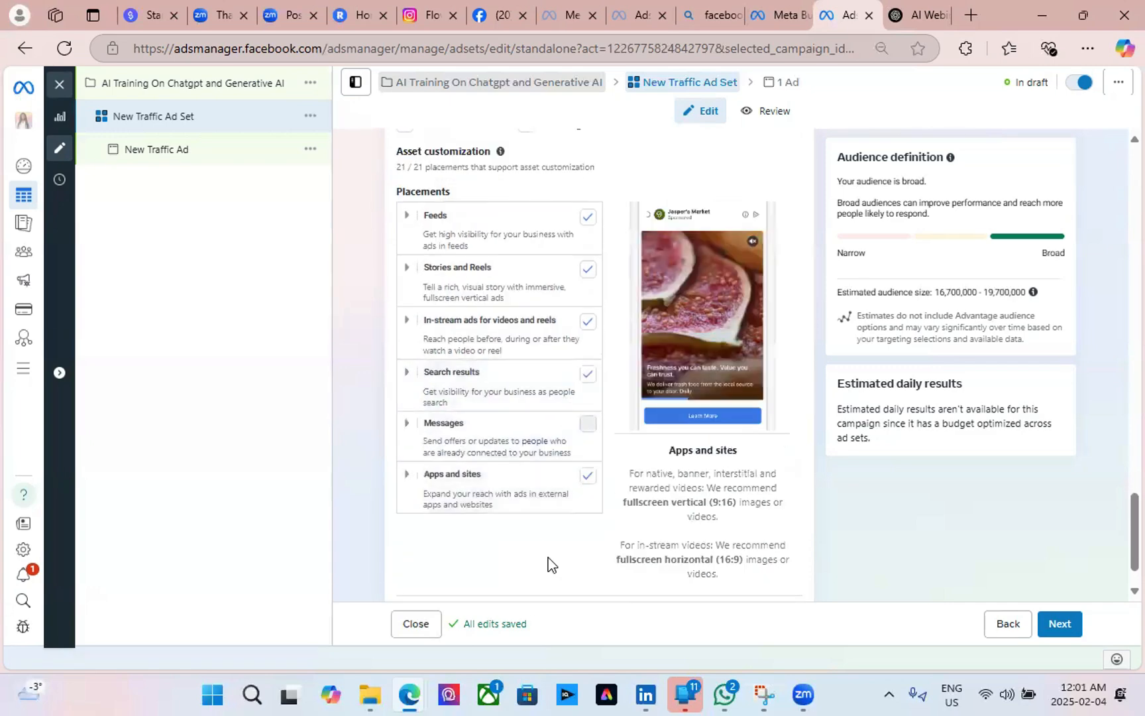
scroll(497, 407, "up", 5)
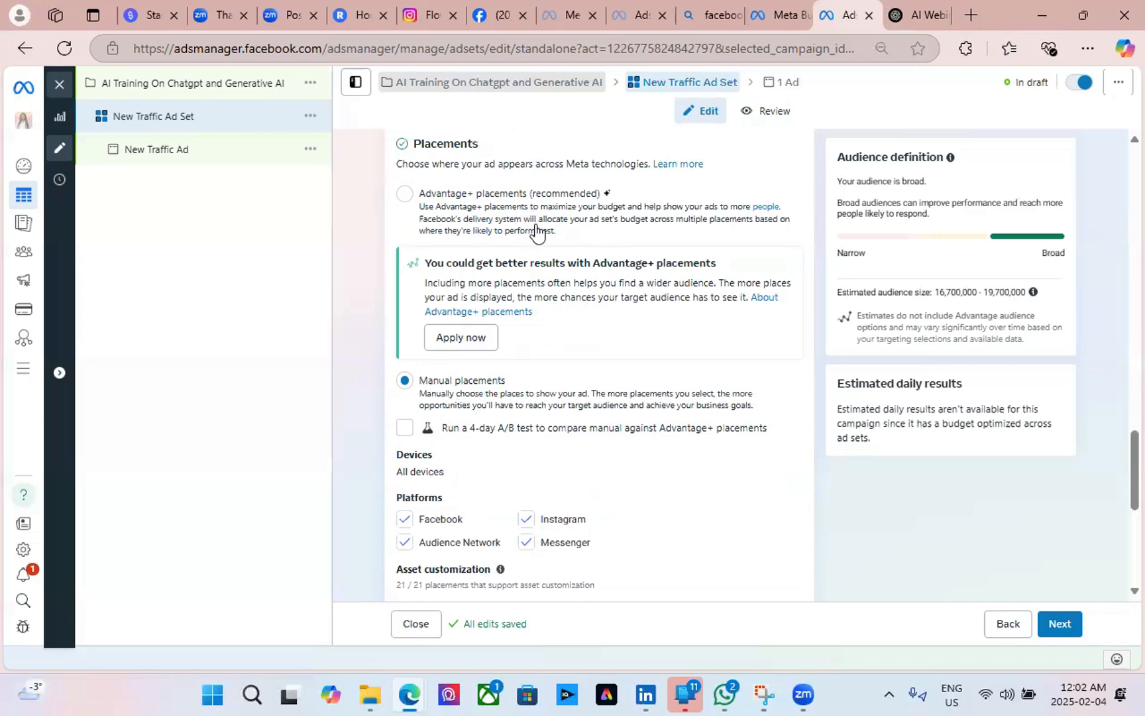
scroll(585, 383, "down", 3)
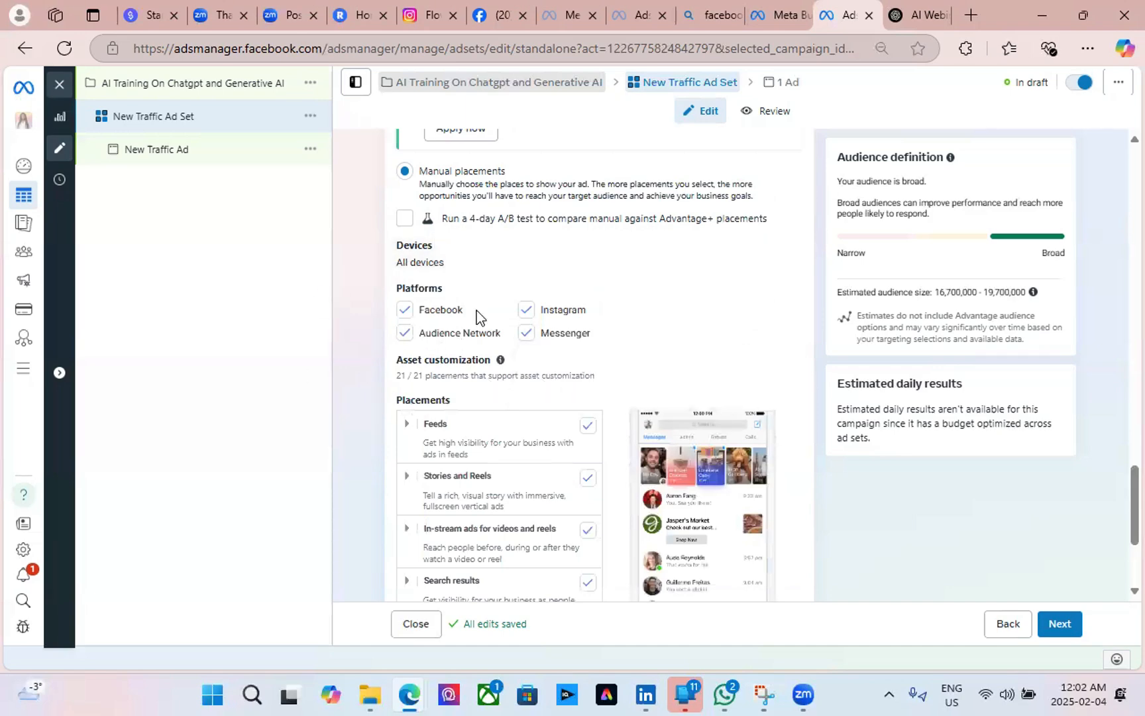
scroll(424, 397, "up", 3)
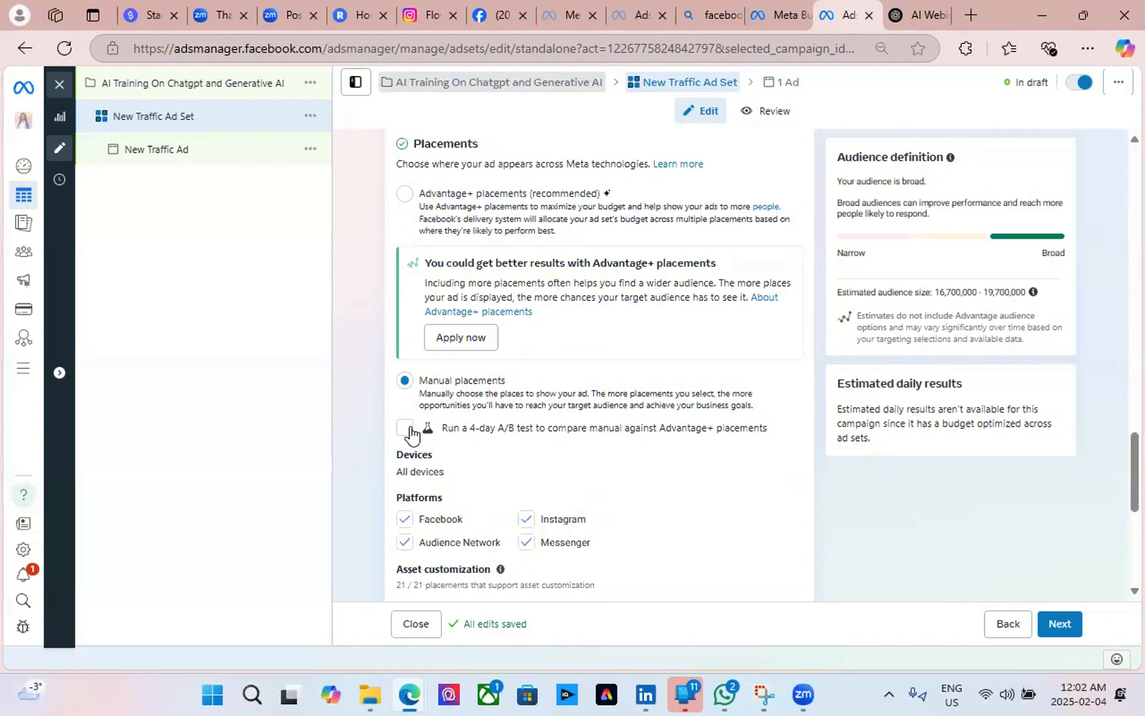
Enable the 4-day manual vs Advantage+ placements A/B test and review its Feb 4–9, $2.50/day details.
left_click(407, 428)
scroll(720, 409, "down", 3)
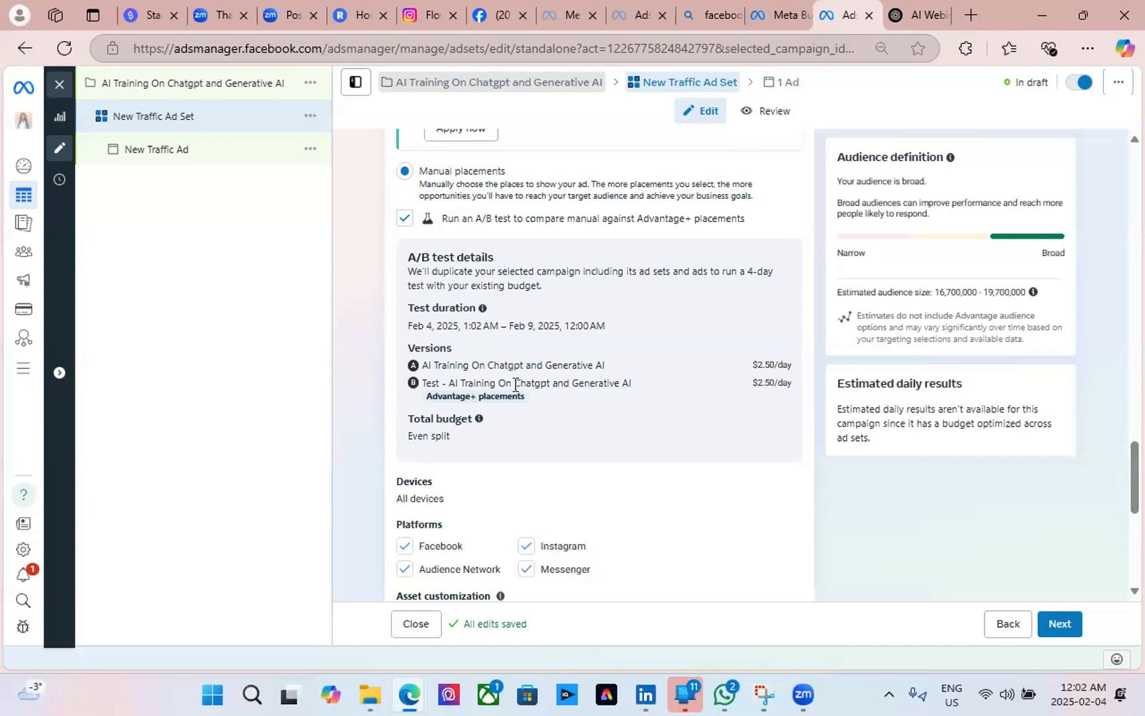
scroll(543, 410, "up", 3)
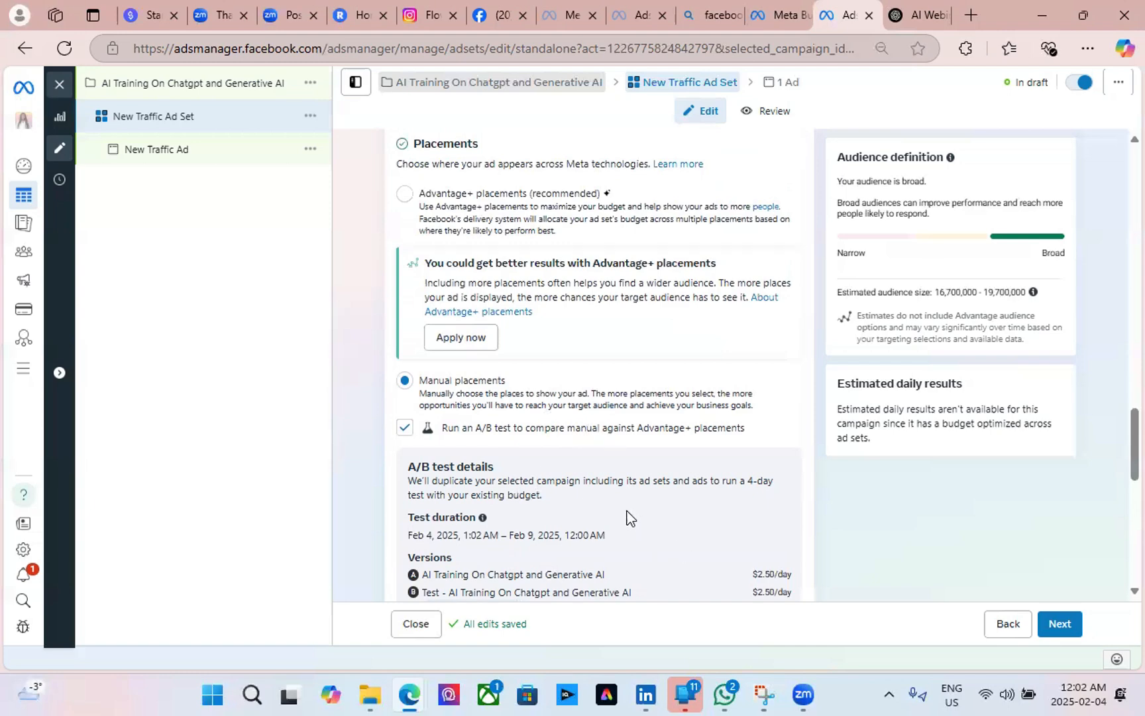
scroll(556, 535, "down", 3)
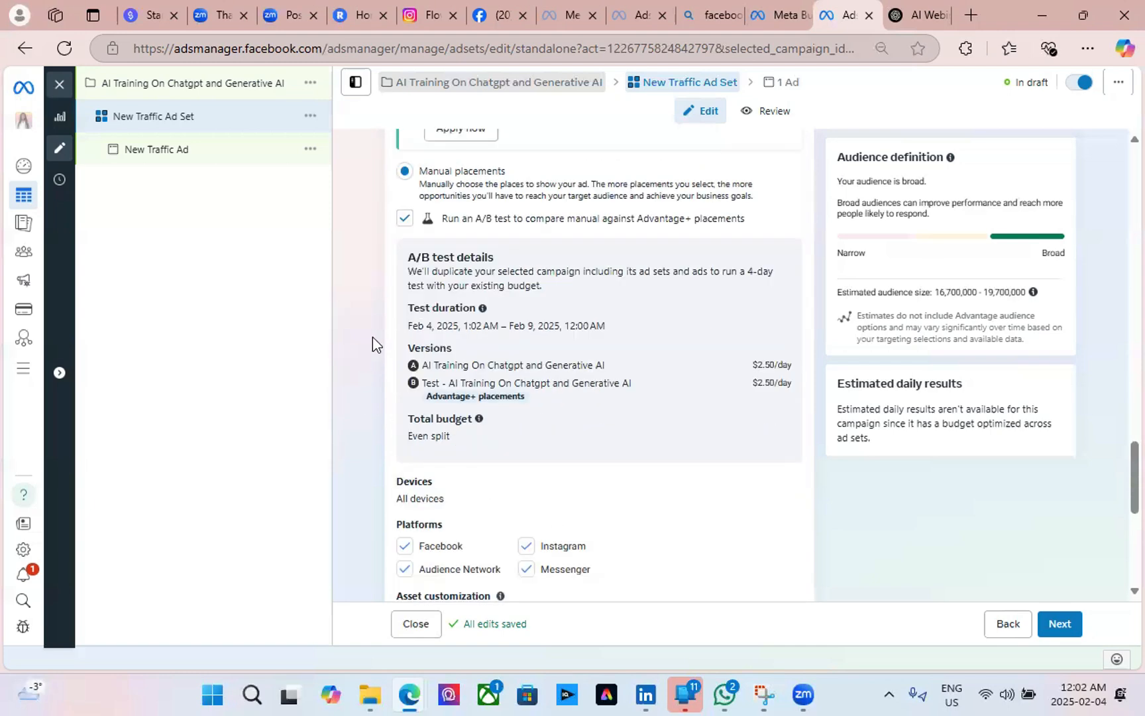
scroll(652, 494, "down", 3)
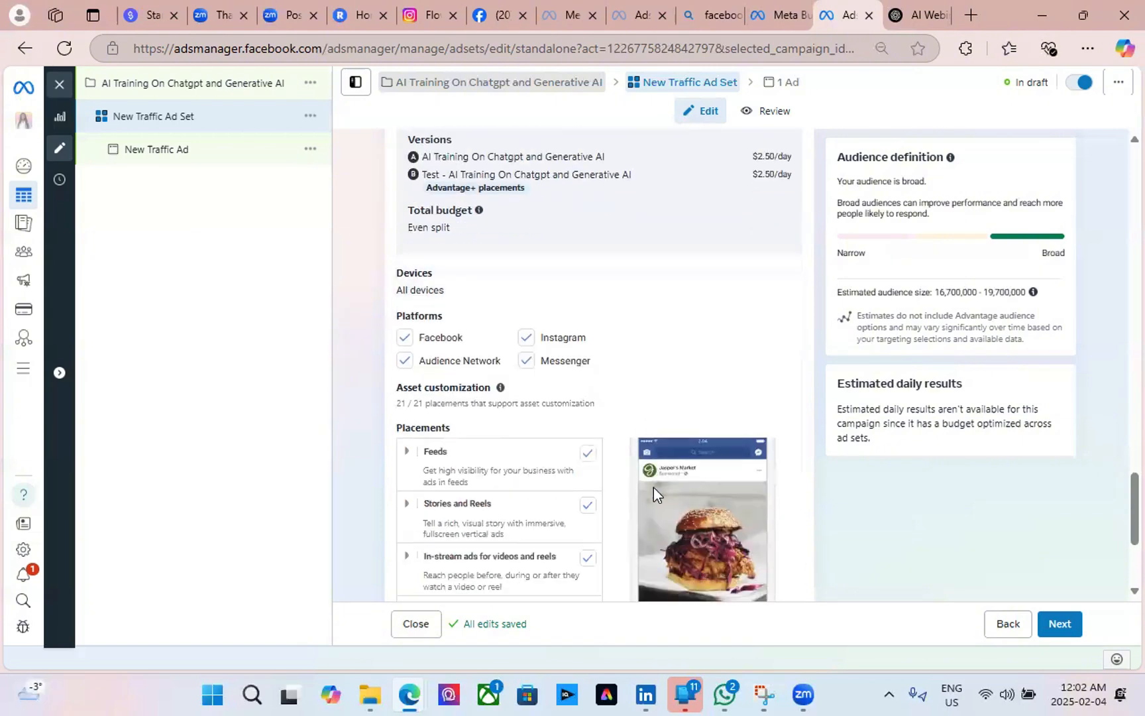
scroll(494, 411, "up", 3)
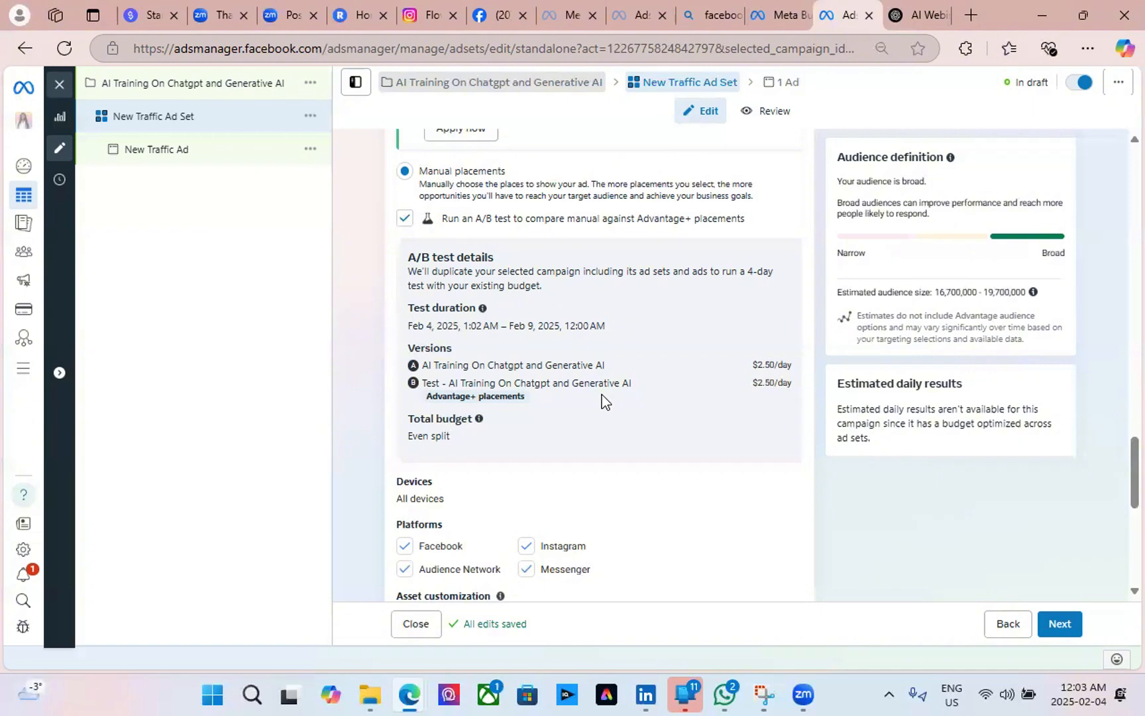
scroll(601, 397, "up", 3)
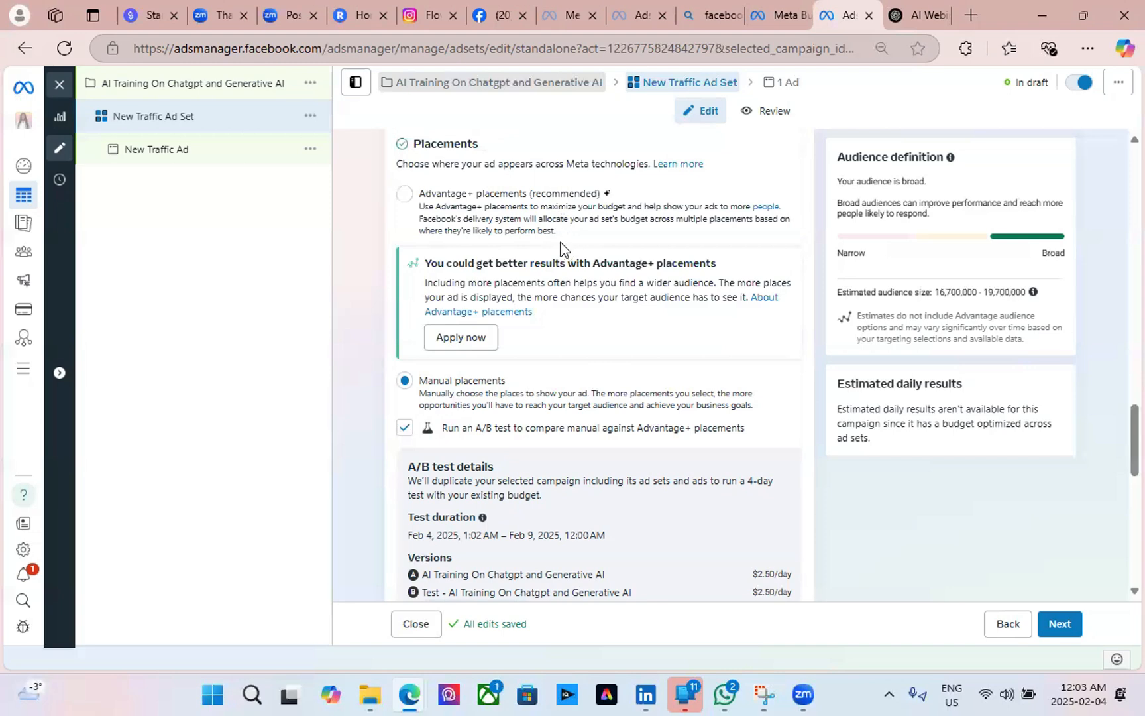
scroll(617, 331, "down", 10)
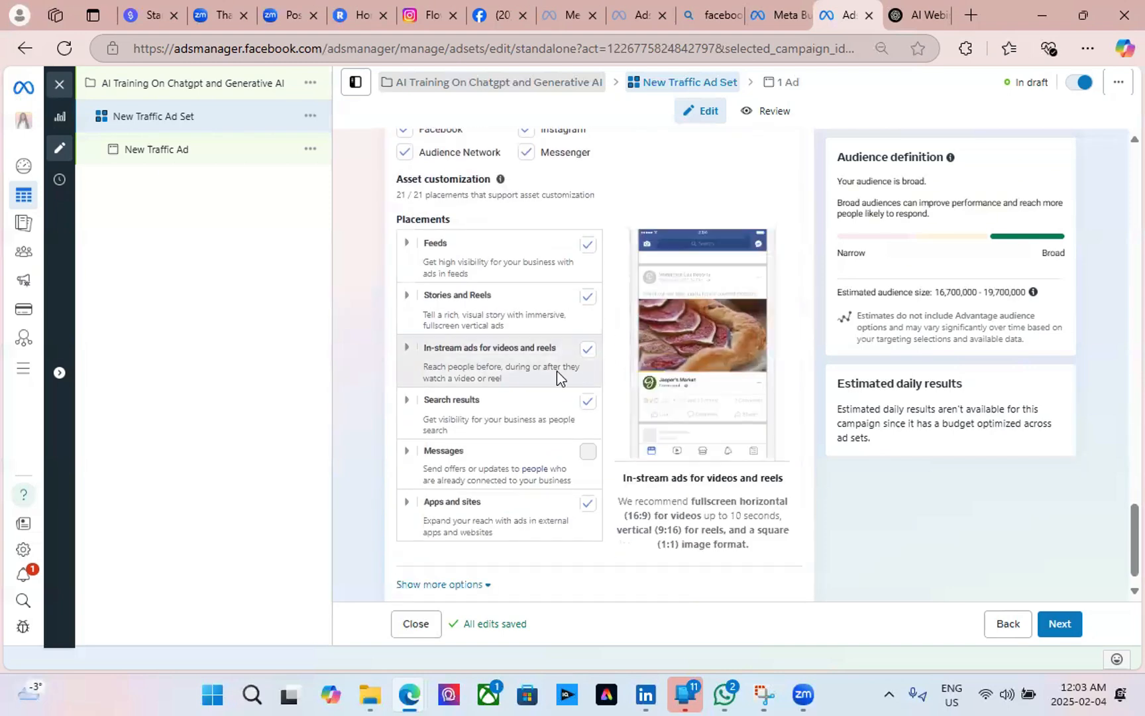
scroll(557, 374, "down", 1)
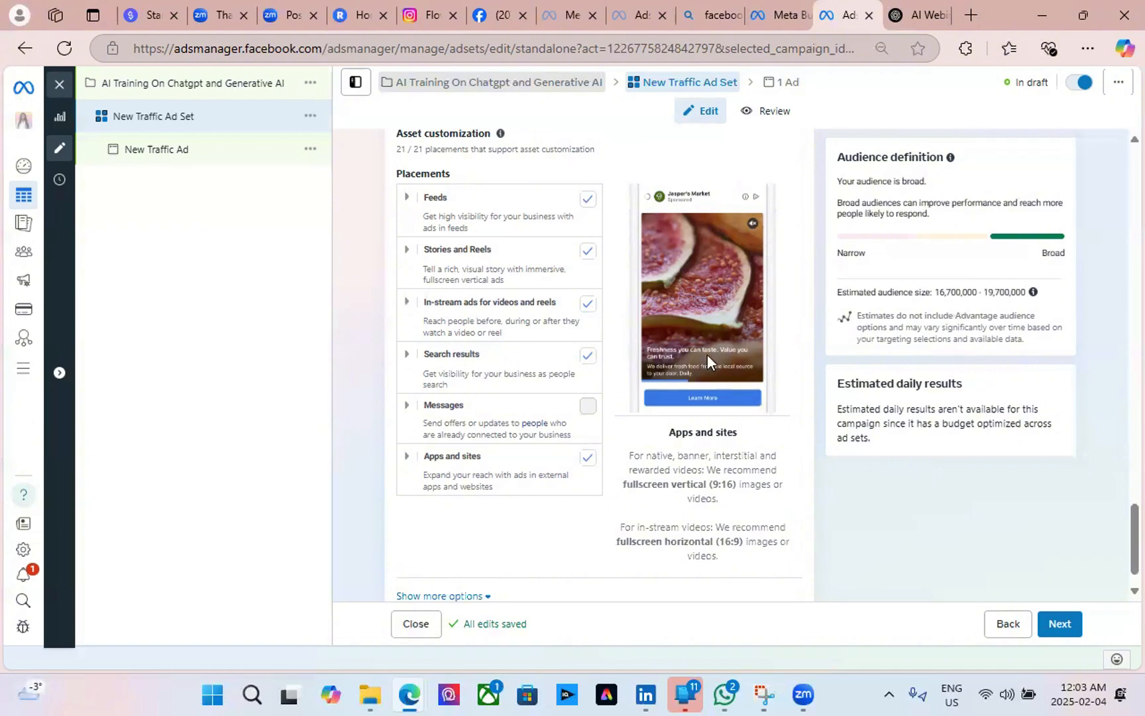
scroll(570, 440, "up", 5)
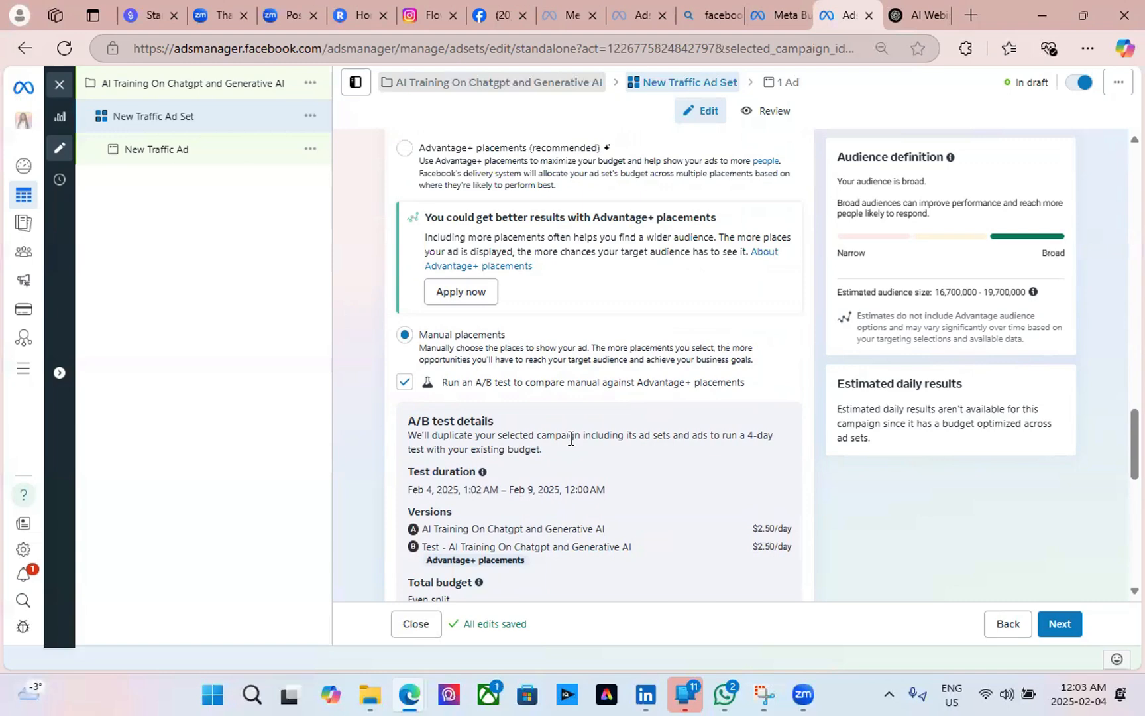
Advance to the New Traffic Ad level and scroll down to its Destination section.
left_click(1060, 625)
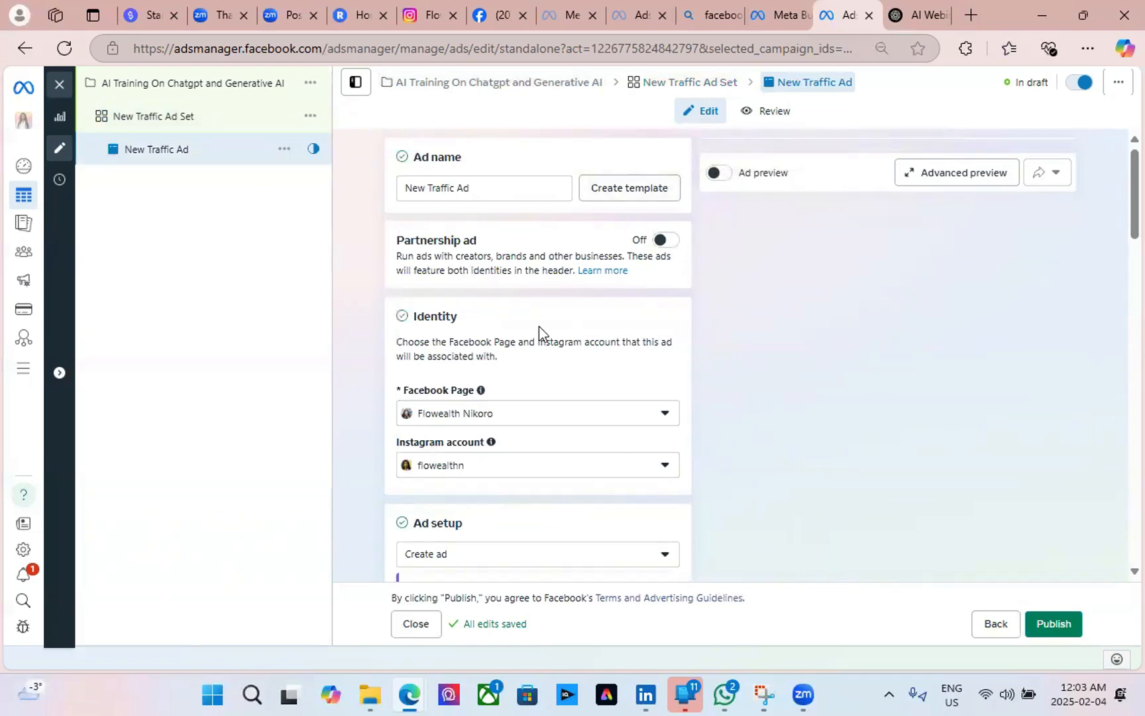
scroll(538, 325, "down", 6)
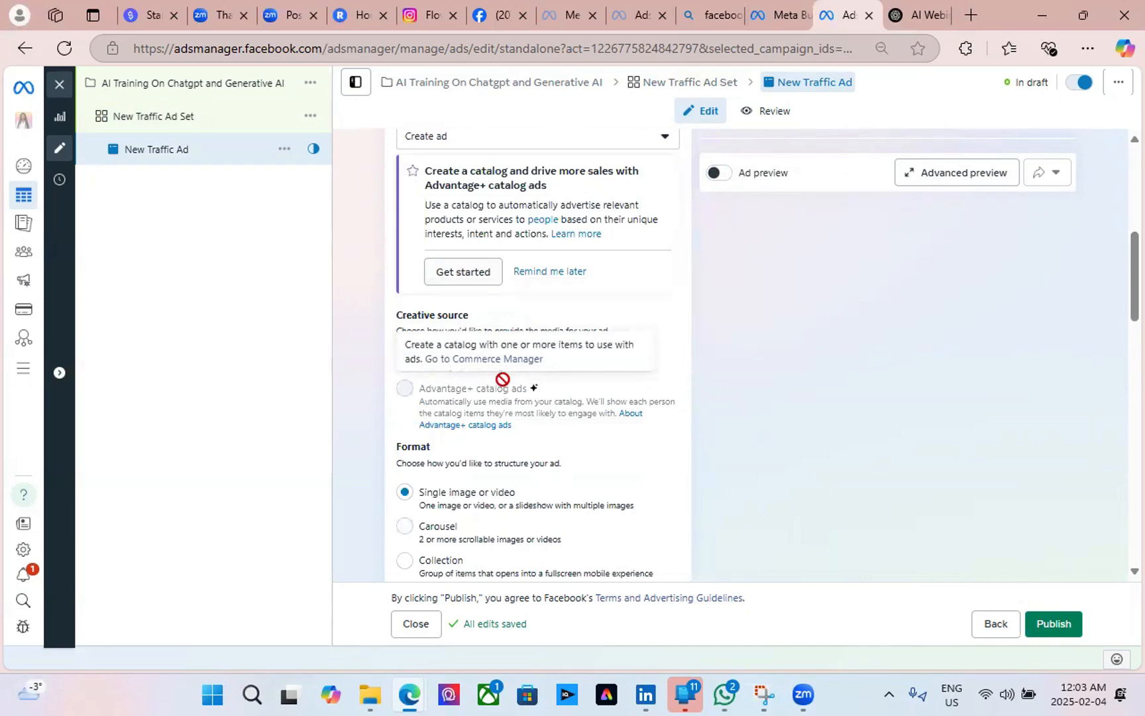
scroll(504, 385, "down", 3)
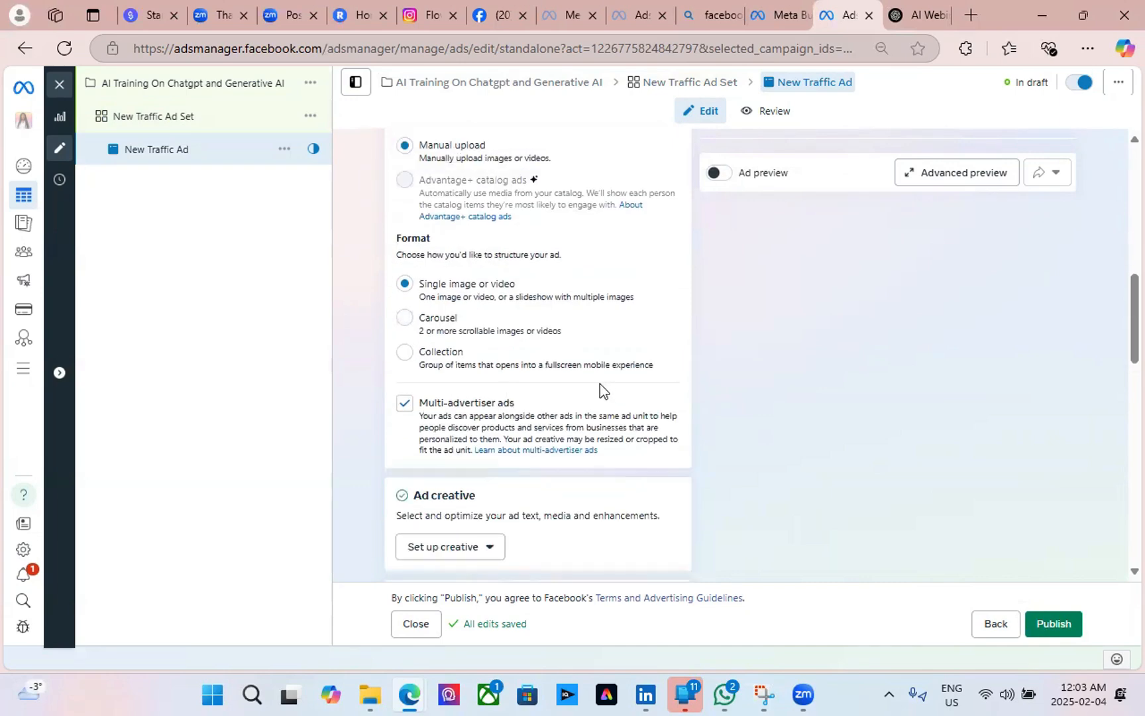
scroll(599, 383, "down", 3)
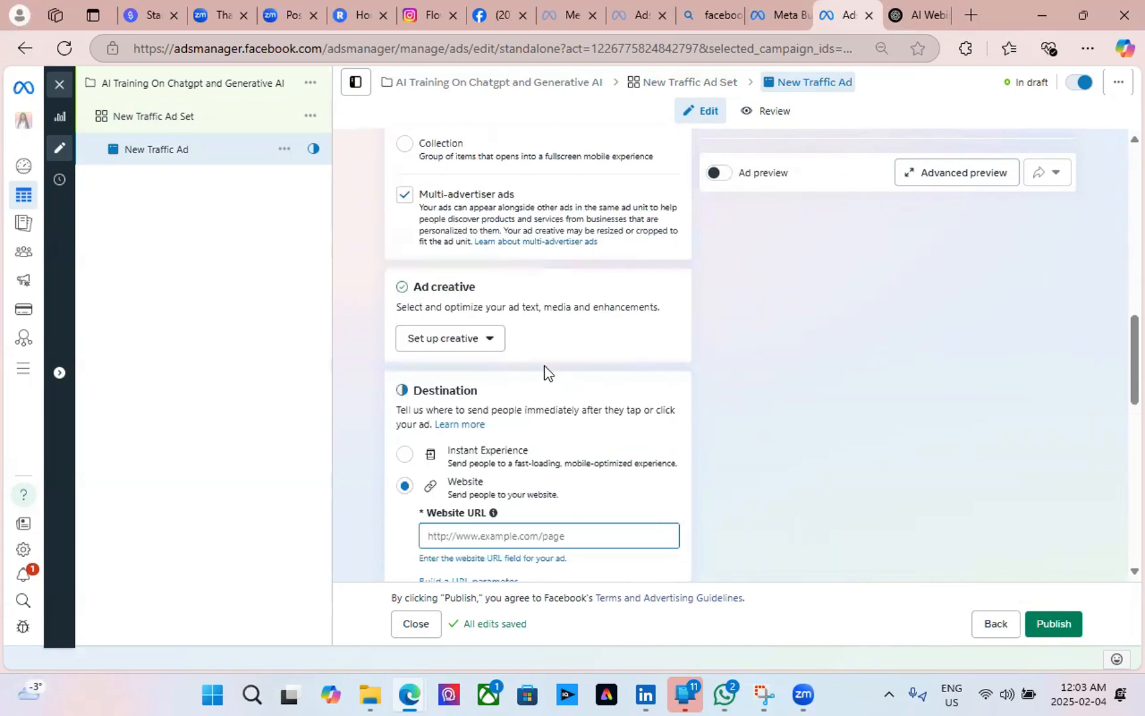
scroll(544, 365, "up", 3)
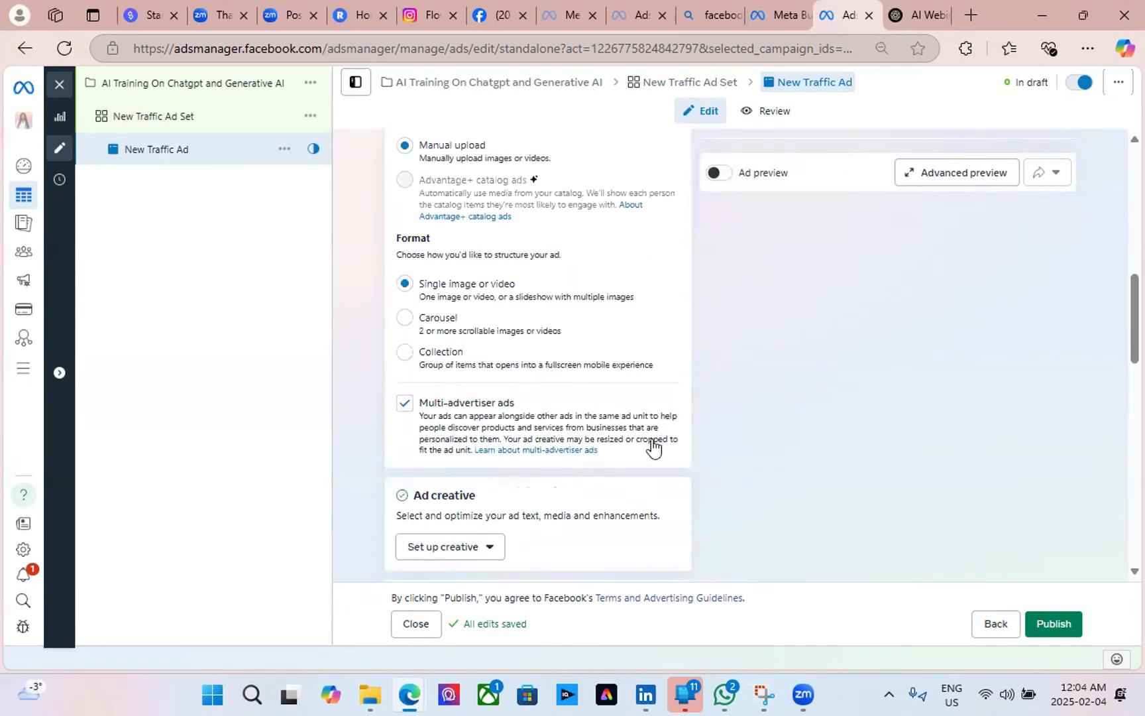
scroll(582, 381, "up", 3)
scroll(582, 379, "down", 6)
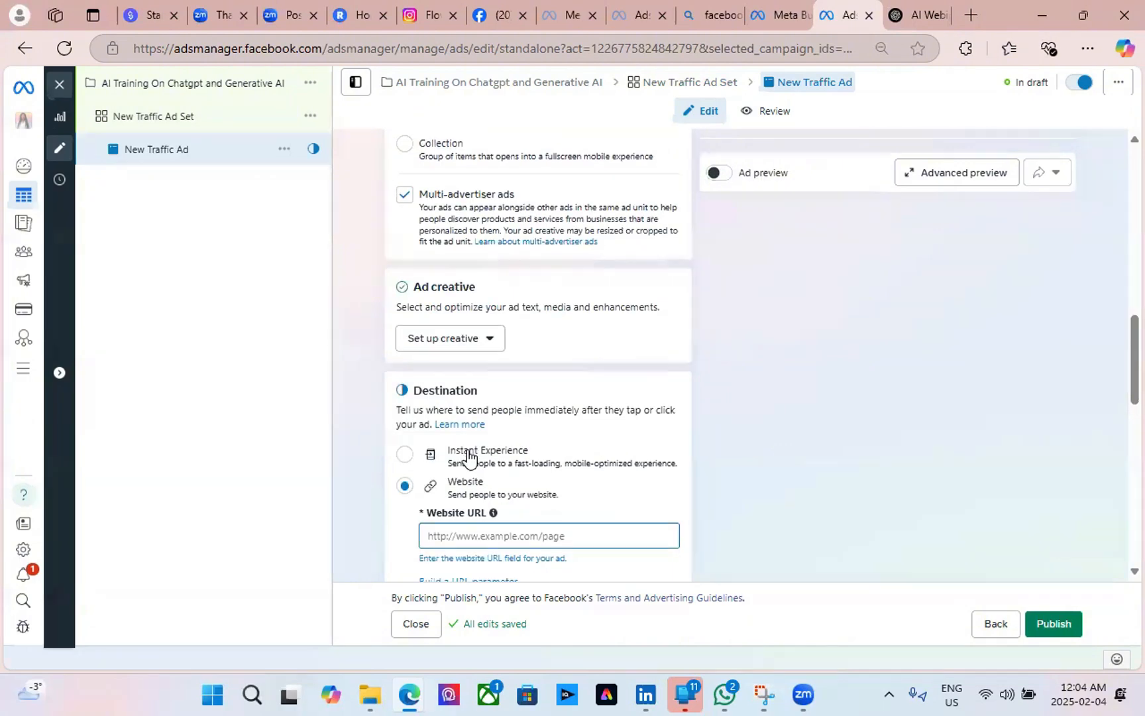
scroll(596, 466, "down", 3)
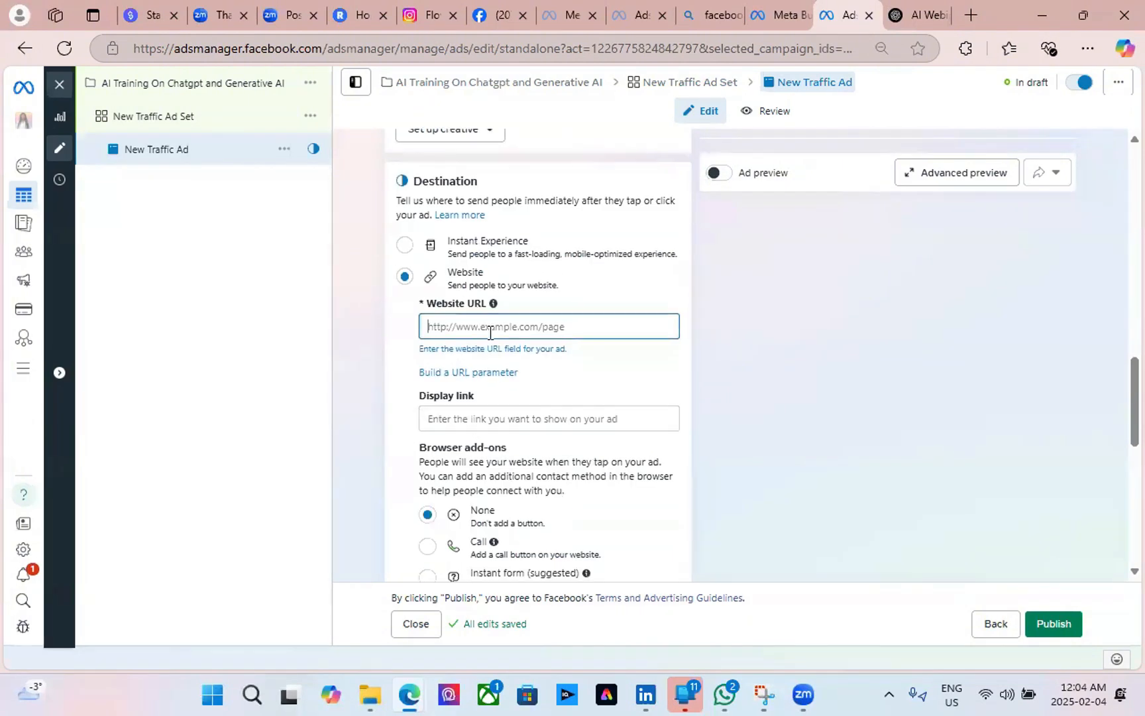
scroll(490, 333, "down", 6)
scroll(490, 332, "up", 6)
Enter Stan.Store as the ad's website destination URL.
left_click(497, 331)
type("Stan")
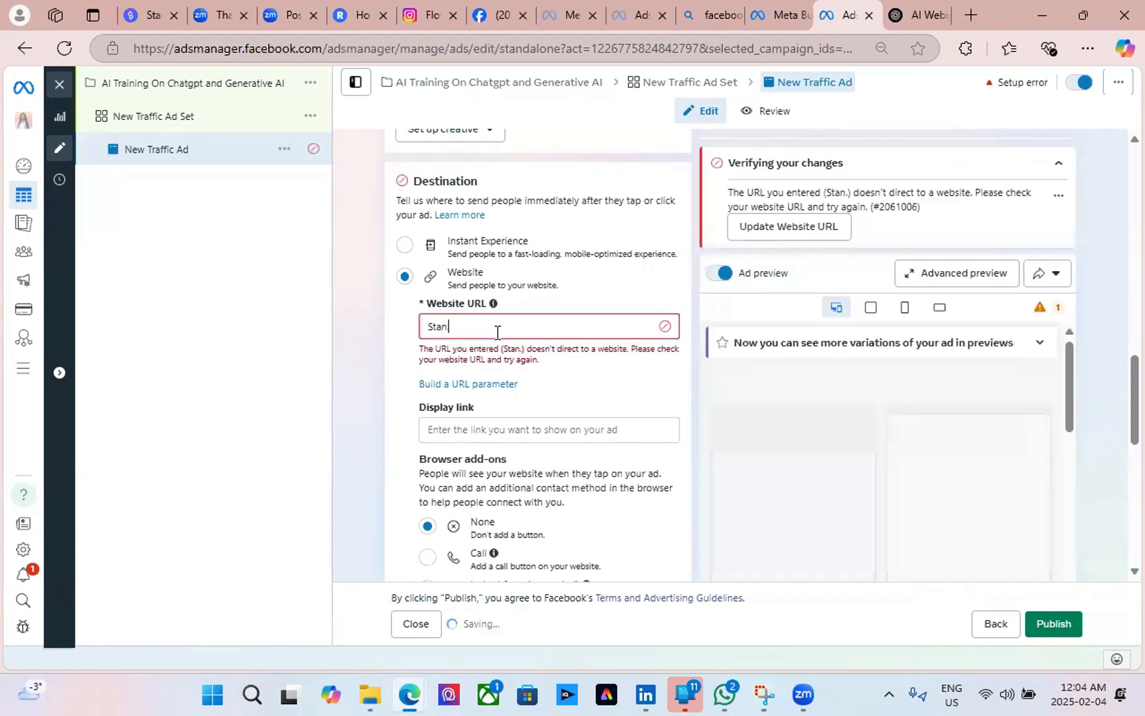
type(".St")
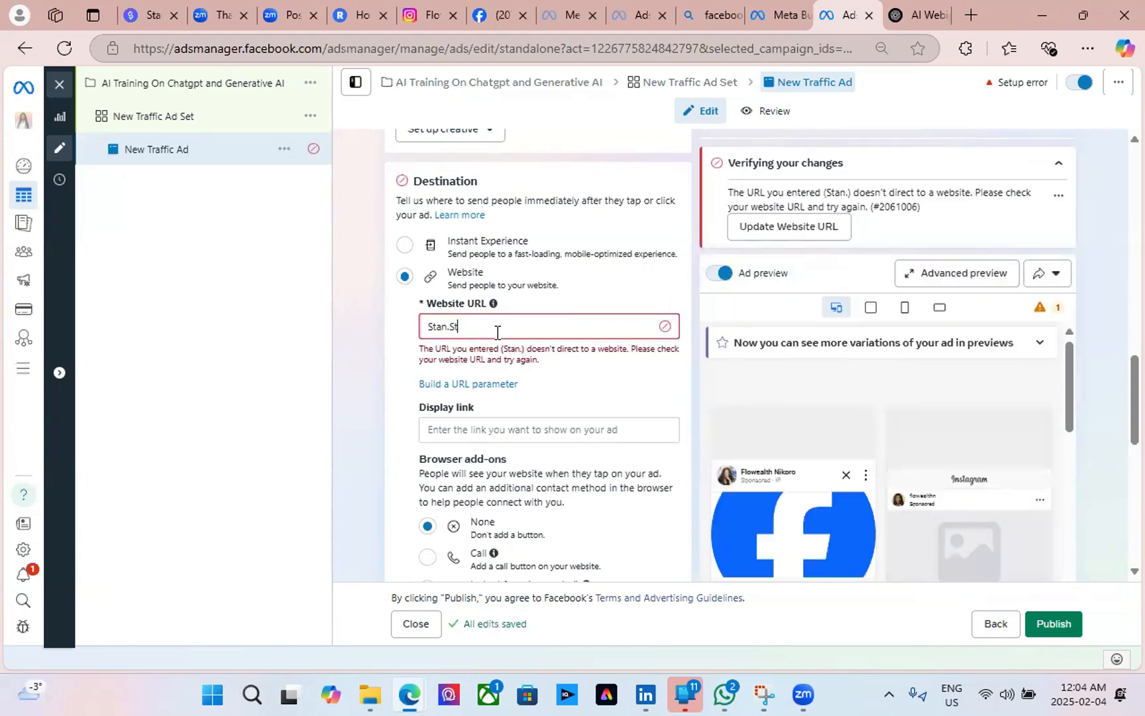
type("ore")
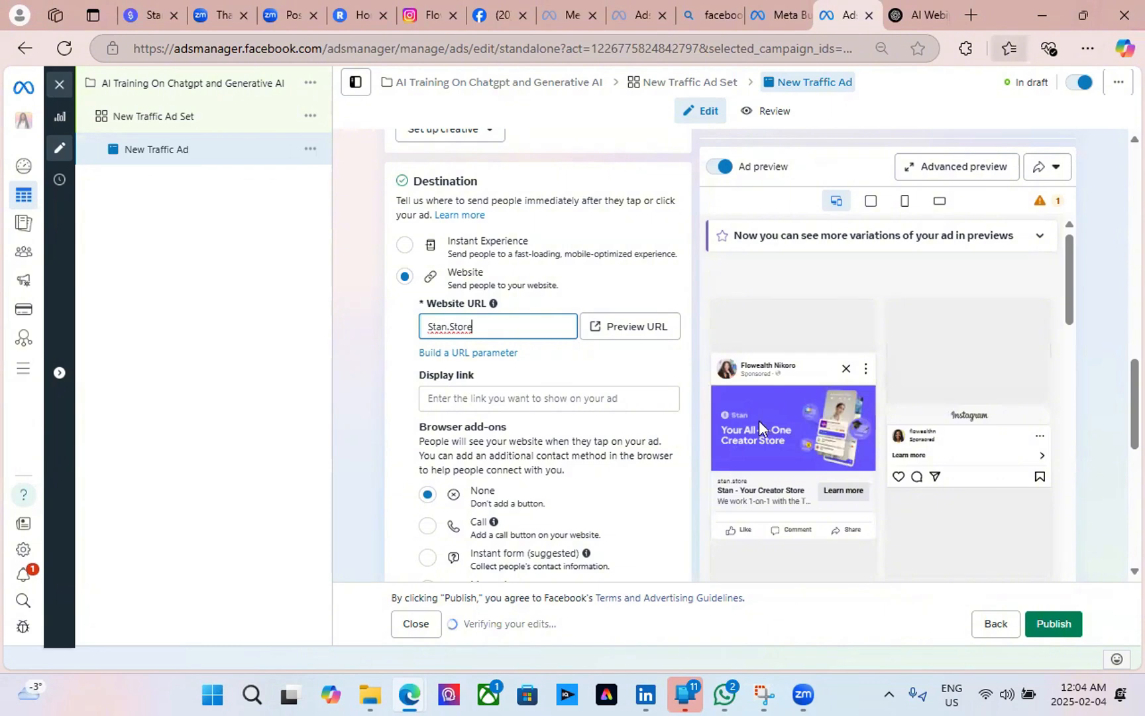
mouse_move(778, 424)
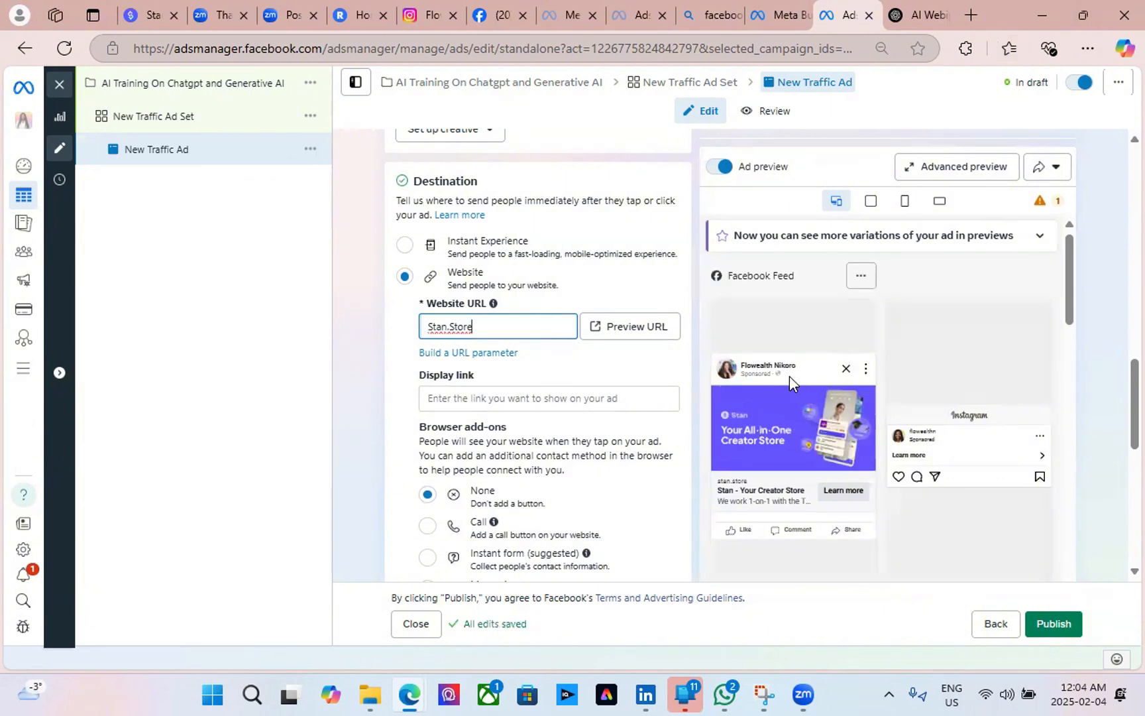
Open the Flowealth Group Stan Store page (stan.store/theflowealth) in a new tab and copy its address.
left_click(970, 26)
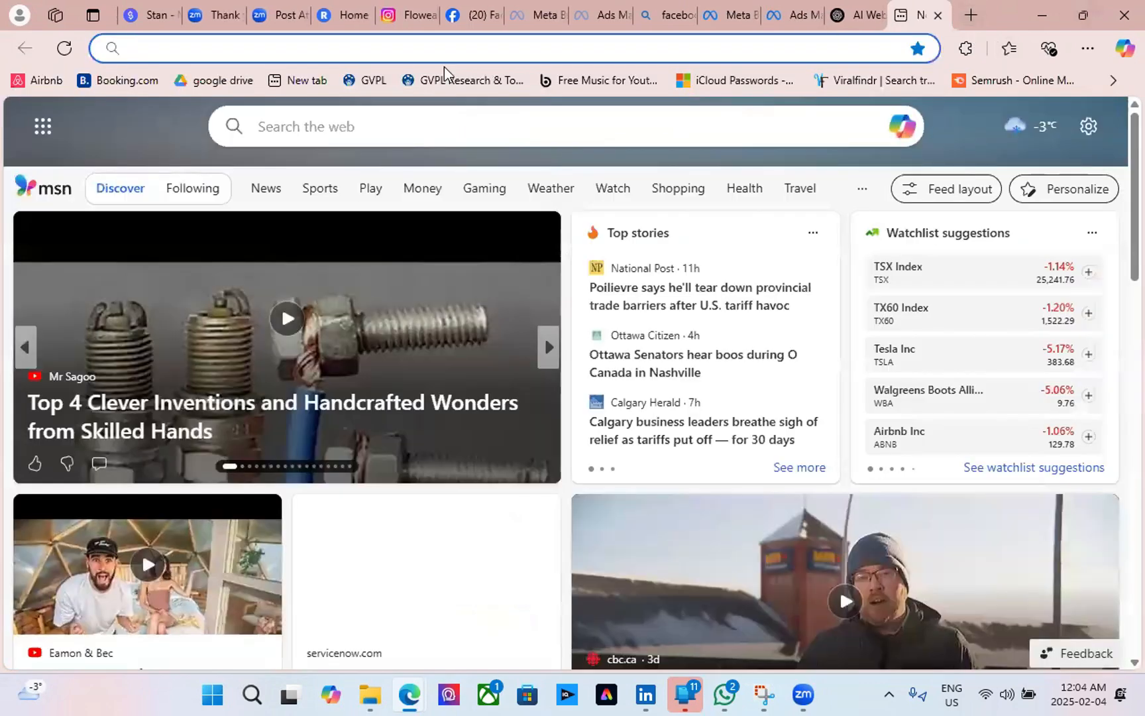
type("sta")
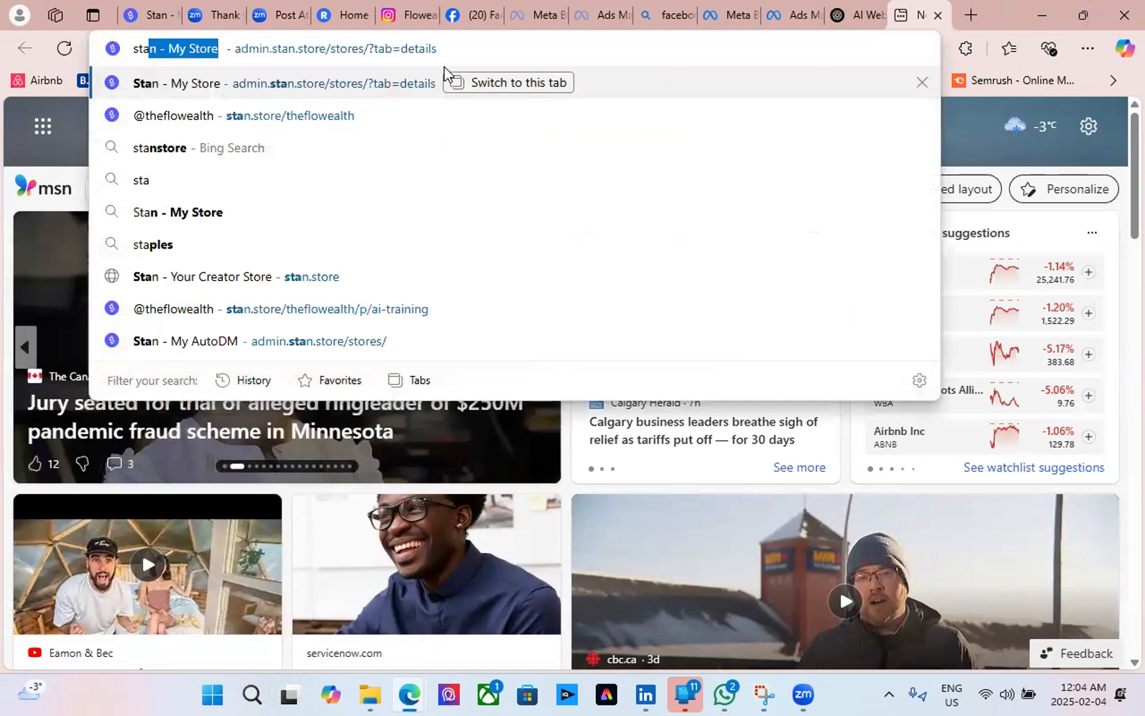
left_click(376, 115)
left_click(310, 53)
key("ctrl+c")
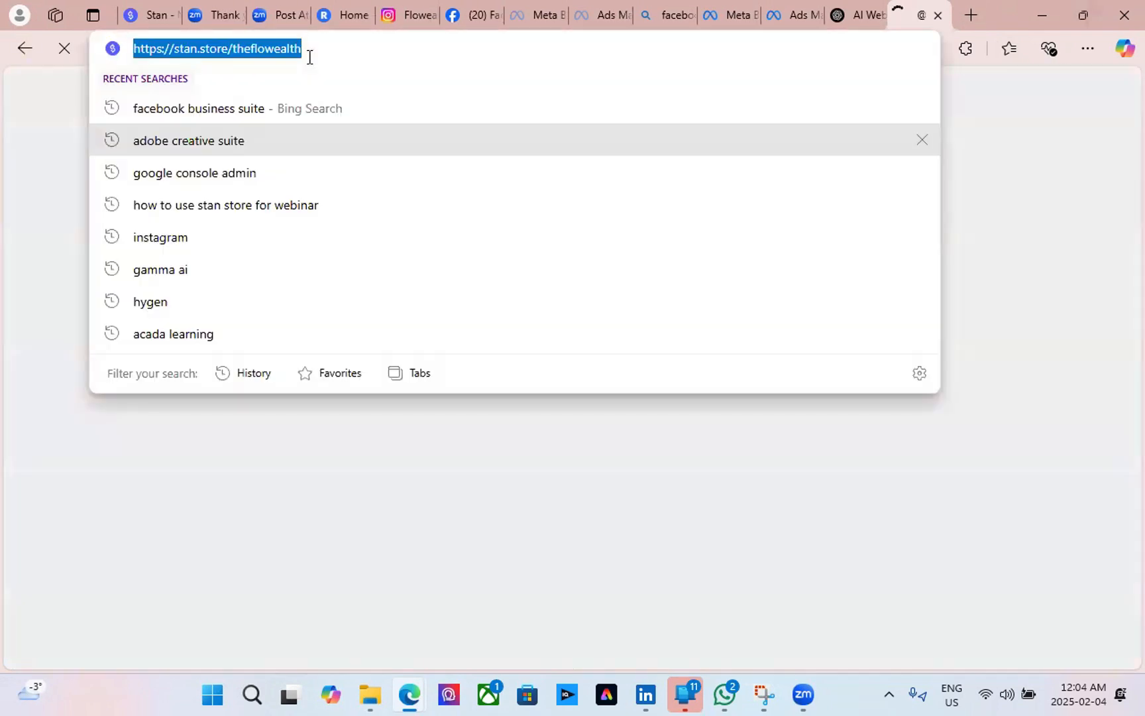
left_click(1002, 19)
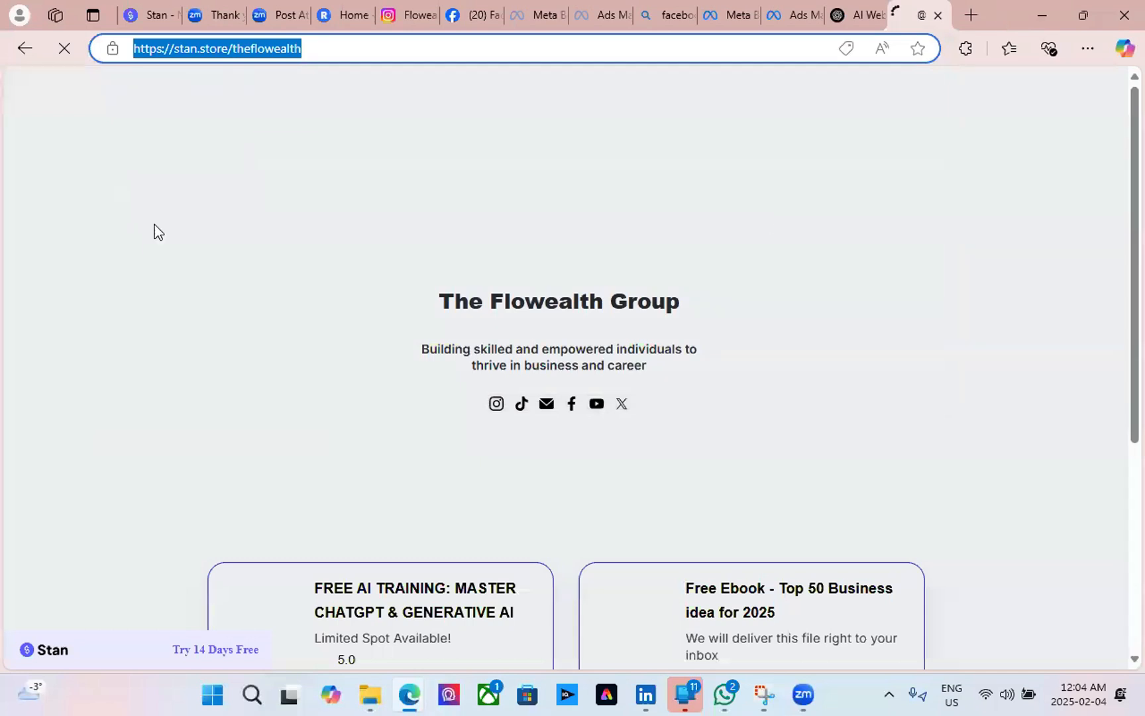
left_click(63, 180)
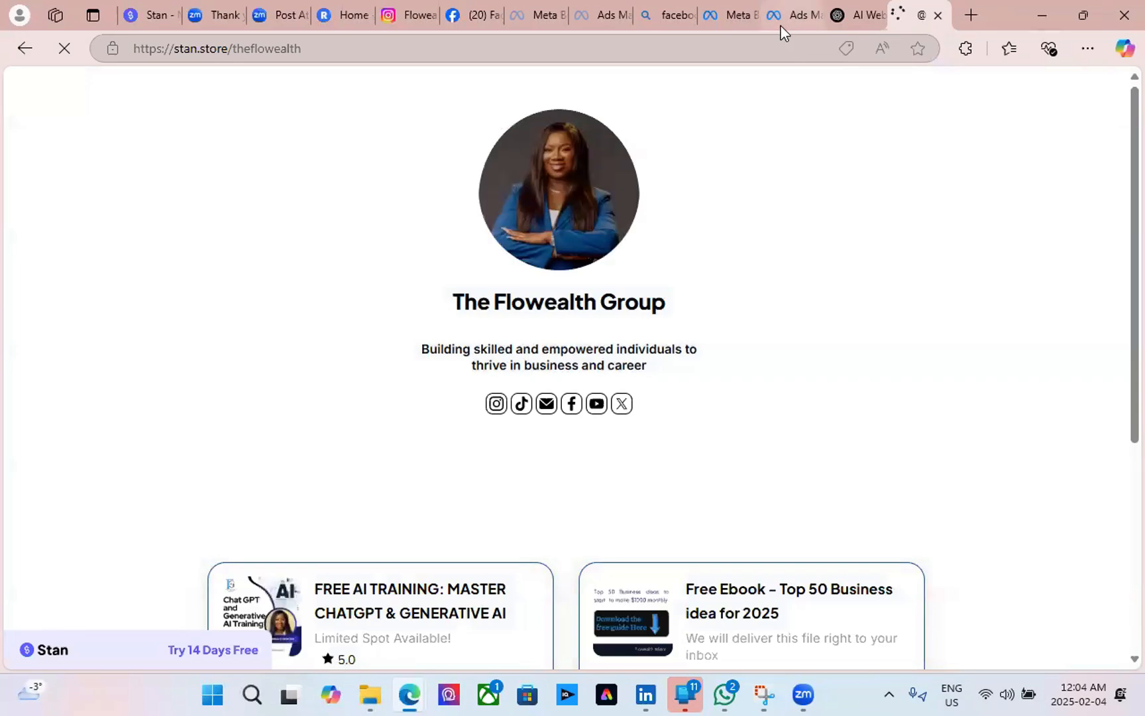
left_click(780, 26)
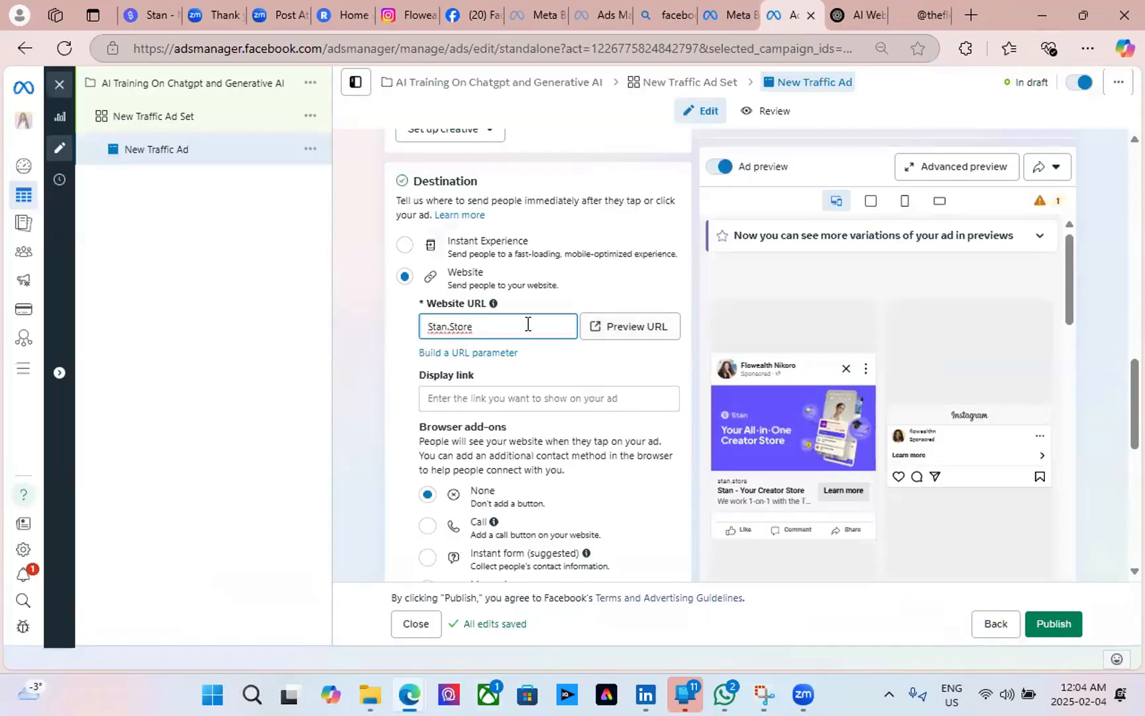
left_click_drag(514, 328, 393, 333)
key("ctrl+v")
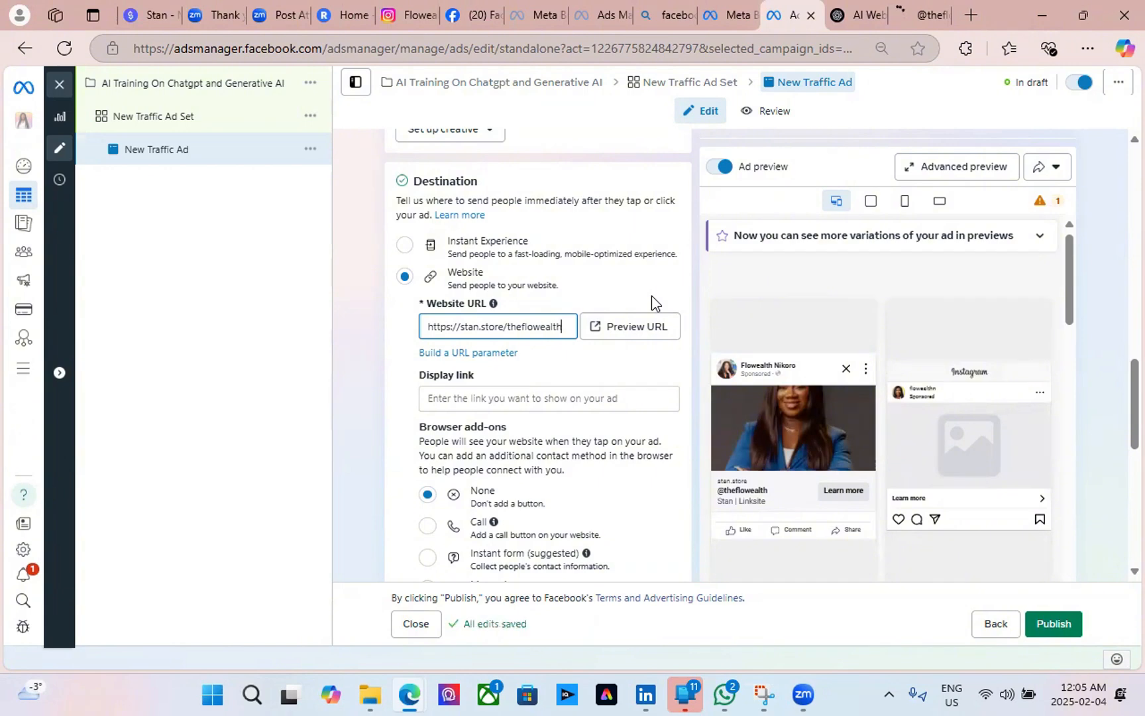
Open the Set up creative dropdown to choose between image and video ads.
mouse_move(795, 481)
scroll(492, 477, "up", 5)
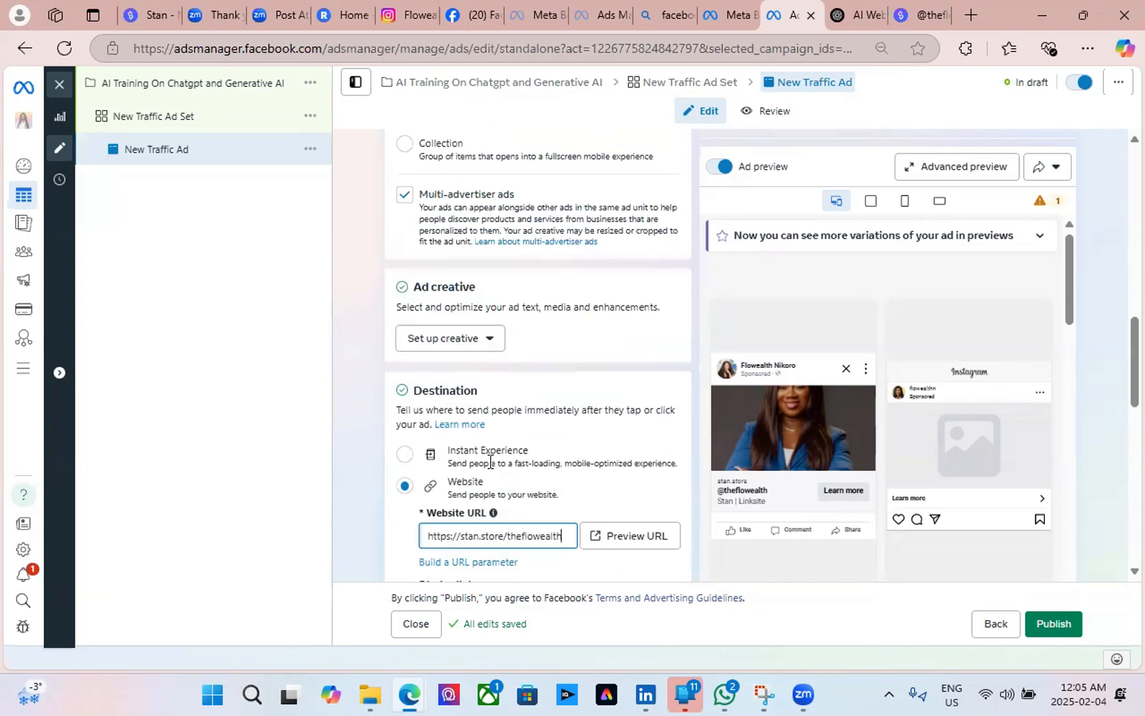
scroll(502, 505, "down", 3)
left_click(491, 339)
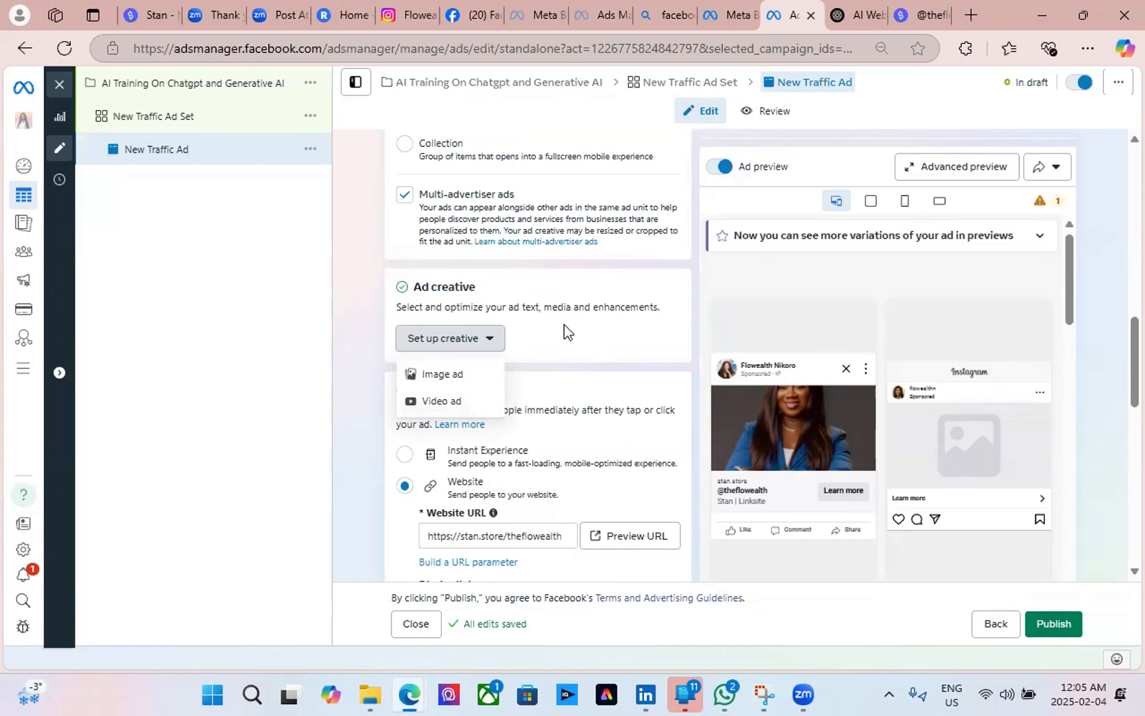
Choose Image ad and set 3.png from the Pink Modern Parenting Webinar folder as the site link thumbnail.
left_click(453, 385)
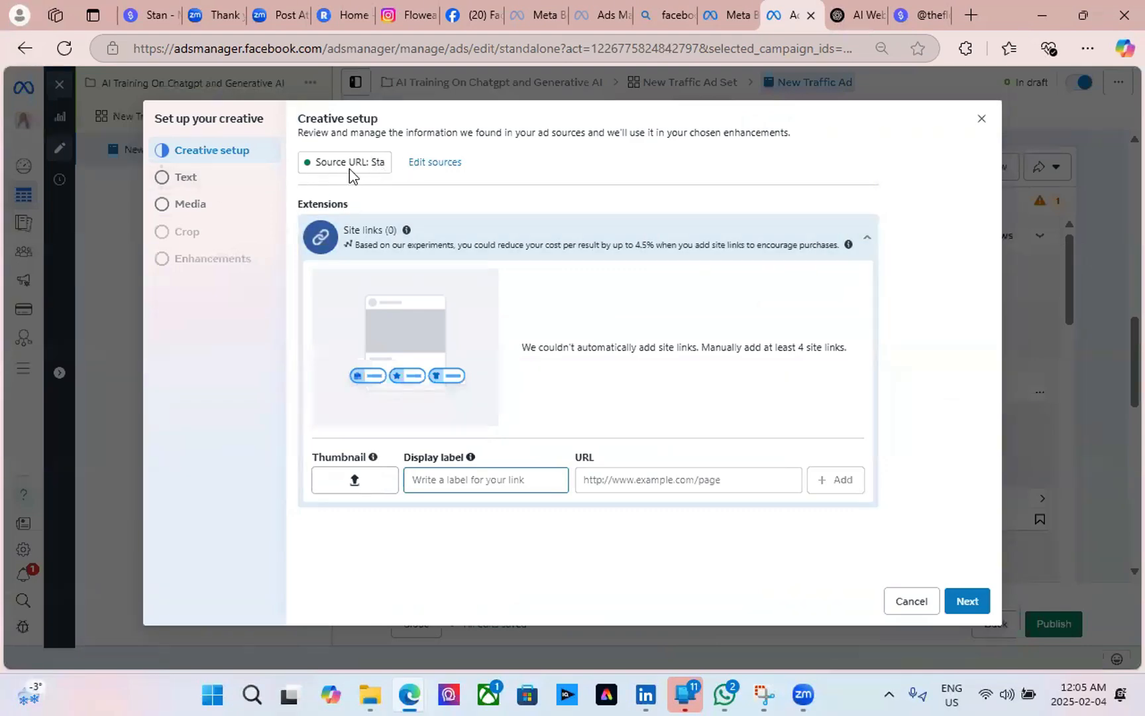
mouse_move(348, 168)
left_click(345, 482)
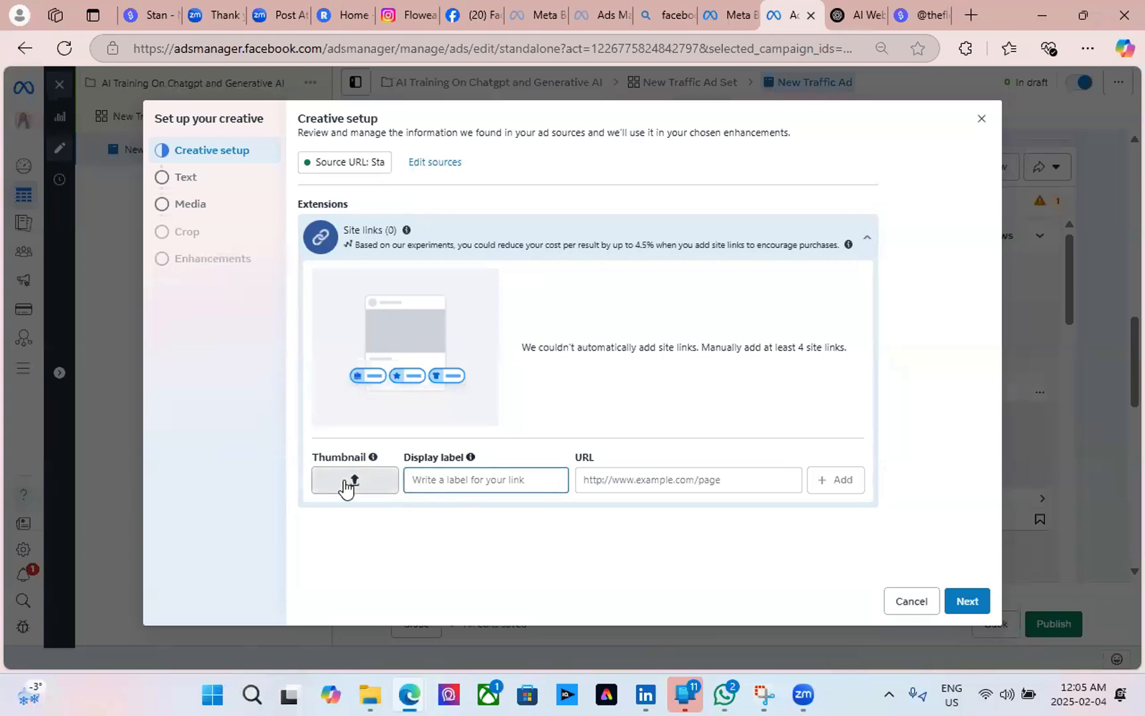
scroll(305, 424, "down", 5)
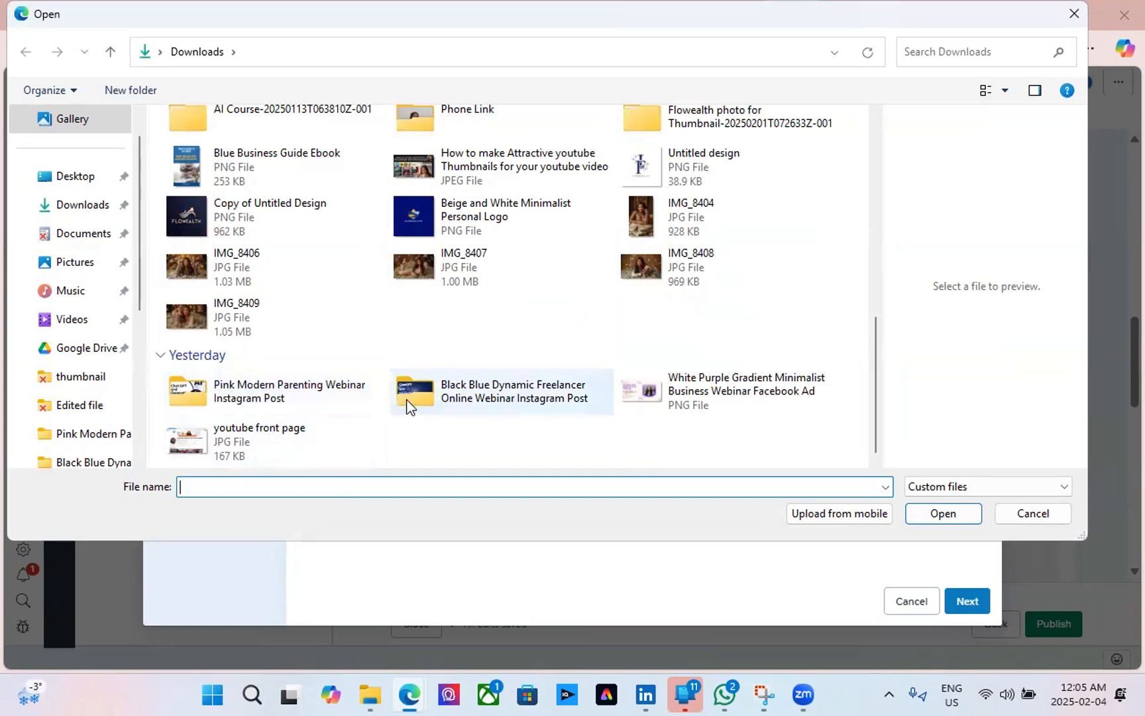
double_click(215, 397)
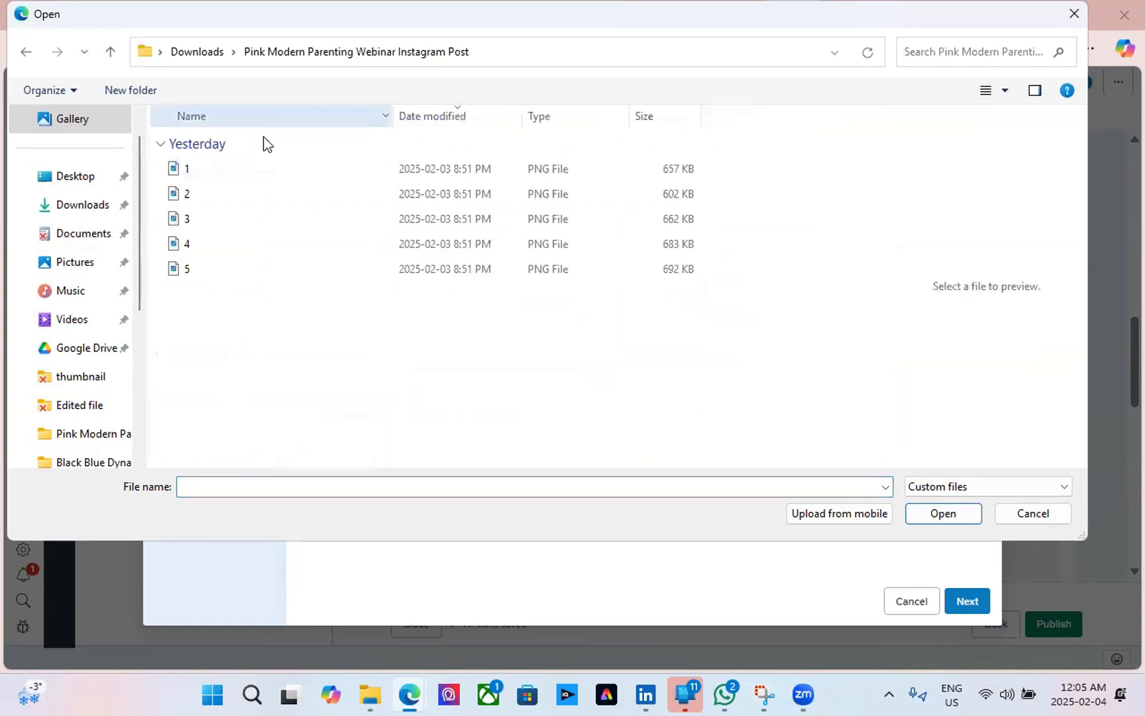
double_click(258, 220)
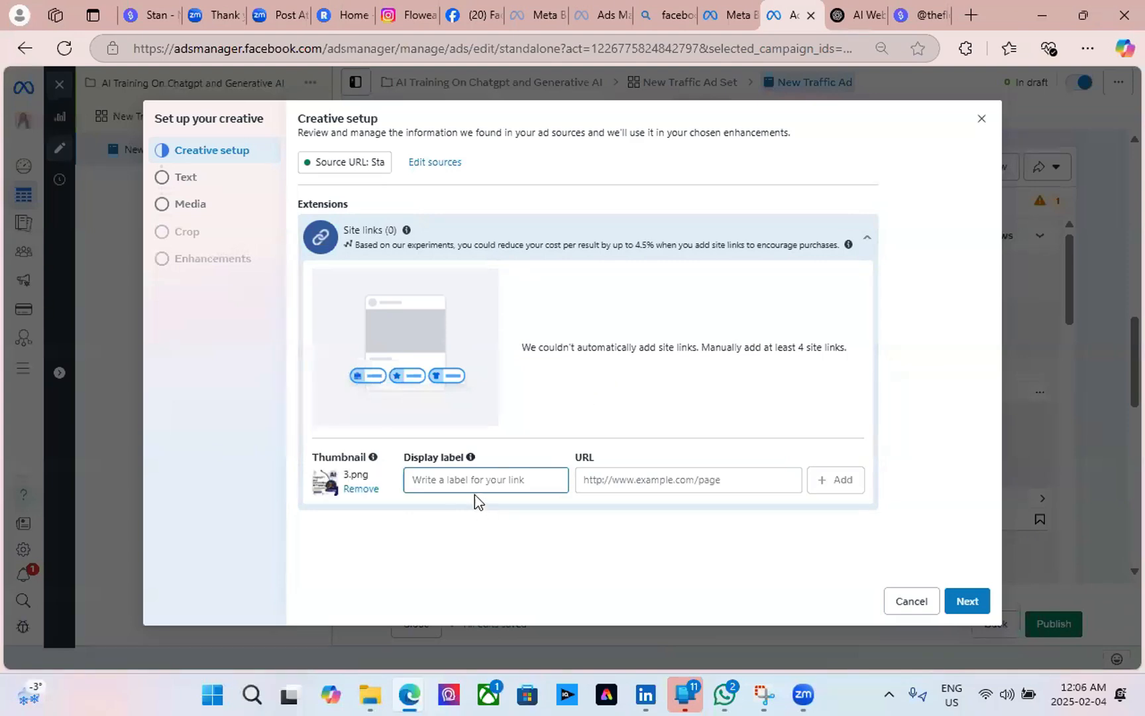
Paste the stan.store URL, label the site link Flowealth.com, and add it to the creative.
right_click(621, 476)
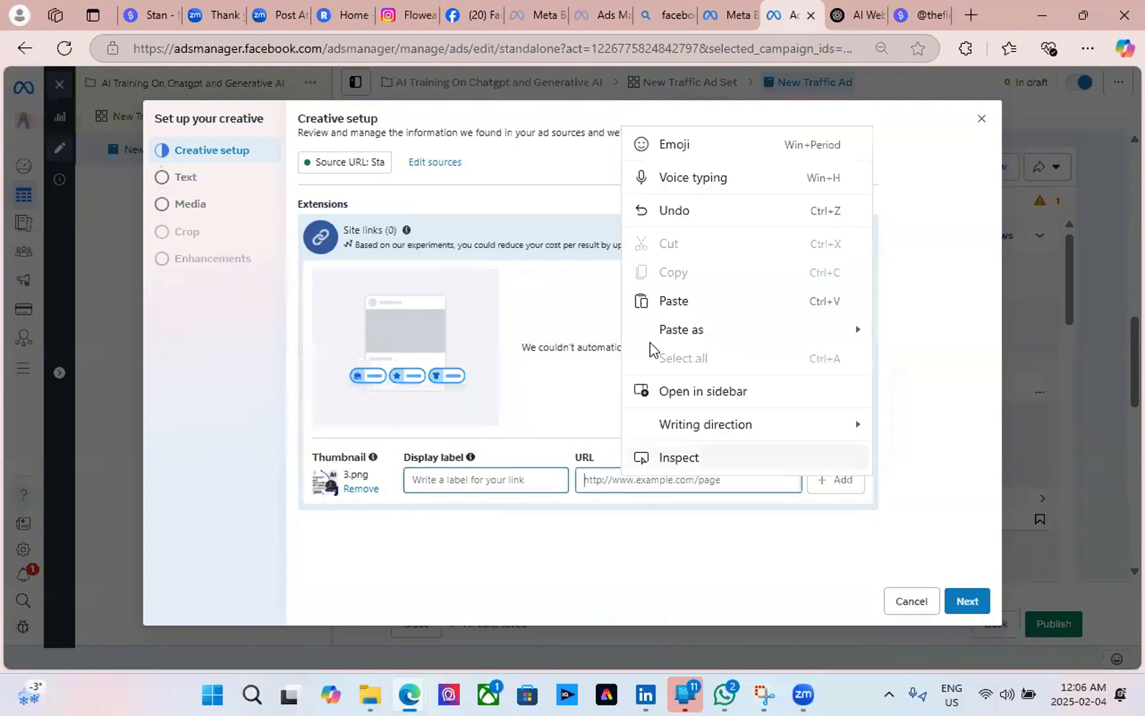
left_click(678, 301)
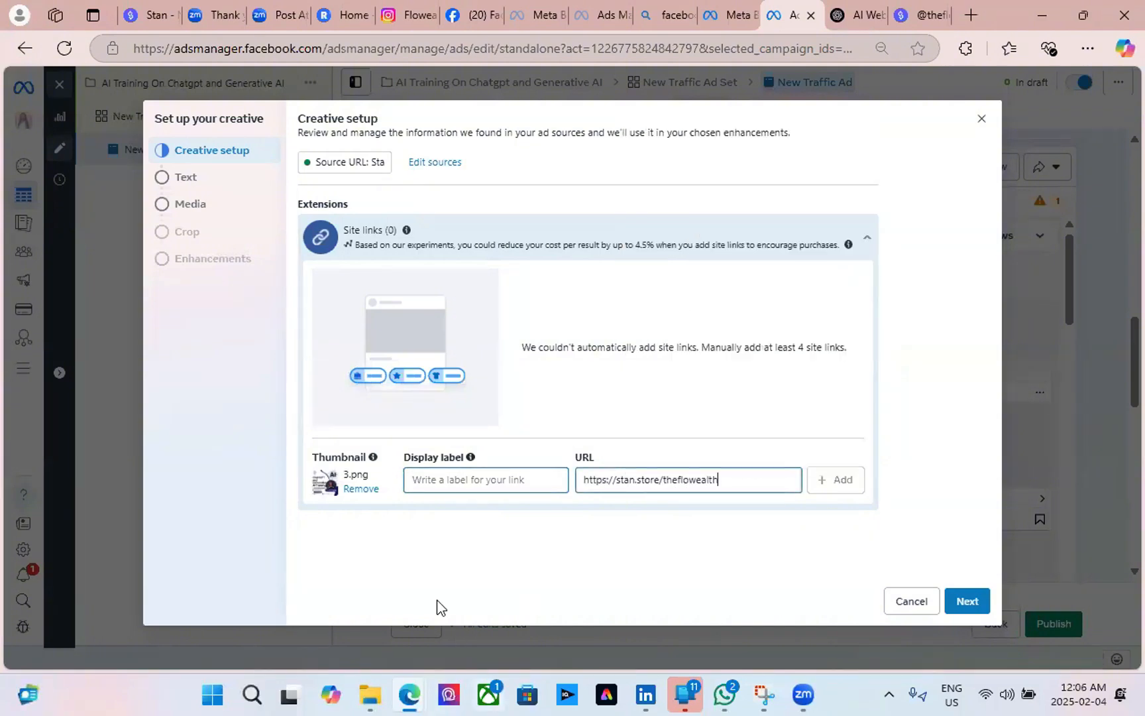
left_click(466, 477)
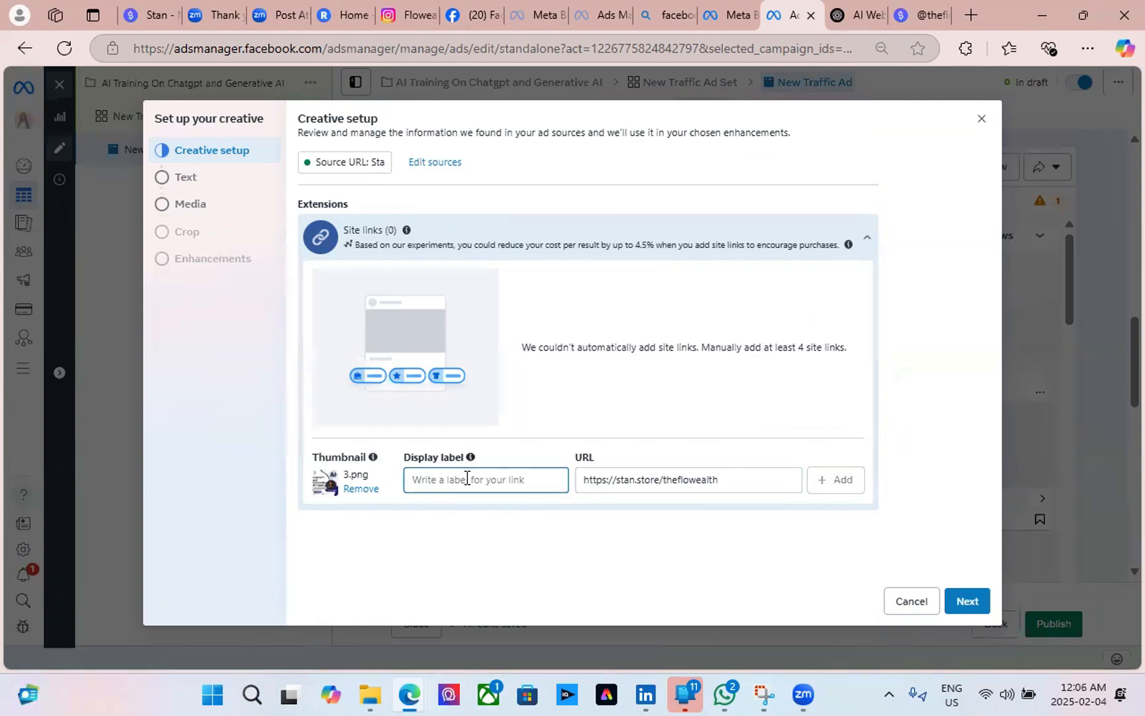
type("Flowealth.com")
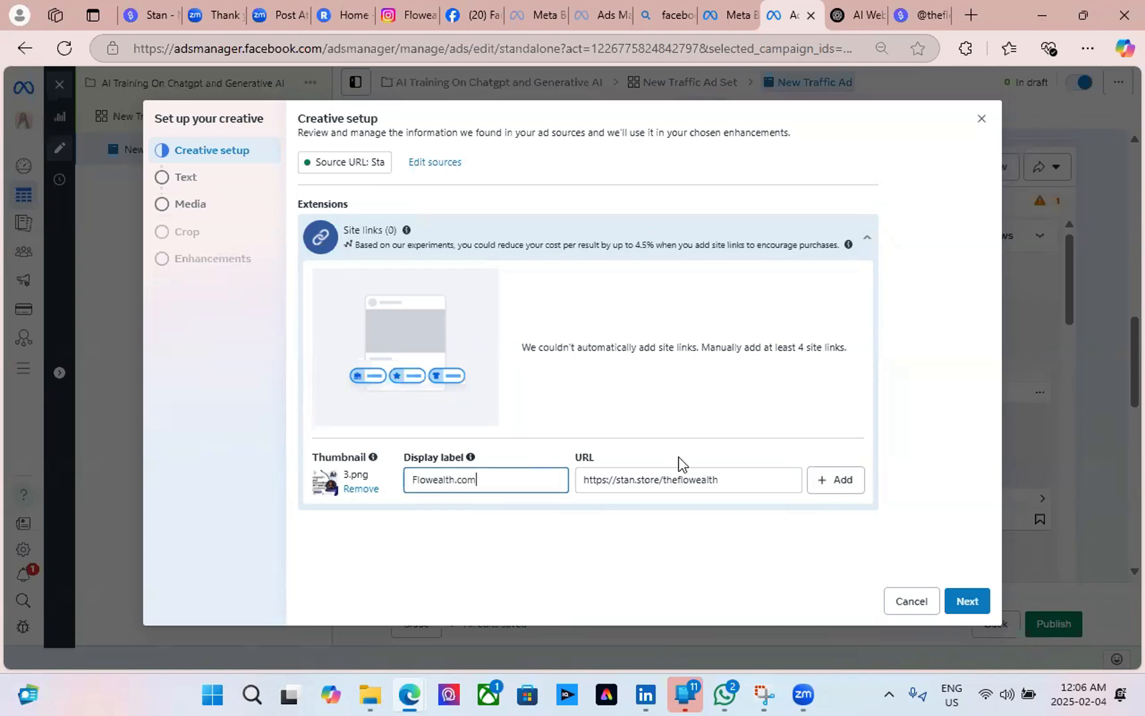
left_click(840, 488)
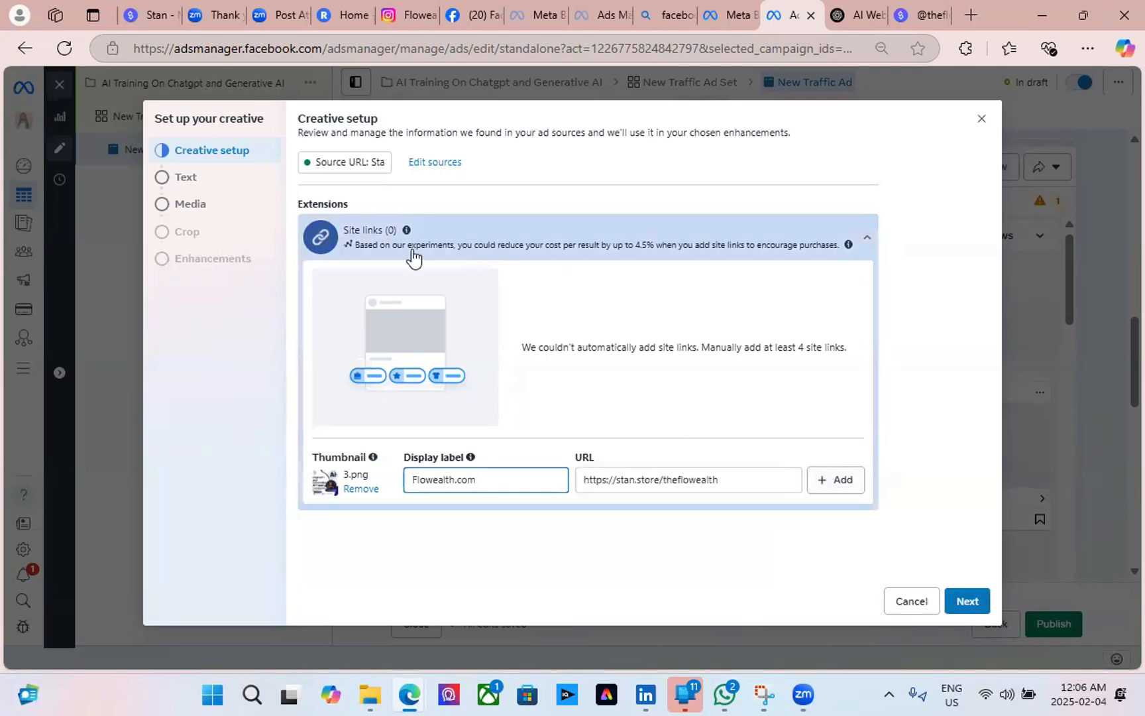
left_click(184, 183)
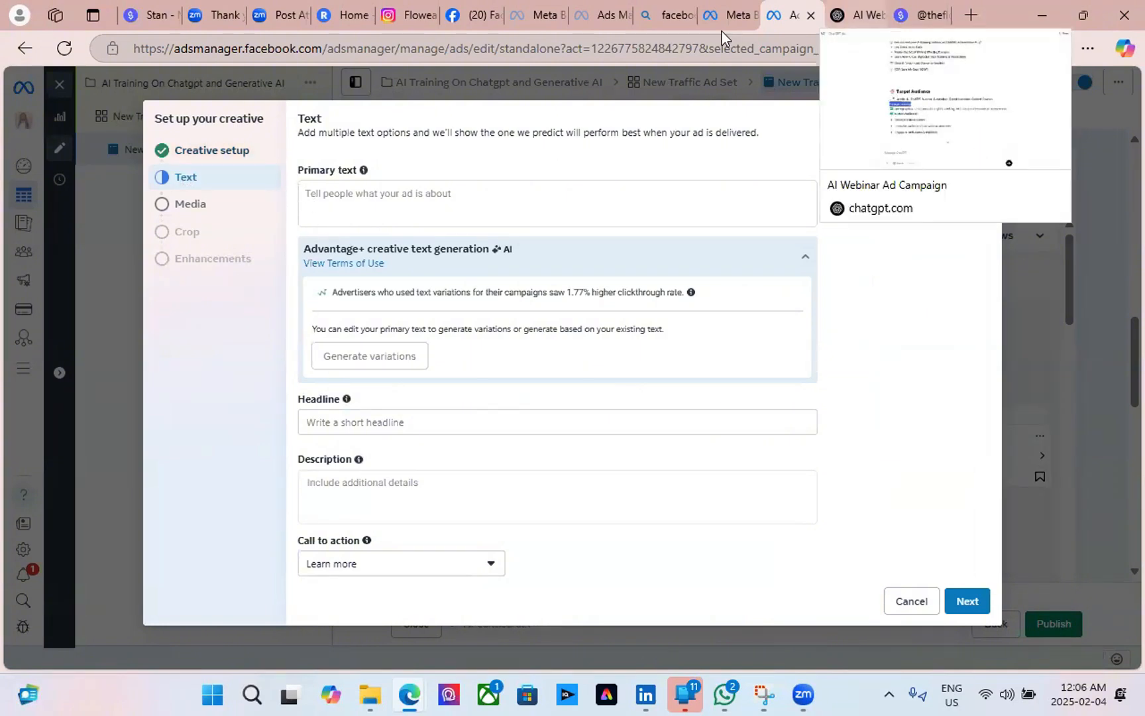
Switch to ChatGPT and scroll through the Facebook ad campaign response.
left_click(853, 14)
left_click(802, 359)
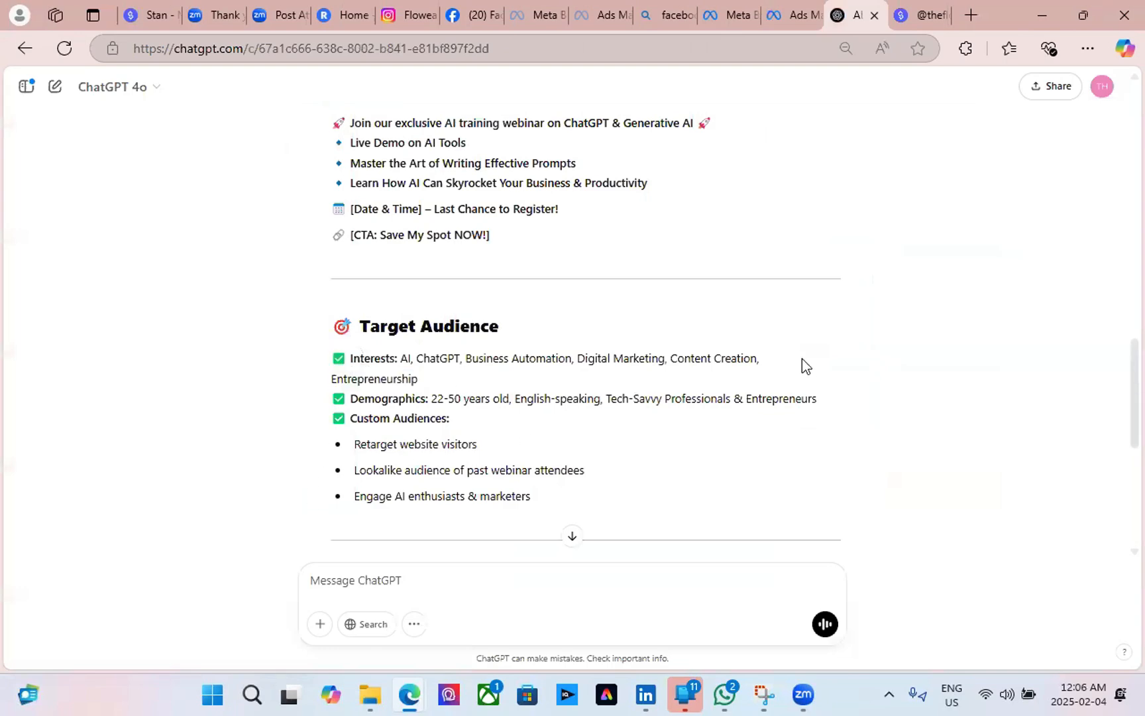
scroll(562, 468, "up", 2)
scroll(562, 467, "down", 5)
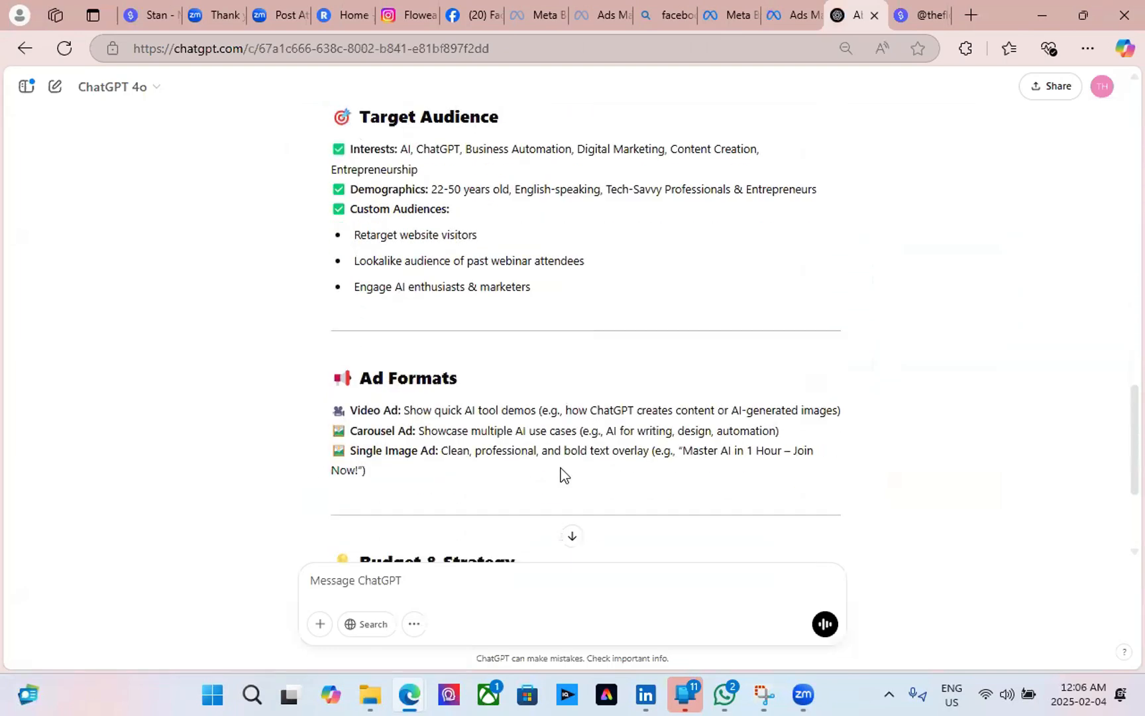
scroll(562, 468, "down", 3)
scroll(560, 468, "up", 4)
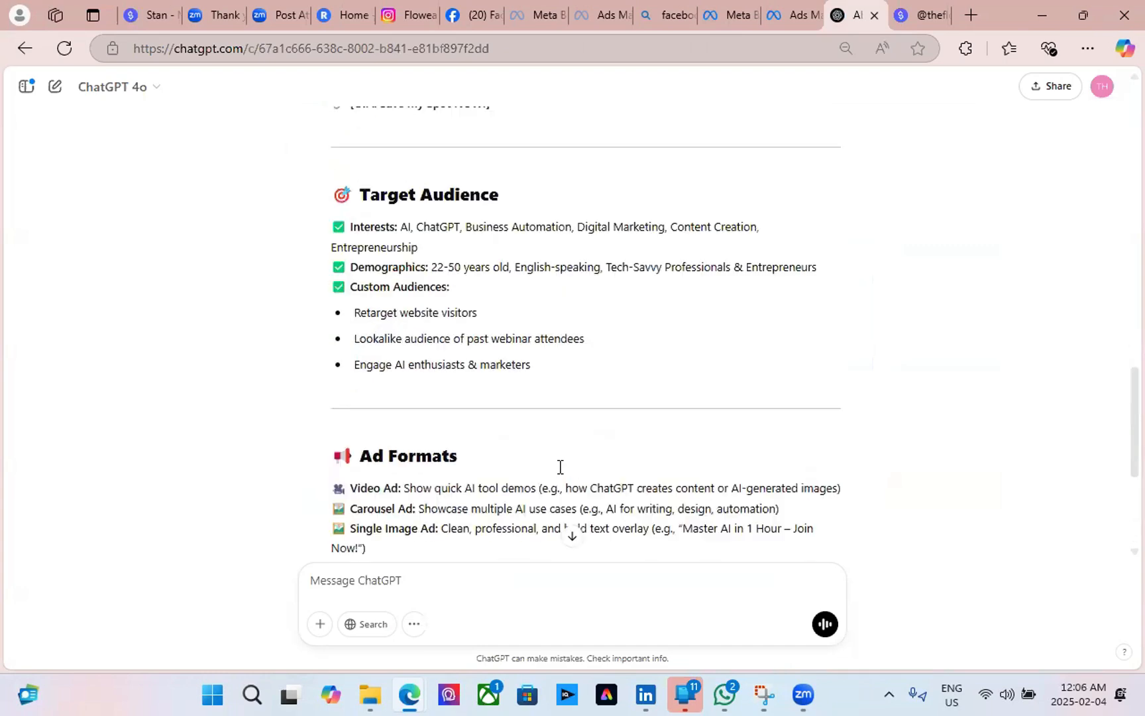
scroll(560, 468, "down", 4)
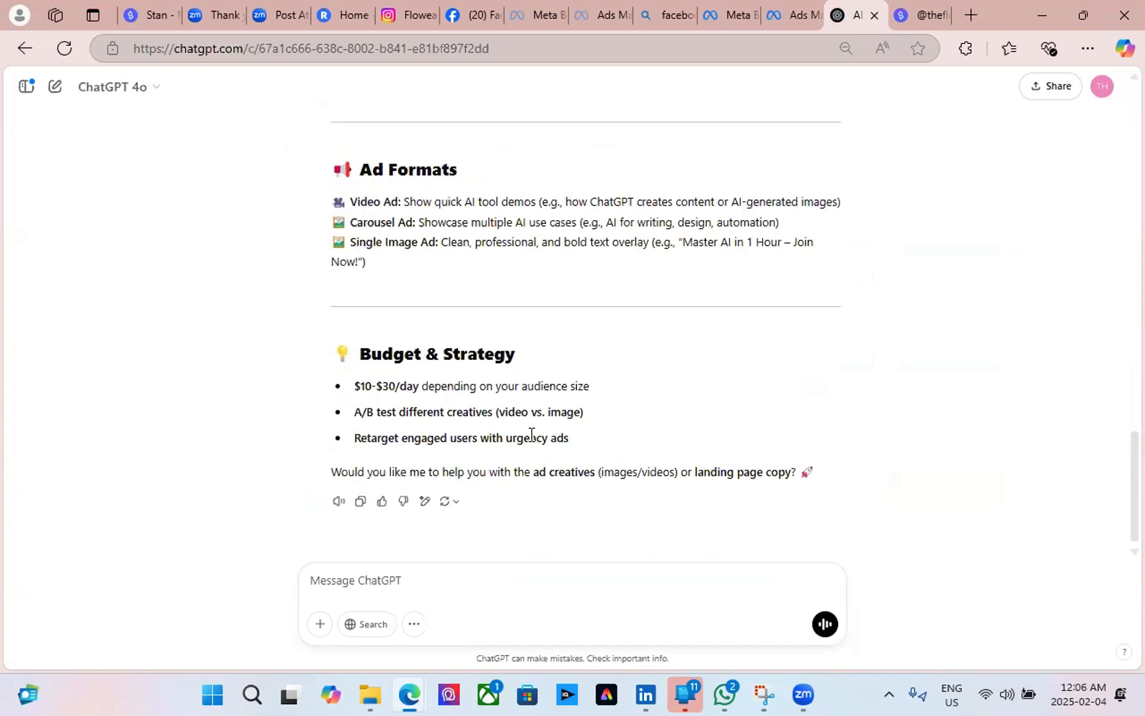
scroll(682, 425, "up", 3)
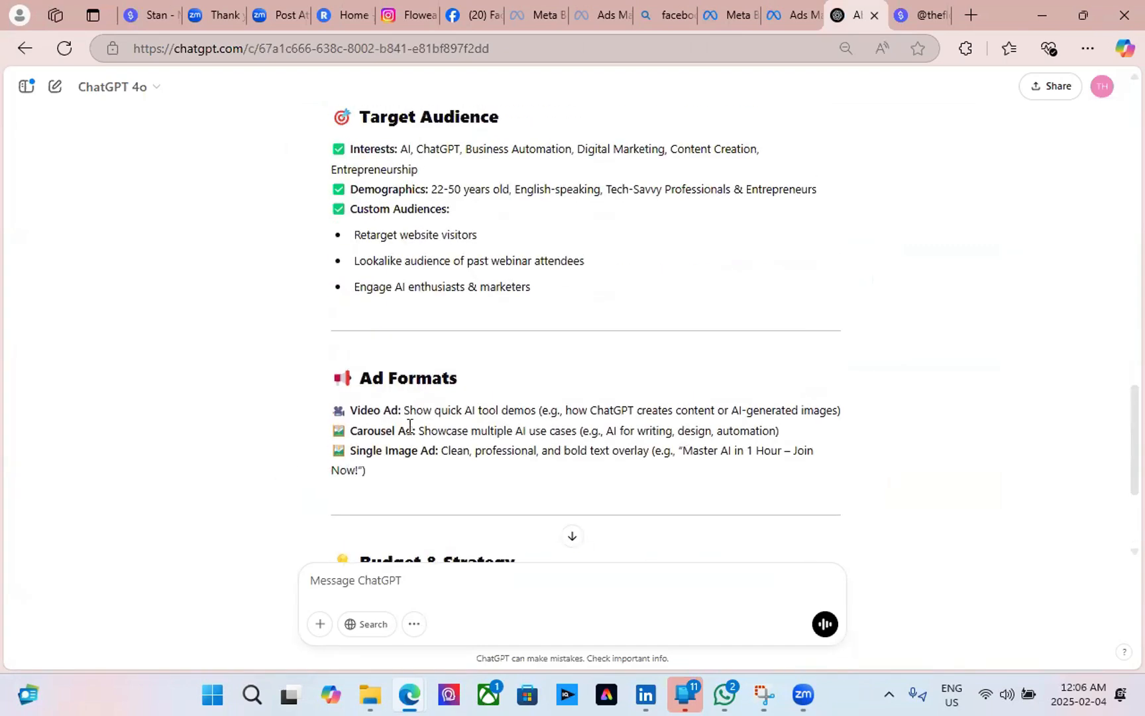
scroll(446, 407, "up", 3)
scroll(444, 406, "up", 6)
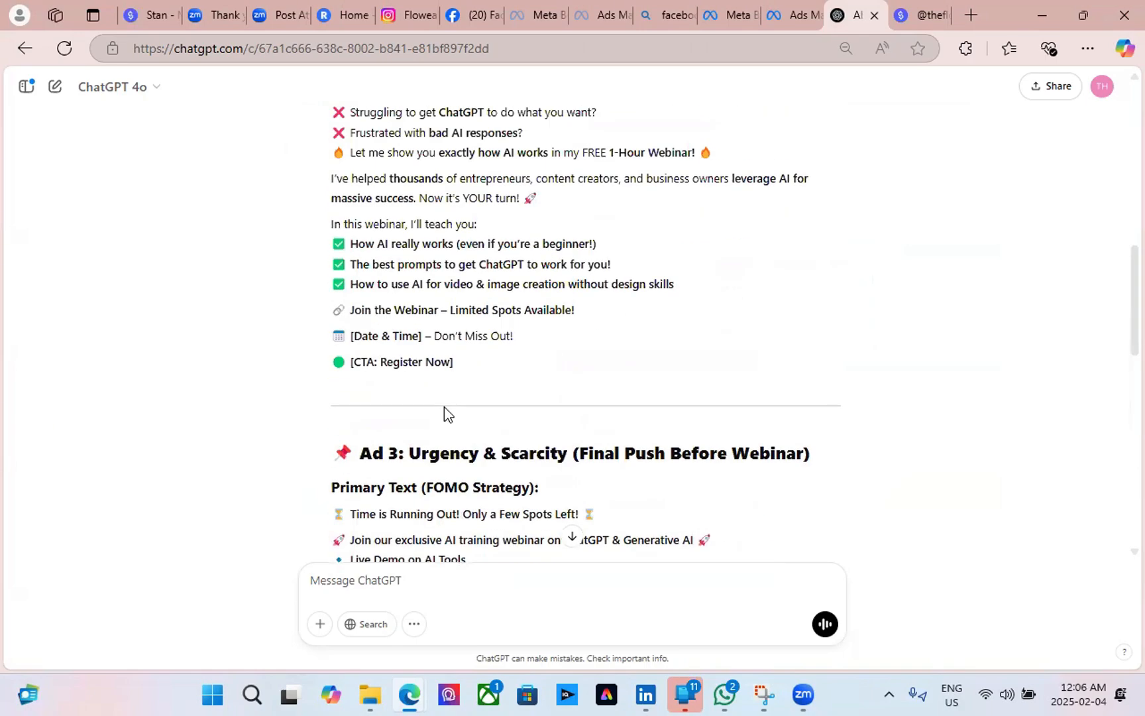
scroll(442, 408, "down", 3)
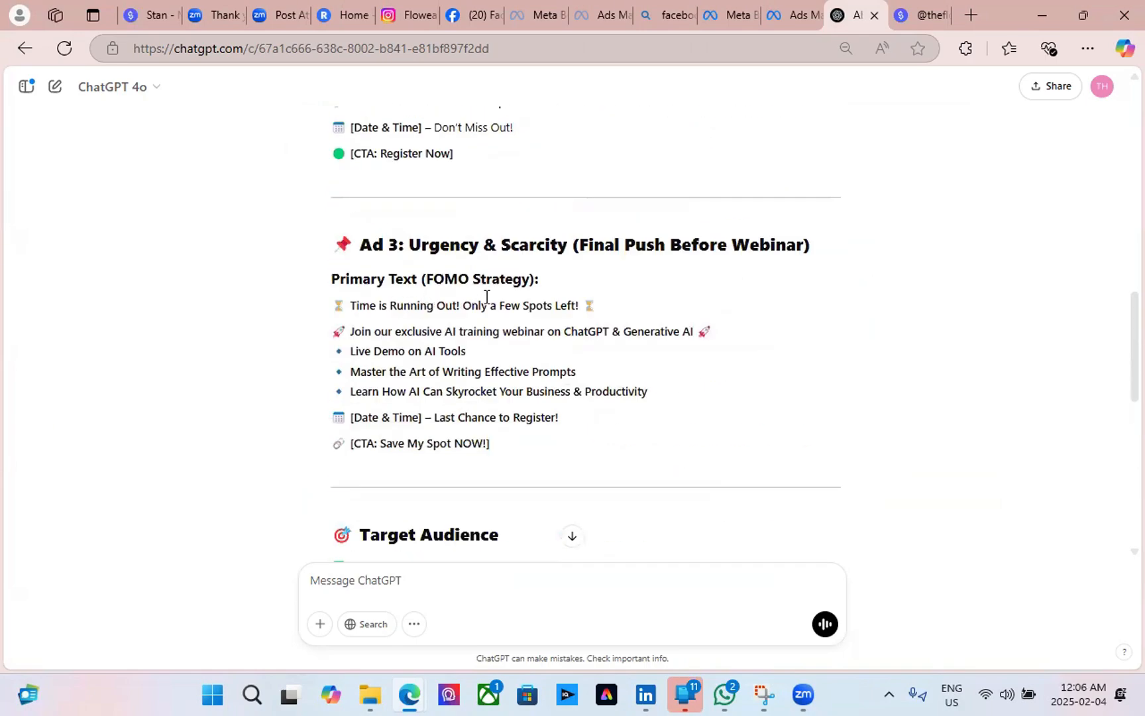
scroll(414, 320, "up", 13)
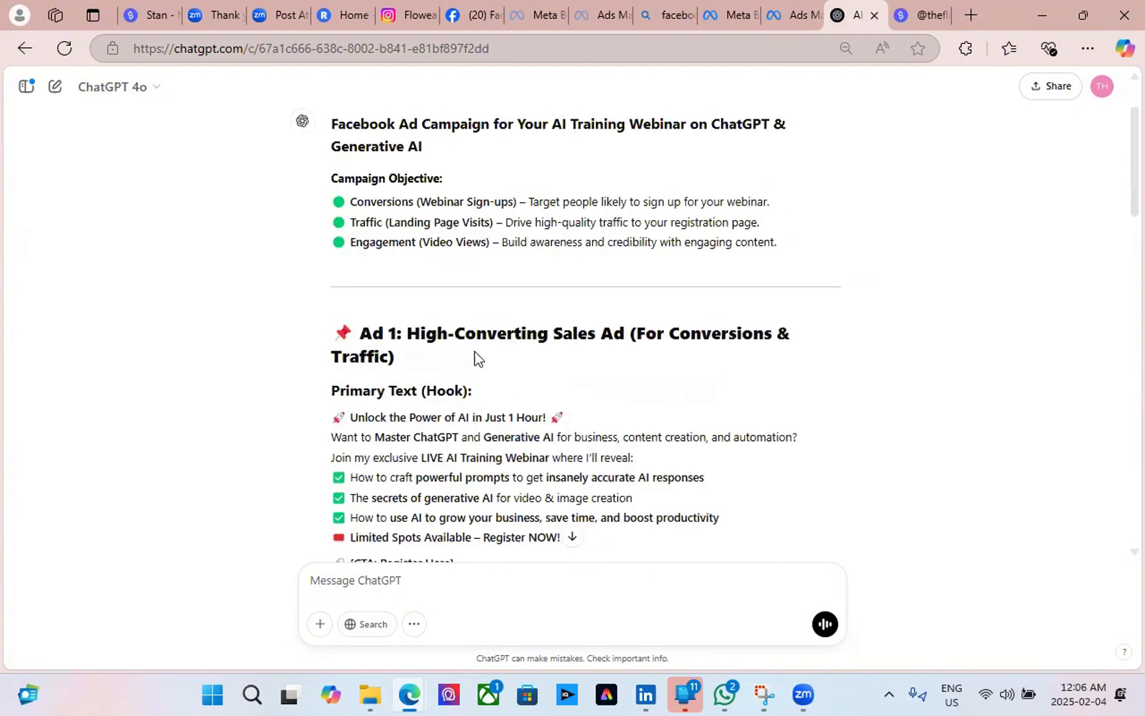
scroll(419, 370, "up", 1)
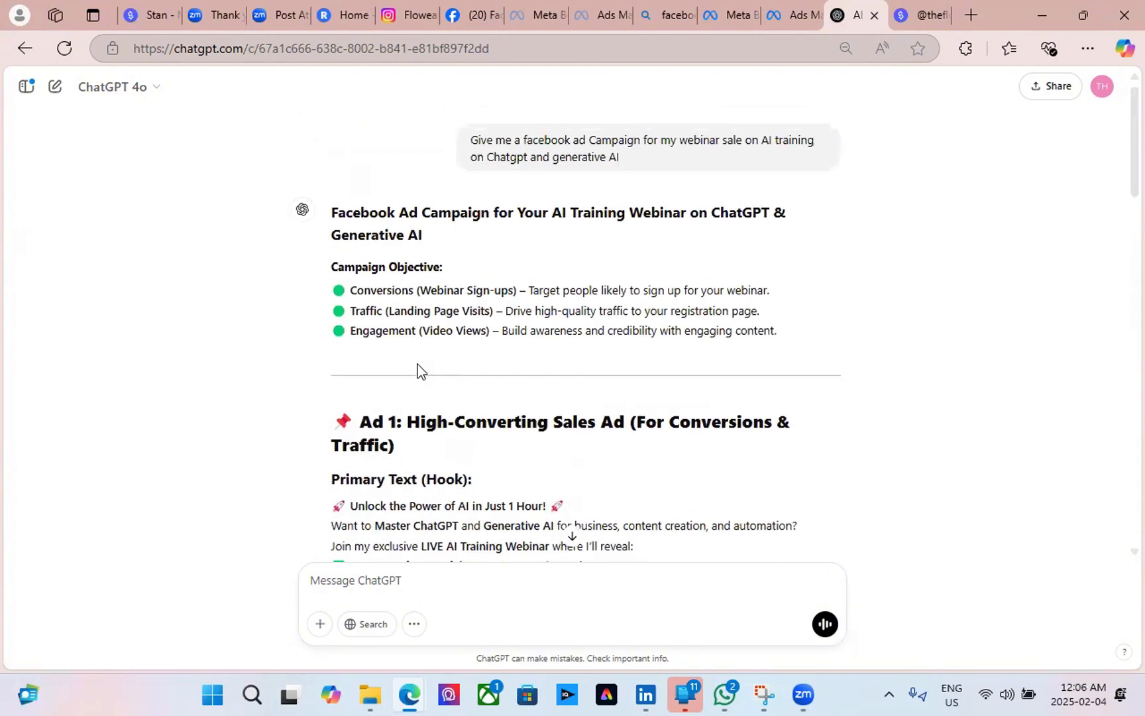
scroll(416, 371, "down", 3)
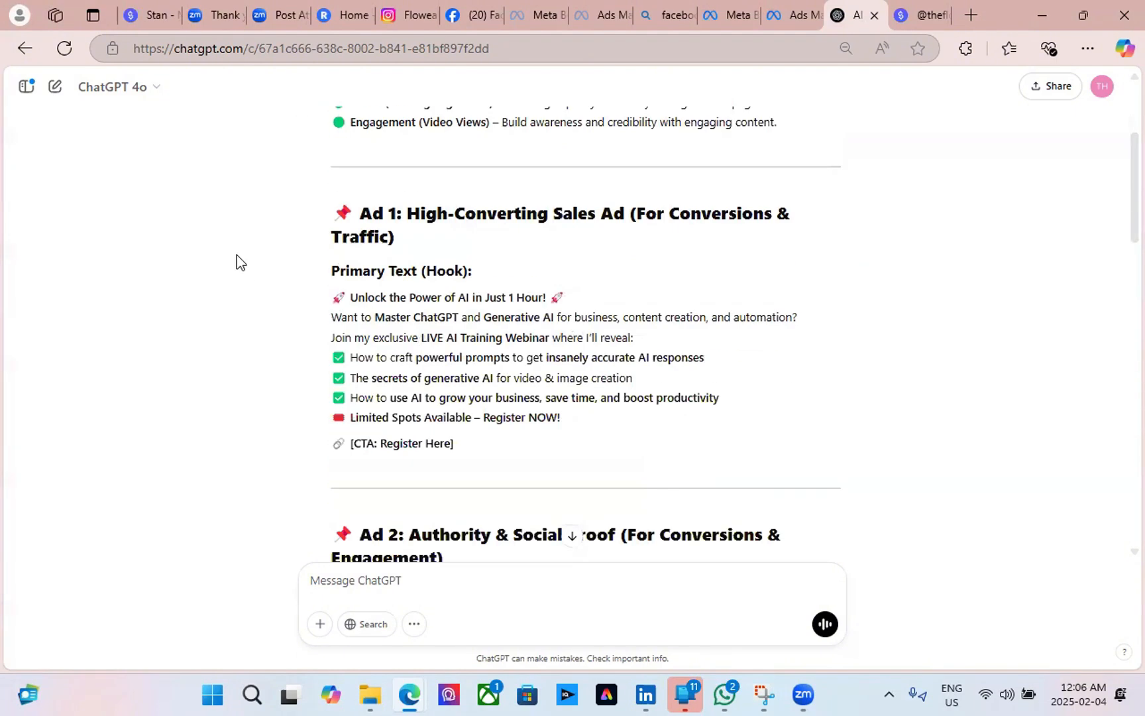
scroll(385, 461, "down", 3)
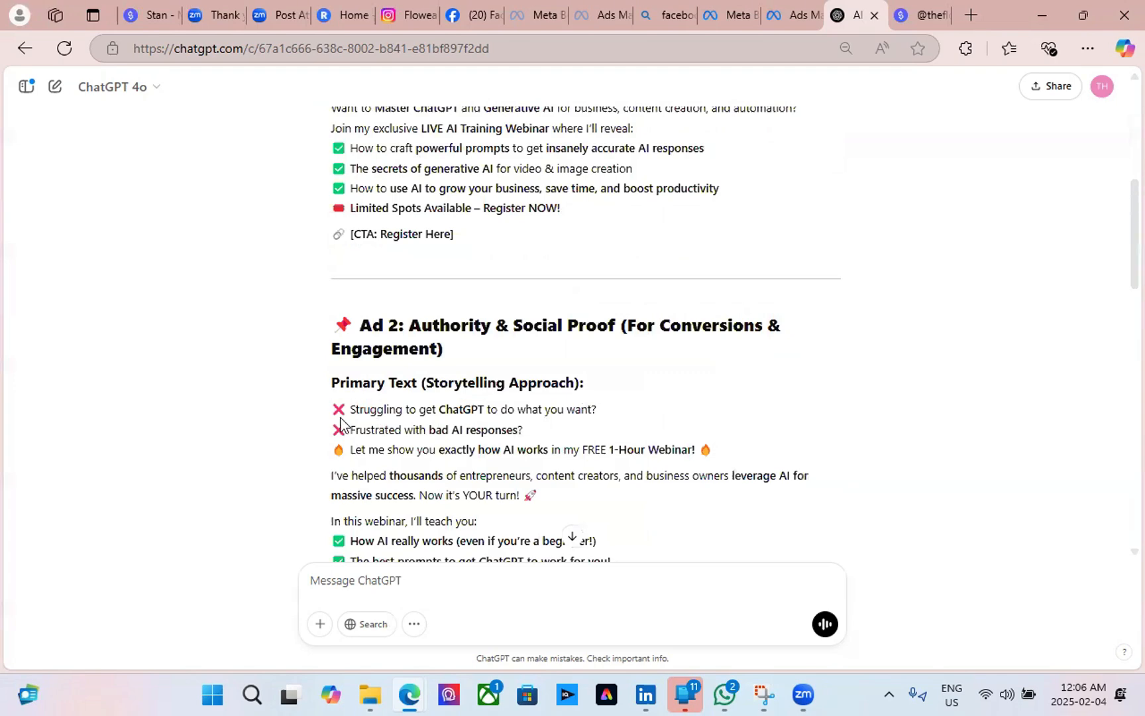
scroll(417, 514, "down", 3)
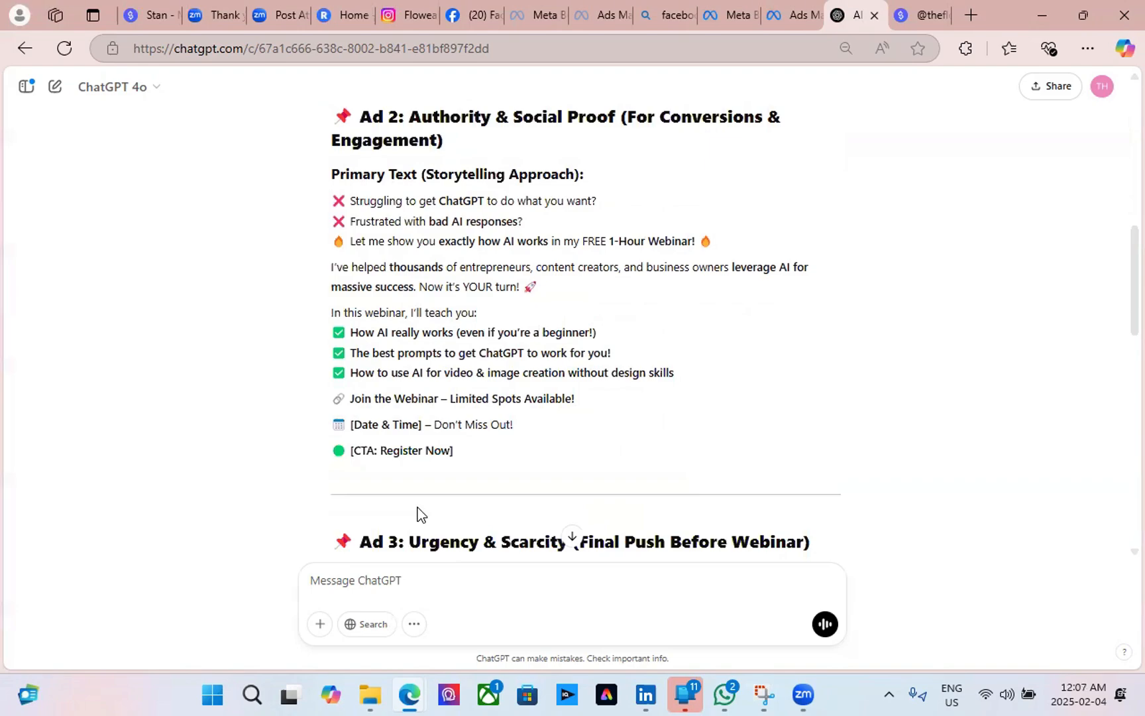
scroll(417, 514, "up", 13)
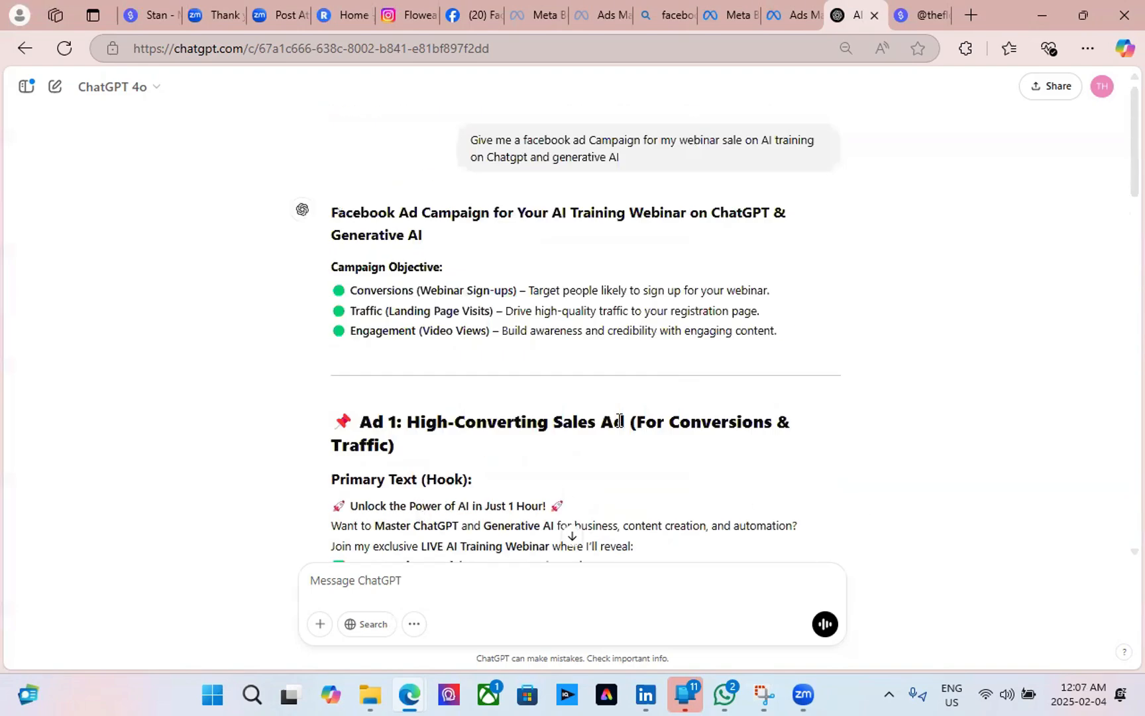
scroll(572, 399, "down", 3)
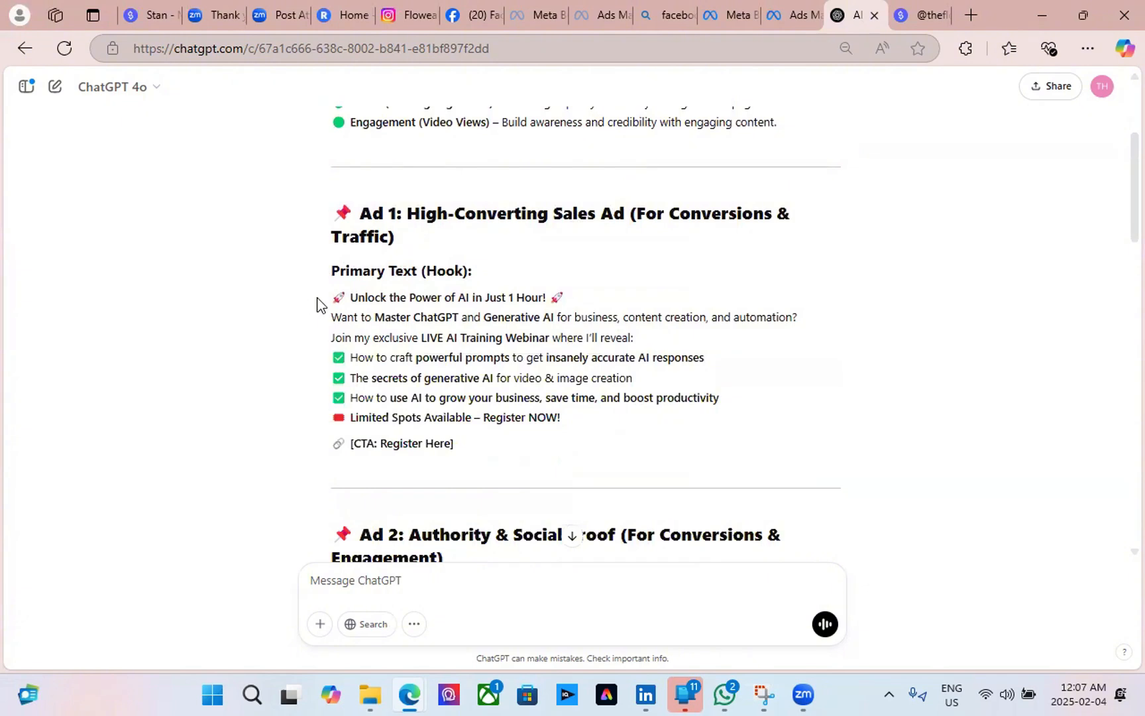
Select the Ad 1 hook lines beginning 'Unlock the Power of AI in Just 1 Hour!'.
left_click_drag(314, 299, 403, 297)
left_click(616, 291)
left_click_drag(608, 297, 335, 299)
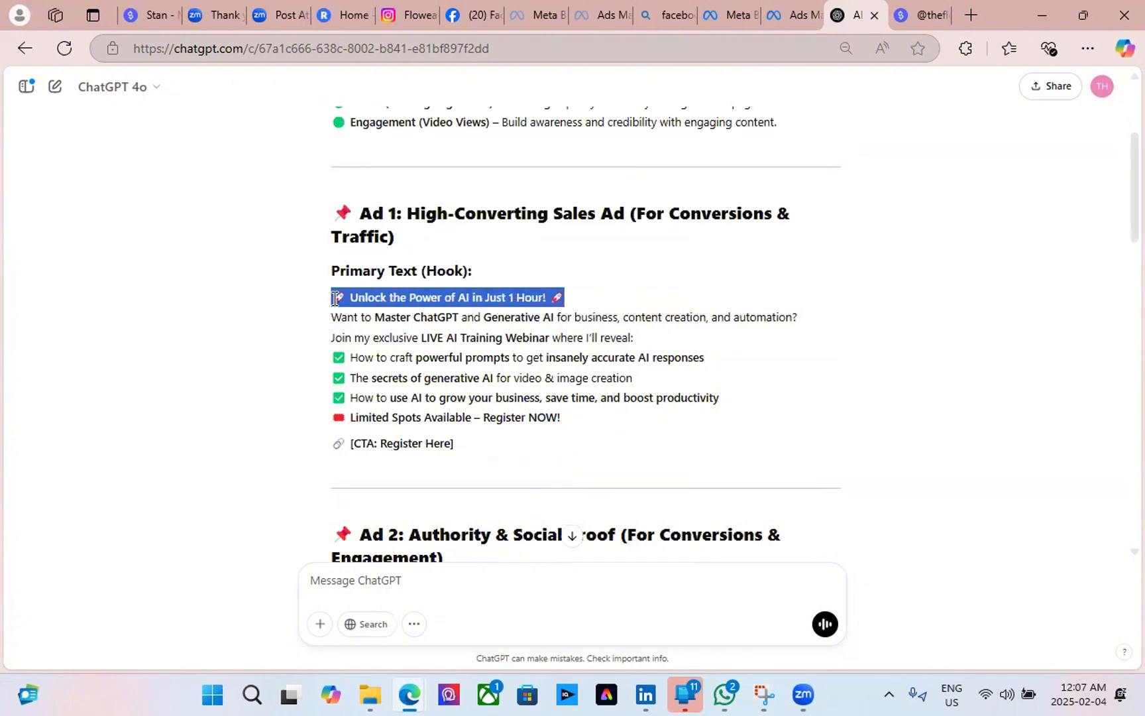
left_click_drag(802, 318, 338, 302)
key("ctrl+c")
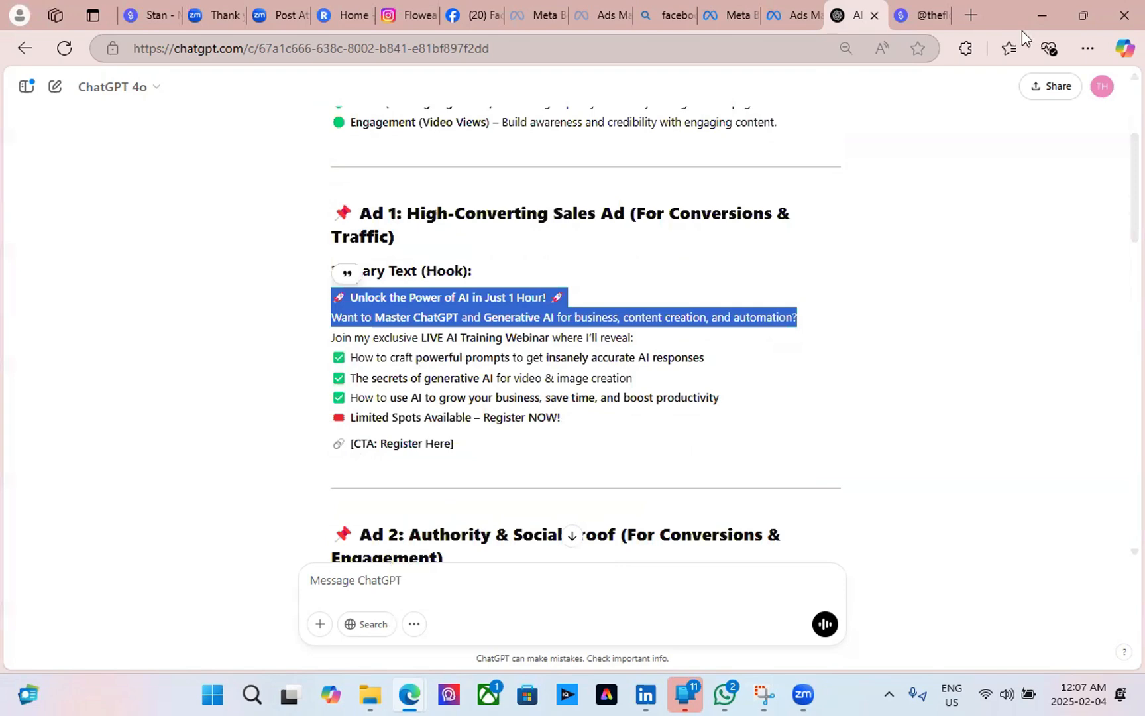
left_click(944, 489)
scroll(945, 488, "up", 3)
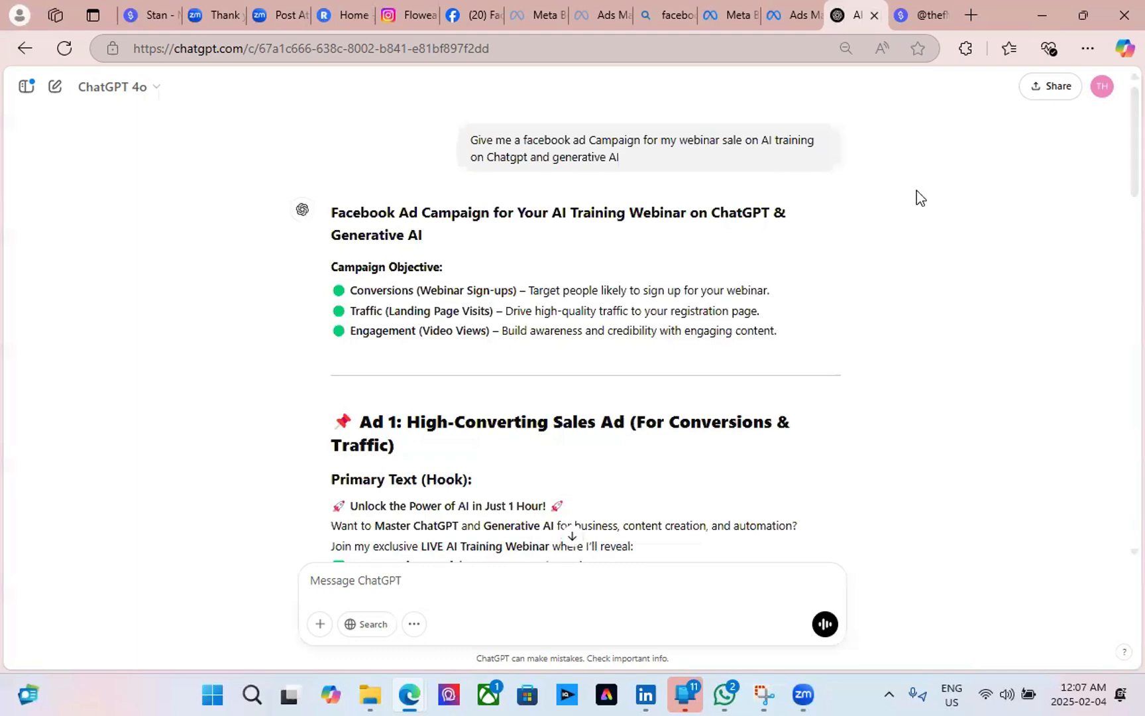
Paste the copied Ad 1 hook into the ad's primary text.
key("ctrl+shift+Tab")
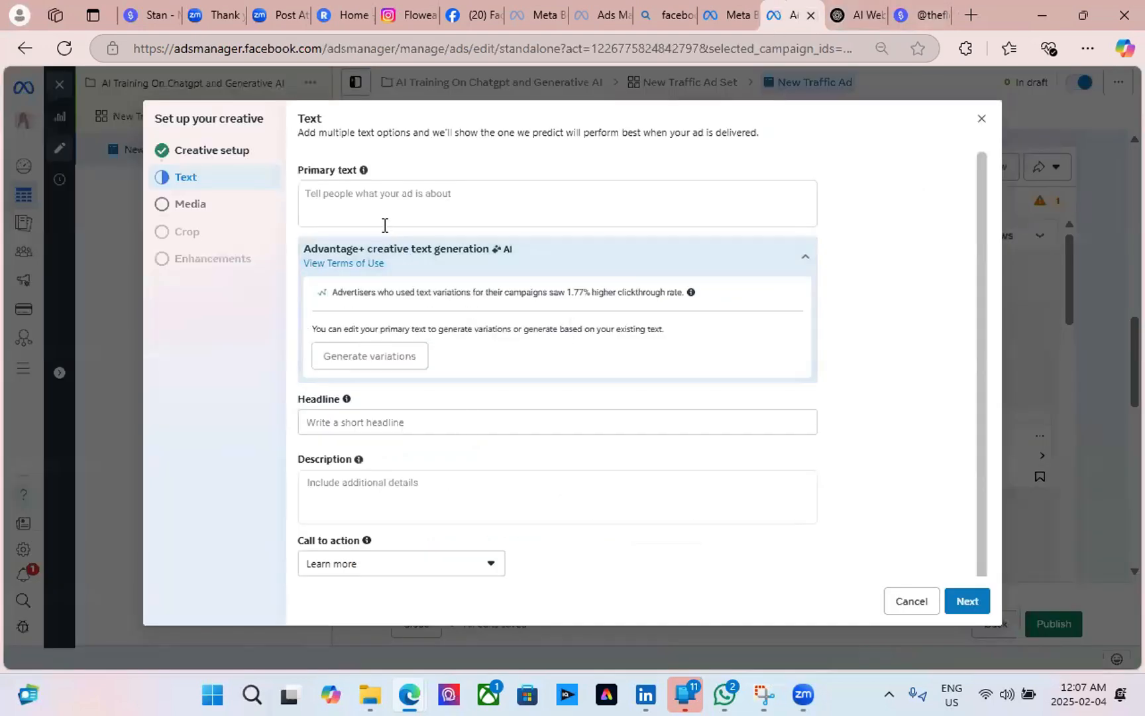
left_click(388, 206)
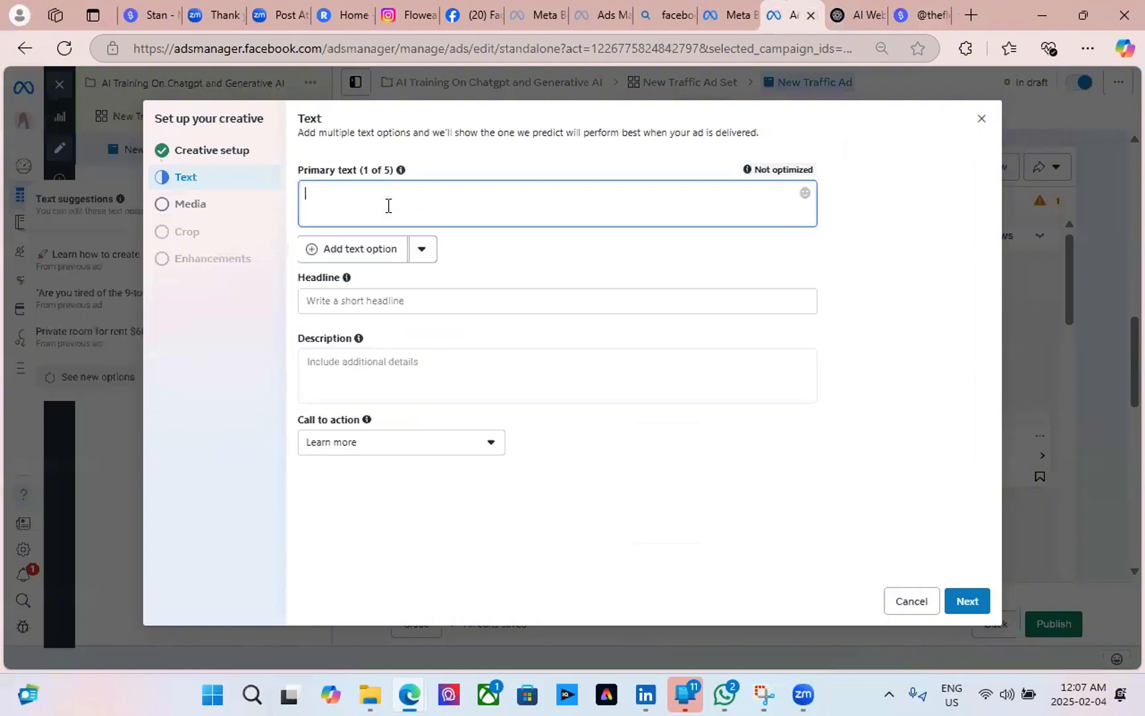
key("ctrl+v")
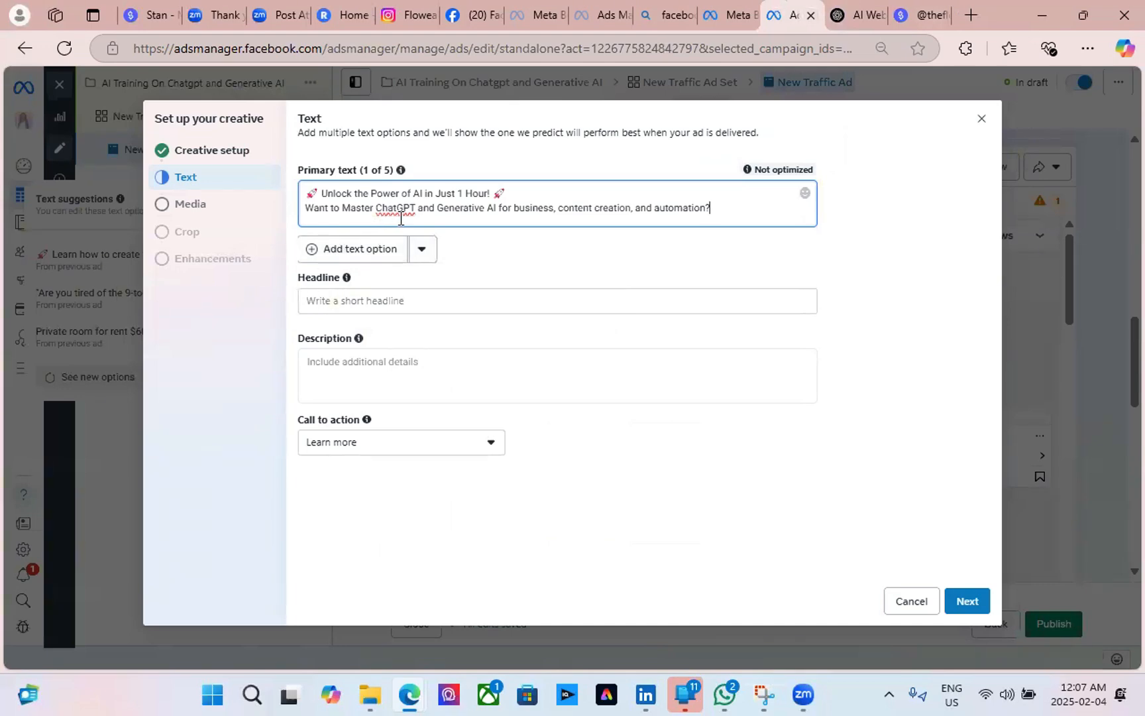
Copy the webinar invitation and checklist lines from ChatGPT into the ad description.
left_click(826, 31)
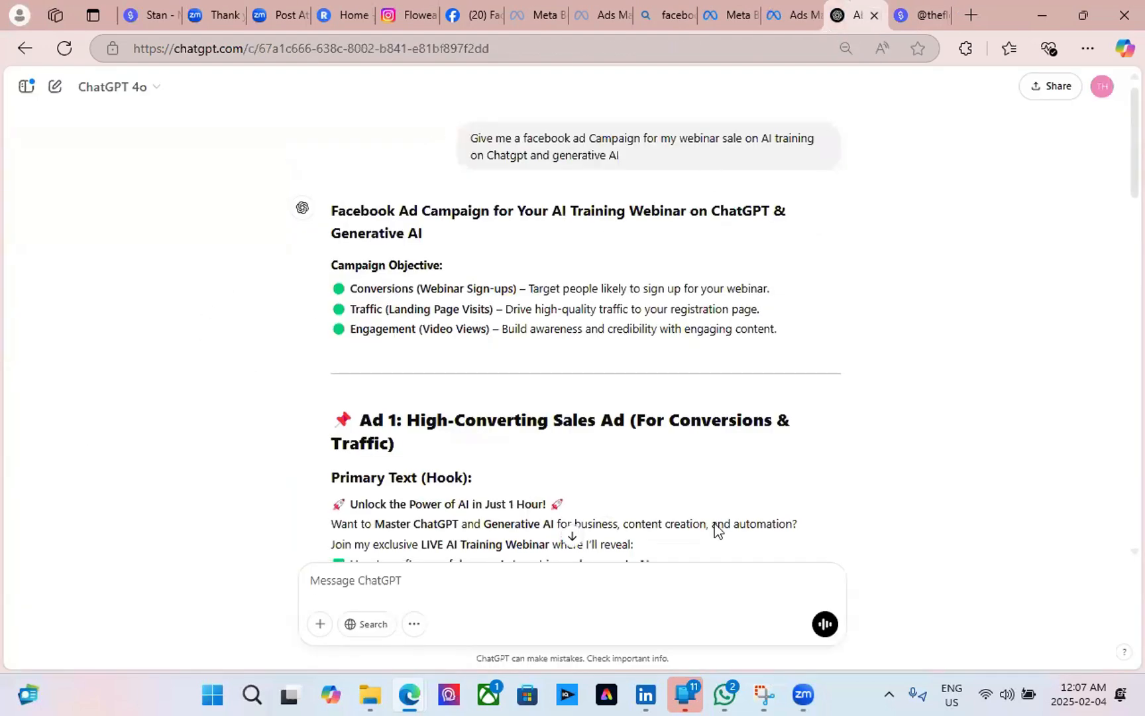
scroll(716, 531, "down", 3)
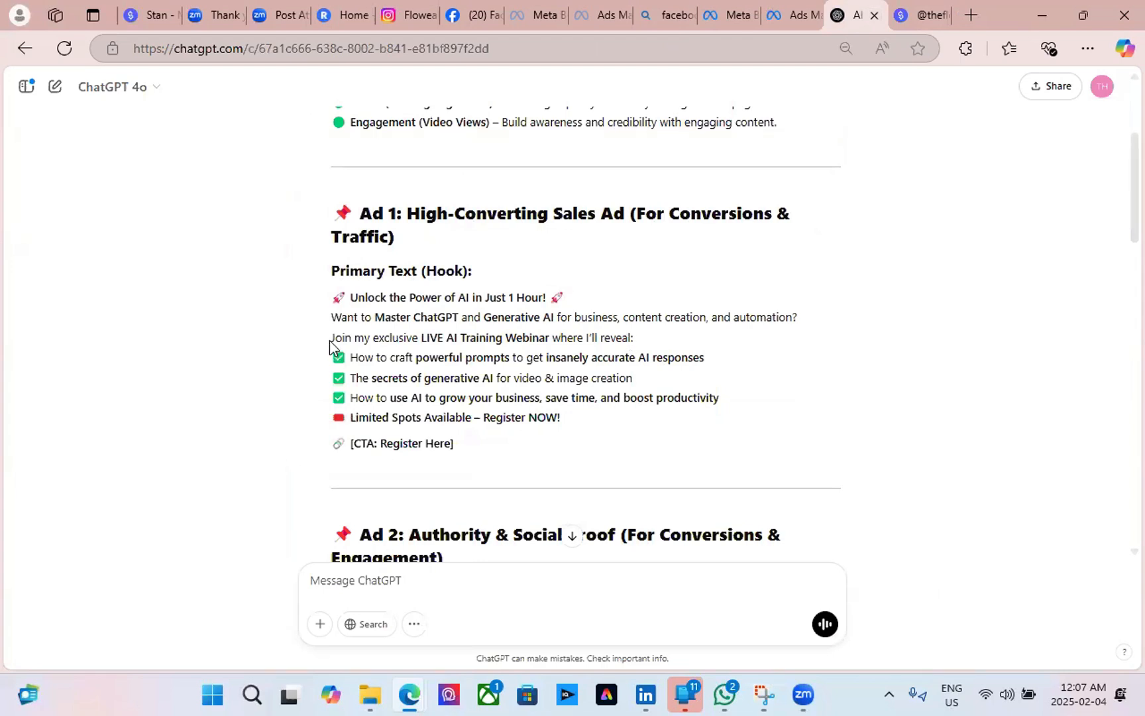
left_click_drag(330, 338, 567, 428)
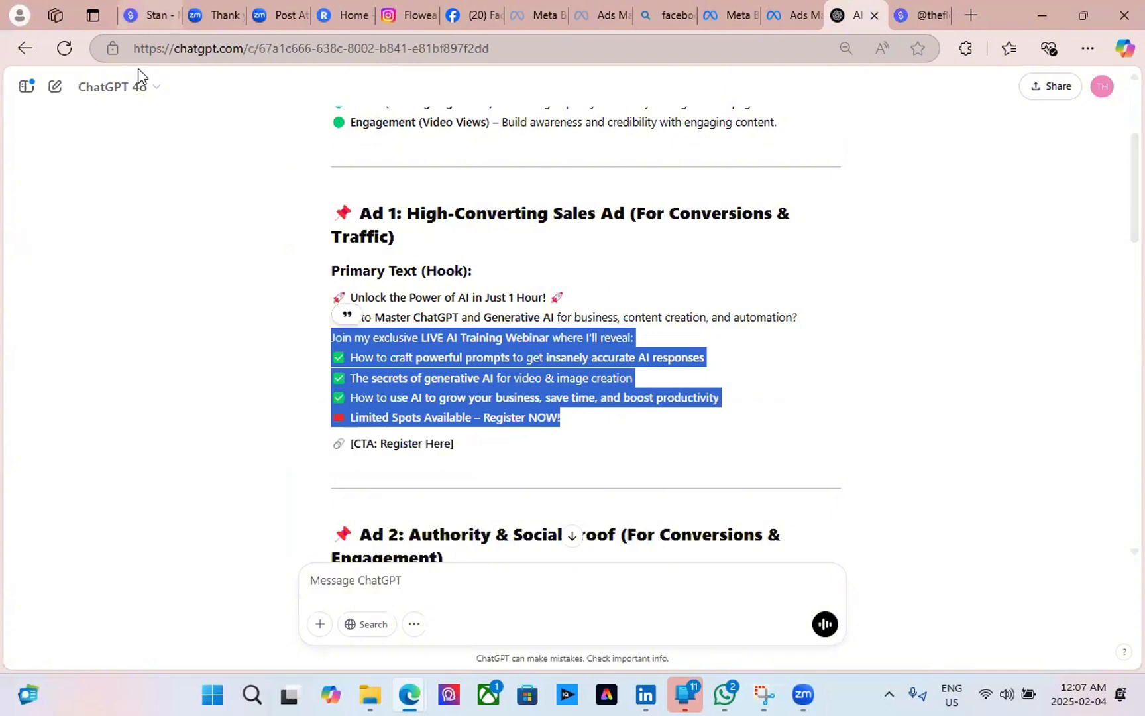
key("ctrl+shift+Tab")
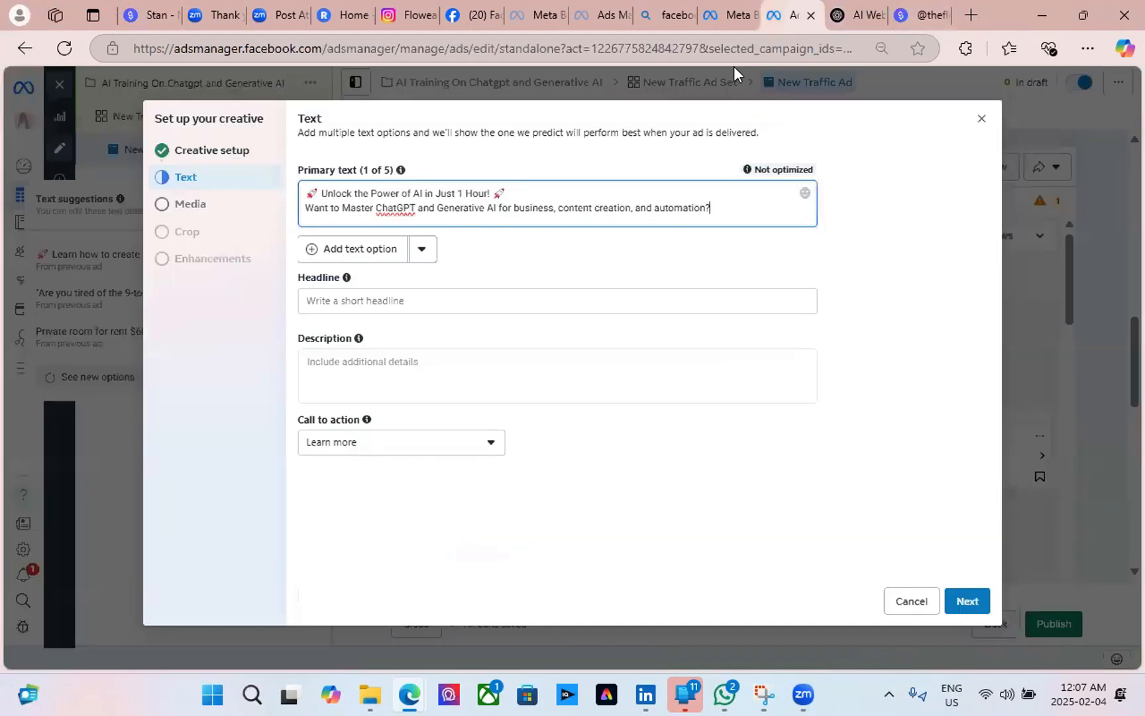
left_click(324, 378)
key("ctrl+v")
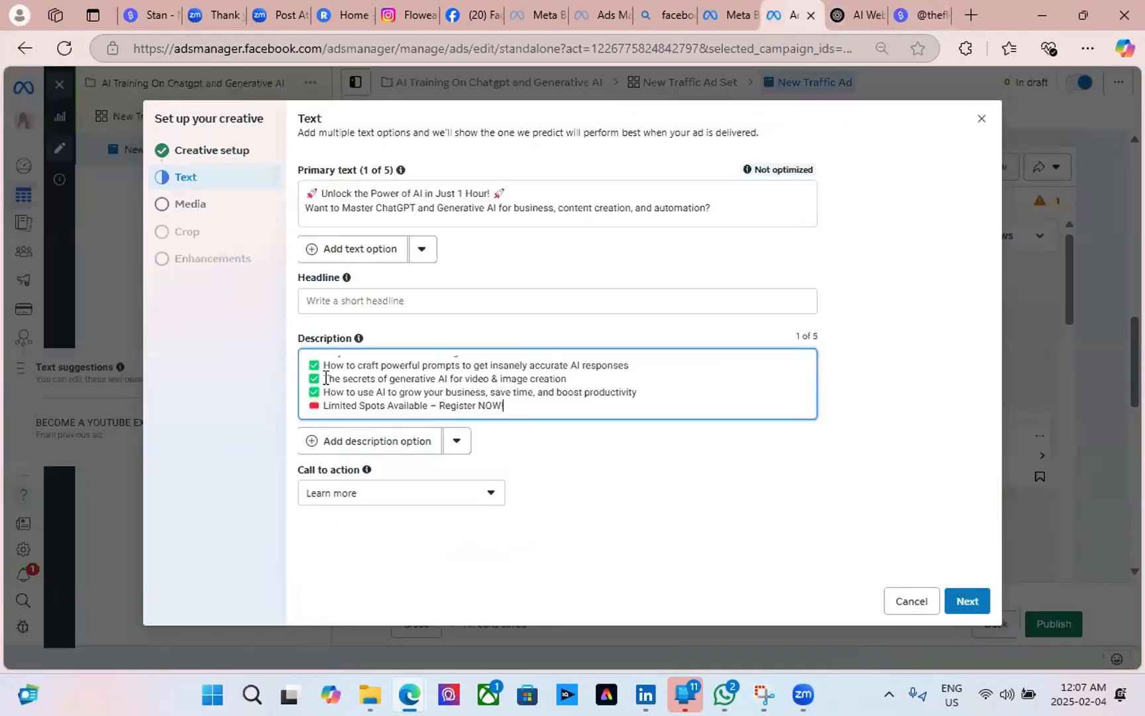
Move the 'Unlock the Power of AI in Just 1 Hour!' line from primary text into the headline.
mouse_move(400, 170)
left_click_drag(531, 200, 295, 198)
key("ctrl+c")
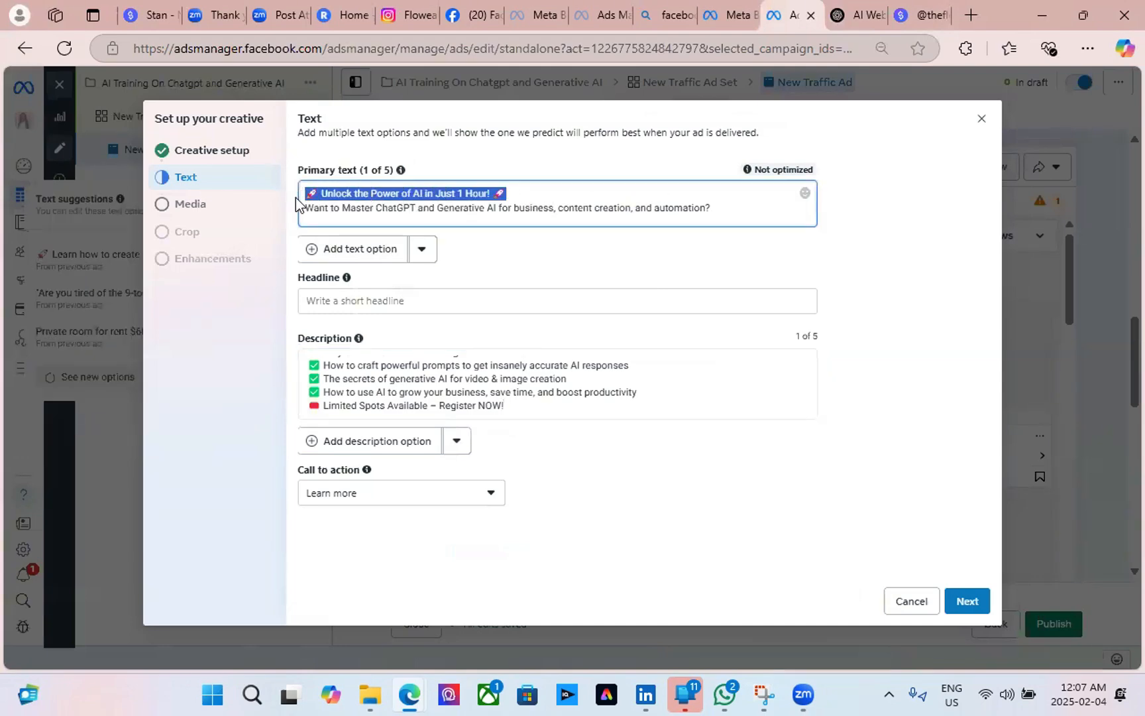
key("BackSpace")
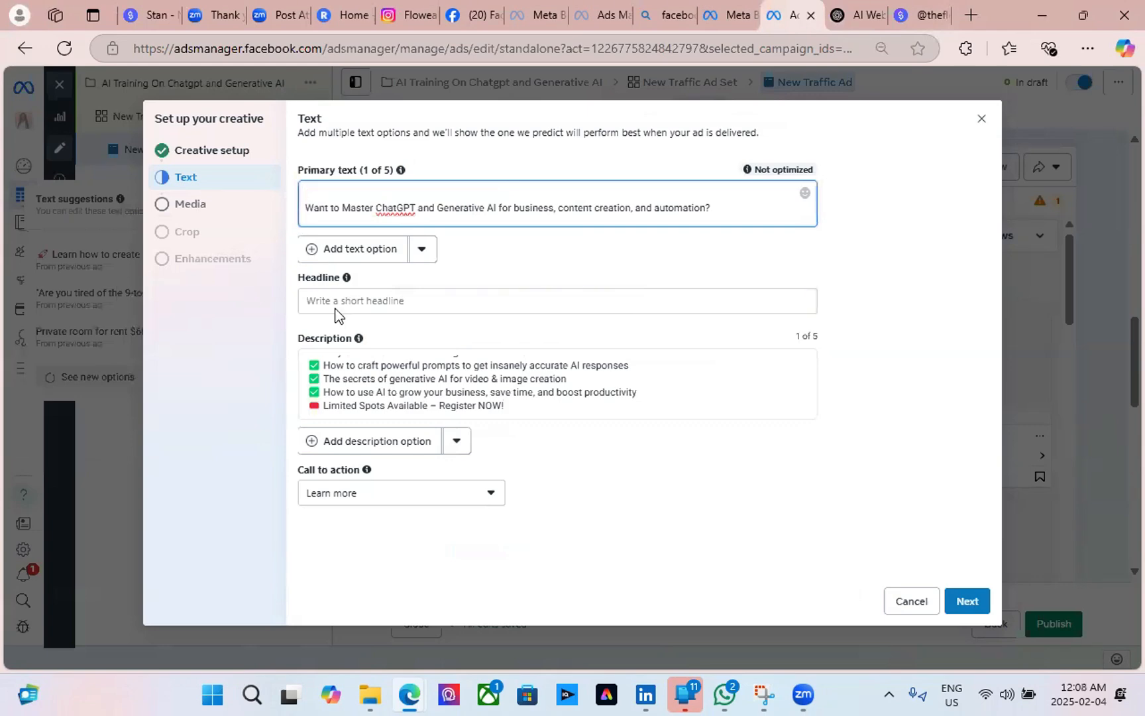
left_click(336, 302)
key("ctrl+v")
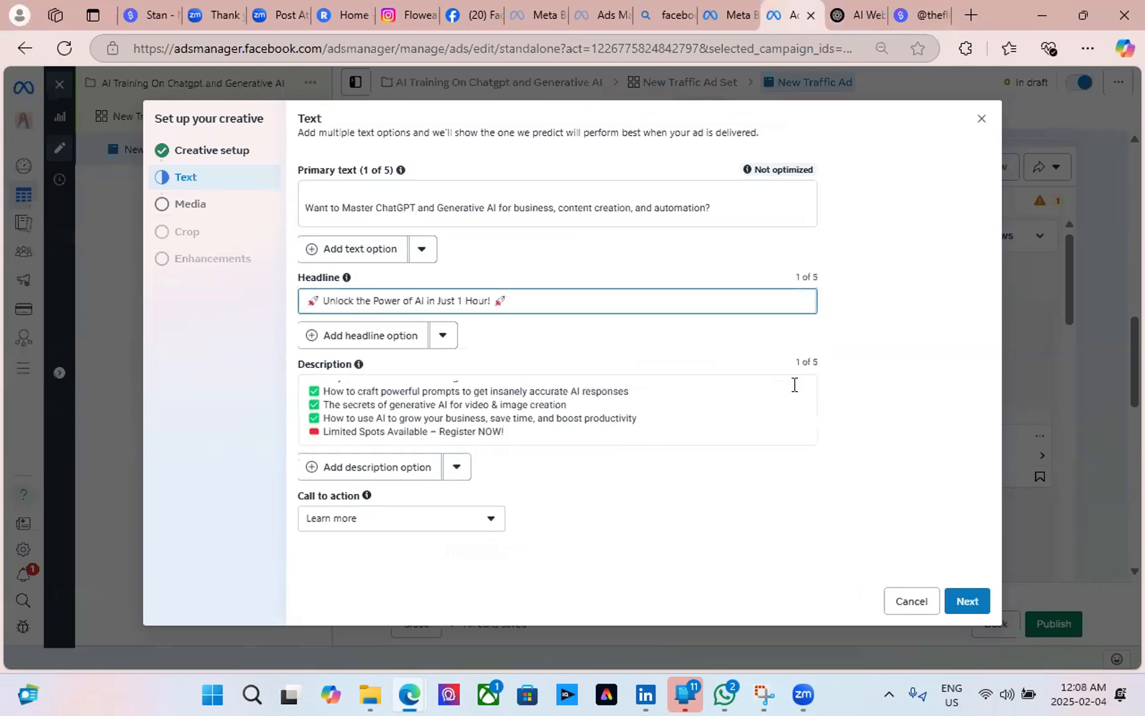
left_click(892, 337)
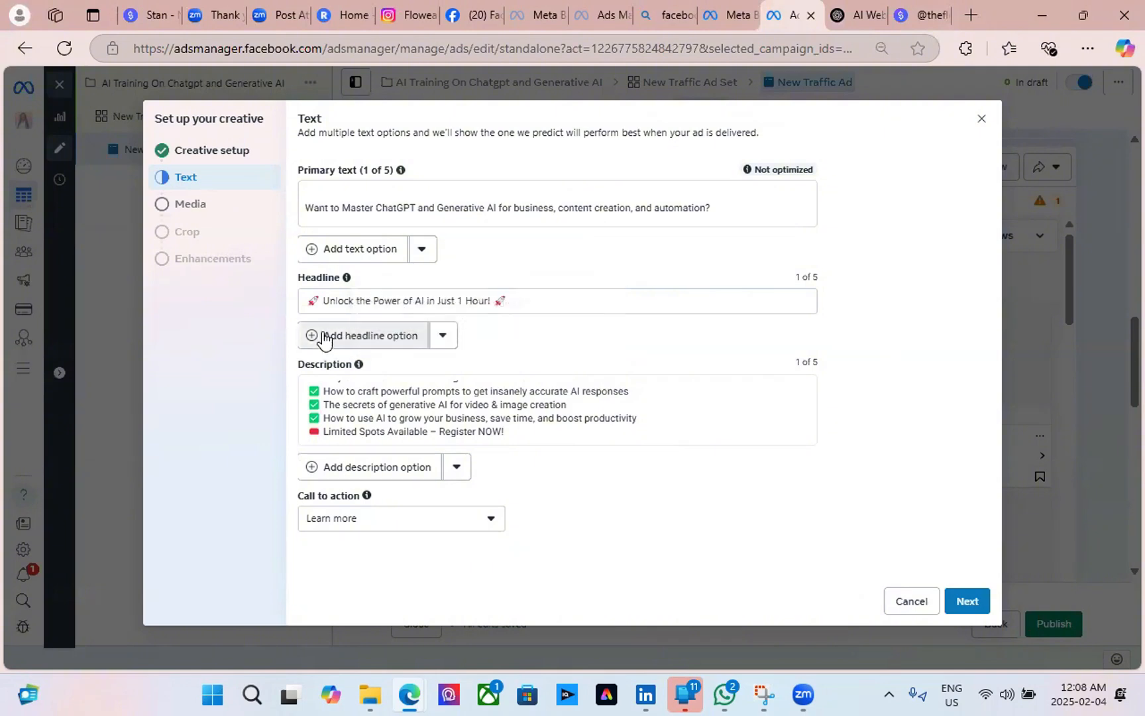
Upload 1.png, the Chat GPT and Generative AI Training image, as the ad media and continue to cropping.
left_click(210, 209)
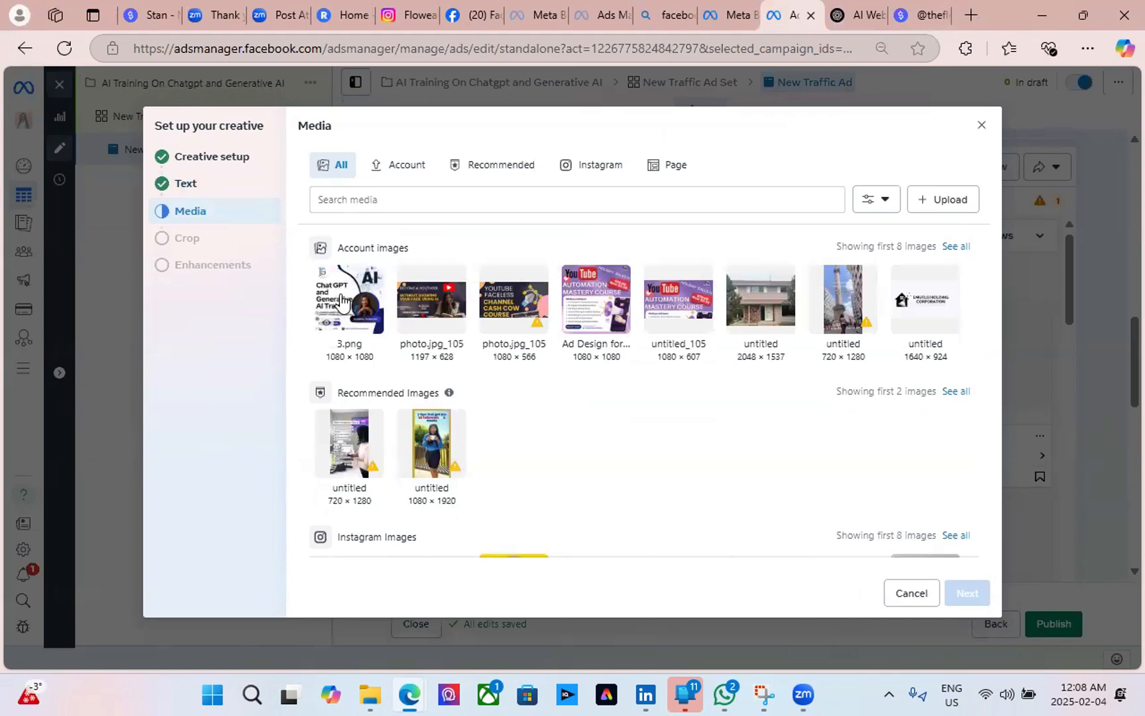
left_click(342, 302)
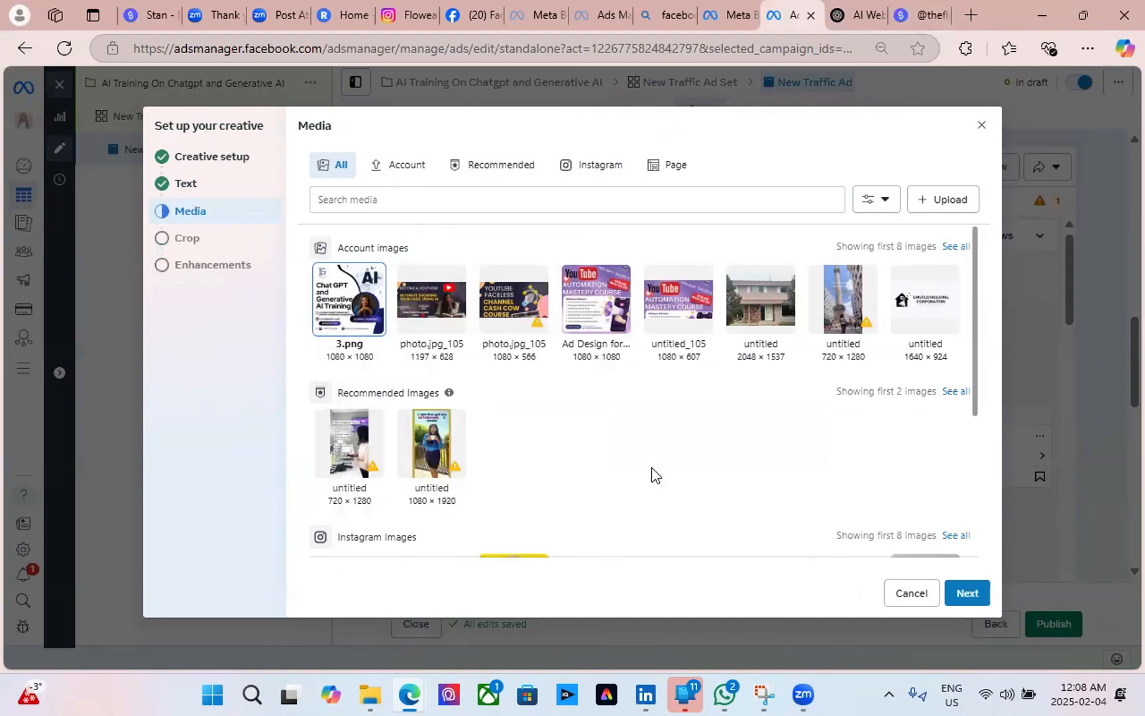
scroll(578, 503, "down", 4)
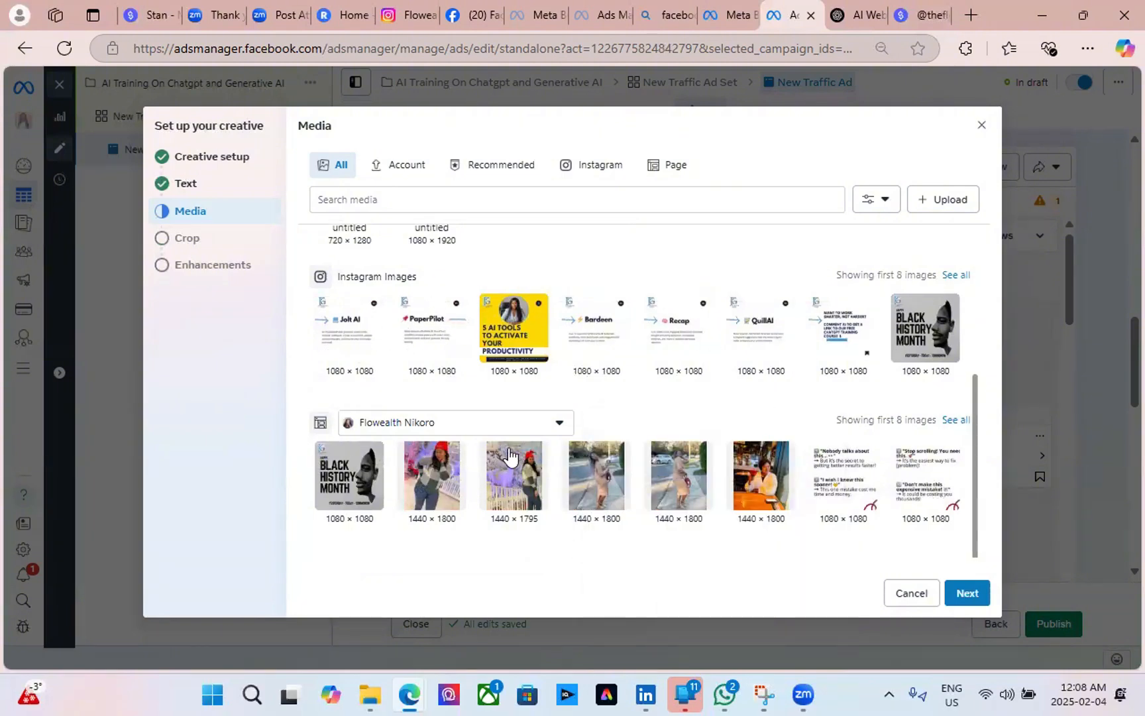
scroll(331, 305, "up", 4)
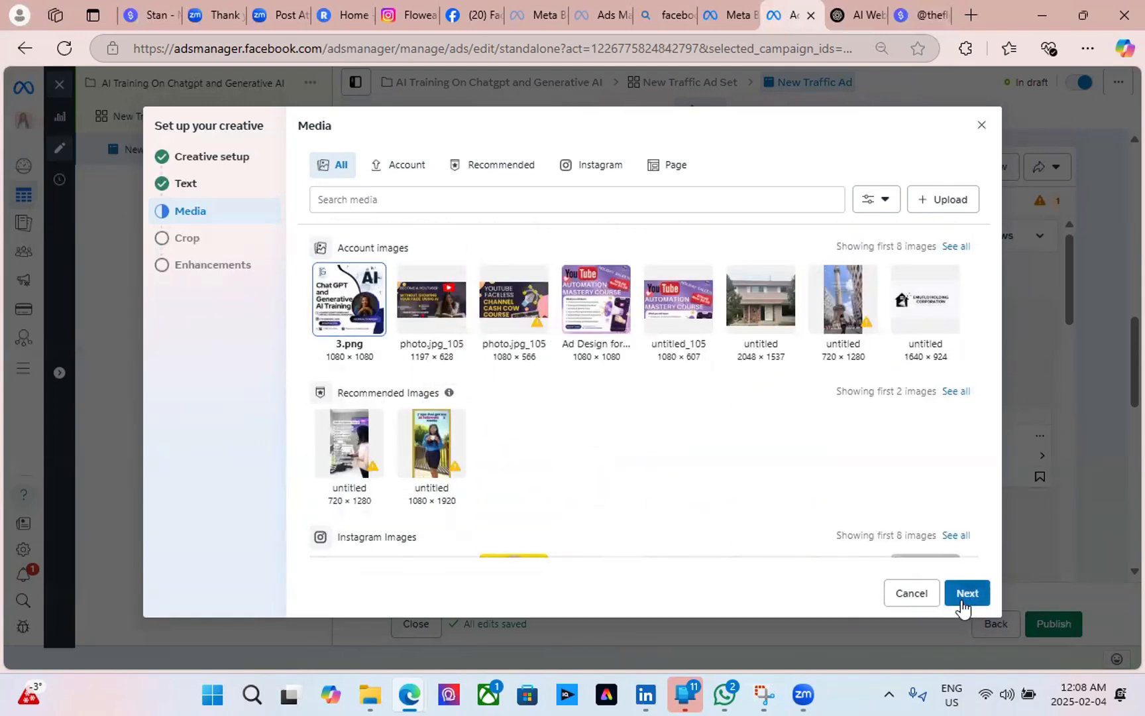
left_click(931, 205)
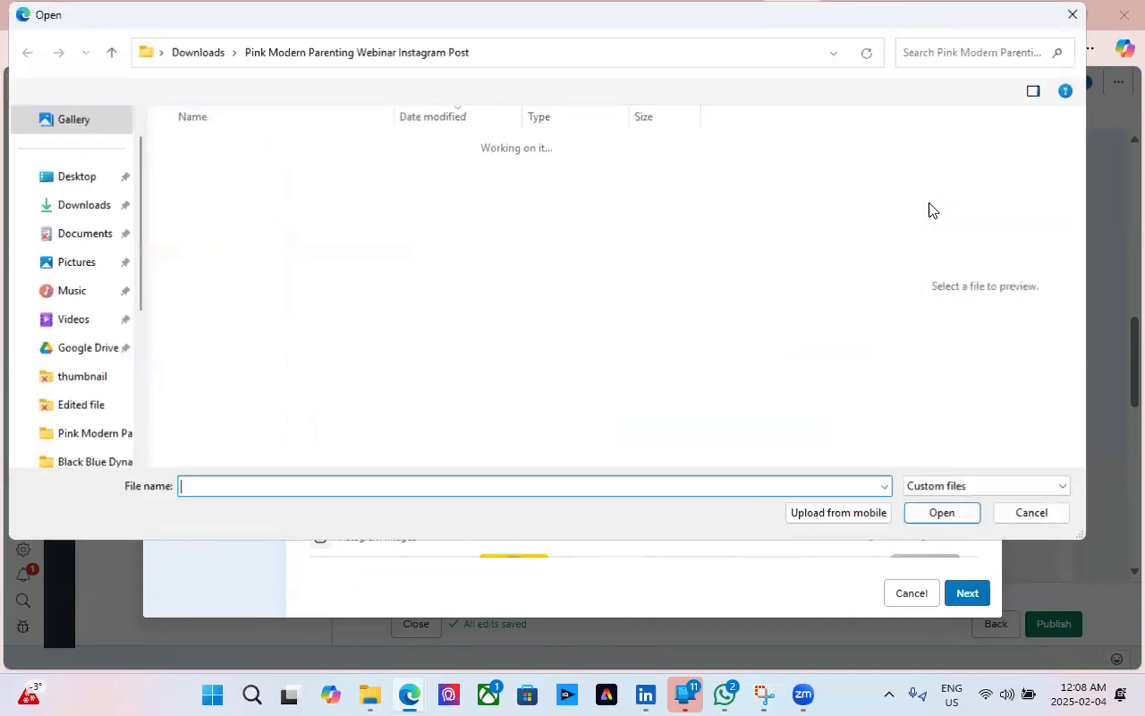
double_click(222, 167)
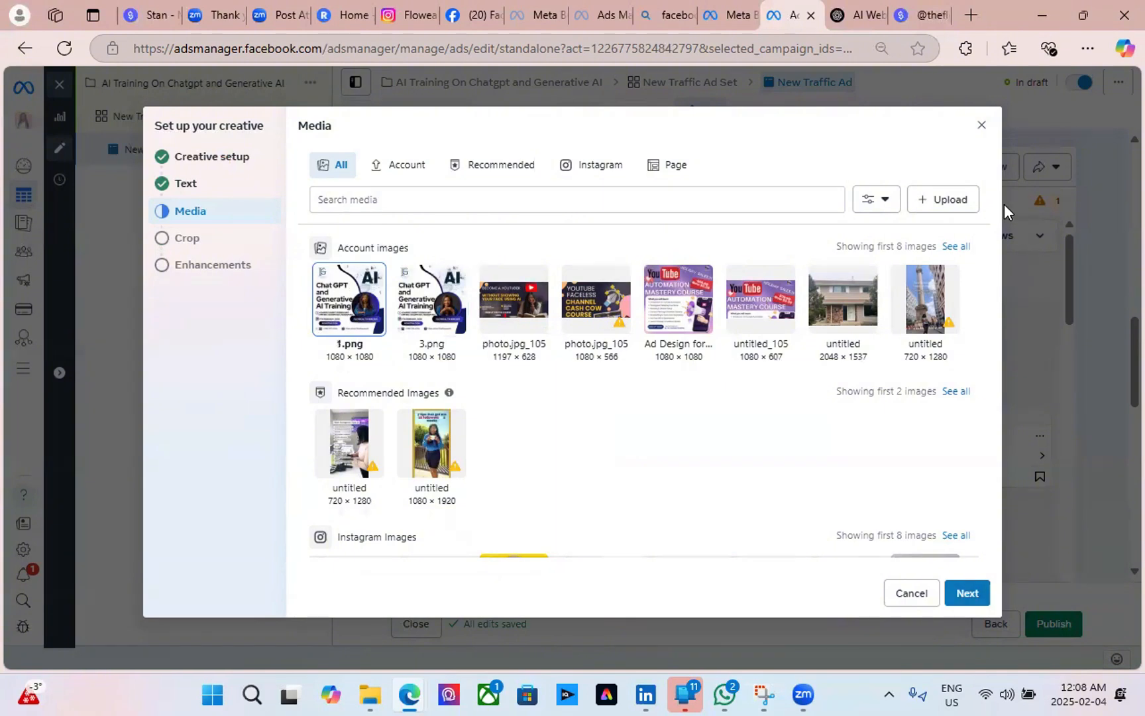
left_click(968, 595)
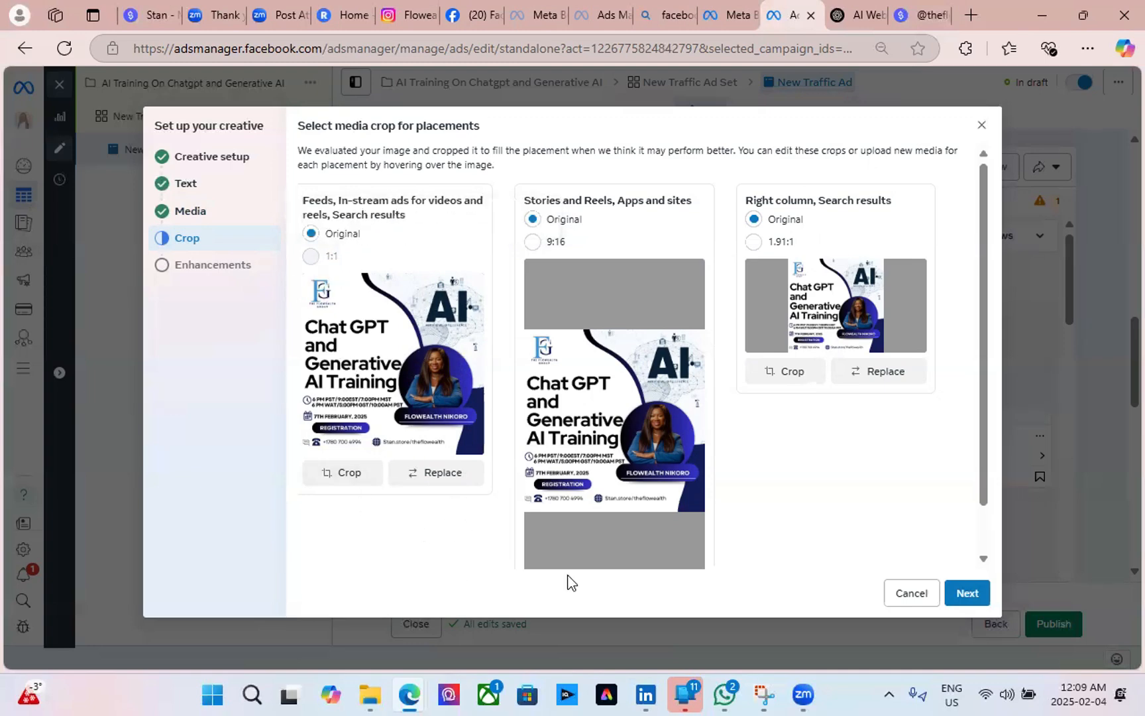
Keep the original crops and default Advantage+ enhancements, and finish the creative setup.
left_click(965, 593)
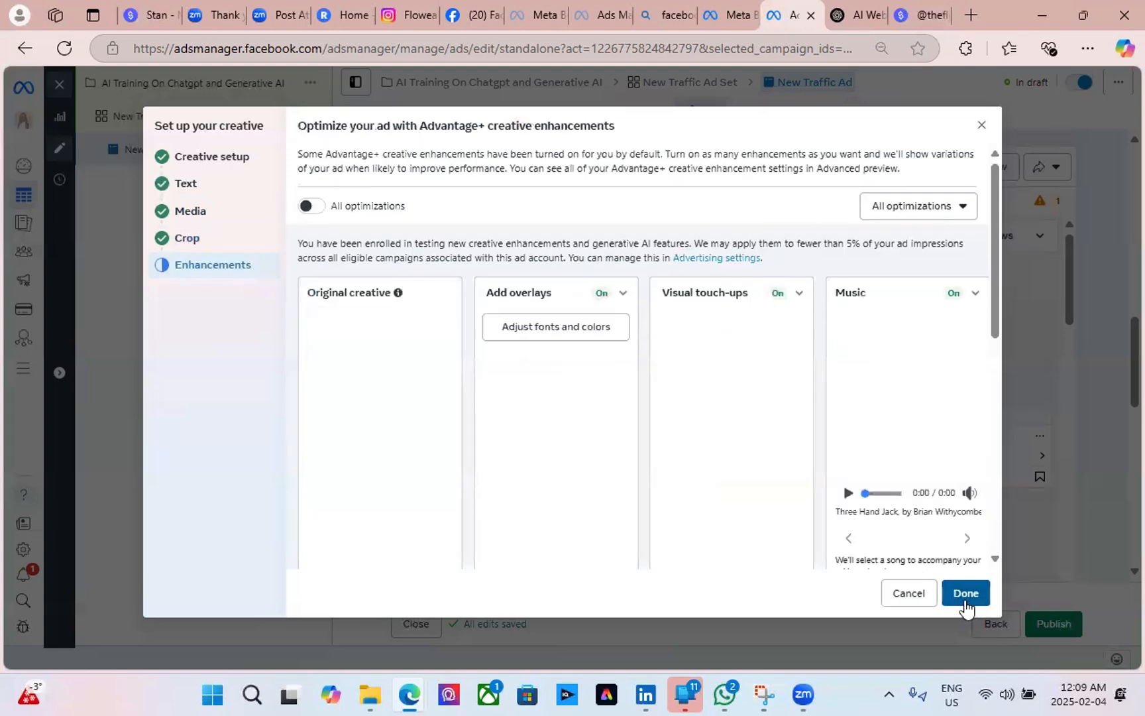
scroll(862, 354, "down", 1)
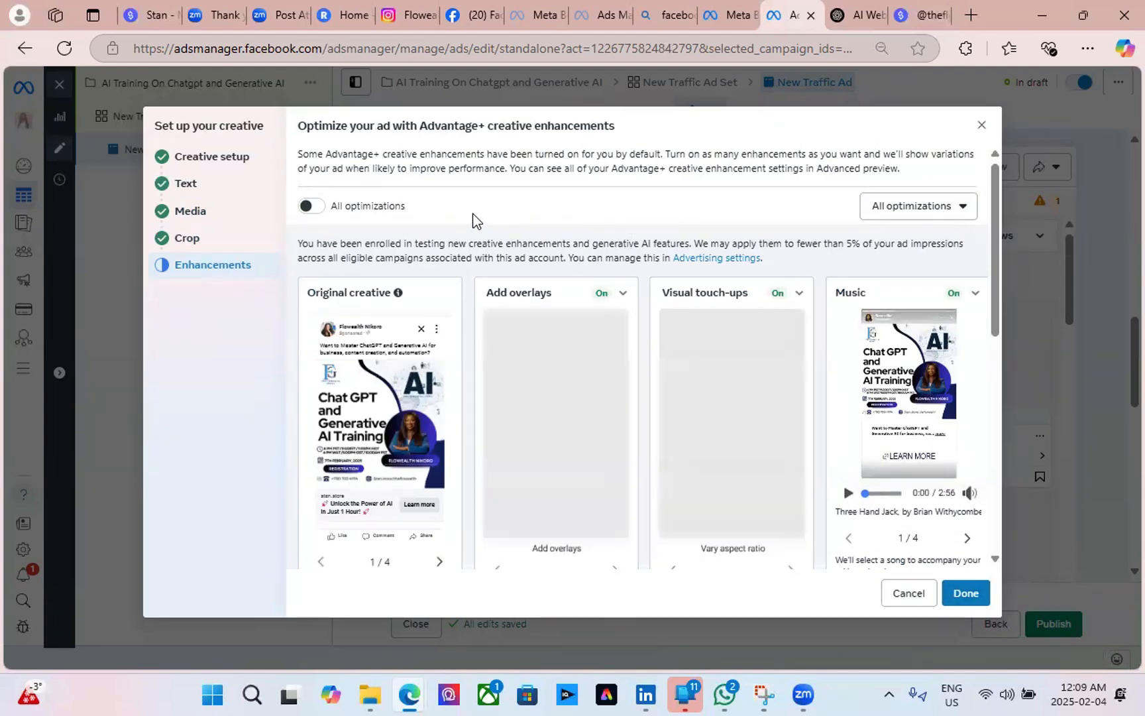
scroll(462, 295, "down", 3)
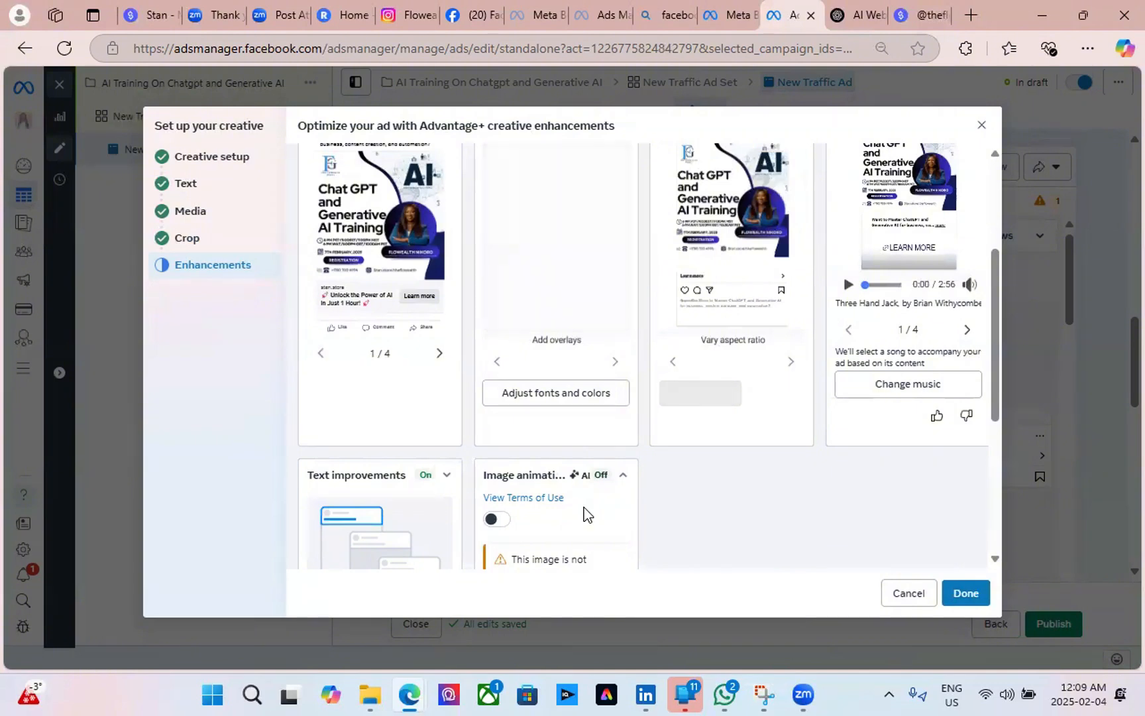
scroll(585, 507, "up", 3)
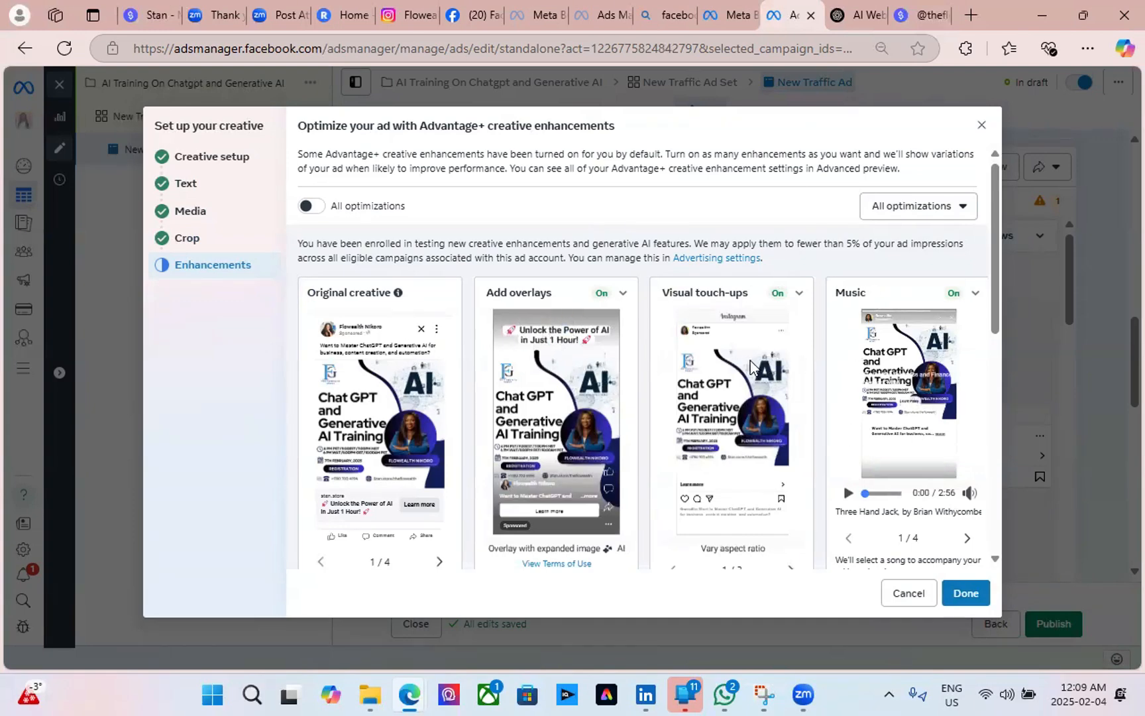
scroll(848, 421, "down", 3)
scroll(848, 422, "down", 3)
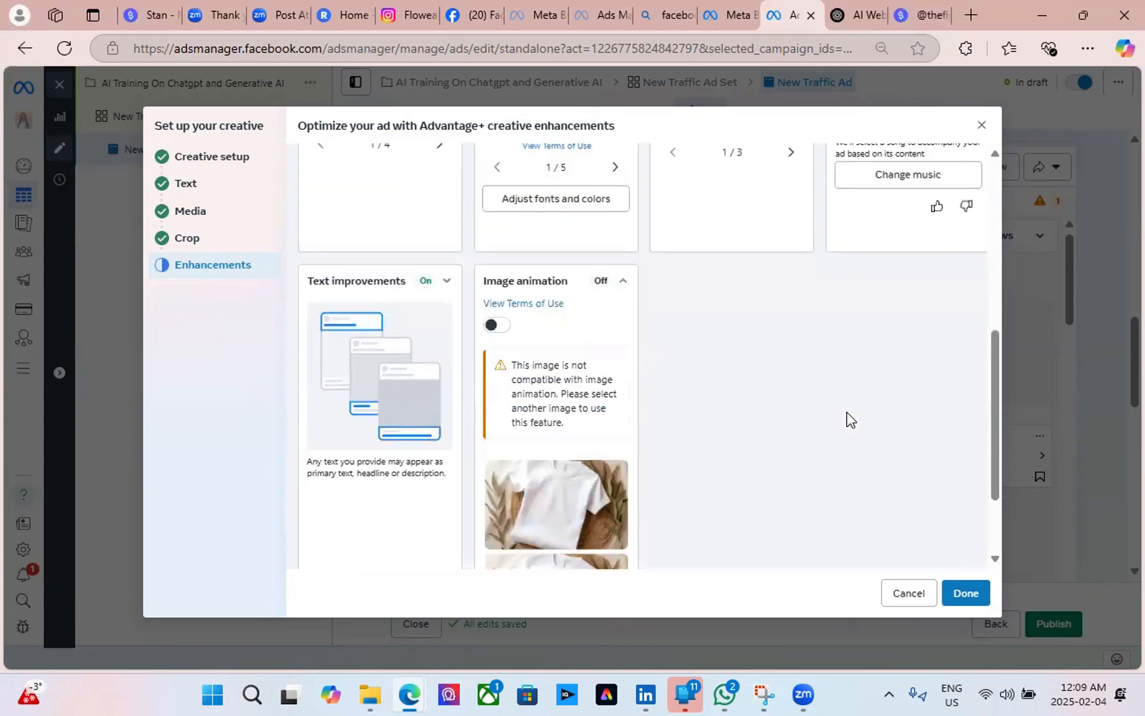
left_click(965, 593)
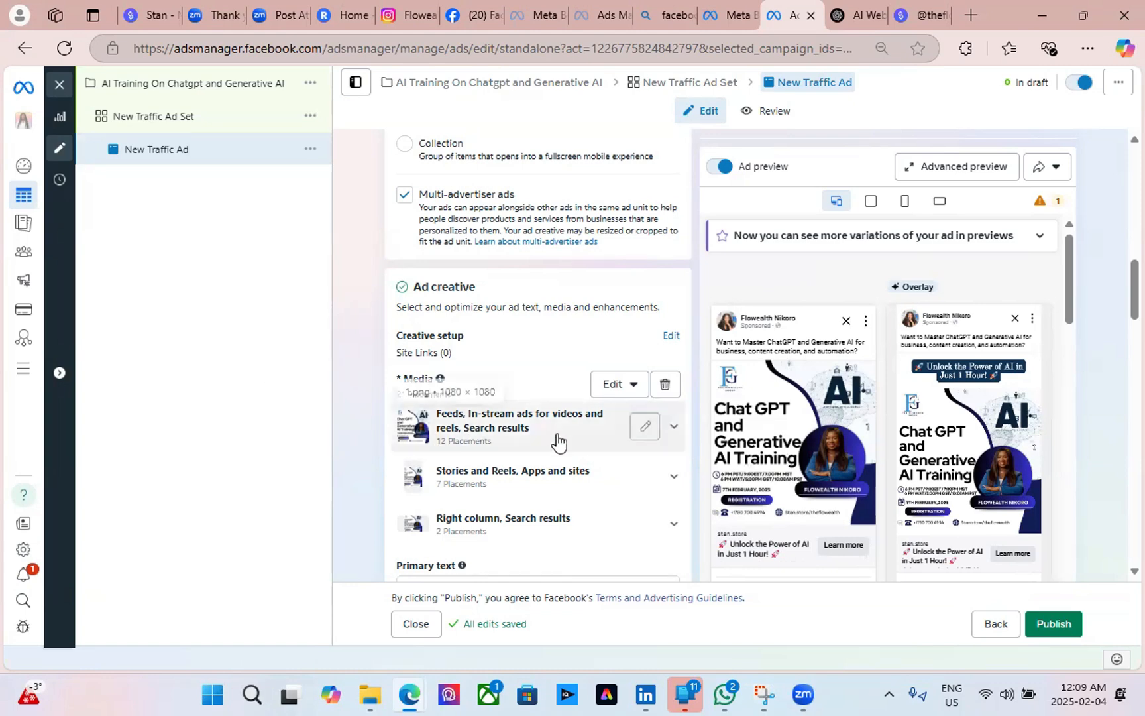
scroll(491, 422, "down", 5)
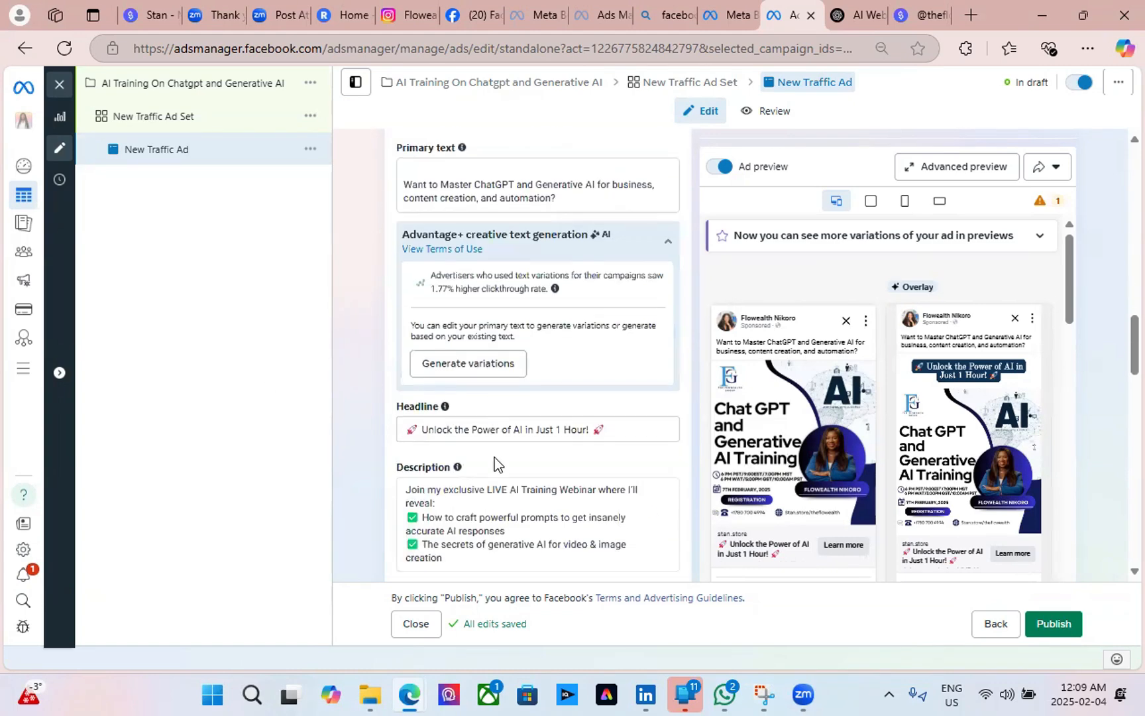
scroll(574, 425, "down", 3)
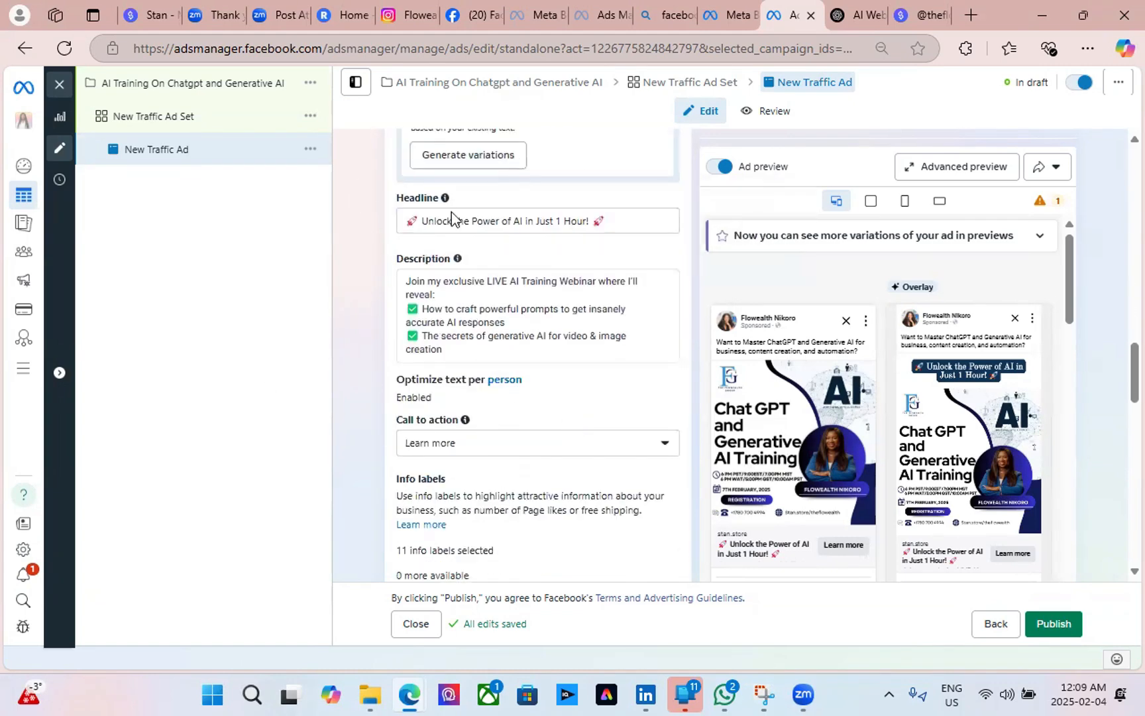
scroll(616, 258, "down", 3)
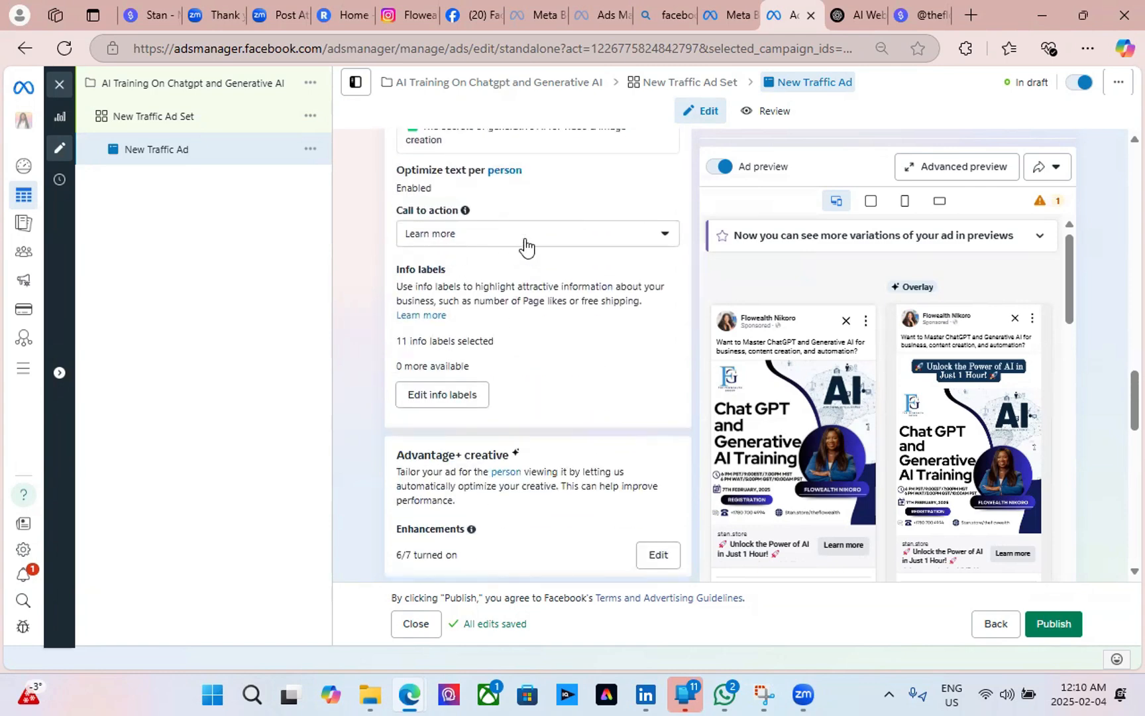
left_click(605, 240)
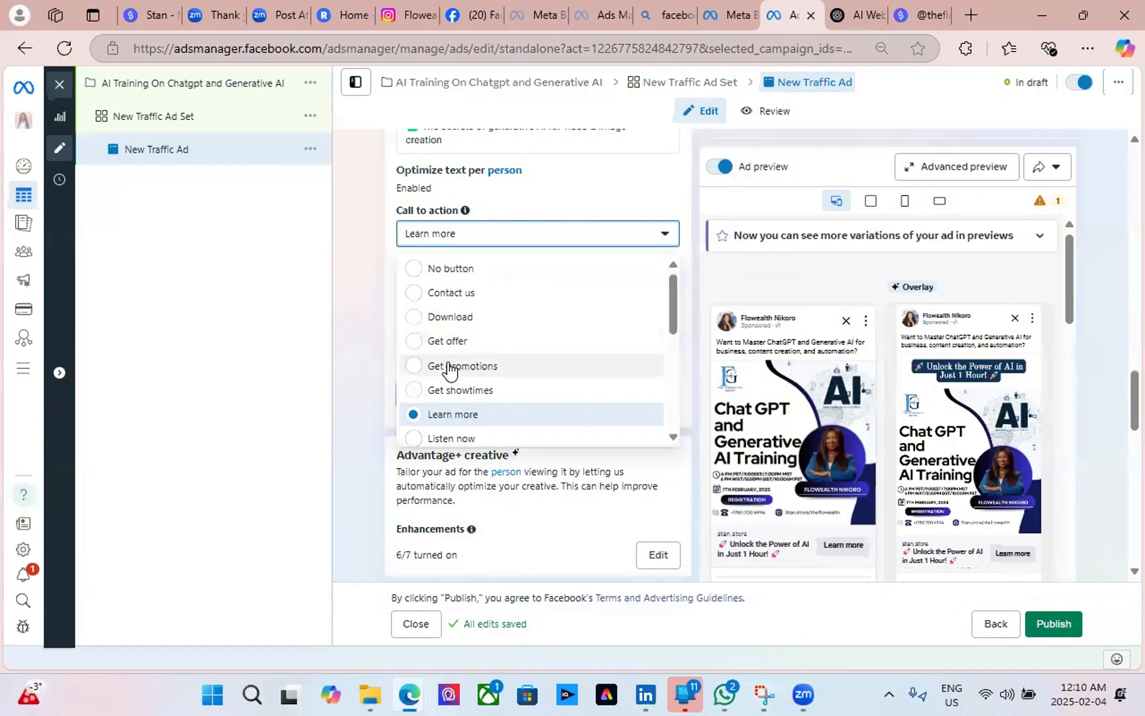
scroll(451, 437, "down", 3)
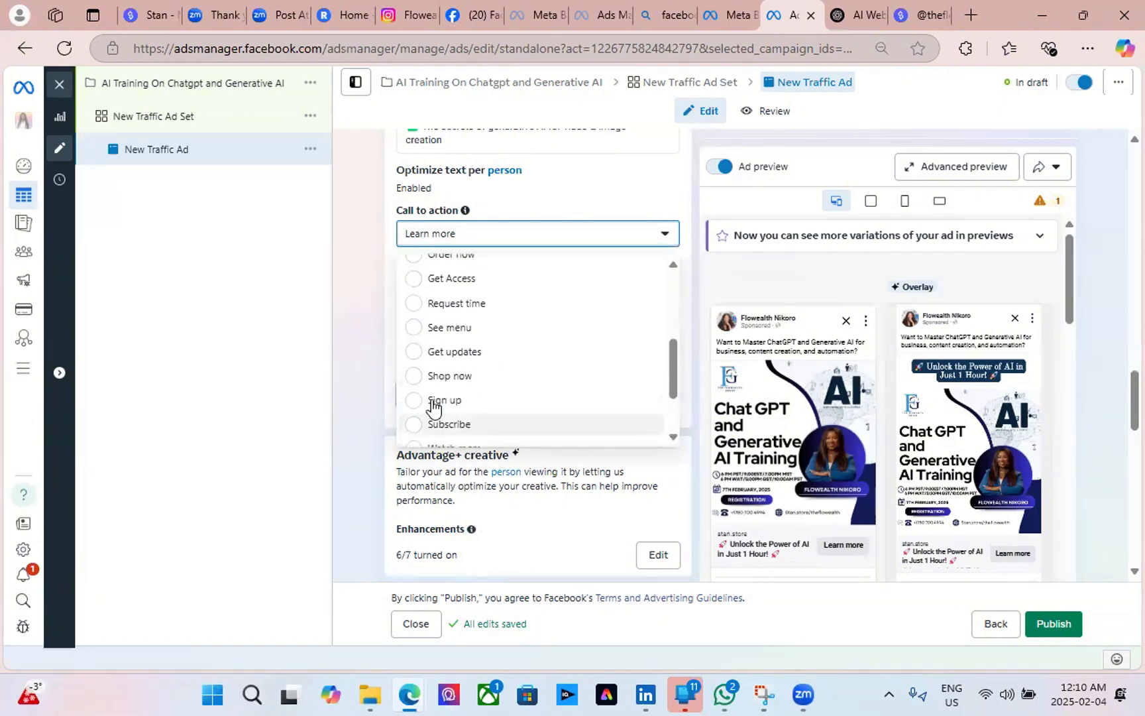
left_click(419, 401)
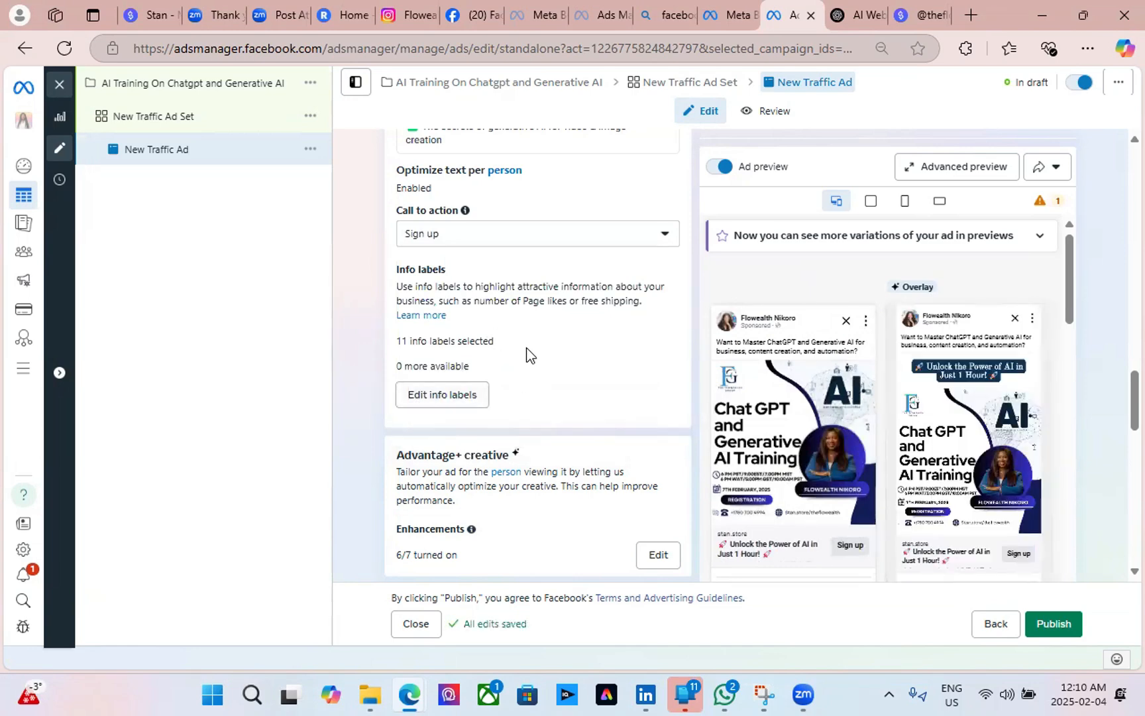
scroll(526, 356, "up", 3)
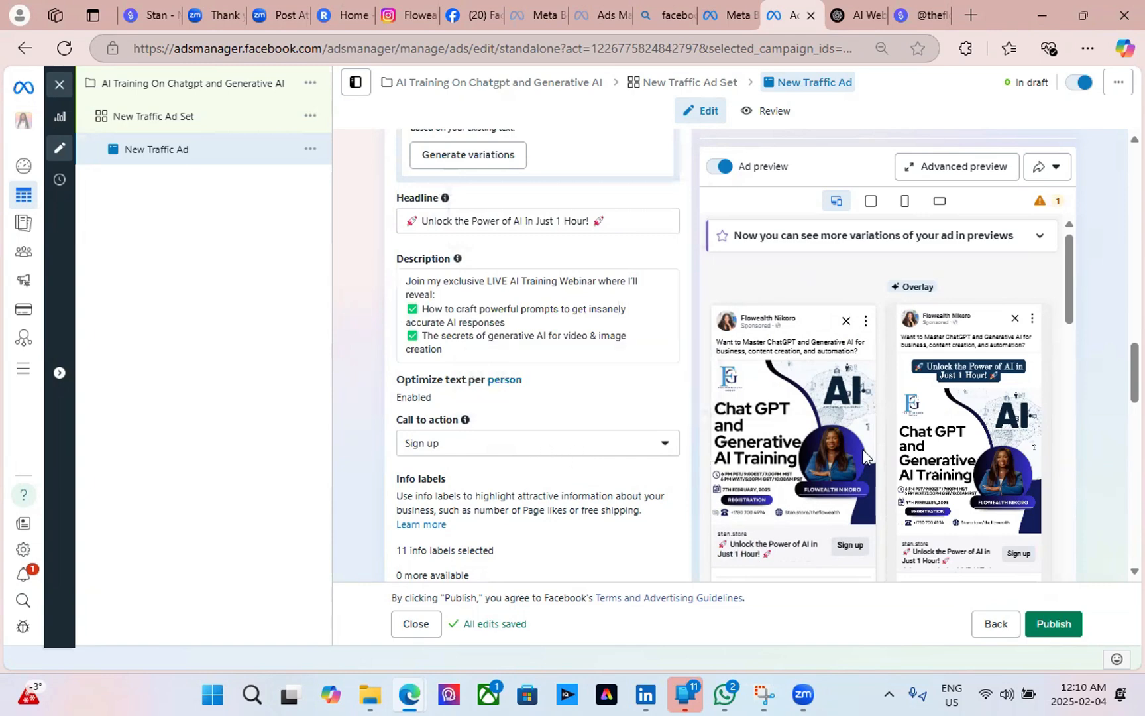
mouse_move(778, 456)
left_click(534, 449)
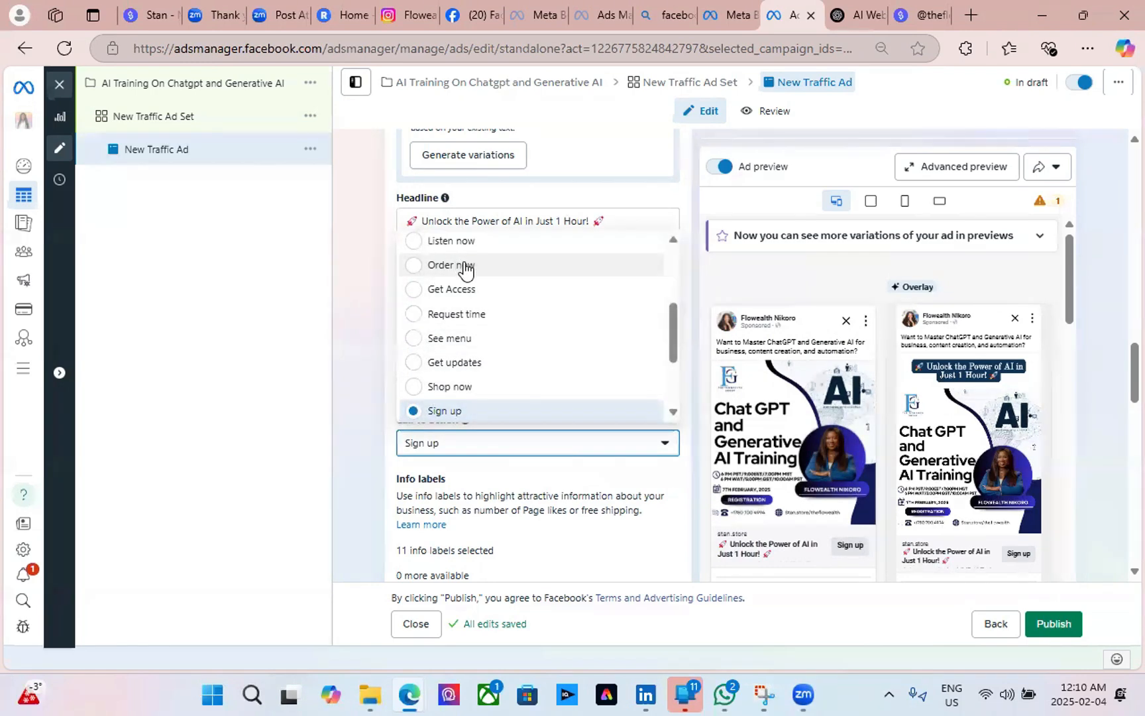
scroll(491, 319, "up", 3)
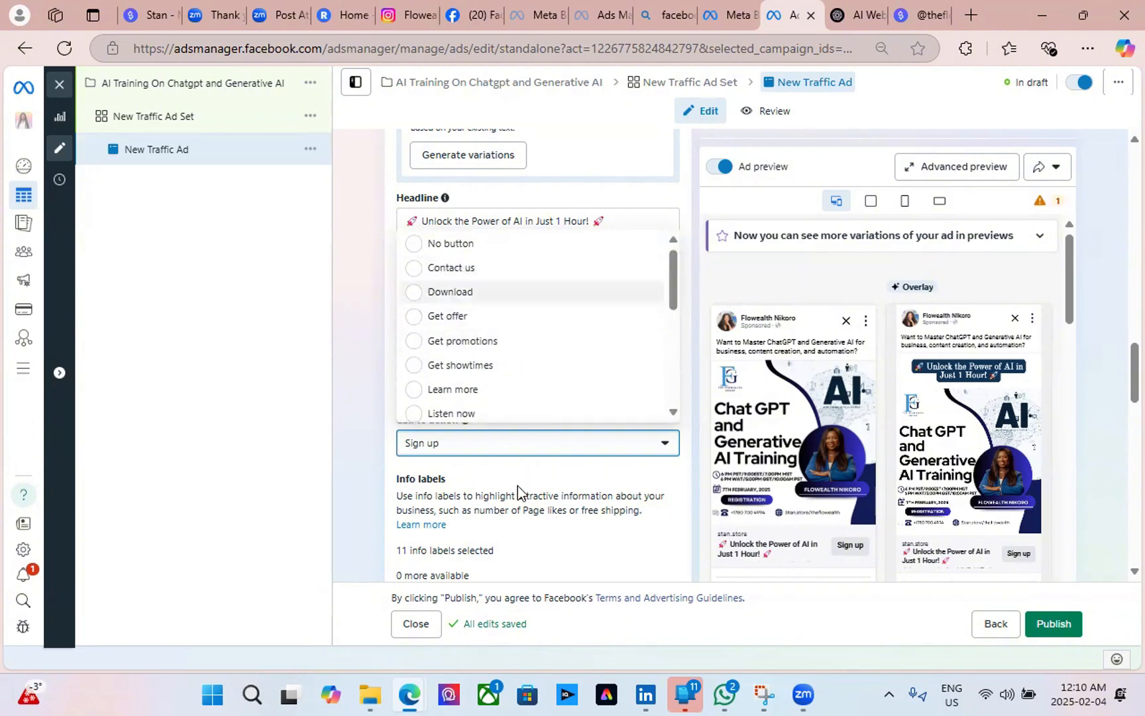
left_click(393, 447)
scroll(463, 409, "down", 3)
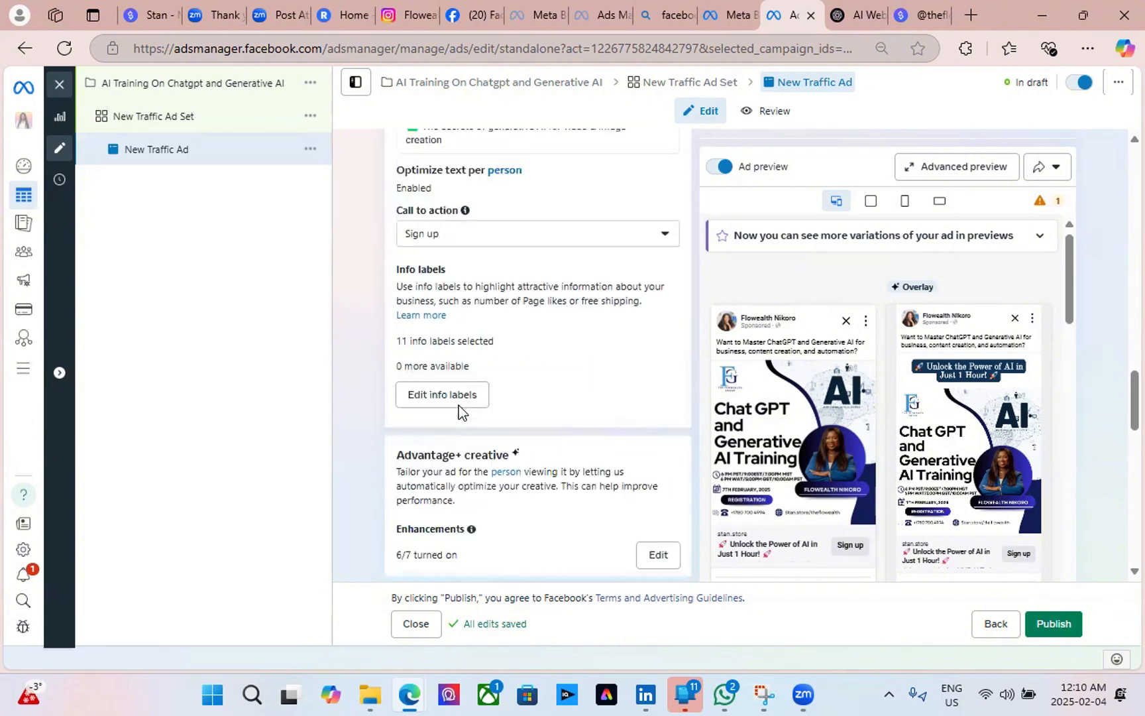
scroll(457, 406, "down", 3)
scroll(505, 309, "up", 1)
scroll(585, 384, "up", 2)
scroll(530, 351, "down", 3)
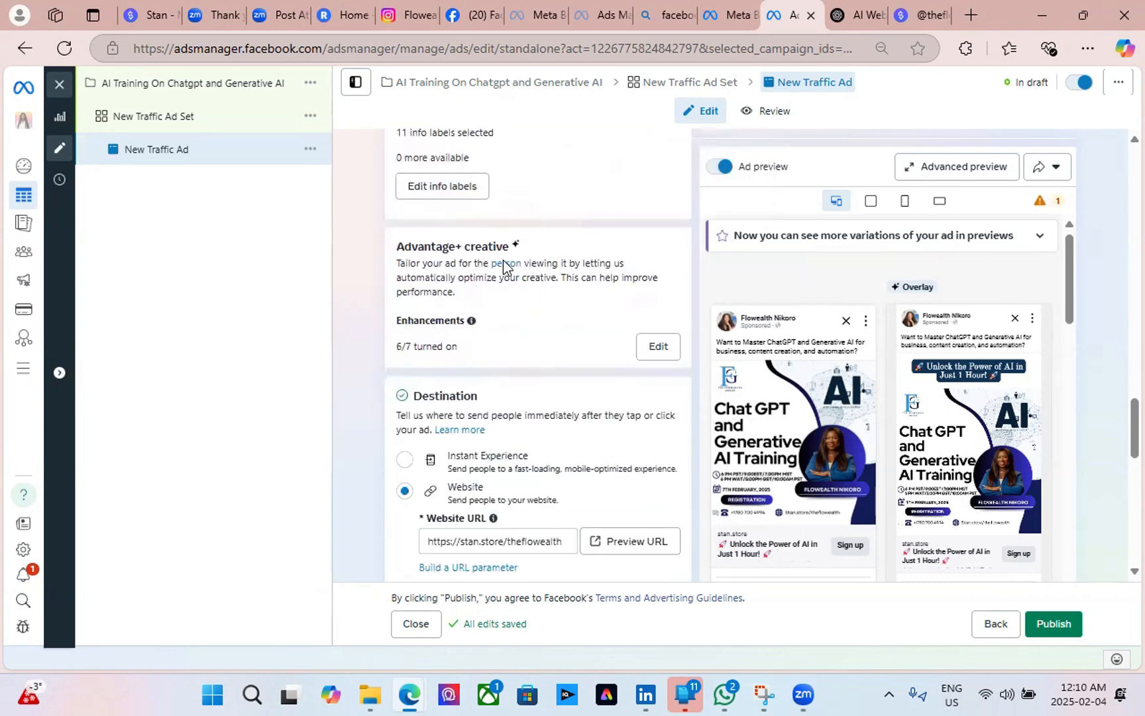
scroll(645, 332, "down", 3)
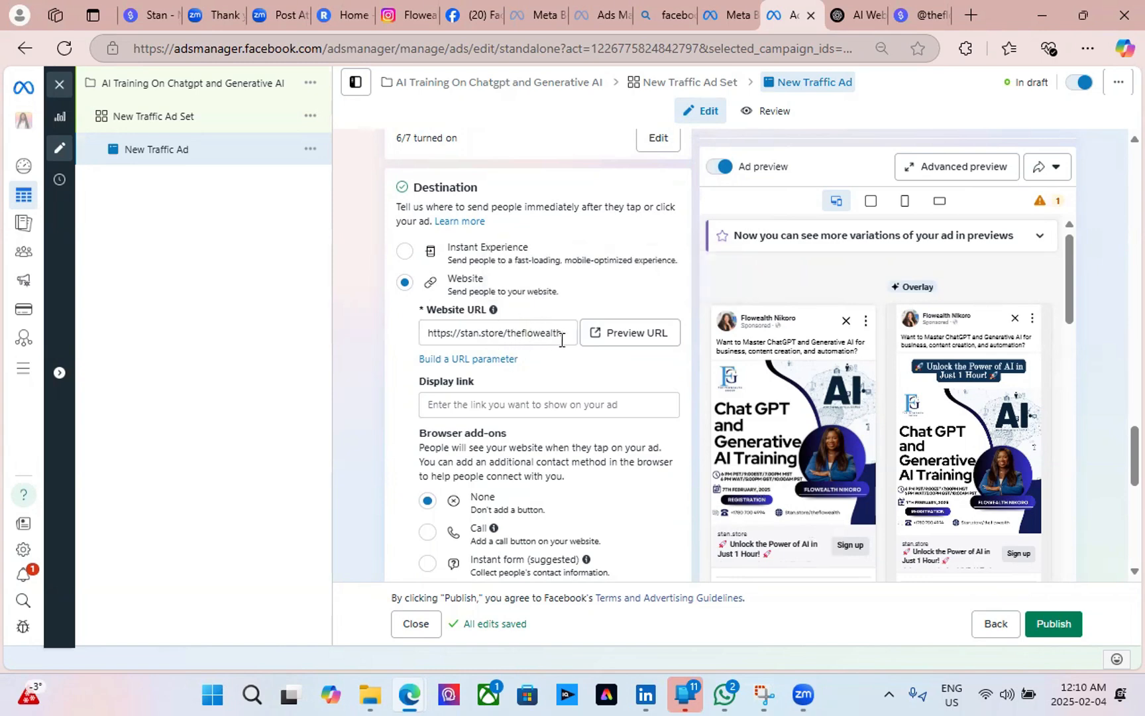
scroll(561, 339, "down", 3)
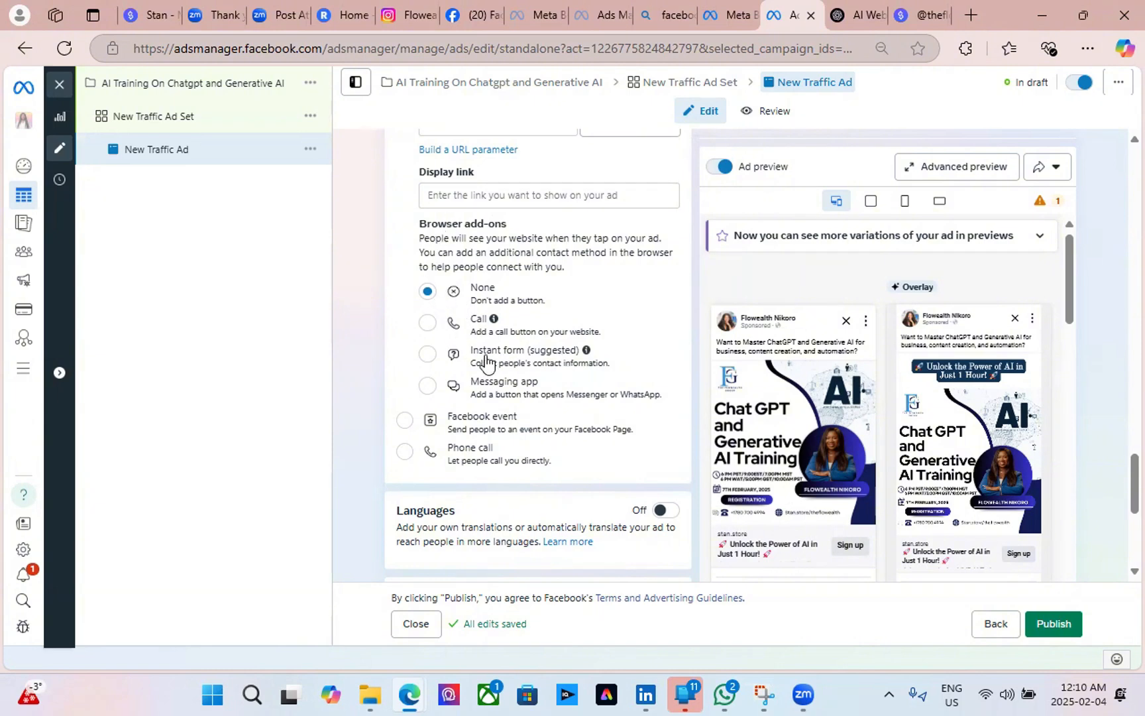
left_click(427, 323)
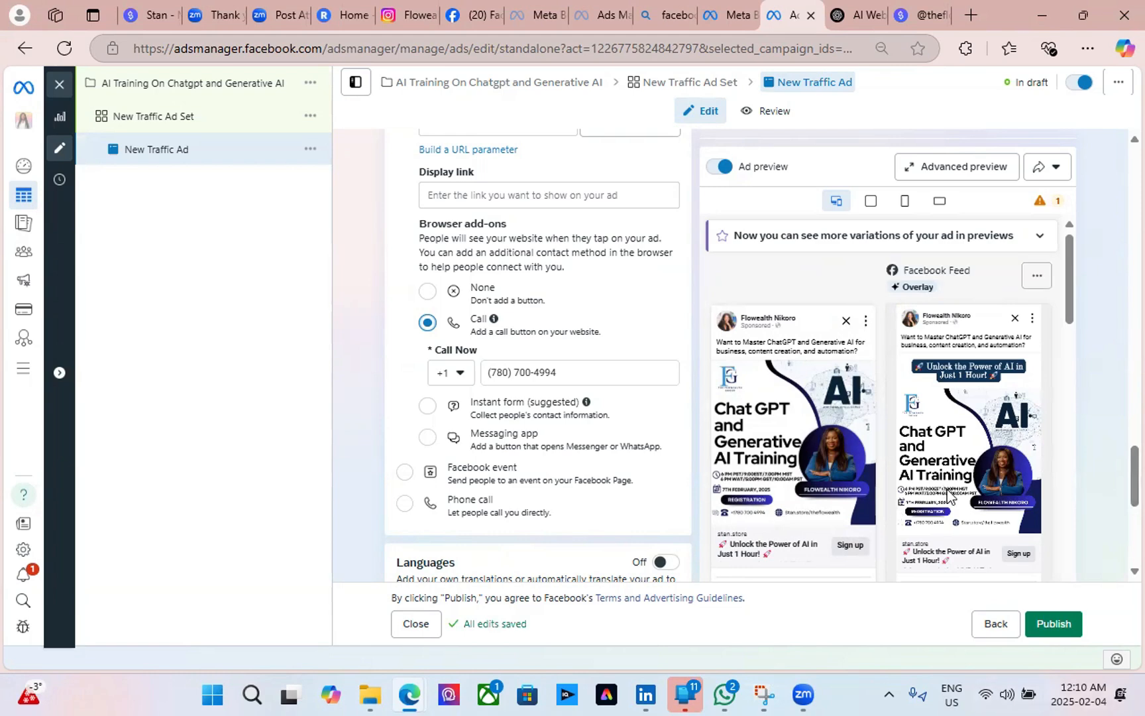
scroll(954, 524, "down", 3)
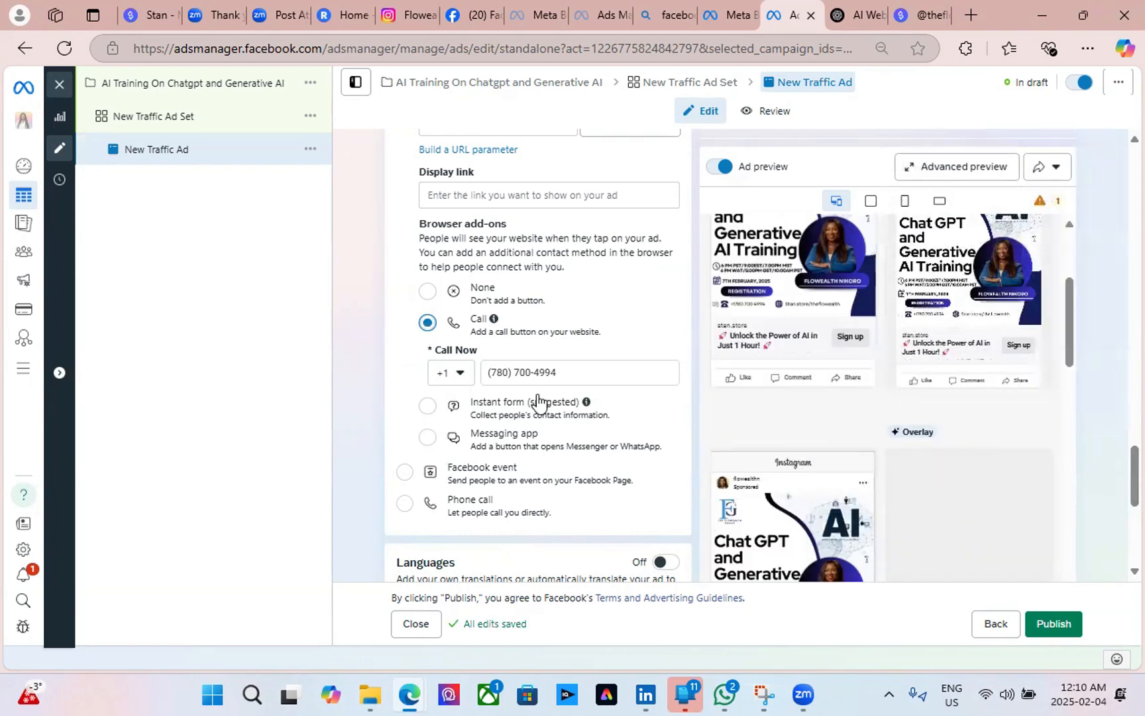
left_click(427, 440)
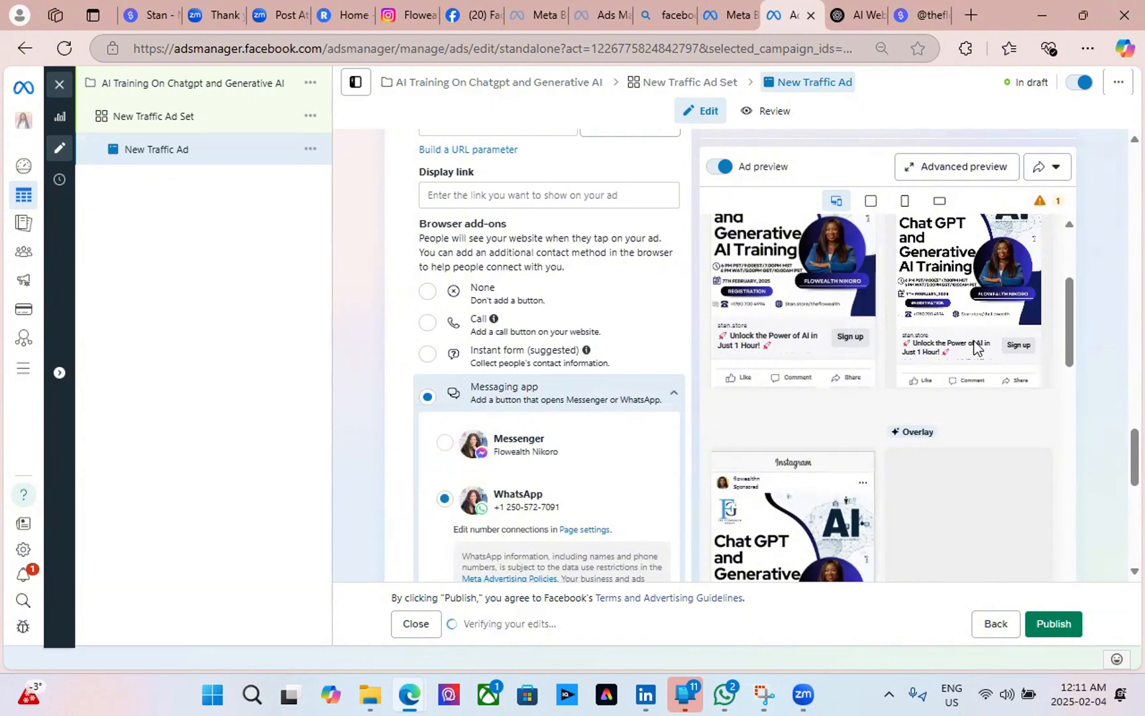
scroll(972, 352, "down", 3)
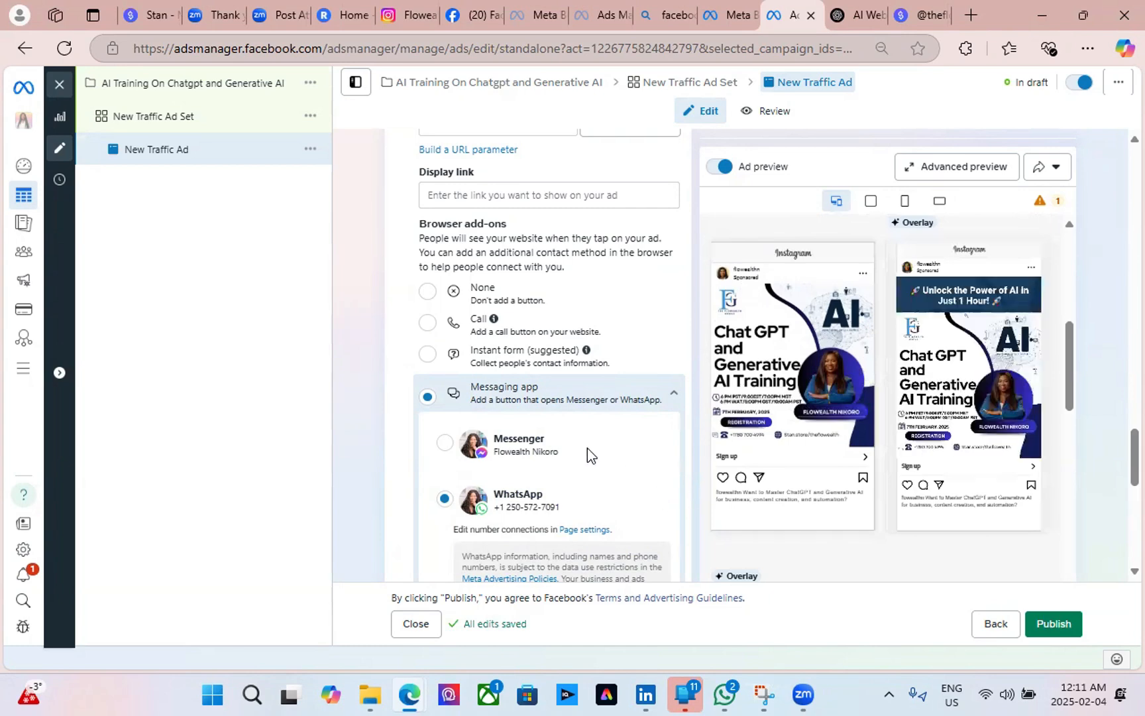
left_click(428, 291)
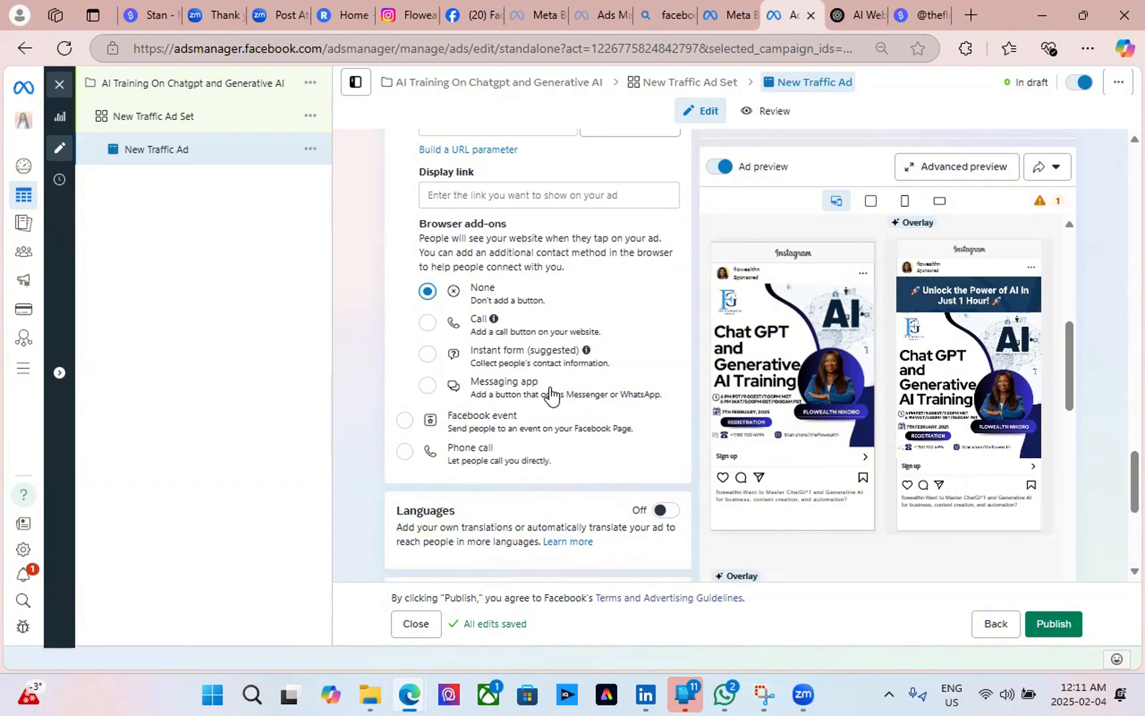
scroll(550, 396, "down", 3)
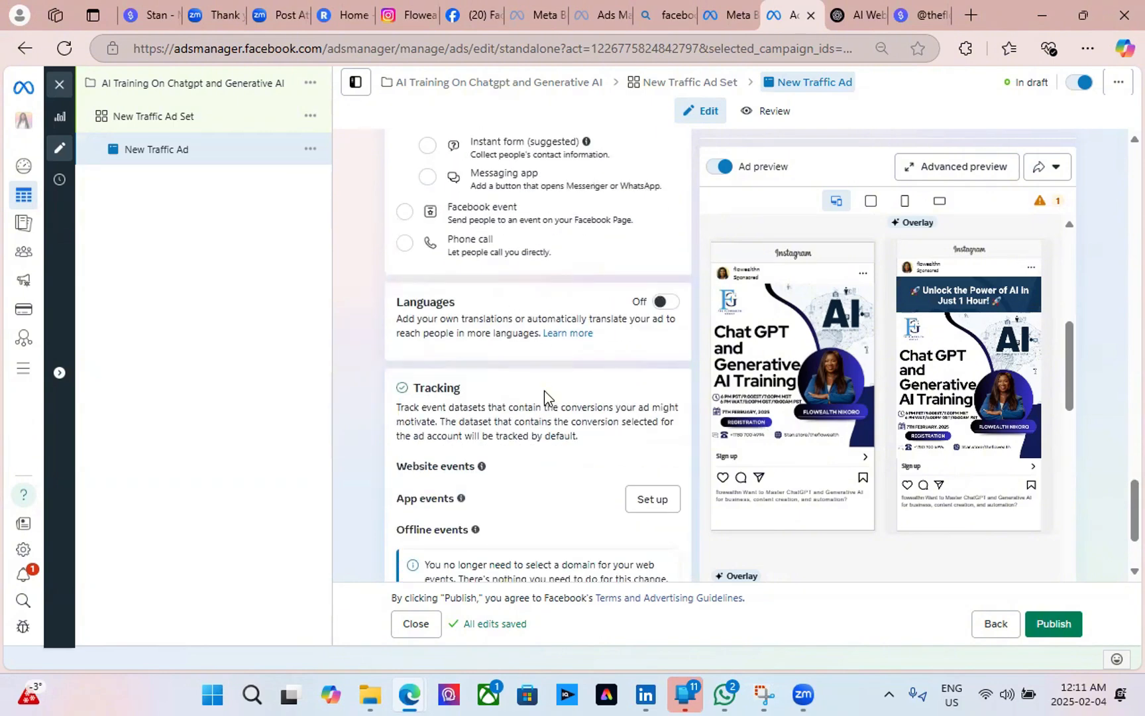
scroll(485, 404, "down", 2)
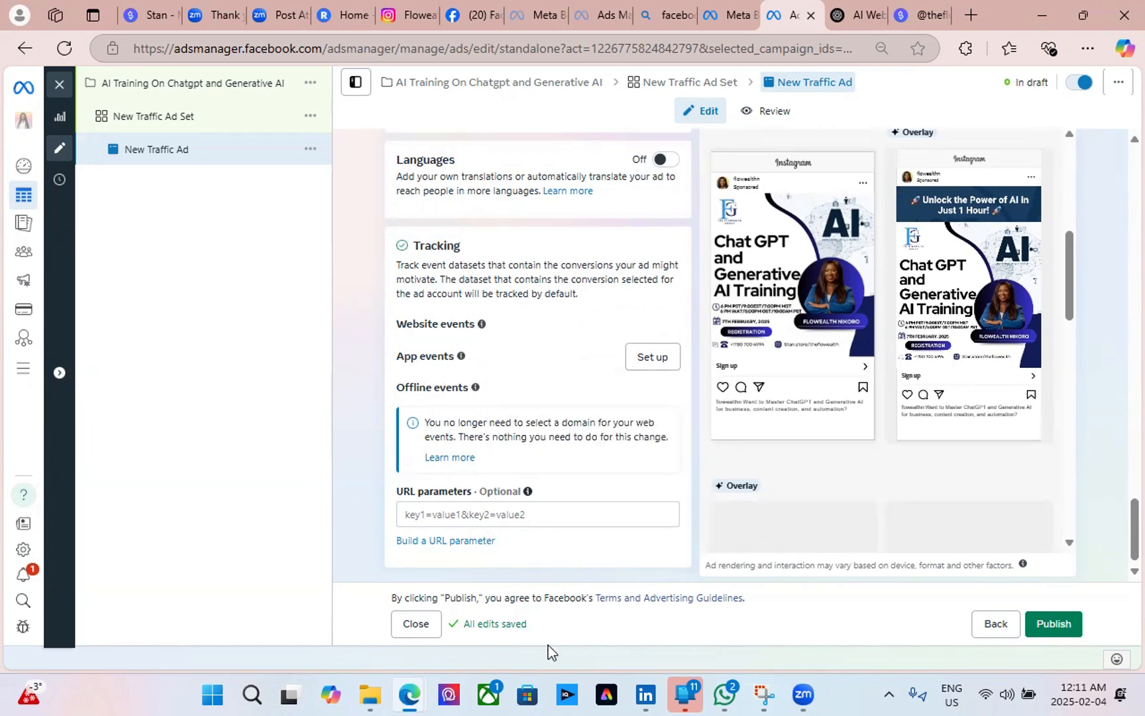
Review the ad description, then scroll back up to the Format options.
scroll(583, 500, "up", 5)
scroll(574, 495, "up", 5)
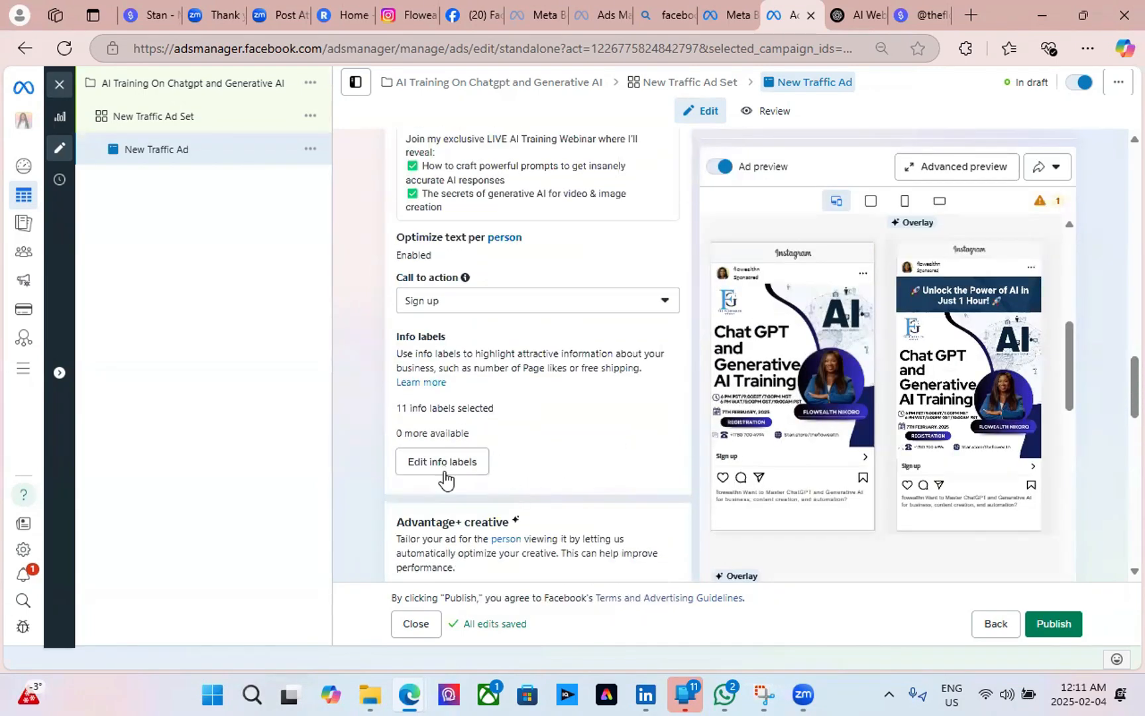
scroll(542, 475, "up", 3)
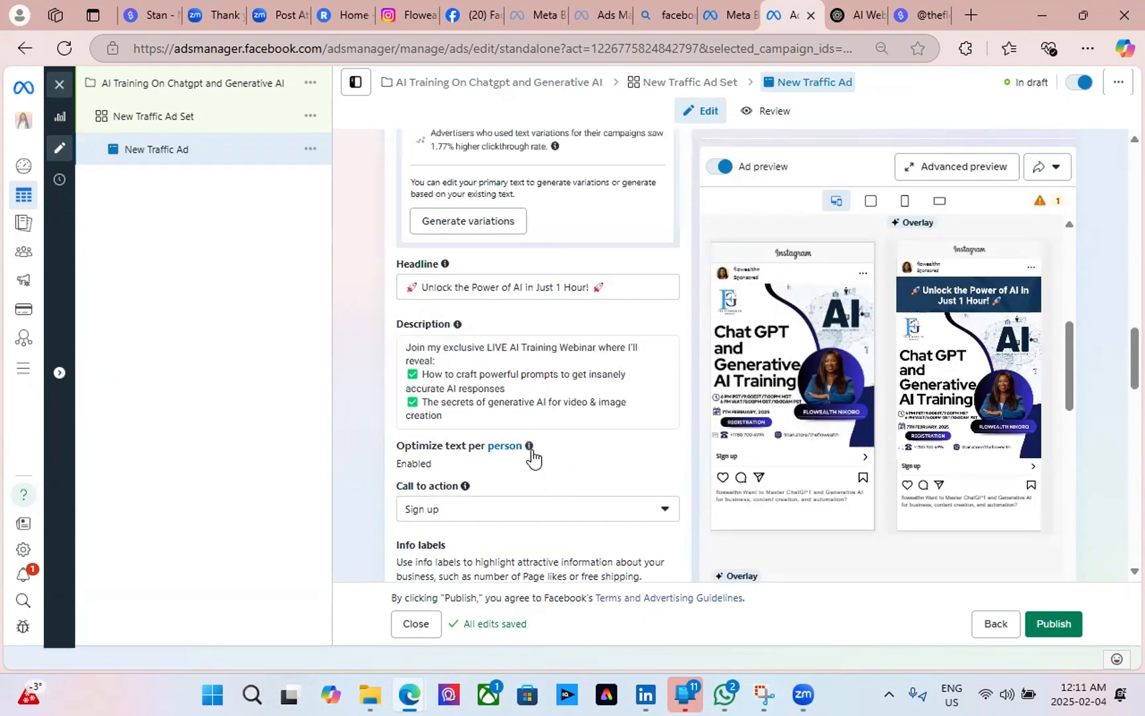
scroll(531, 452, "up", 3)
scroll(555, 490, "down", 3)
left_click(467, 385)
scroll(467, 388, "down", 3)
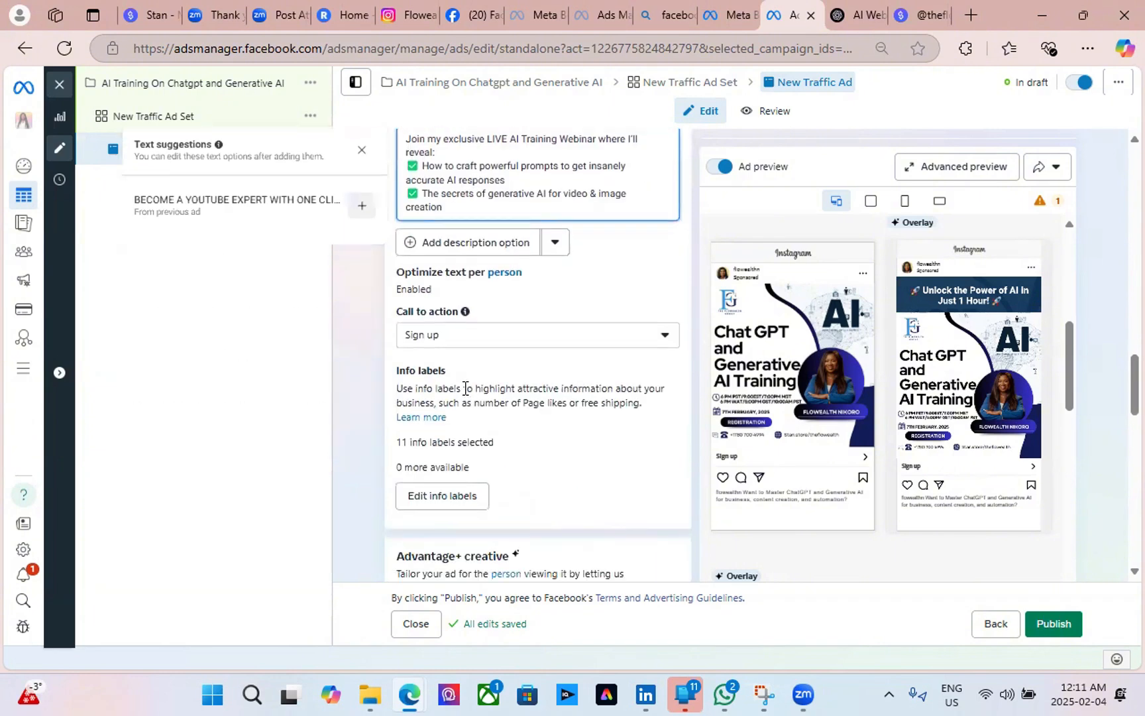
scroll(467, 387, "up", 5)
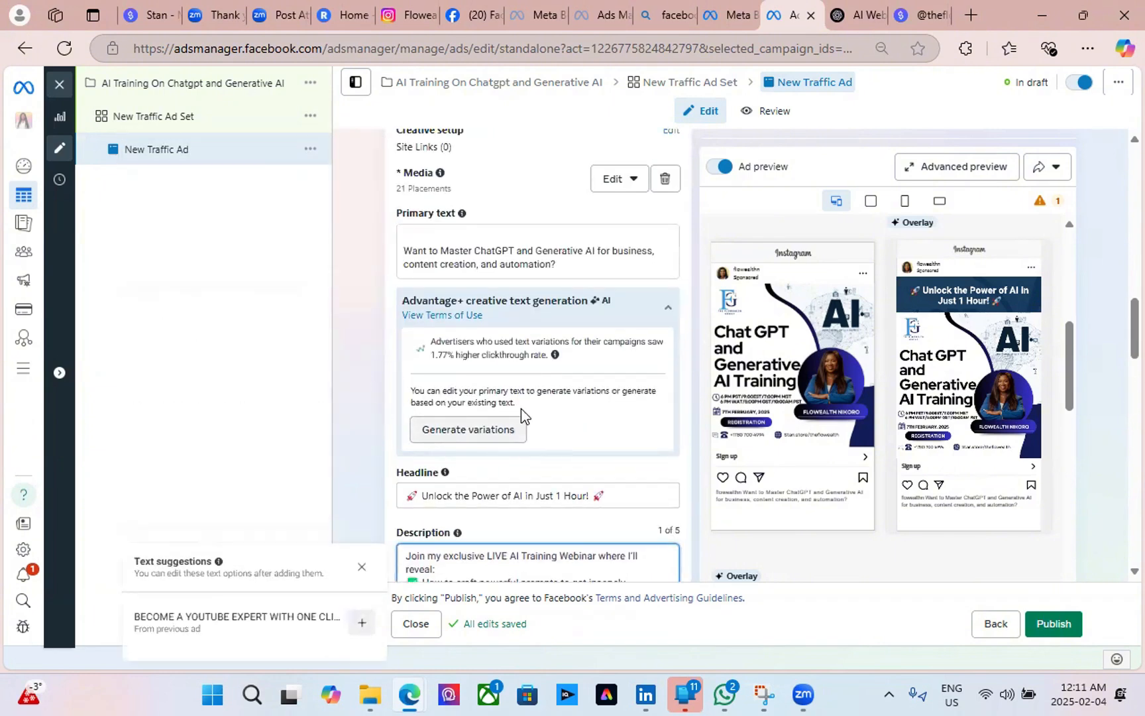
scroll(522, 412, "up", 3)
scroll(521, 408, "up", 3)
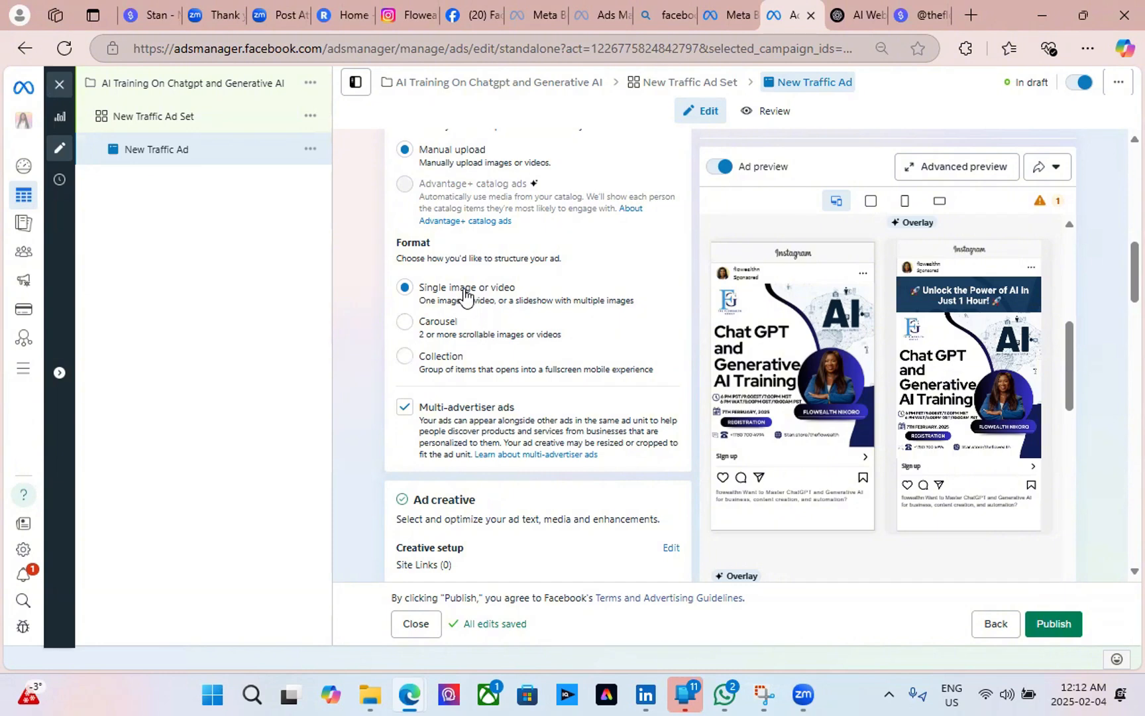
Switch the format to Carousel, then back to Single image or video.
left_click(404, 322)
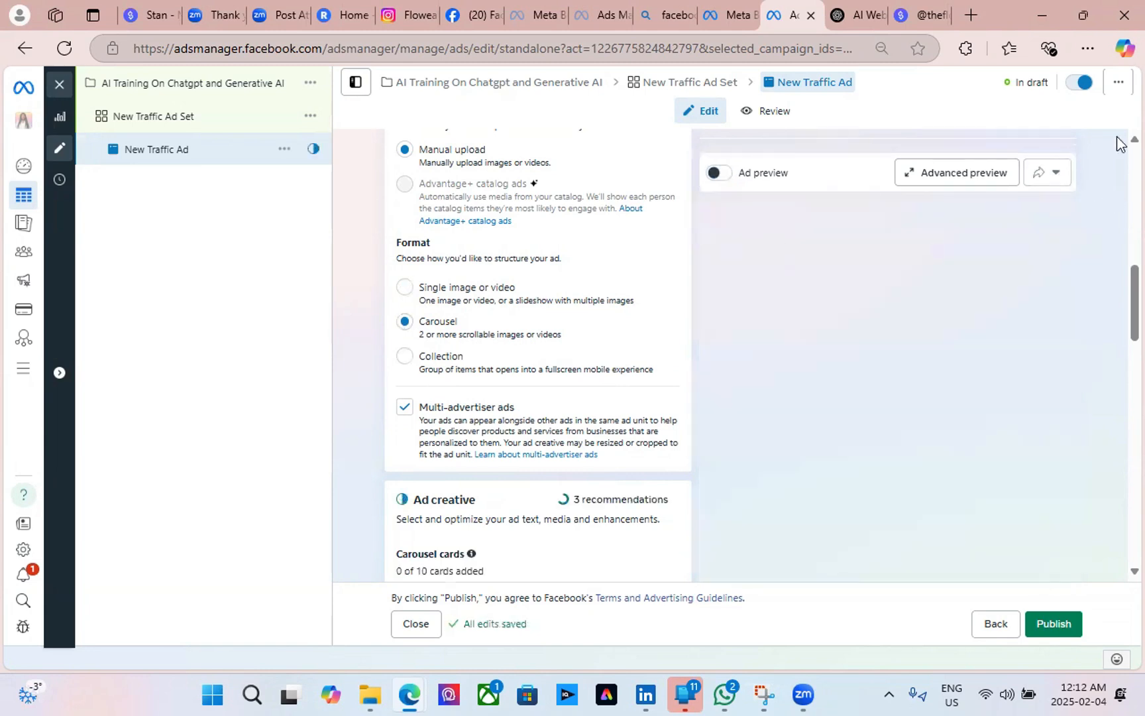
left_click(405, 289)
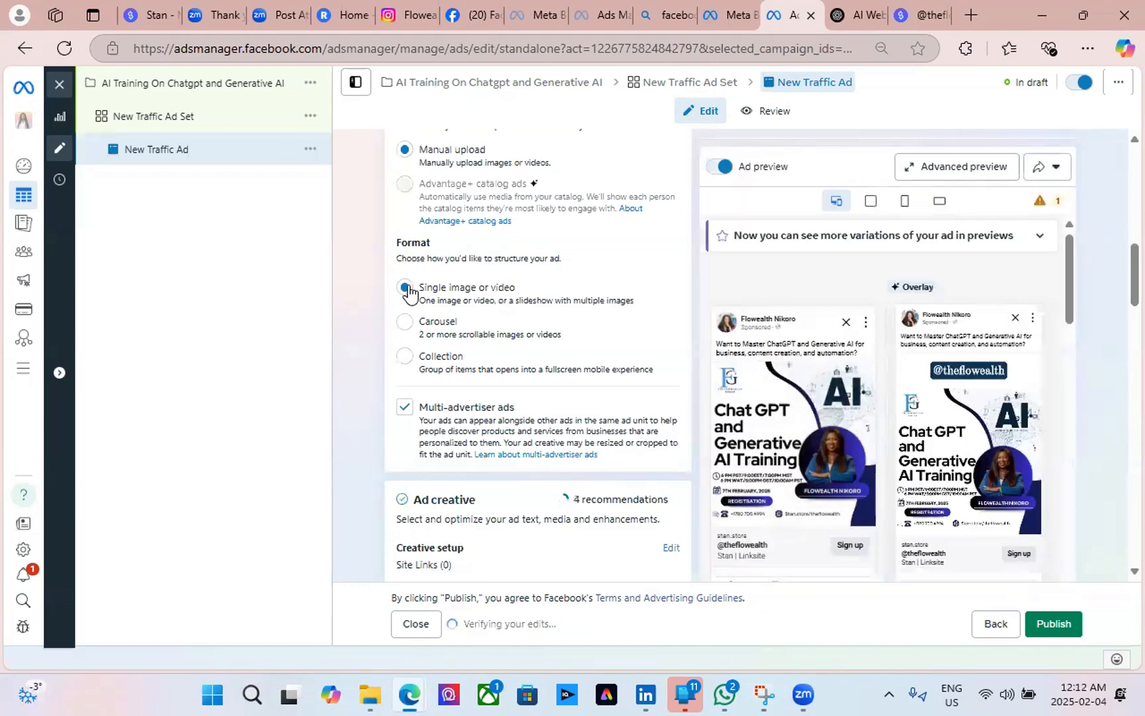
scroll(511, 339, "up", 5)
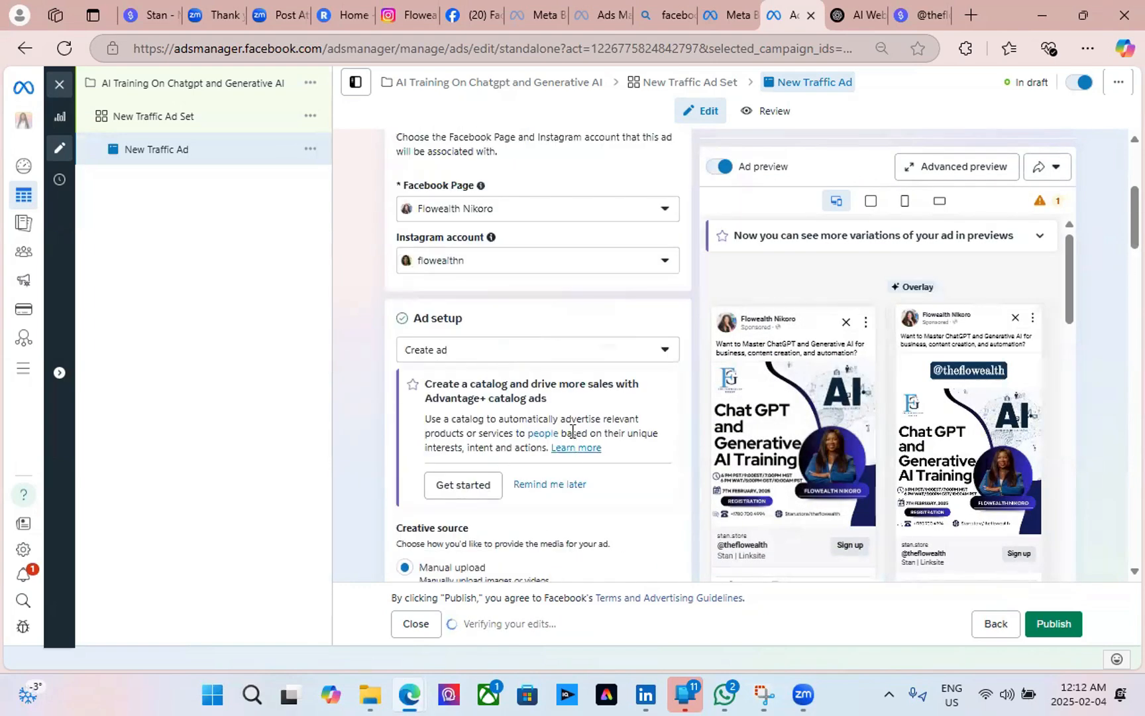
scroll(572, 430, "down", 10)
scroll(572, 430, "down", 15)
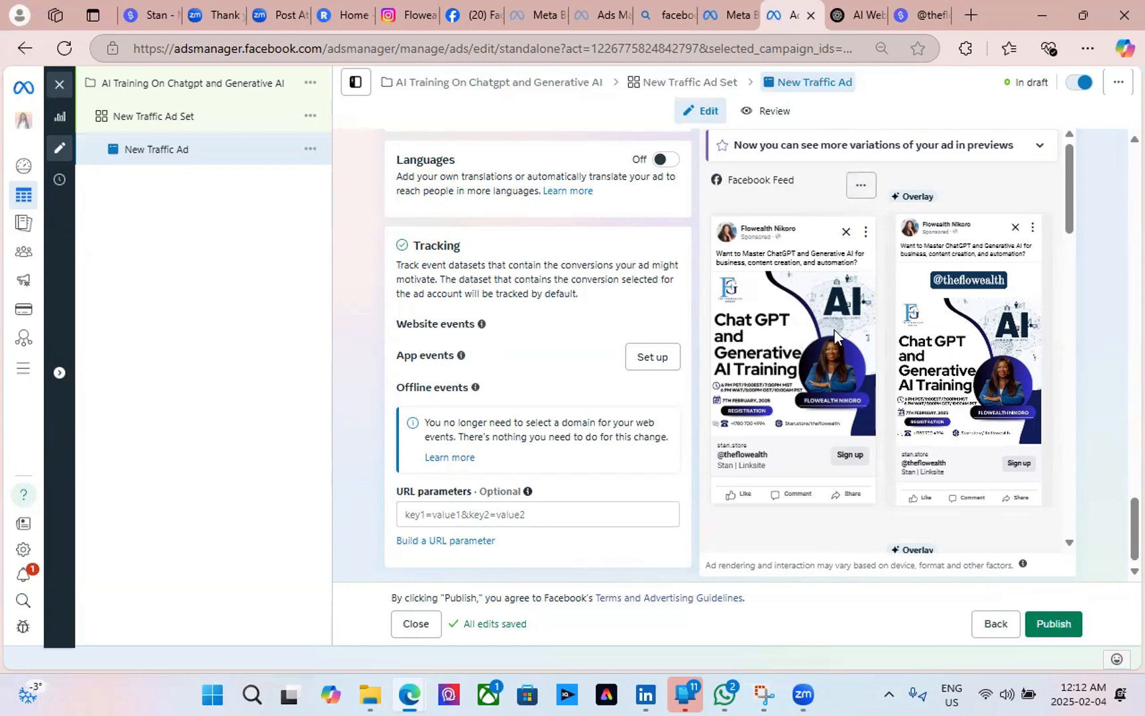
scroll(833, 335, "up", 10)
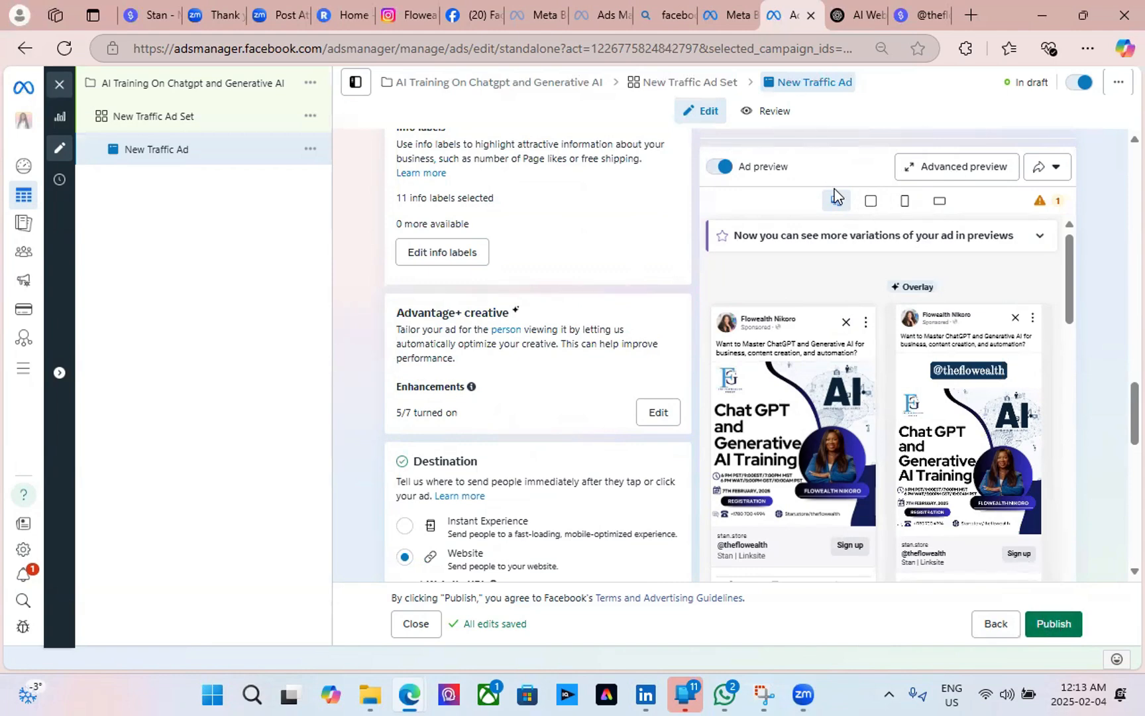
Preview the ad in Feeds, then Stories and Reels, then Right column placements.
left_click(870, 202)
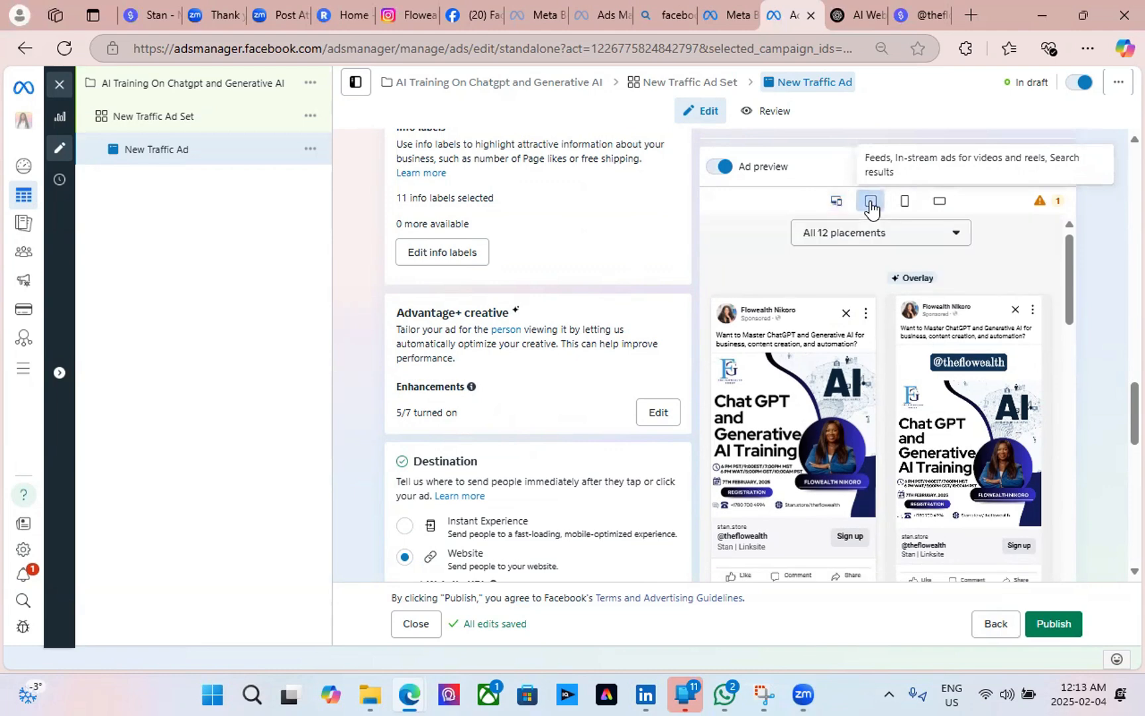
left_click(904, 202)
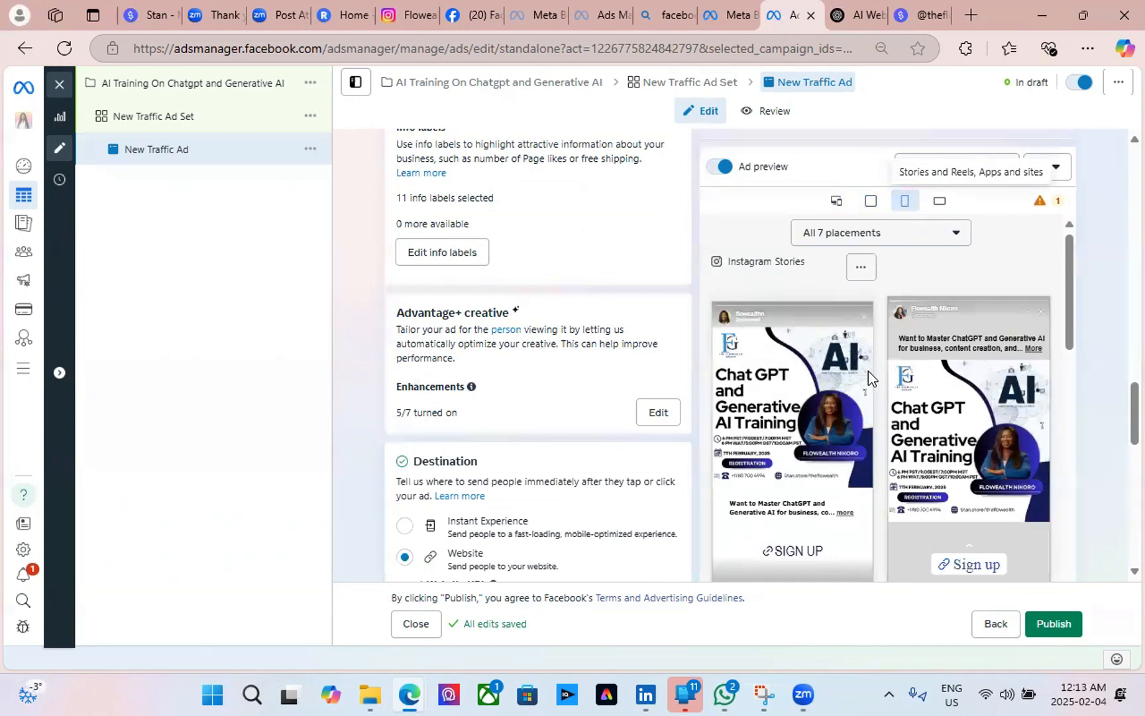
left_click(936, 203)
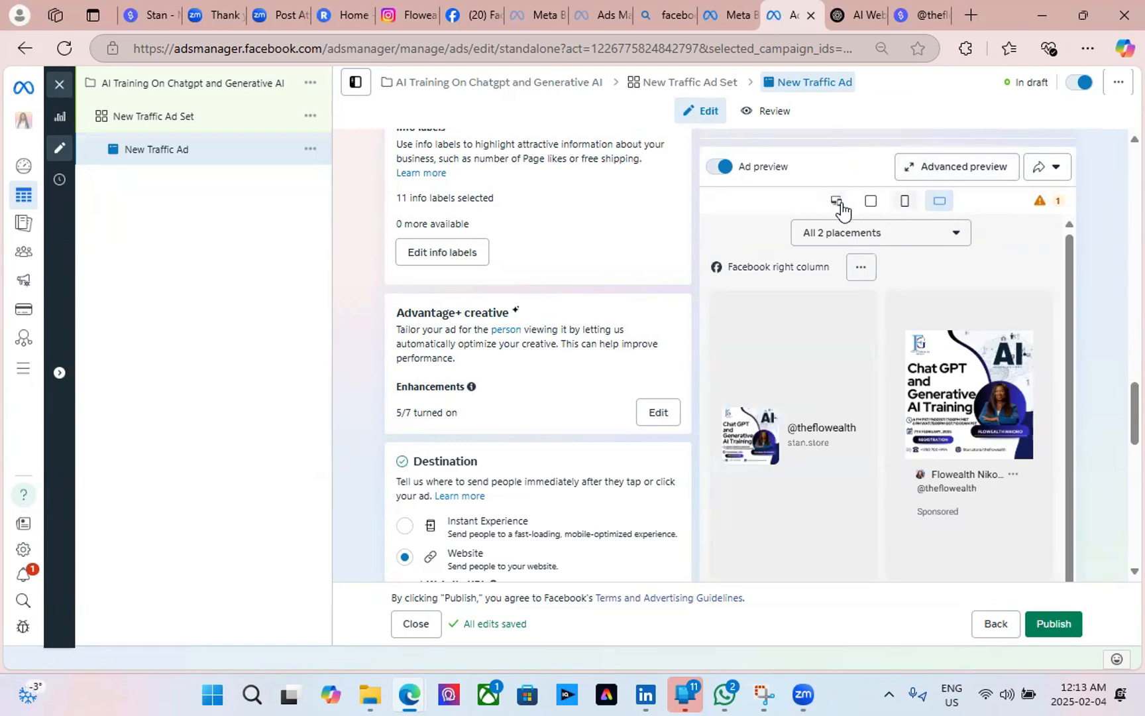
scroll(967, 212, "up", 3)
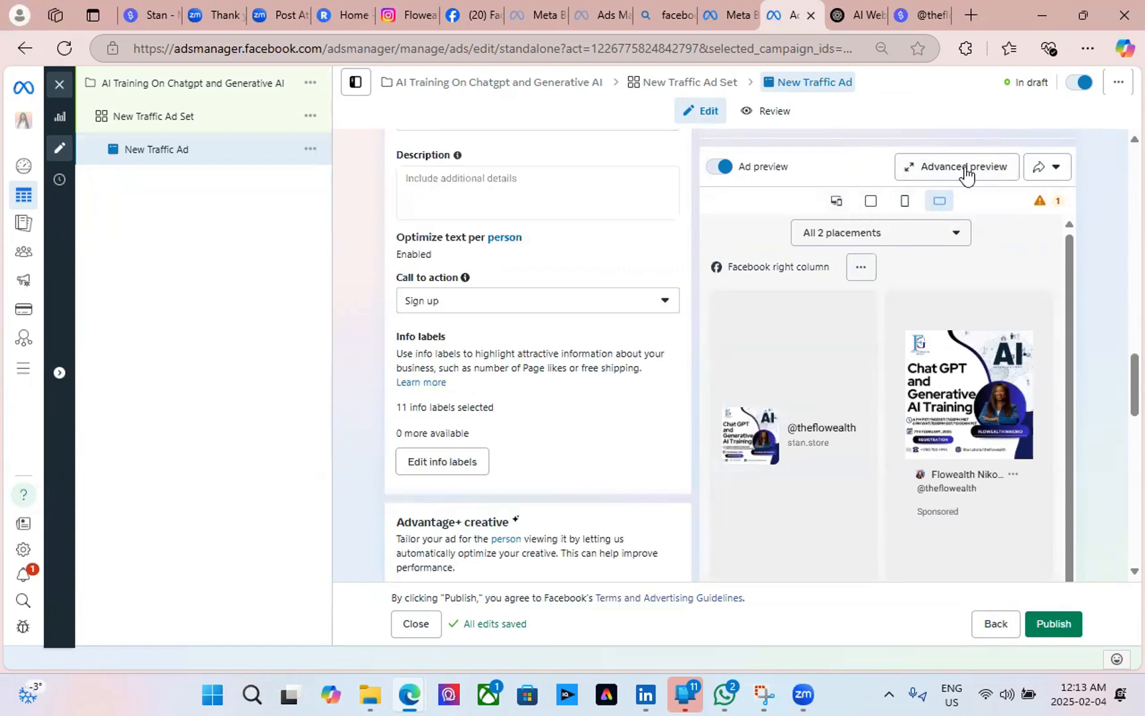
Scroll through every placement in Advanced preview, then save back to the ad editor.
left_click(961, 174)
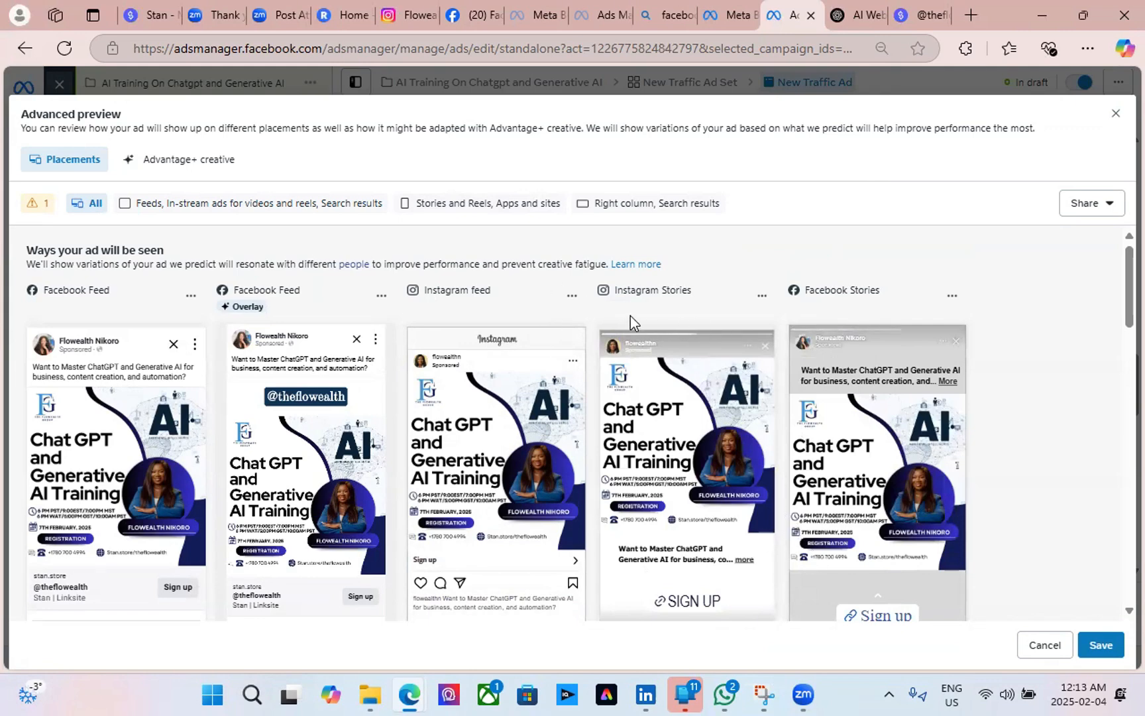
scroll(614, 558, "down", 3)
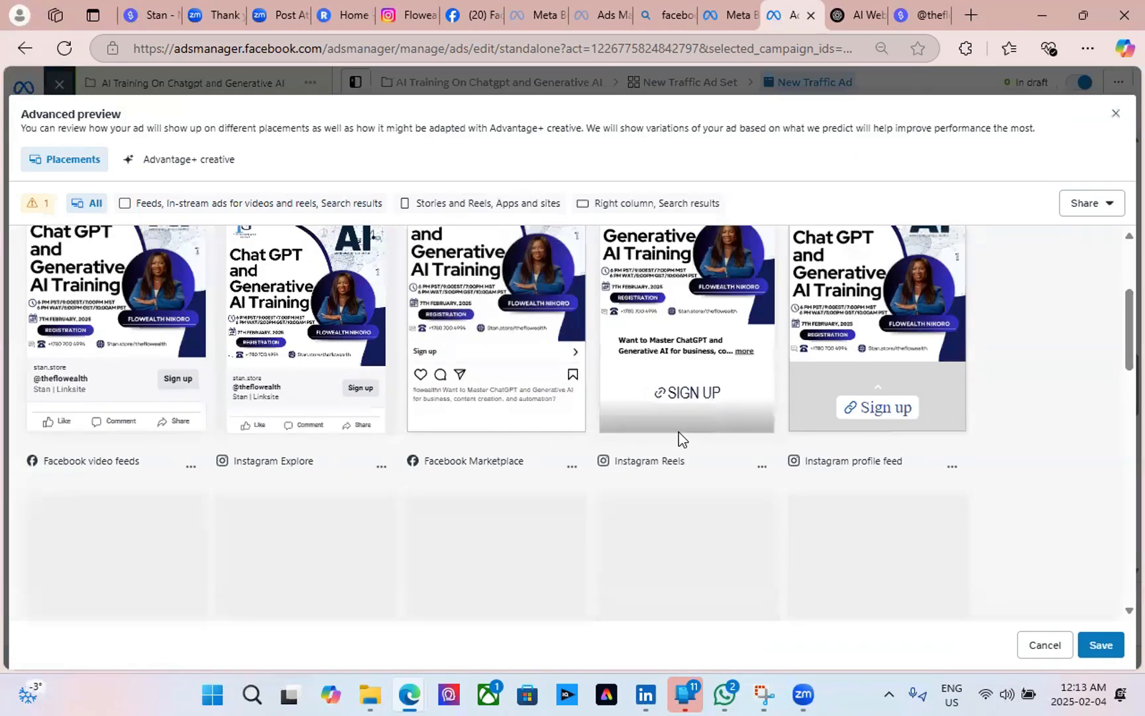
scroll(679, 432, "up", 3)
scroll(332, 465, "down", 5)
scroll(331, 466, "up", 3)
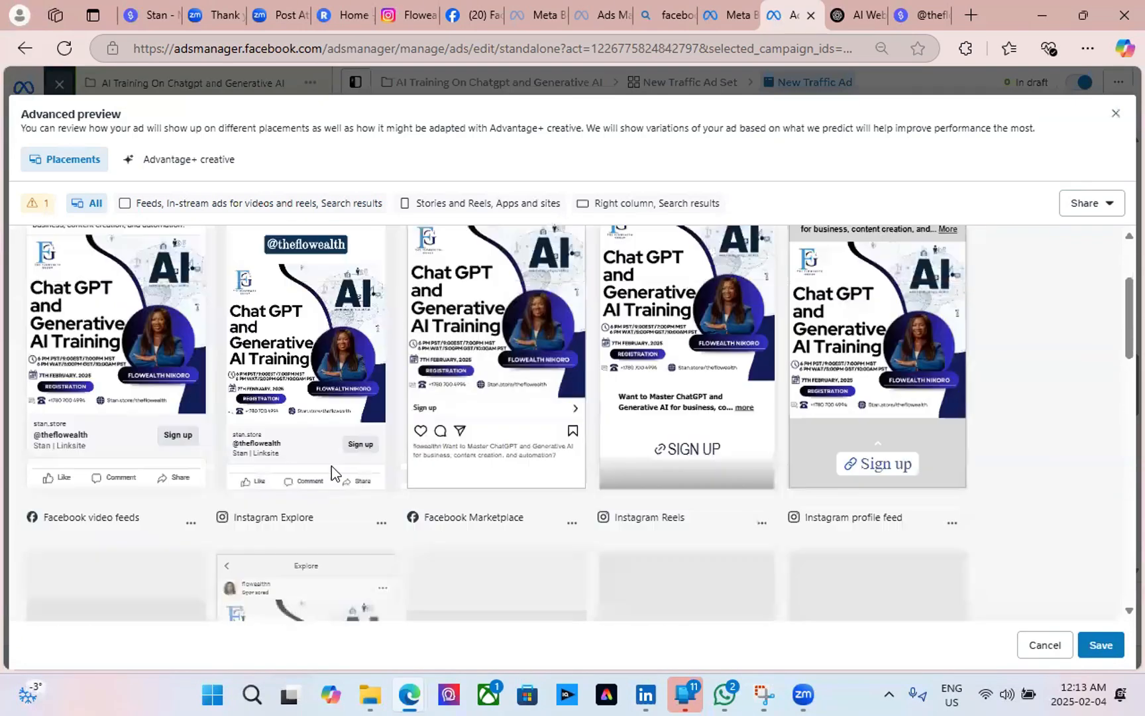
scroll(332, 466, "down", 4)
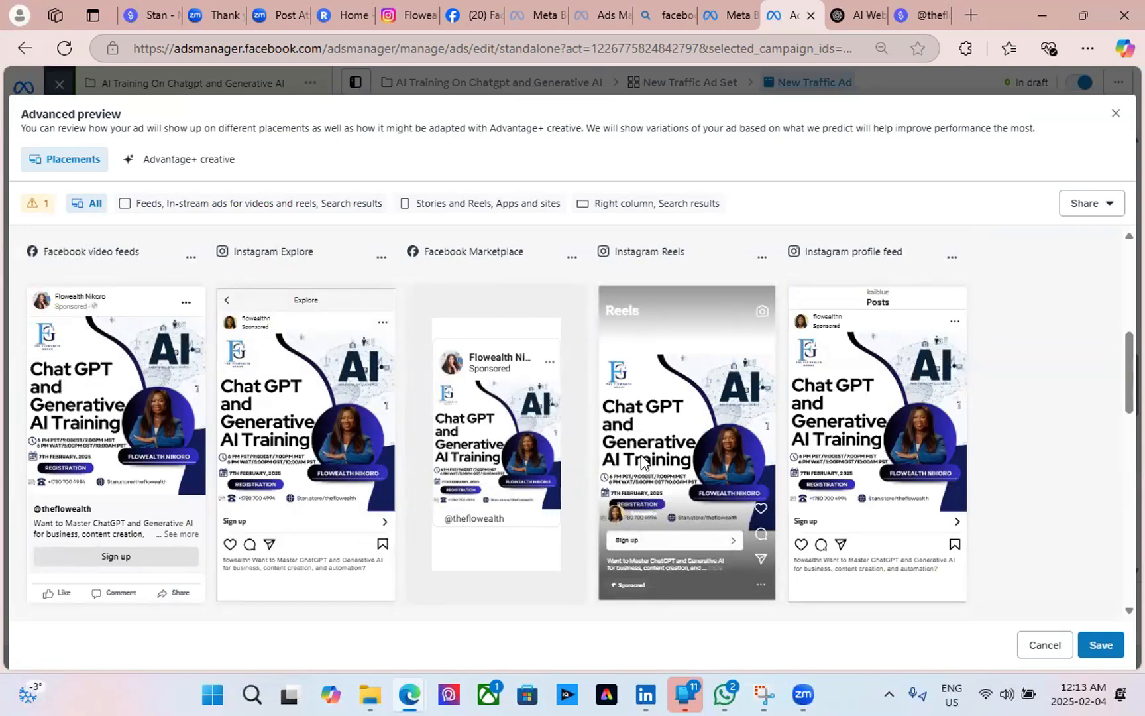
scroll(527, 456, "down", 3)
scroll(528, 456, "down", 3)
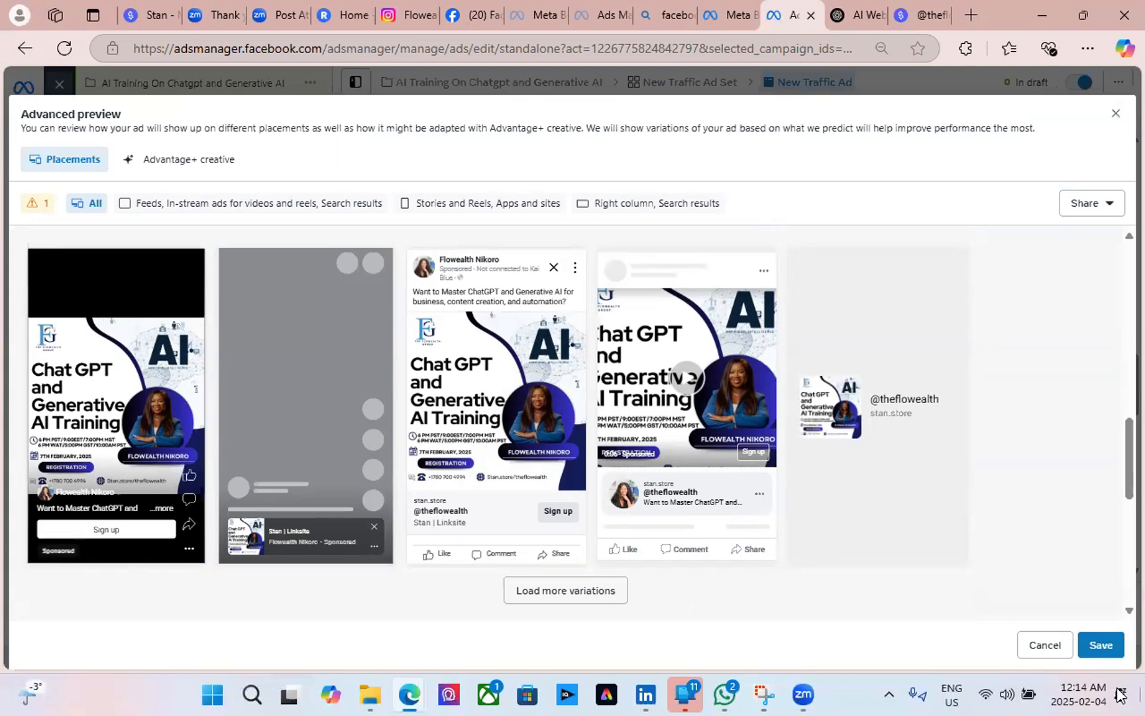
left_click(1100, 644)
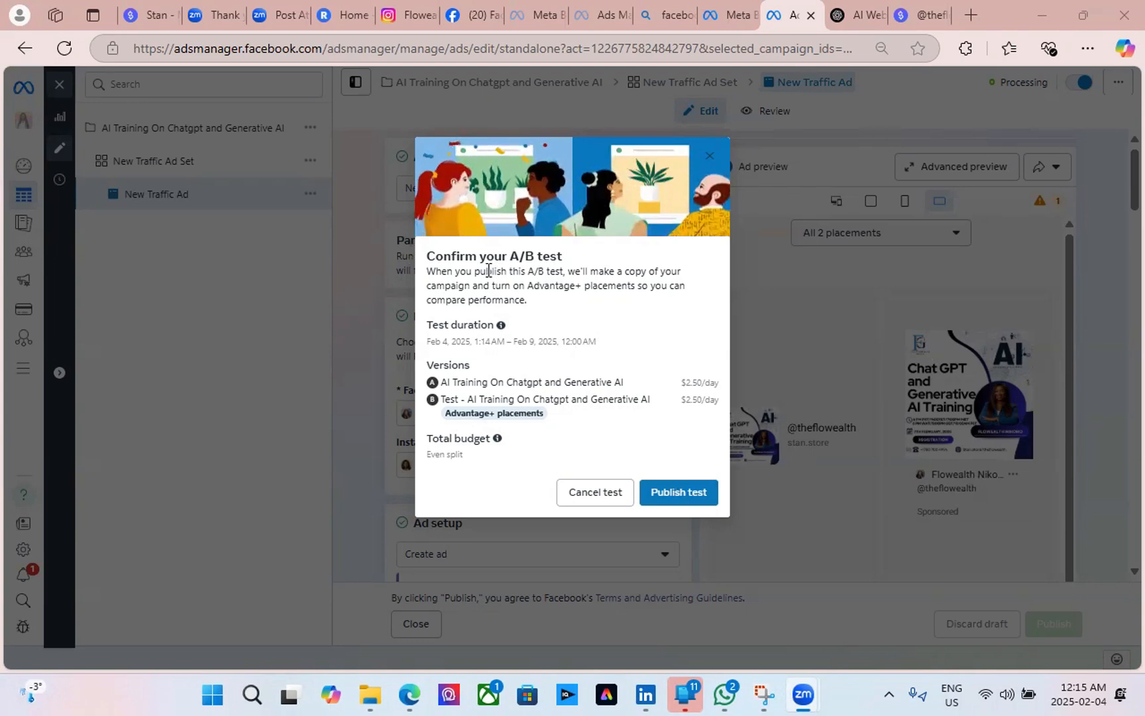
Confirm Publish test so the campaign copy becomes version B.
left_click(683, 492)
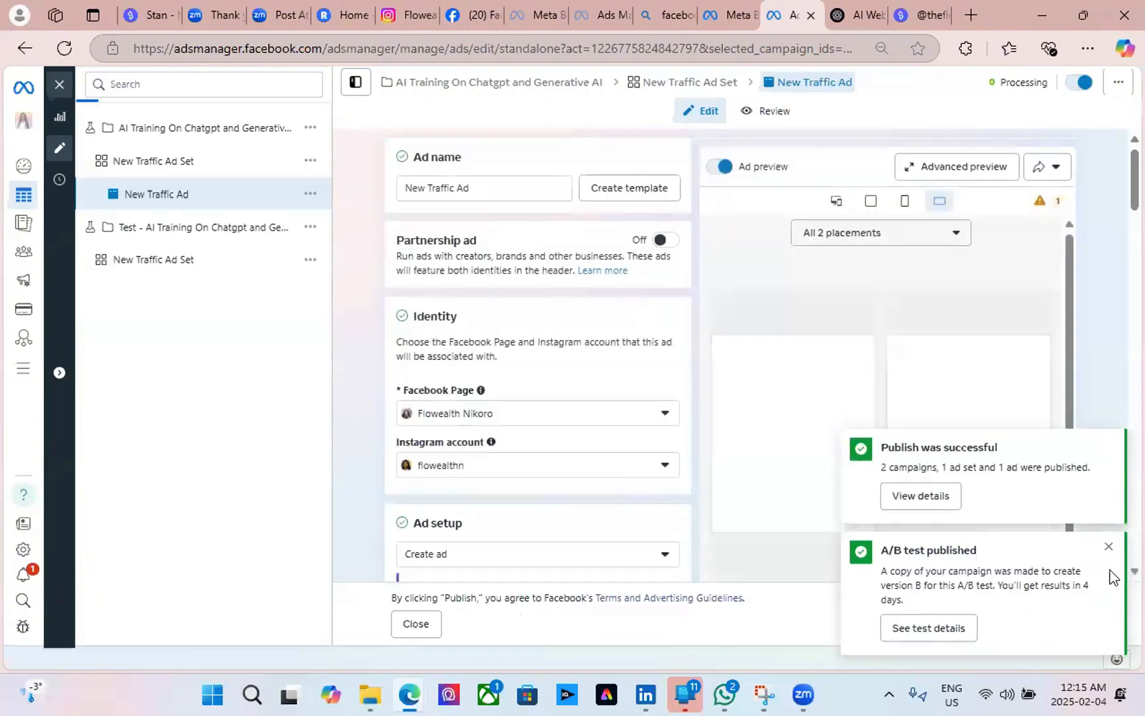
Dismiss the A/B test published and Publish successful notices, then look over the ad form.
left_click(1108, 545)
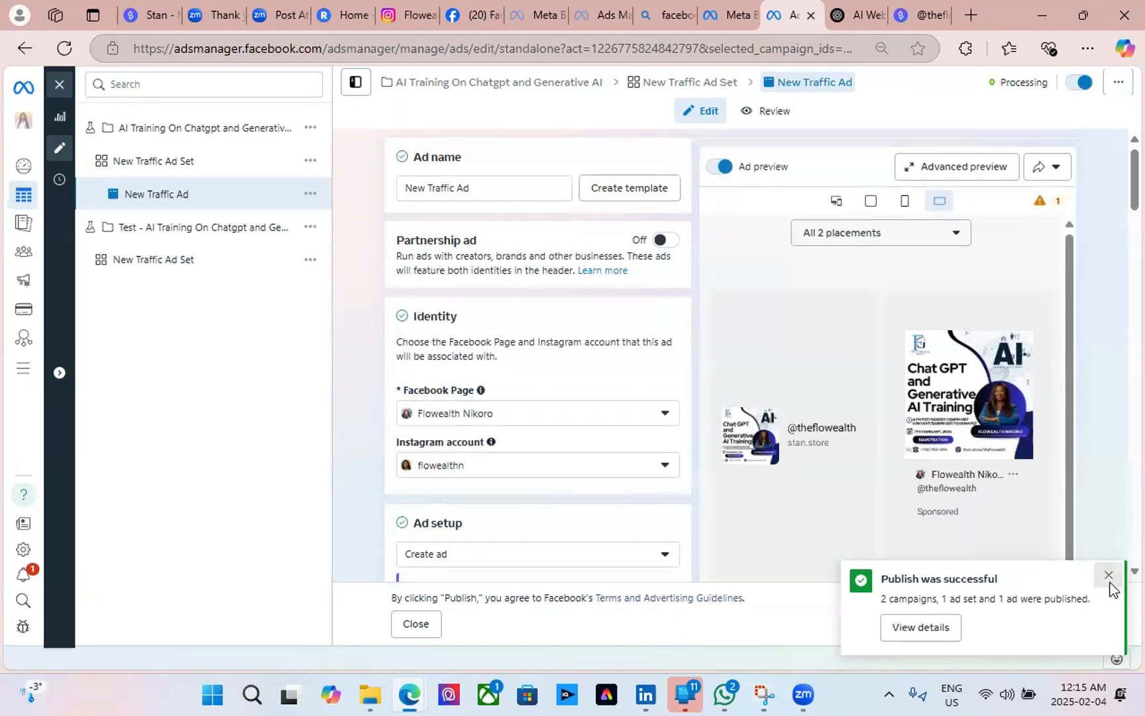
left_click(1107, 575)
scroll(524, 431, "down", 8)
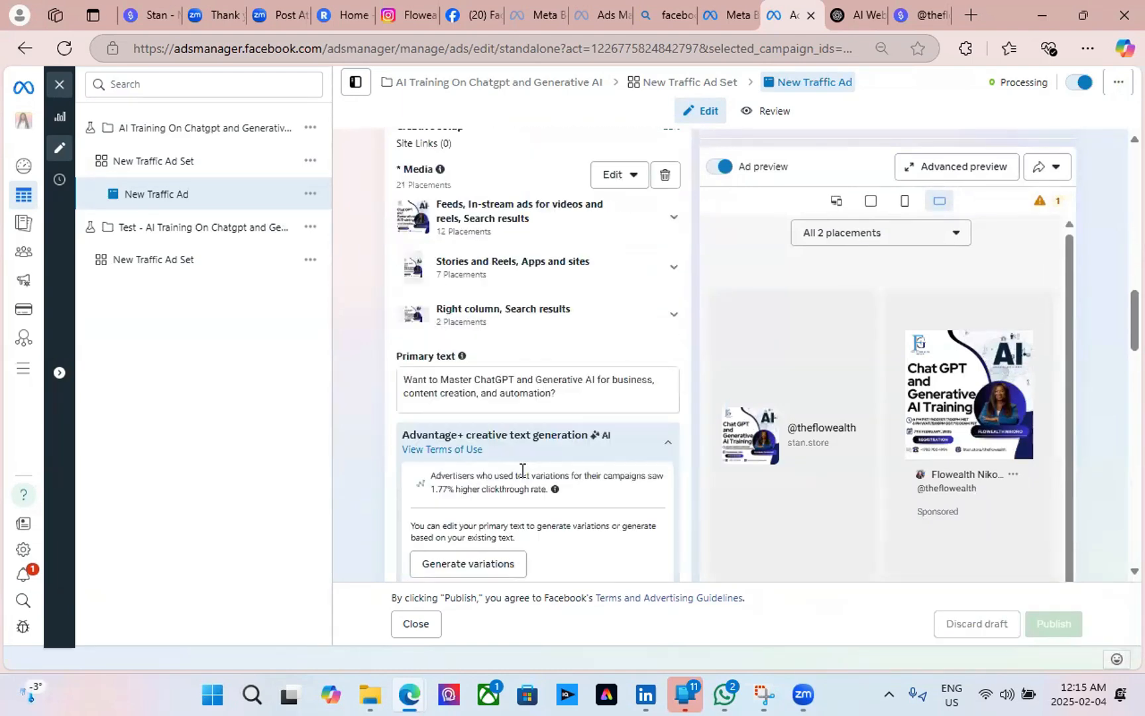
scroll(521, 477, "up", 8)
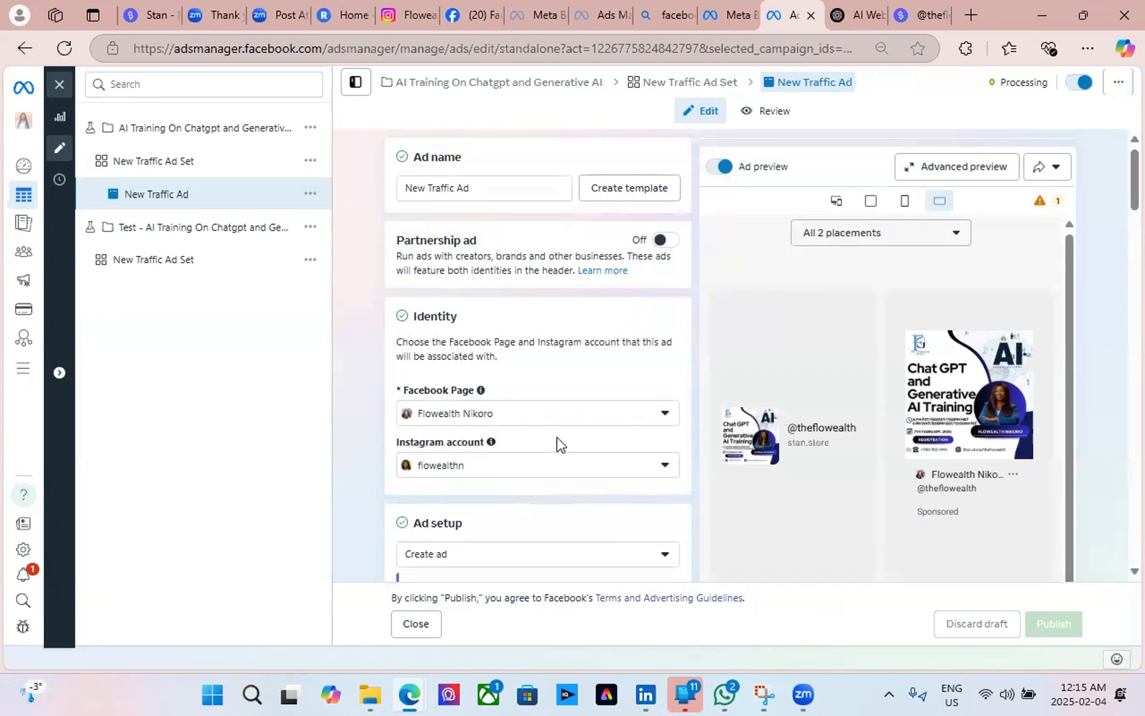
scroll(557, 444, "down", 6)
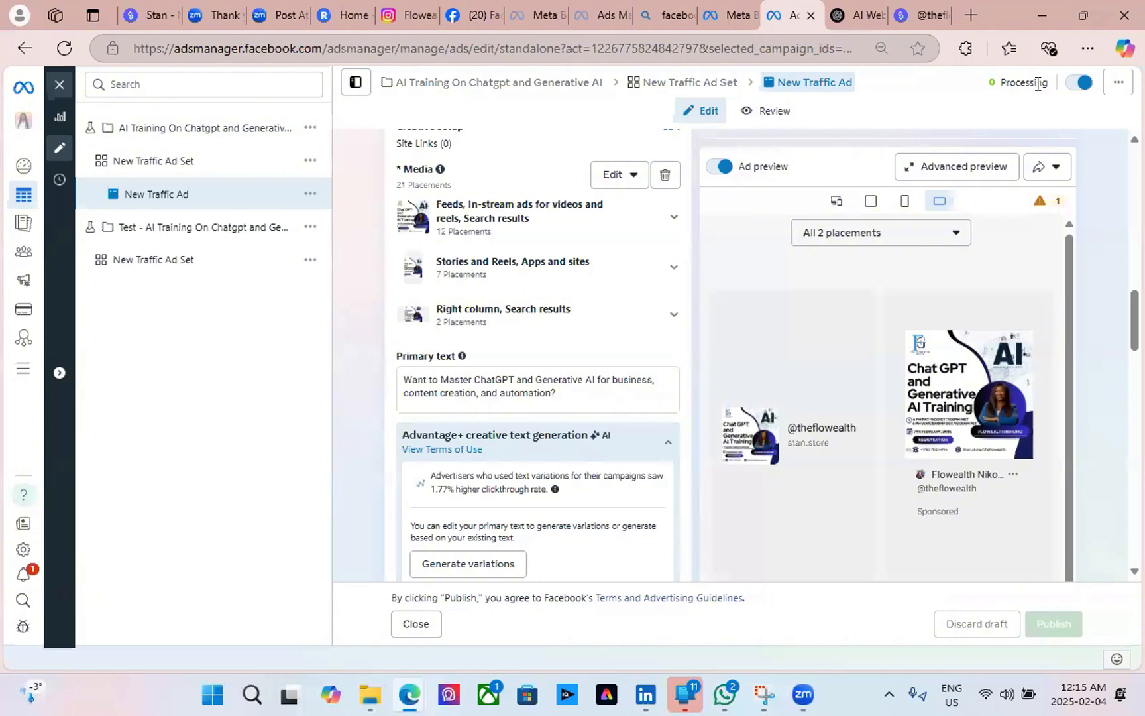
scroll(697, 516, "down", 10)
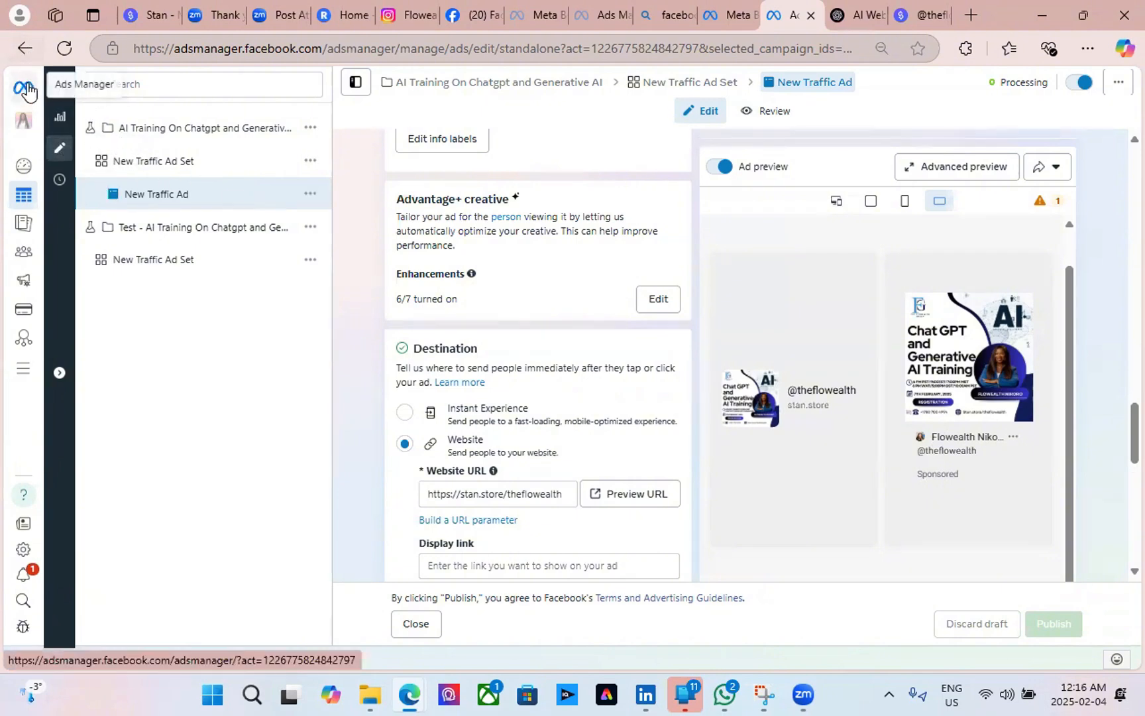
Return to the Ads table, where New Traffic Ad shows as Processing.
left_click(57, 91)
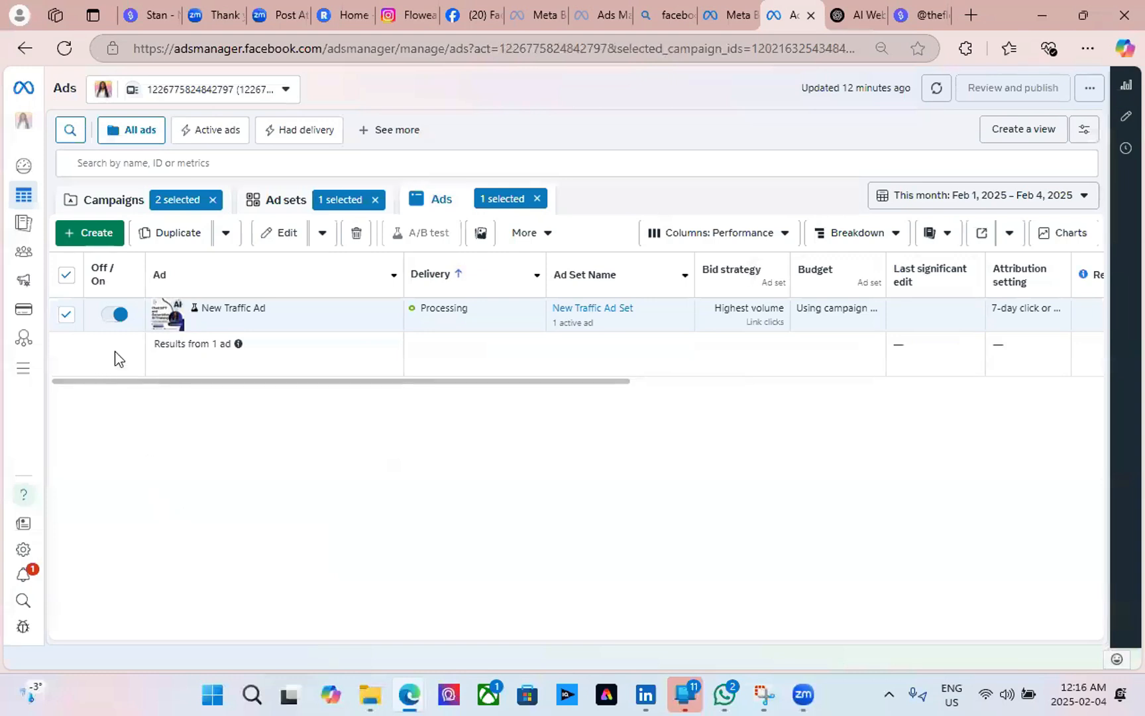
mouse_move(102, 276)
mouse_move(605, 283)
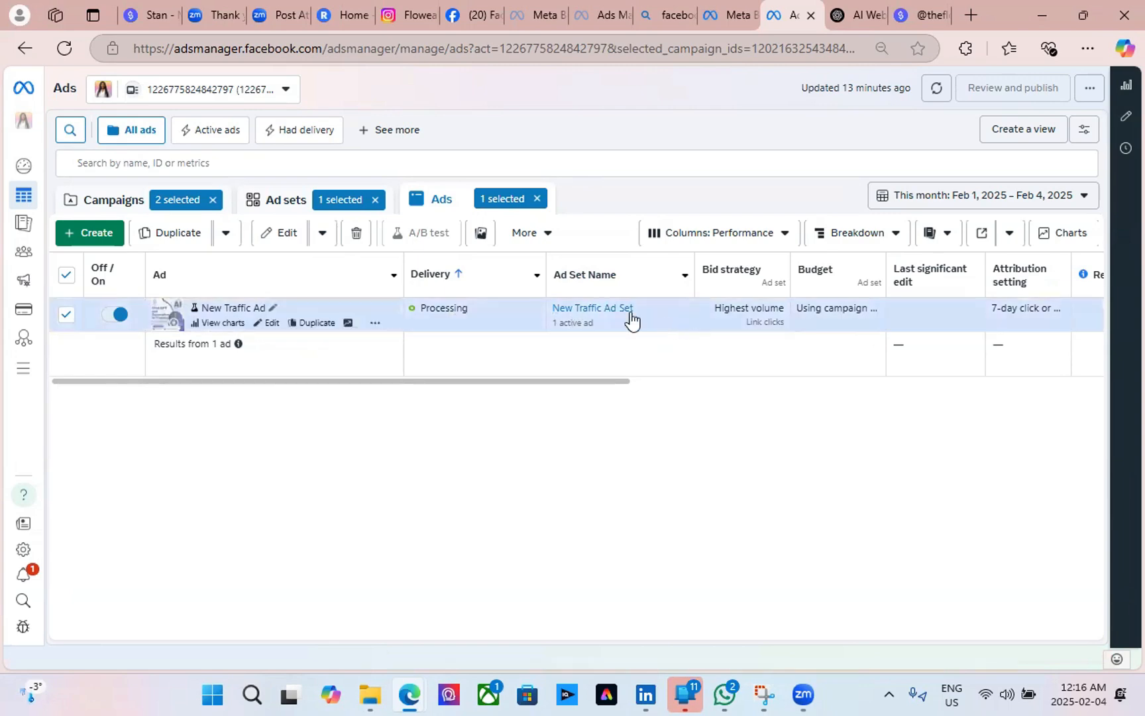
Rename New Traffic Ad to 'AI Training for Chatgpt and Generative AI'.
left_click(267, 322)
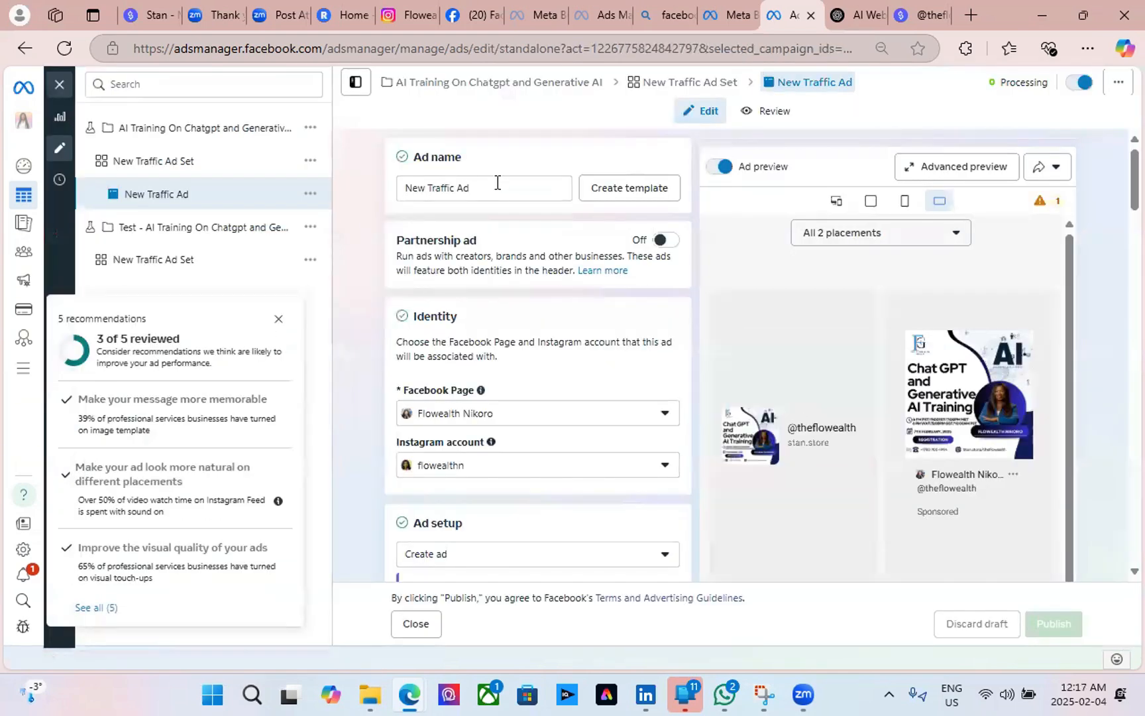
left_click_drag(497, 180, 406, 187)
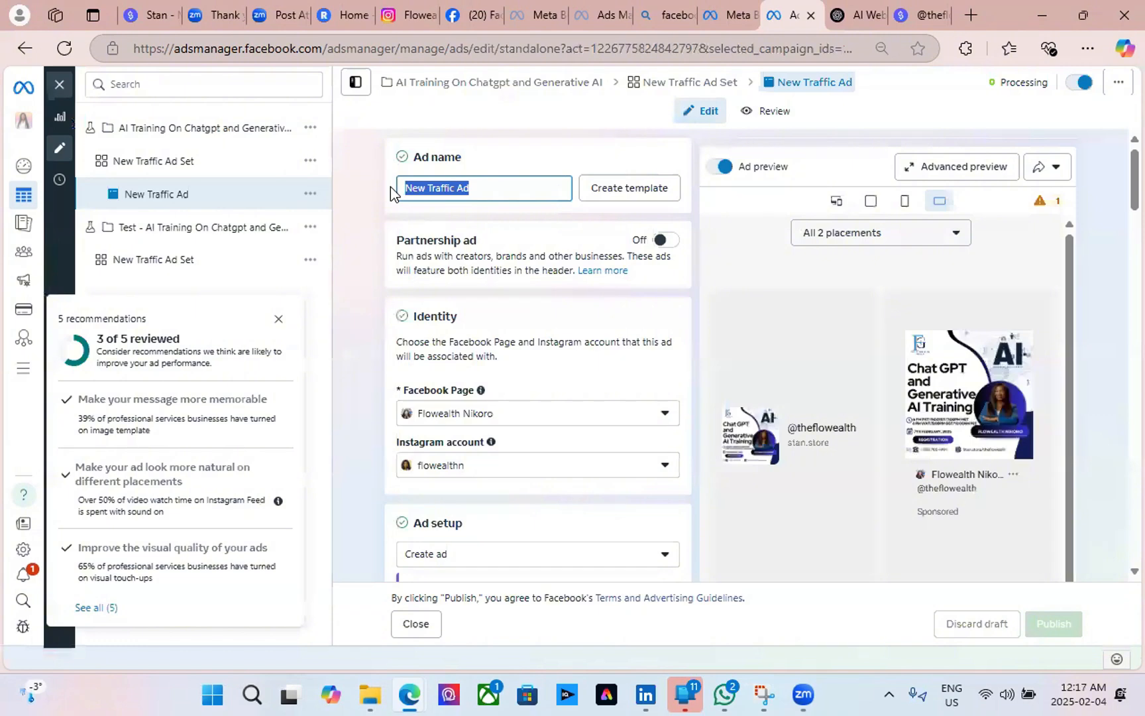
type("AI ")
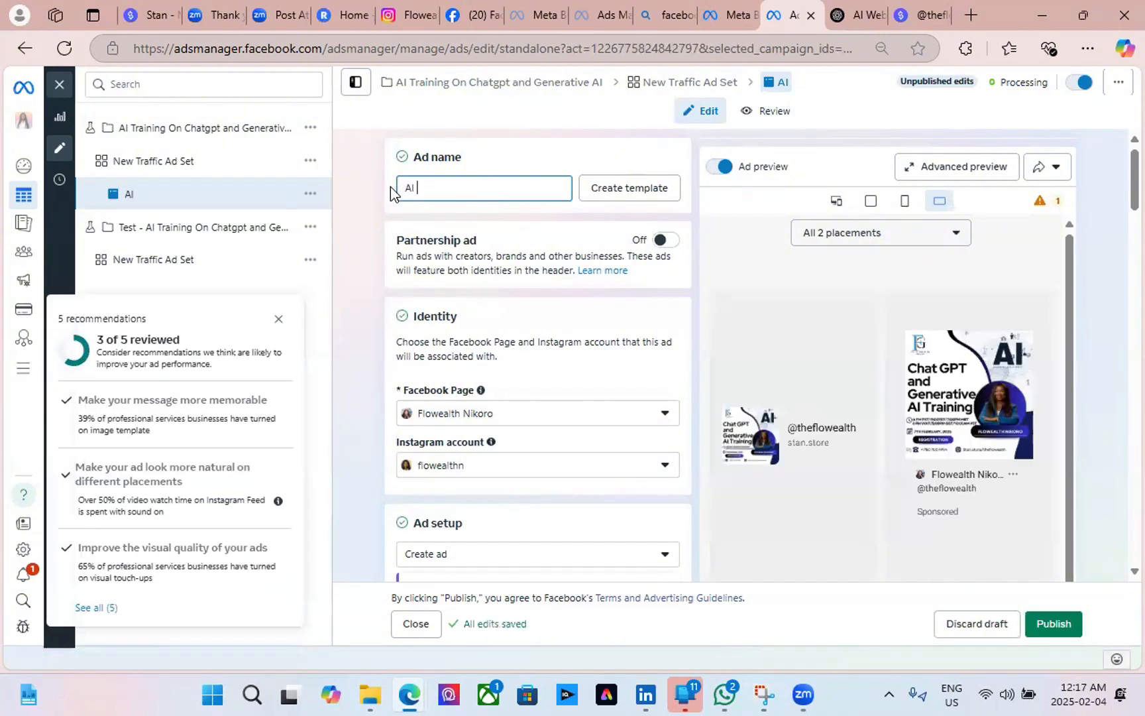
type("Training")
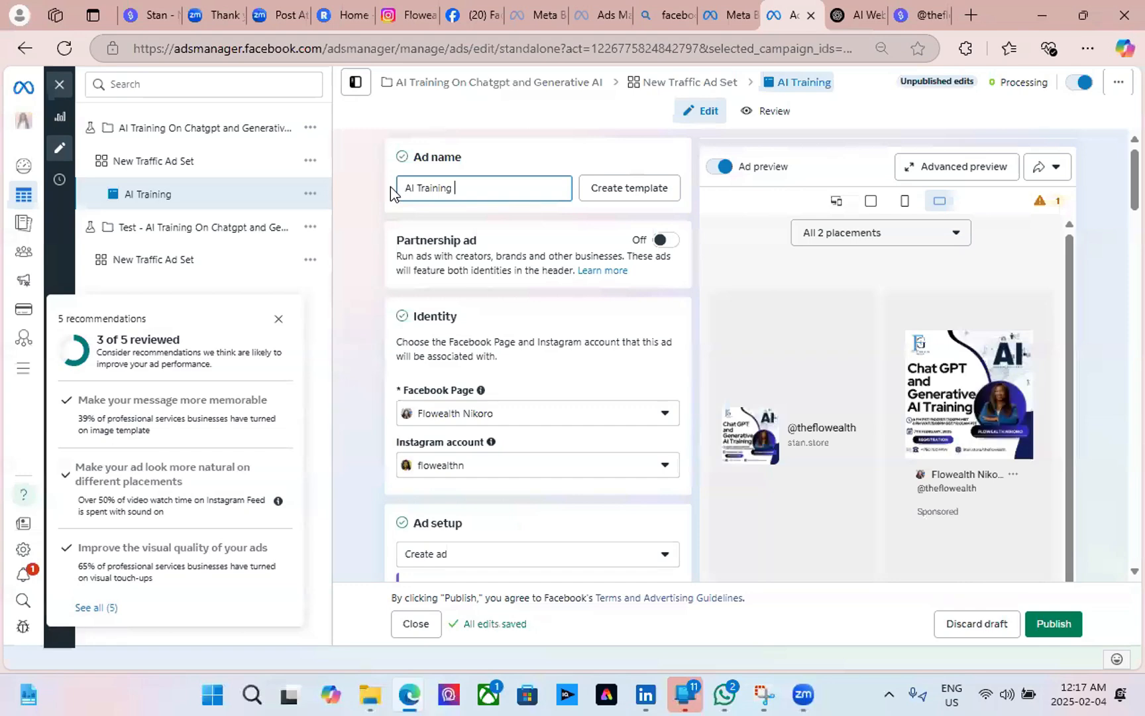
type(" for Chatgpt andf")
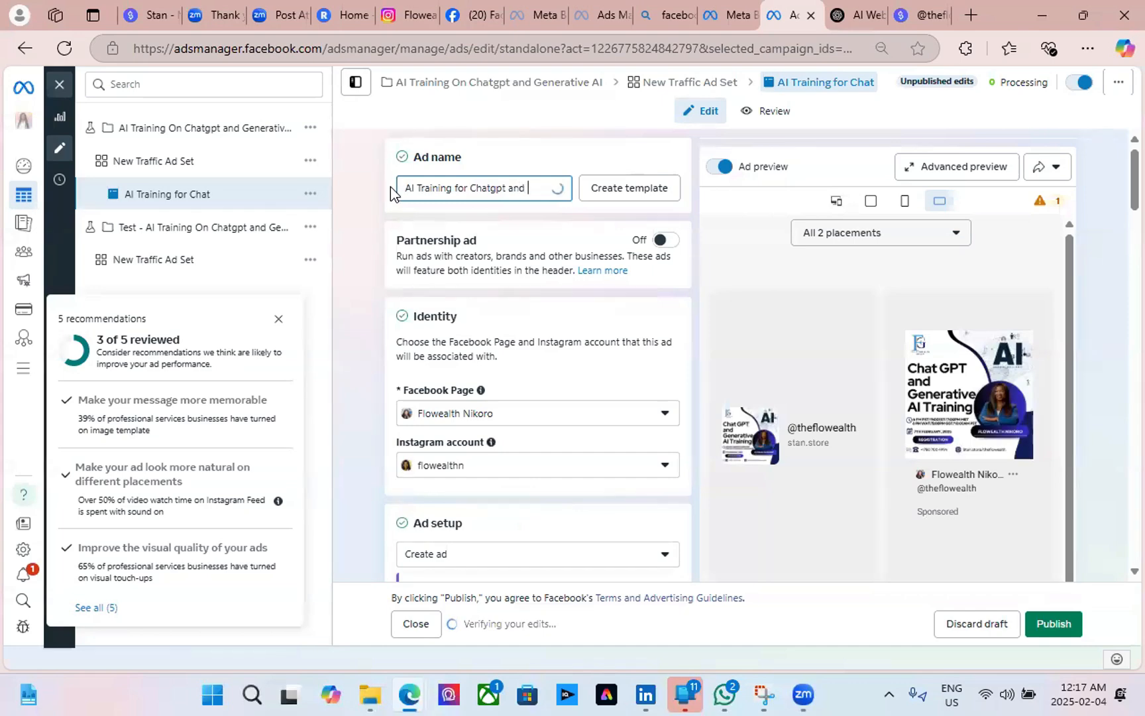
key("BackSpace")
type("Generative")
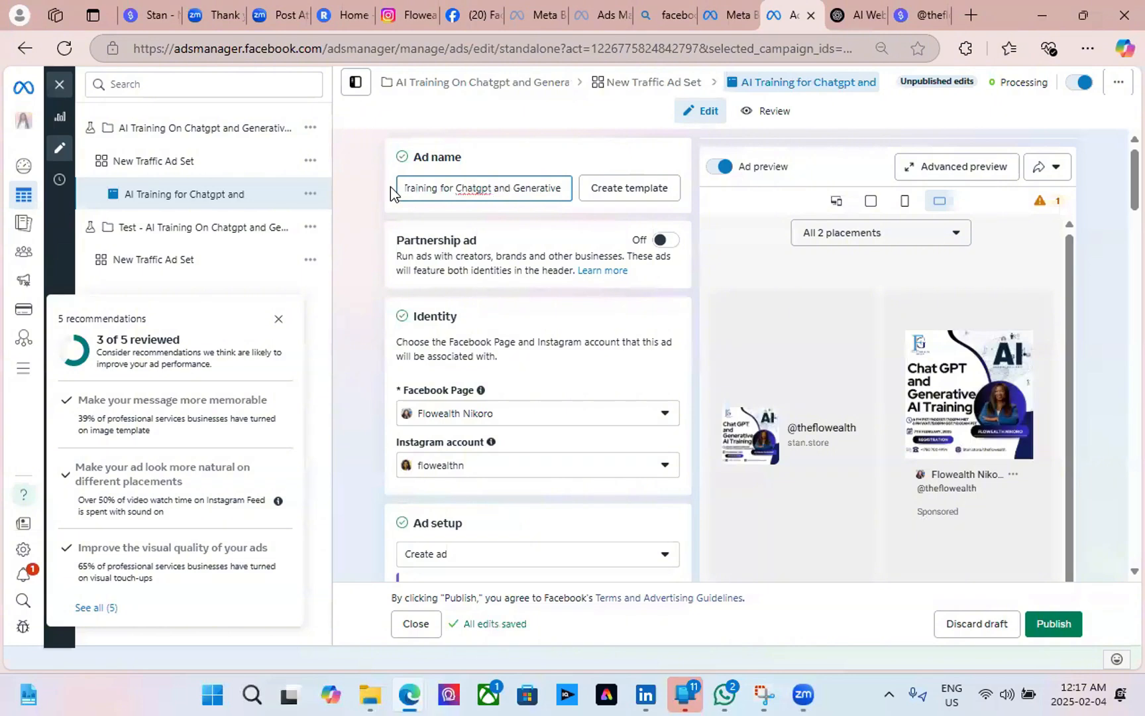
type(" Ai")
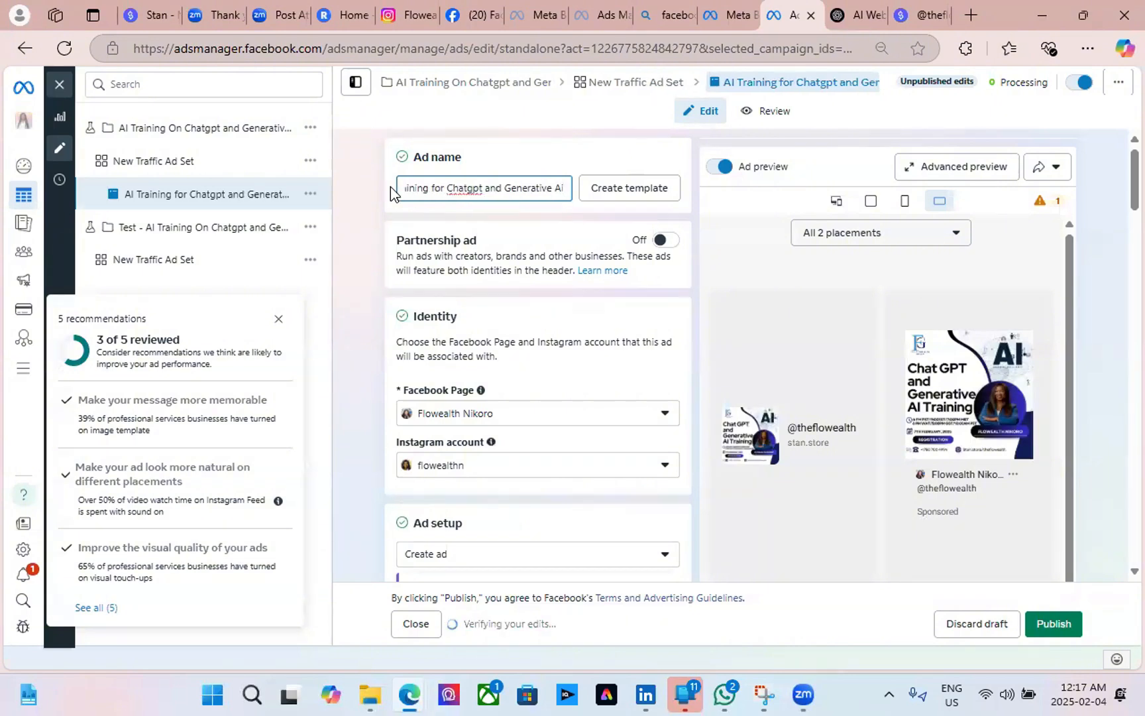
key("BackSpace")
type("I")
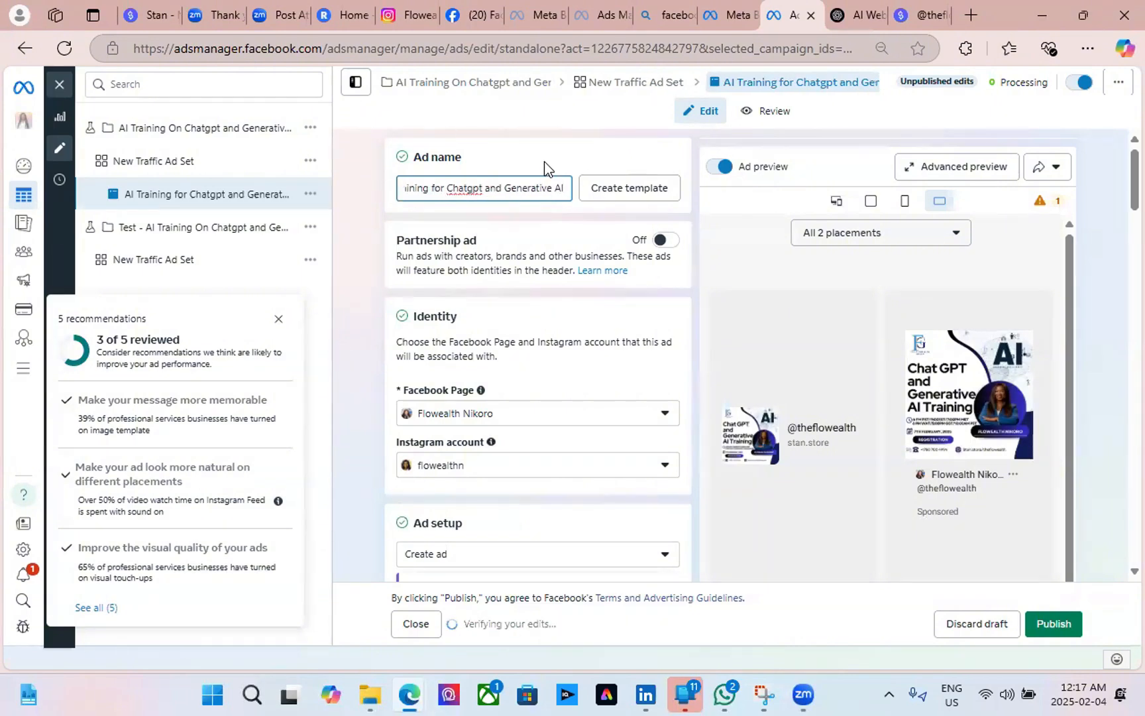
left_click(544, 167)
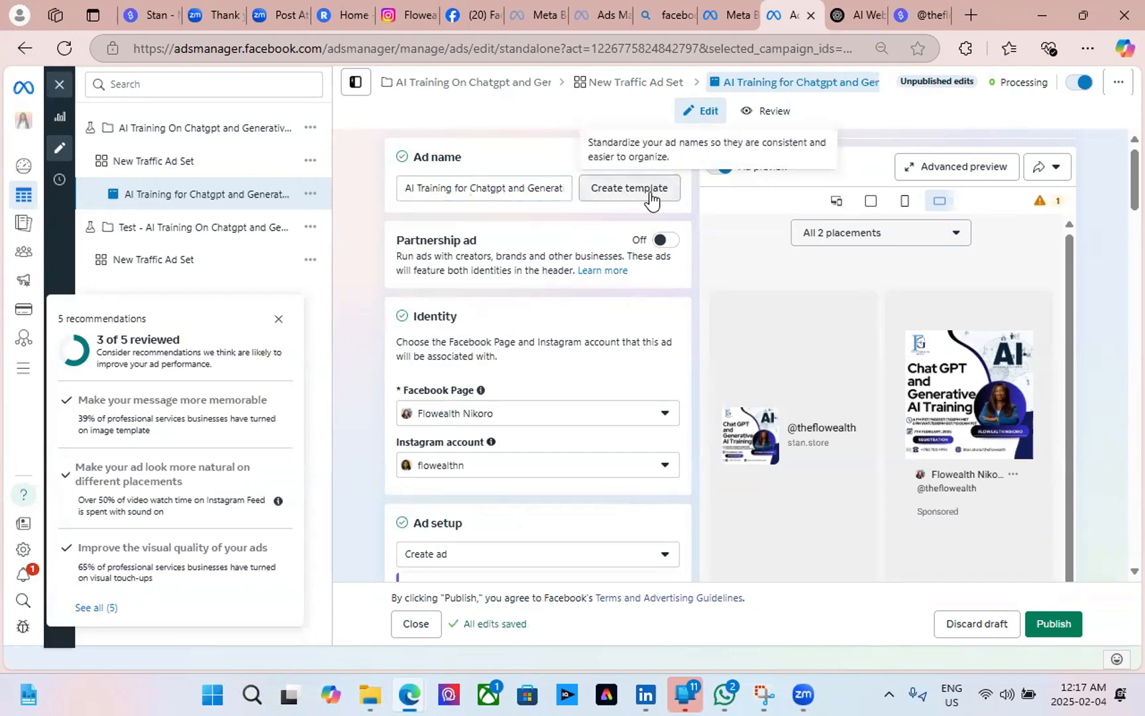
Apply Custom template 1 with '_' separator, naming the ad 'Single Image'.
left_click(638, 190)
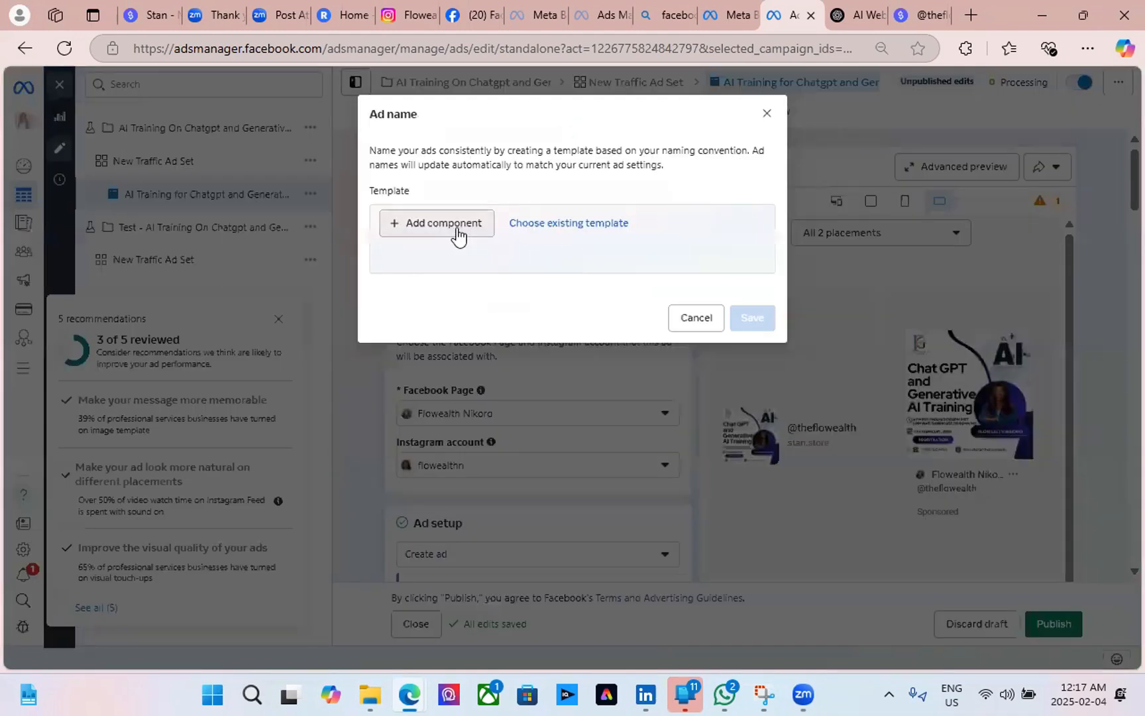
left_click(425, 233)
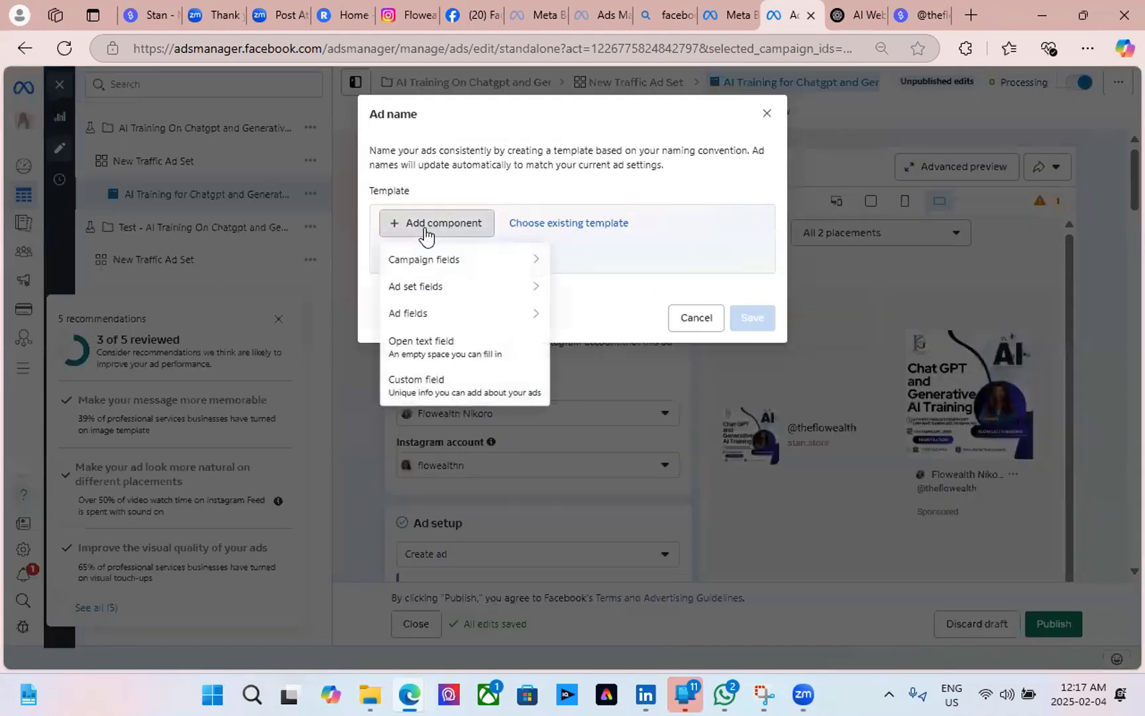
mouse_move(517, 267)
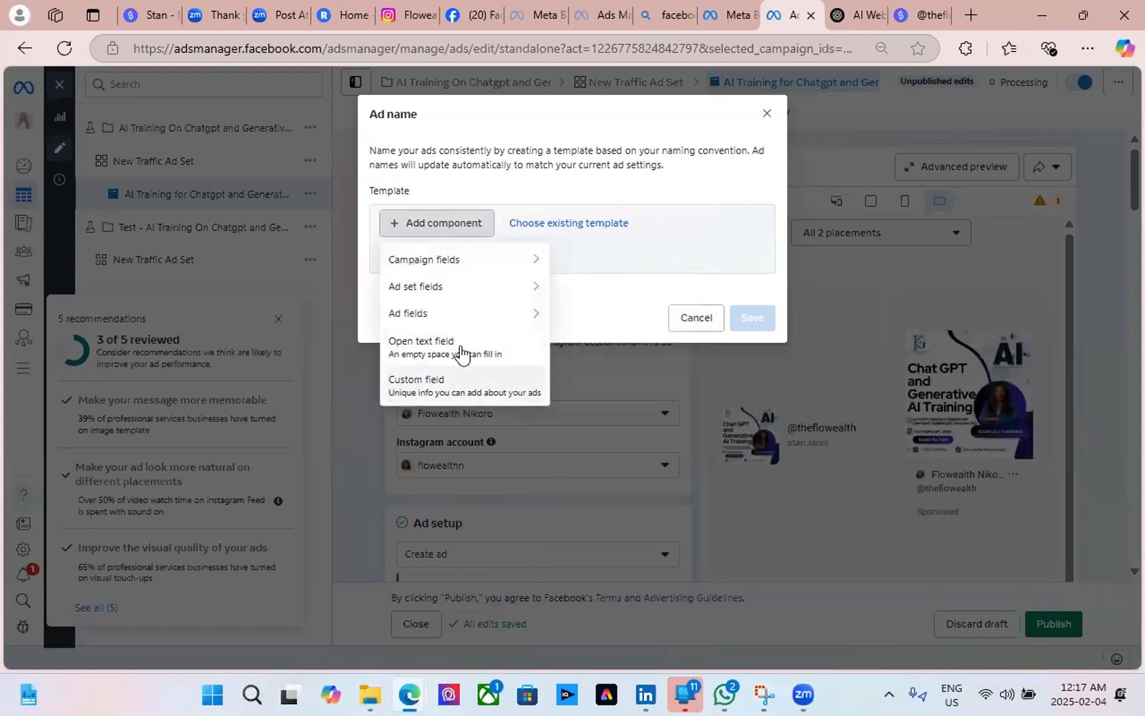
left_click(587, 225)
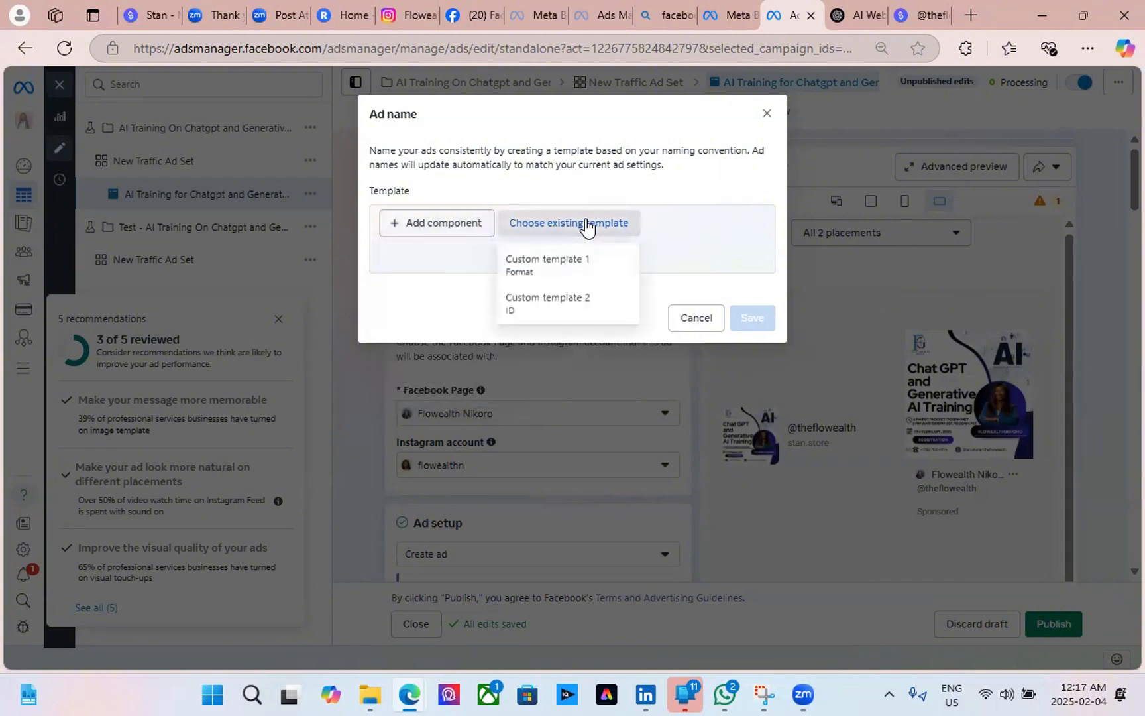
left_click(578, 265)
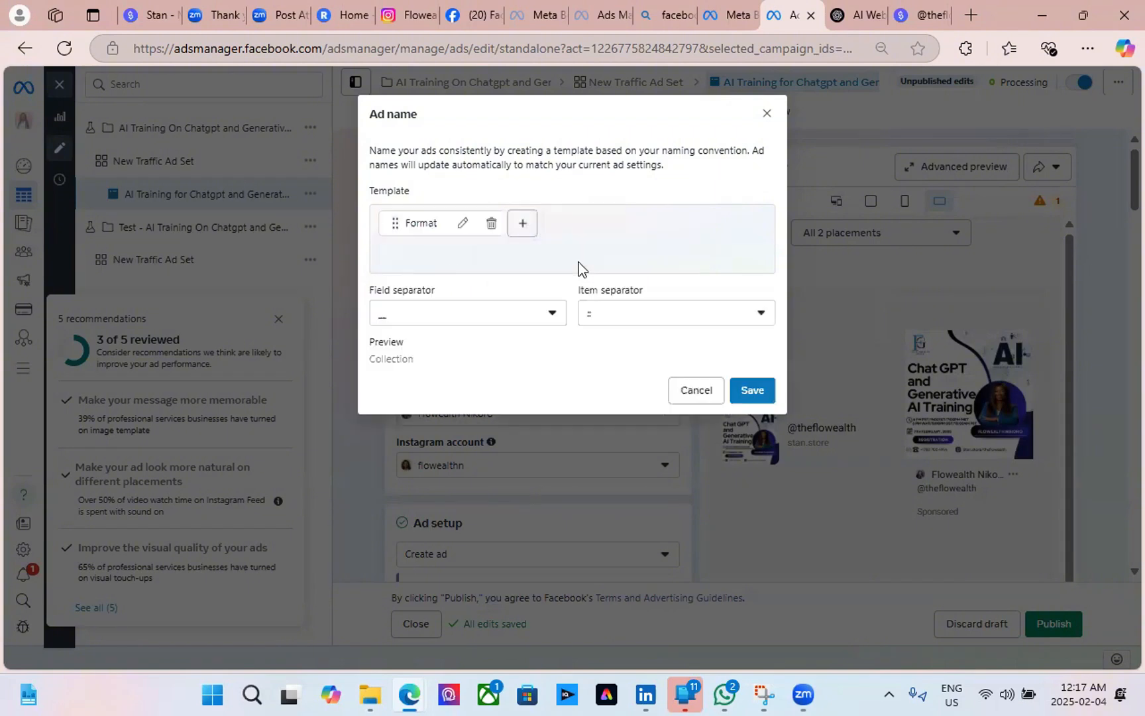
left_click(548, 319)
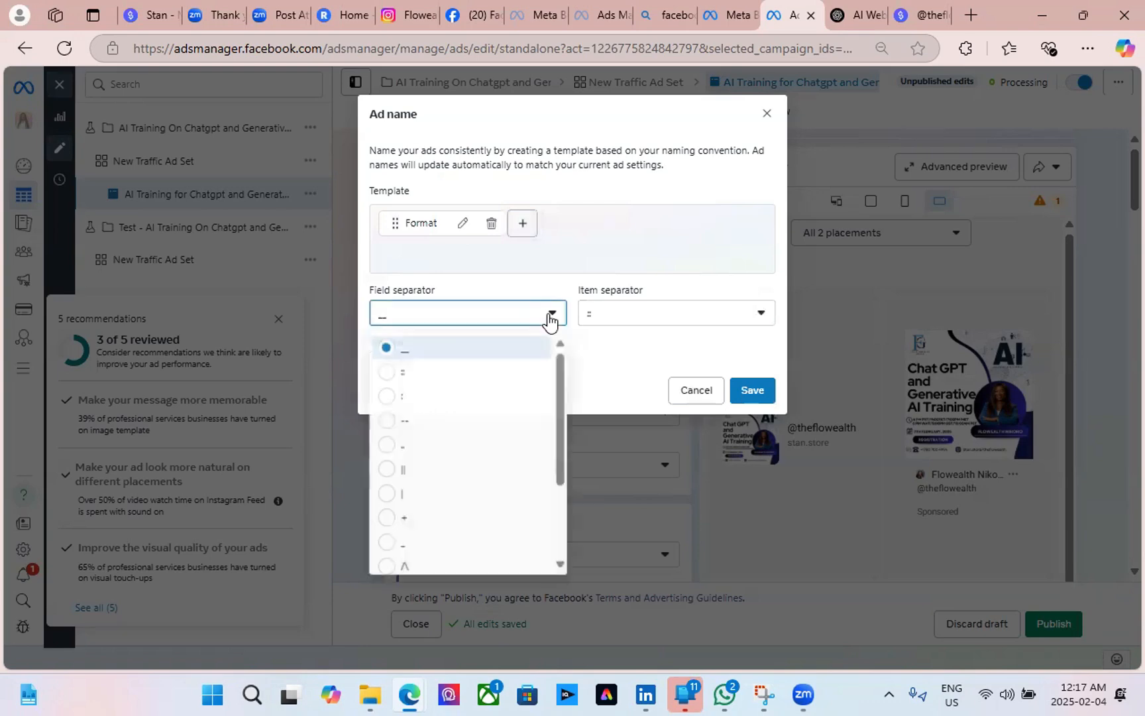
left_click(605, 233)
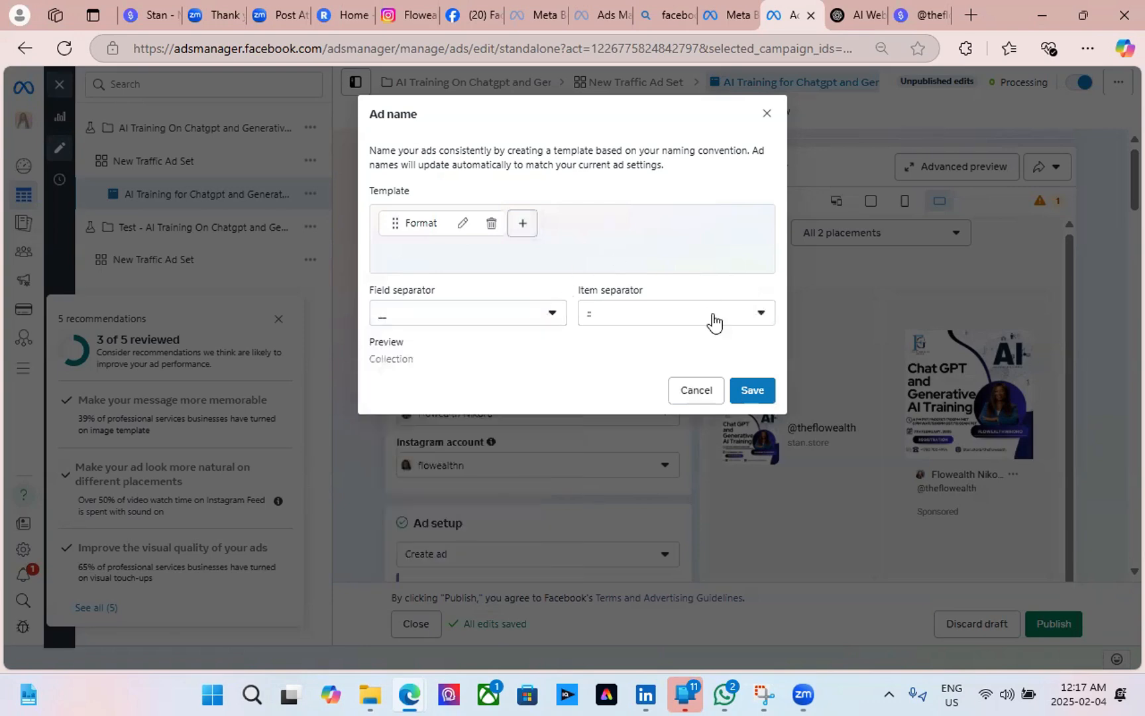
left_click(752, 390)
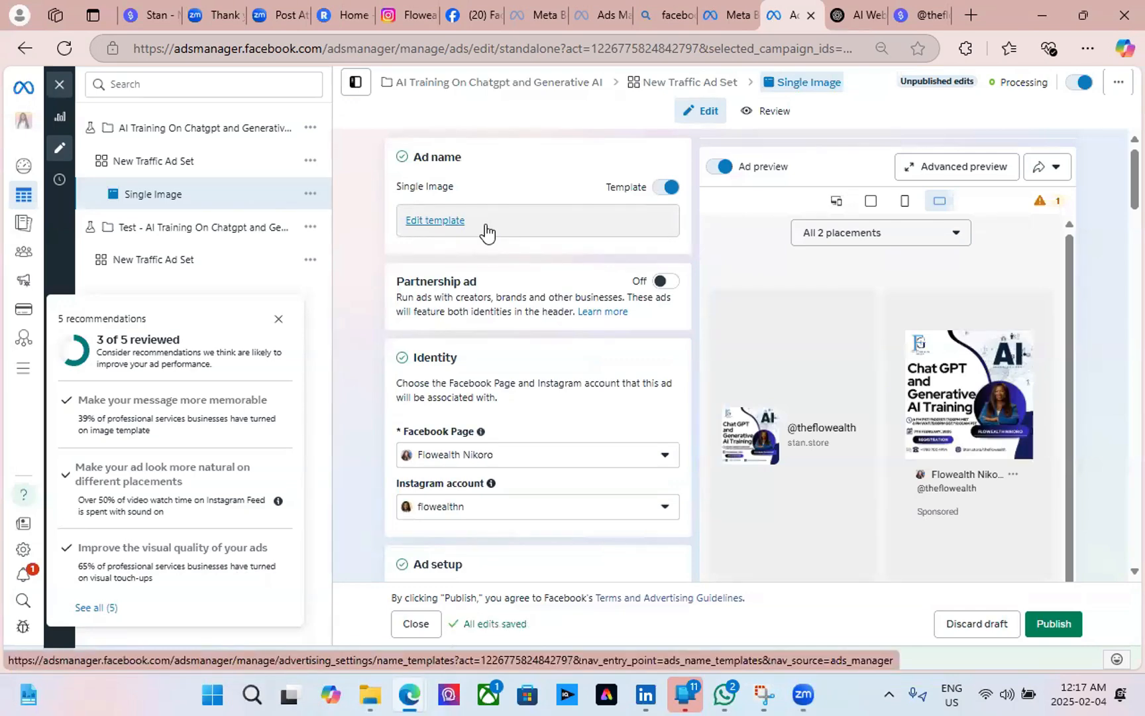
Open the Name templates settings page, then go to the Campaigns table.
scroll(480, 318, "down", 8)
scroll(467, 320, "up", 8)
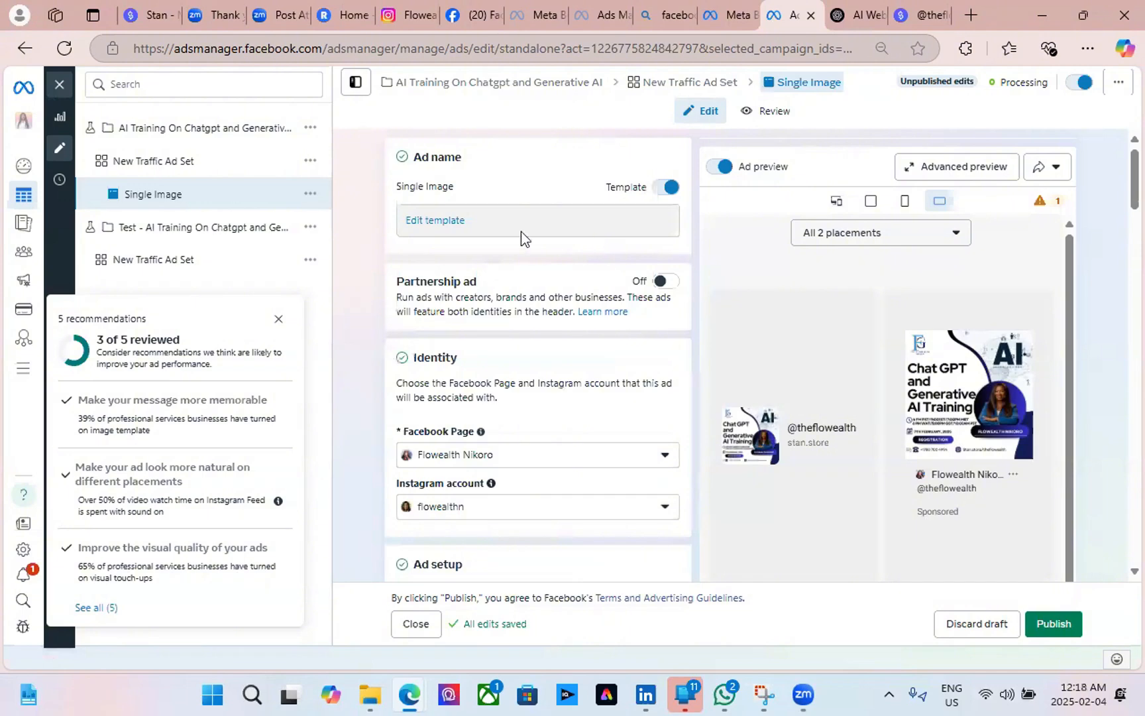
left_click(431, 224)
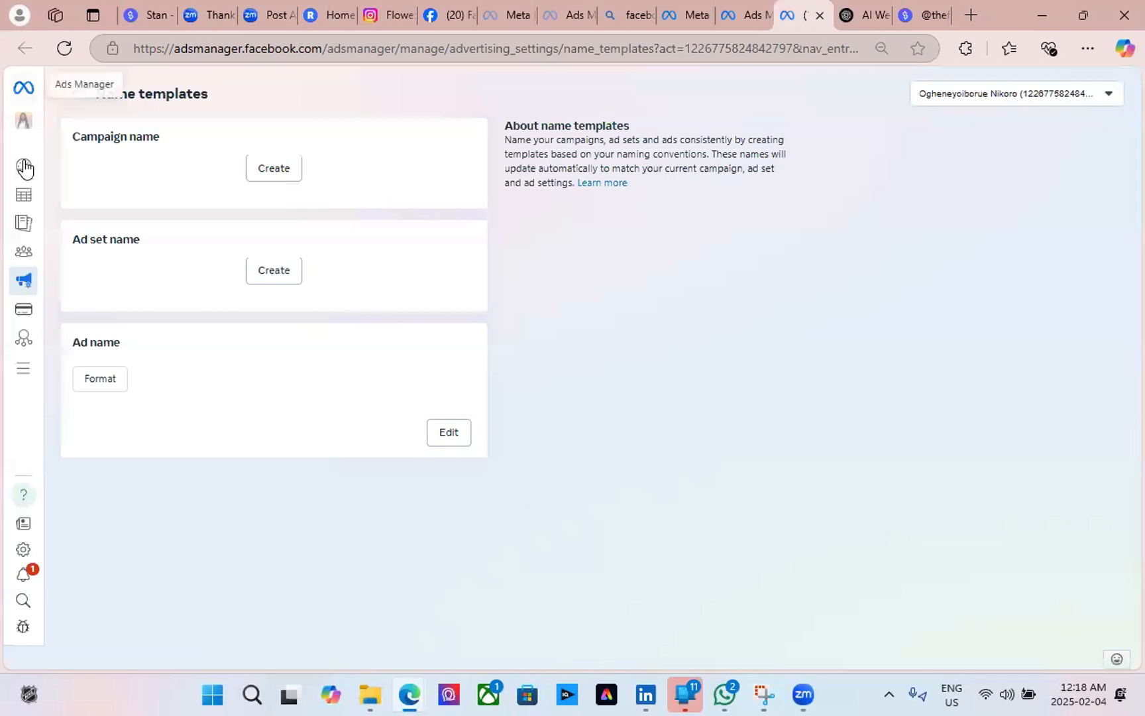
mouse_move(22, 193)
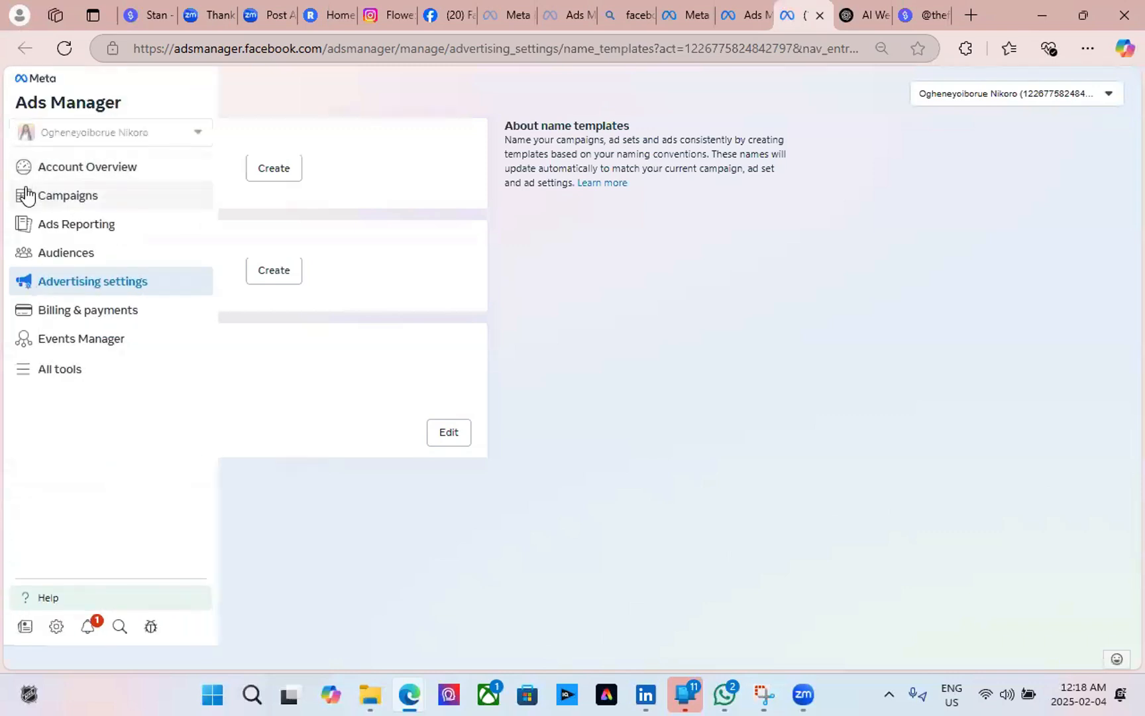
left_click(92, 194)
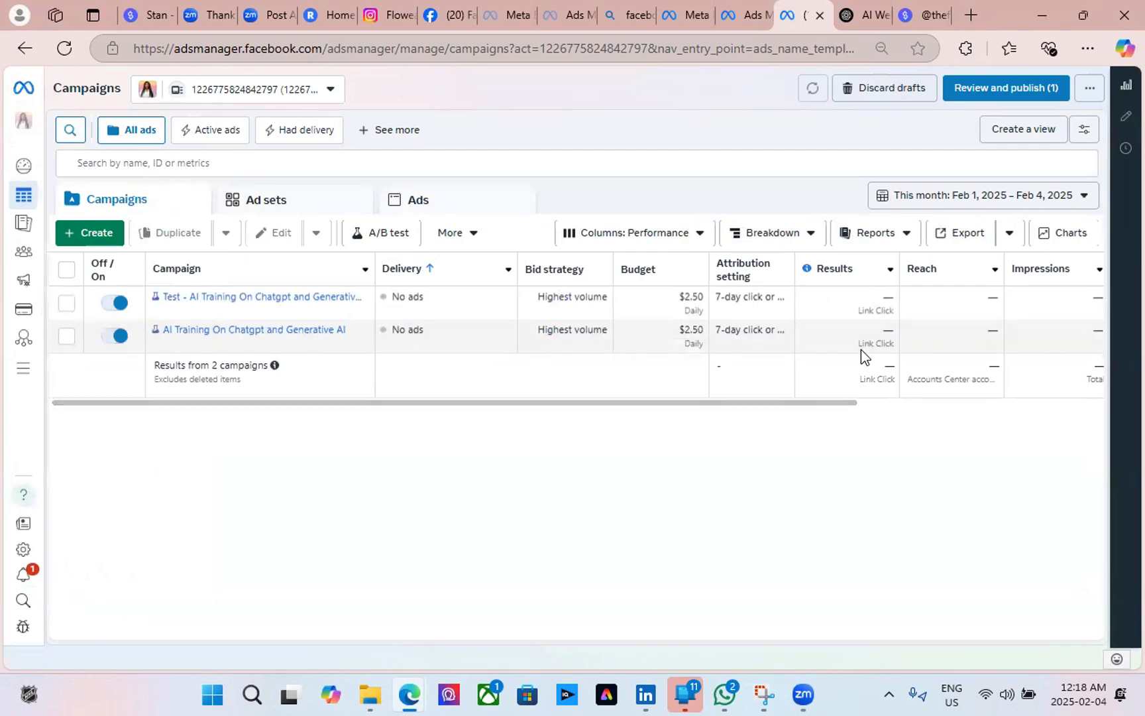
left_click(117, 336)
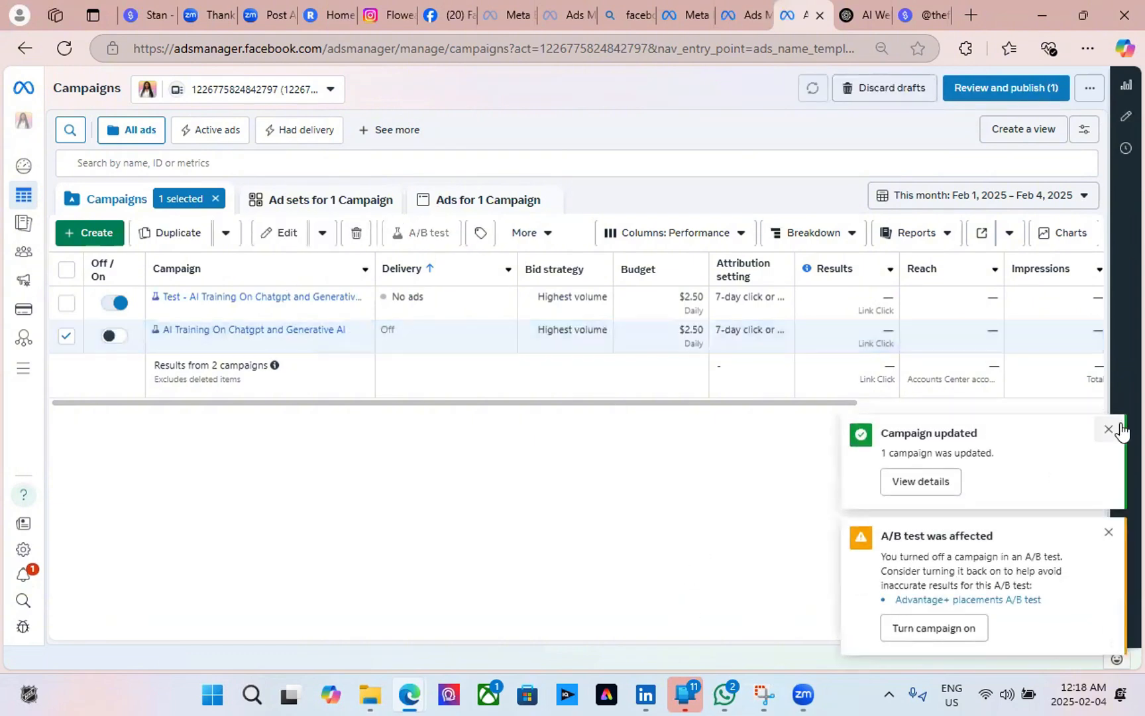
left_click(1109, 429)
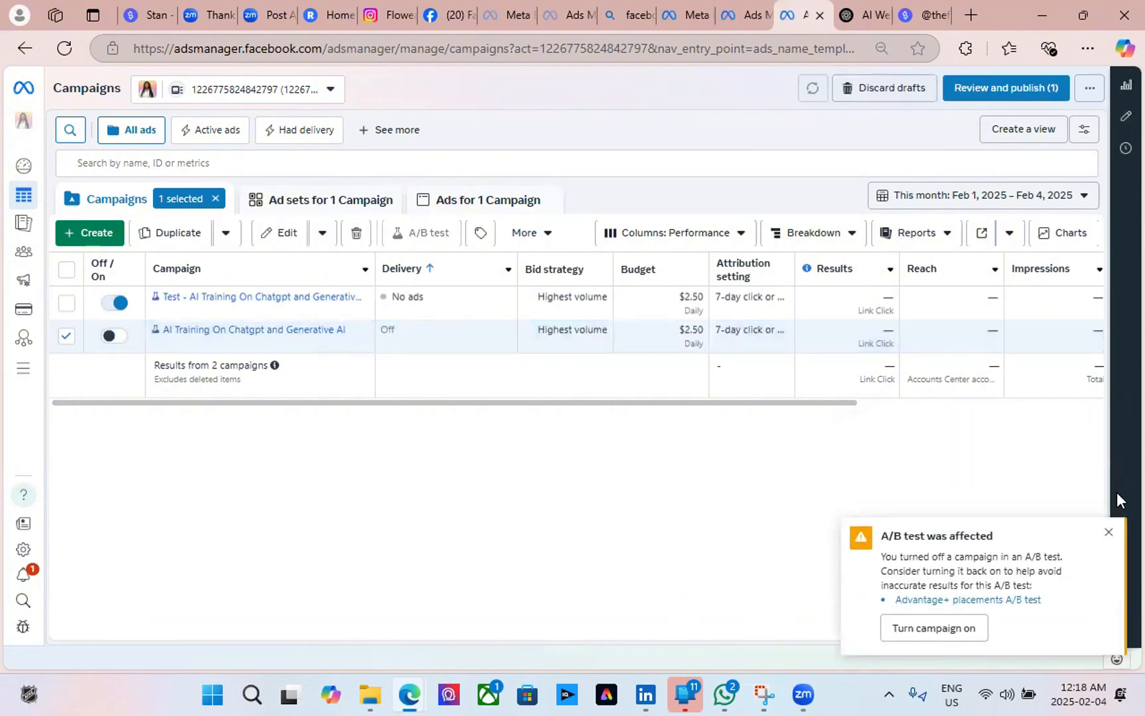
left_click(1109, 533)
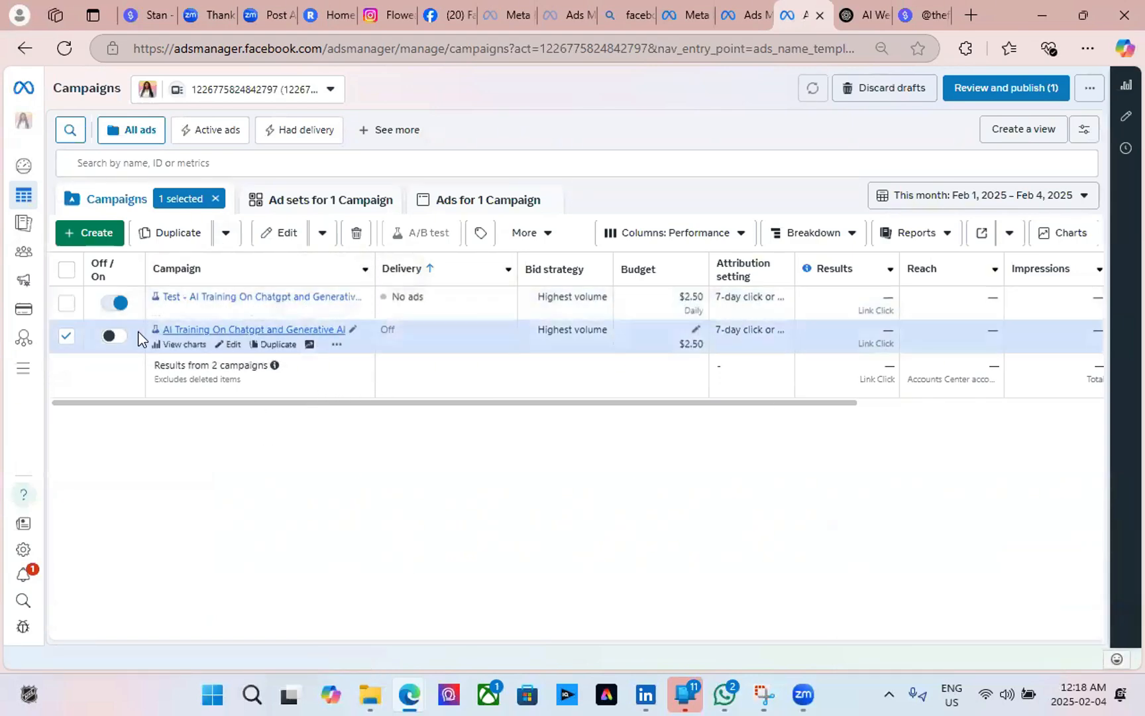
left_click(117, 336)
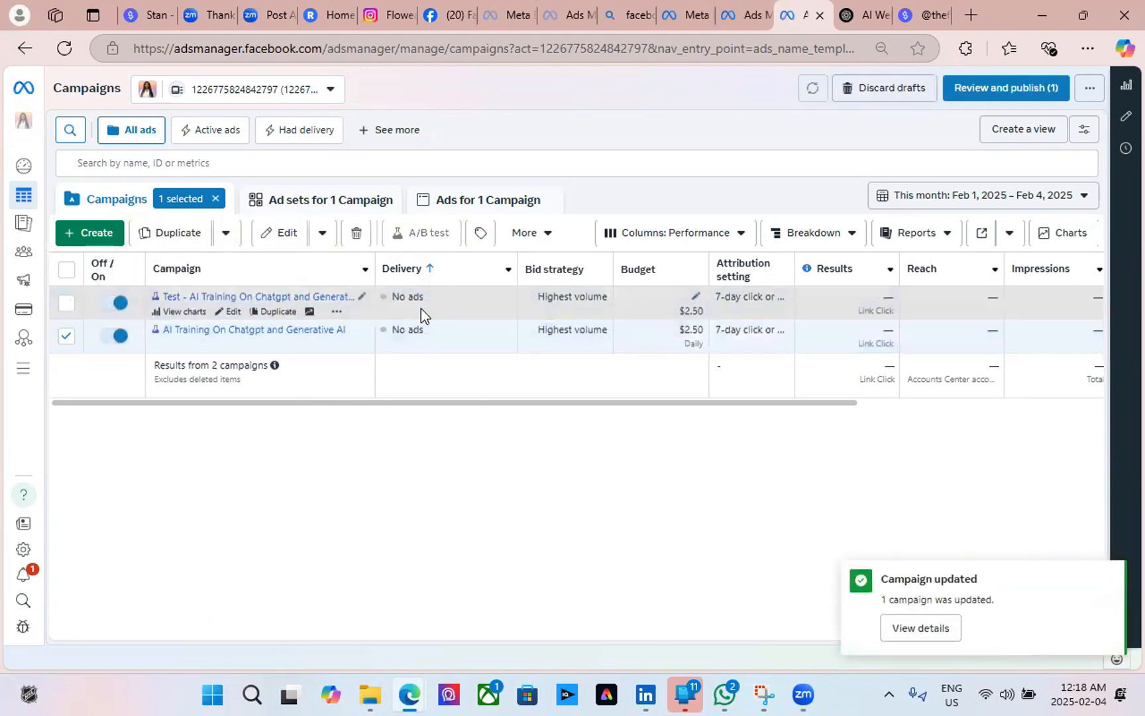
left_click(232, 312)
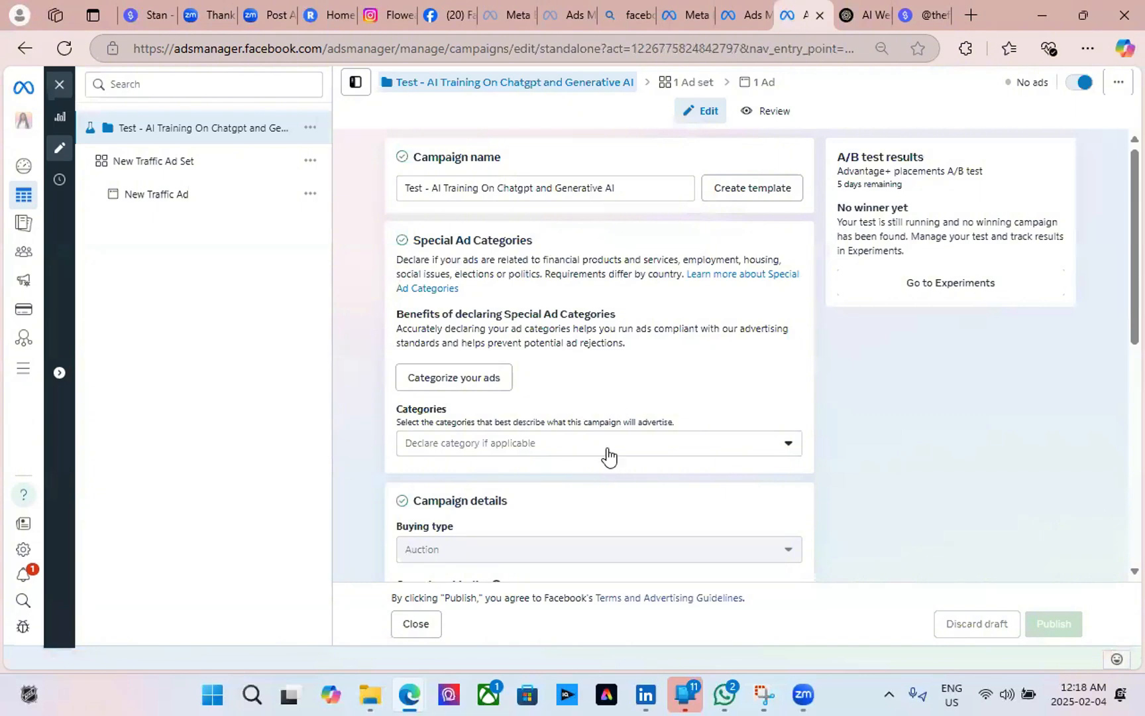
scroll(717, 379, "down", 8)
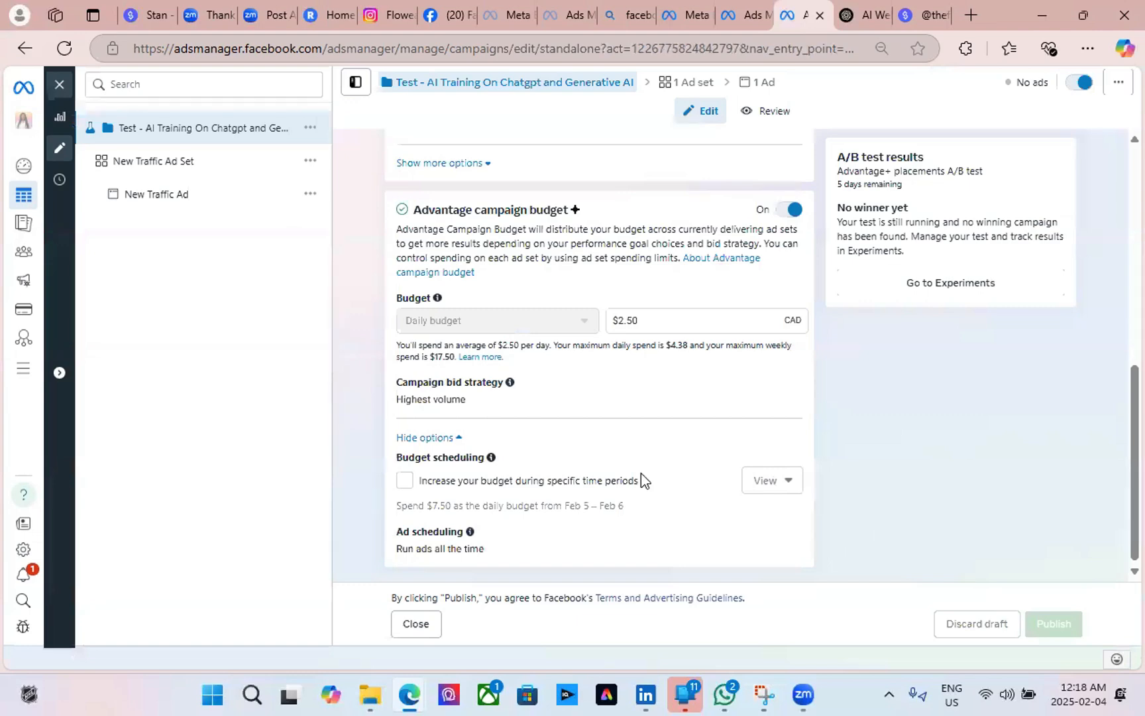
scroll(641, 472, "up", 10)
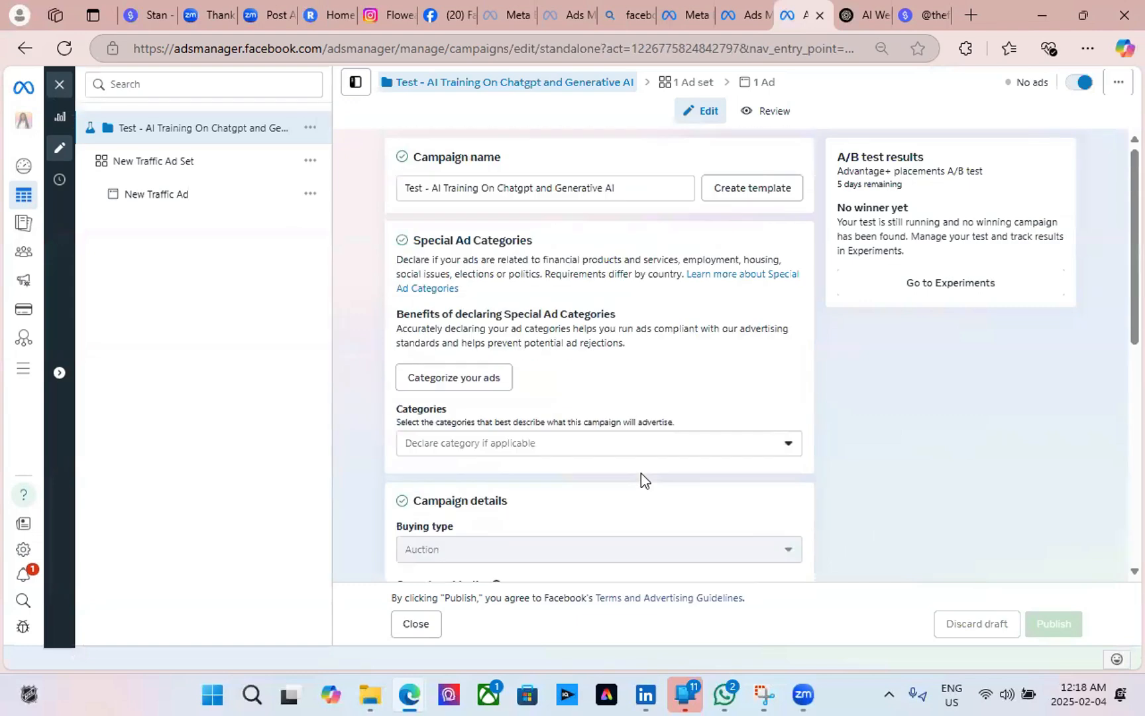
left_click(206, 171)
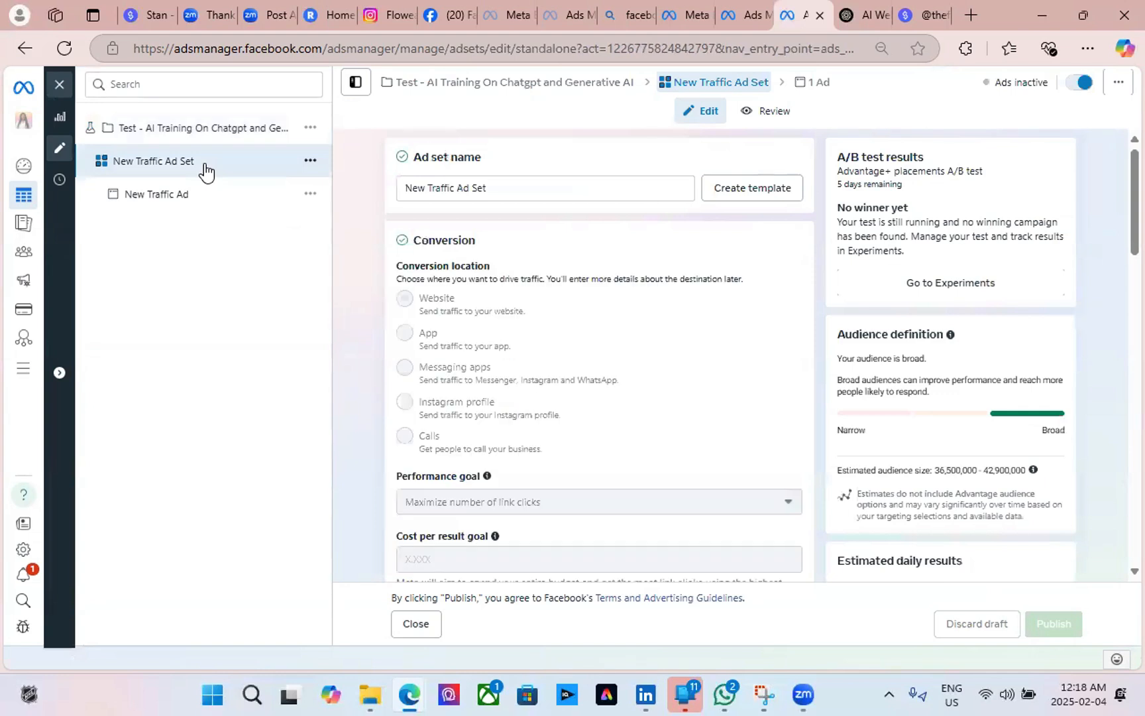
left_click(180, 133)
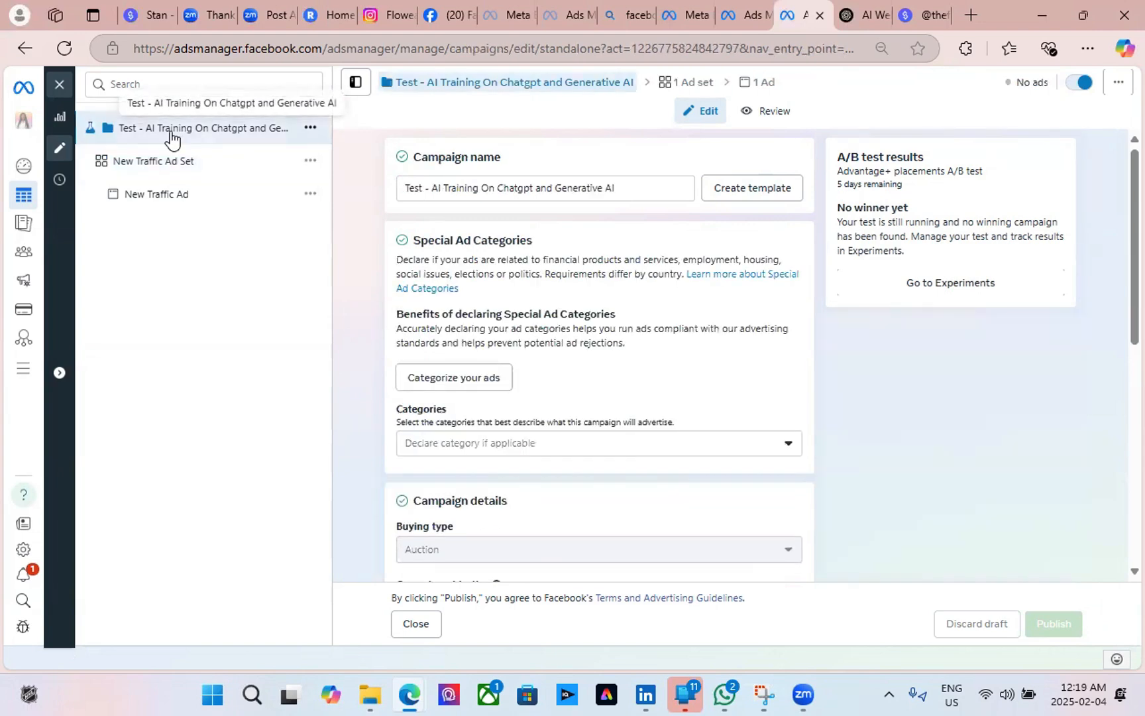
left_click(59, 90)
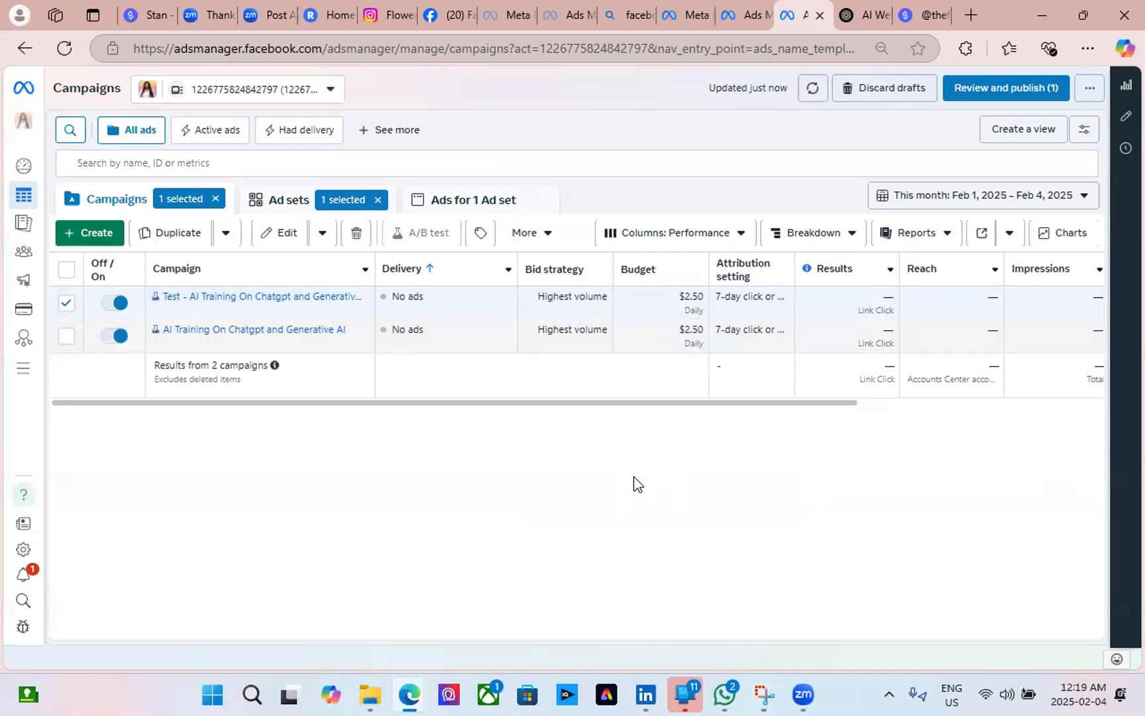
Publish the 'Single Image' ad name change and check its Complete status.
left_click(1009, 90)
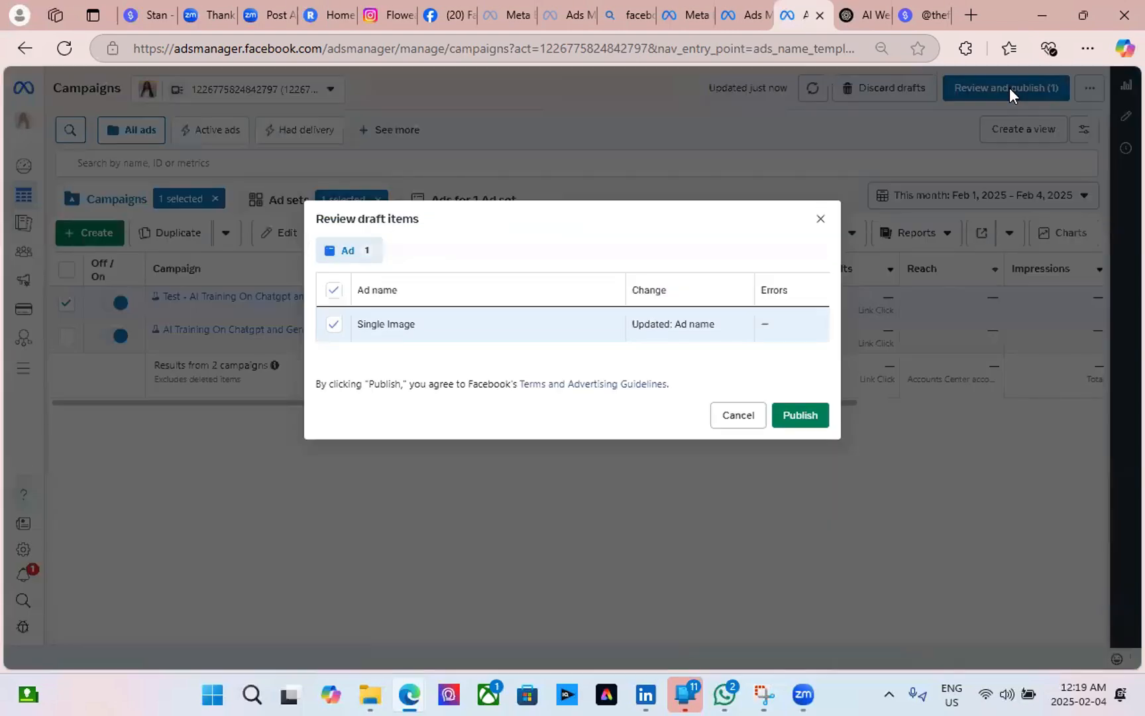
left_click(801, 417)
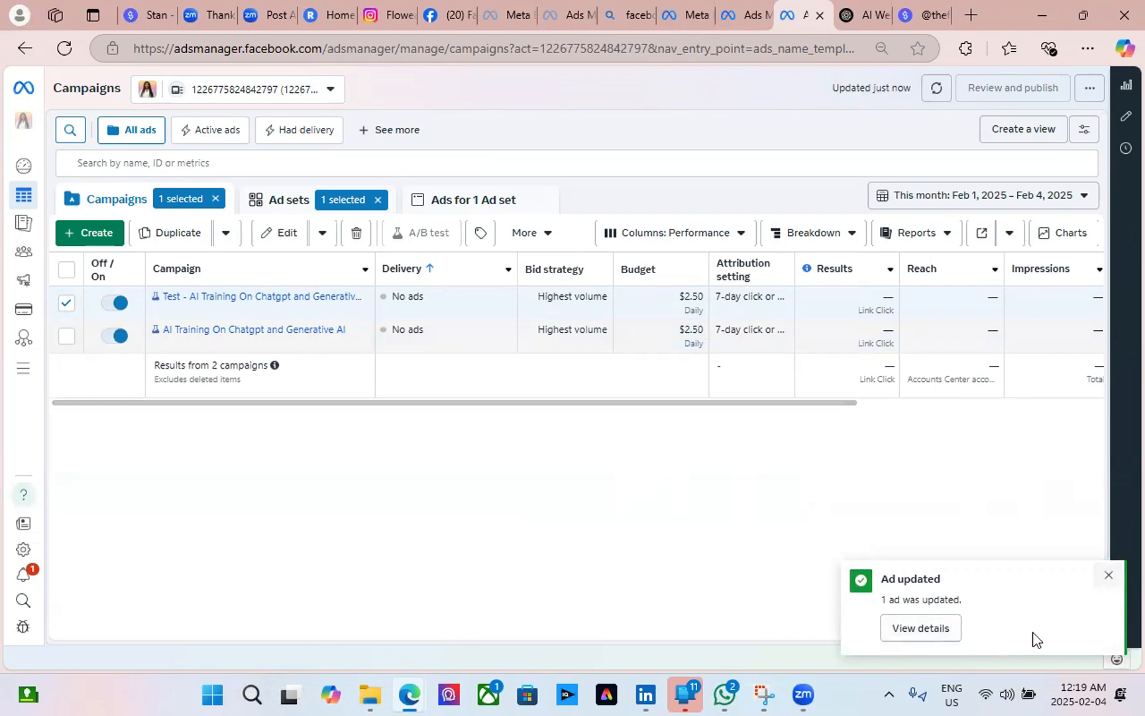
left_click(919, 631)
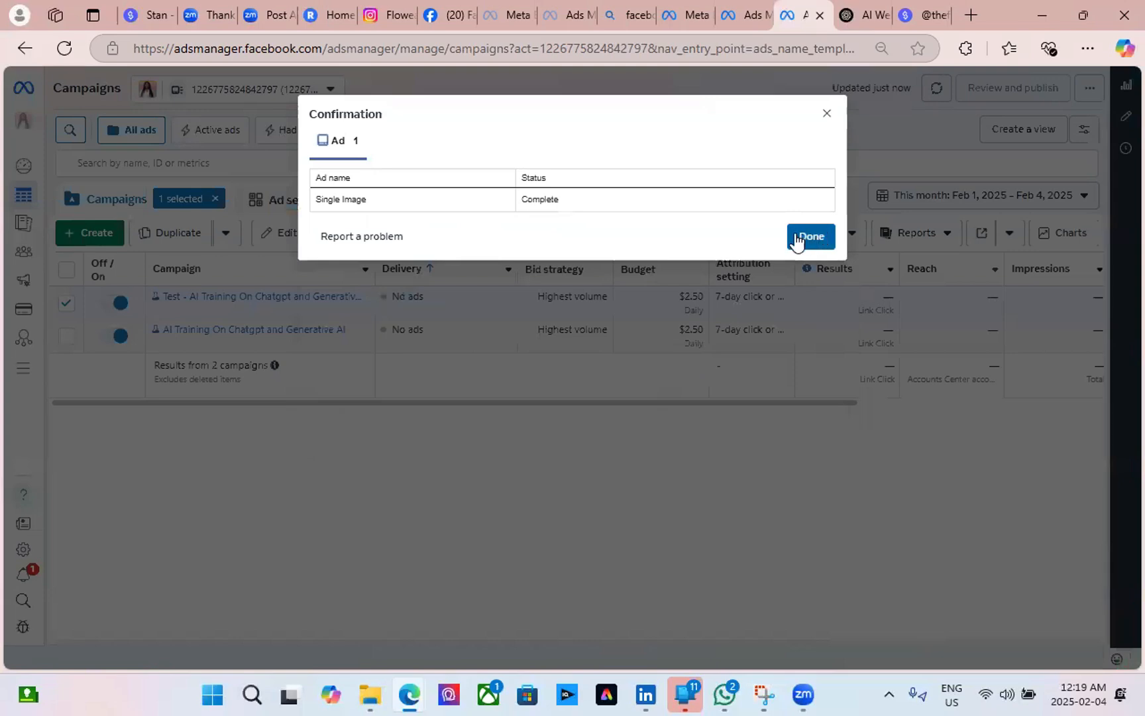
left_click(810, 239)
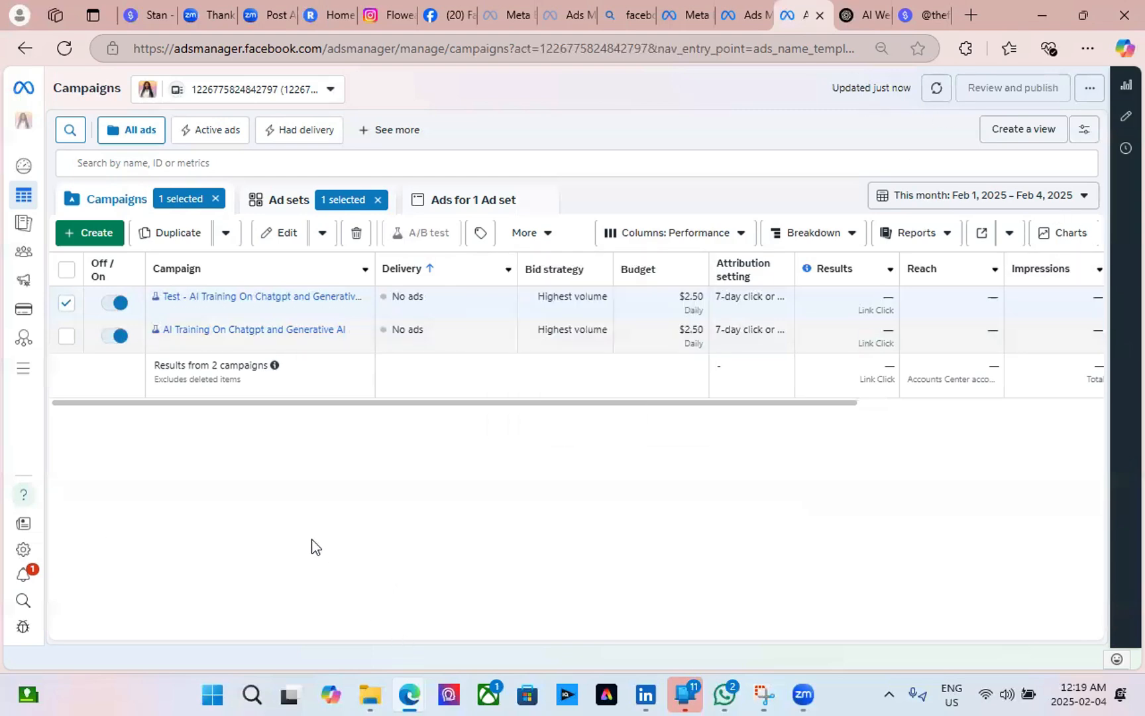
left_click(64, 53)
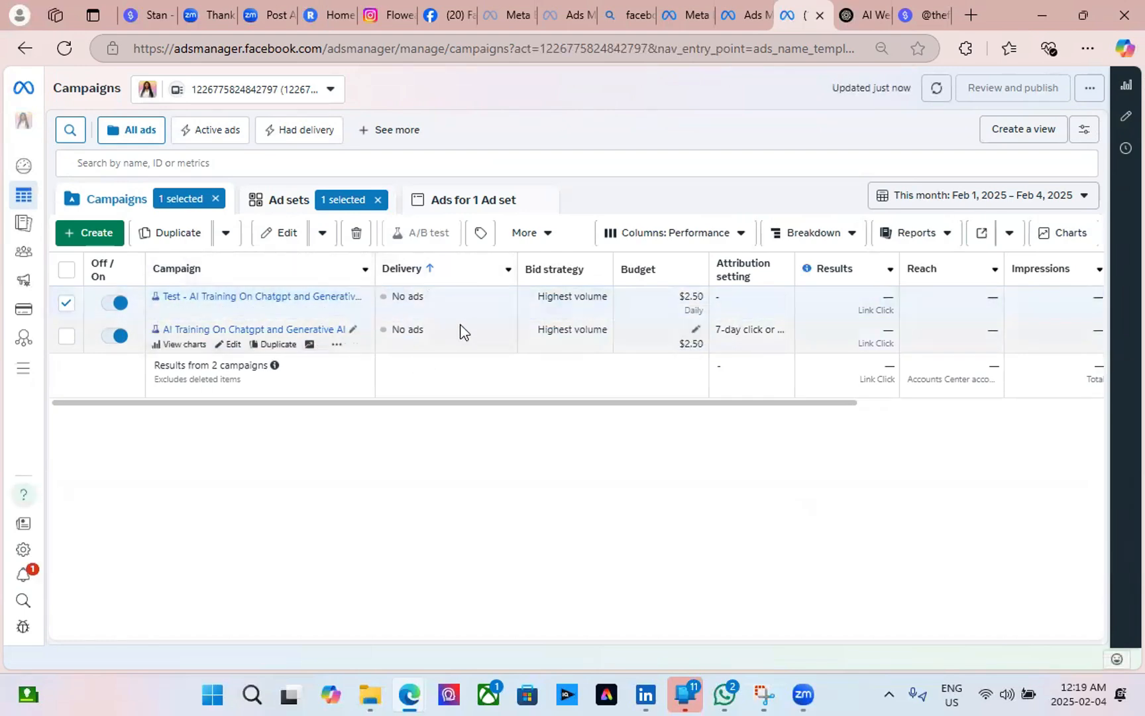
left_click(1023, 128)
left_click(1079, 233)
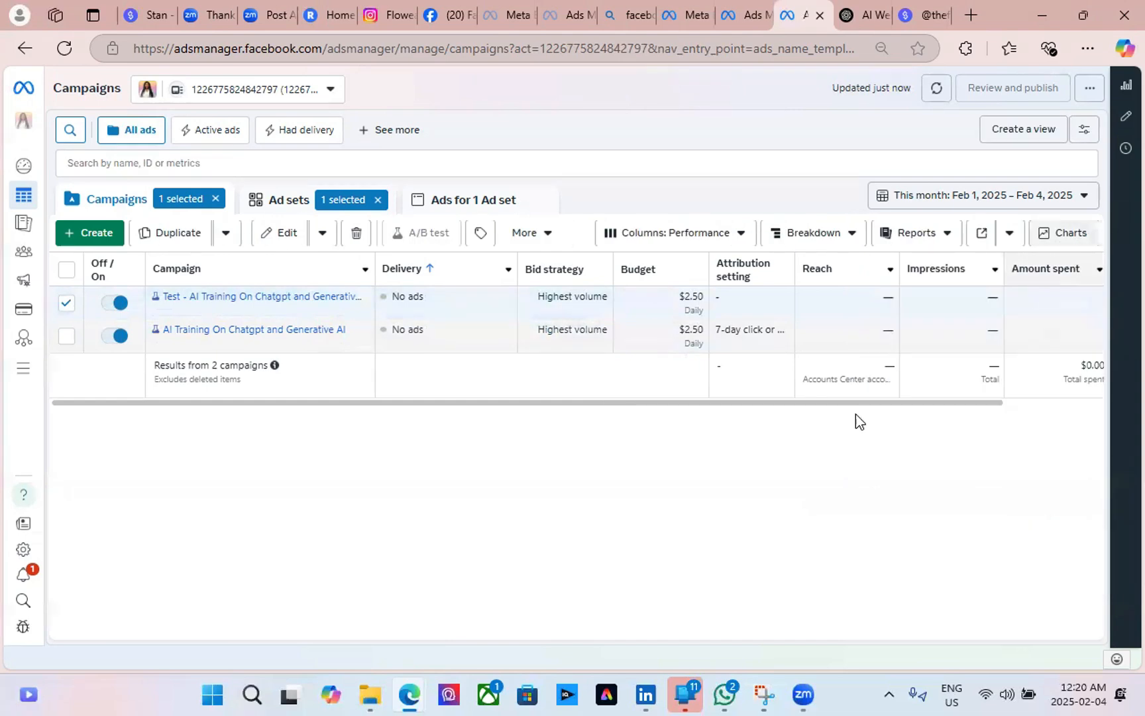
mouse_move(659, 403)
left_mouse_down()
mouse_move(896, 411)
mouse_move(652, 416)
left_mouse_up()
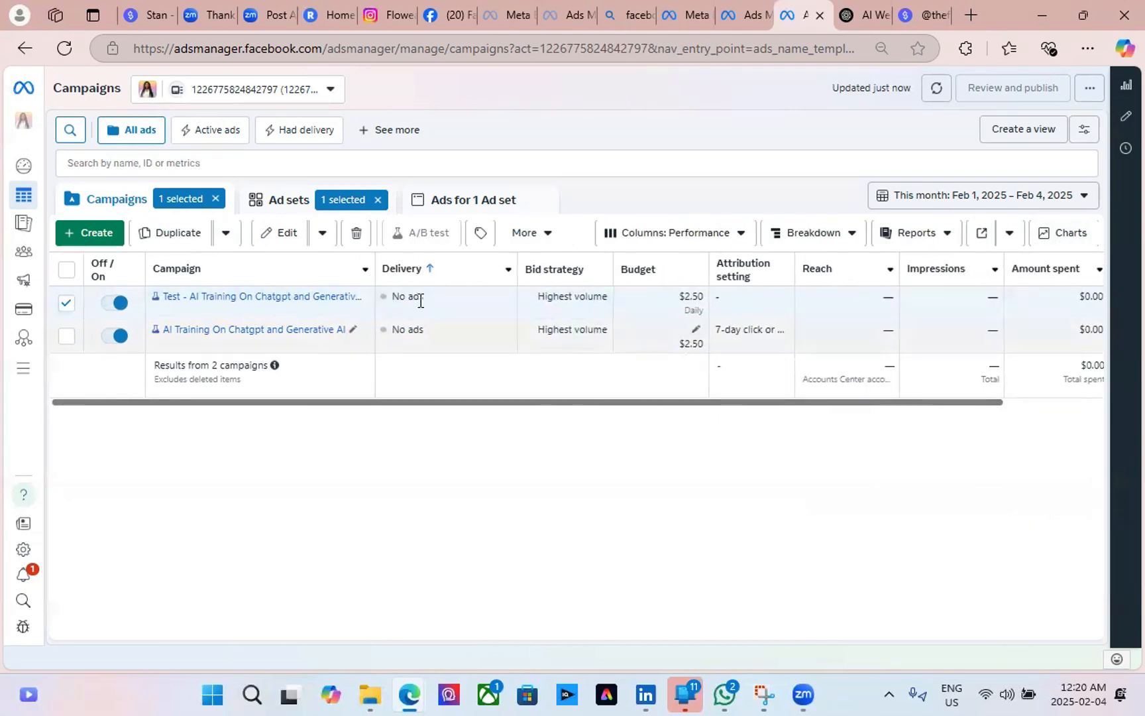